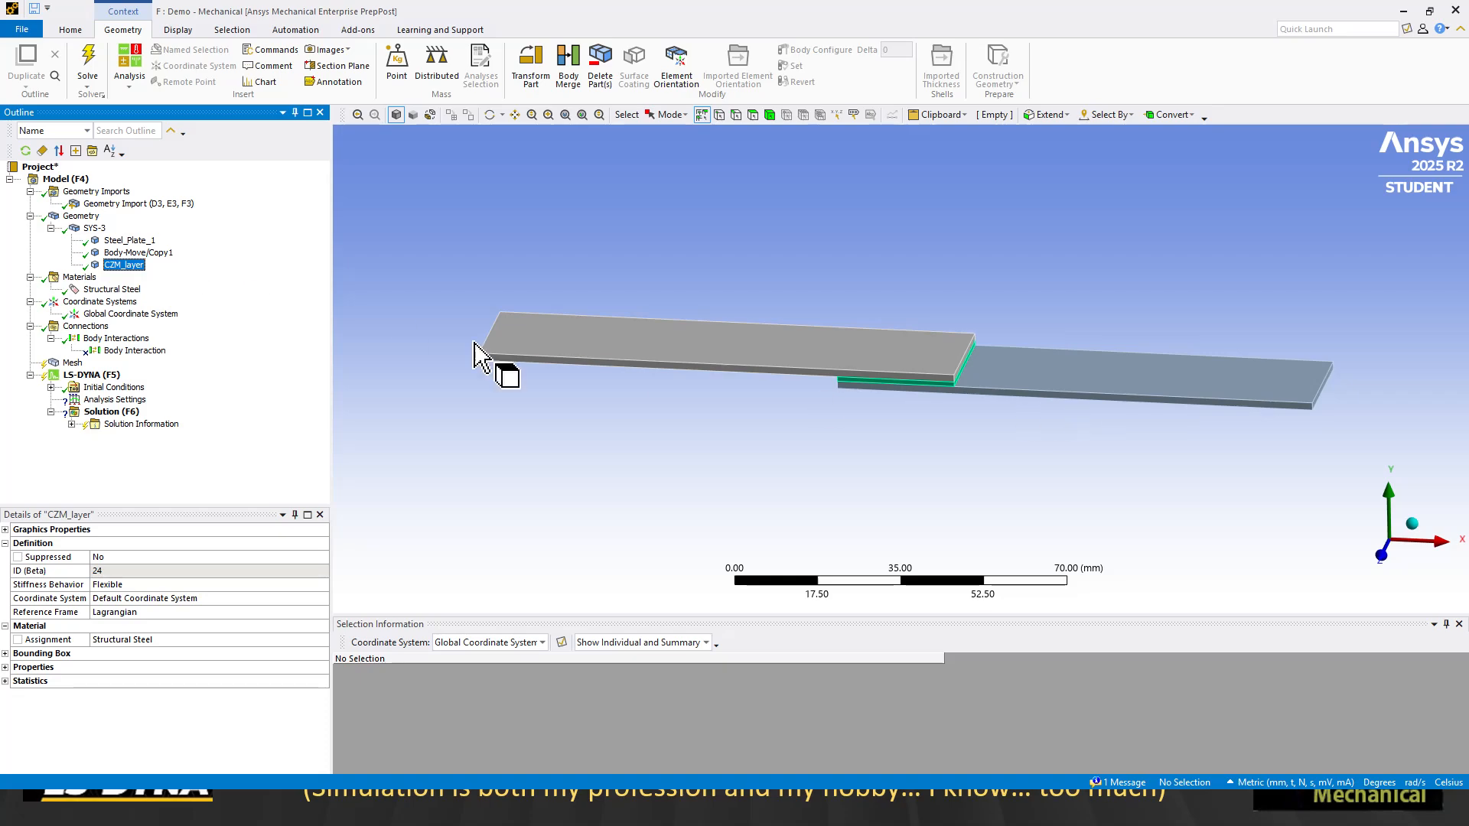
- Rename the copied plate body Body-Move/Copy1 as Steel_Palte_2
left_click(159, 254)
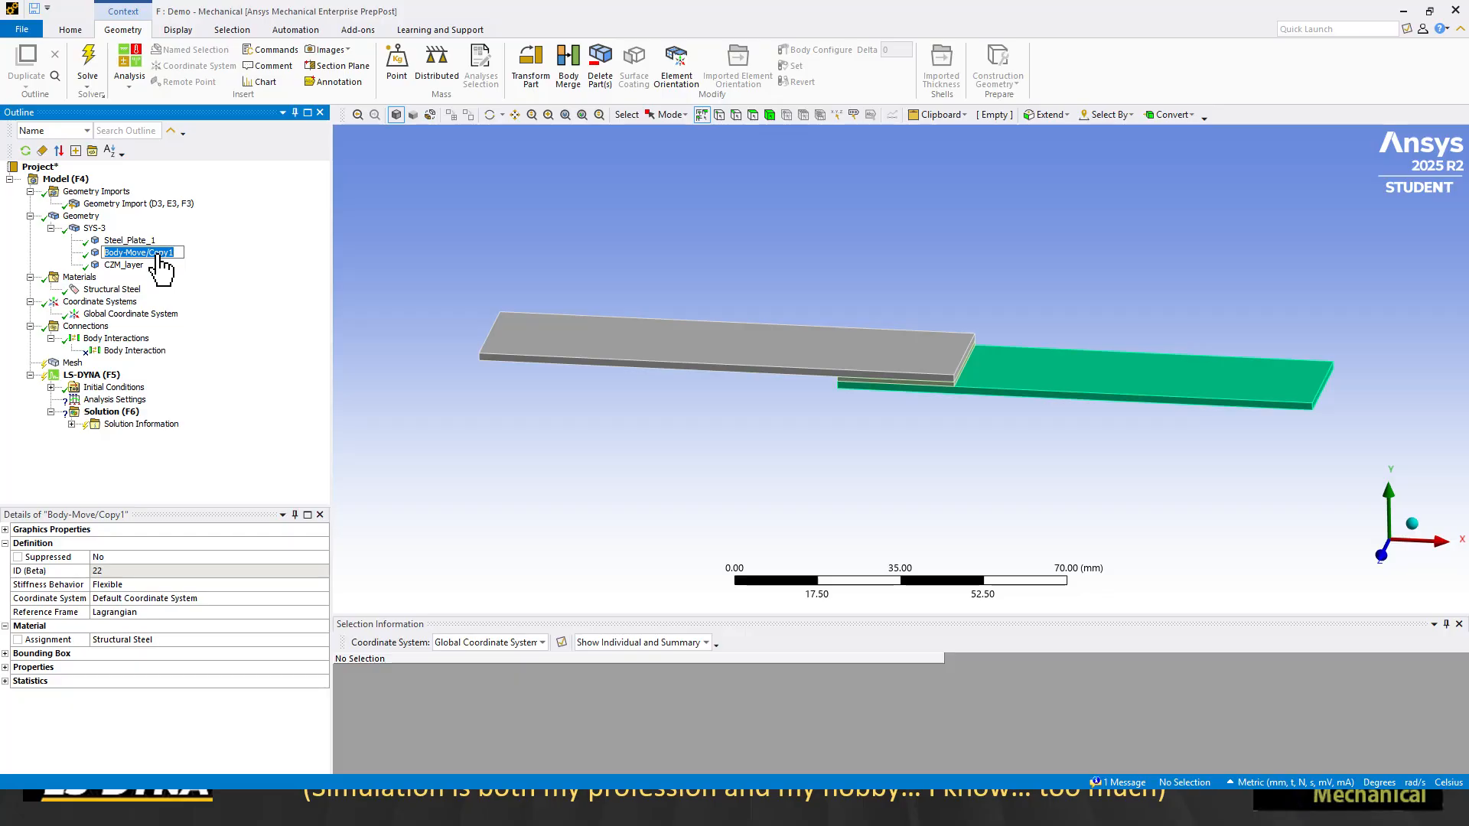
type("Steel_Palte_2")
key("Return")
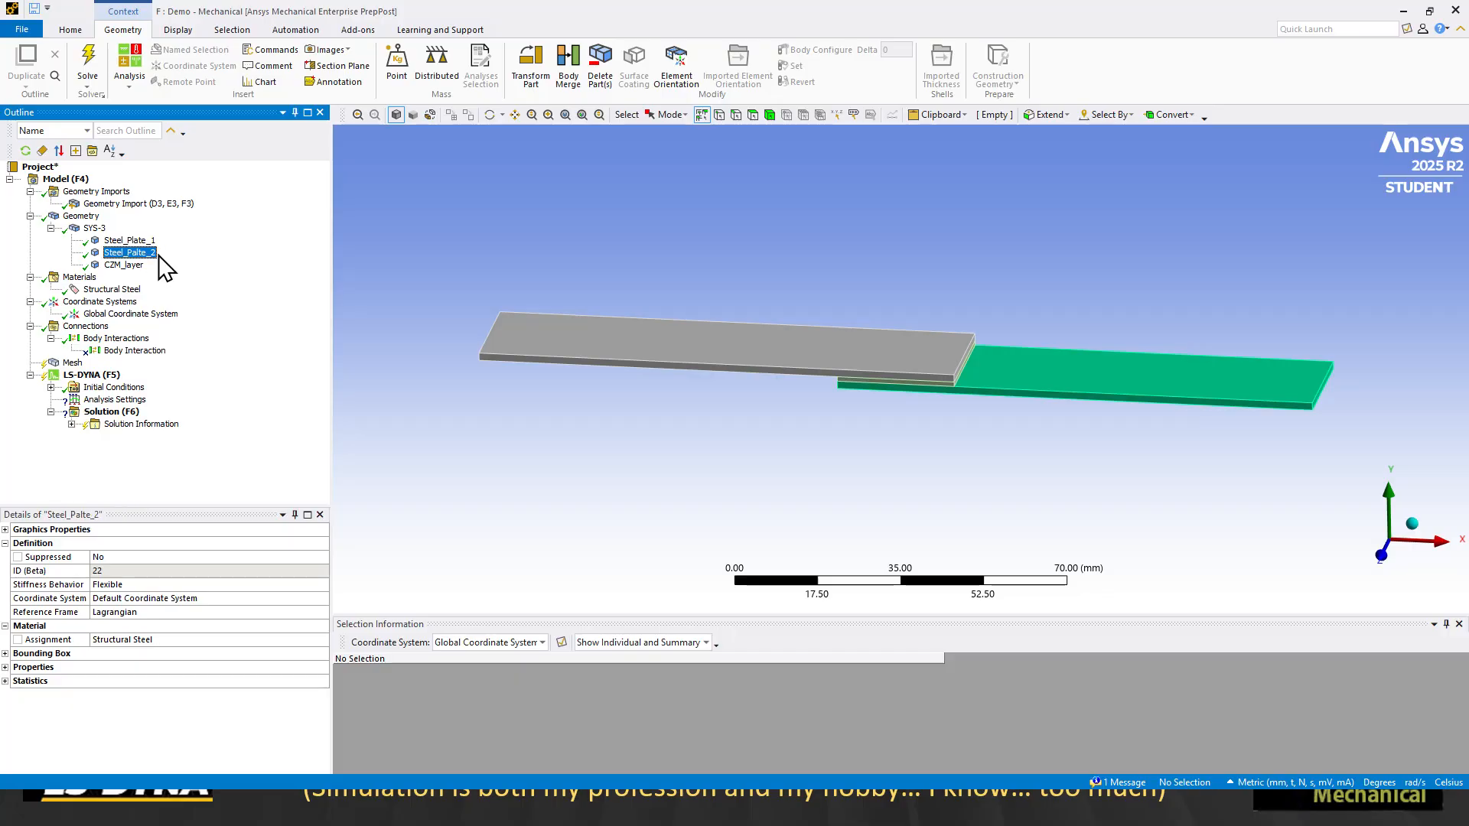
left_click(118, 242)
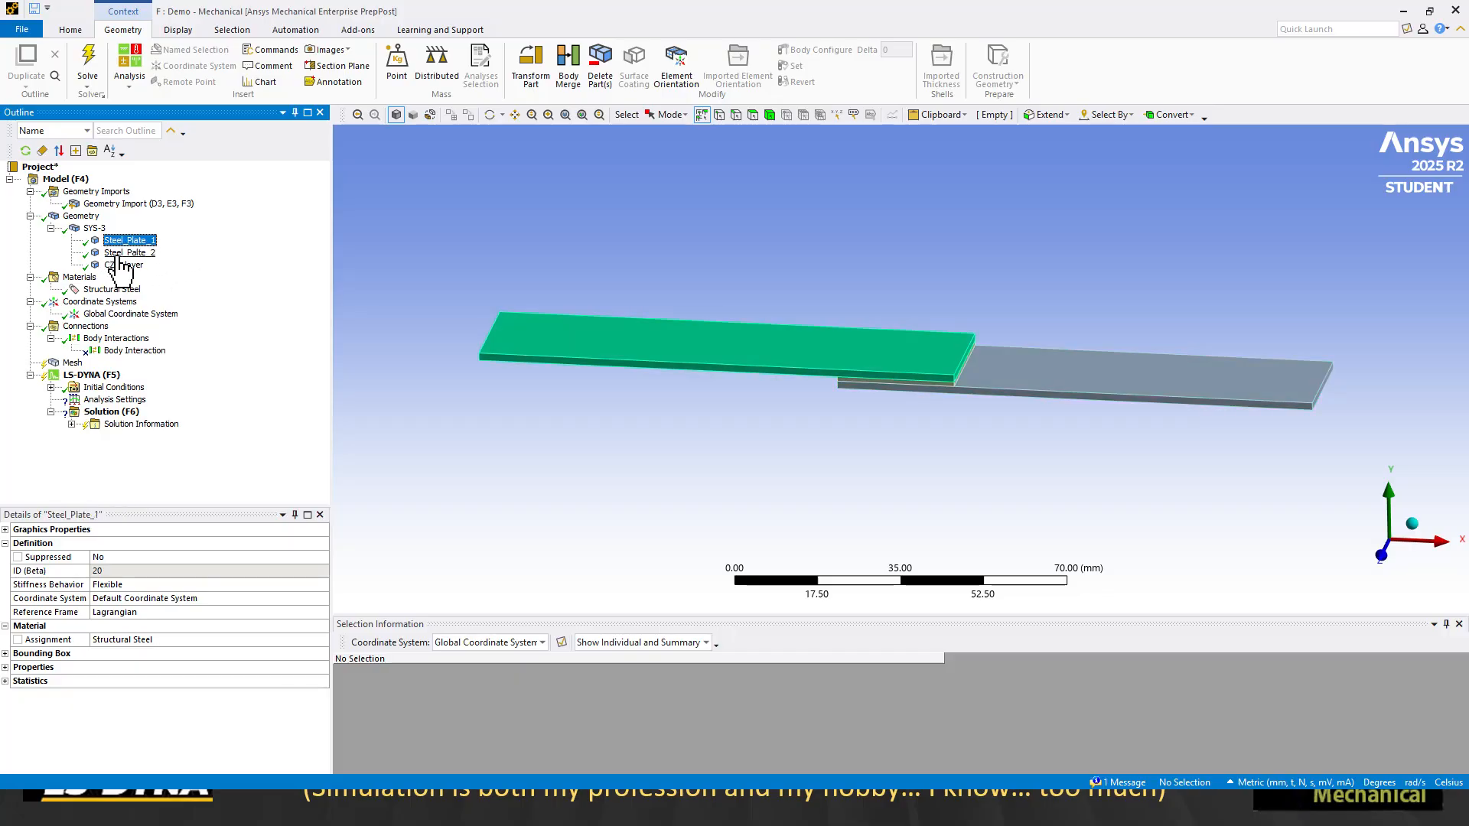
left_click(120, 253)
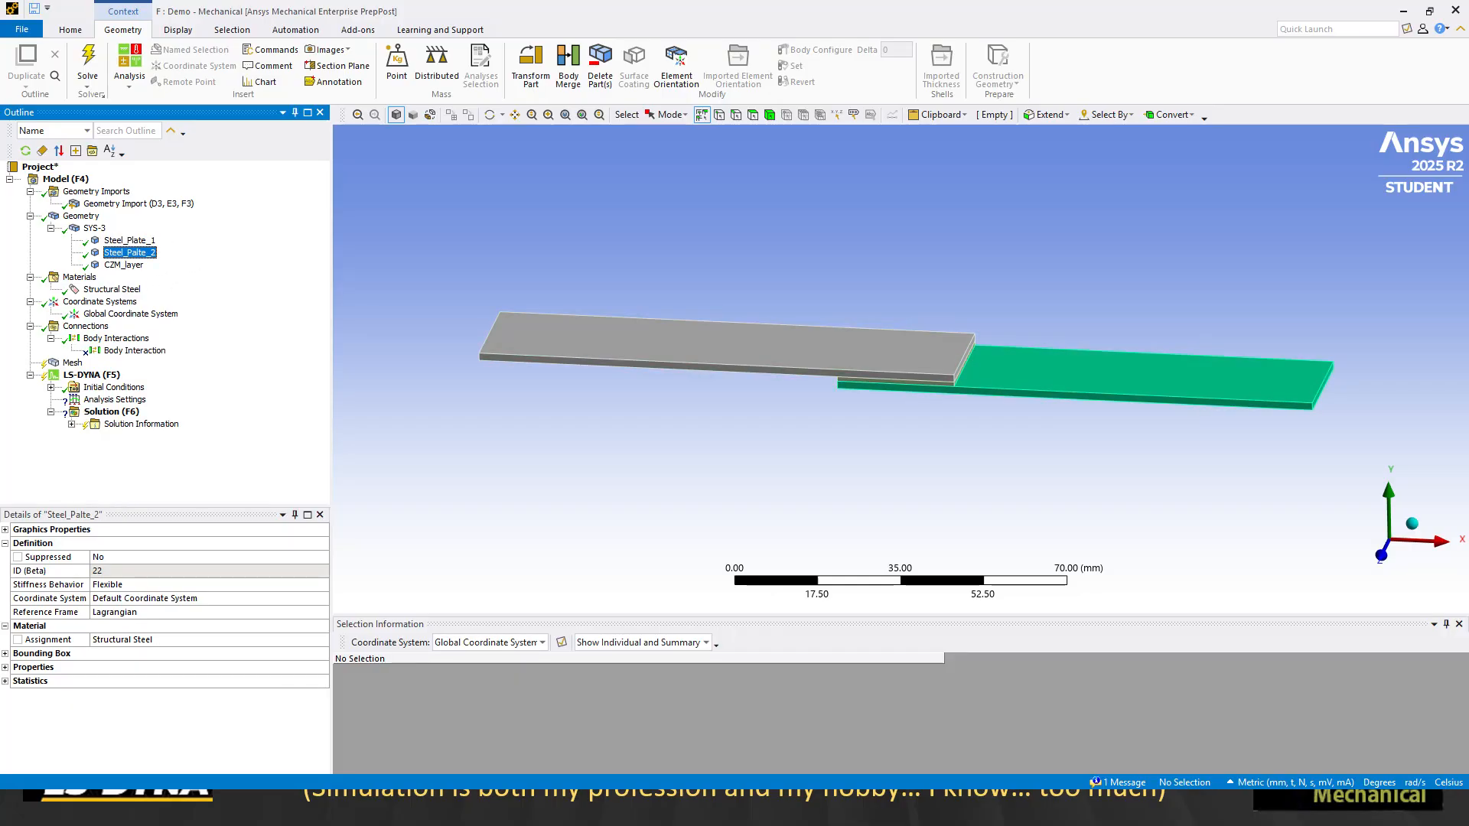
- Add a keyword snippet to the CZM_layer body and paste in a *MAT_COHESIVE_ELASTIC card with et and en of 1200 and failure values of 100
right_click(117, 264)
mouse_move(168, 273)
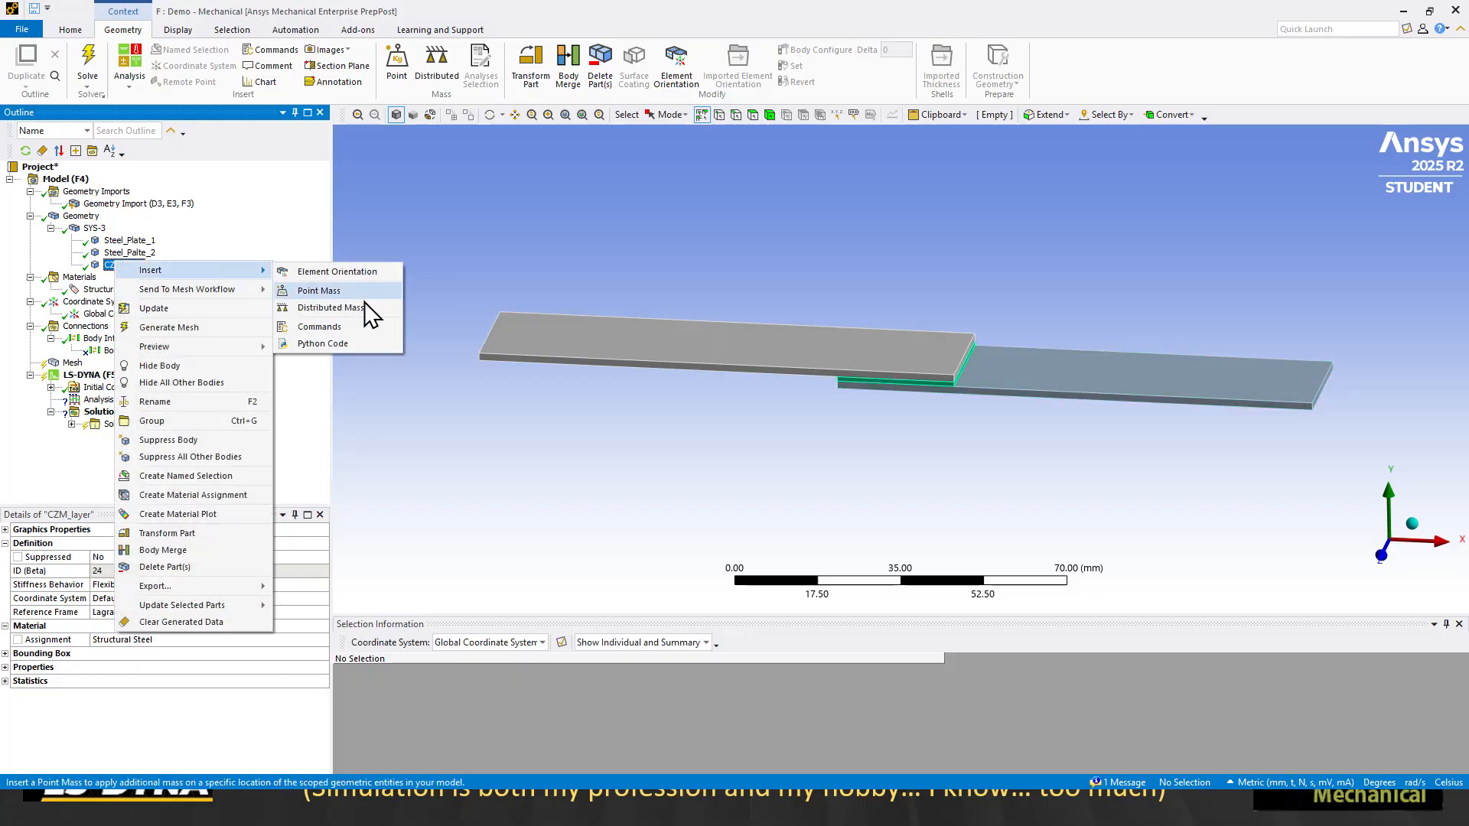
left_click(340, 327)
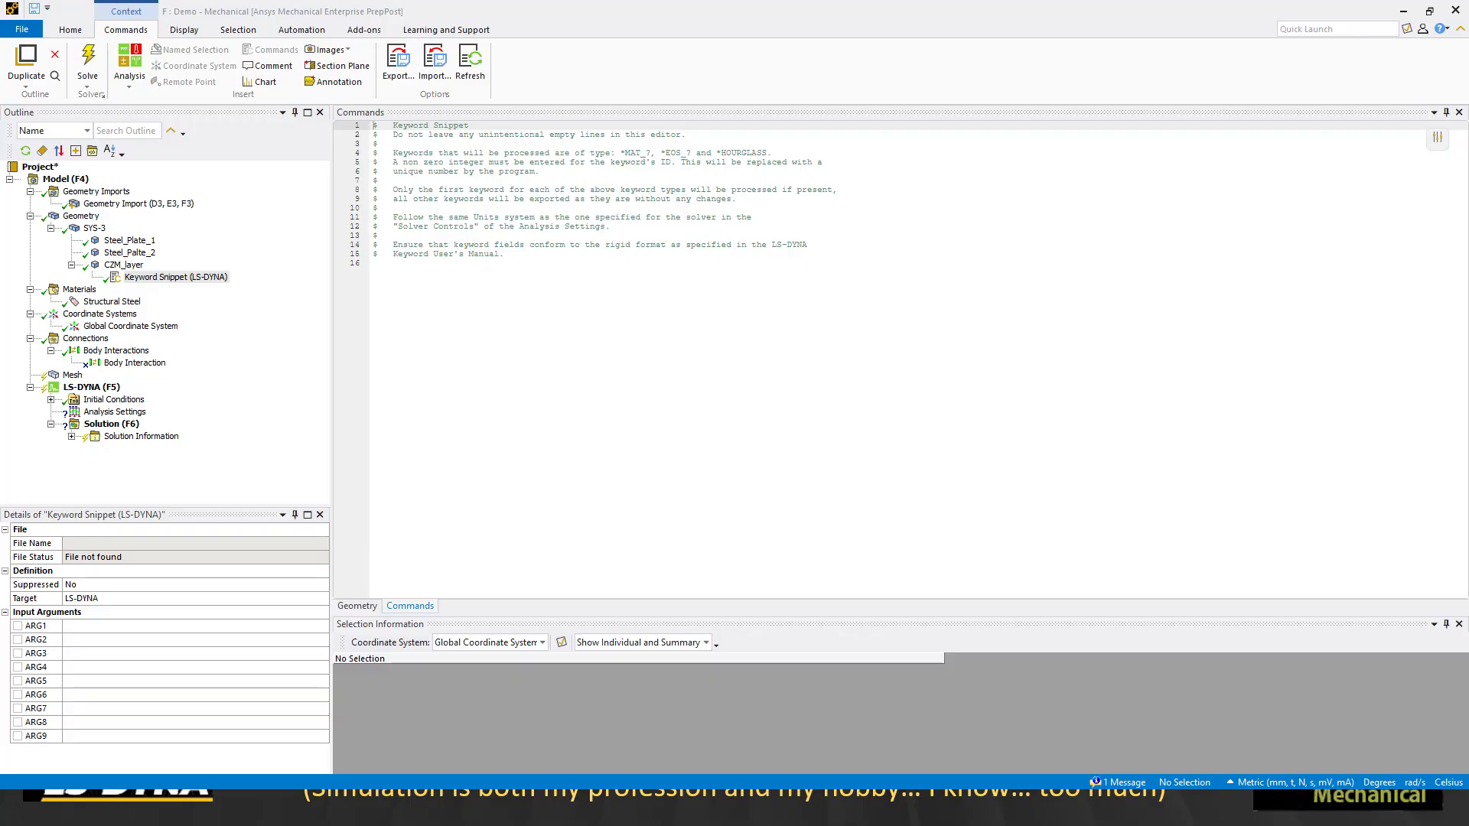
type("*MAT_COHESIVE_ELASTIC $#     mid        ro     roflg   intfail        et        en   fn_fail   ft_fail           1.0000E-10         0       1.0      1200      1200       100       100")
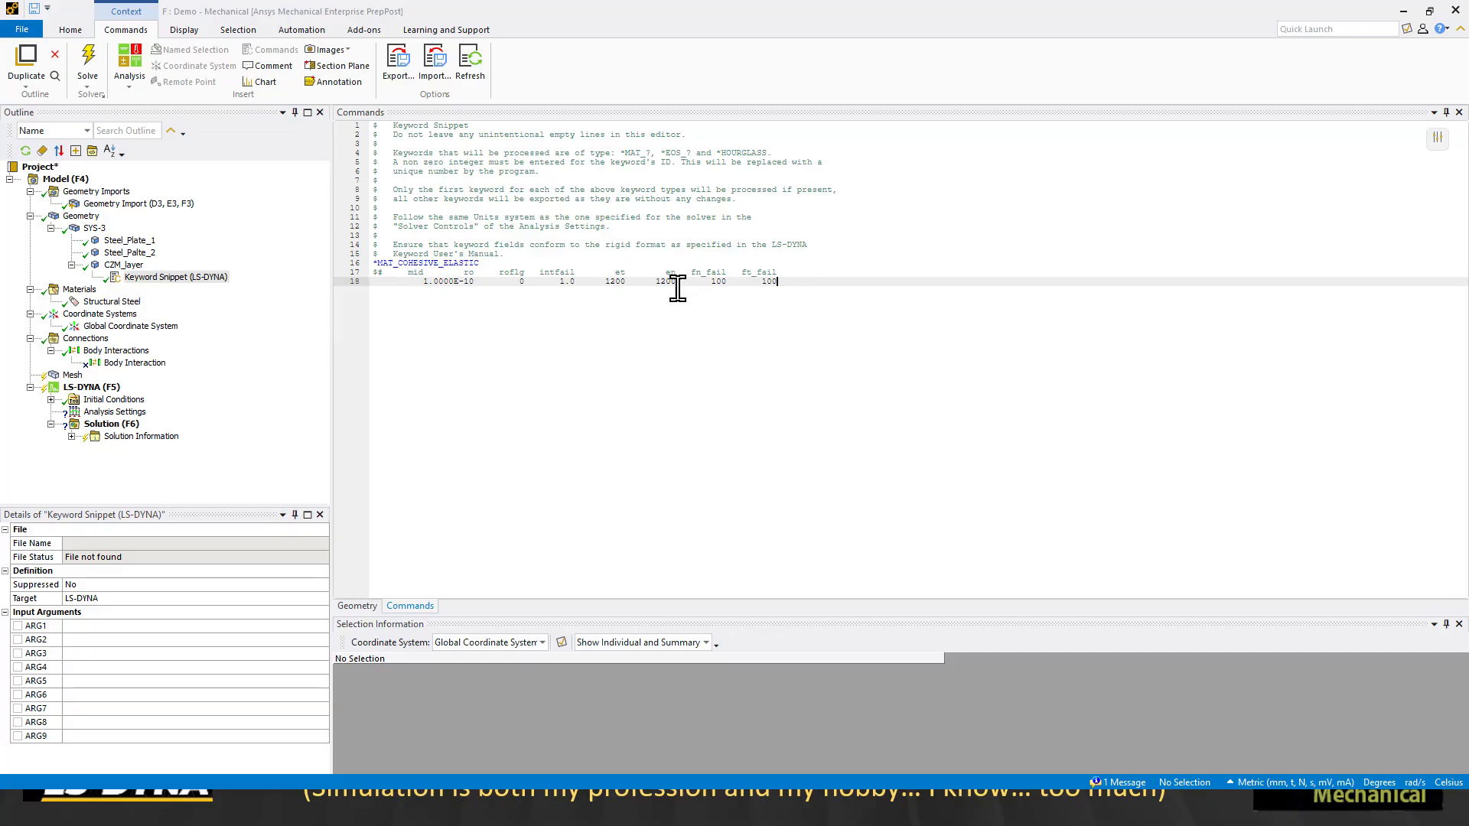
left_click_drag(801, 288, 336, 262)
left_click(605, 397)
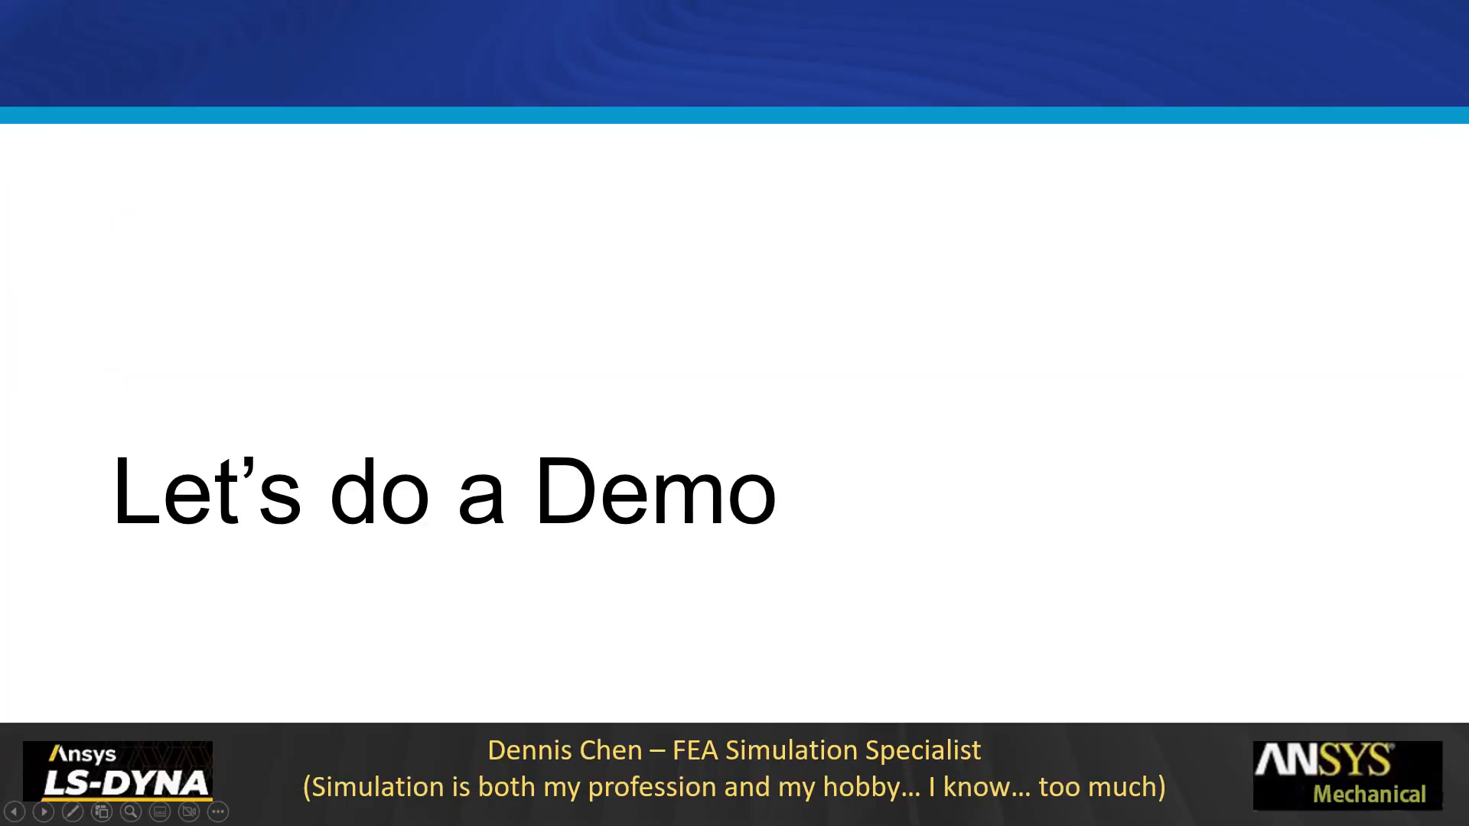
- Exit the PowerPoint slide show and switch back to the Demo model in Ansys Mechanical
key("super")
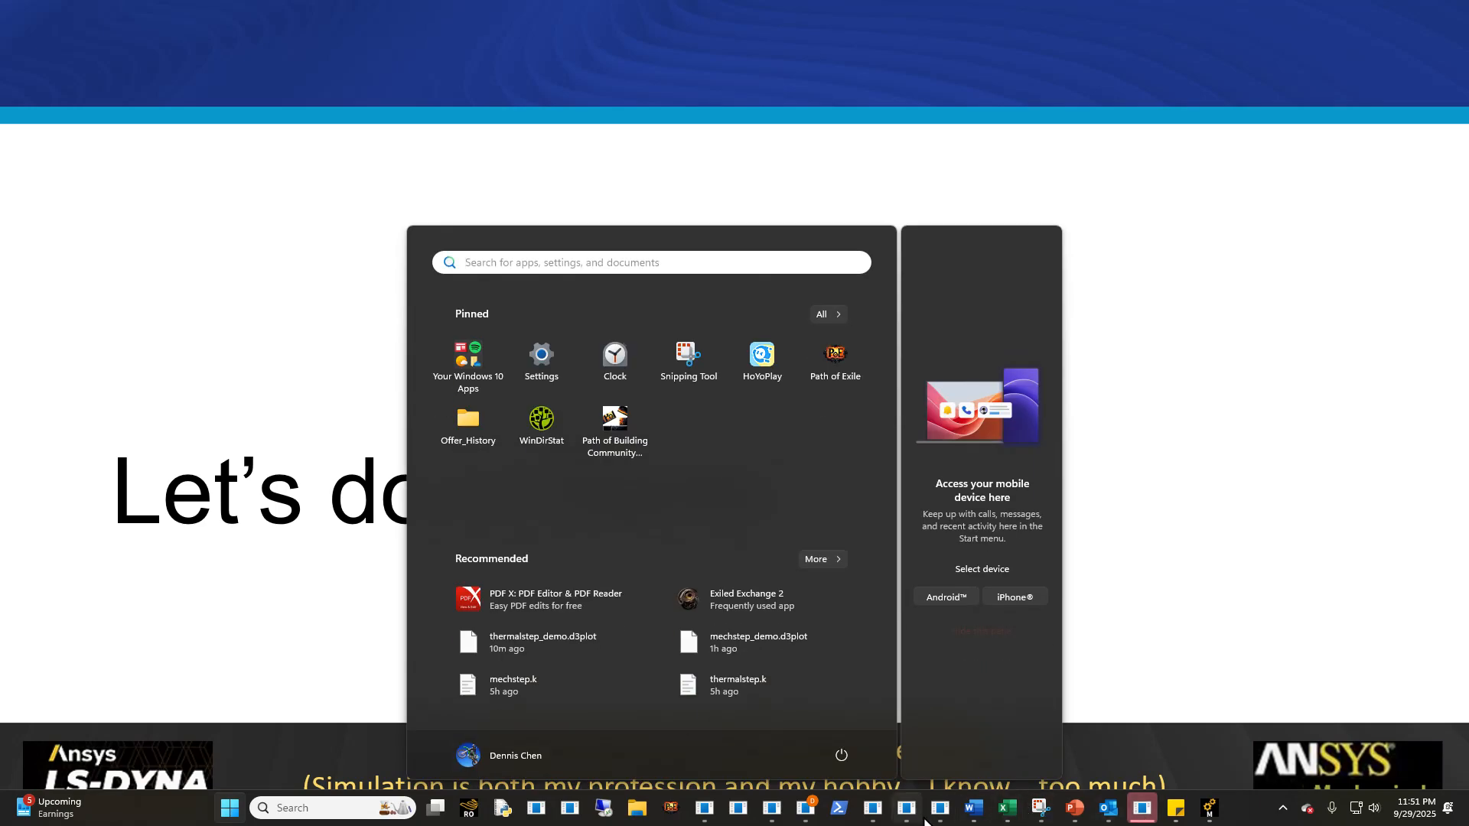
left_click(1141, 809)
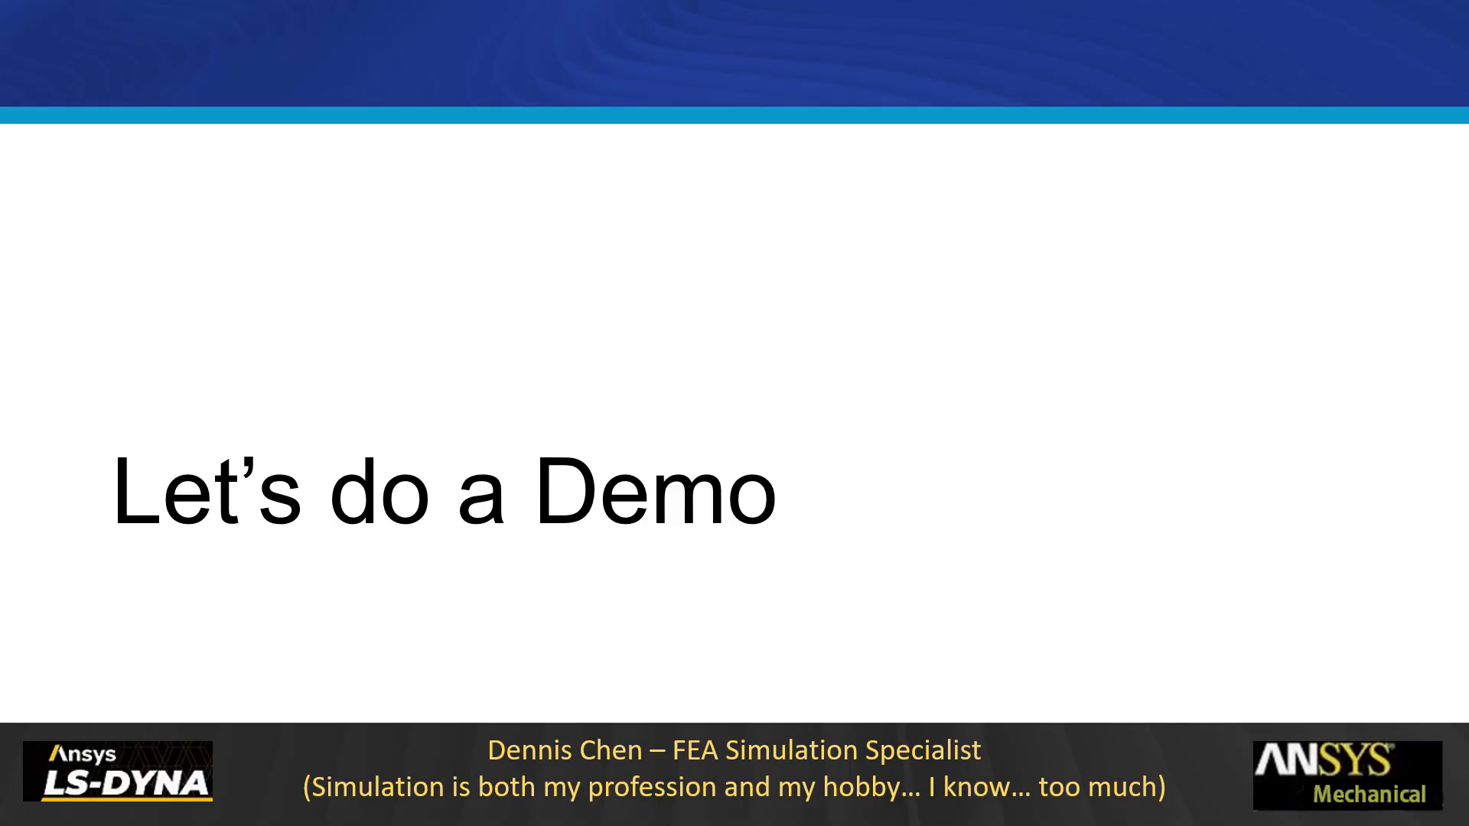
key("super")
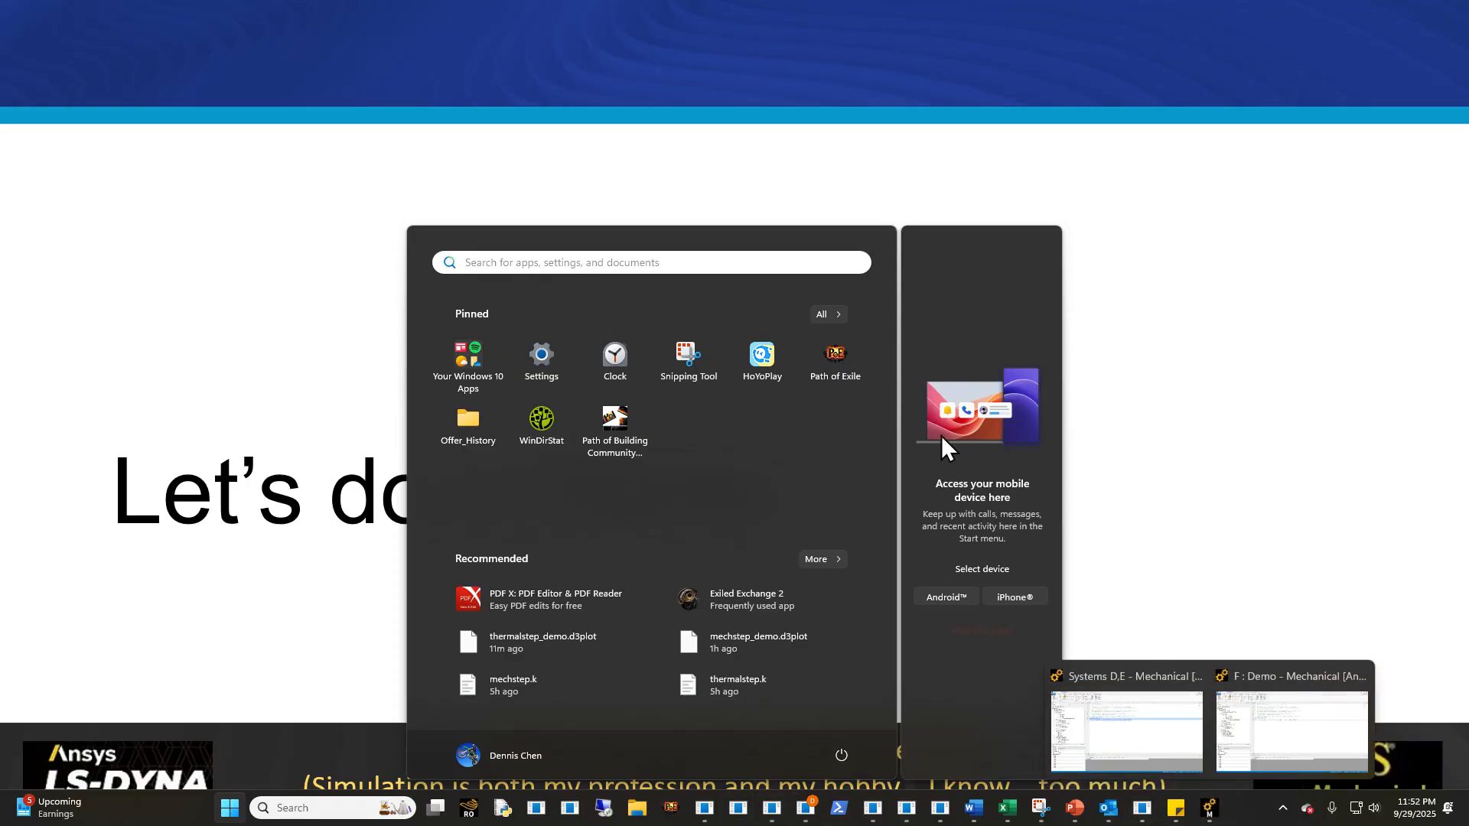
key("Escape")
key("Escape")
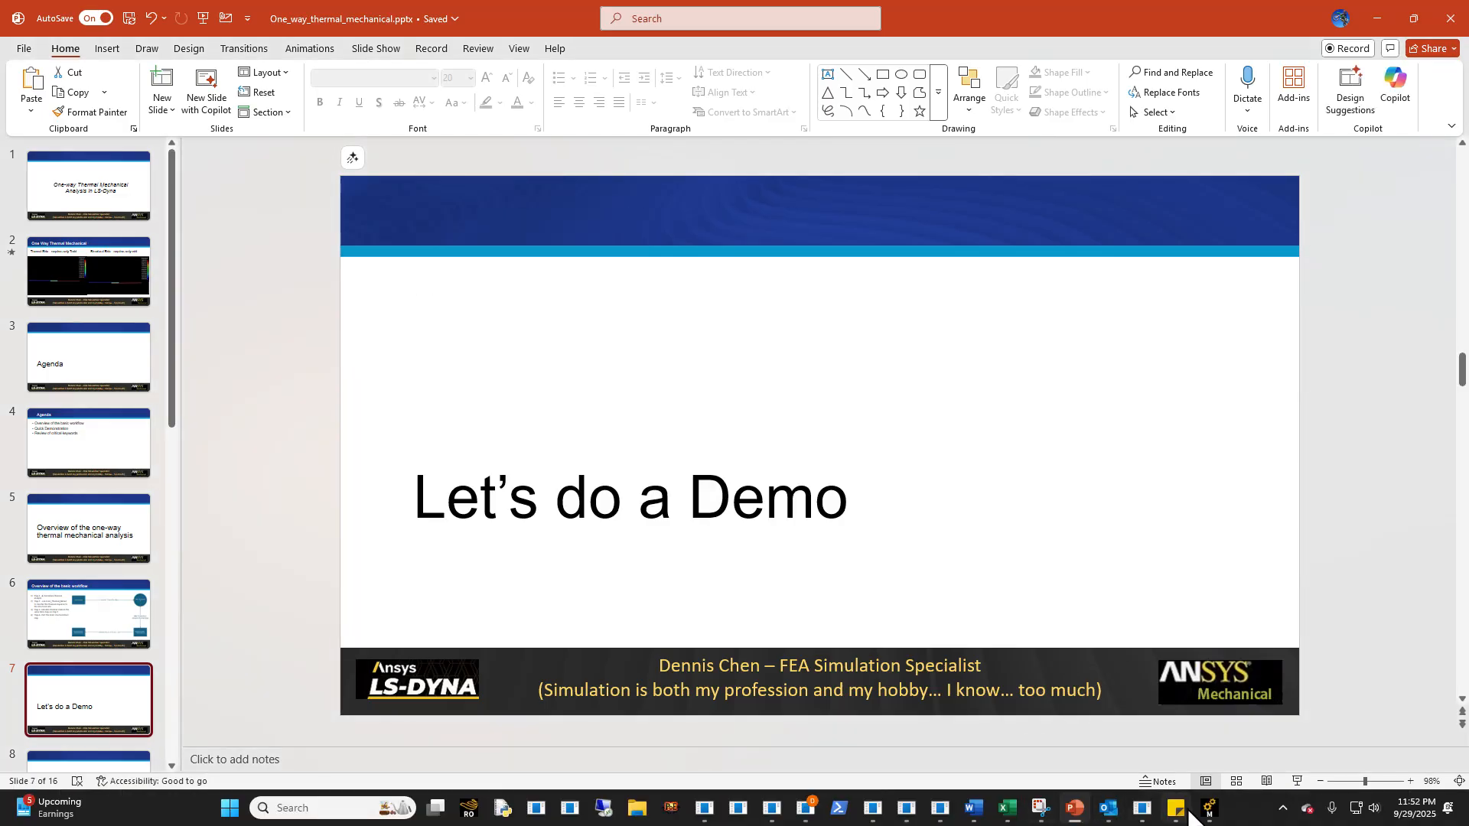
mouse_move(1209, 810)
left_click(1243, 732)
- Try replacing the pasted cohesive card with one using et and en of 1.2E5 and failure values of 1E5
left_click_drag(765, 293, 377, 269)
type("31.0000E-10         0       1.0     1.2E5     1.2E5       1E5       1E5")
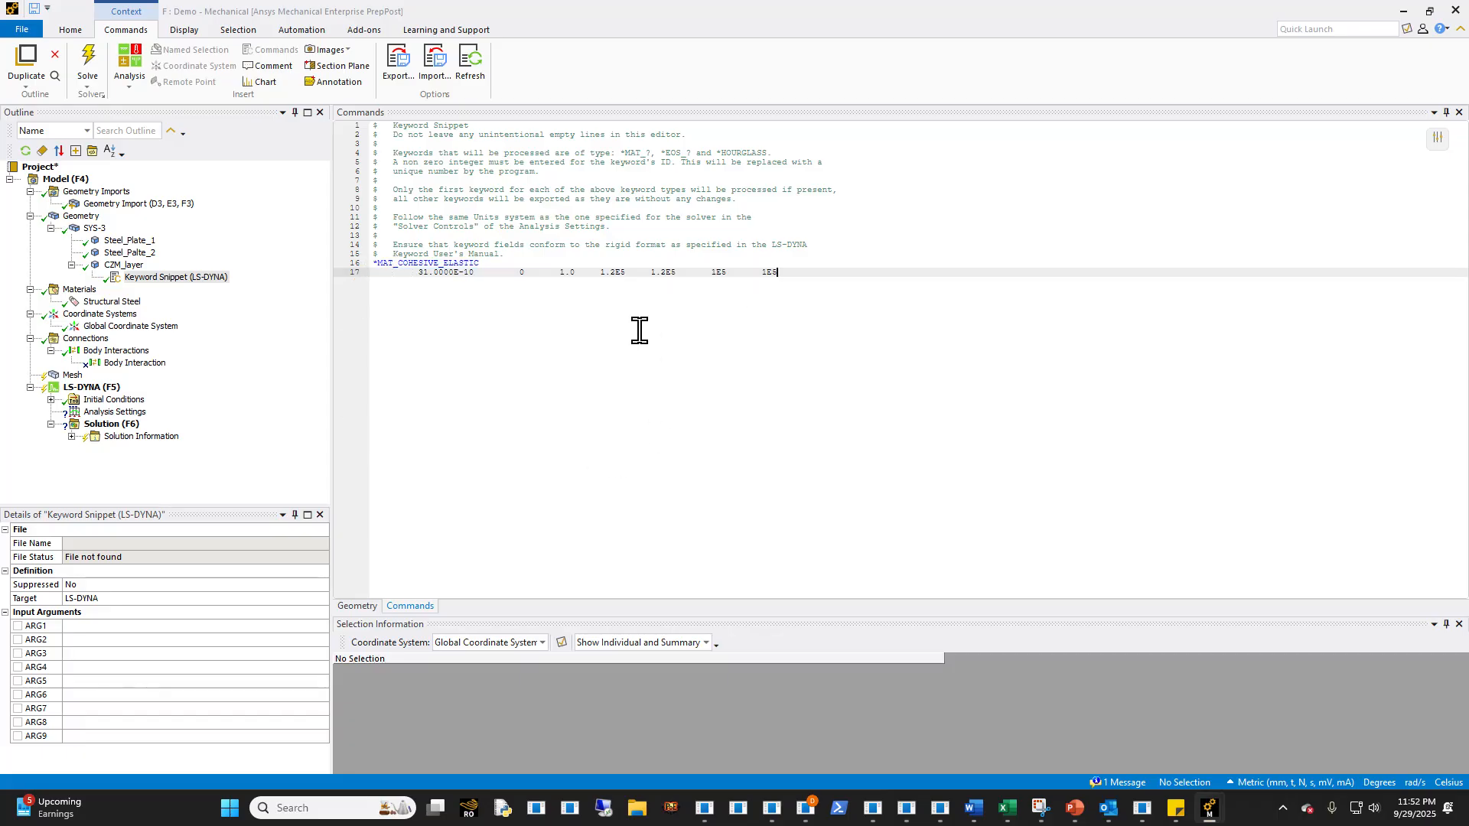
triple_click(647, 274)
type("$#     mid        ro     roflg   intfail        et        en   fn_fail   ft_fail           1.0000E-10         0       1.0      1200      1200       100       100")
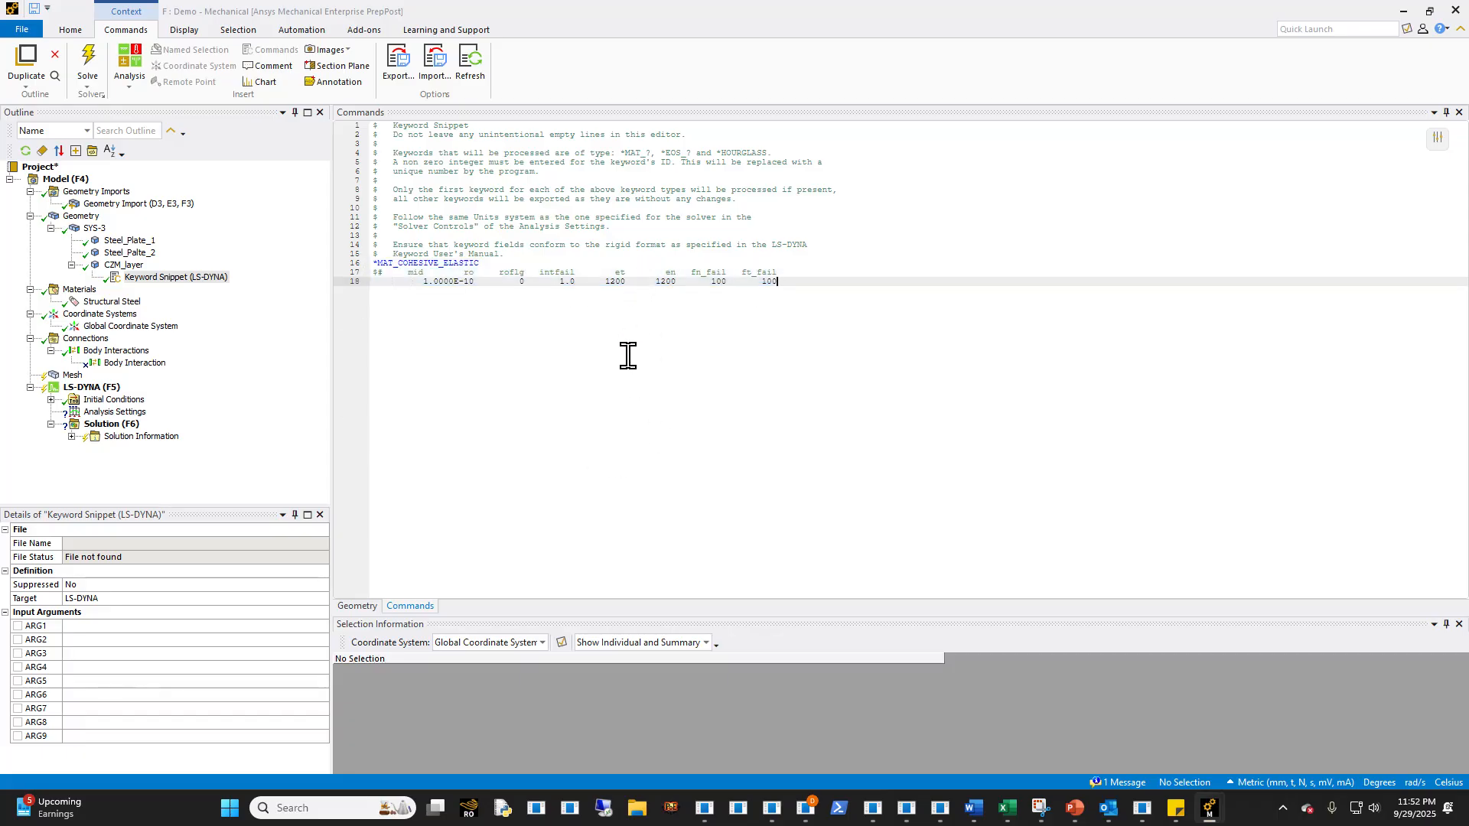
- Set et and en to 1.2E5 and fn_fail and ft_fail to 1E5 in the *MAT_COHESIVE_ELASTIC card
left_click(626, 282)
key("BackSpace")
key("BackSpace")
type(".")
left_click(675, 283)
key("BackSpace")
key("BackSpace")
key("BackSpace")
key("BackSpace")
left_click(721, 282)
left_click(531, 261)
left_click_drag(815, 282, 374, 262)
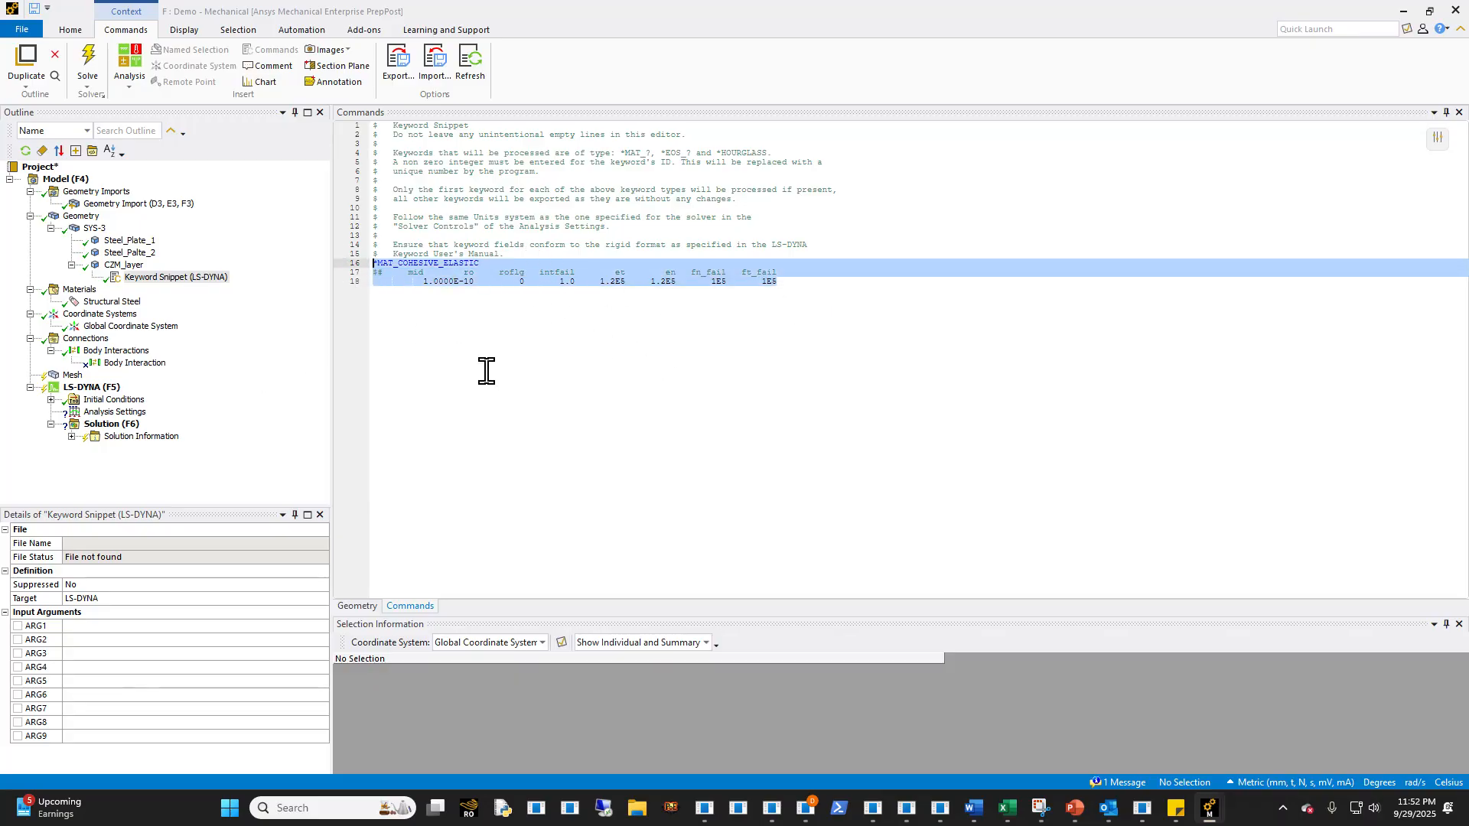
left_click(527, 263)
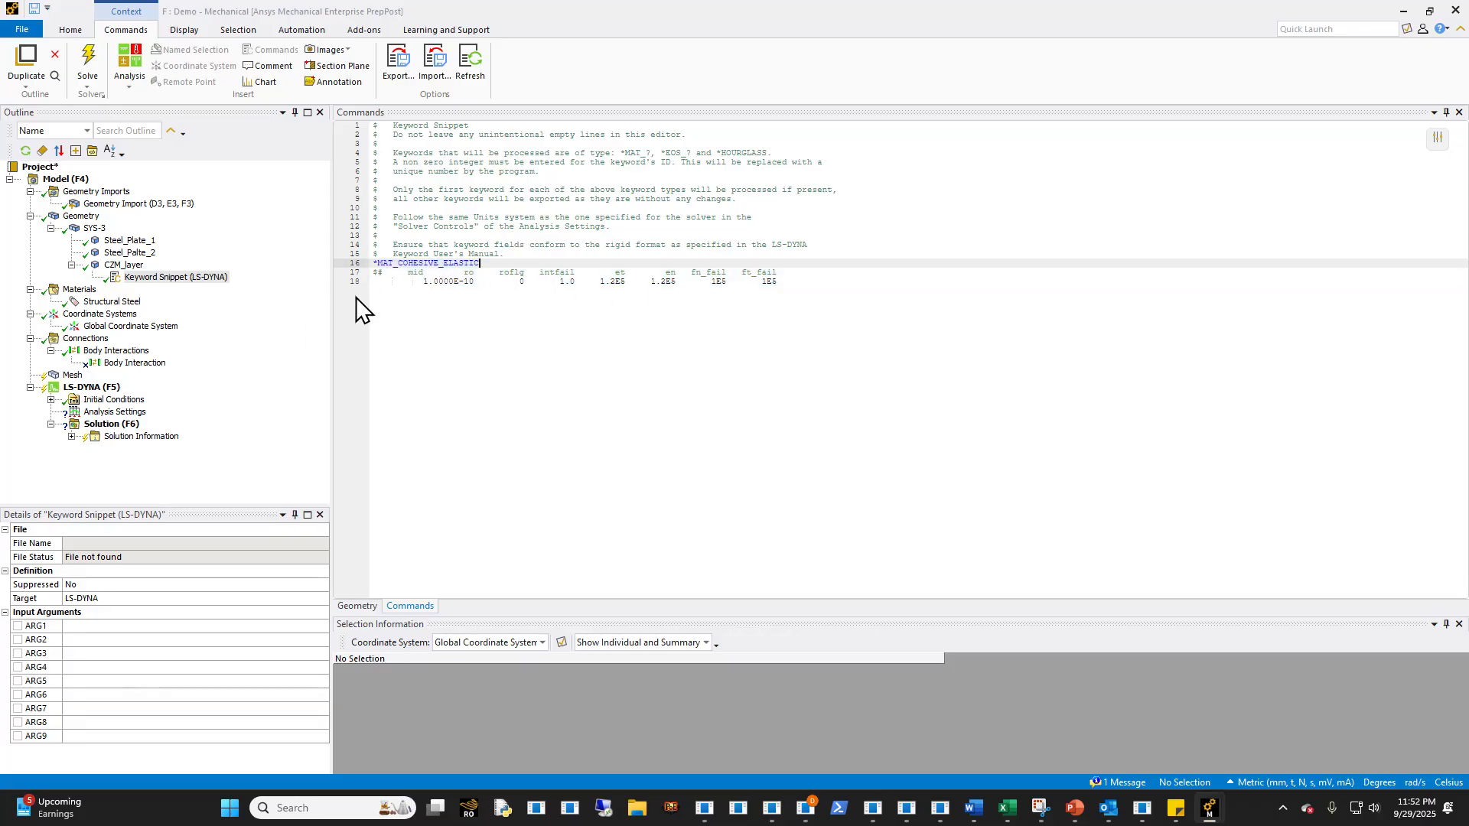
left_click_drag(795, 281, 346, 267)
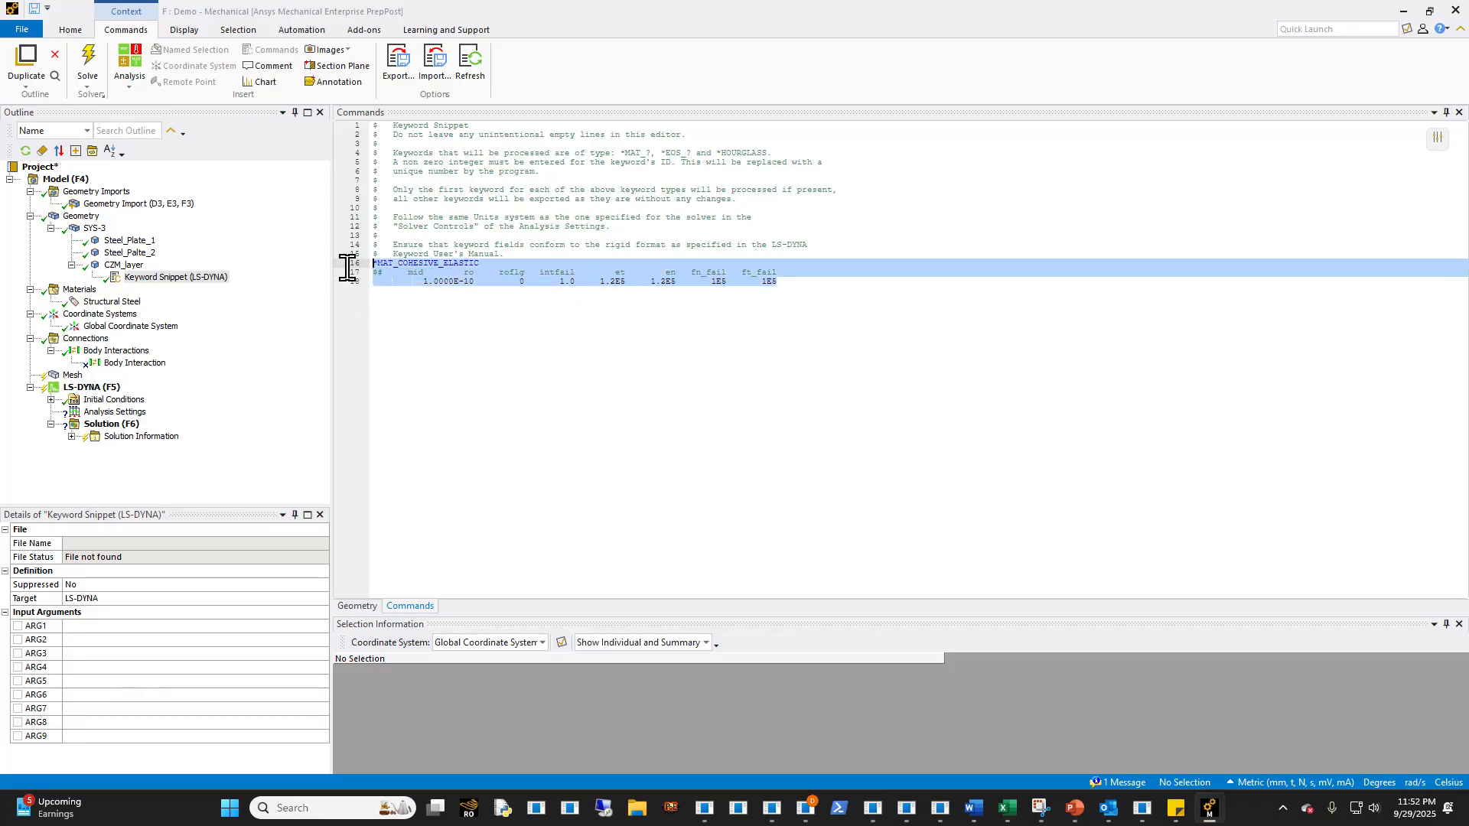
- Review the two steel plates and the body interaction defined under Connections
left_click(127, 253)
left_click(128, 240)
left_click(129, 252)
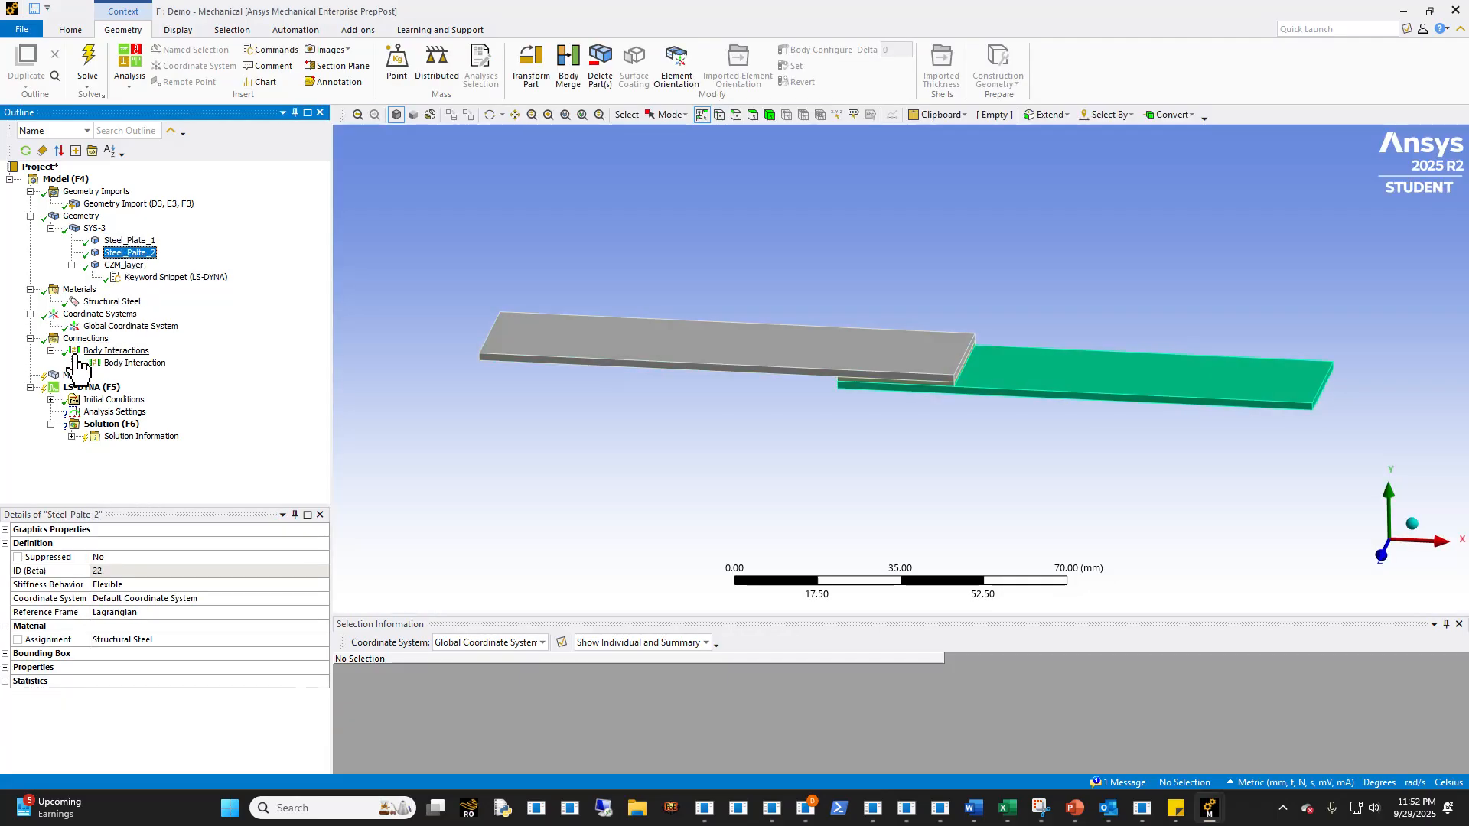
left_click(113, 365)
right_click(113, 365)
left_click(195, 330)
- Set the global mesh to linear element order with an element size of 1 mm
left_click(53, 379)
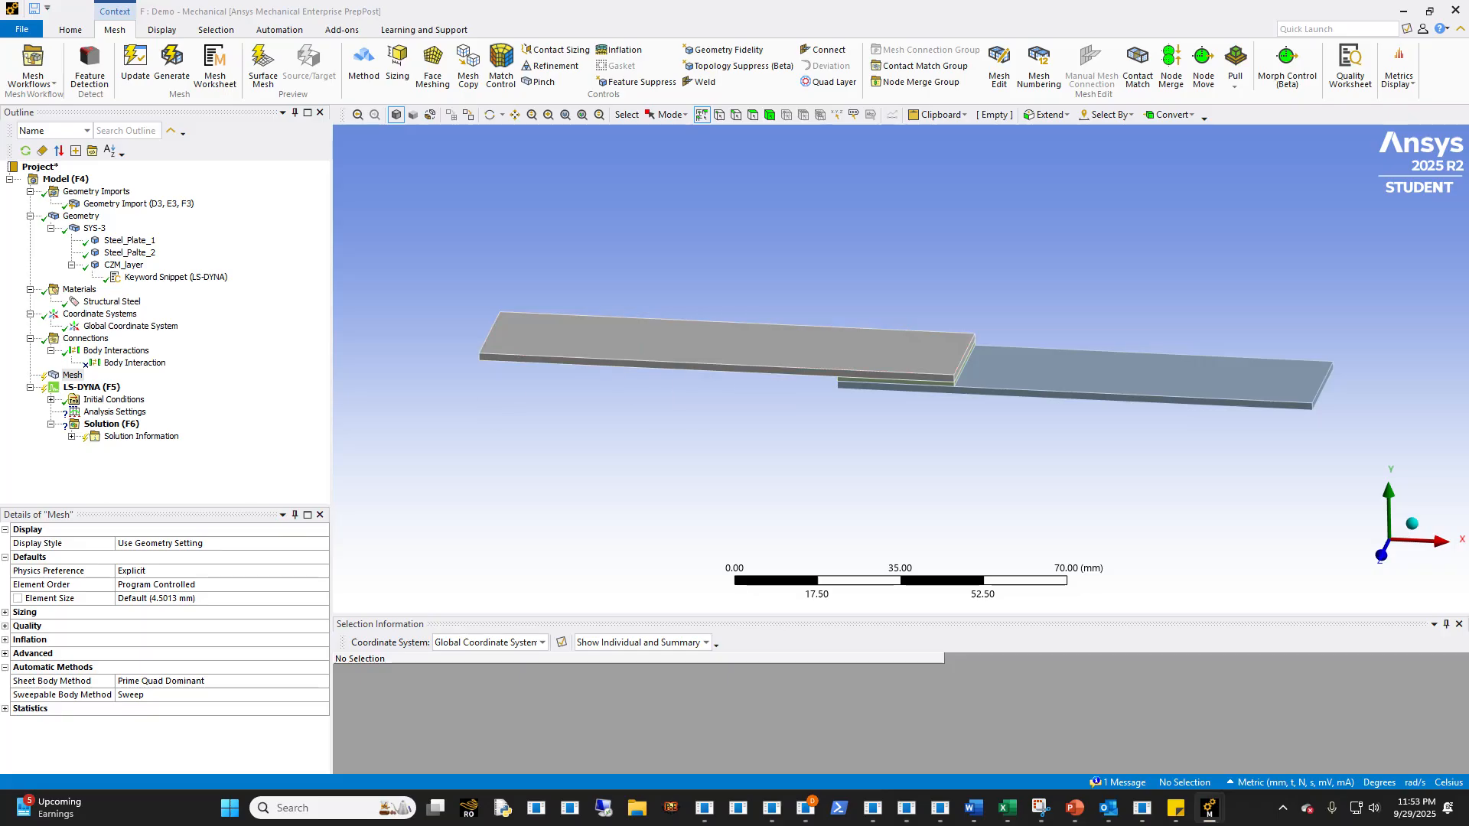
left_click(324, 586)
left_click(322, 584)
left_click(187, 608)
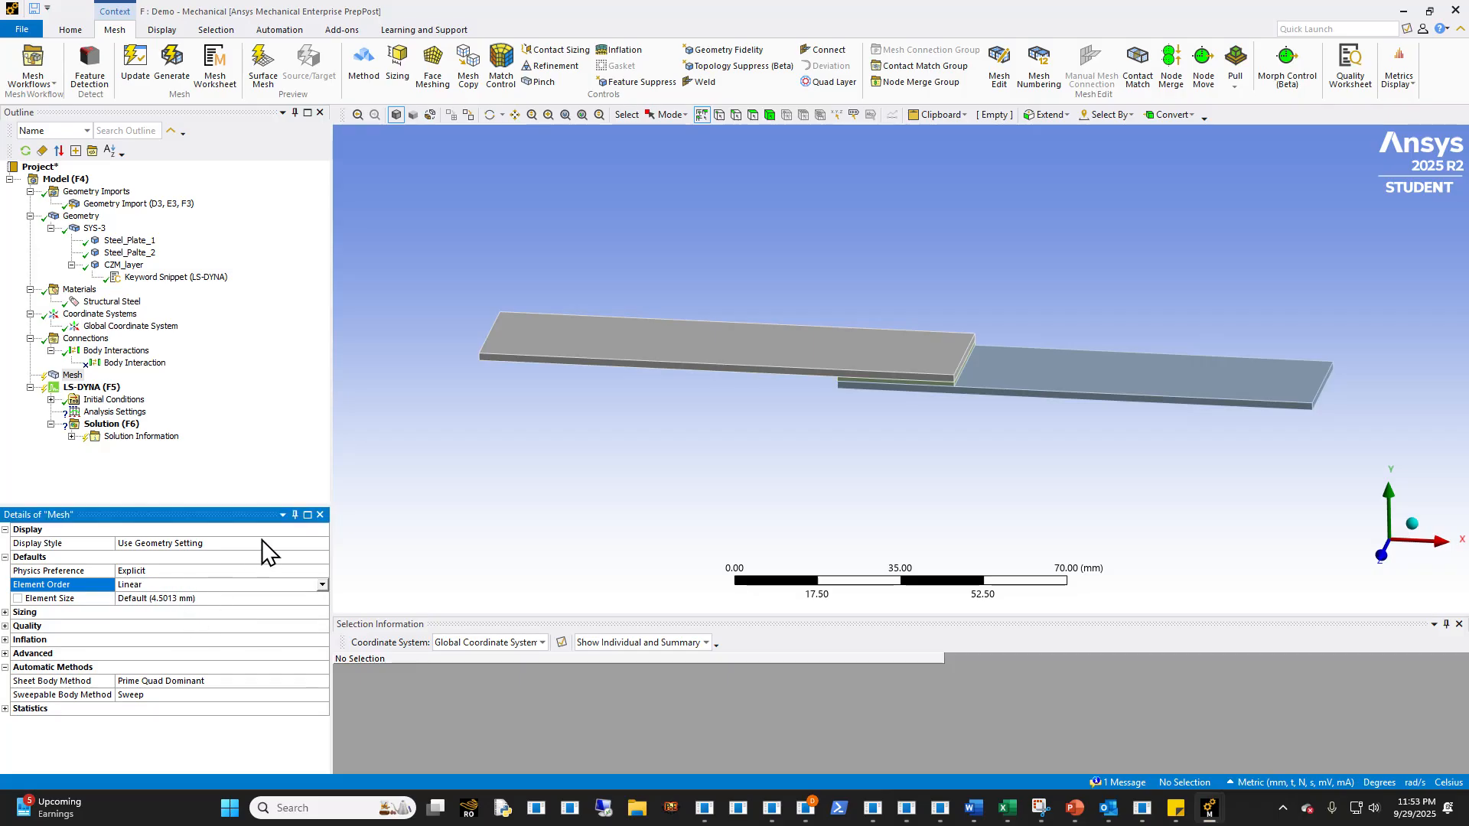
left_click(220, 600)
type("1")
key("Return")
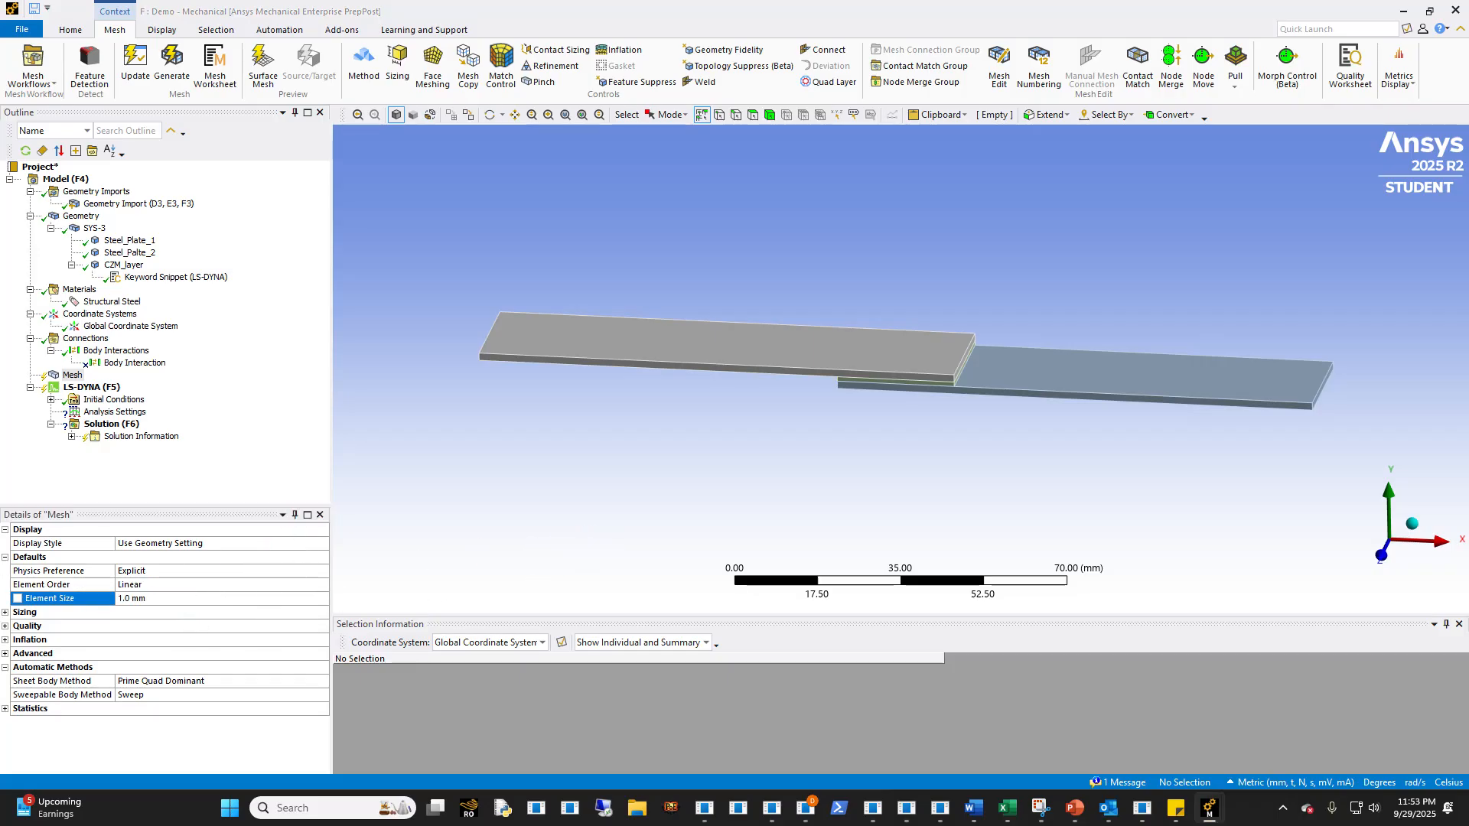
- Insert a mesh method and scope it to the CZM layer body between the overlapping plates
scroll(918, 413, "up", 5)
mouse_move(934, 403)
middle_mouse_down()
mouse_move(976, 352)
mouse_move(912, 418)
middle_mouse_up()
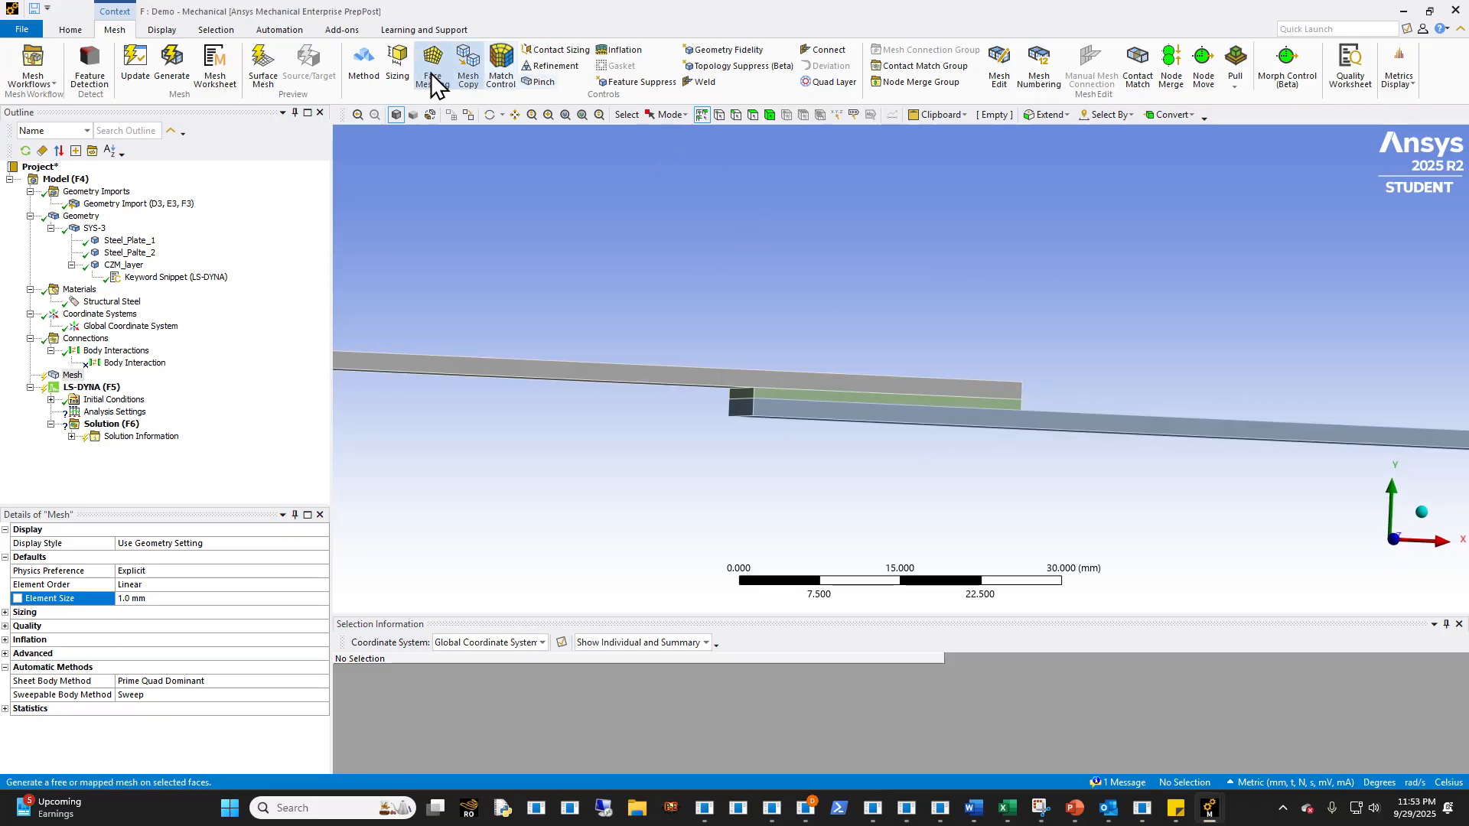
left_click(364, 65)
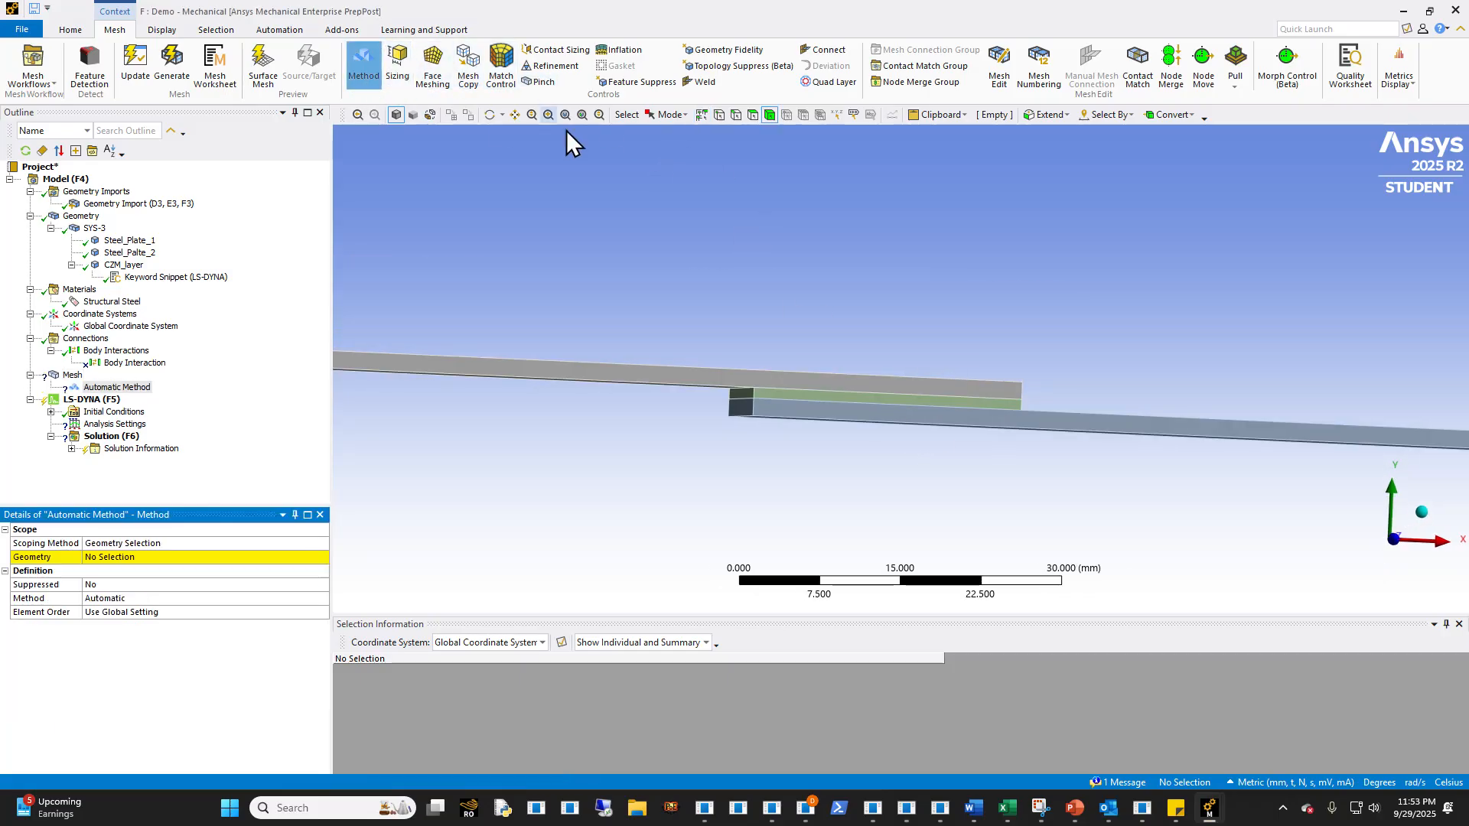
left_click(777, 401)
left_click(134, 558)
left_click(126, 558)
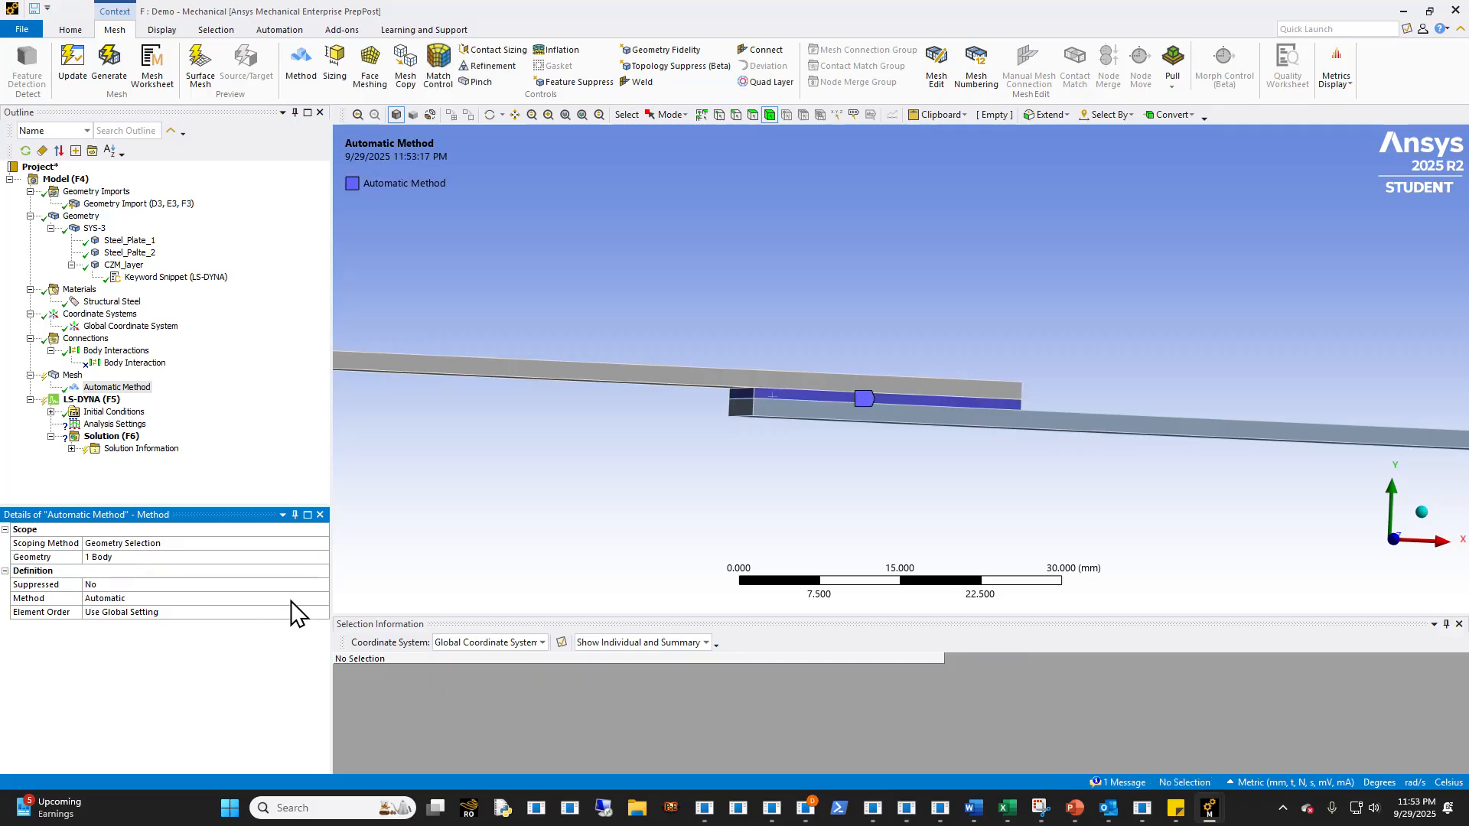
- Change the CZM layer's mesh method to Sweep with 1 sweep division
left_click(314, 599)
left_click(322, 599)
left_click(123, 647)
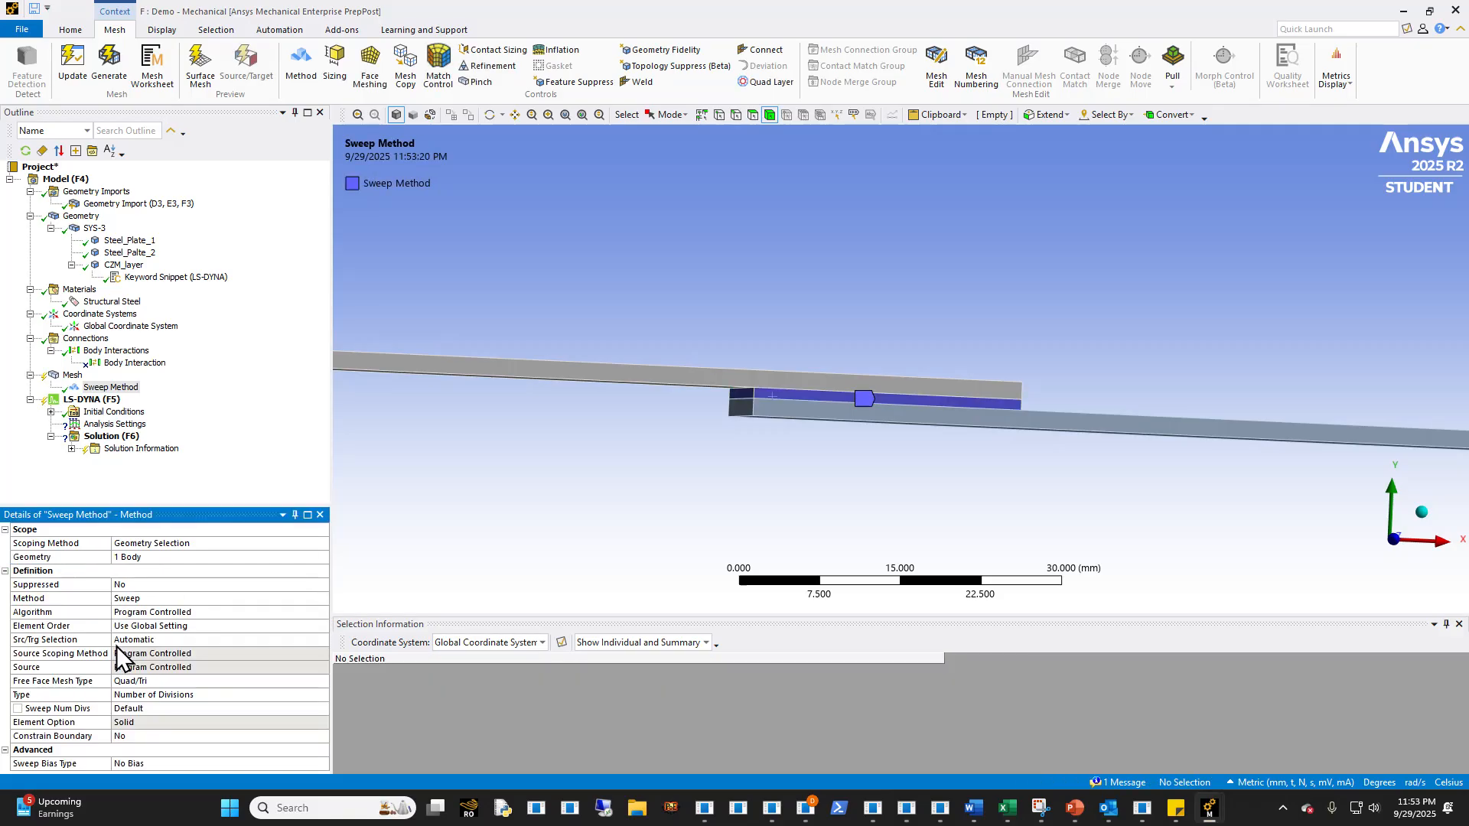
left_click(176, 708)
type("1")
key("Return")
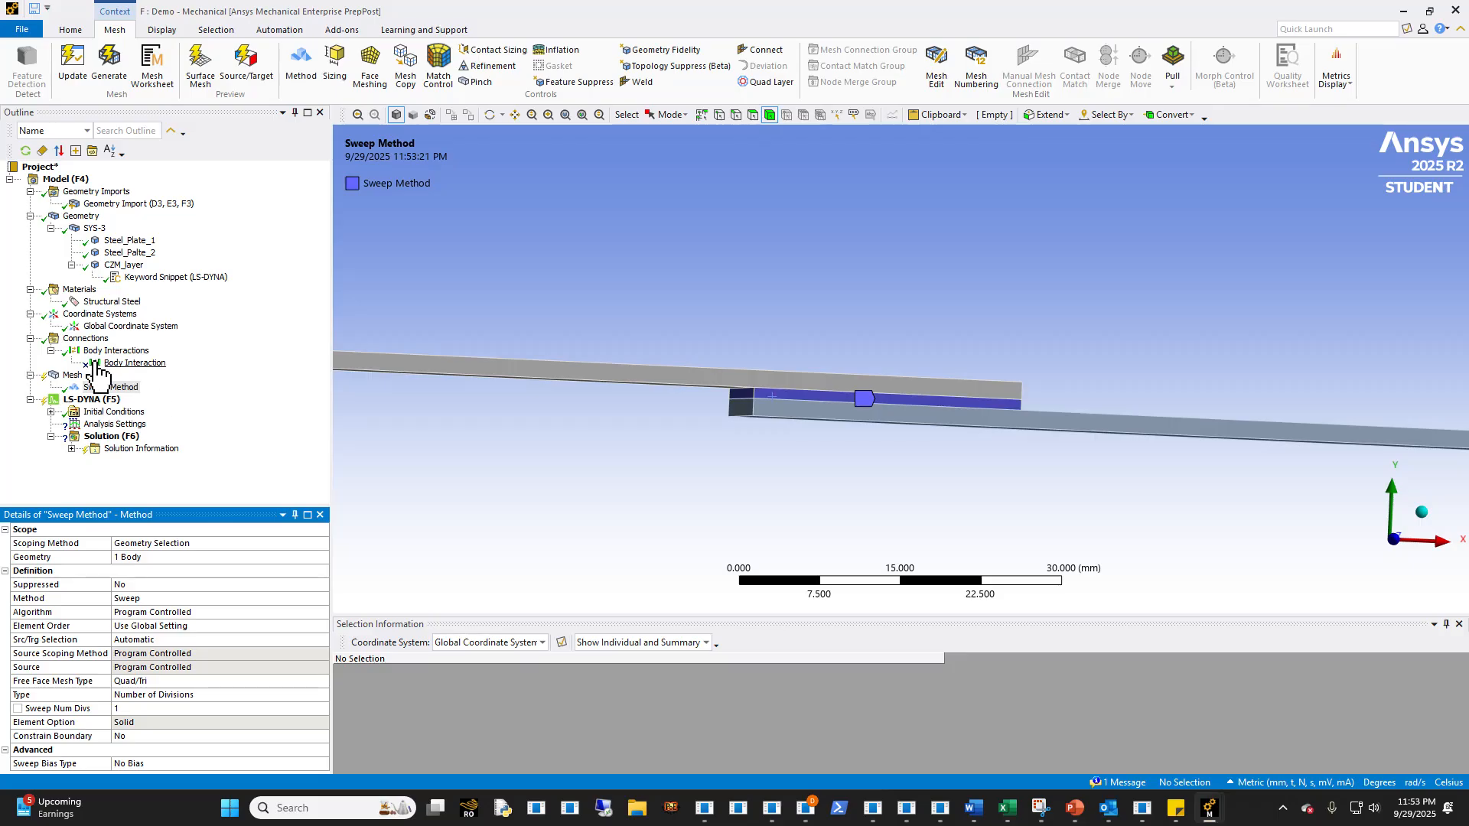
- Generate the mesh and examine the elements of the plates and CZM layer around the overlap
right_click(80, 378)
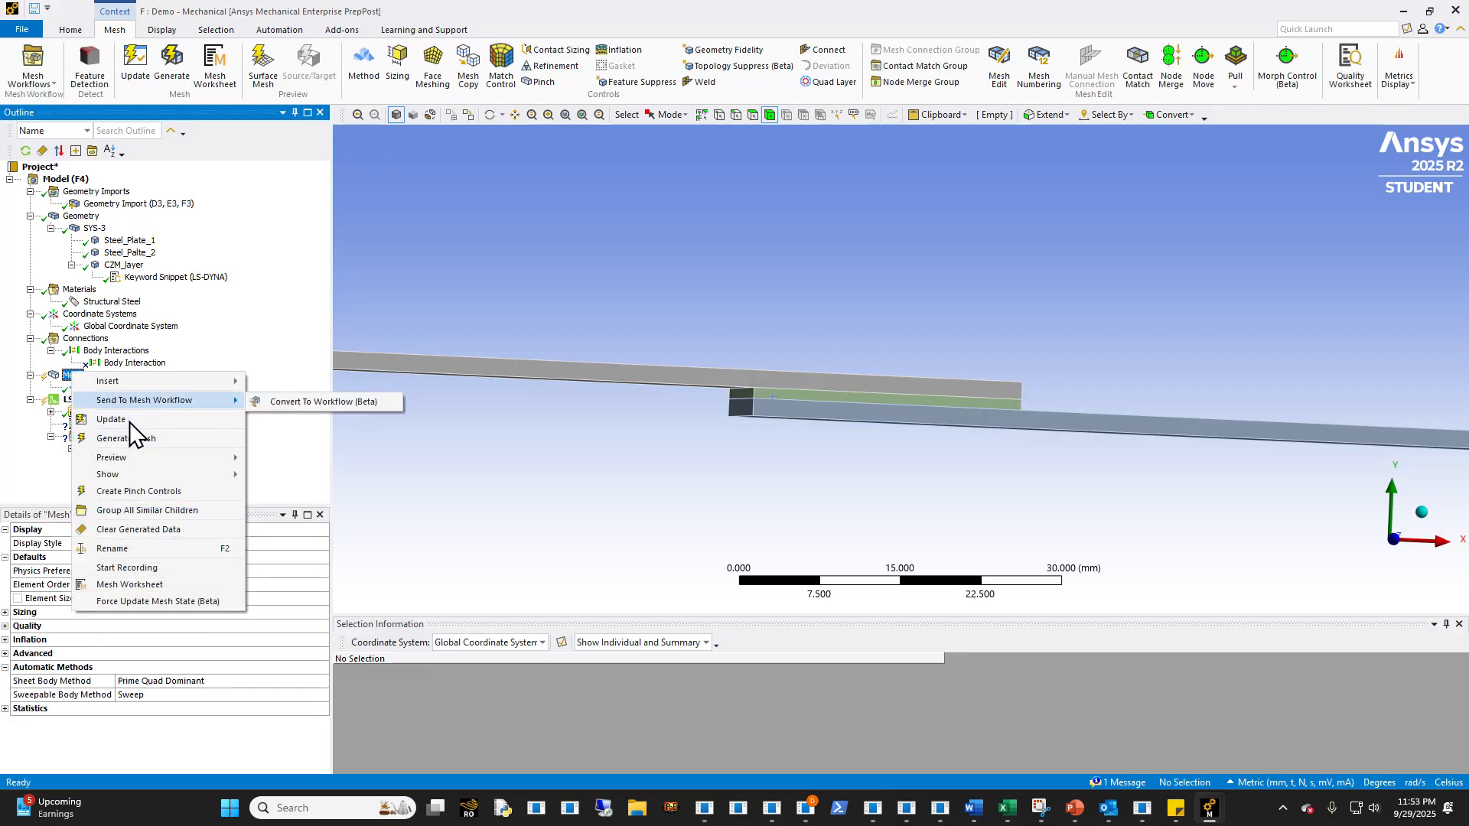
key("Escape")
middle_click_drag(650, 466, 665, 505)
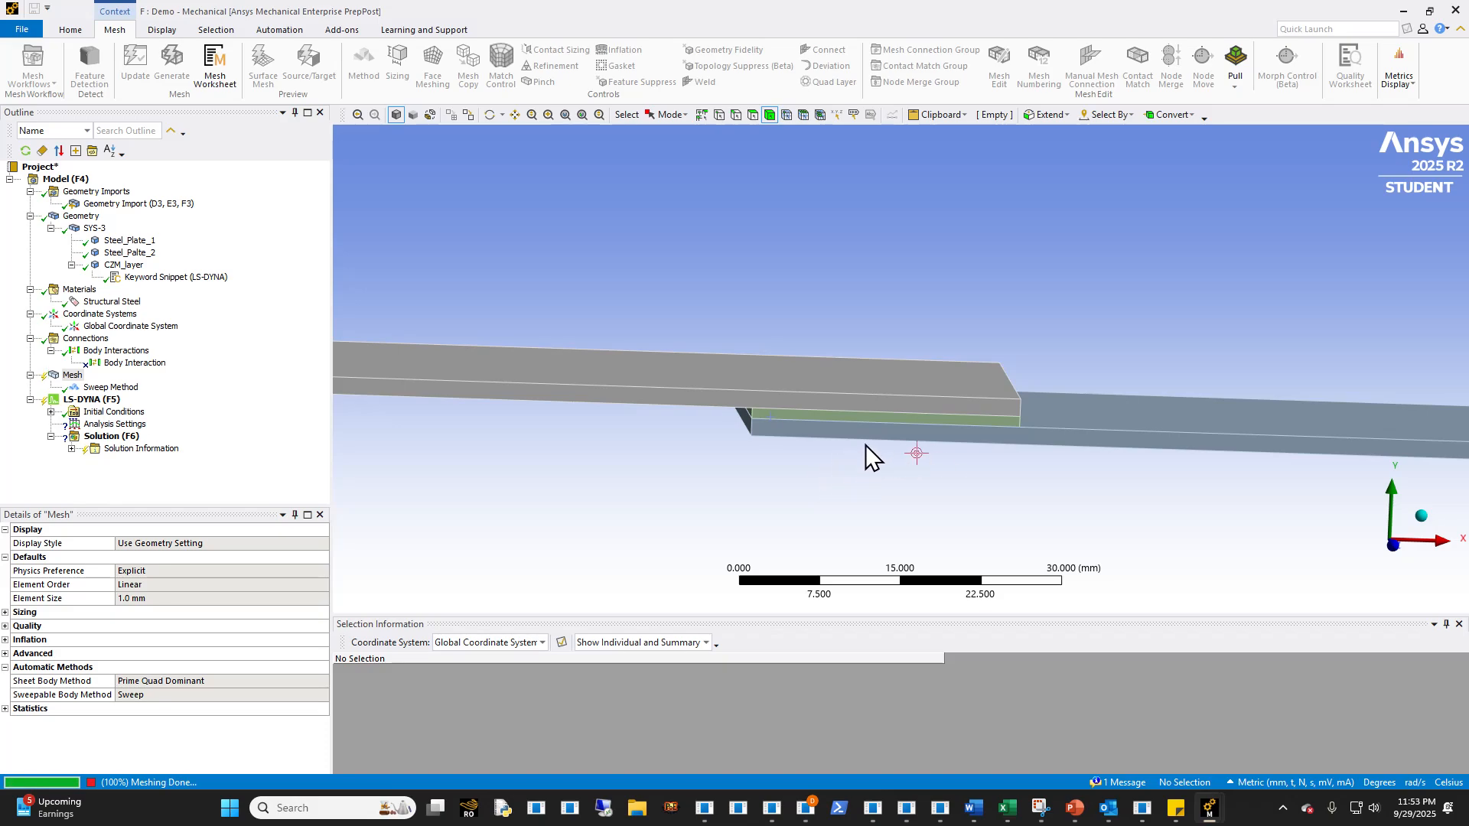
middle_click_drag(862, 469, 863, 423)
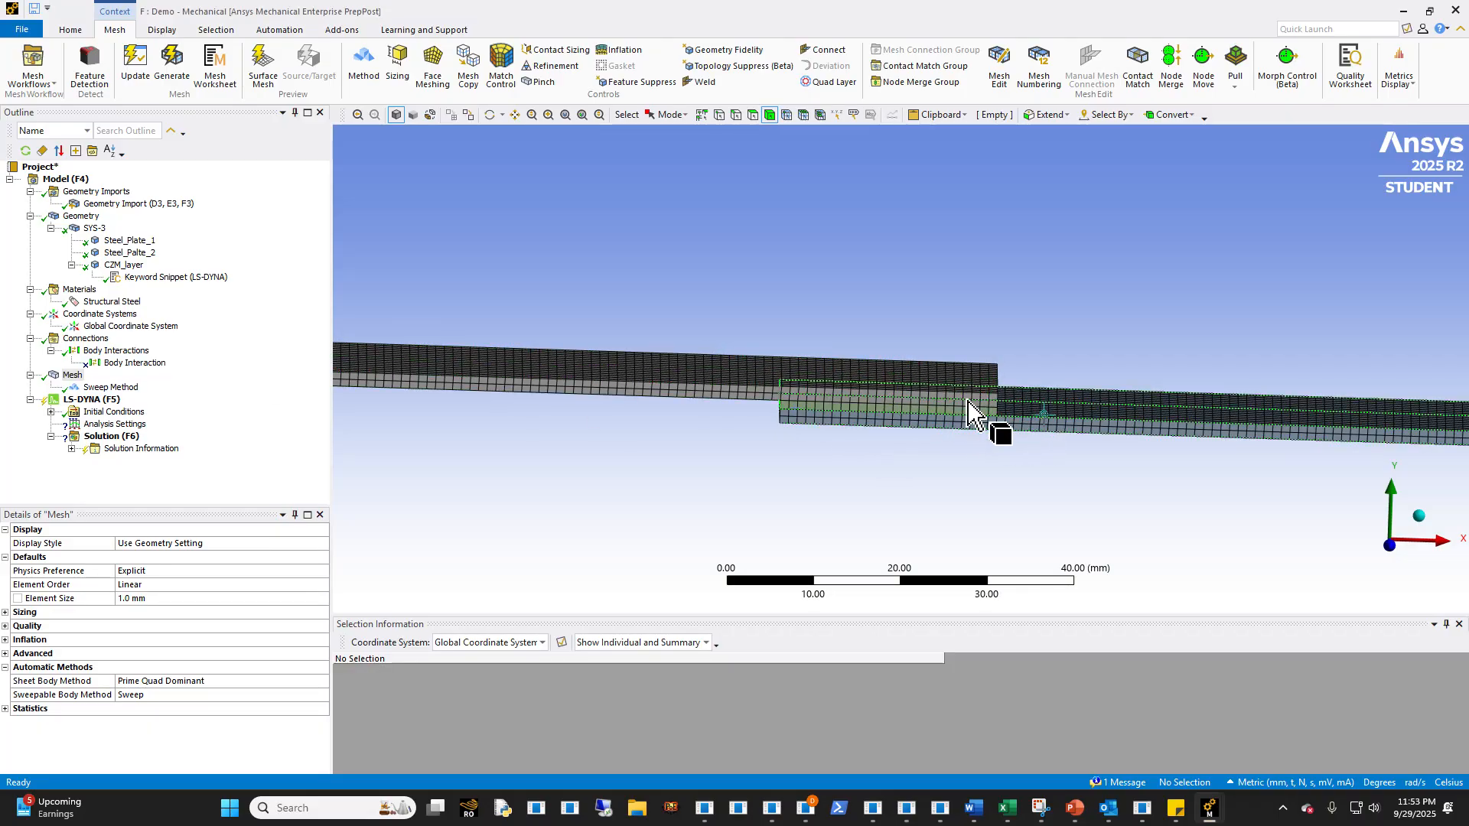
scroll(970, 449, "up", 2)
middle_click_drag(879, 455, 857, 468)
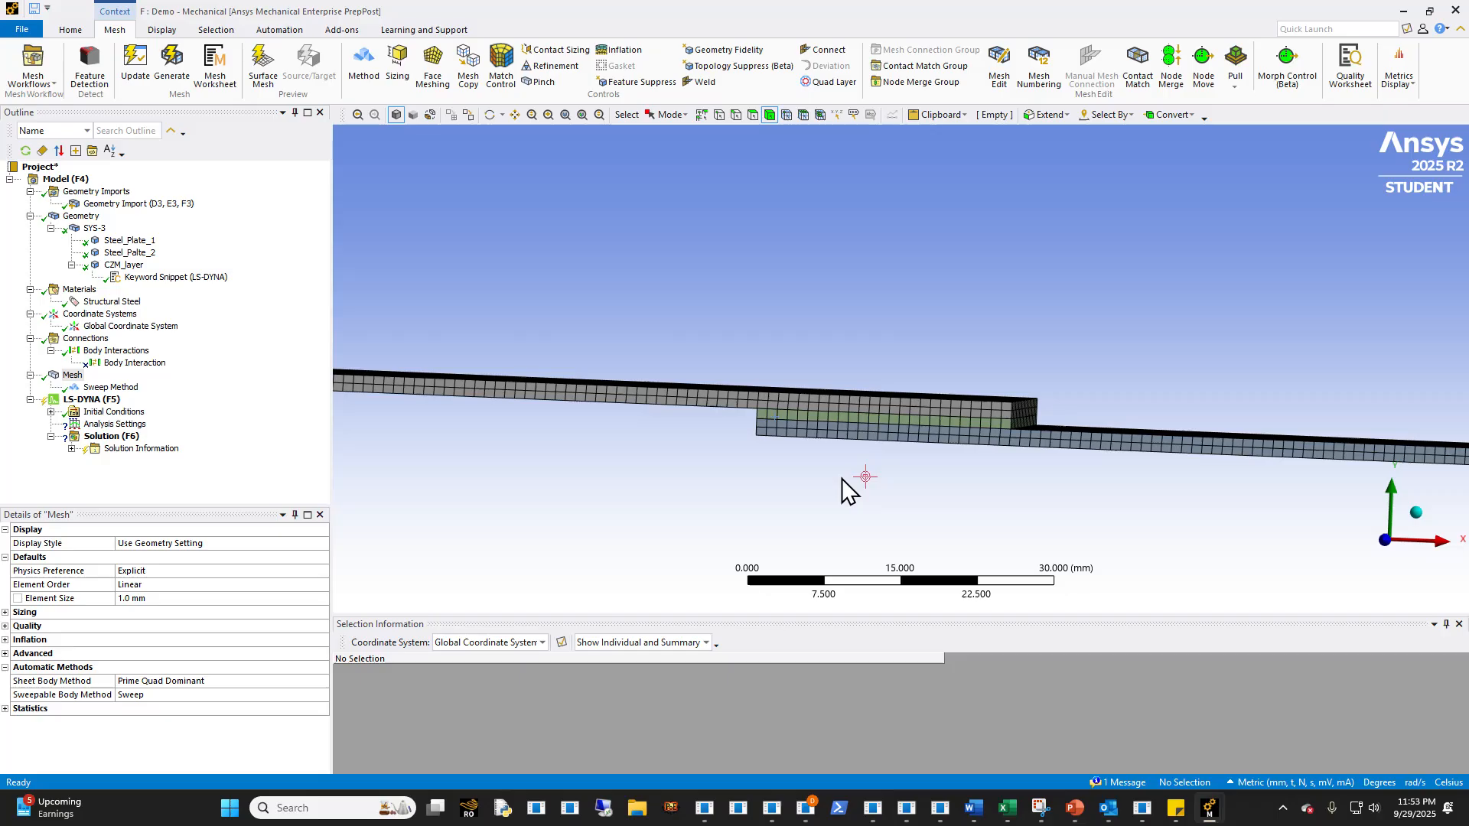
scroll(889, 499, "down", 5)
middle_click_drag(876, 460, 811, 450, "ctrl")
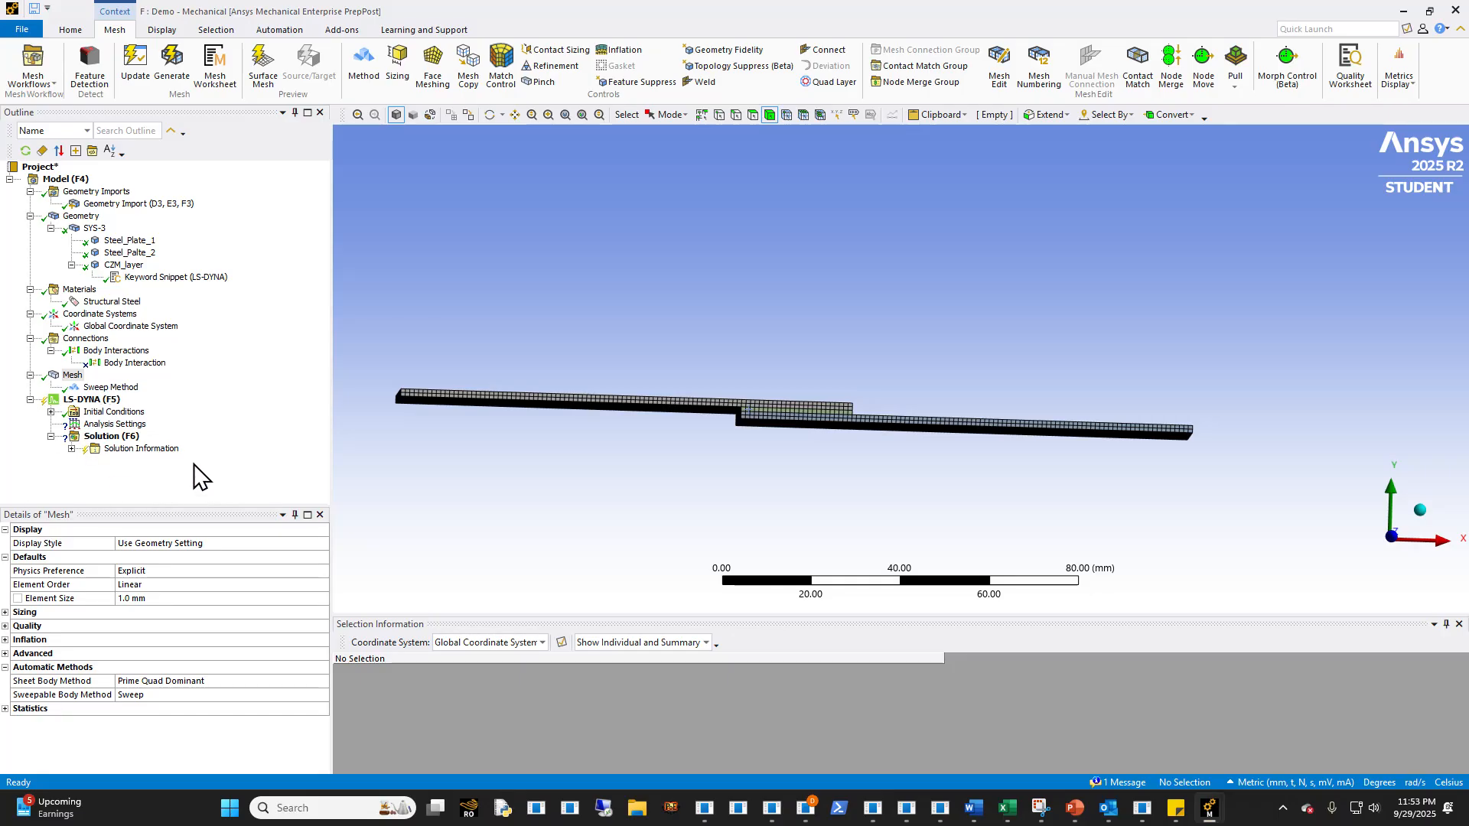
mouse_move(841, 436)
middle_mouse_down()
mouse_move(839, 457)
mouse_move(811, 468)
mouse_move(825, 431)
middle_mouse_up()
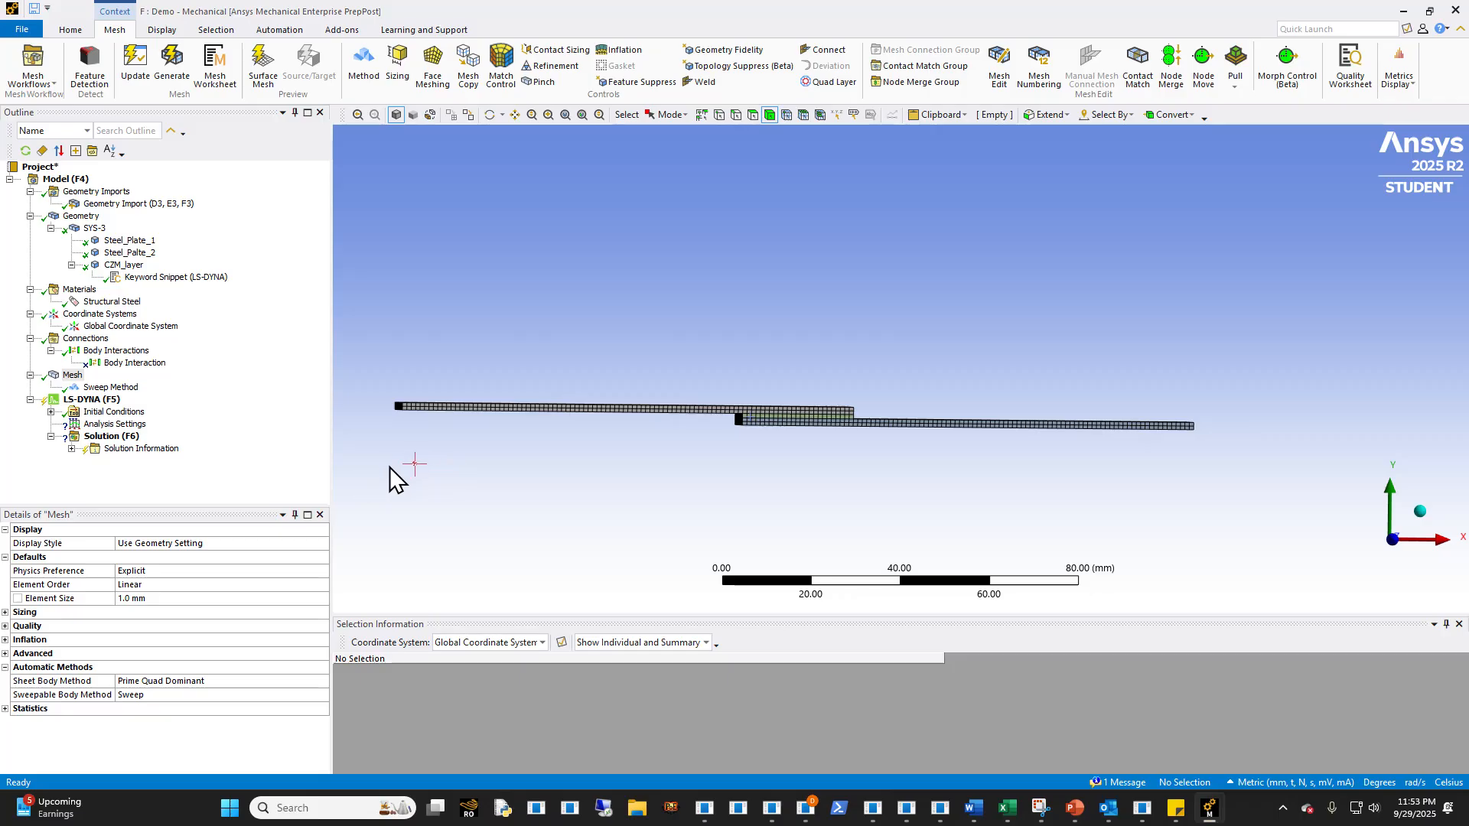
middle_click_drag(674, 439, 728, 421, "ctrl")
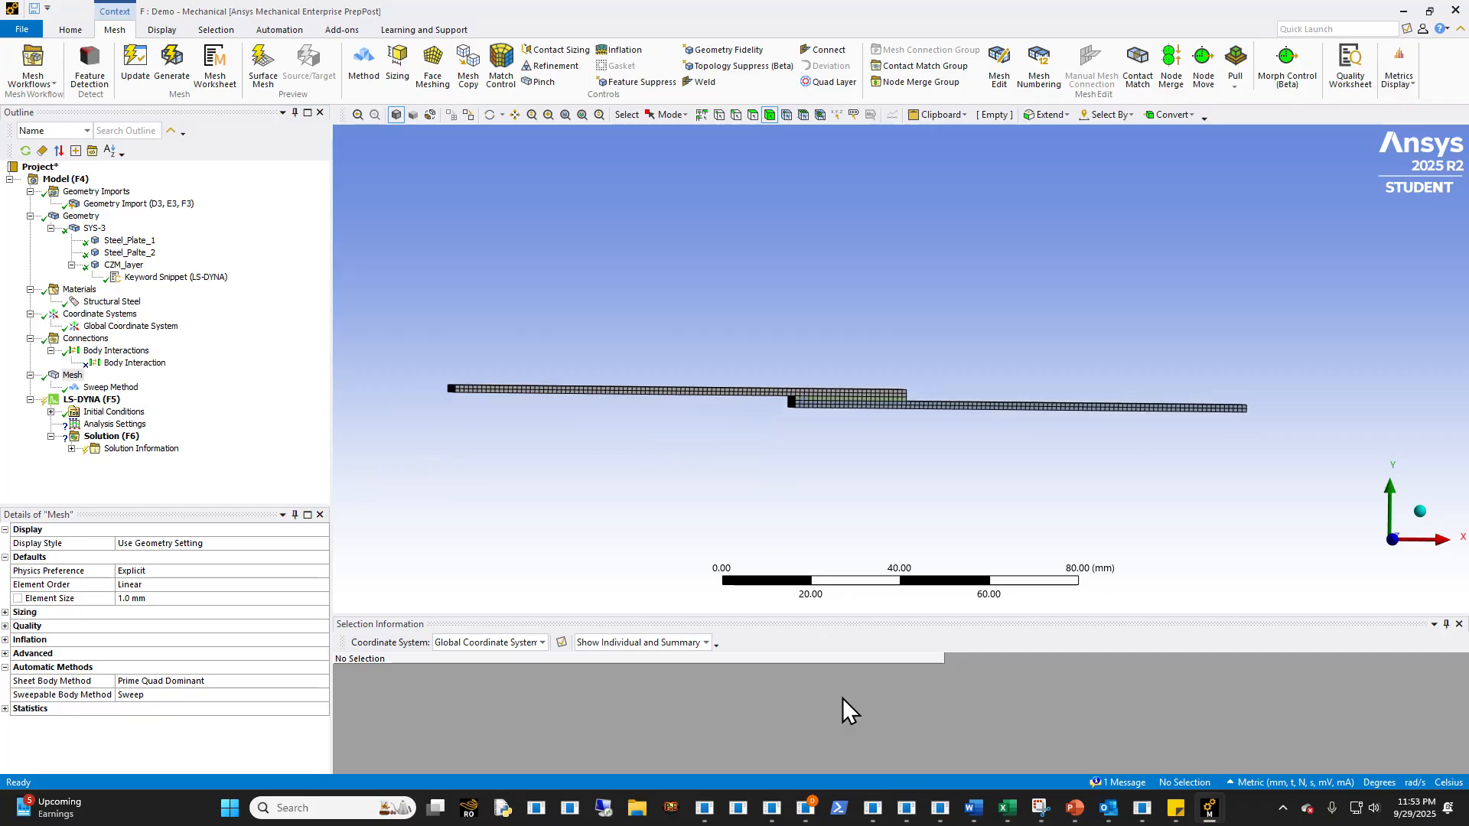
- Switch to Visual Studio Code and show the mechstep.k keyword file full screen
left_click(952, 822)
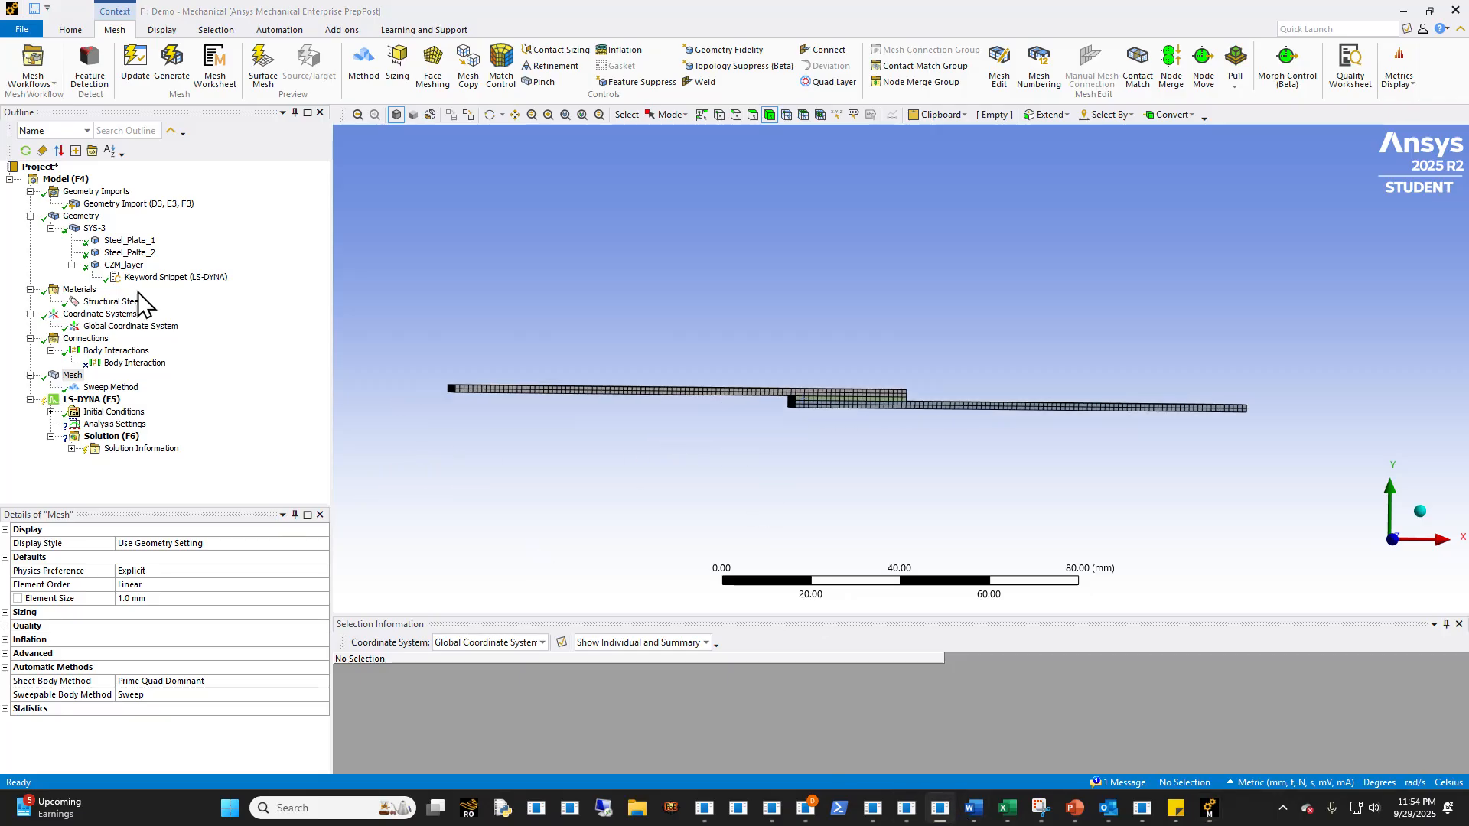
left_click_drag(2, 222, 1256, 254)
double_click(1275, 255)
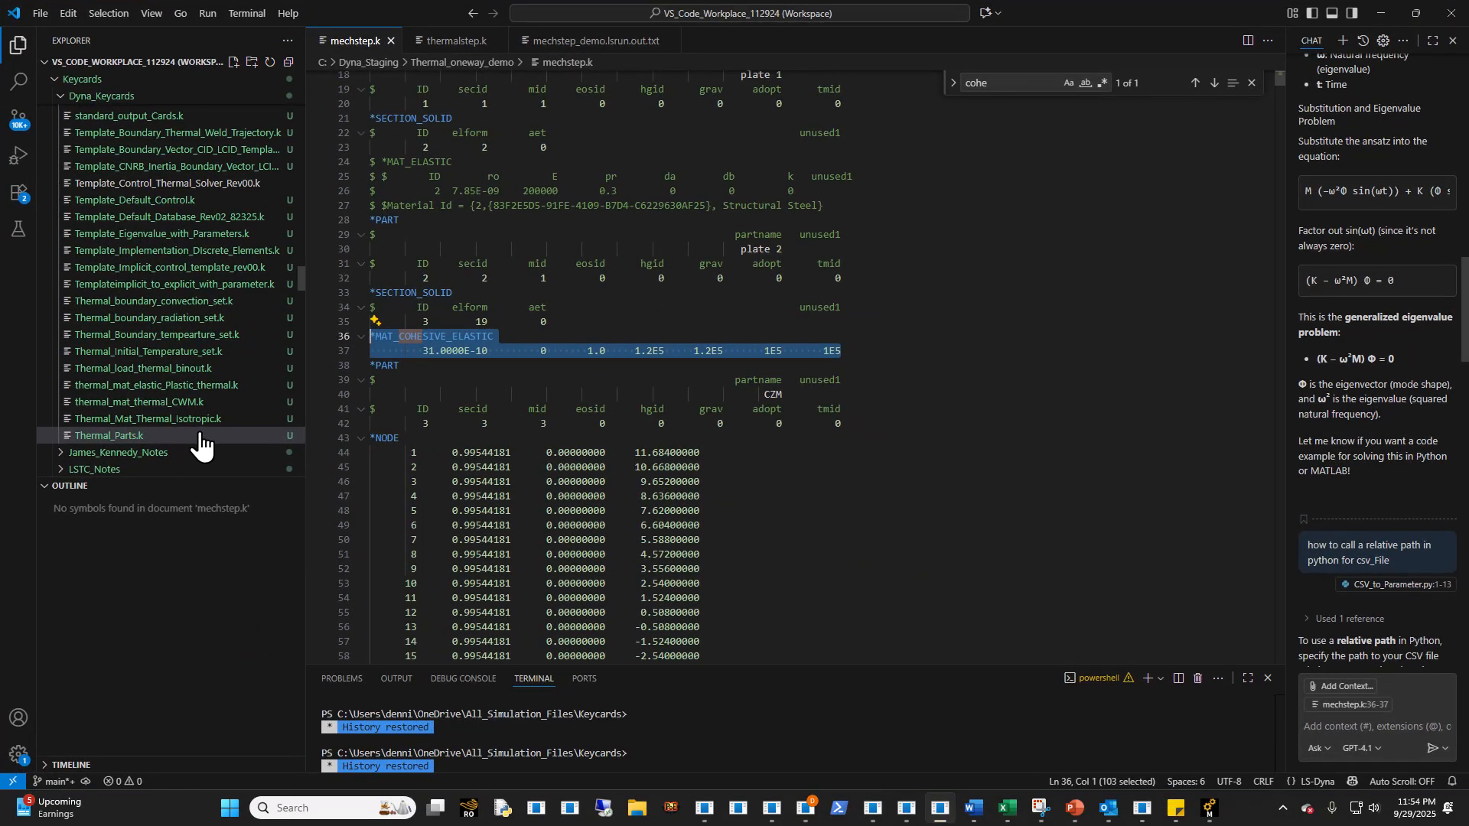
- Review the thermal keyword templates from the convection set to Thermal_Parts.k, open thermal_mat_elastic_Plastic_thermal.k, and switch back to Ansys Mechanical
left_click(171, 317)
left_click(157, 334)
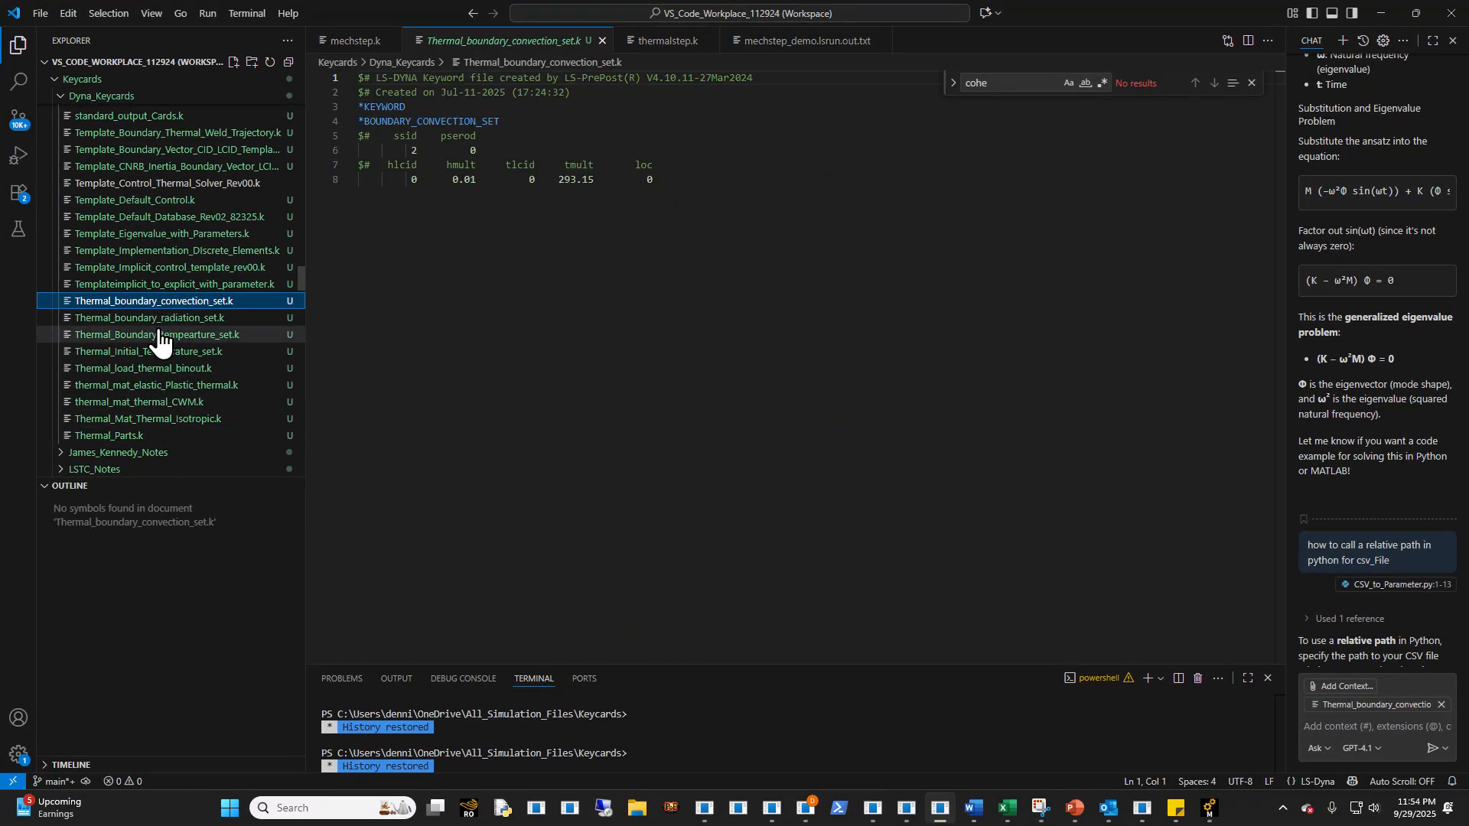
left_click(150, 351)
left_click(130, 385)
left_click(129, 402)
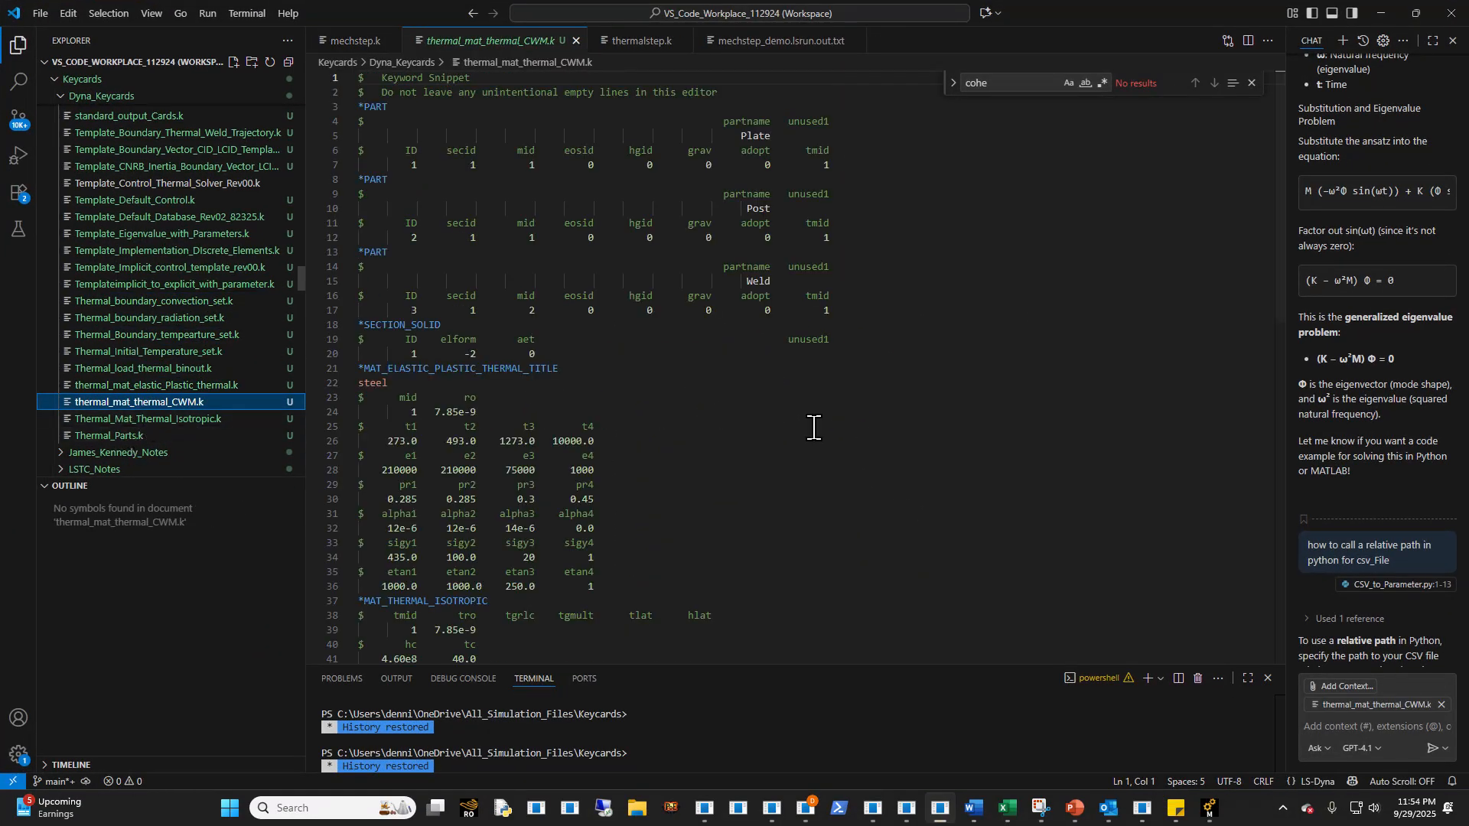
left_click(175, 423)
left_click(143, 436)
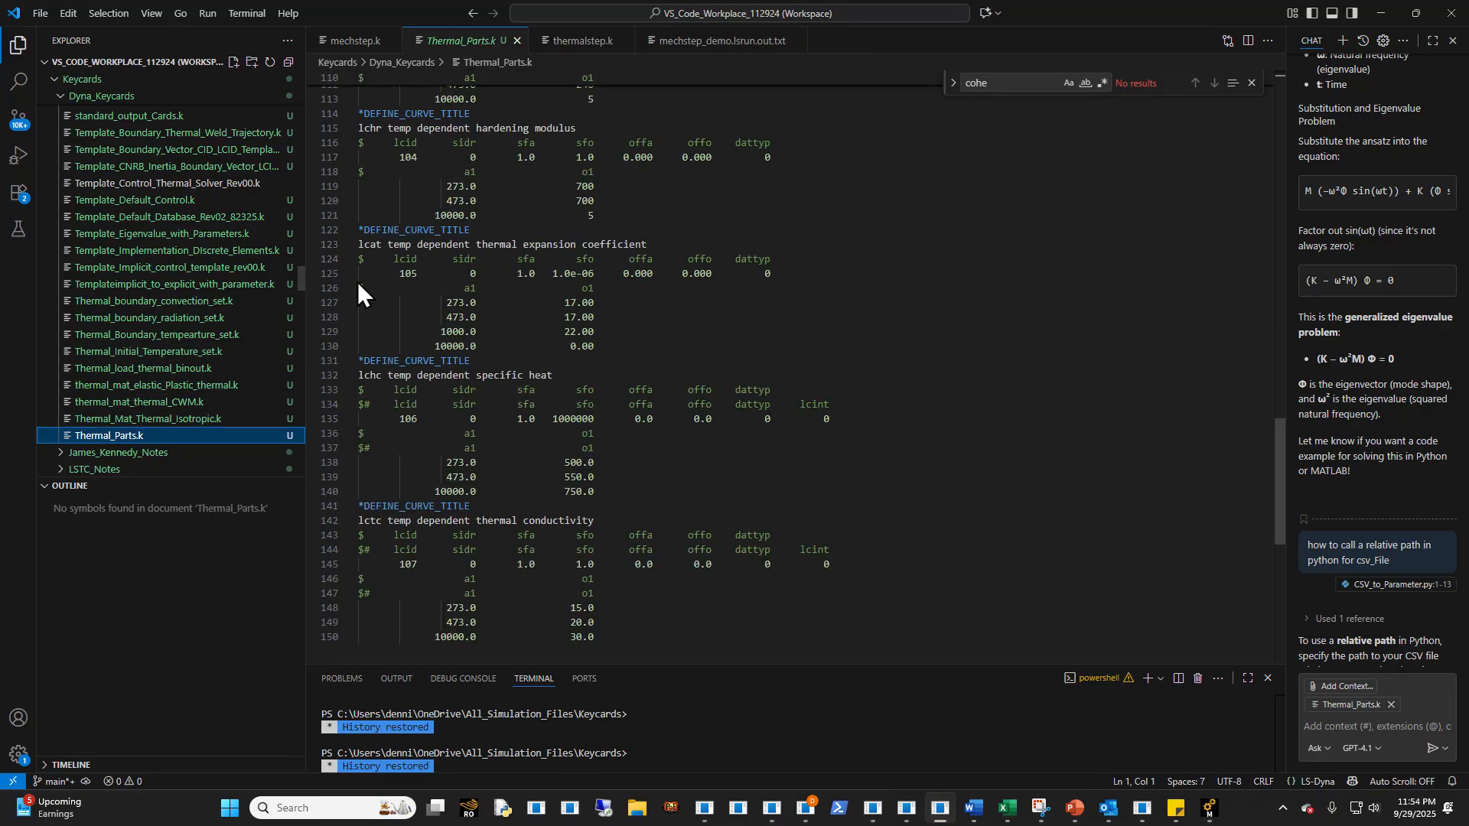
left_click(193, 386)
left_click(1381, 13)
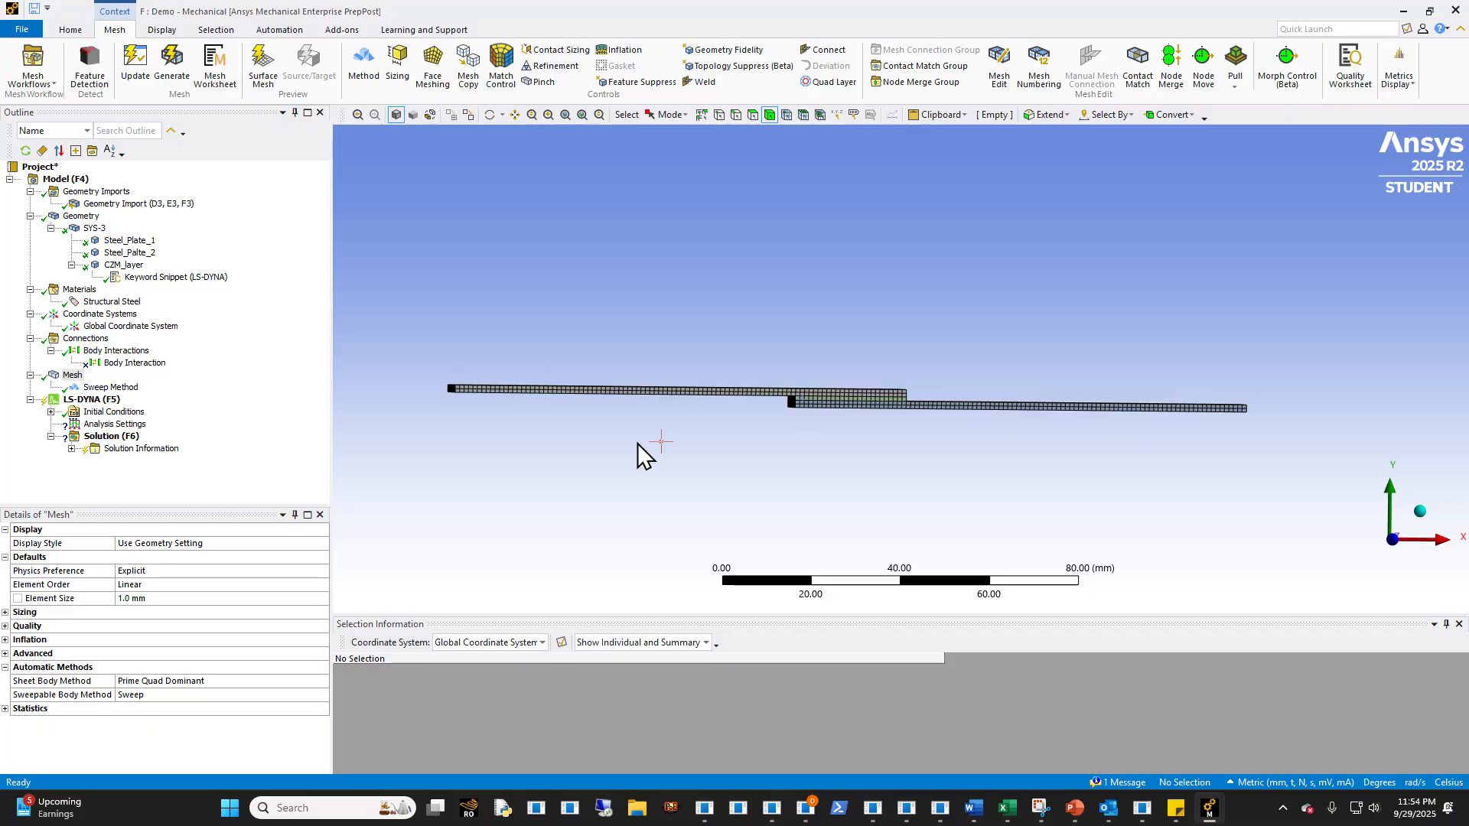
- Set the LS-DYNA analysis end time to 2000 s
middle_click_drag(836, 436, 823, 402)
scroll(836, 430, "up", 5)
scroll(832, 430, "down", 3)
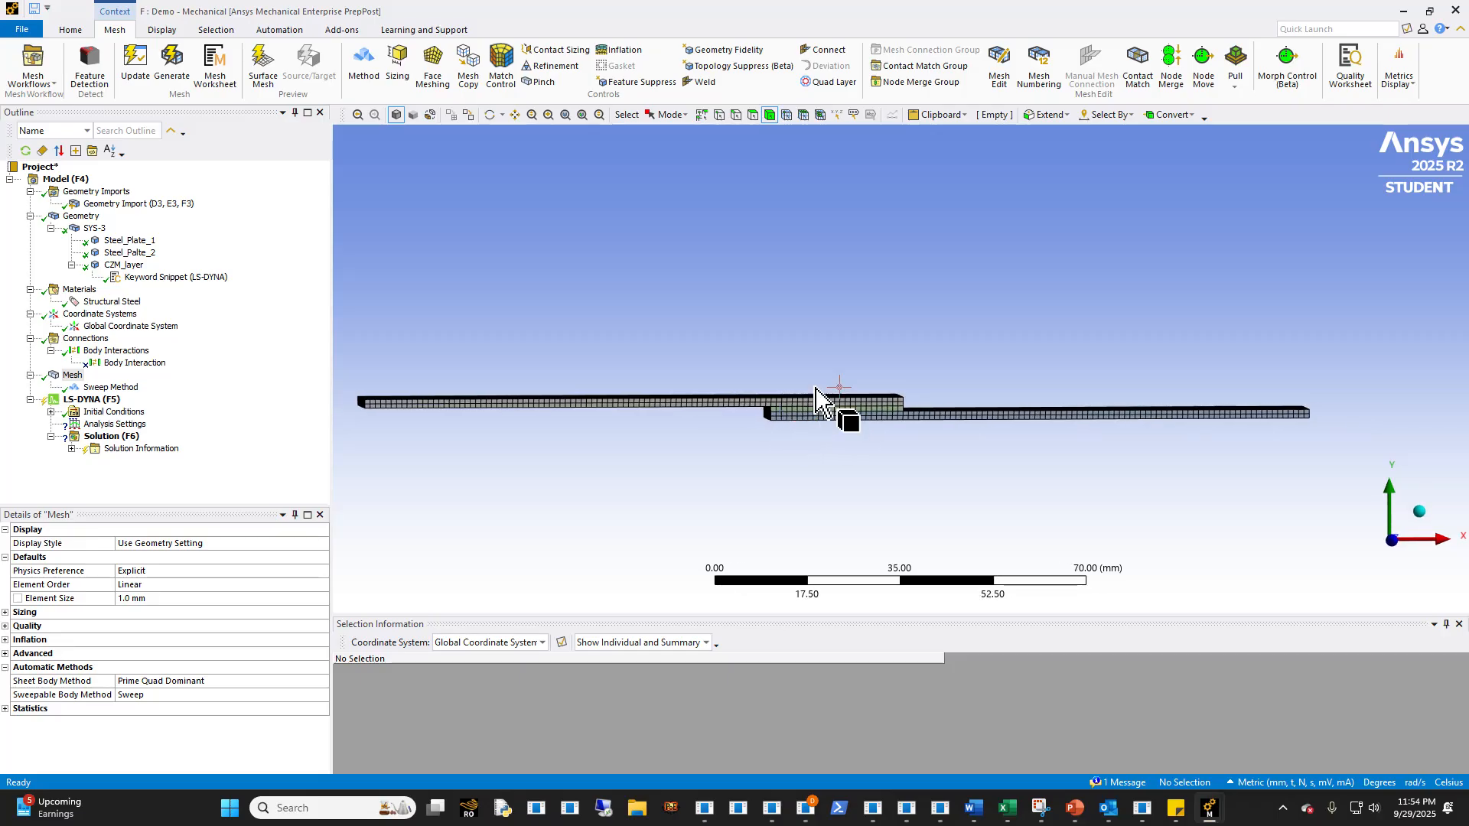
left_click(103, 424)
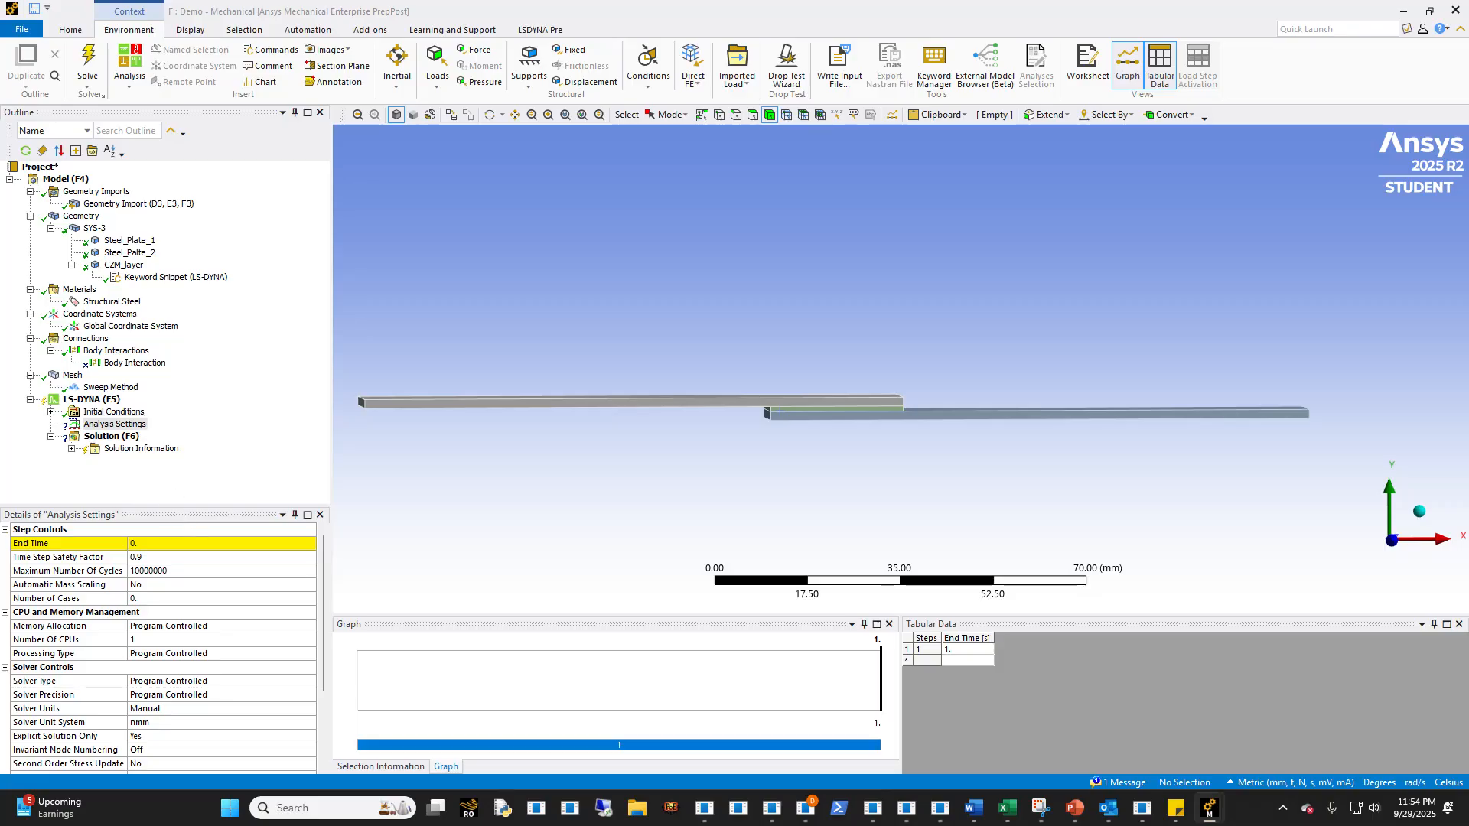
left_click(115, 543)
type("200")
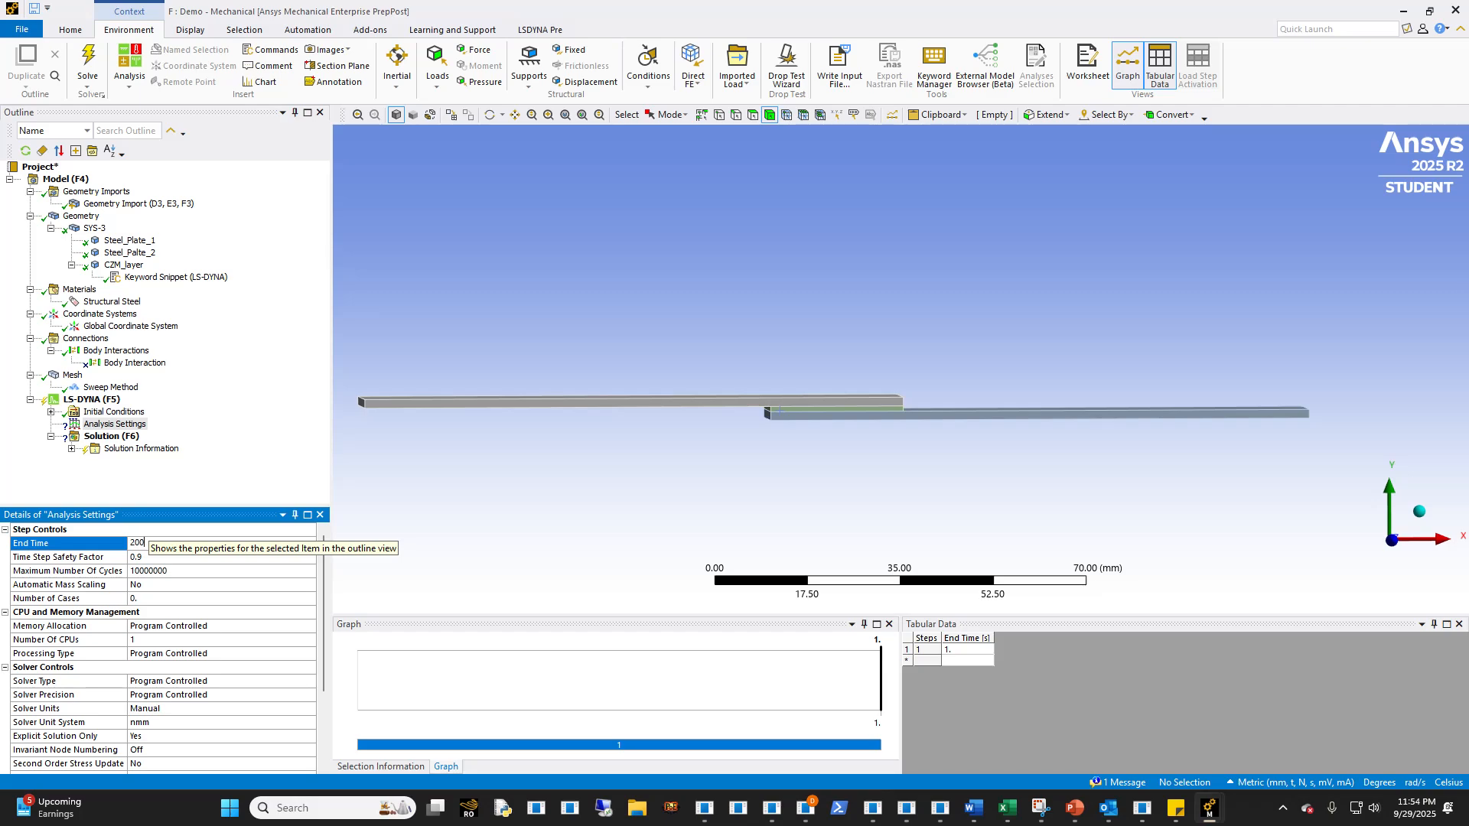
type("0")
key("Return")
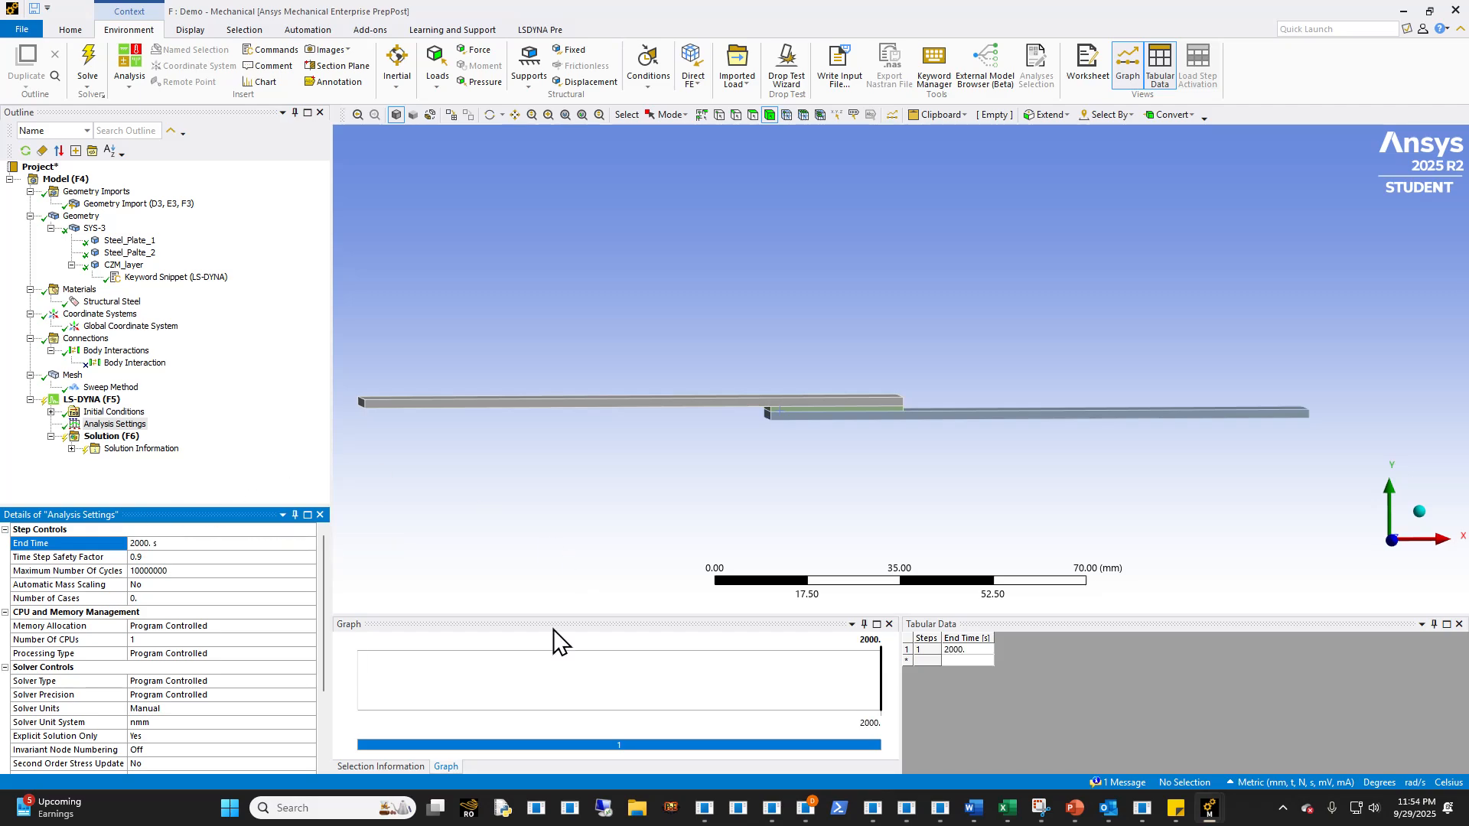
- Set the maximum number of cycles in the analysis settings to 0
middle_click_drag(622, 433, 675, 425)
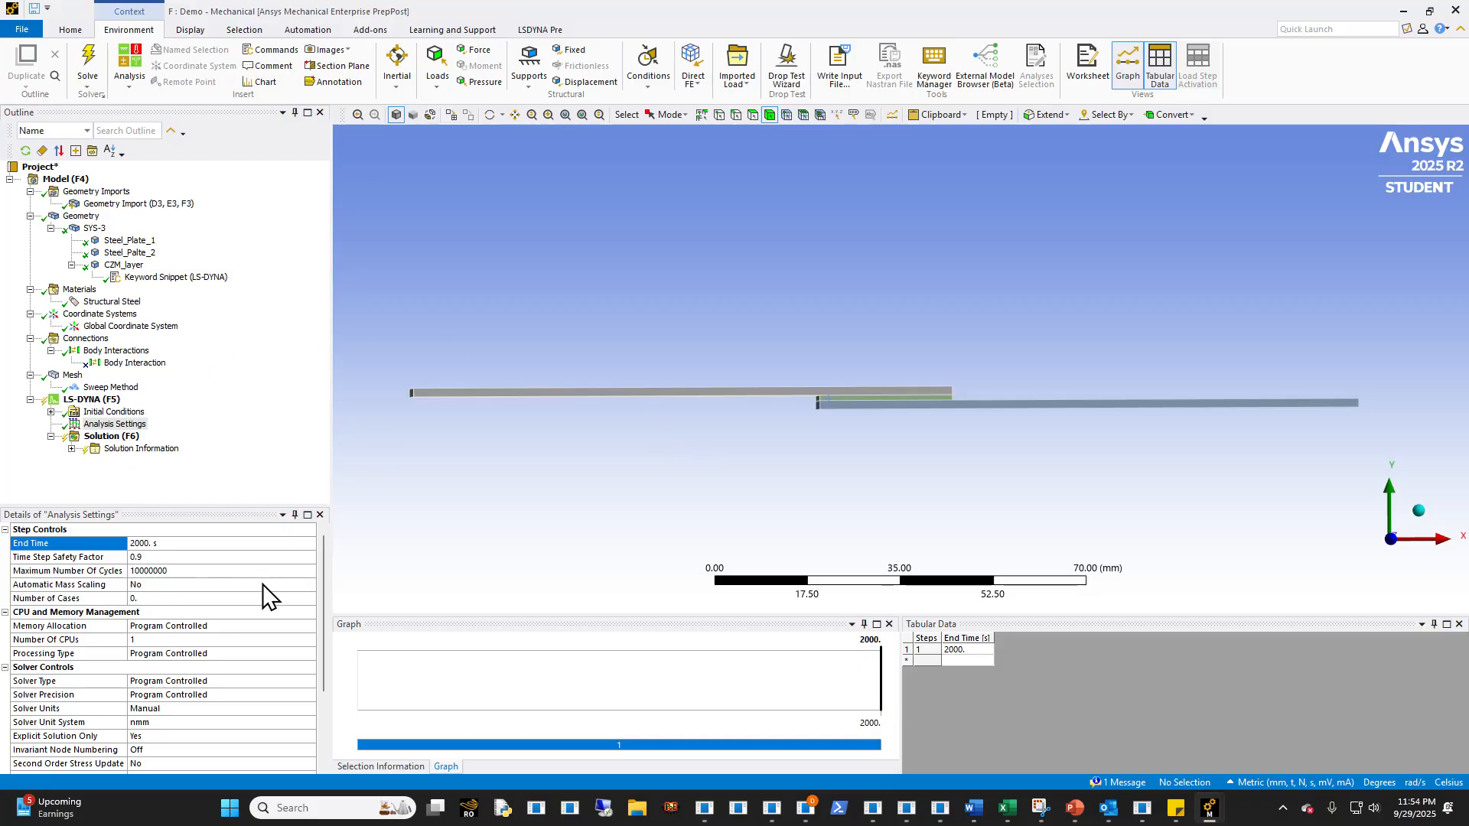
left_click(174, 570)
type("0")
key("Return")
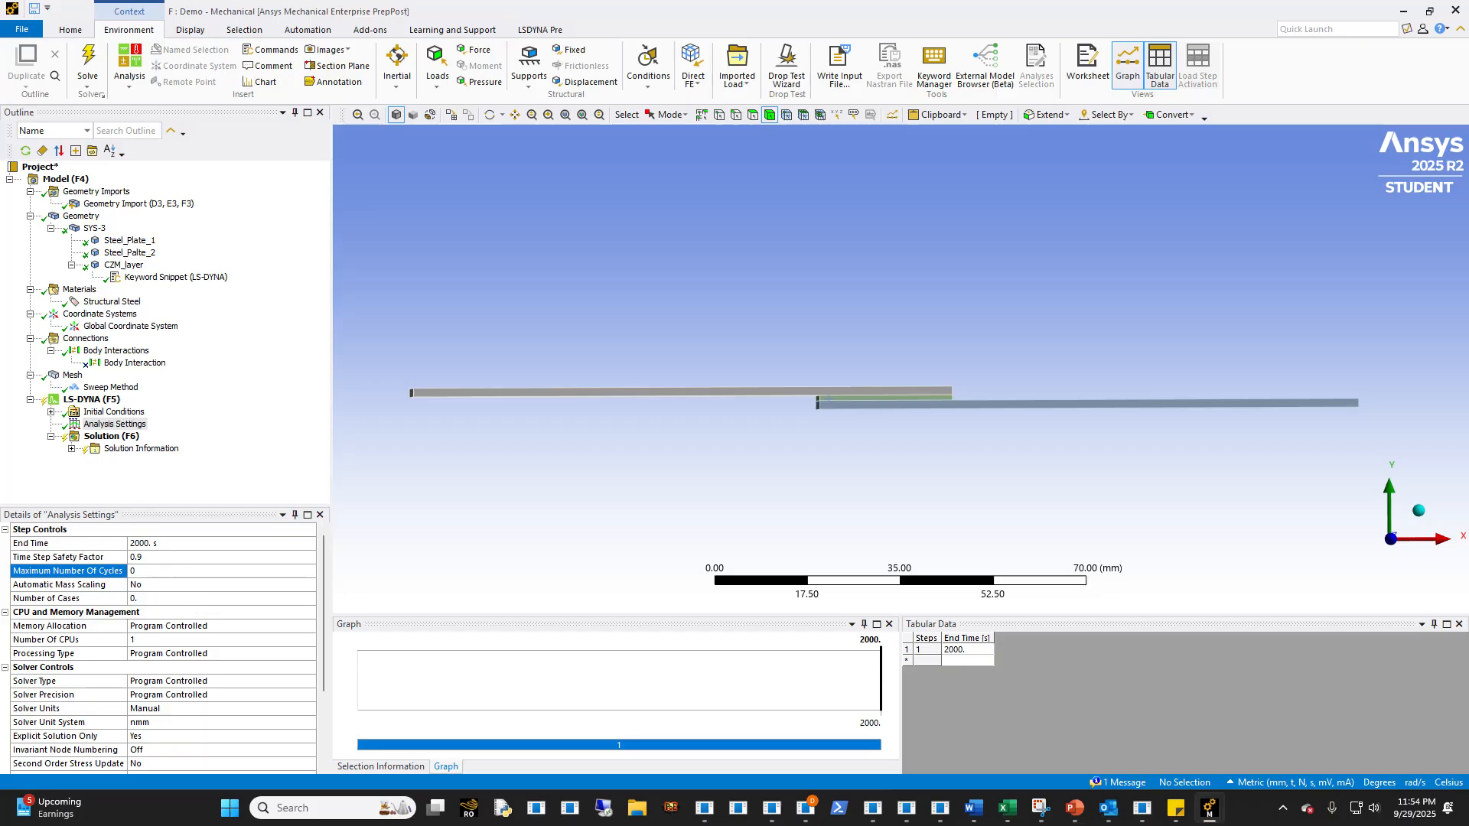
- Add an LS-DYNA section to the analysis and scope it to the two steel plates
left_click(92, 400)
left_click(530, 35)
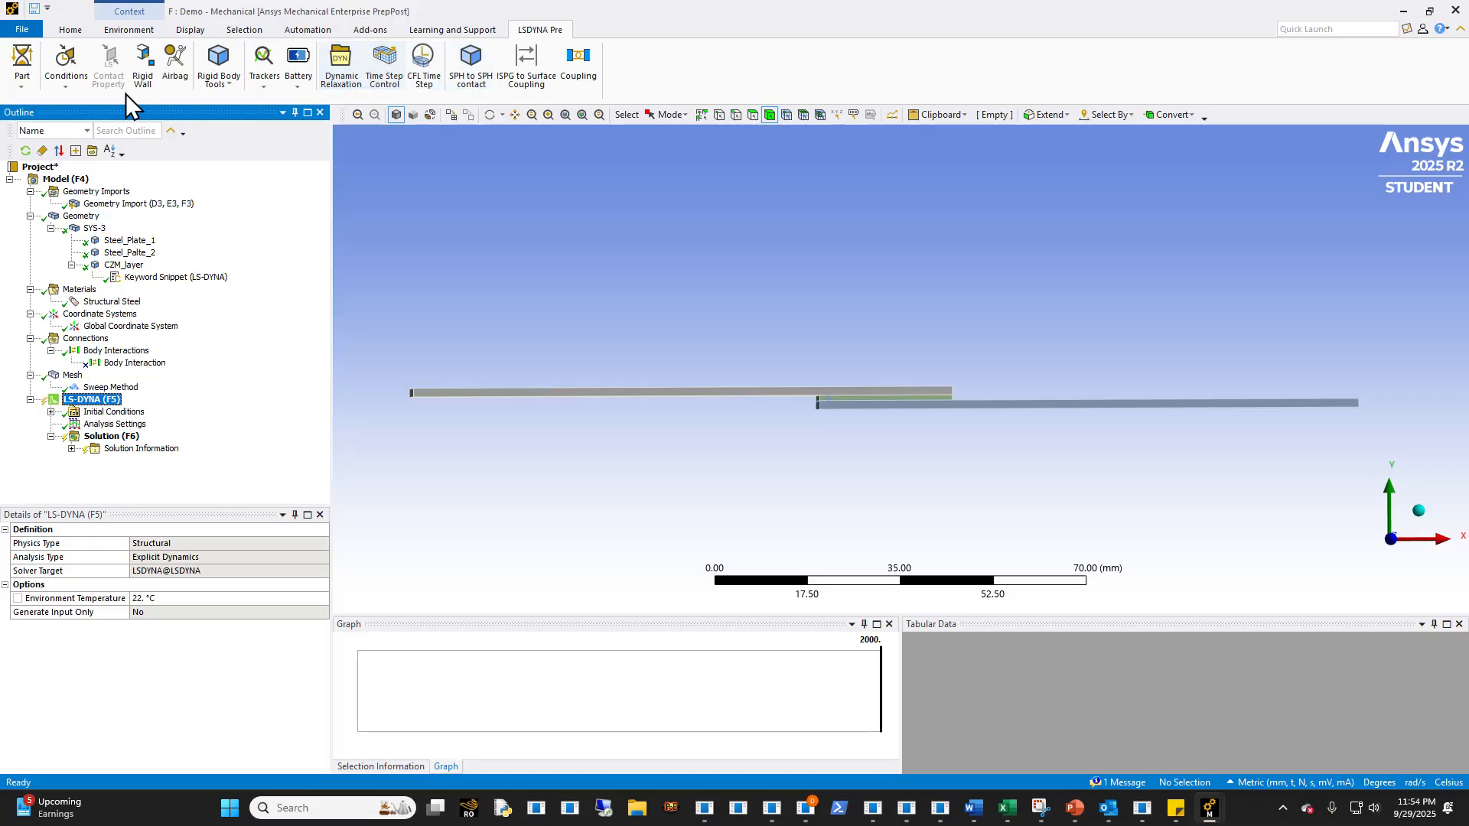
left_click(31, 85)
left_click(52, 103)
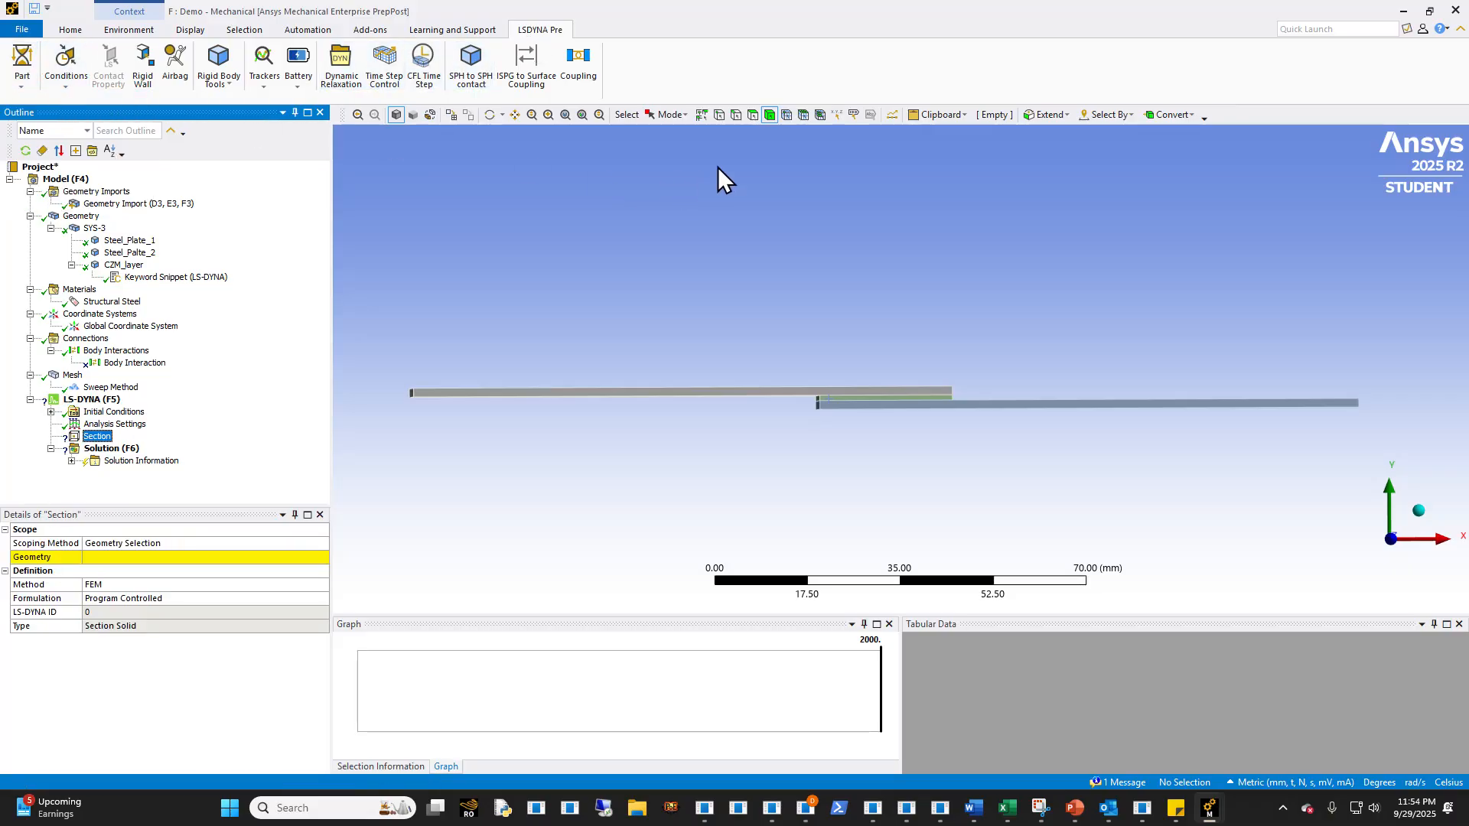
left_click(792, 394)
left_click(968, 406, "ctrl")
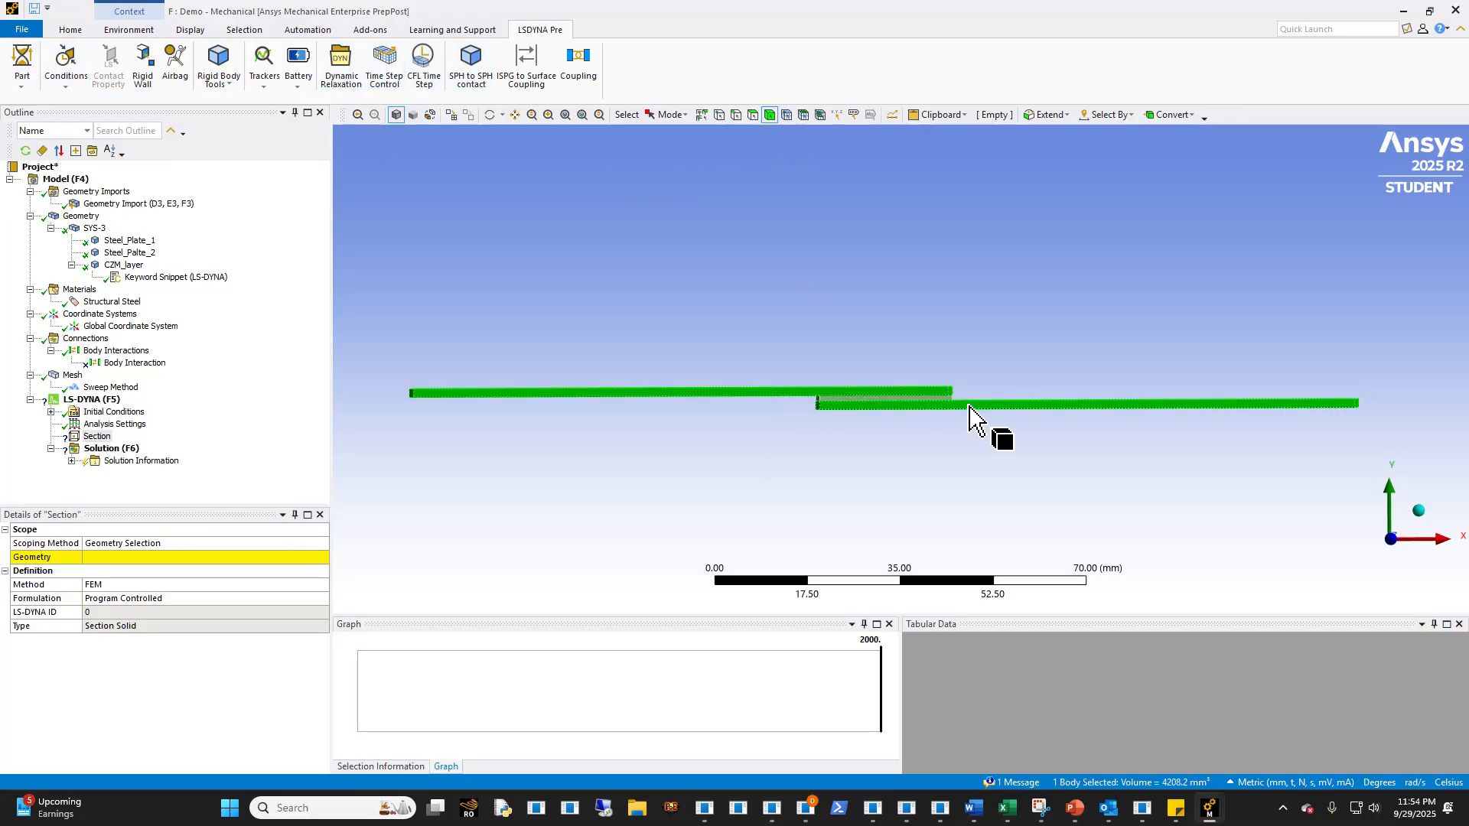
left_click(101, 563)
- Set the plate section's element formulation to Fully Integrated S/R Solid
left_click(192, 600)
scroll(193, 599, "down", 2)
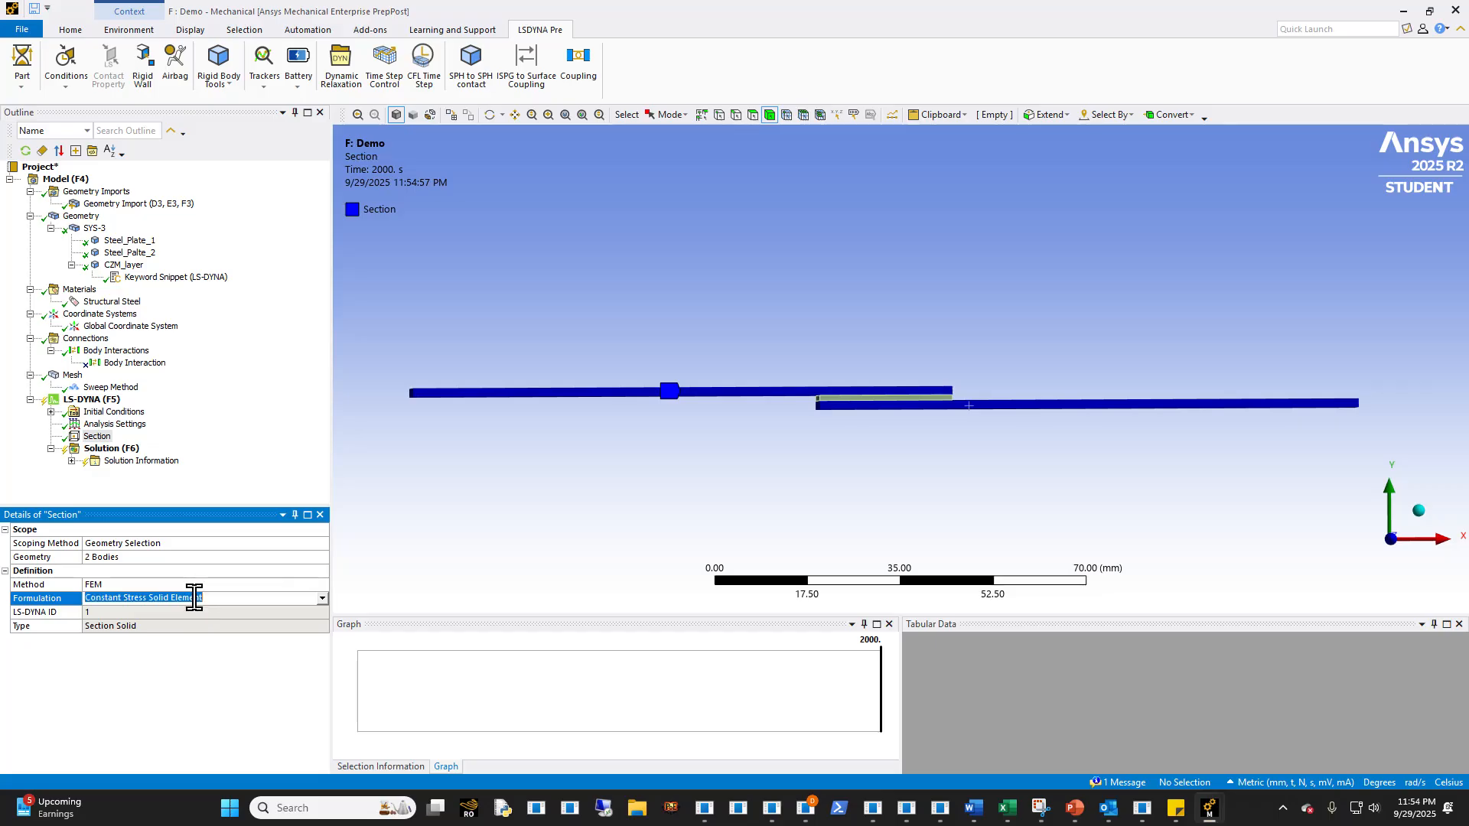
left_click(657, 529)
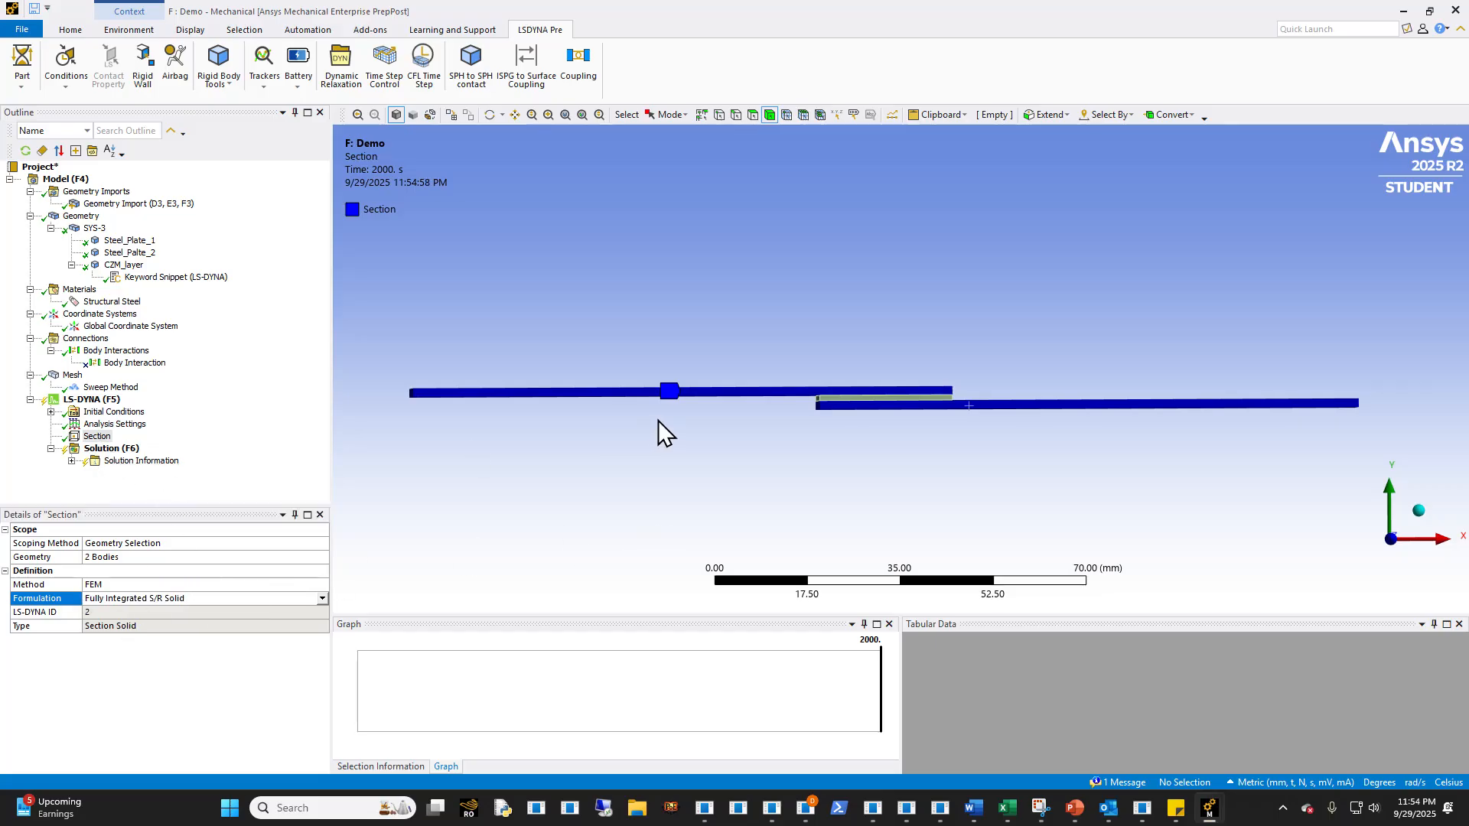
left_click(871, 398)
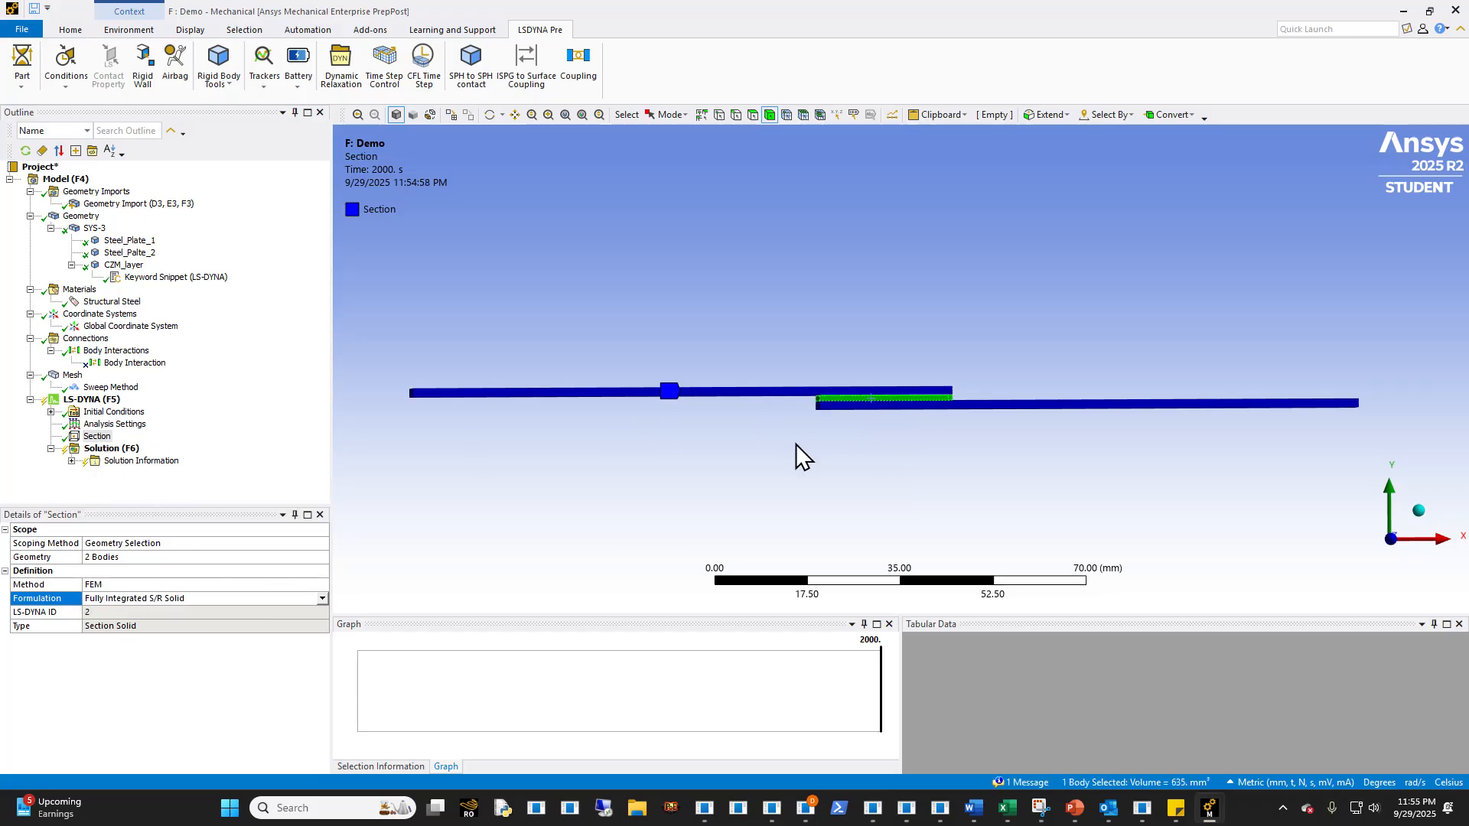
left_click(843, 448)
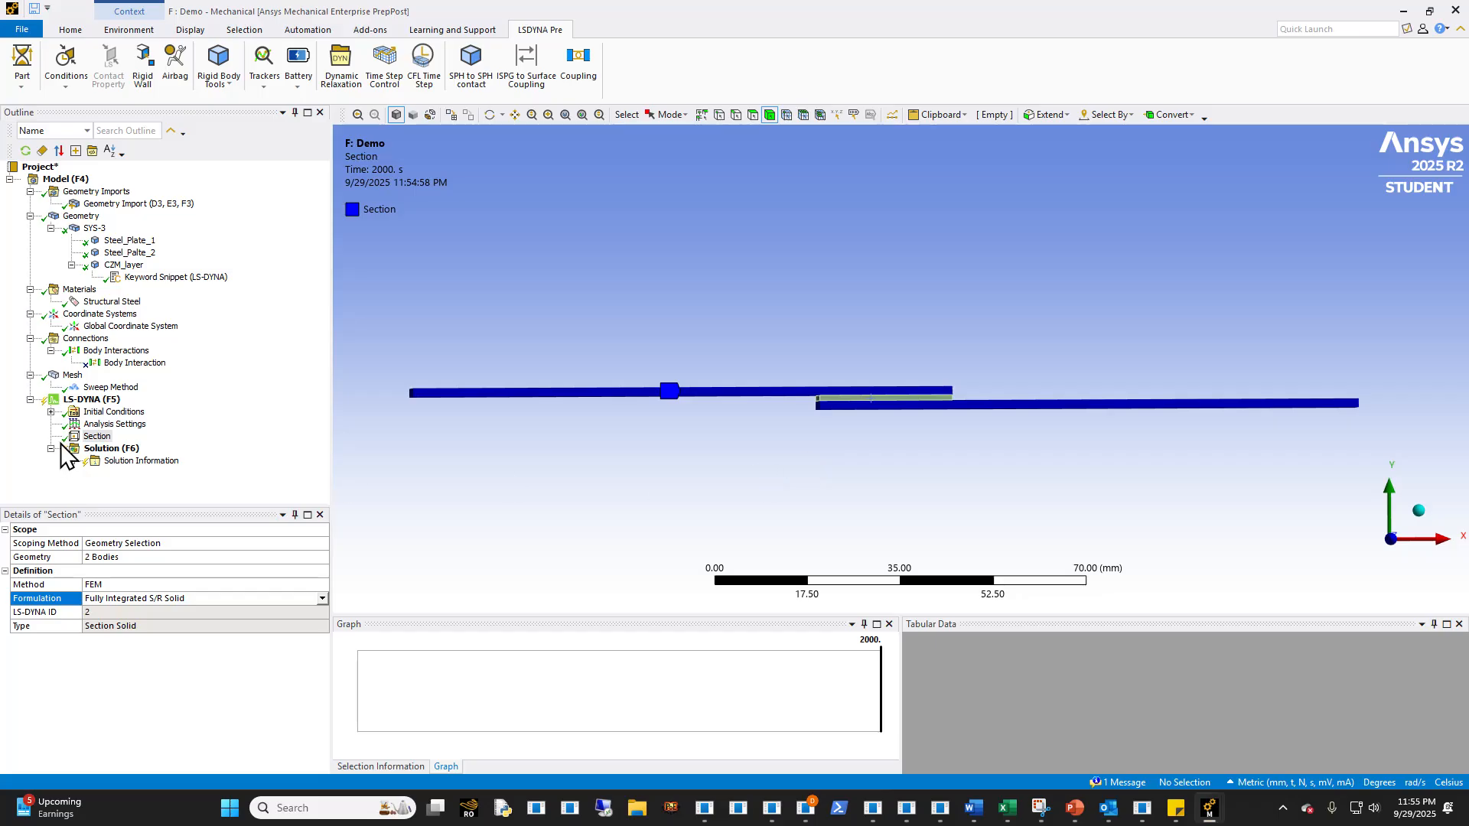
left_click(918, 398)
left_click(800, 457)
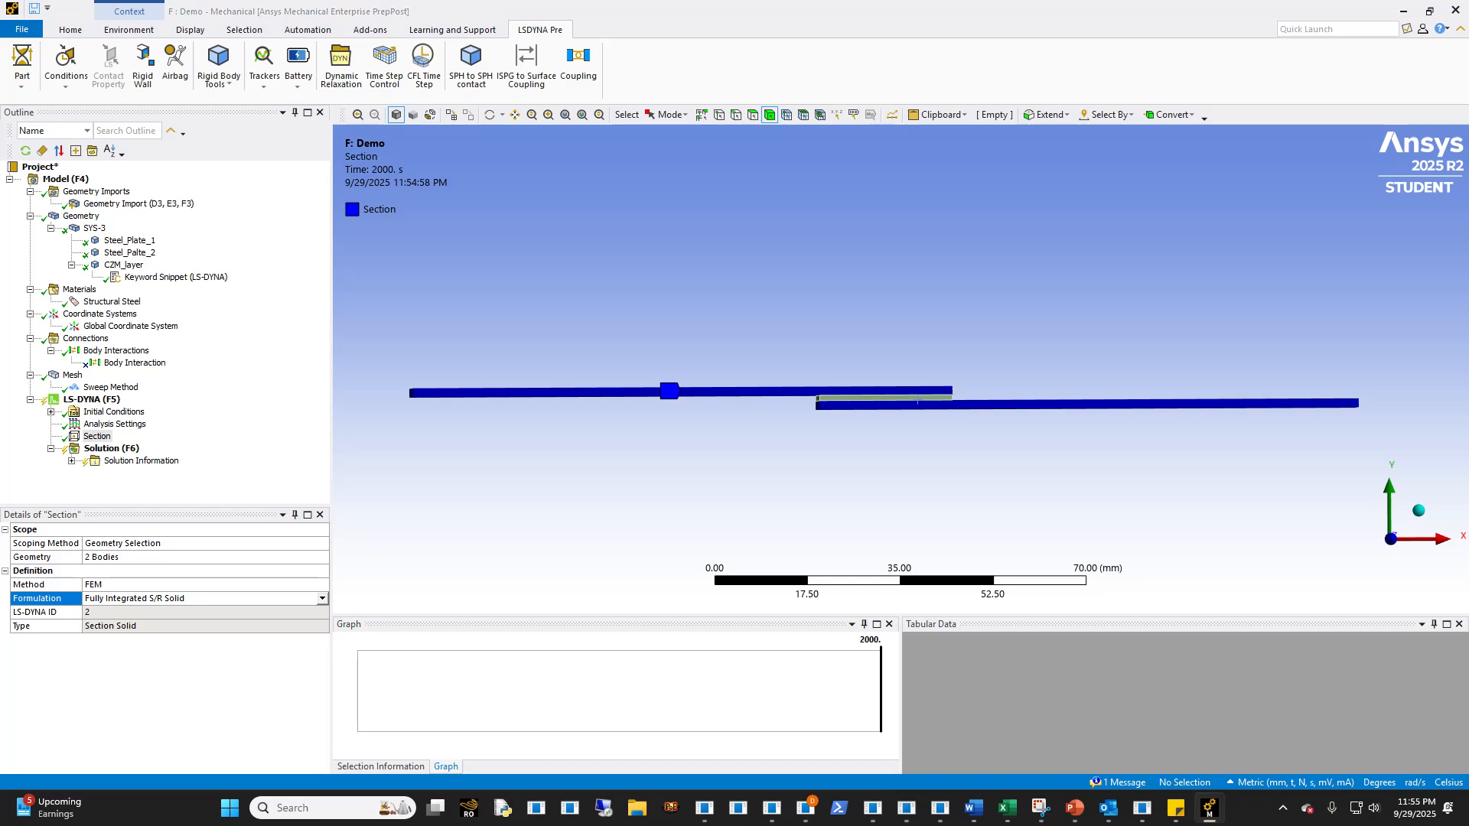
- Insert a Commands object under the LS-DYNA analysis and name it Thermal_Loads
left_click(77, 399)
right_click(77, 400)
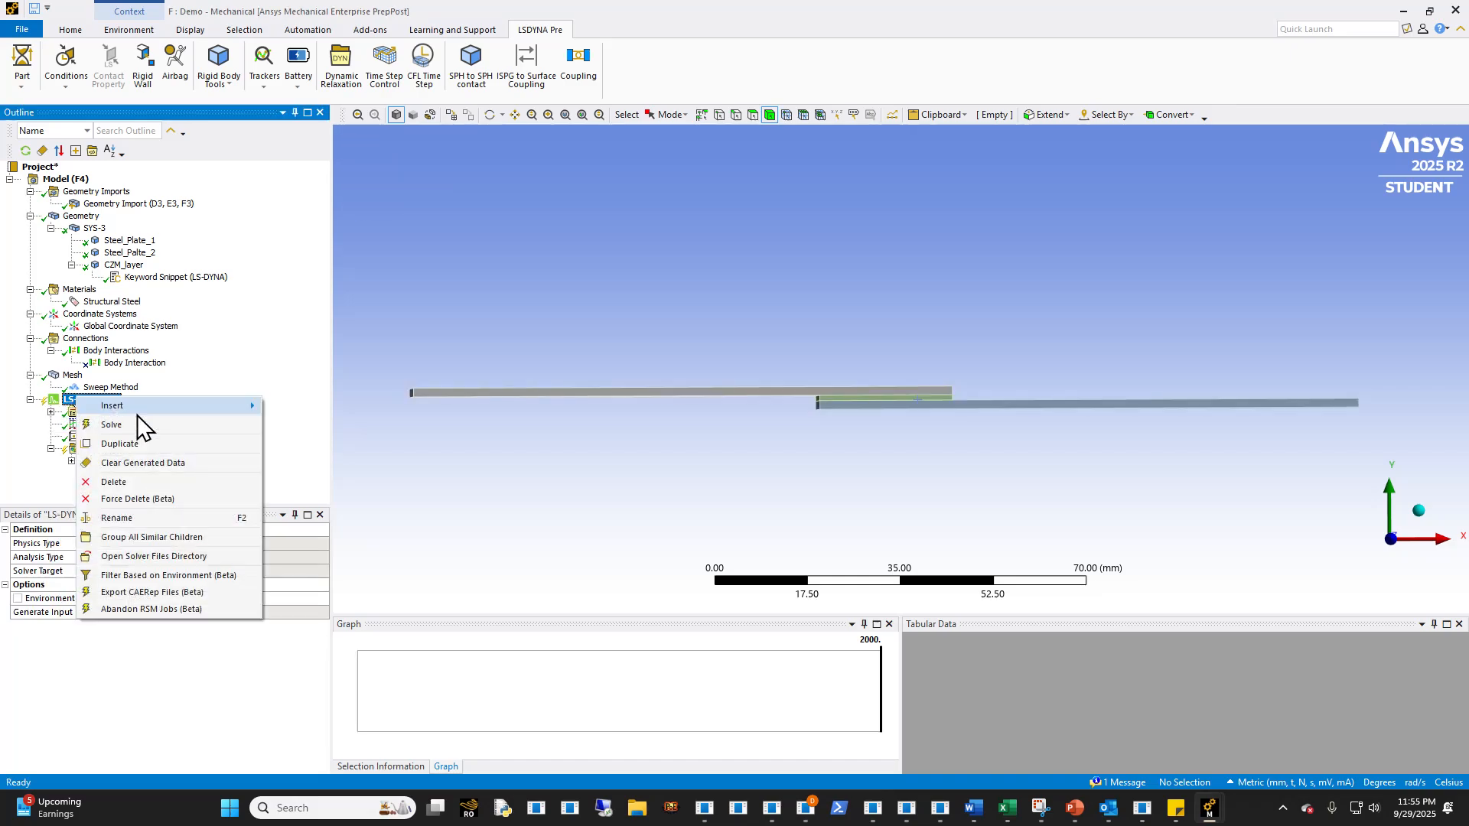
mouse_move(188, 411)
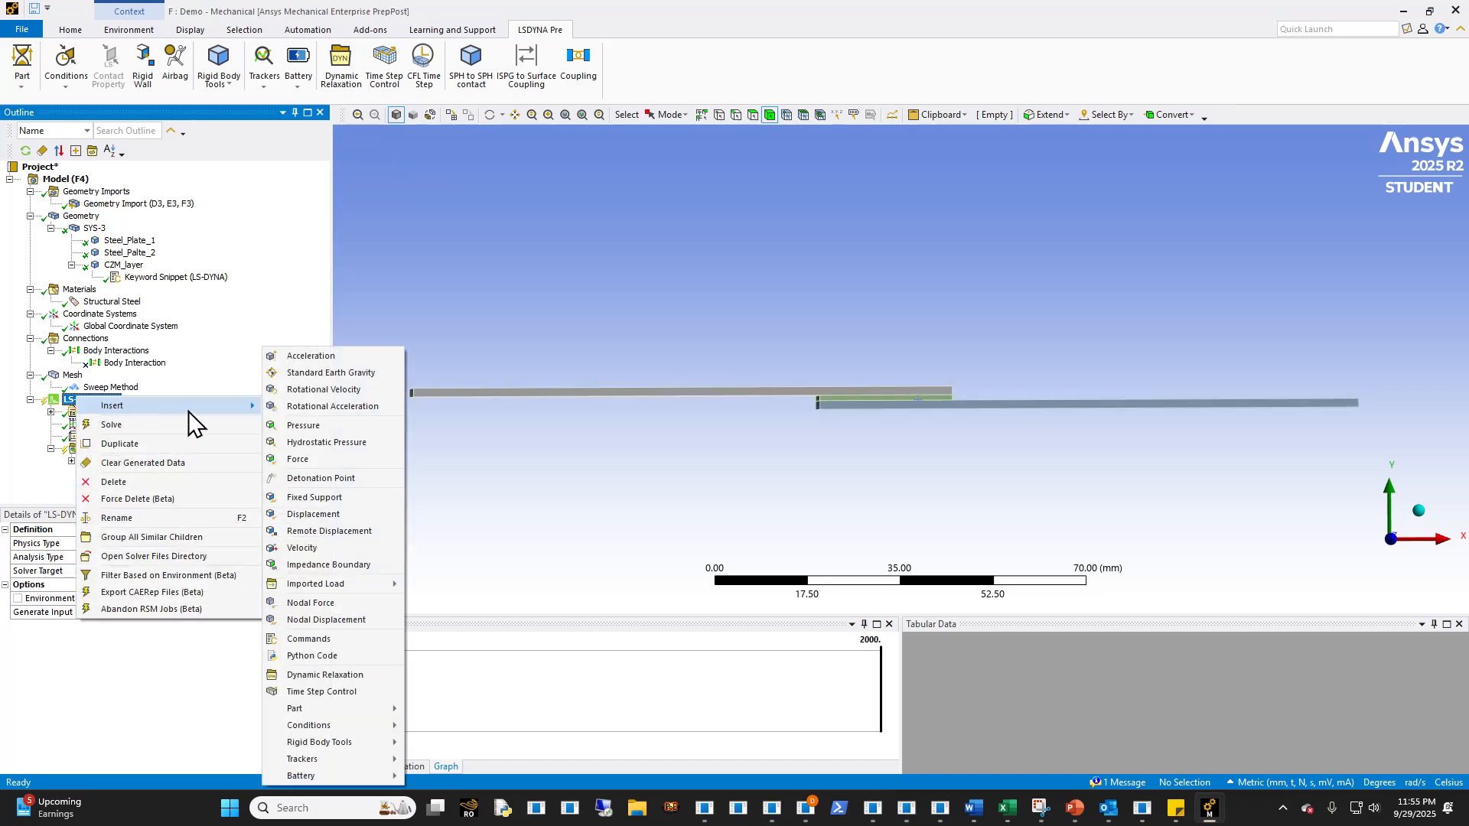
left_click(329, 640)
type("Thermal_Loads")
key("Return")
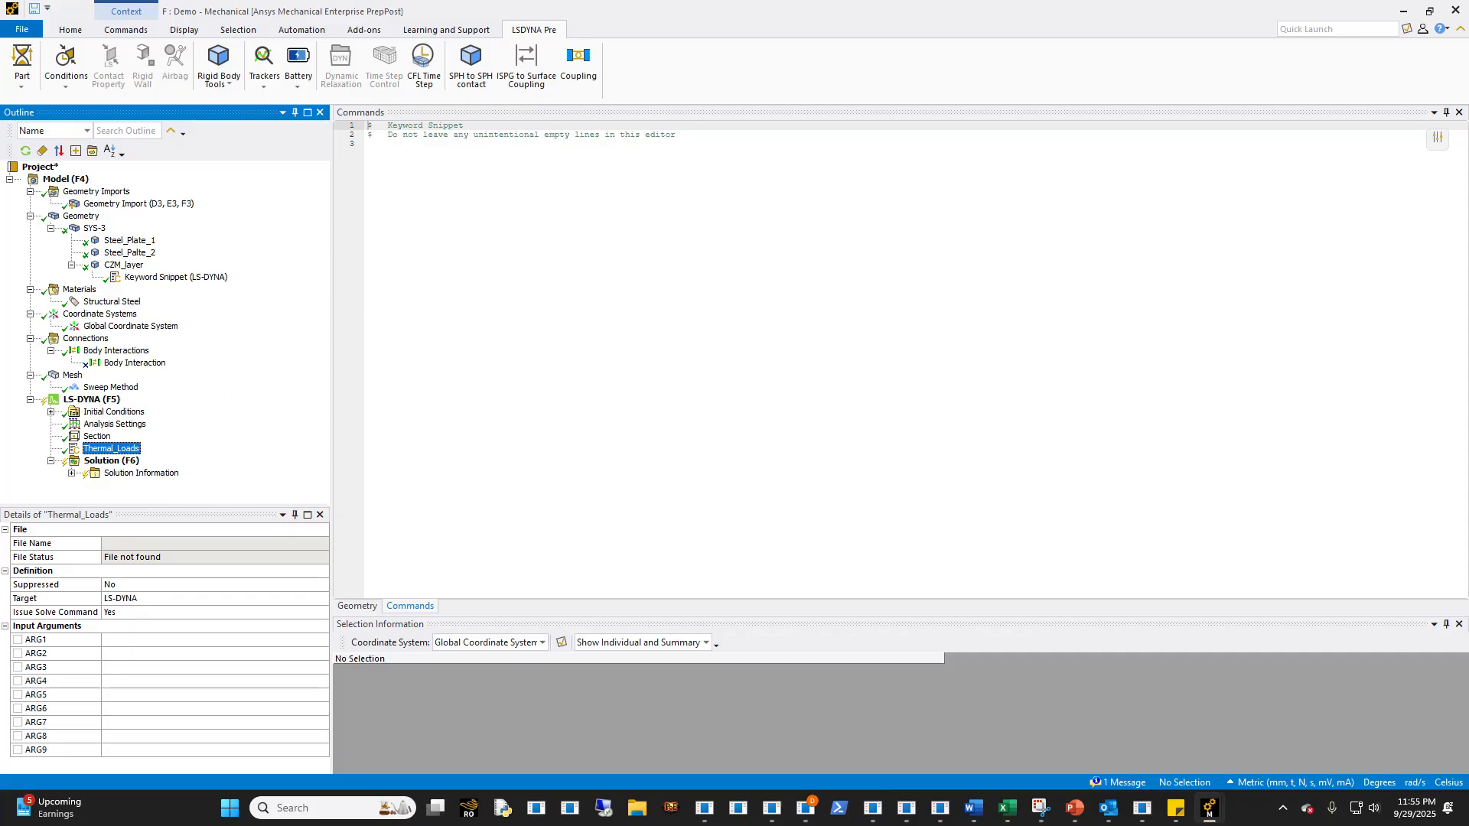
left_click(367, 126)
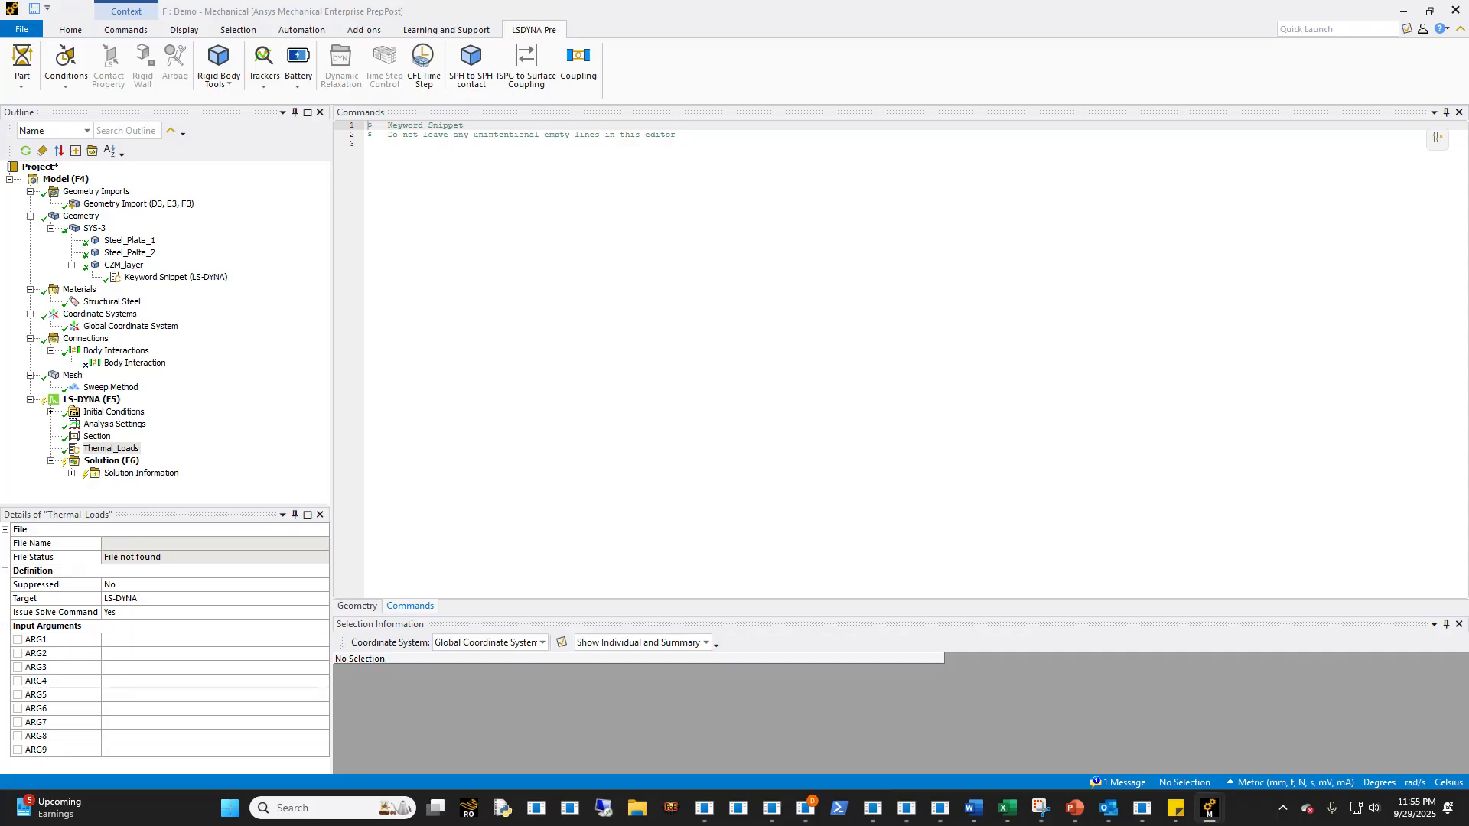
- Add a keyword snippet to Steel_Plate_1 and paste the *MAT_ELASTIC_PLASTIC_THERMAL material card into it
left_click(130, 240)
right_click(139, 241)
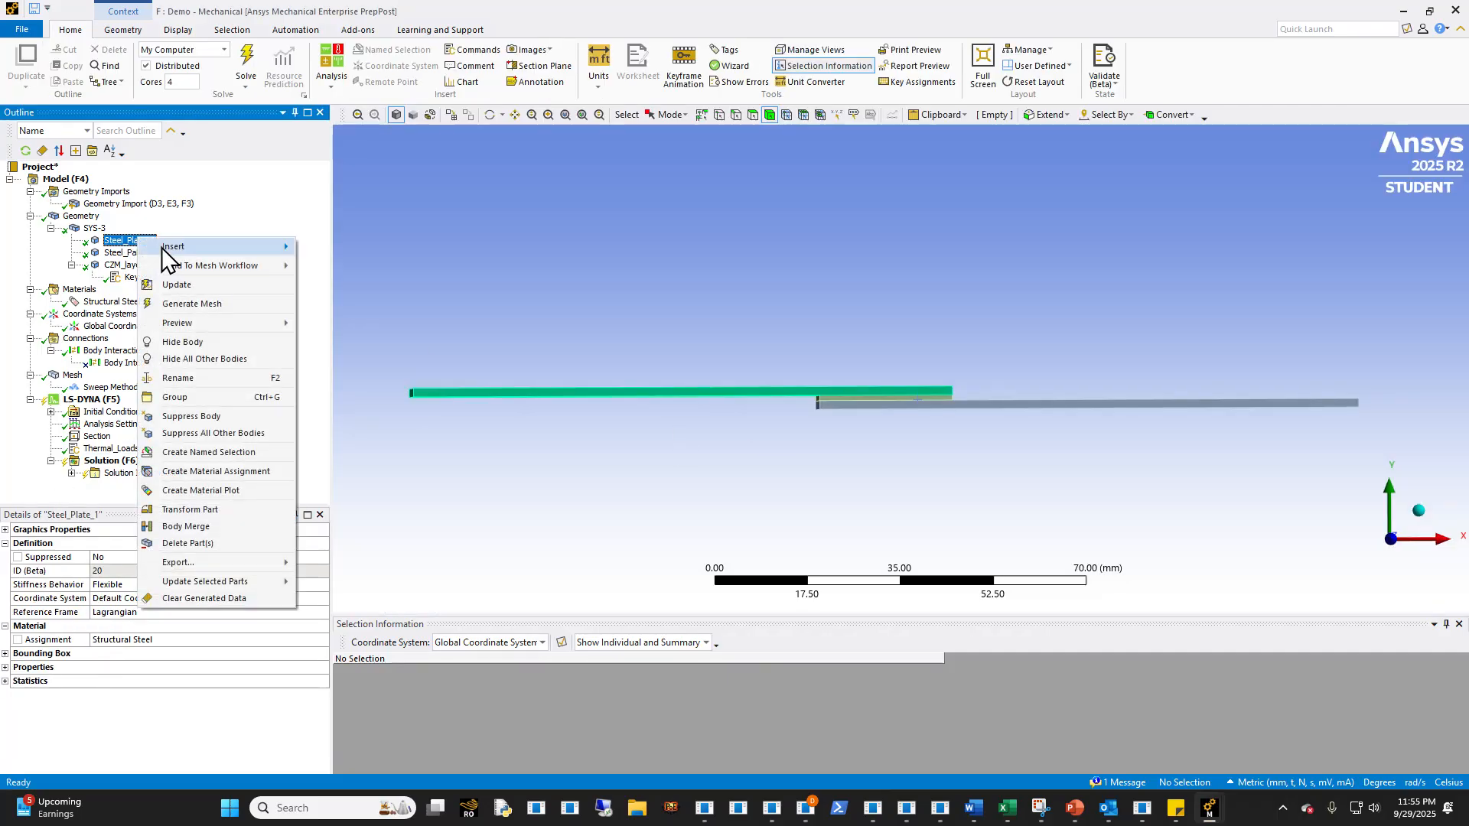
mouse_move(176, 246)
left_click(343, 303)
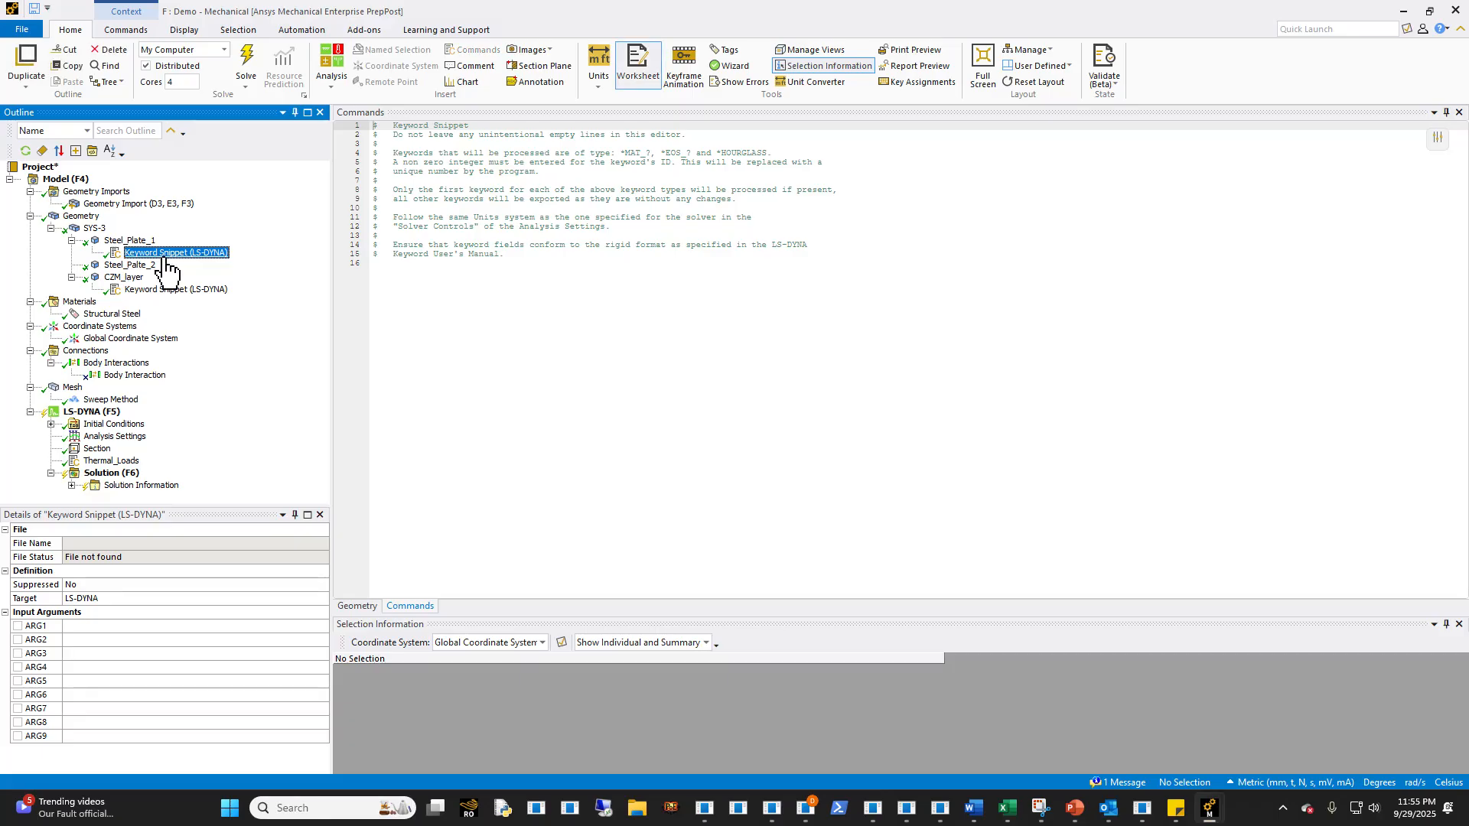
key("ctrl+v")
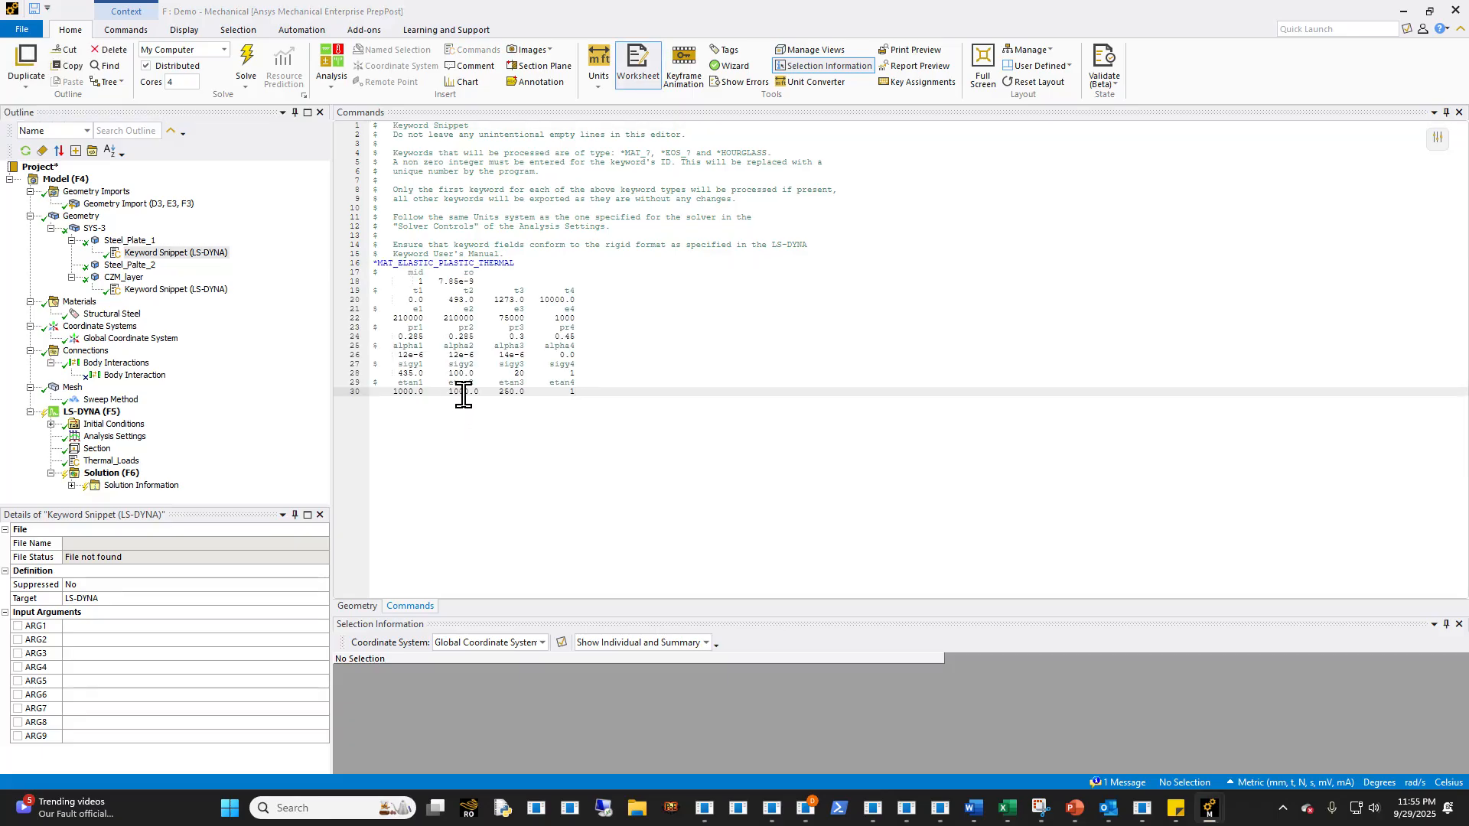
- Examine the temperature row and the matching temperature-dependent property rows in the Steel_Plate_1 material card
left_click_drag(600, 387, 409, 318)
left_click(482, 308)
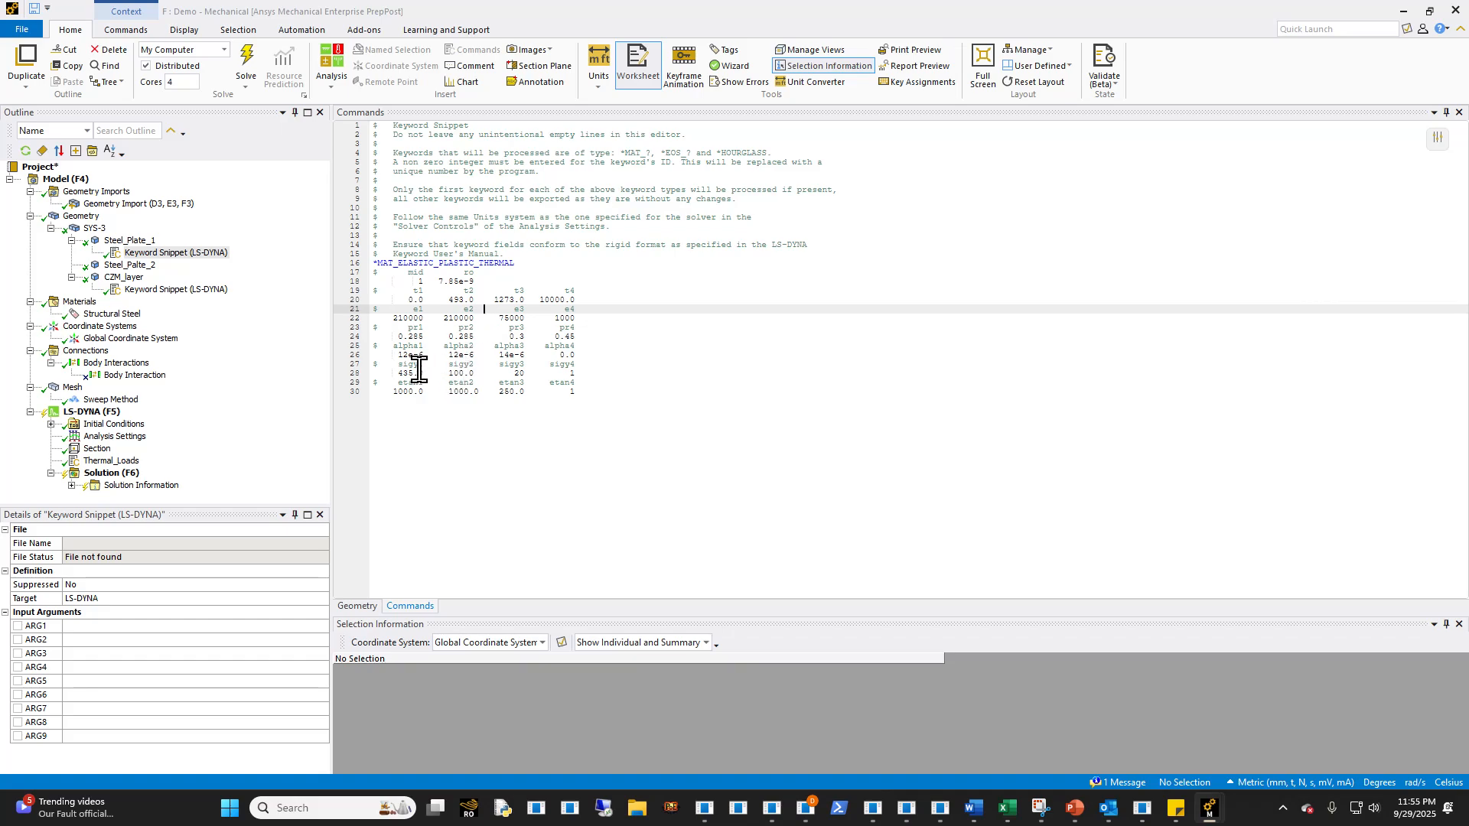
left_click_drag(597, 388, 383, 315)
left_click(496, 336)
left_click_drag(591, 299, 367, 288)
left_click(560, 351)
left_click_drag(610, 389, 370, 320)
left_click(570, 336)
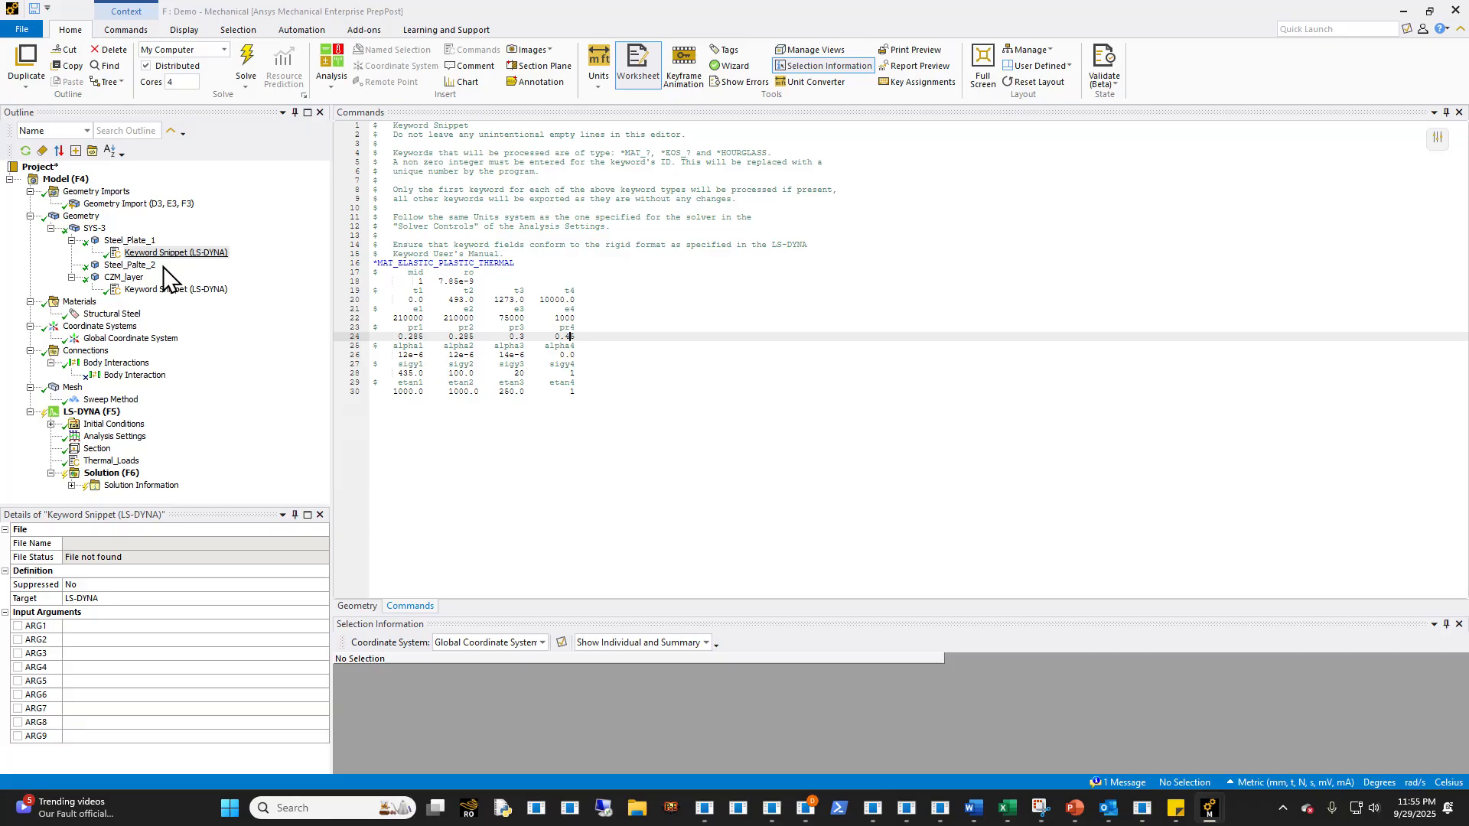
- Copy the thermal material keyword snippet from Steel_Plate_1 to Steel_Palte_2
left_click(183, 289)
left_click_drag(170, 254, 147, 265, "ctrl")
left_click(136, 243)
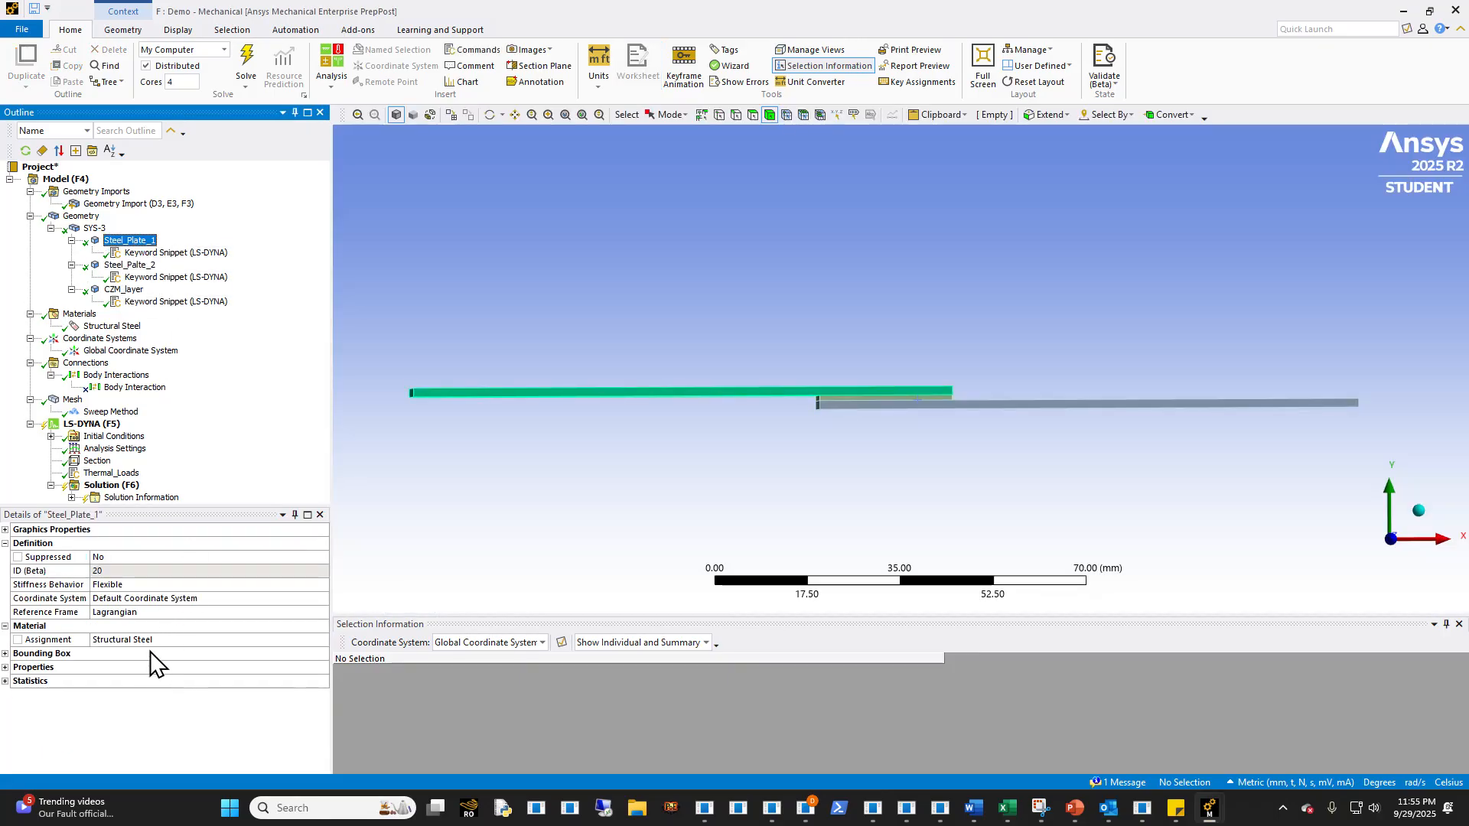
left_click(176, 277)
left_click(138, 241)
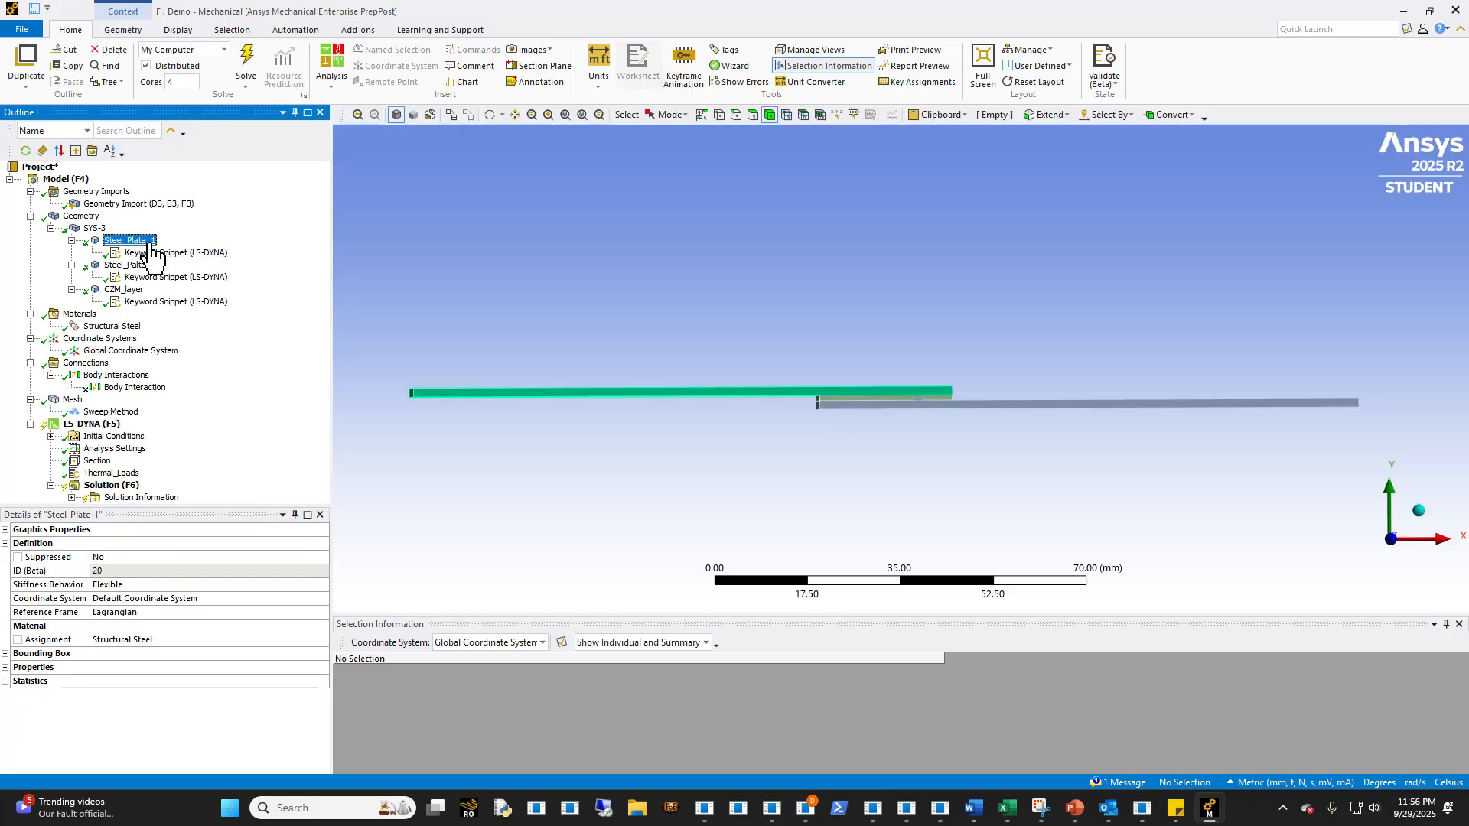
- Create a named selection Hot_Side from the free end face of the upper plate
left_click(115, 474)
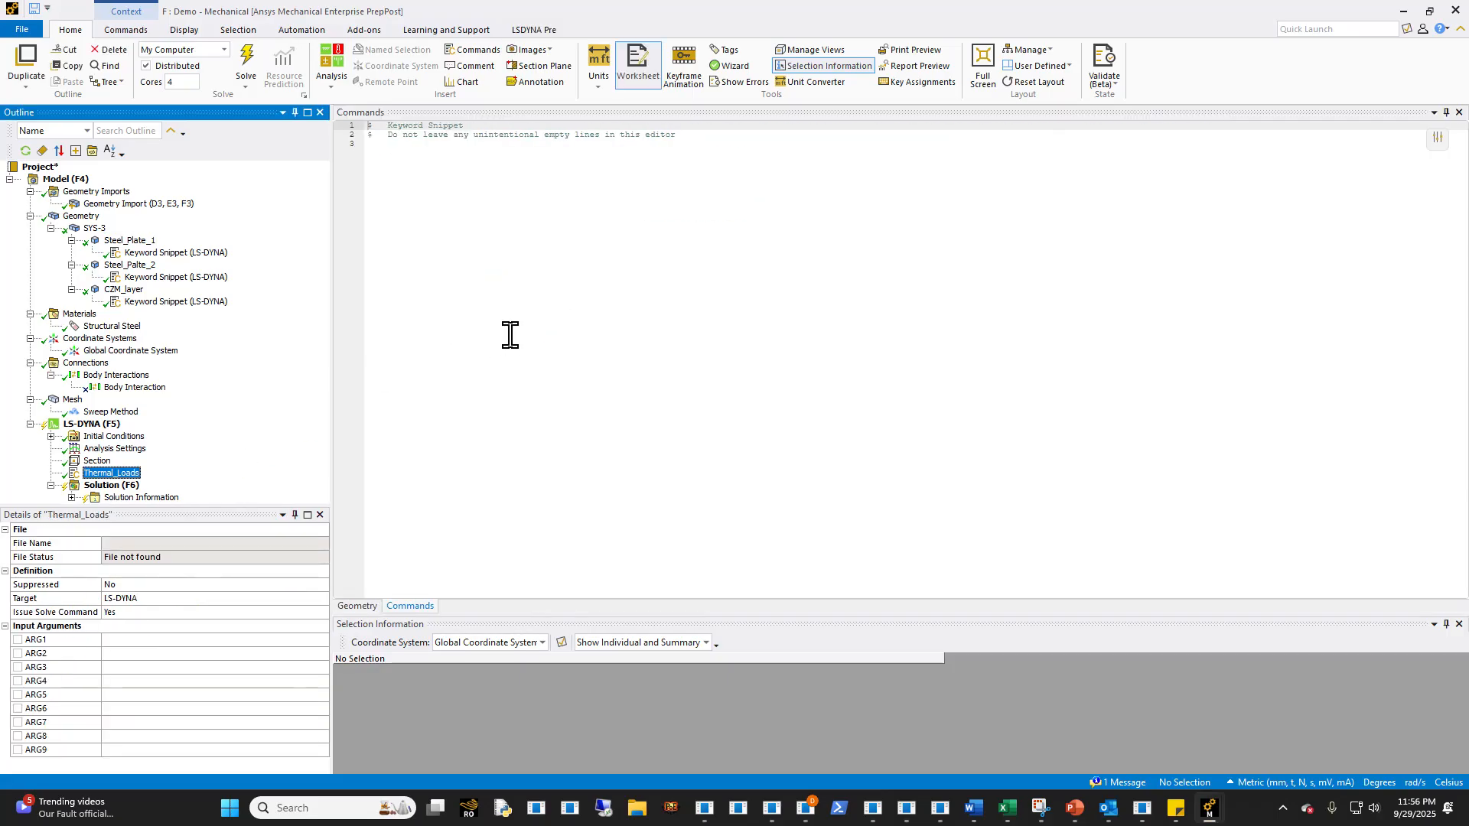
left_click(88, 424)
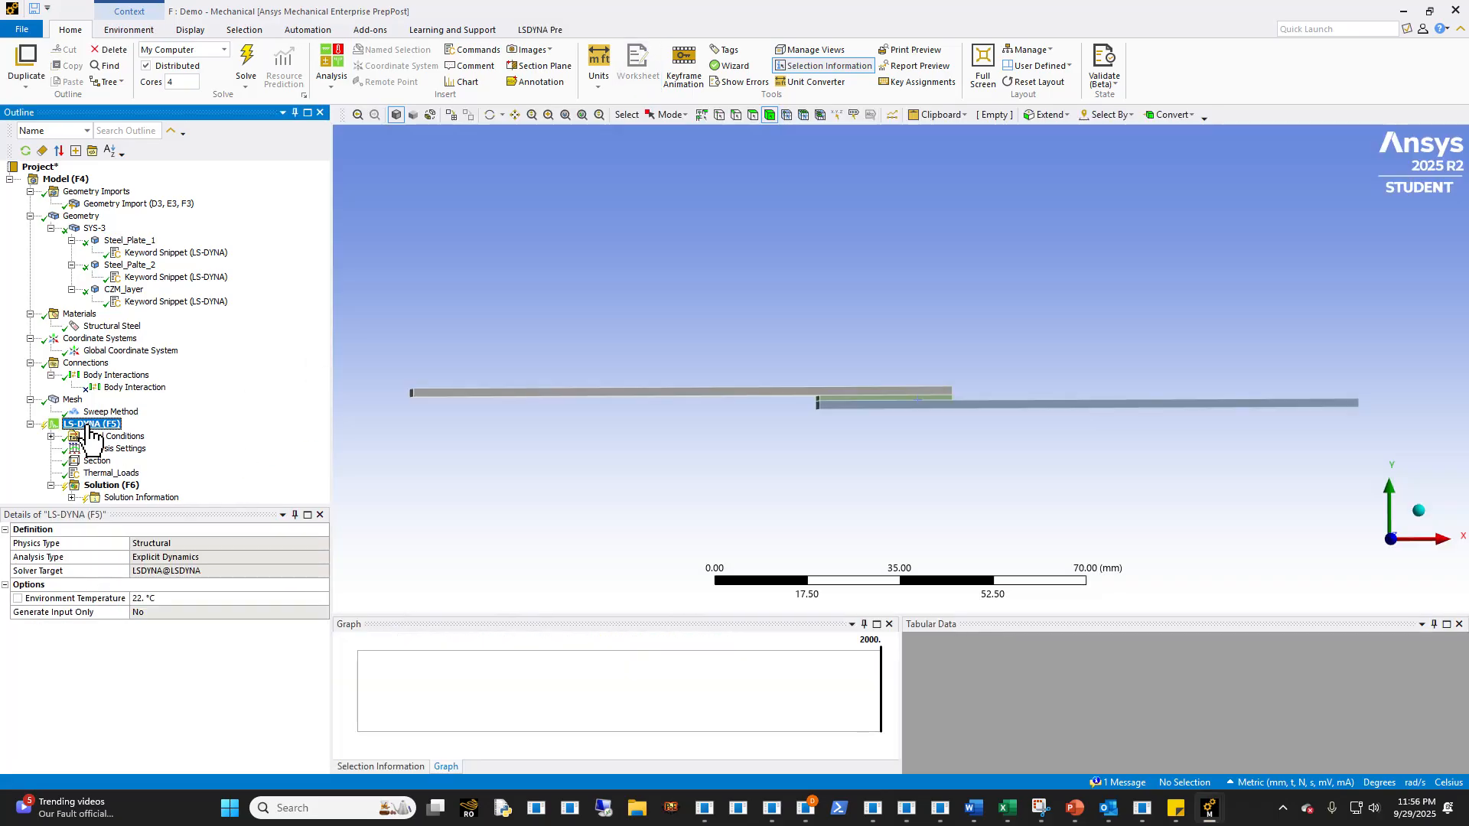
middle_click_drag(638, 448, 685, 436)
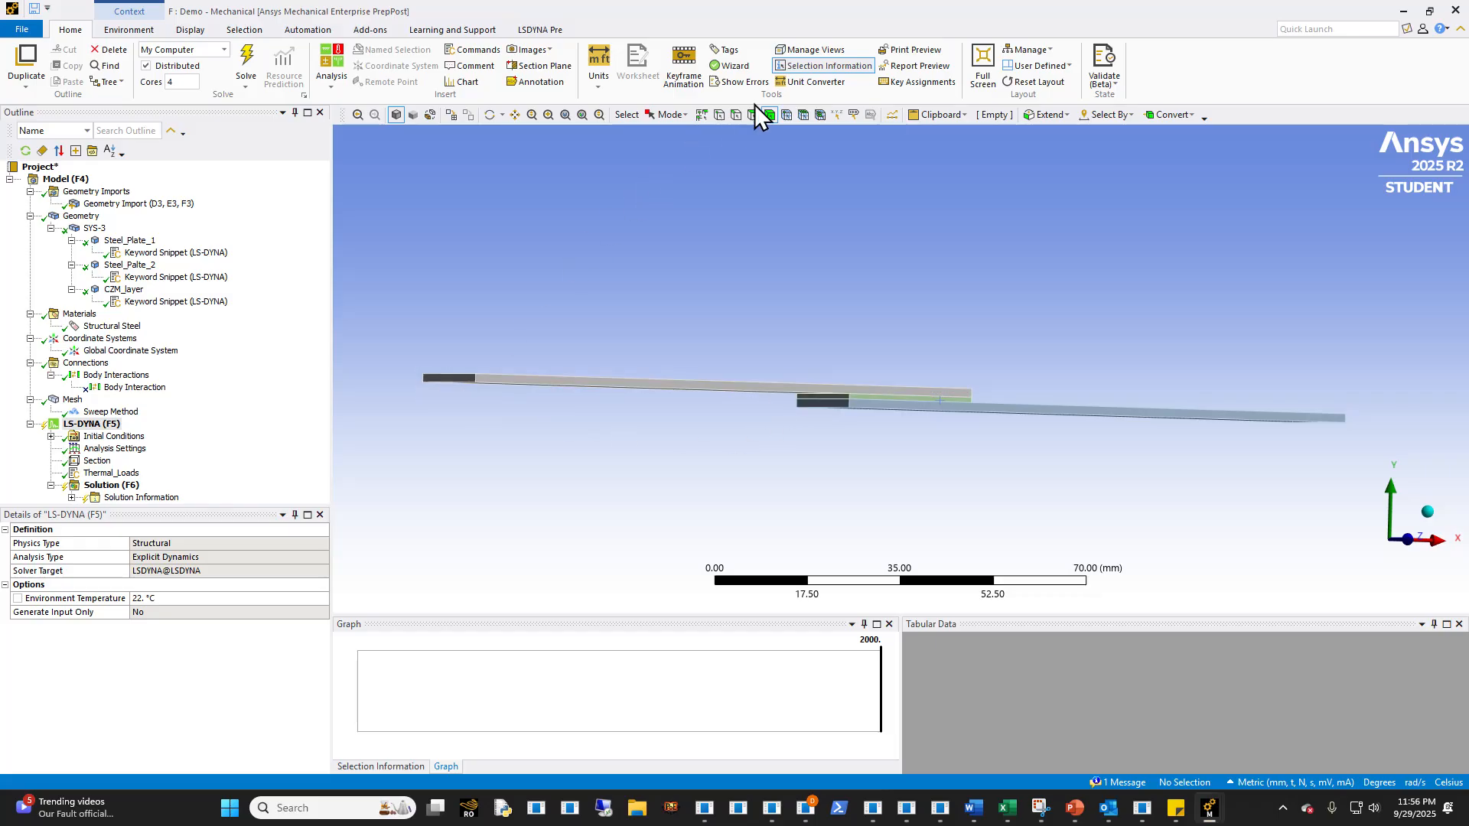
left_click(451, 383)
type("n")
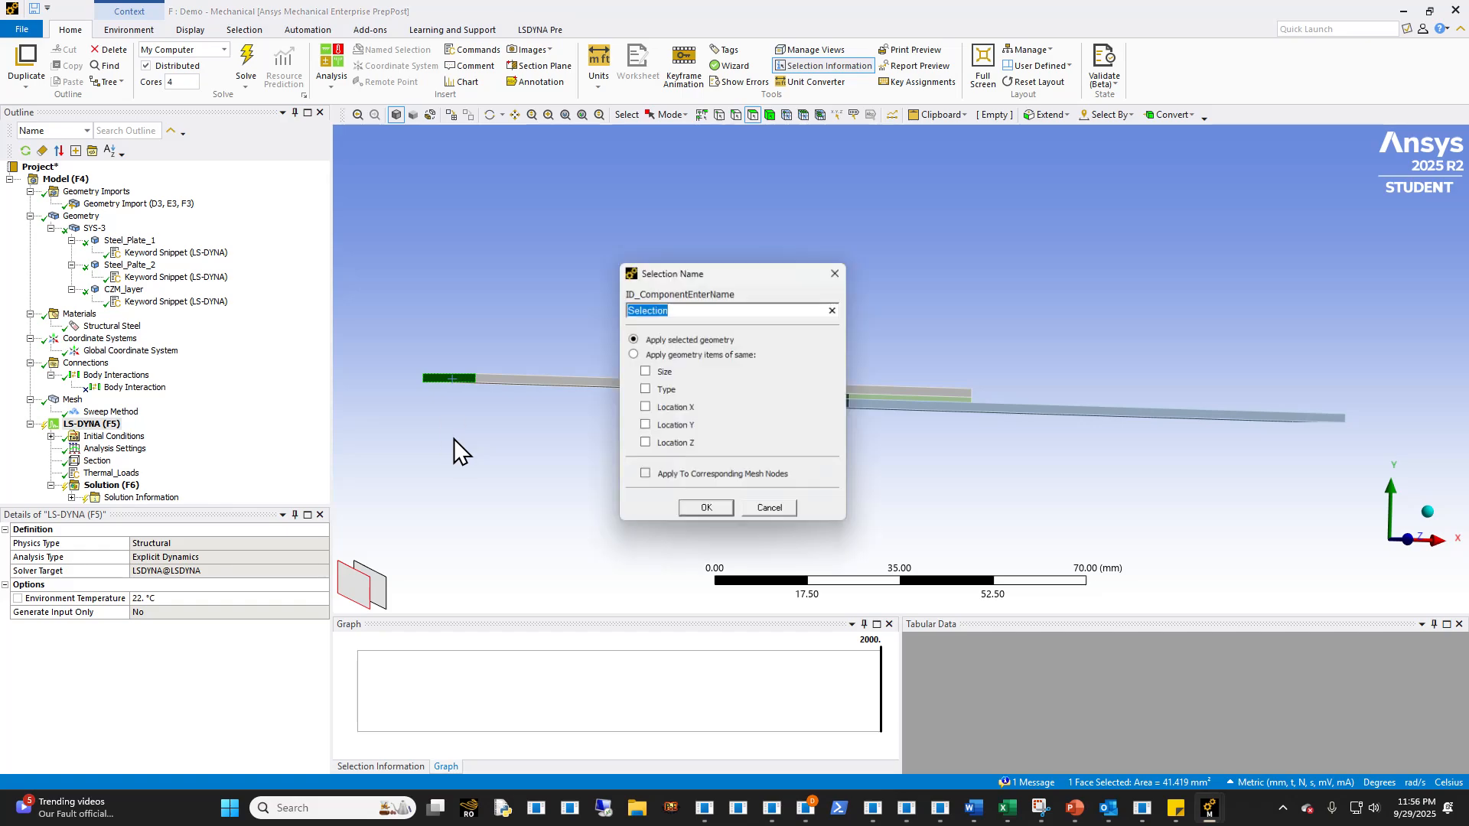
type("Hot_Side")
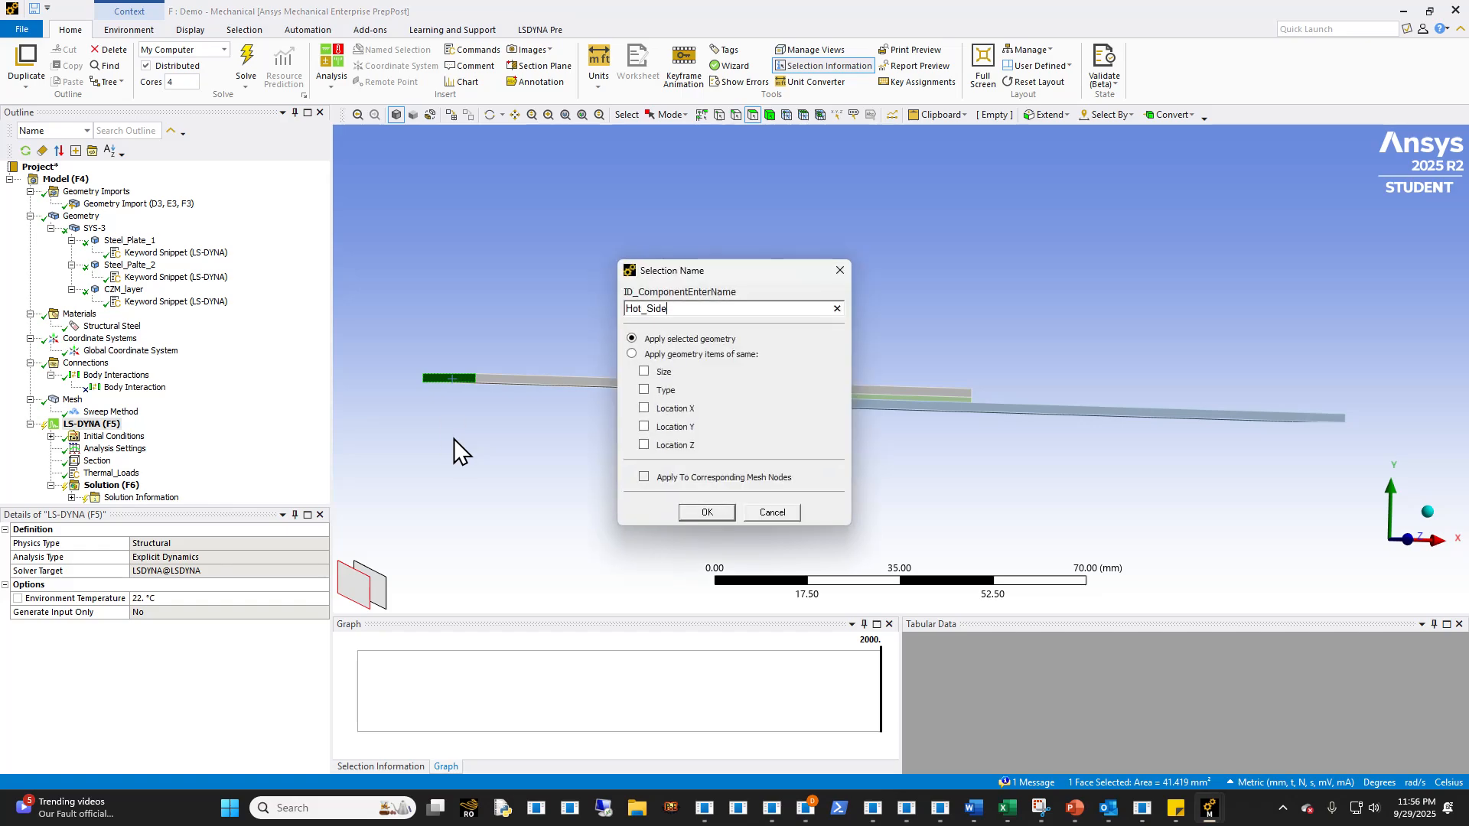
key("Return")
- Create a named selection COld_end from the free end face of the lower plate
middle_click_drag(633, 424, 710, 439)
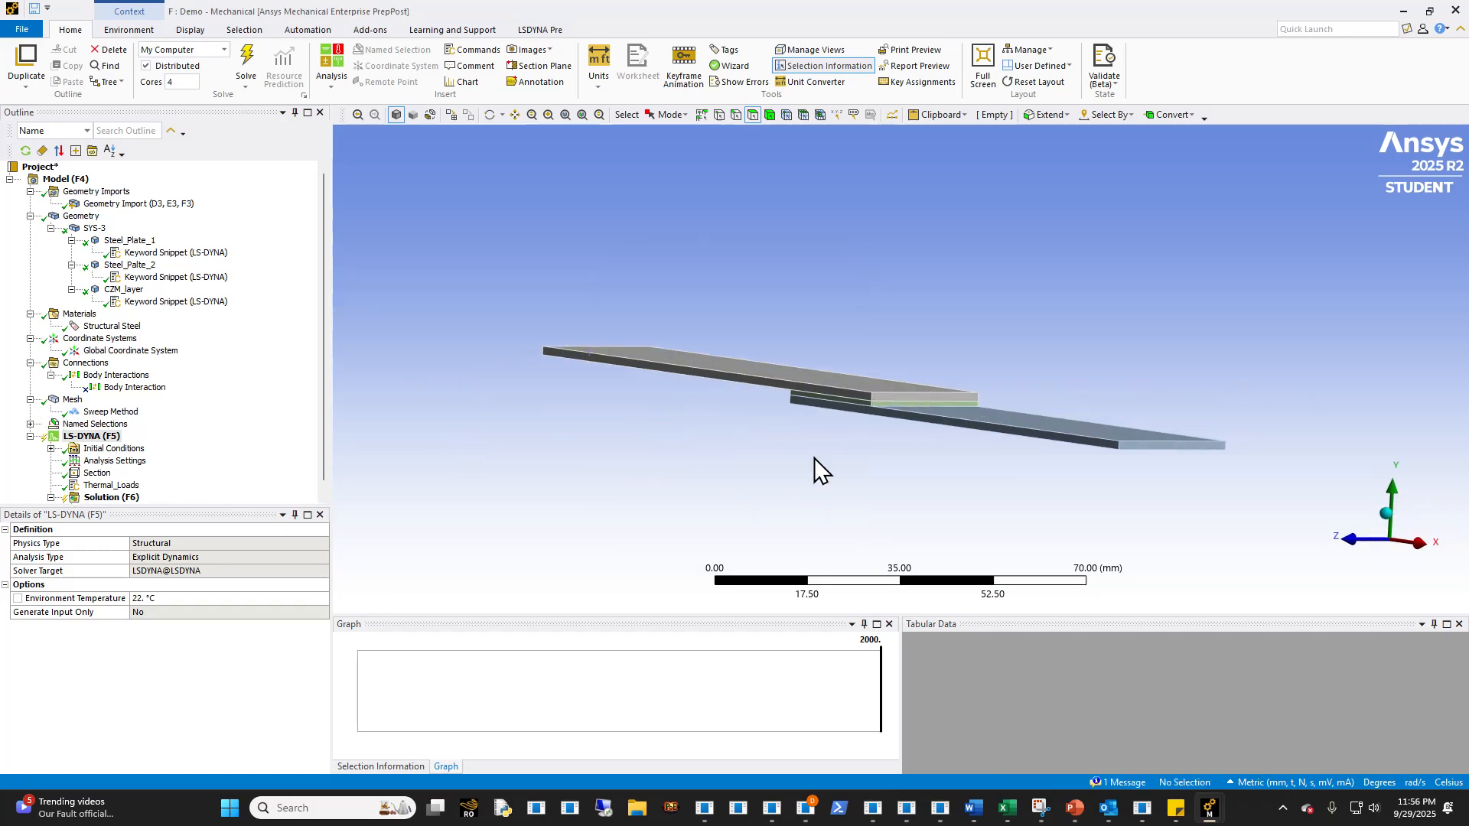
left_click(1160, 445)
type("nCOld_end")
key("Return")
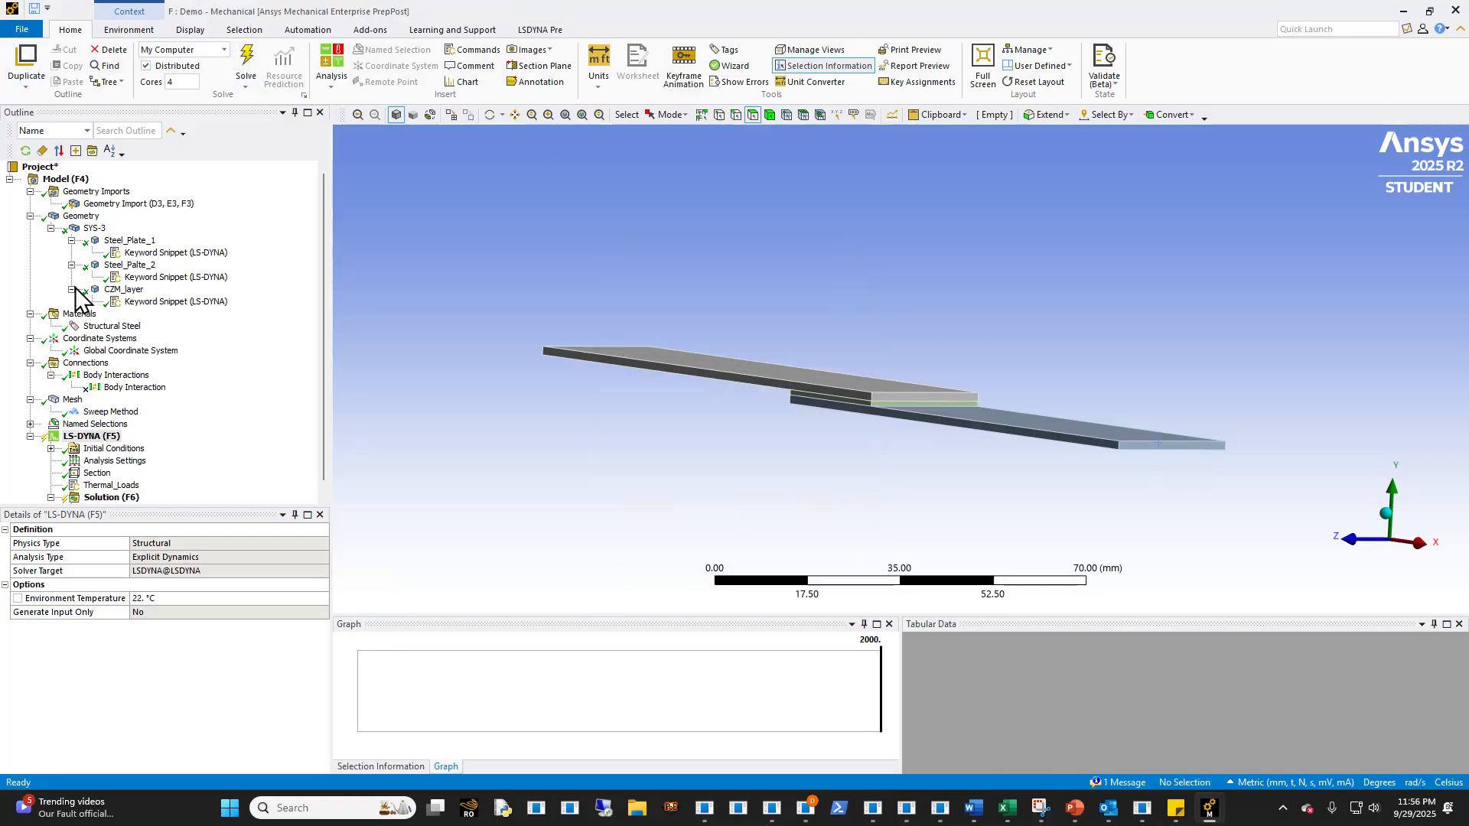
- Create nodal named selections from the Hot_Side and Cold_Side face selections
left_click(32, 426)
middle_click_drag(624, 412, 869, 420)
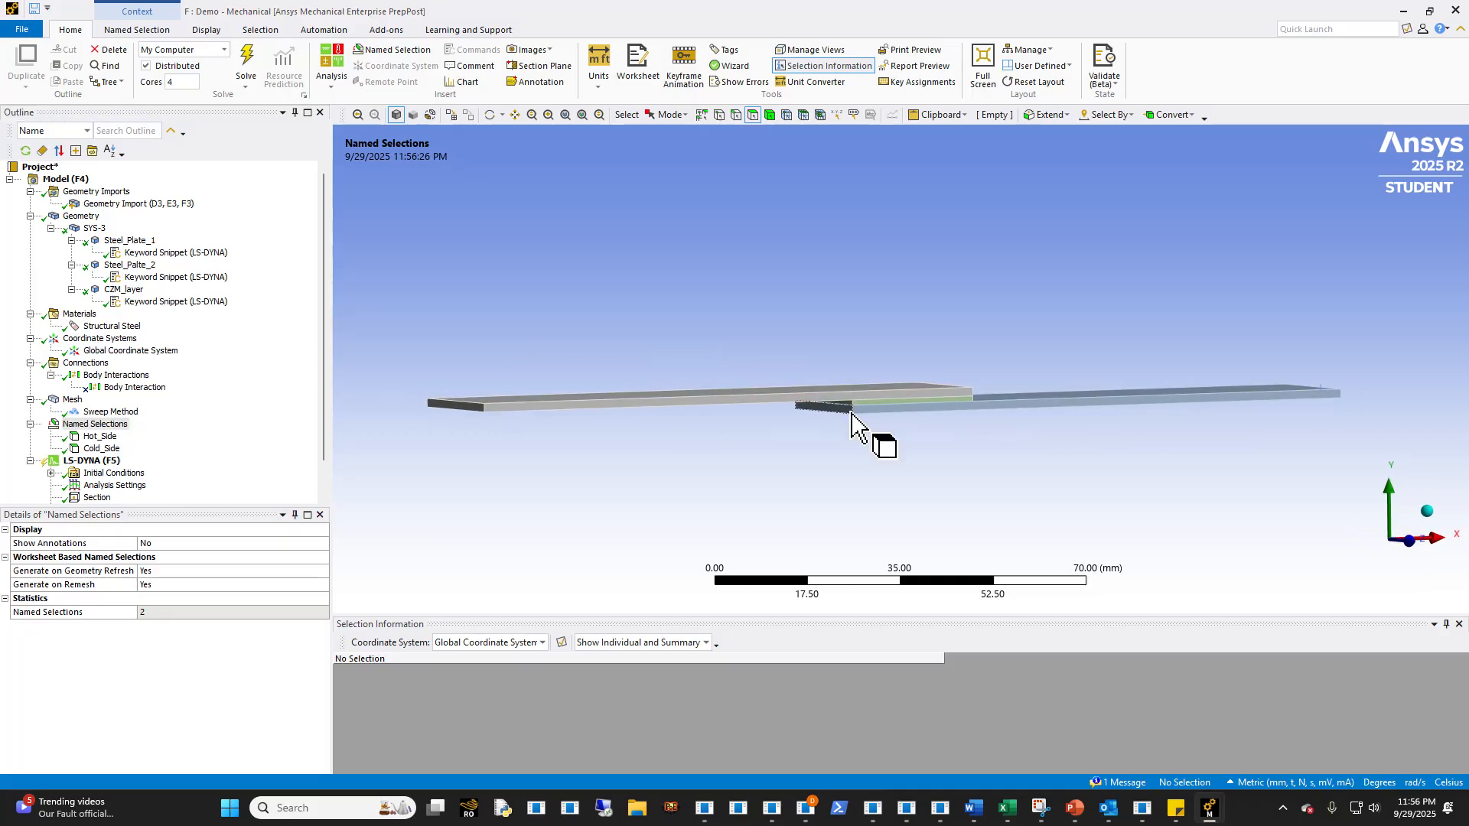
left_click(99, 436)
right_click(99, 438)
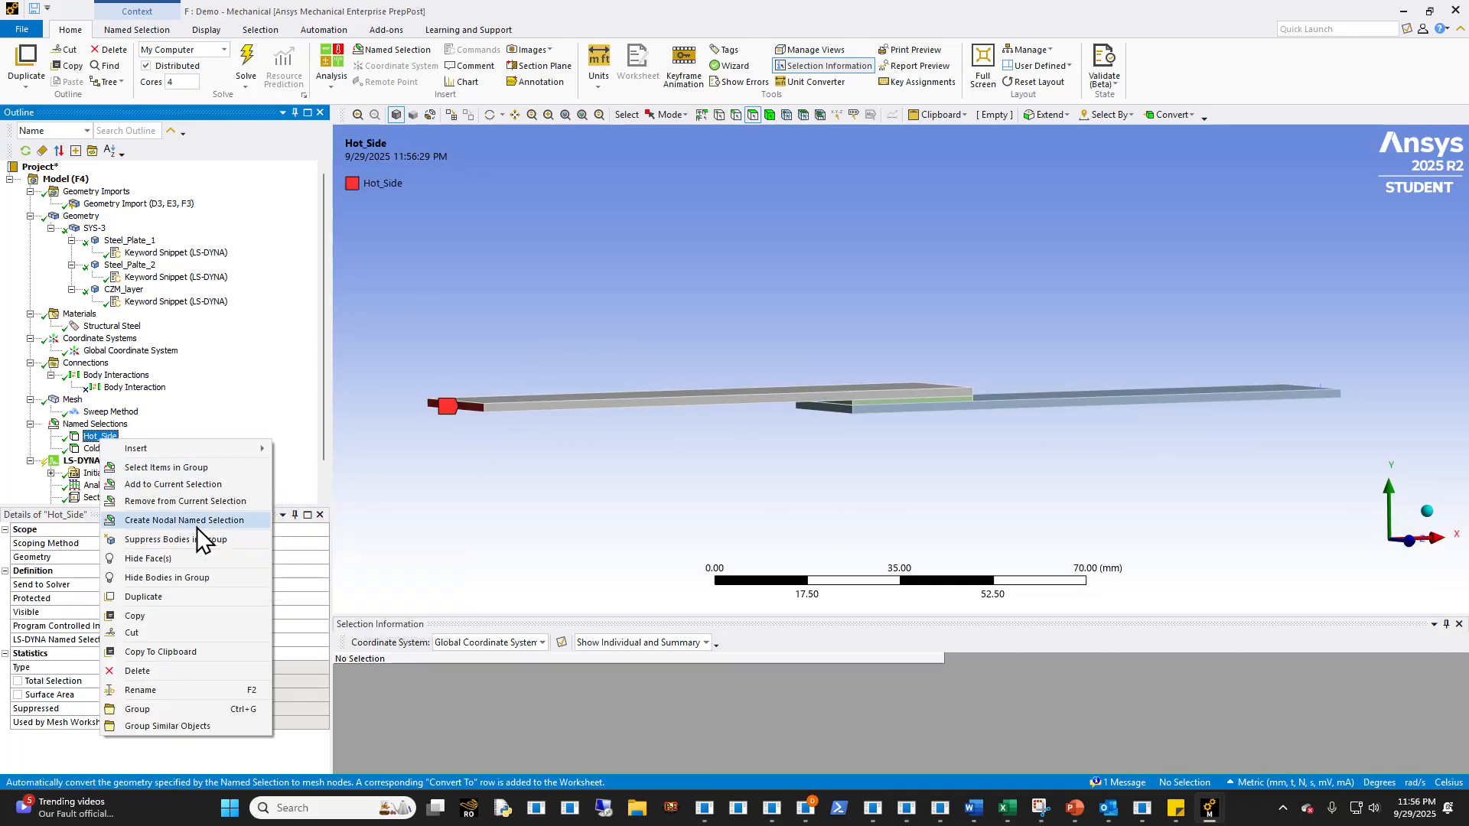
left_click(102, 449)
left_click(102, 449)
right_click(104, 450)
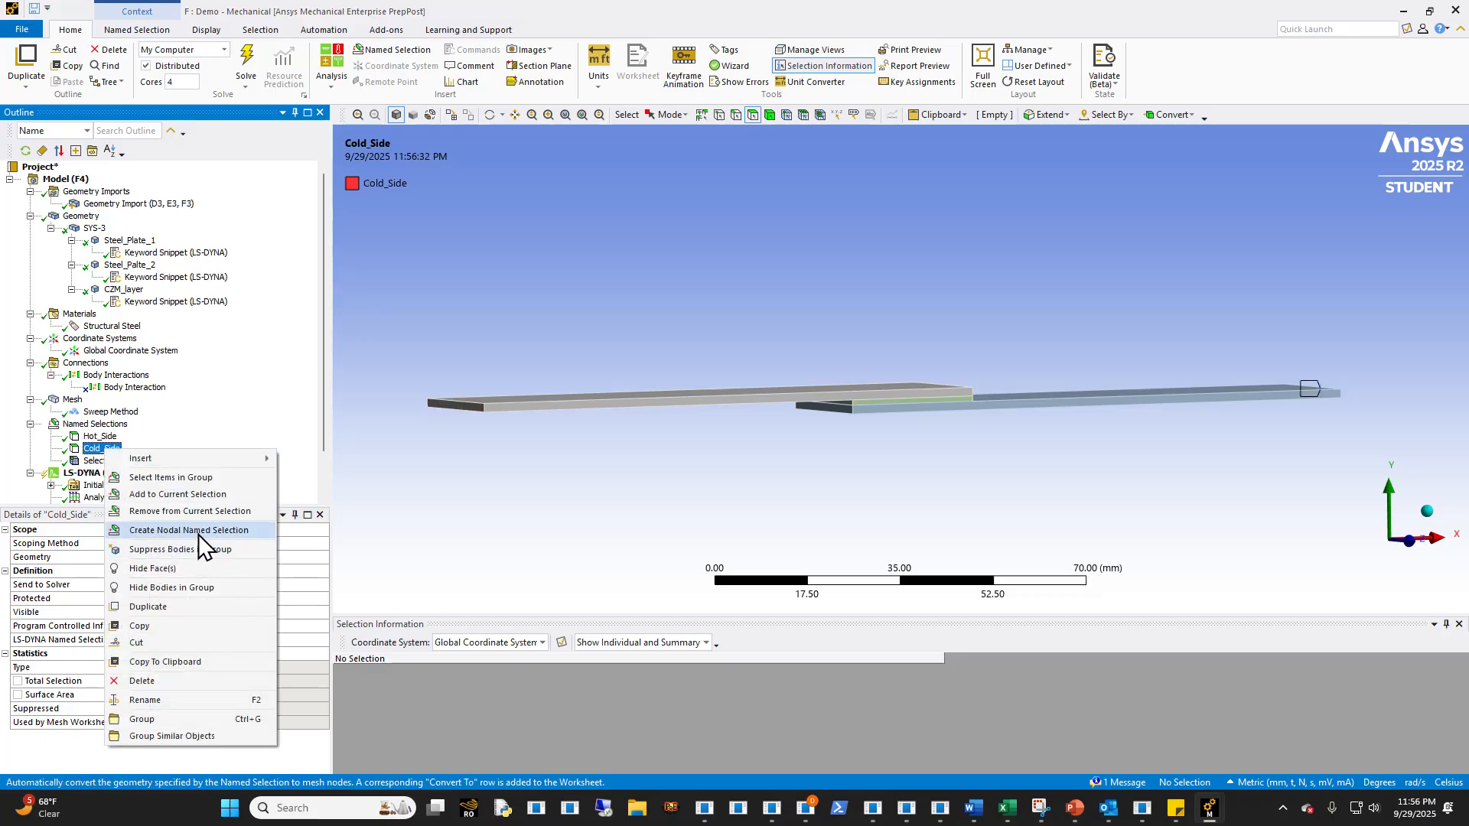
left_click(198, 532)
- Compare the two new nodal selections with the Hot_Side and Cold_Side faces they are based on
left_click(104, 461)
left_click(105, 474)
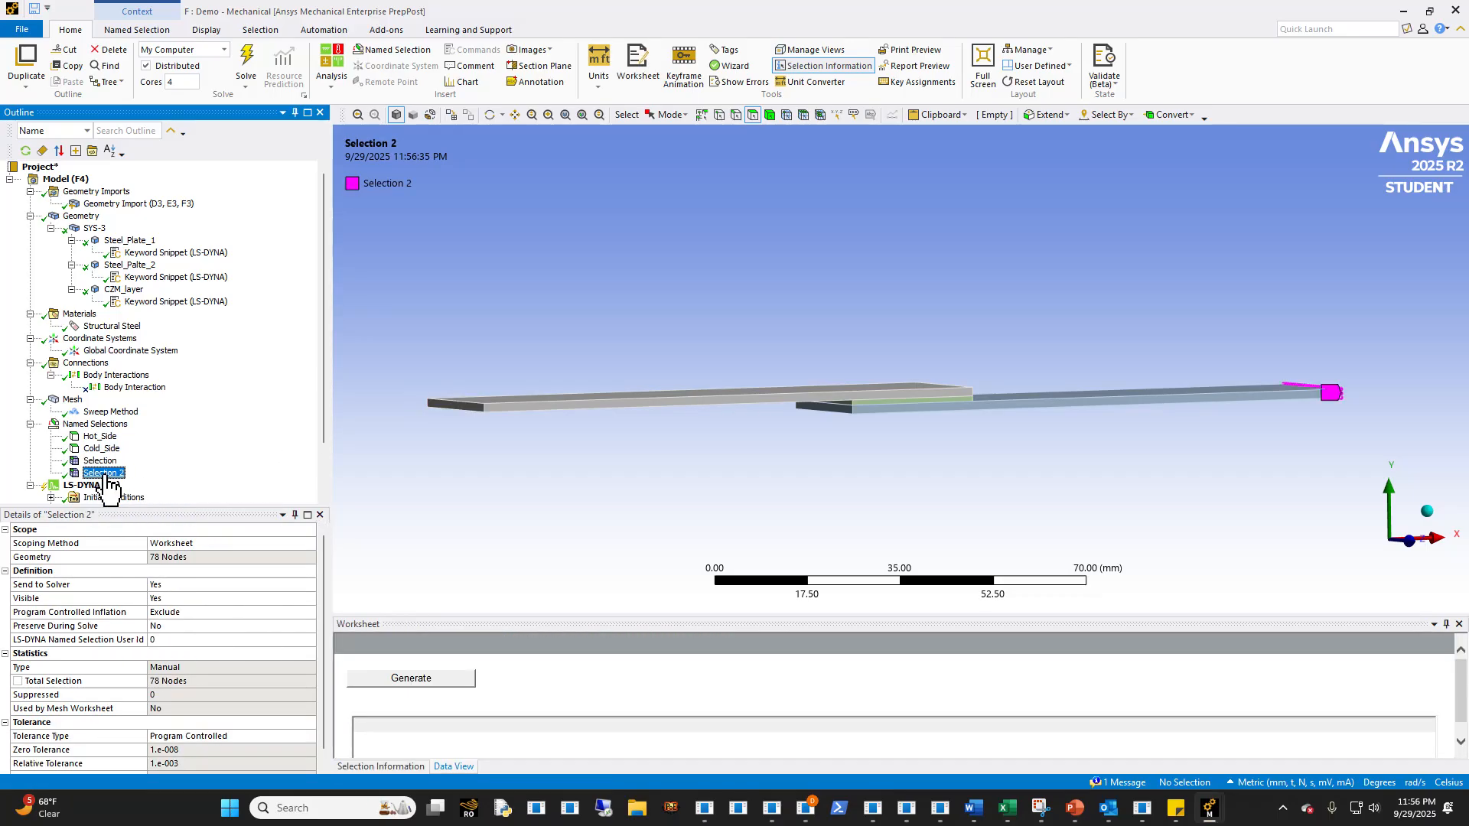
left_click(105, 462)
left_click(105, 450)
left_click(99, 436)
left_click(102, 449)
left_click(103, 473)
- Set the LS-DYNA Named Selection User Id to 998 for Selection and 999 for Selection 2
left_click(100, 460)
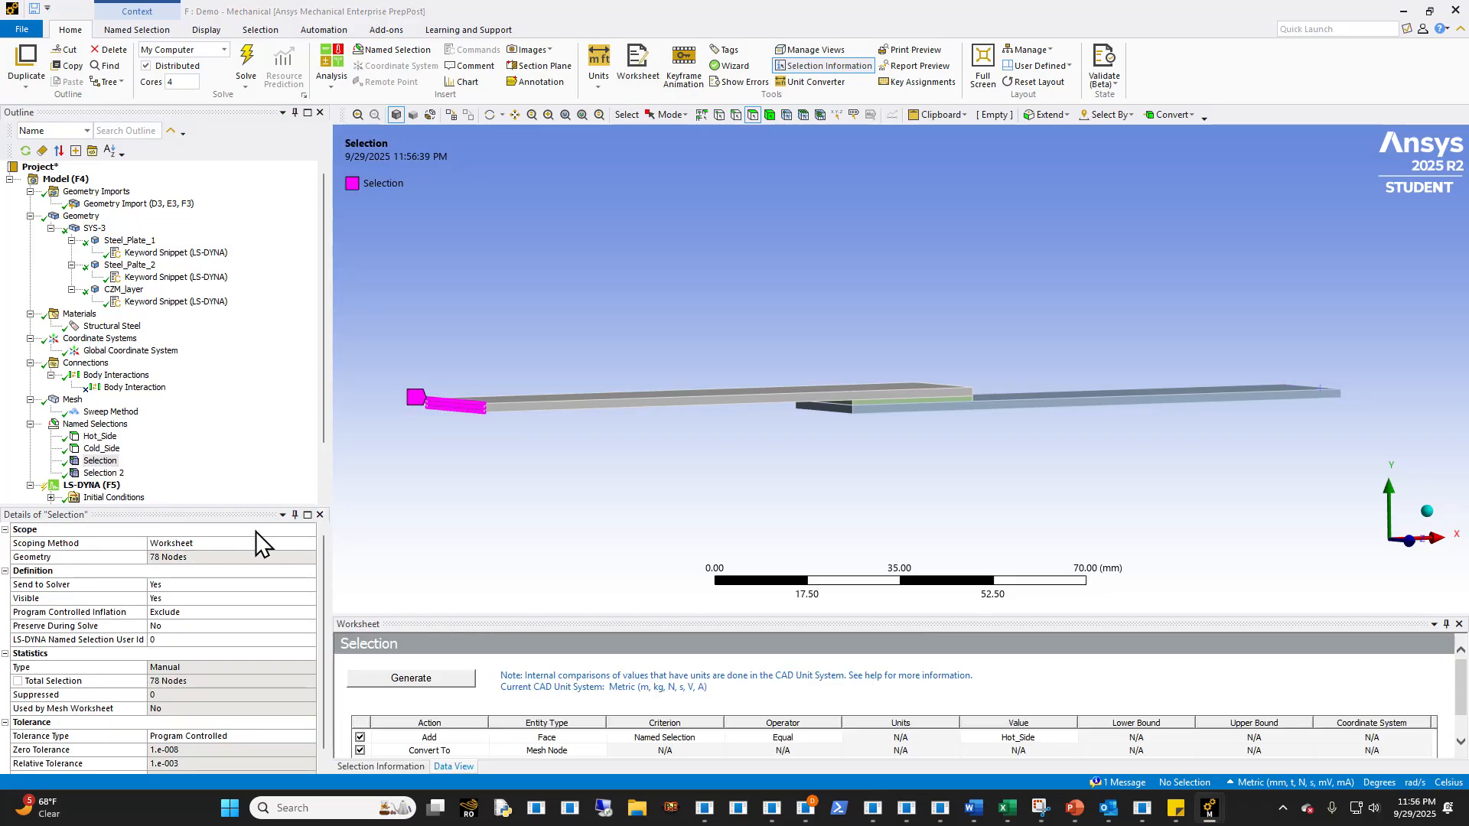
left_click(163, 639)
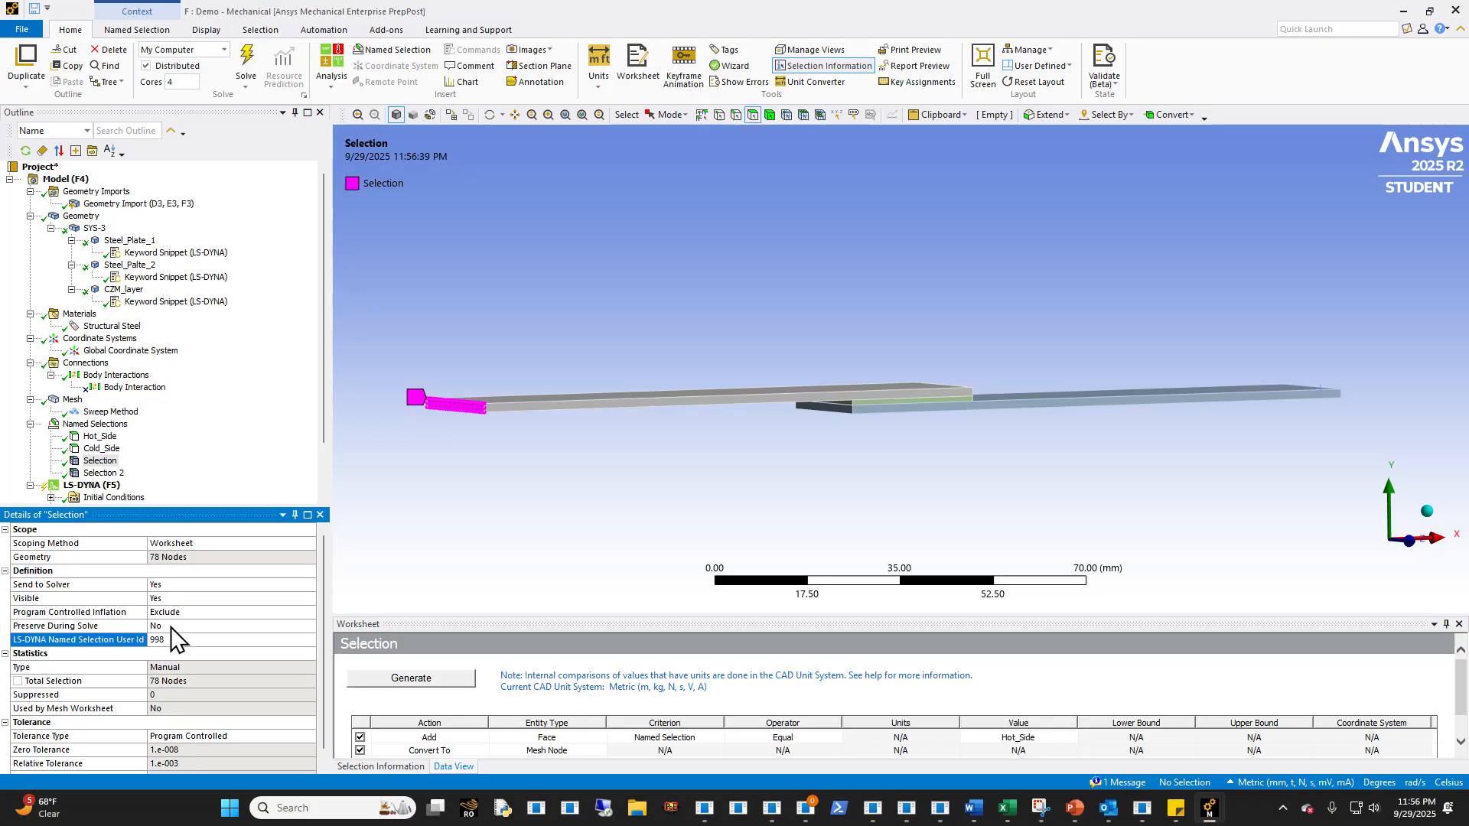
left_click(102, 472)
left_click(187, 639)
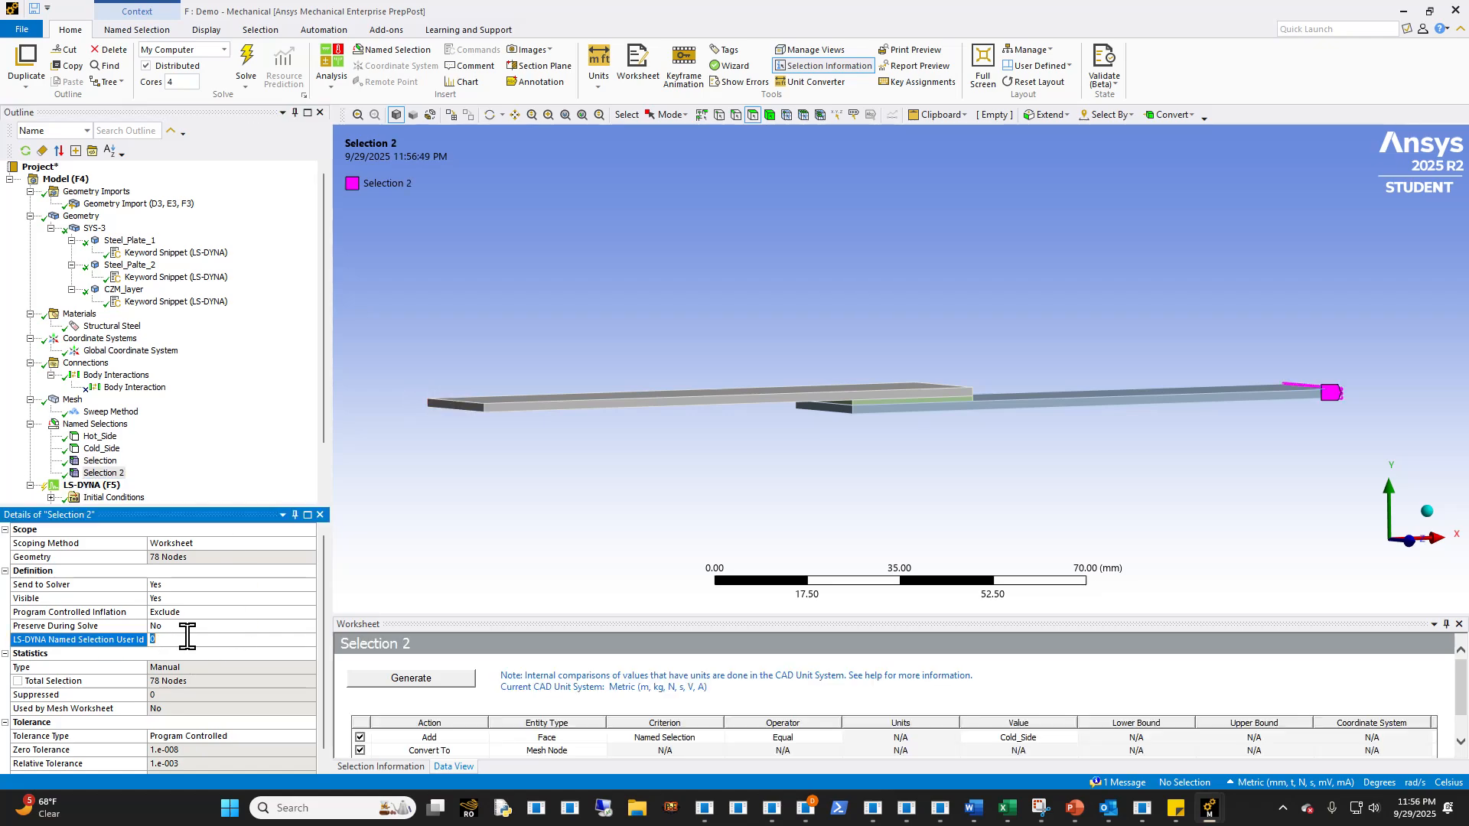
key("Return")
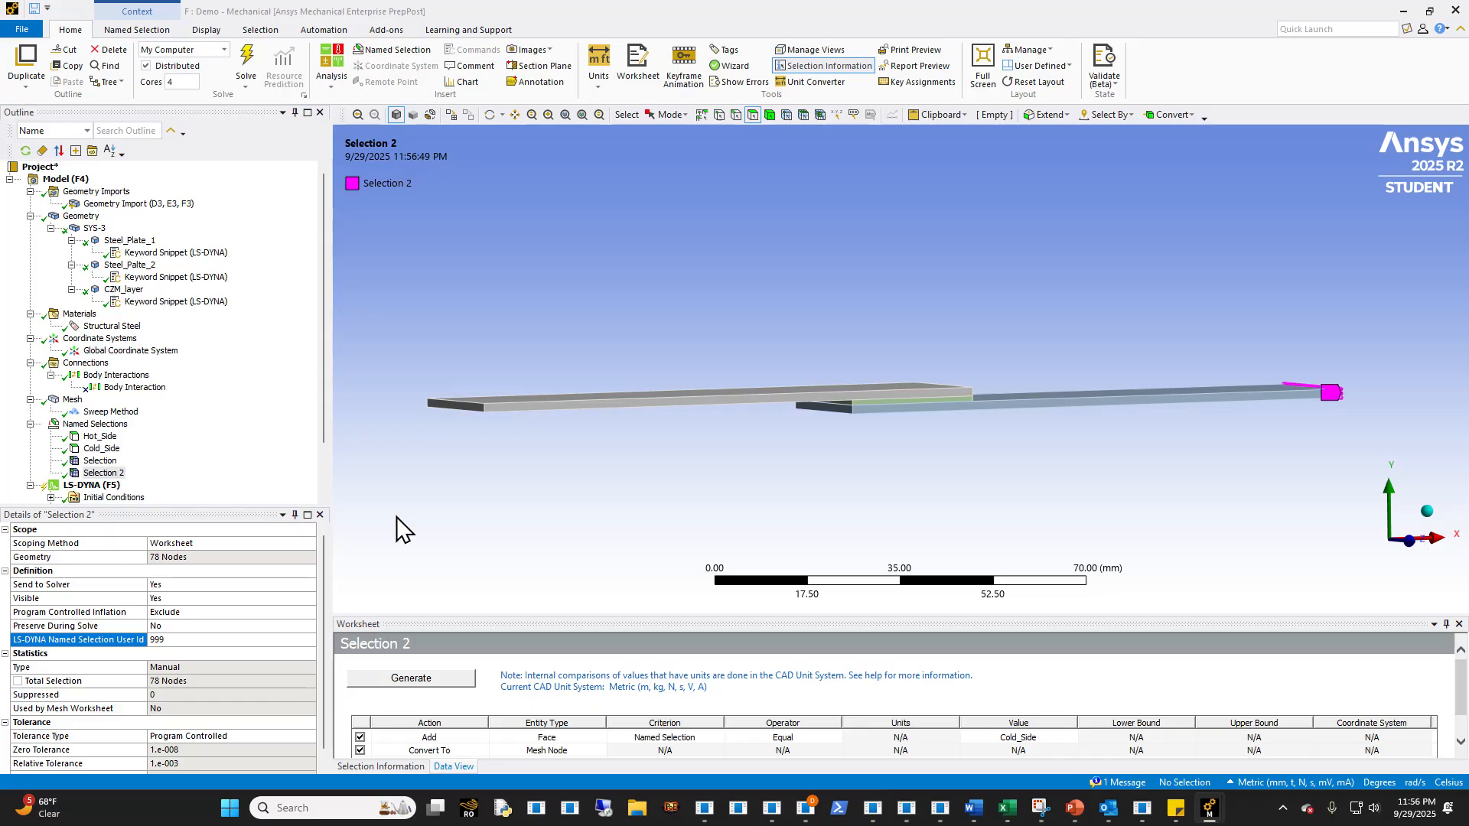
- Rescope the Hot_Side named selection to a long face of the upper plate
left_click(101, 449)
left_click(107, 437)
middle_click_drag(560, 443, 549, 439)
left_click(559, 404)
left_click(170, 558)
left_click(170, 558)
- Rescope the Cold_Side named selection to the underside face of the lower plate
left_click(102, 449)
middle_click_drag(759, 452, 1043, 364)
left_click(1008, 381)
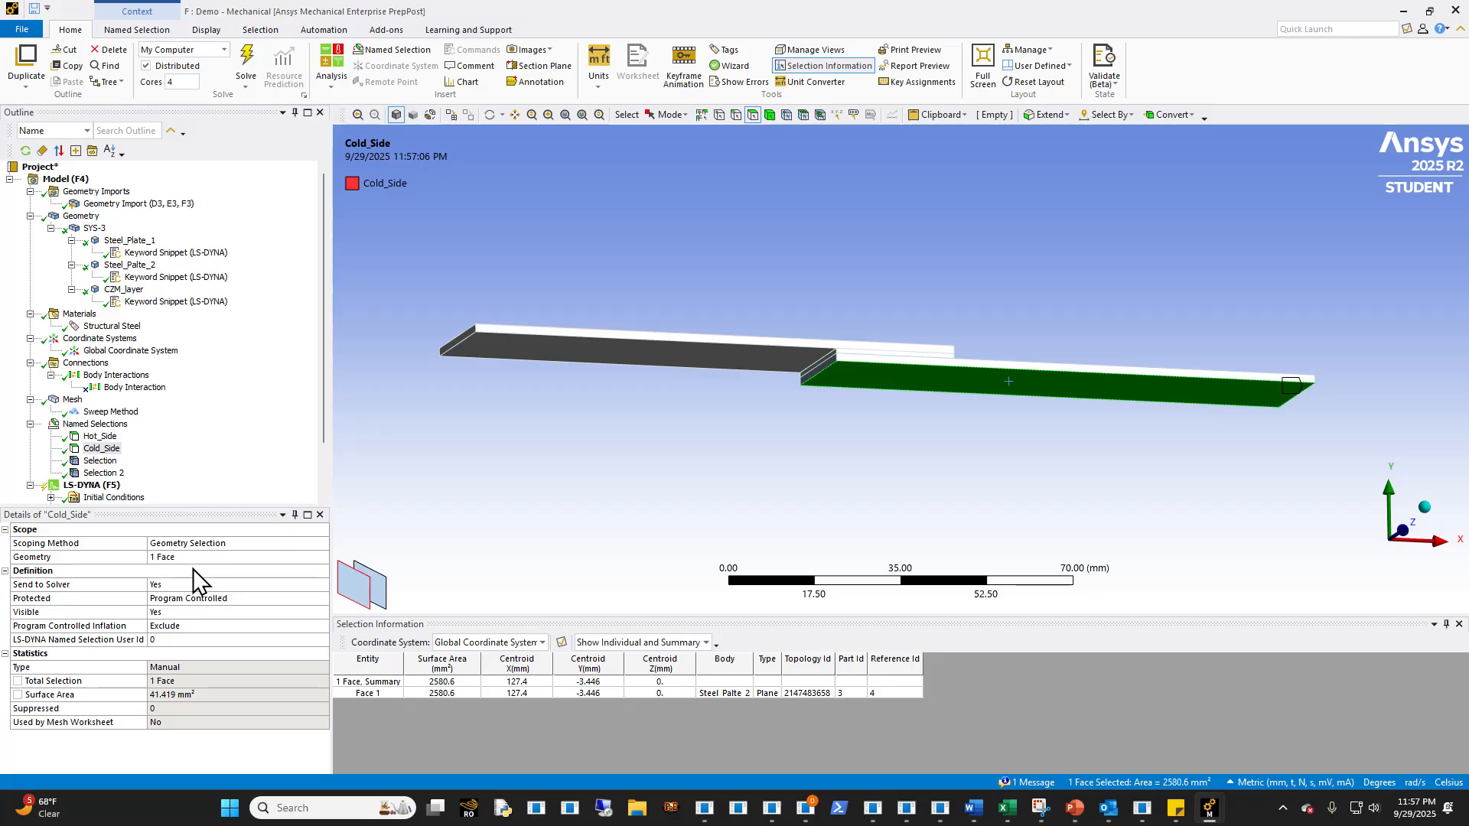
left_click(170, 558)
left_click(170, 558)
- Regenerate the node sets Selection and Selection 2 from the rescoped faces
left_click(100, 461)
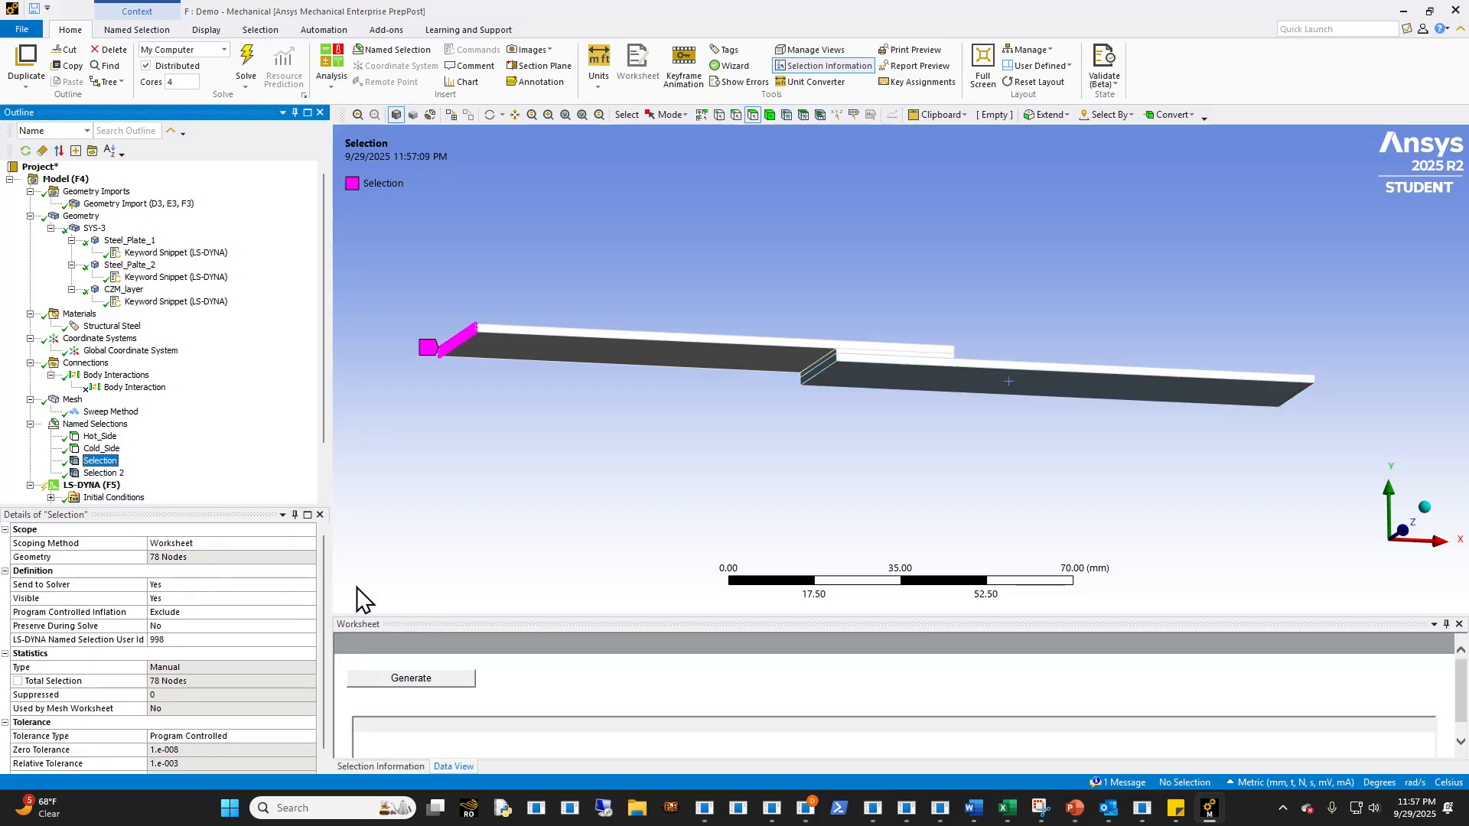
left_click(410, 679)
left_click(104, 473)
left_click(411, 679)
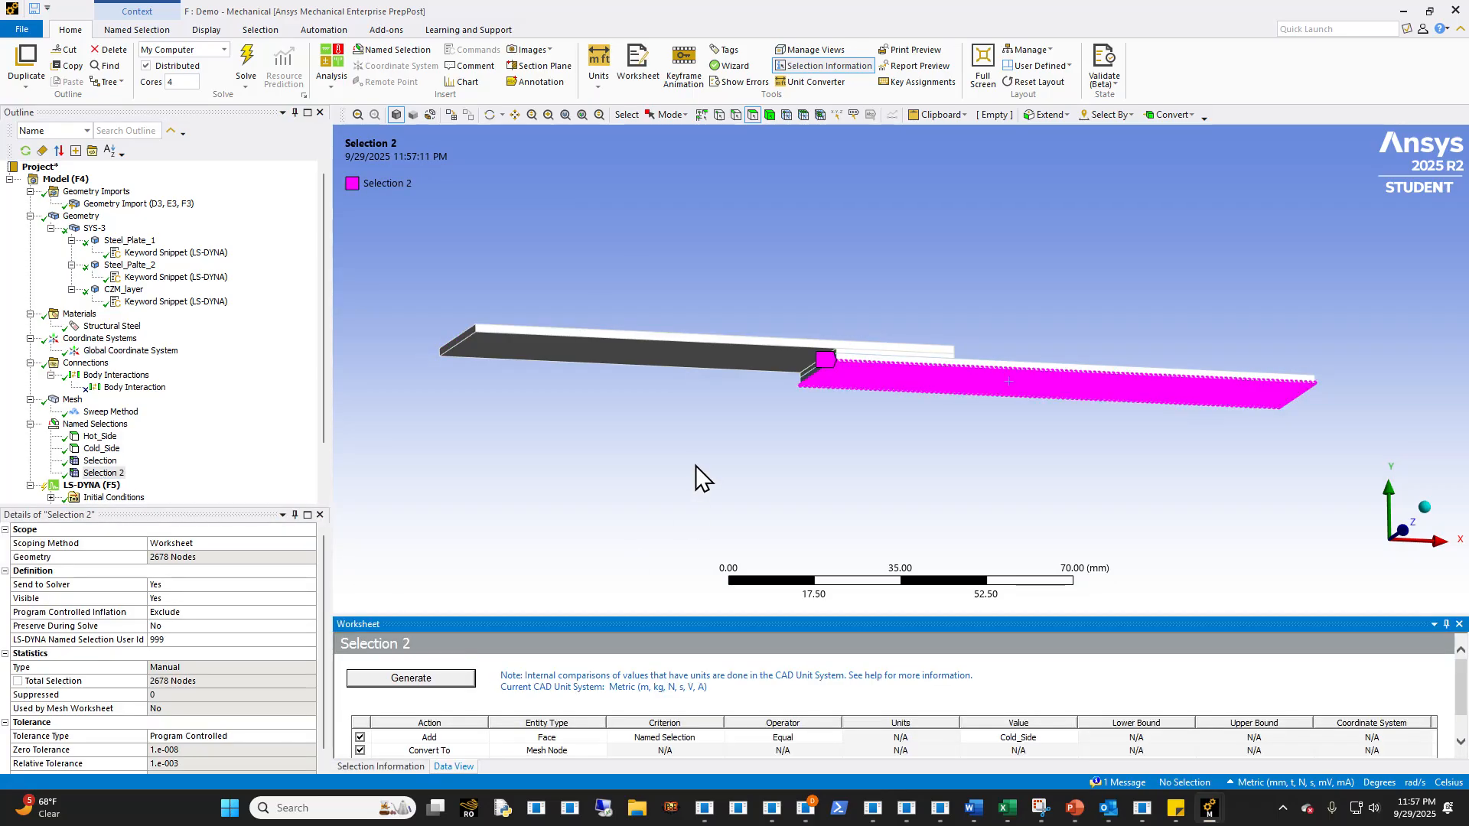
- Examine the regenerated node sets on the plates and the cohesive layer in the overlap region
middle_click_drag(696, 465, 593, 493)
left_click(100, 460)
left_click(102, 473)
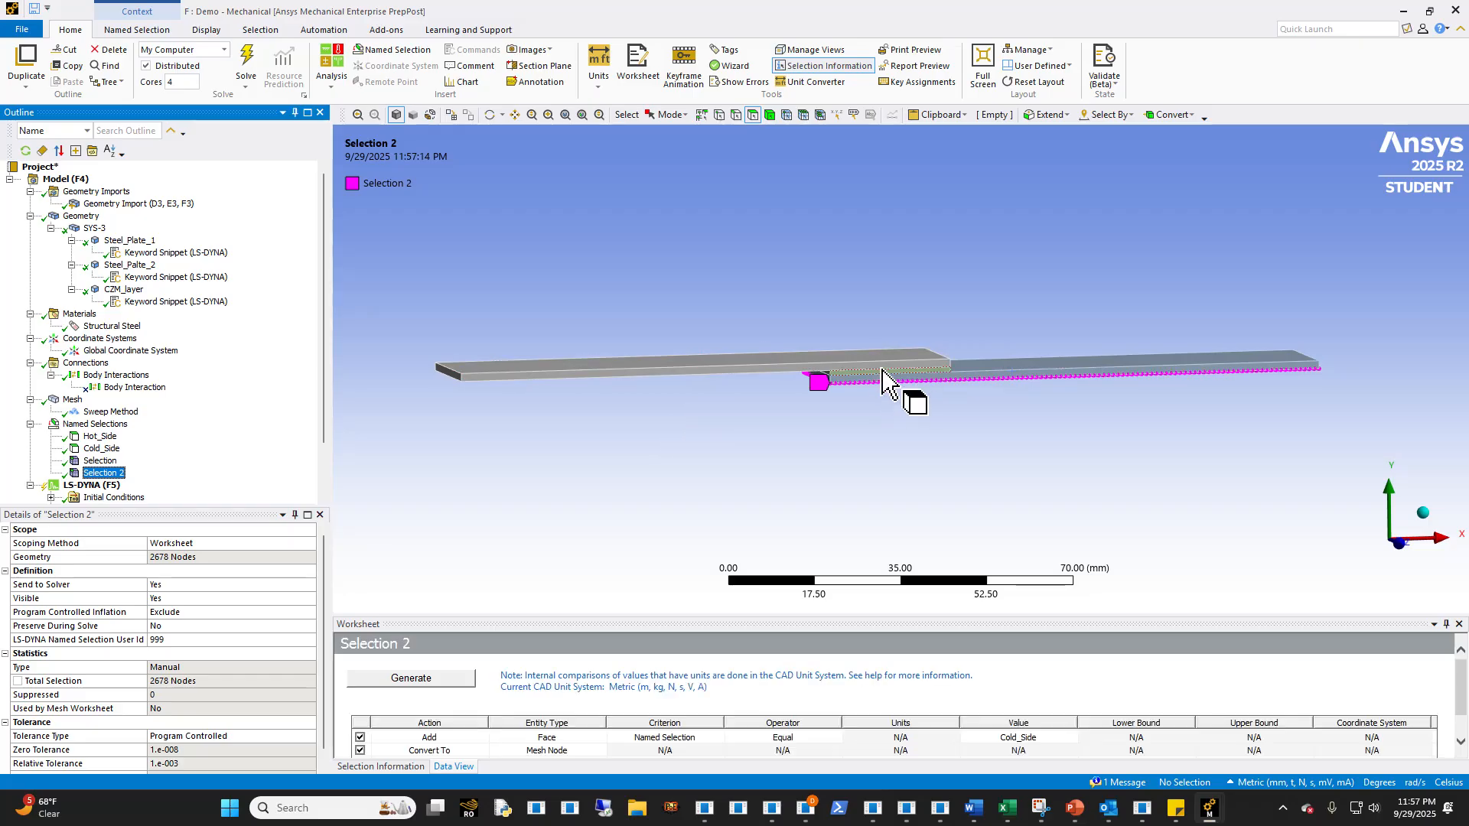
middle_click_drag(892, 387, 805, 388)
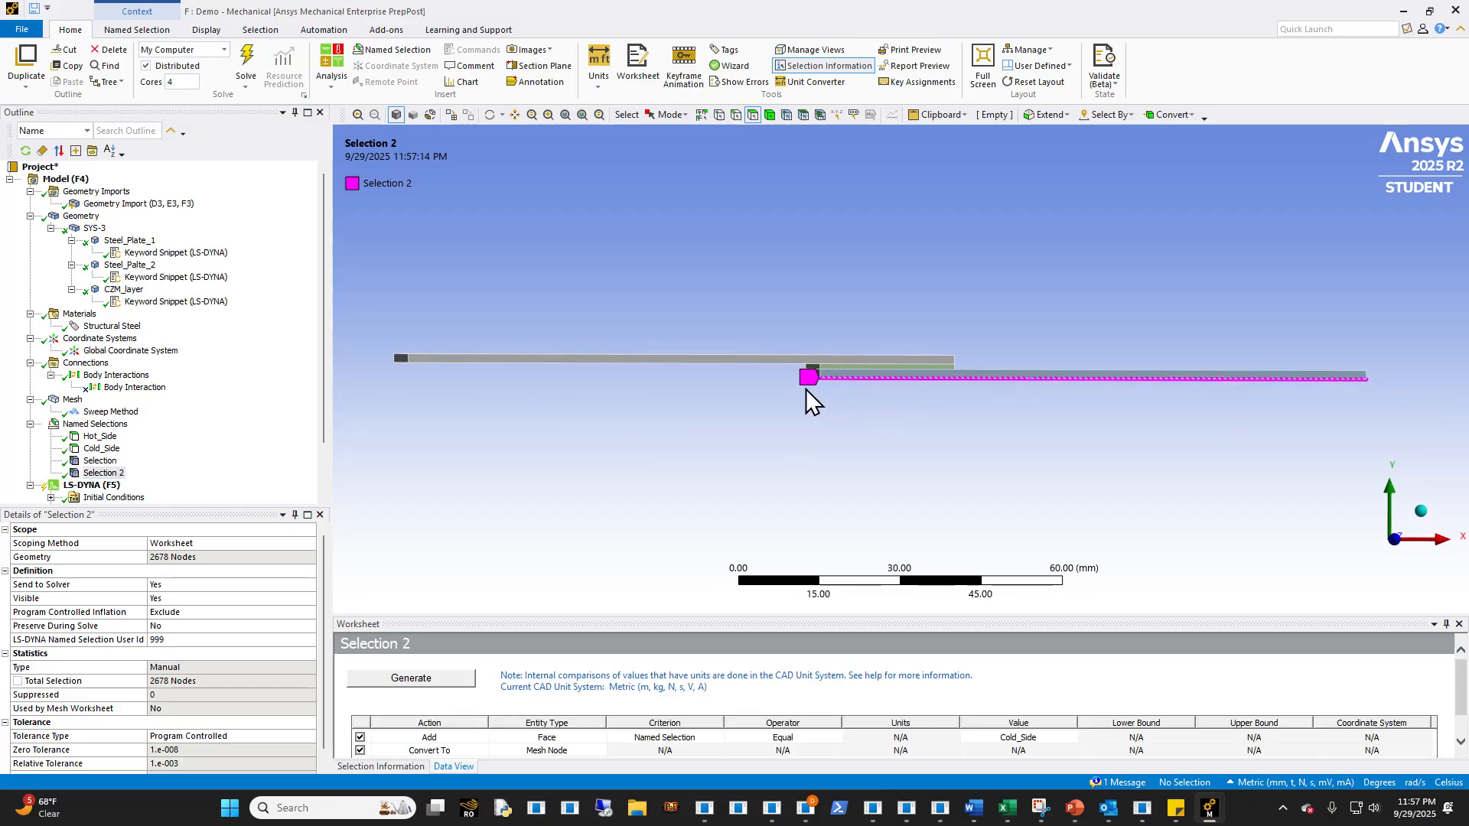
scroll(864, 390, "up", 2)
left_click(836, 370)
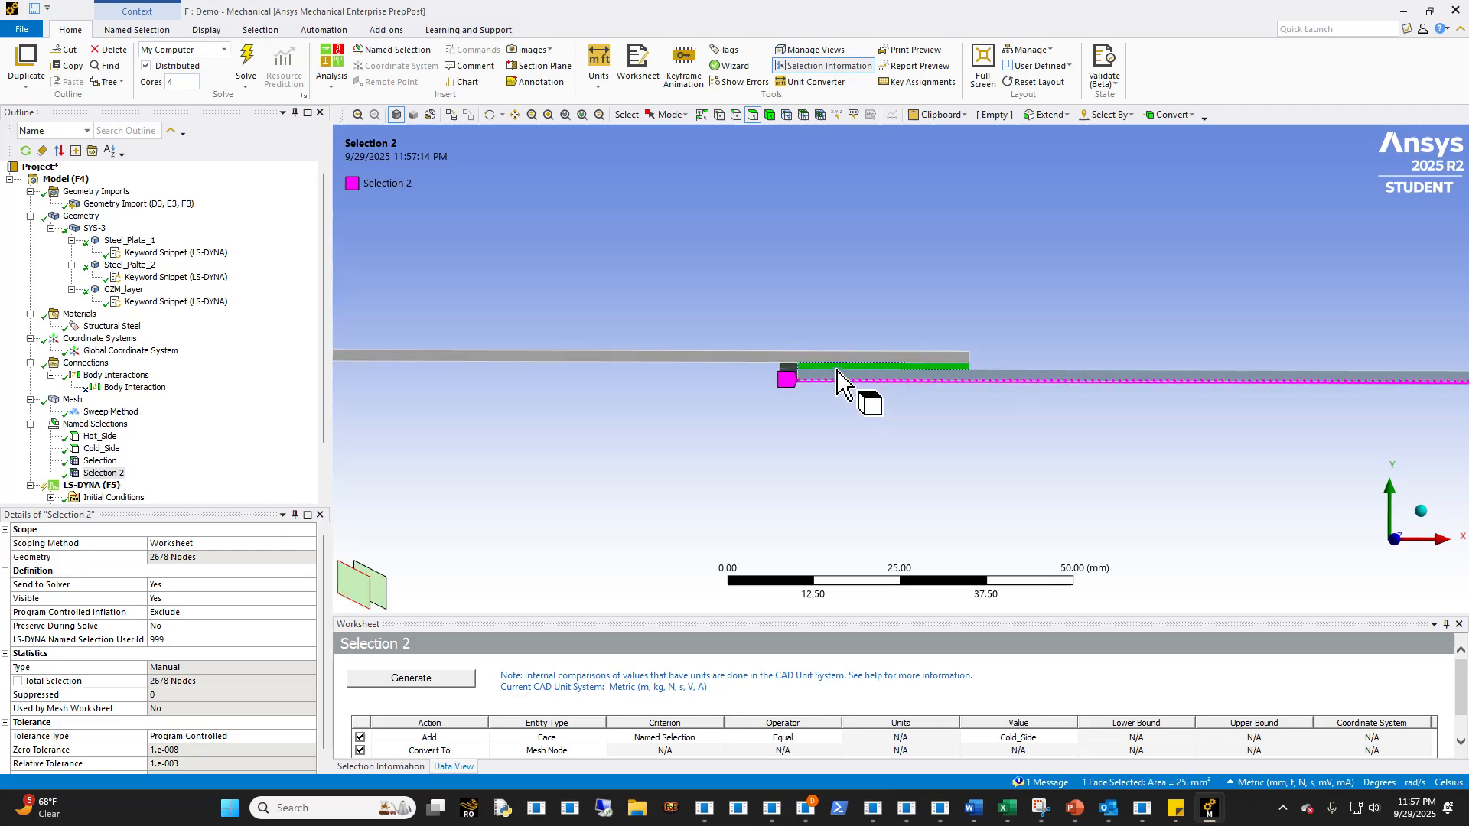
left_click(828, 401)
scroll(828, 402, "down", 3)
middle_click_drag(823, 407, 800, 445, "ctrl")
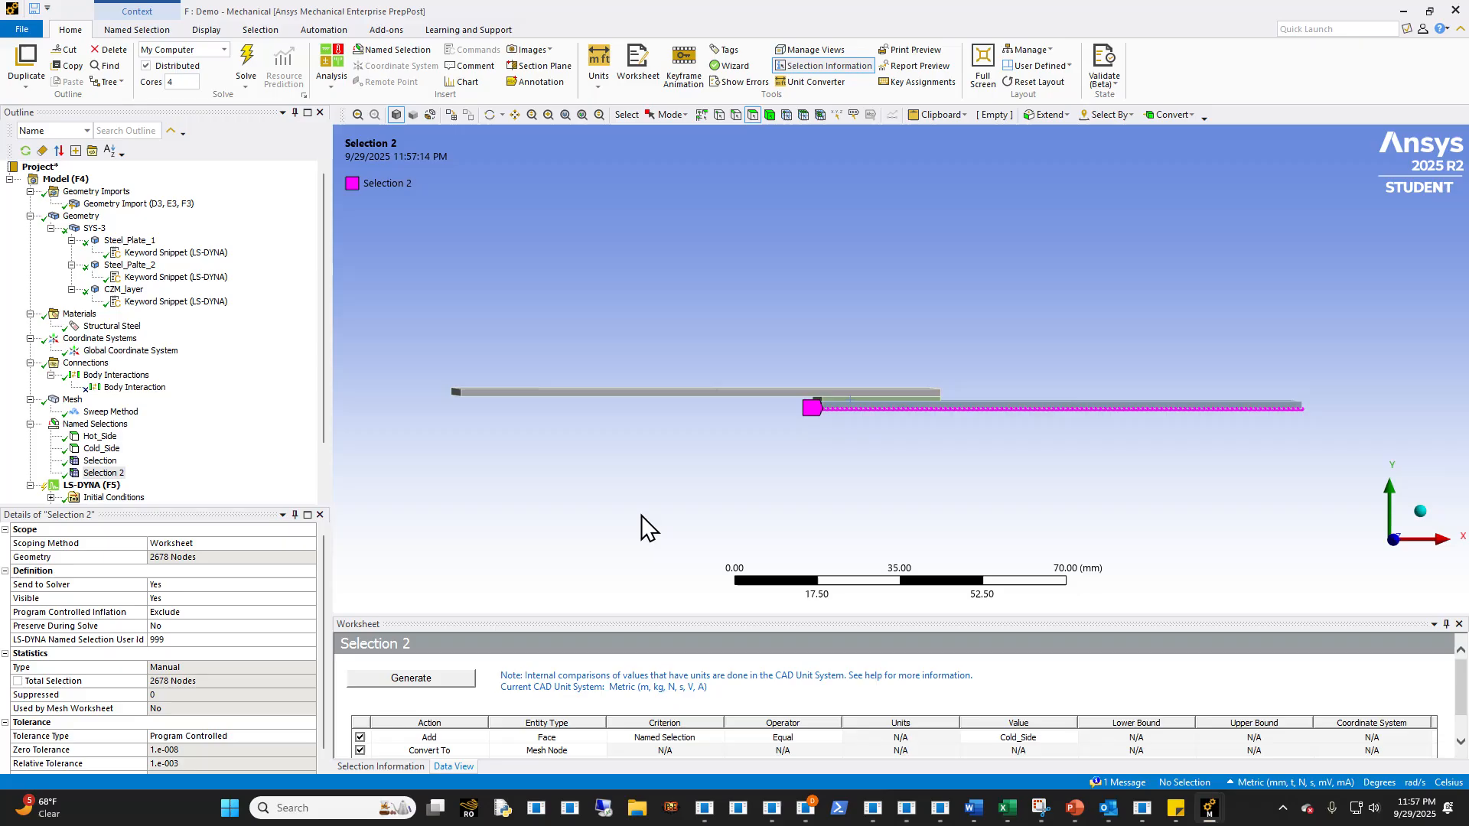
- Add two *BOUNDARY_TEMPERATURE_SET cards to Thermal_Loads, with cmult 293.0 for node set 998 and 1000.0 for node set 999
scroll(207, 468, "down", 2)
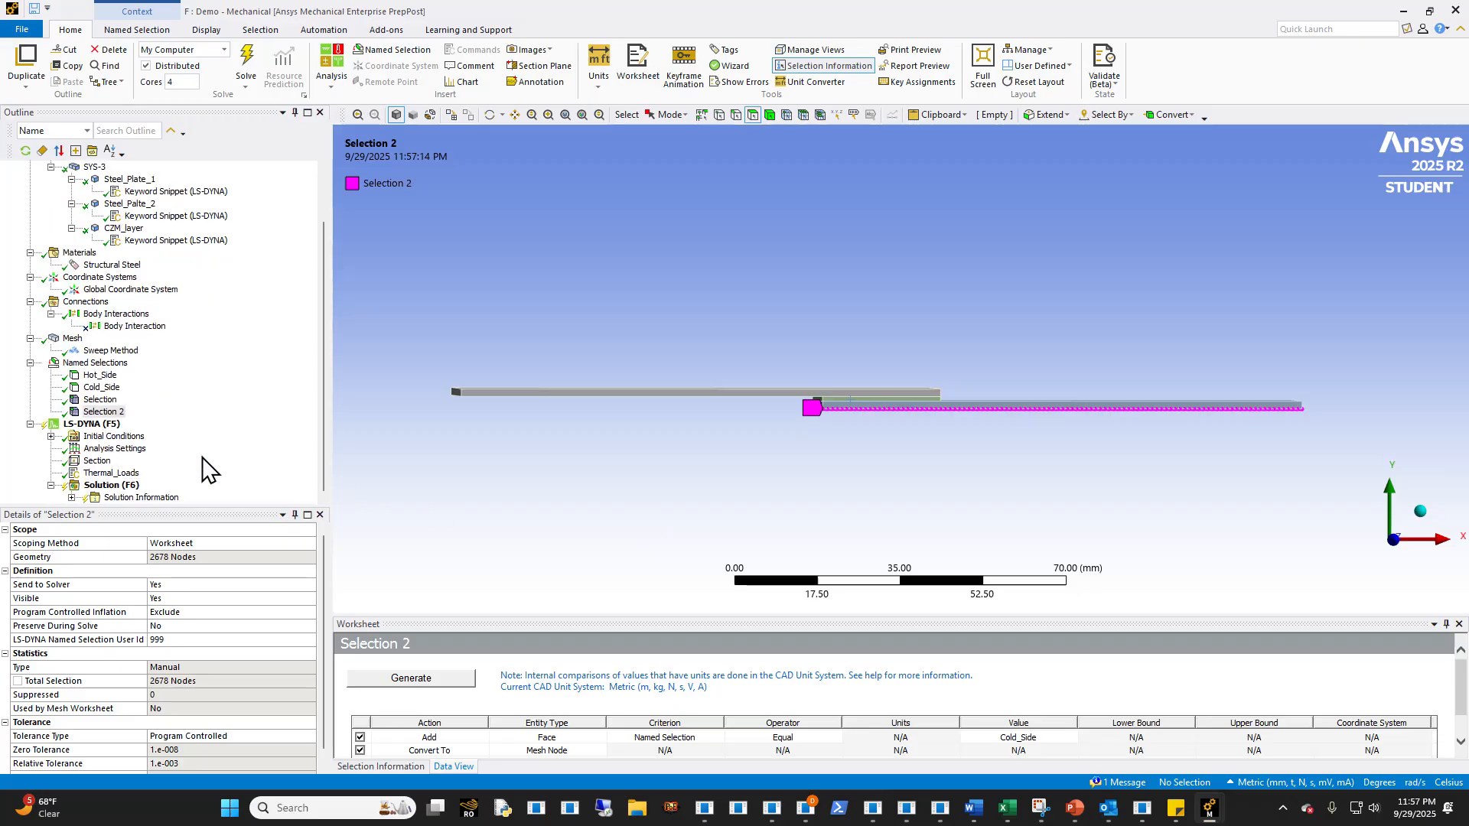
left_click(123, 473)
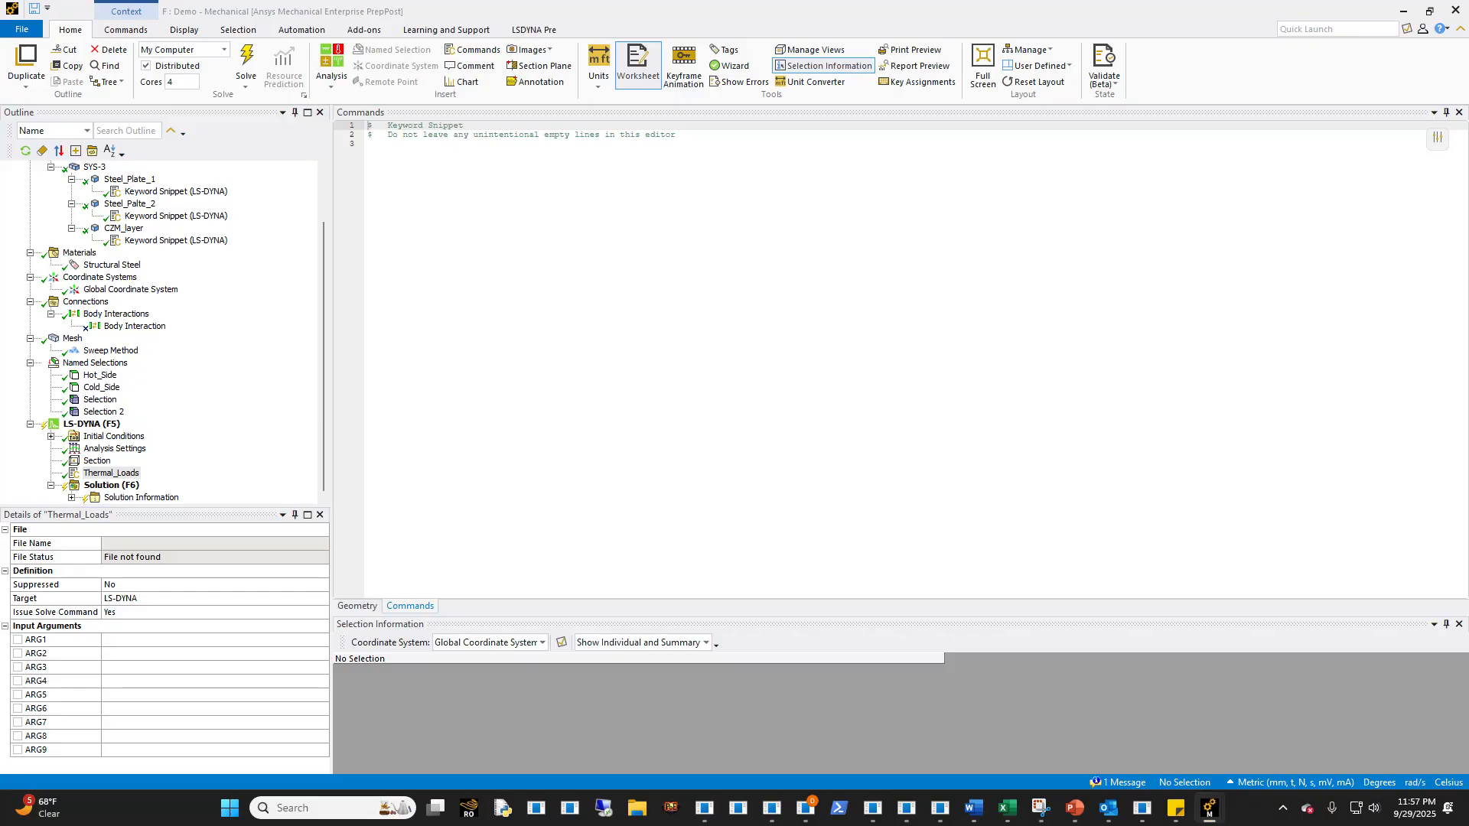
left_click(658, 350)
type("*BOUNDARY_TEMPERATURE_SET $#    nsid      lcid     cmult       loc    tdeath    tbirth        998         0     293.0         01.00000E20       0.0 *BOUNDARY_TEMPERATURE_SET $#    nsid      lcid     cmult       loc    tdeath    tbirth        999         0    1000.0         01.00000E20       0.0")
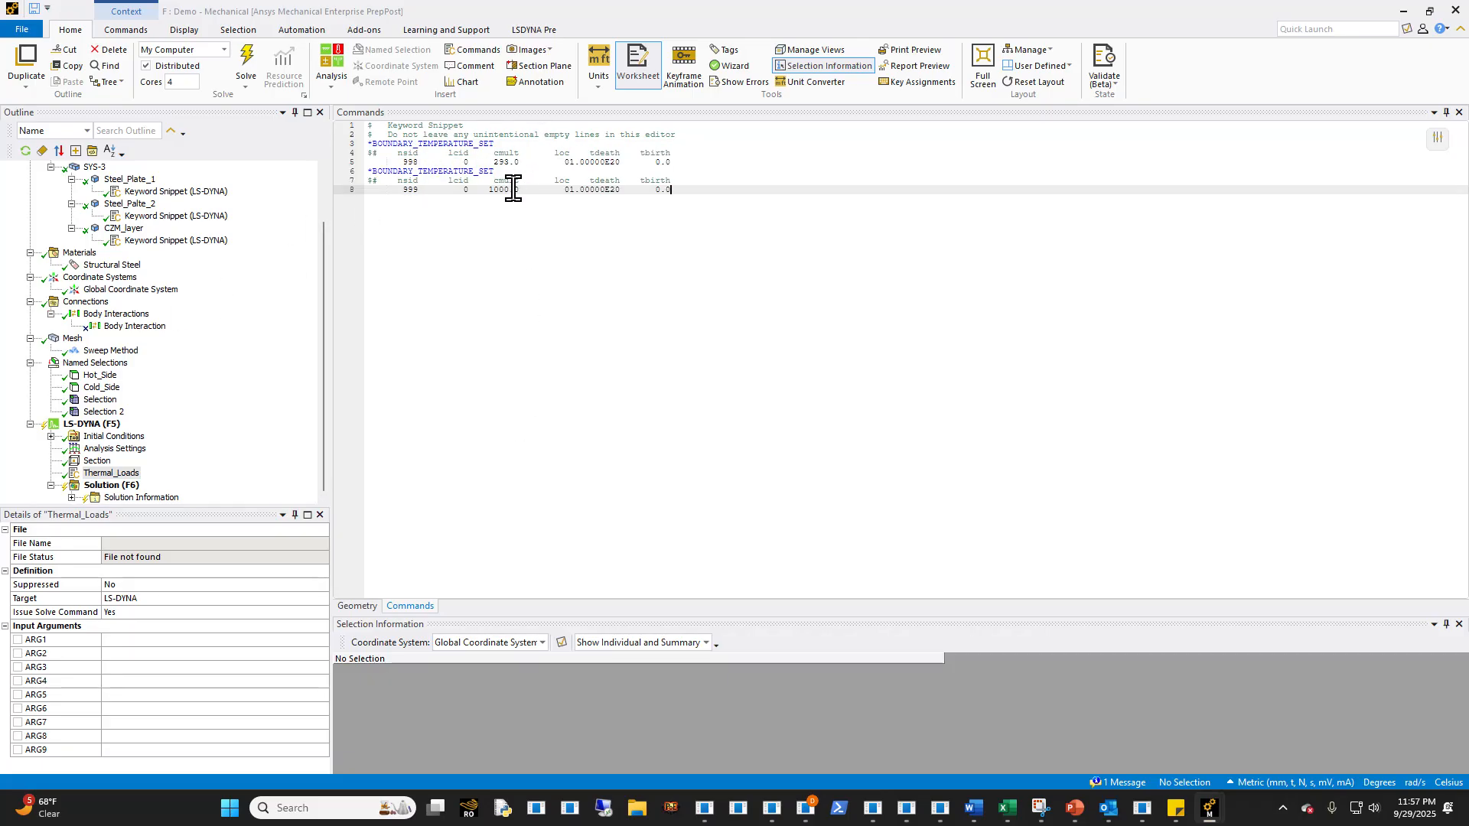
left_click(92, 424)
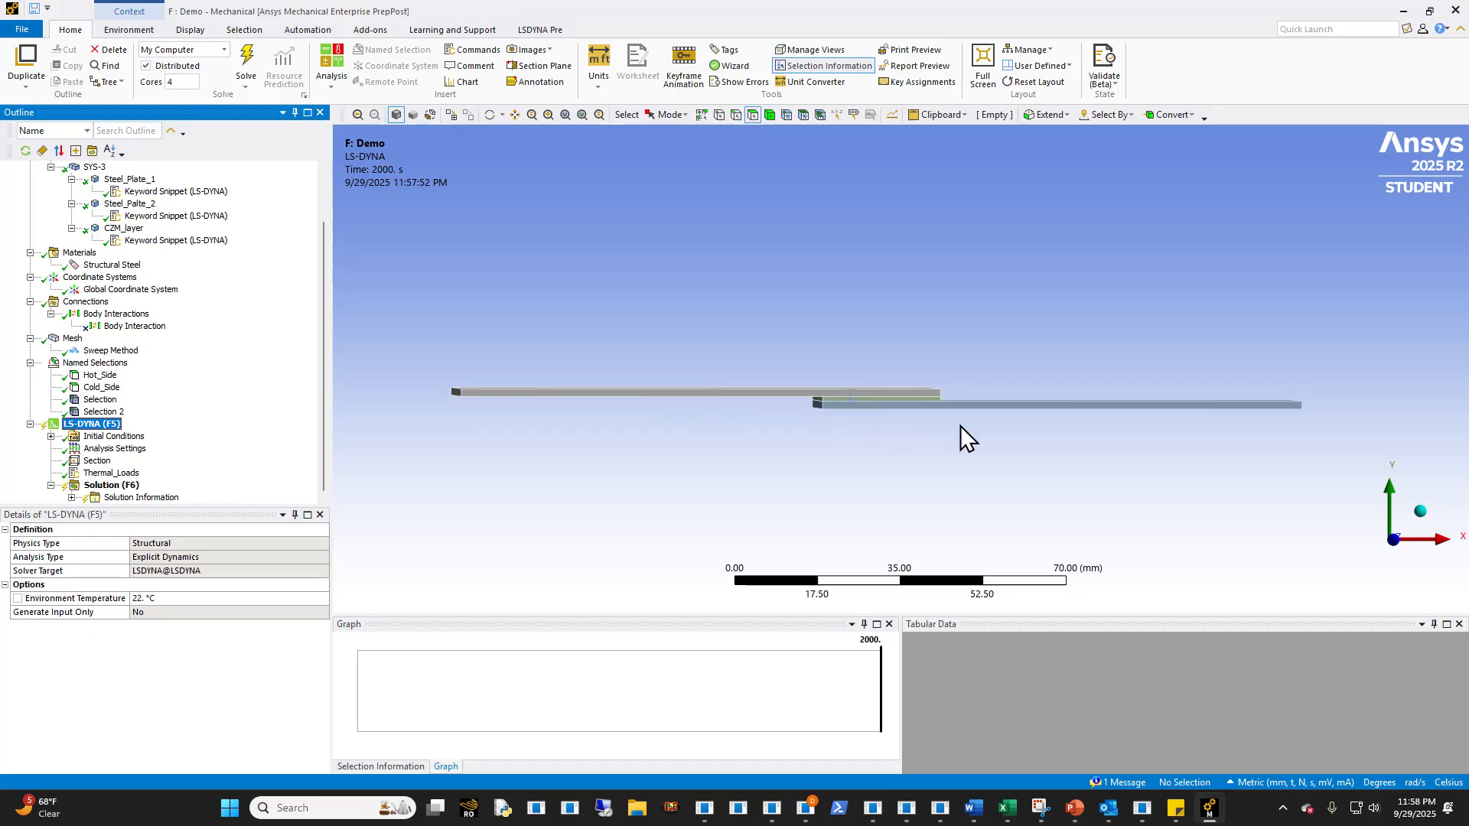
- Append an *INITIAL_TEMPERATURE_SET card to Thermal_Loads with nsid 0 and a temperature of 293.0
left_click(109, 473)
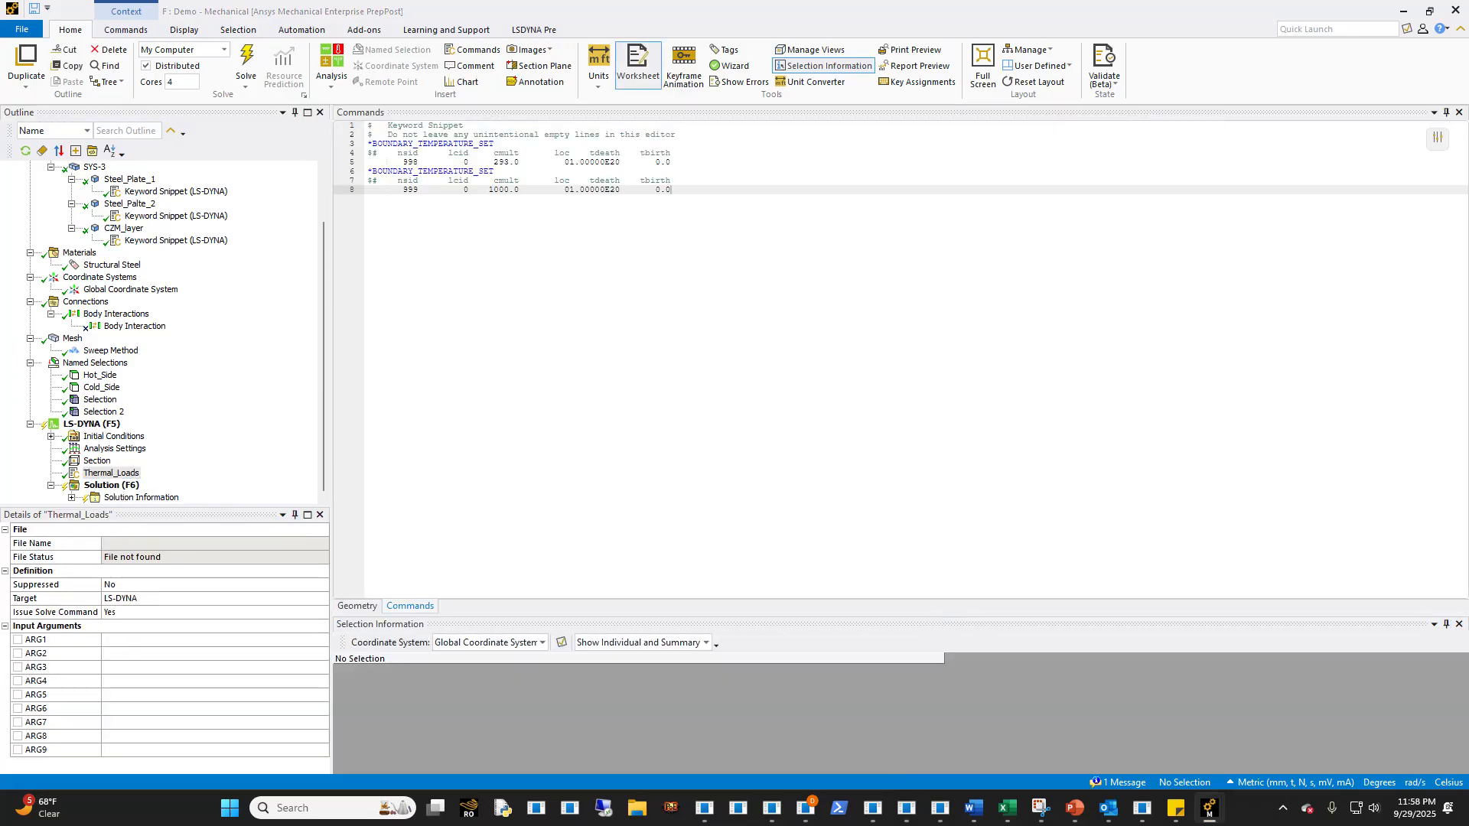
key("Return")
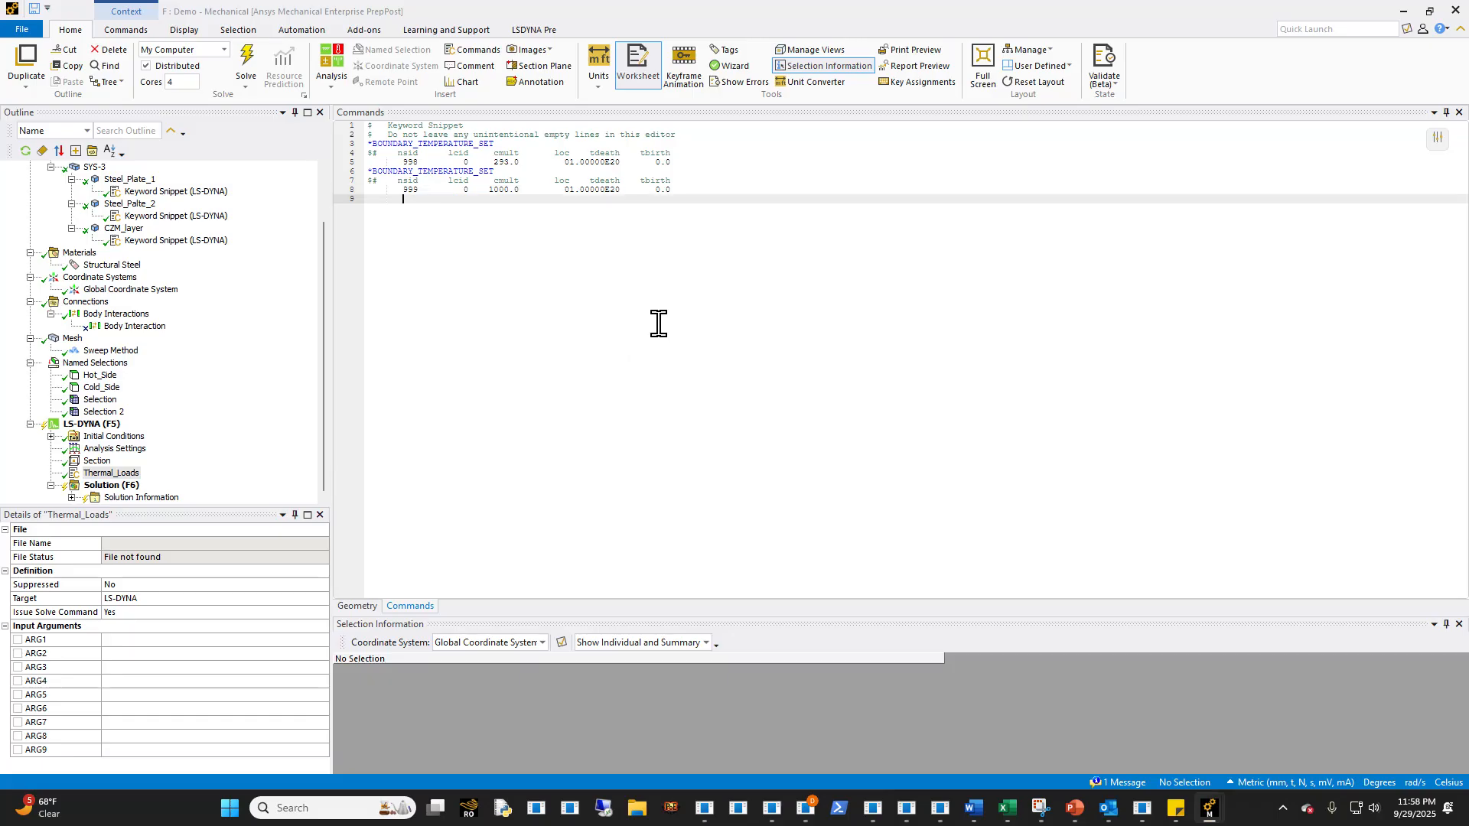
type("*INITIAL_TEMPERATURE_SET $#    nsid      temp       loc          0     293.0         0")
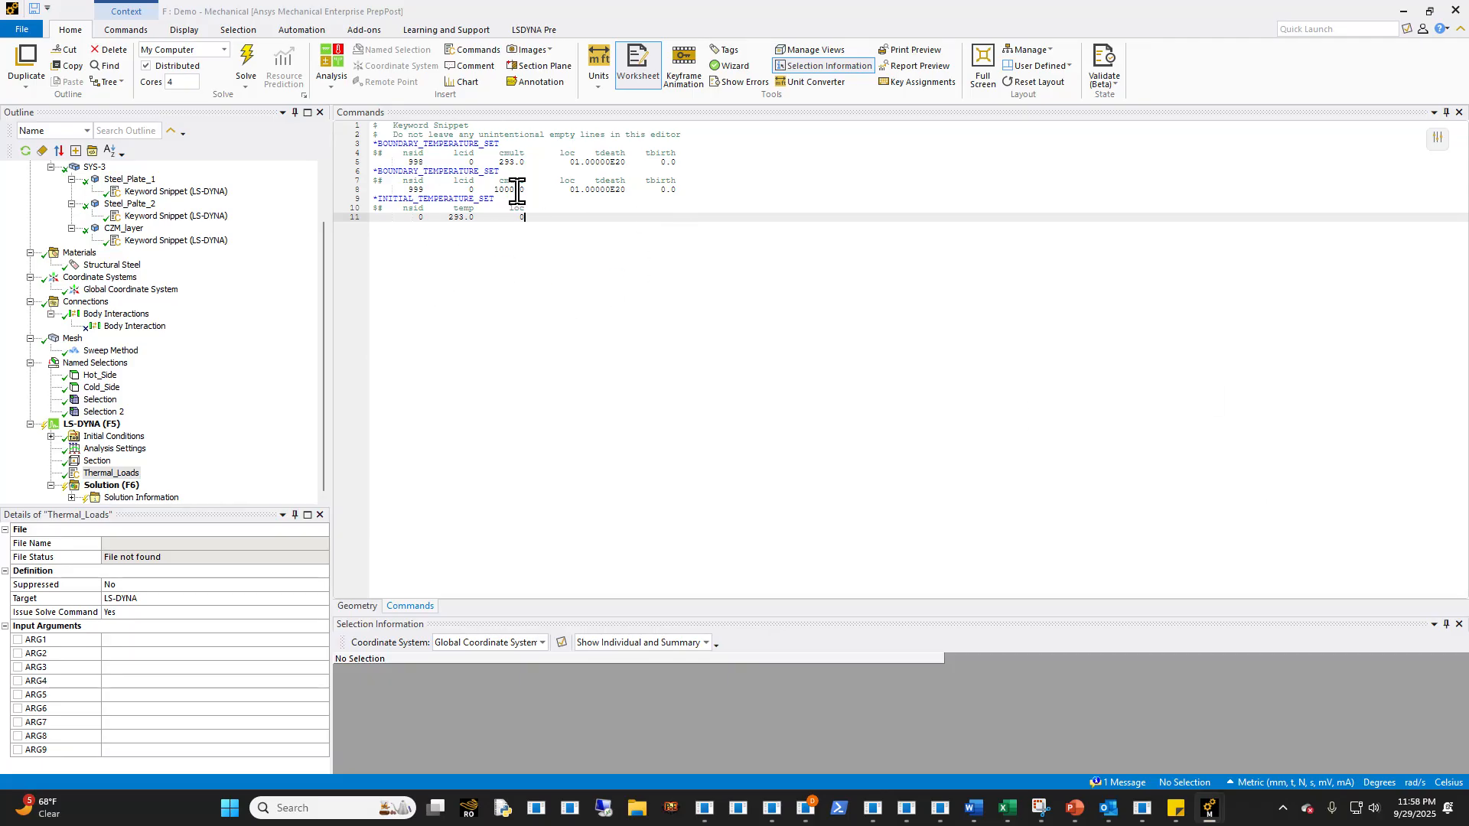
left_click(92, 424)
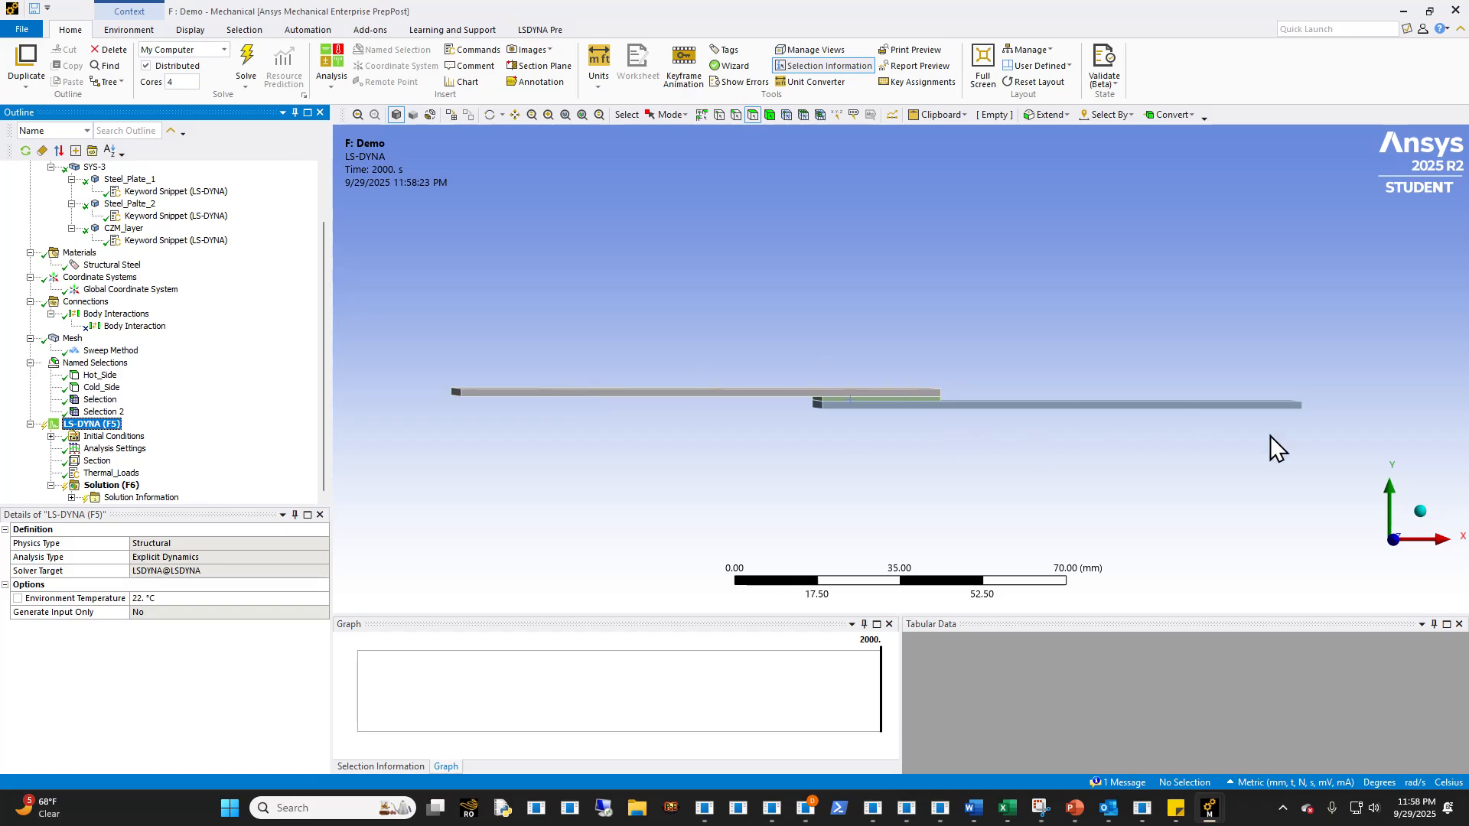
- Insert a new keyword snippet under the LS-DYNA analysis
left_click(132, 472)
left_click(90, 426)
right_click(89, 426)
mouse_move(177, 432)
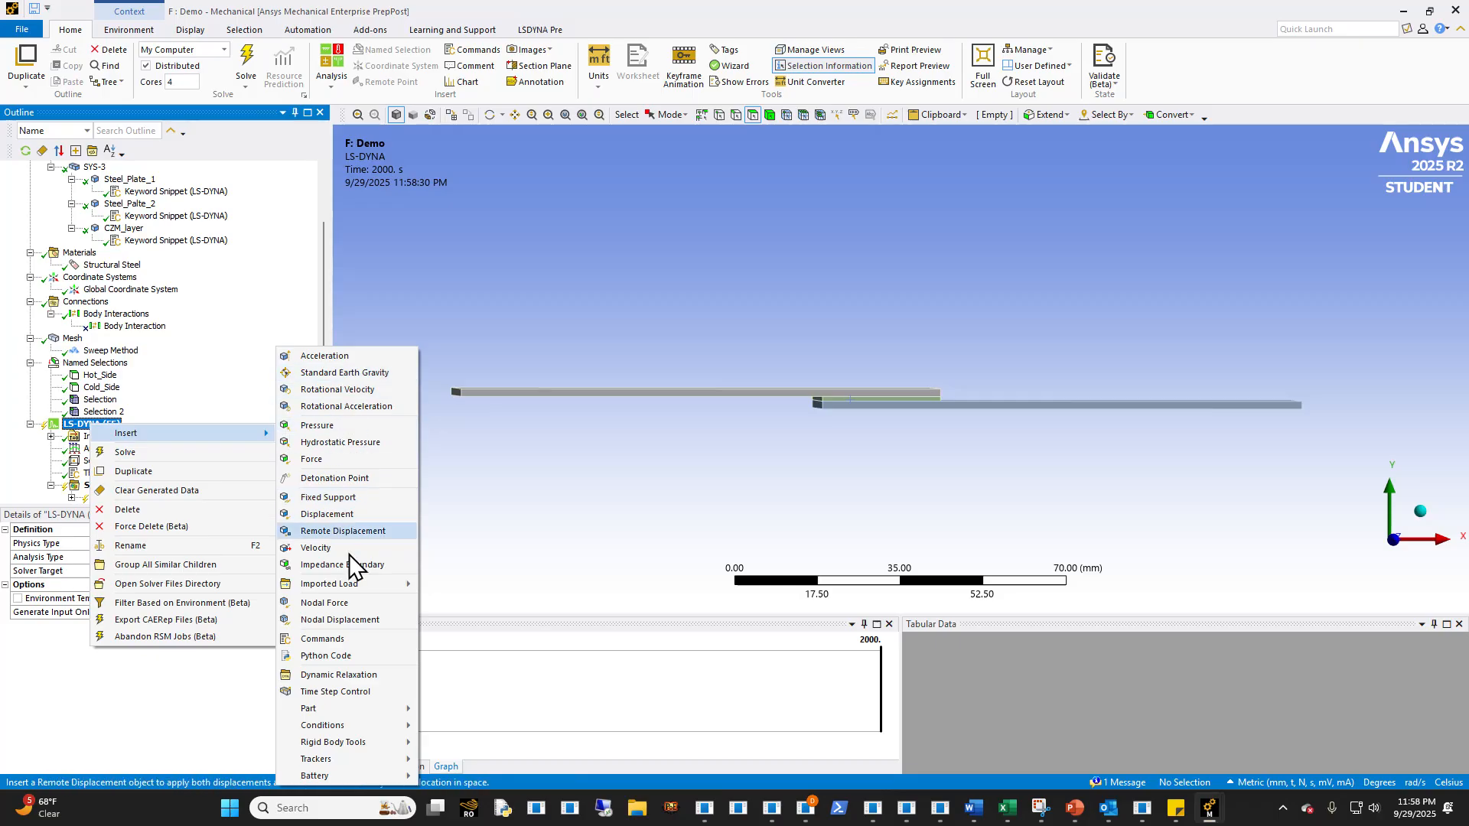
mouse_move(269, 432)
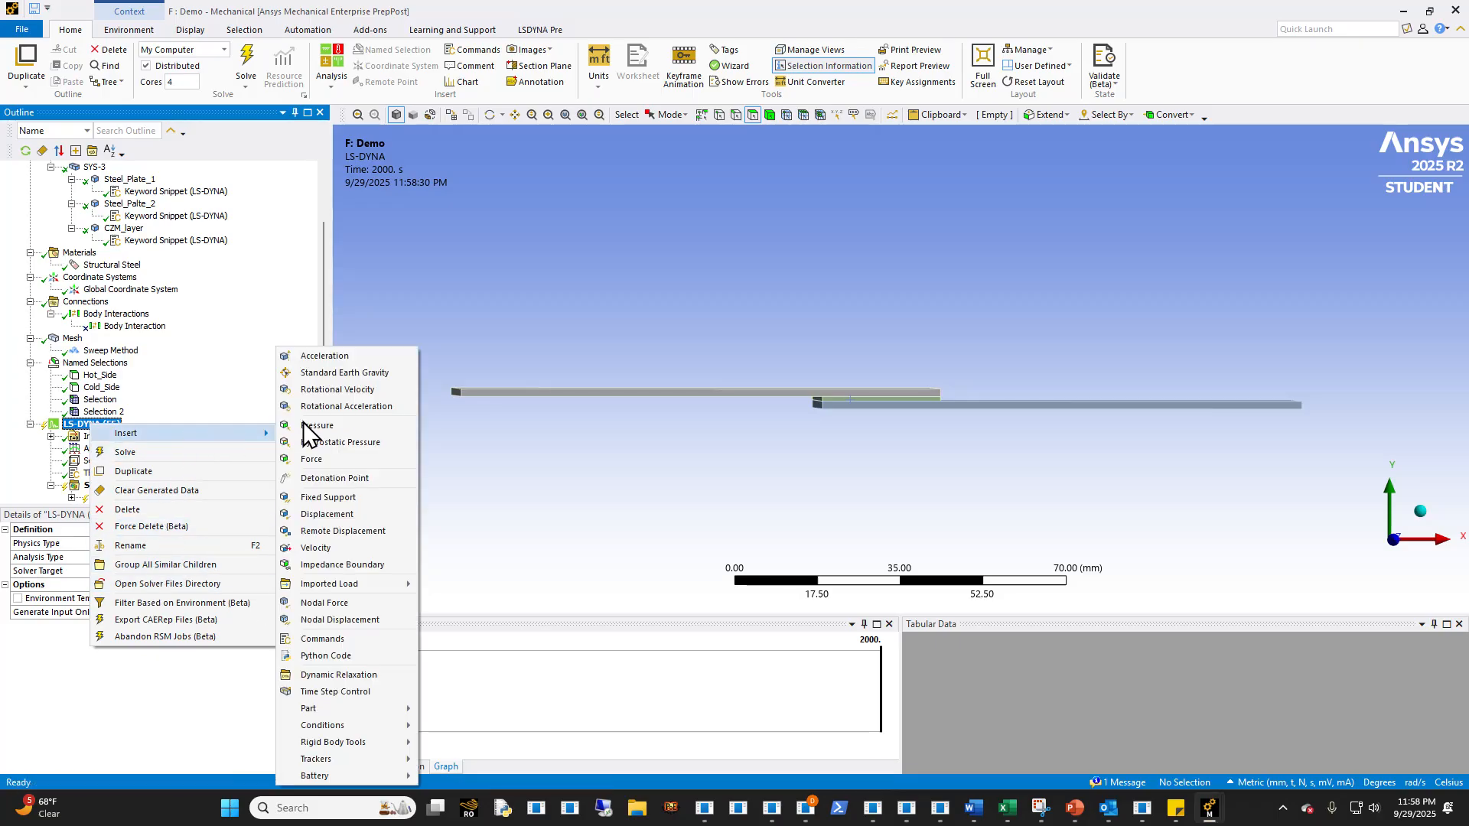
left_click(354, 638)
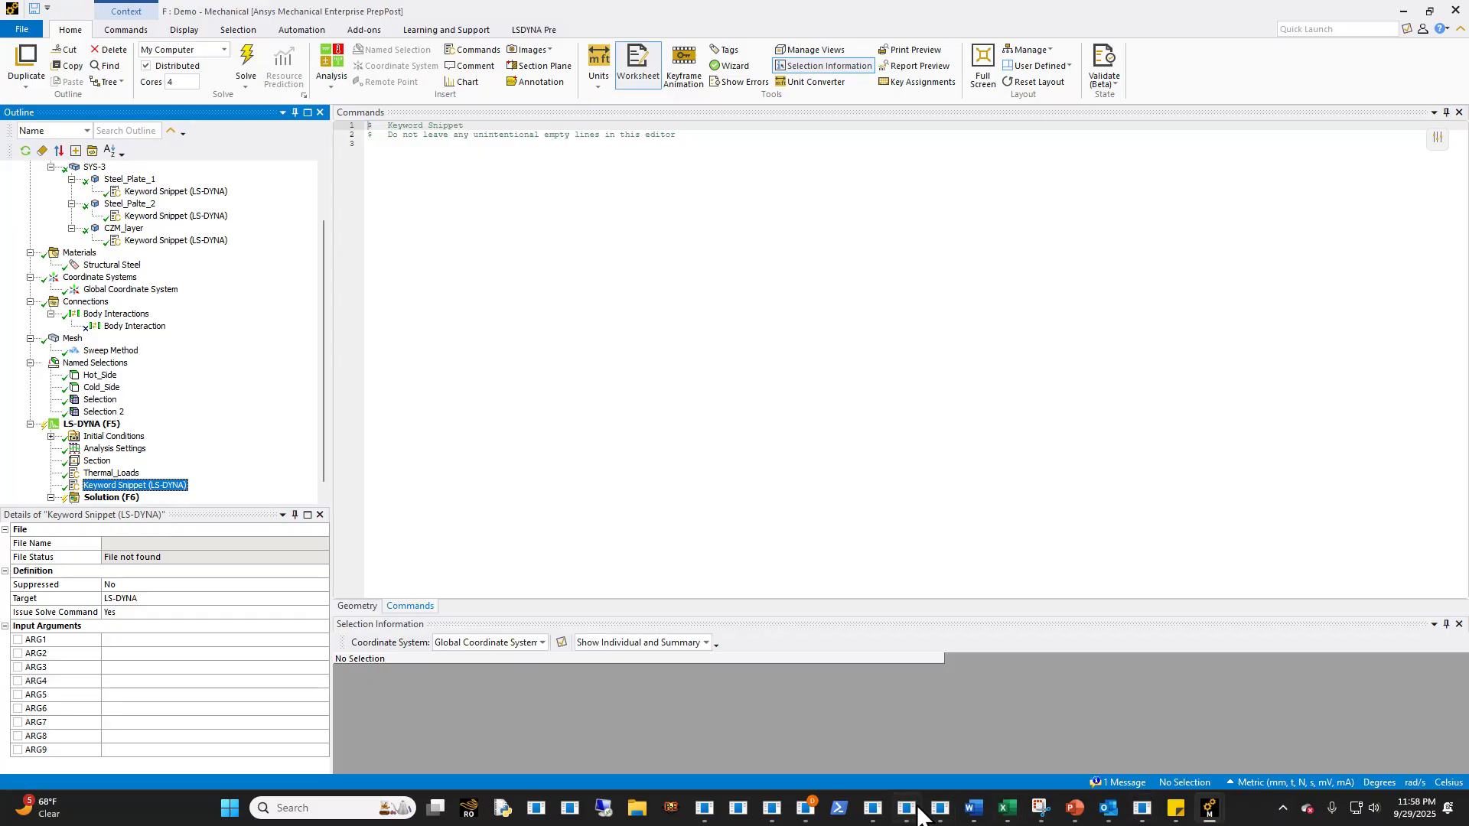
- Switch to Visual Studio Code and examine the *PART cards, especially the CZM part, in mechstep.k
left_click(941, 808)
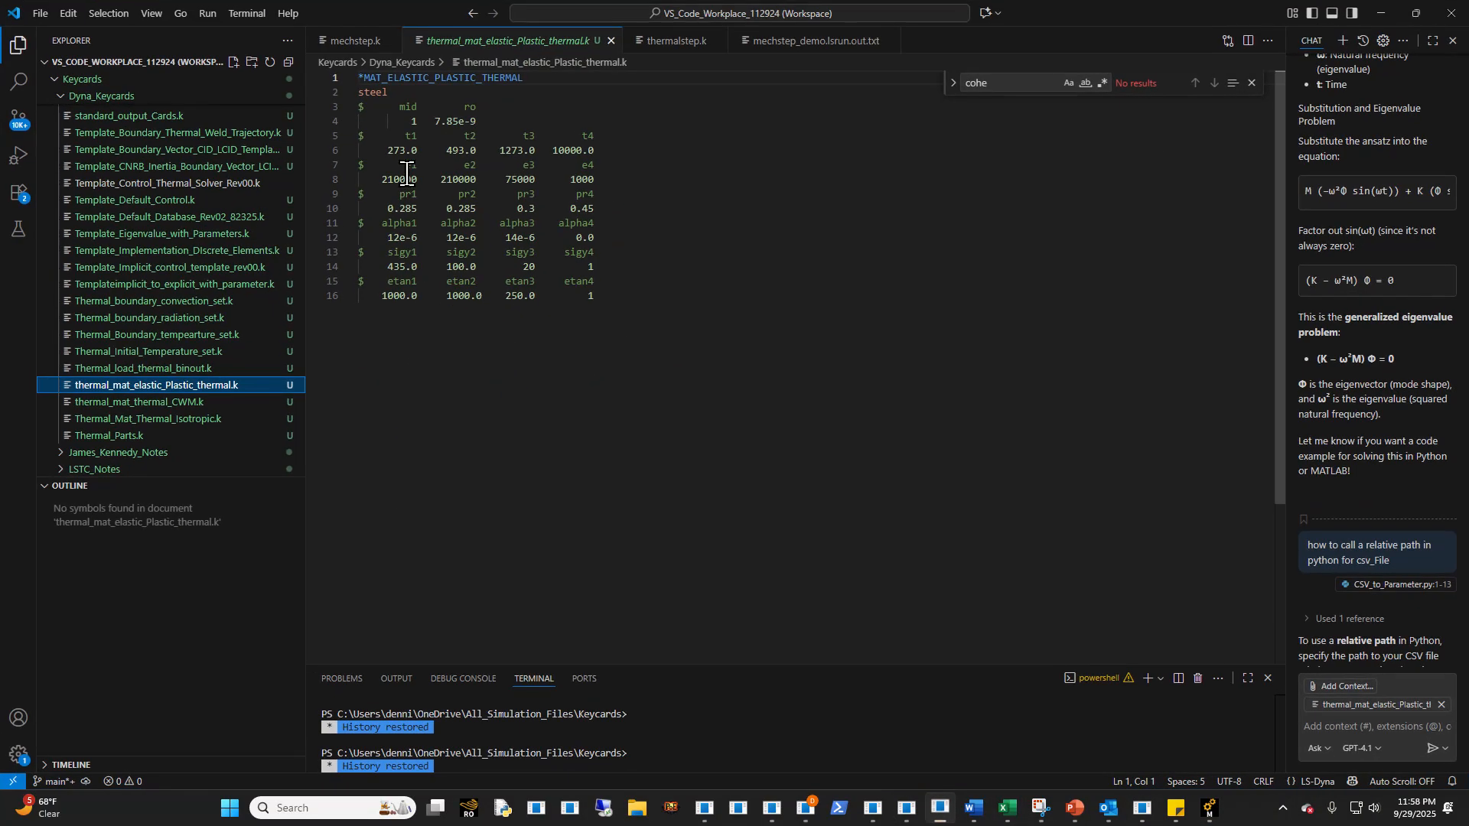
left_click(336, 42)
scroll(475, 199, "up", 6)
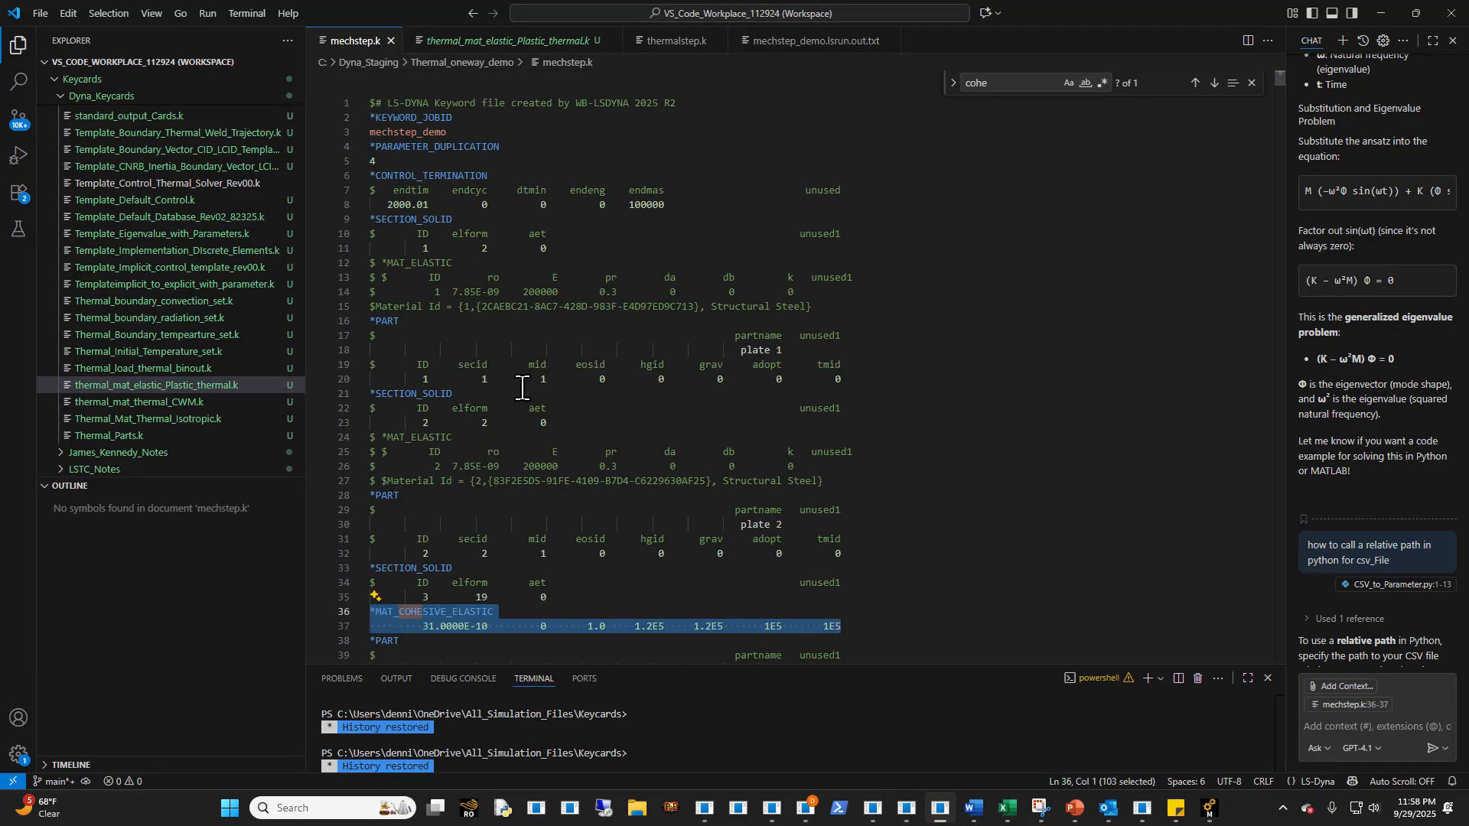
scroll(536, 444, "down", 4)
left_click(546, 465)
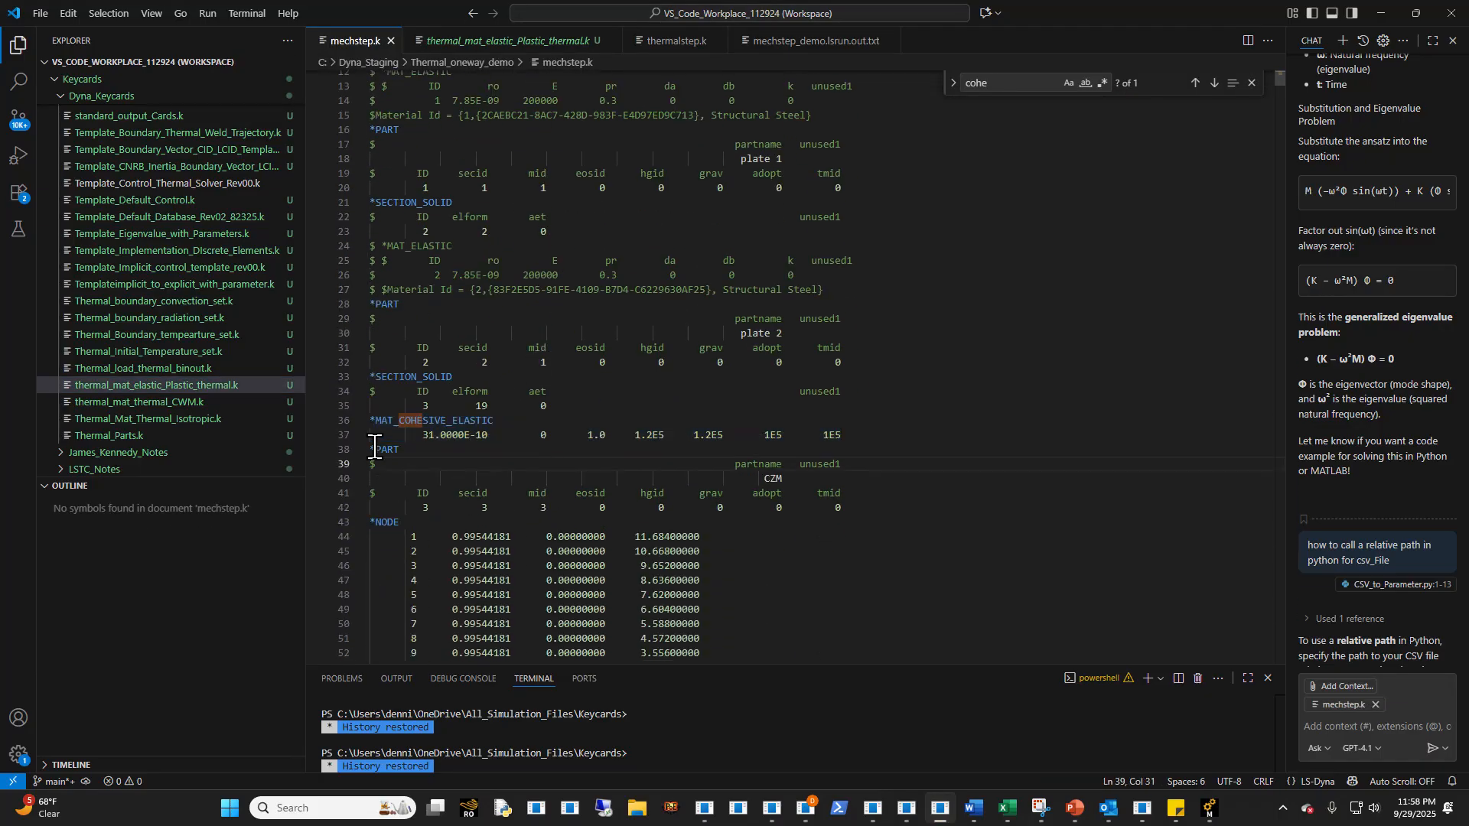
left_click_drag(370, 449, 770, 496)
left_click(845, 509)
left_click(820, 496, "shift")
left_click_drag(850, 525, 823, 499)
left_click(865, 522)
left_click(1379, 12)
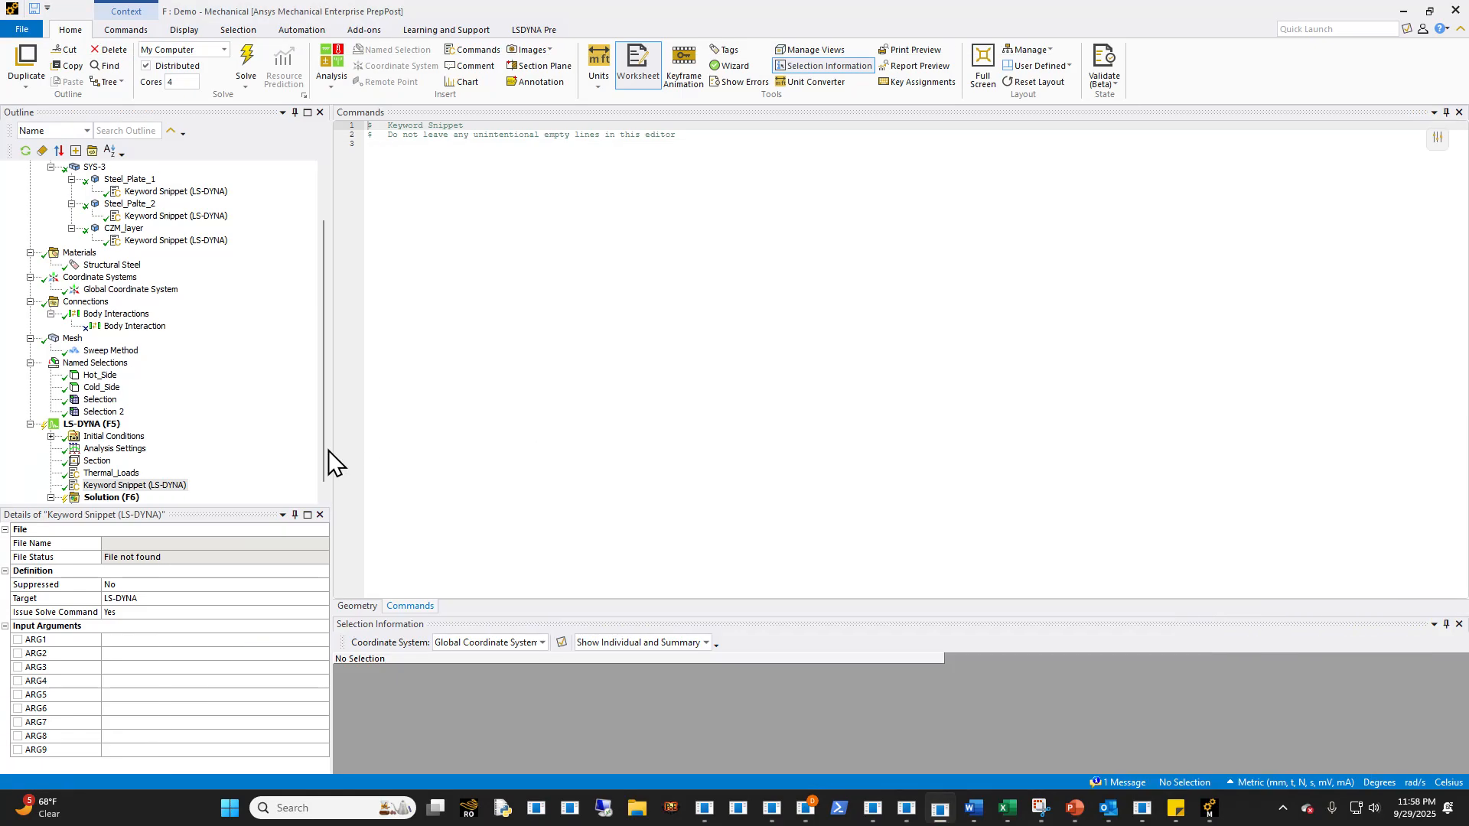
- Rename the new keyword snippet as Thermal_Mat and paste in a *MAT_THERMAL_ISOTROPIC card with tmid 2 and hc 9.000000E8
left_click(170, 490)
left_click(167, 488)
type("Thermal_Mat")
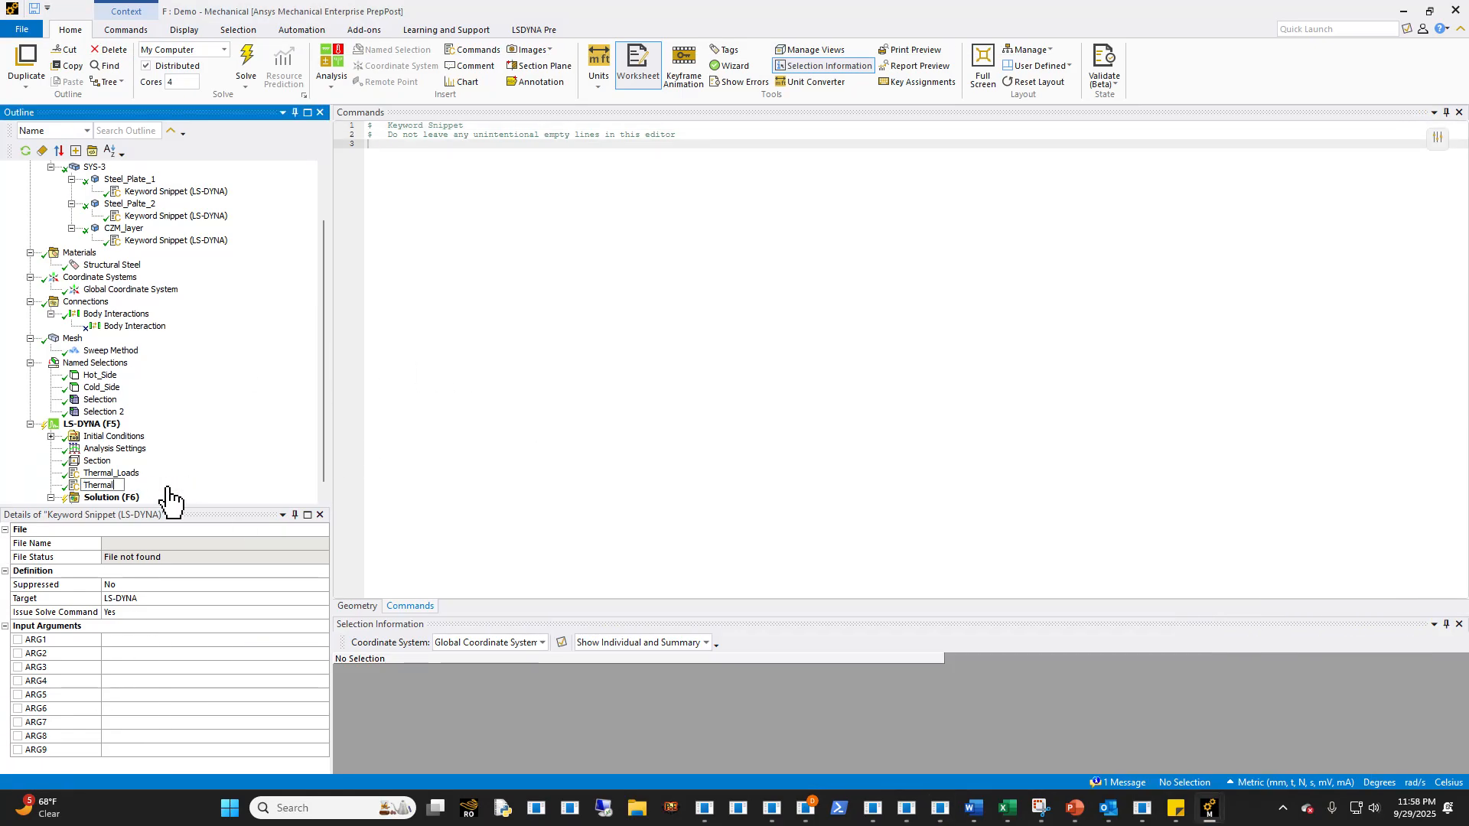
key("Return")
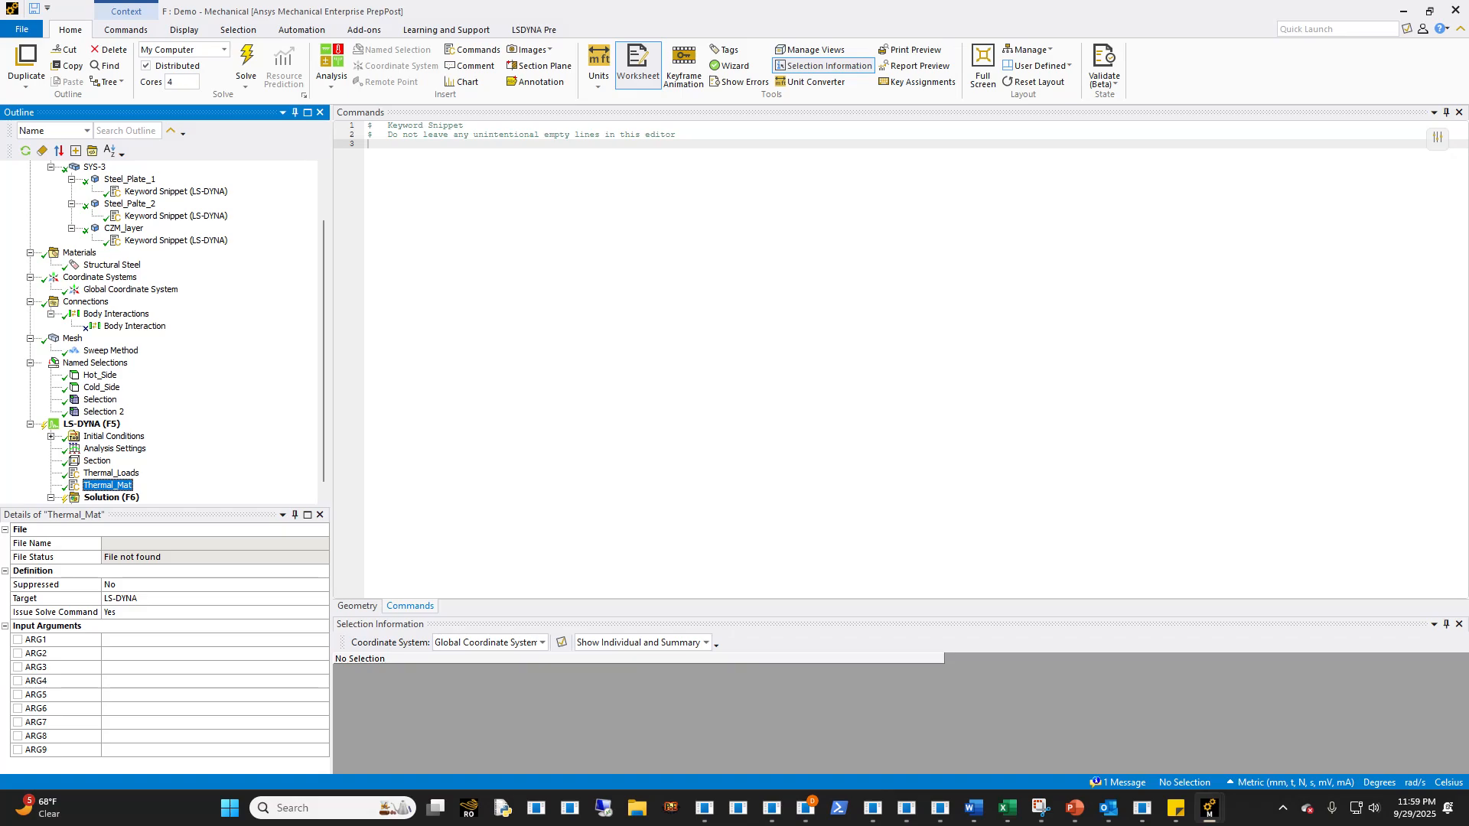
left_click(370, 145)
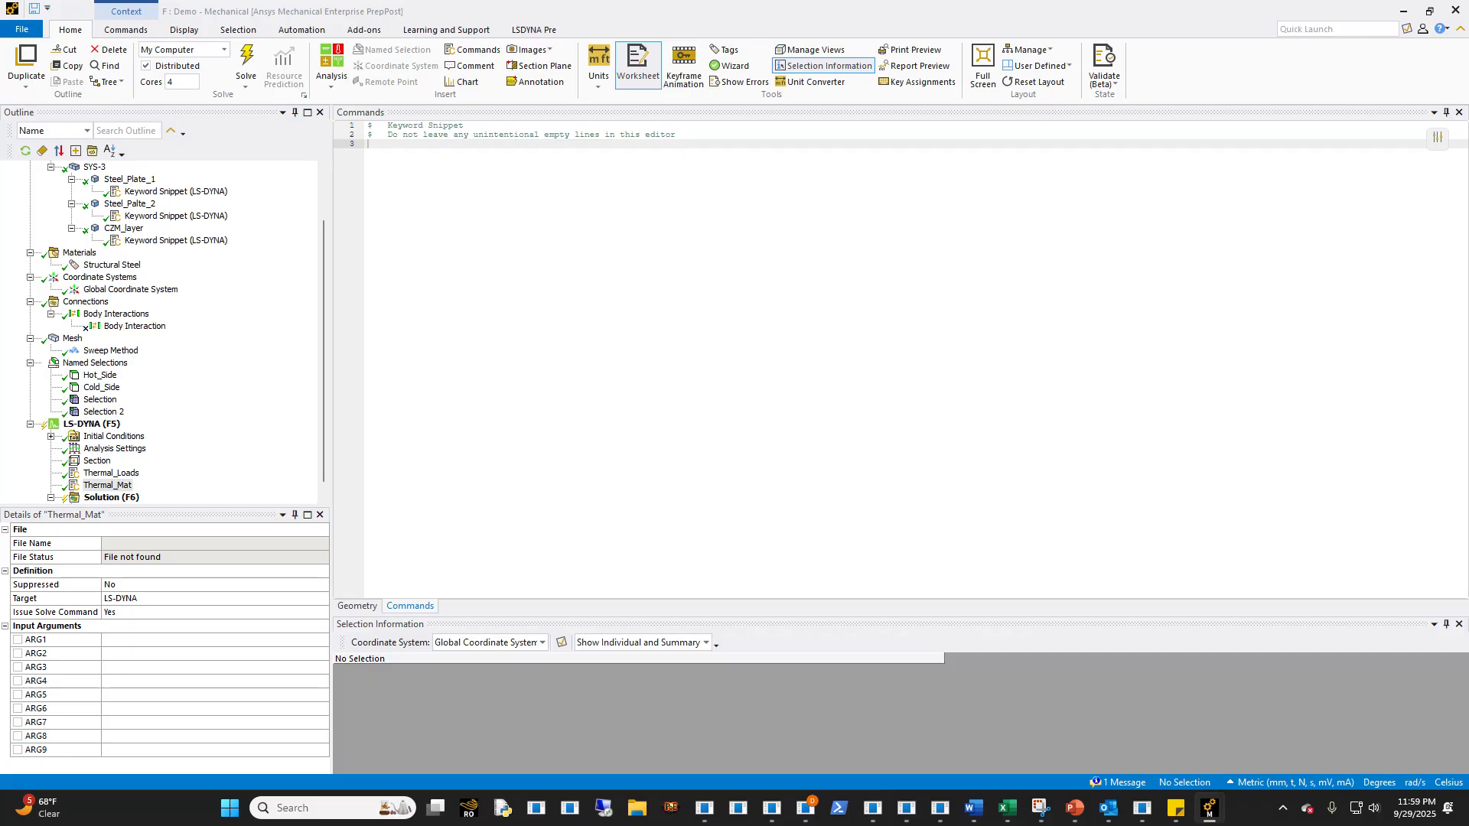
type("*MAT_THERMAL_ISOTROPIC $#    tmid        ro     tgrlc    tgmult      tlat      hlat          2   2.40E-9       0.0       0.0       0.0       0.0 $#      hc        tc 9.000000E8      0.04")
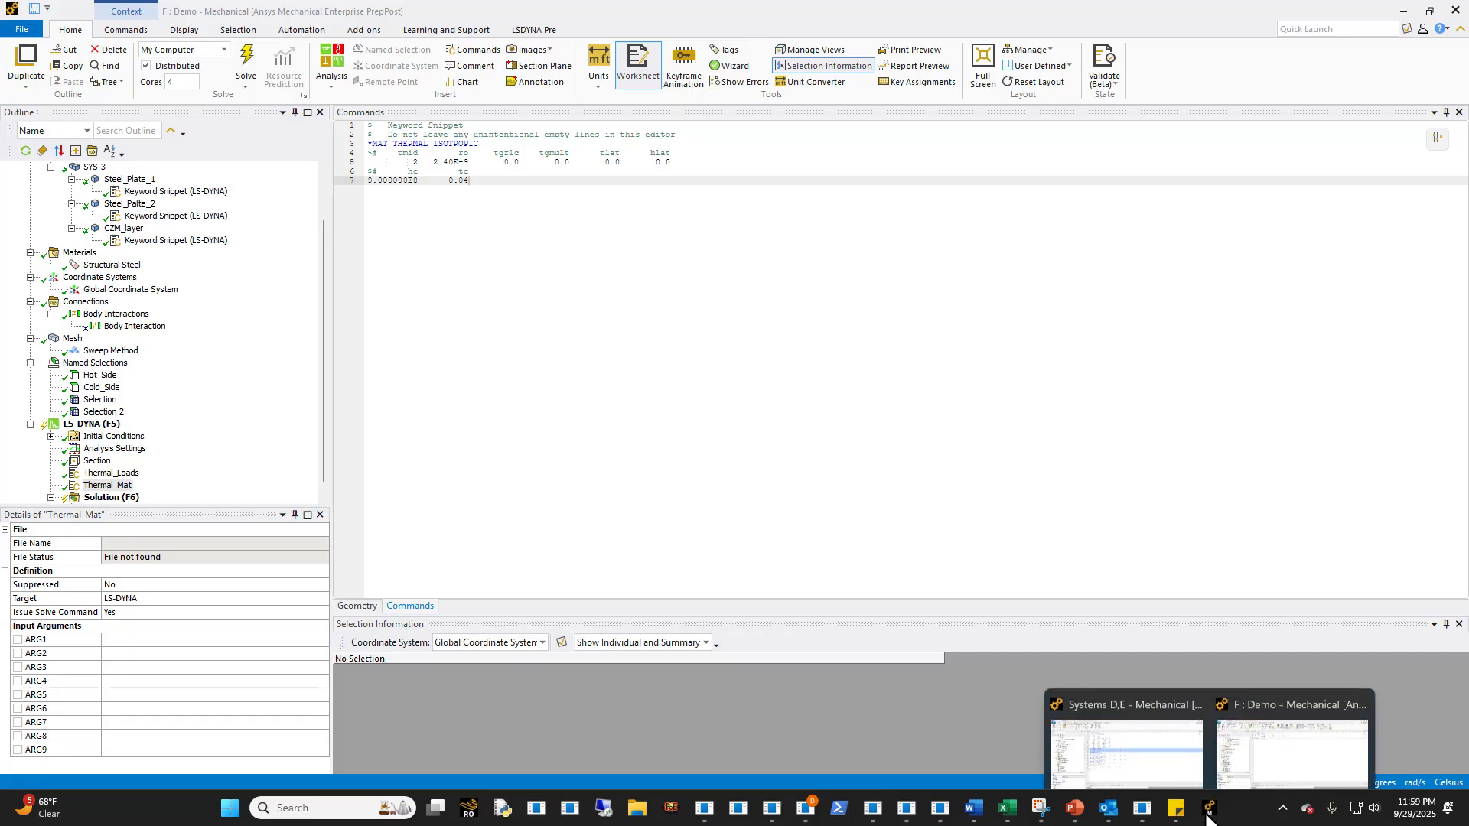
- Switch to Visual Studio Code, open thermalstep.k and search it for "mat_thermal" to check the thermal material card
left_click(941, 817)
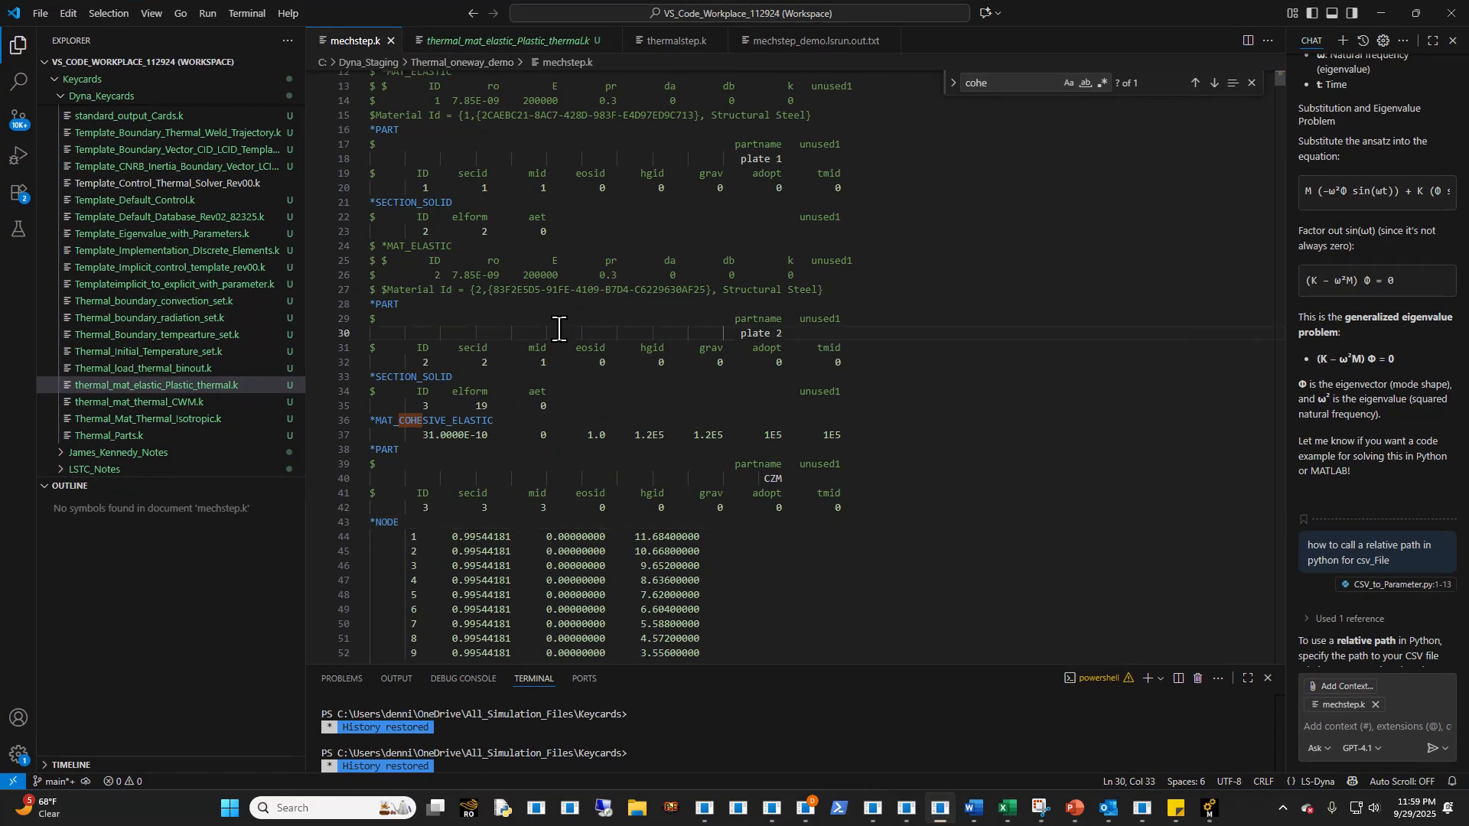
left_click(658, 41)
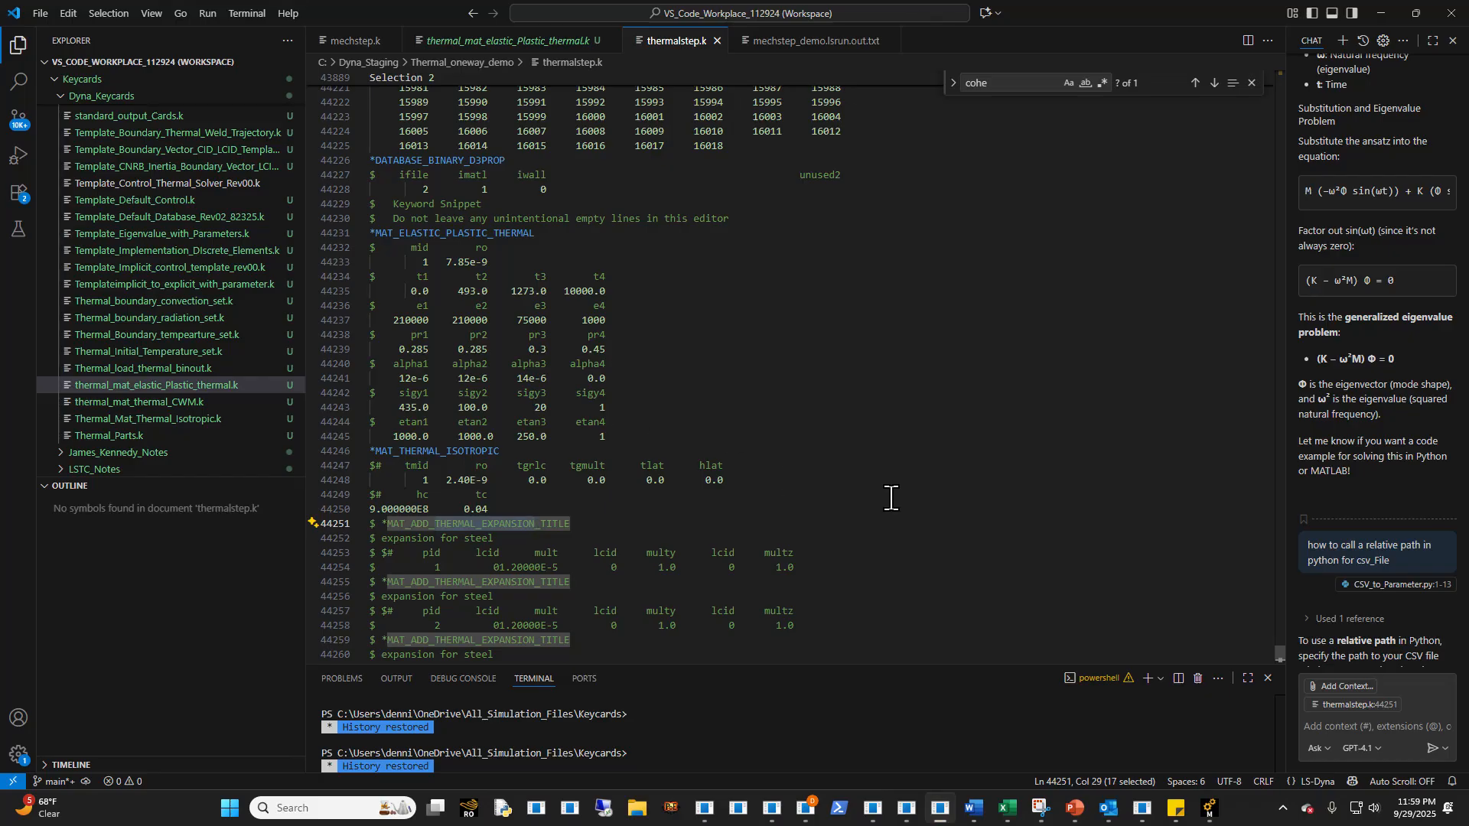
left_click_drag(1276, 658, 1264, 47)
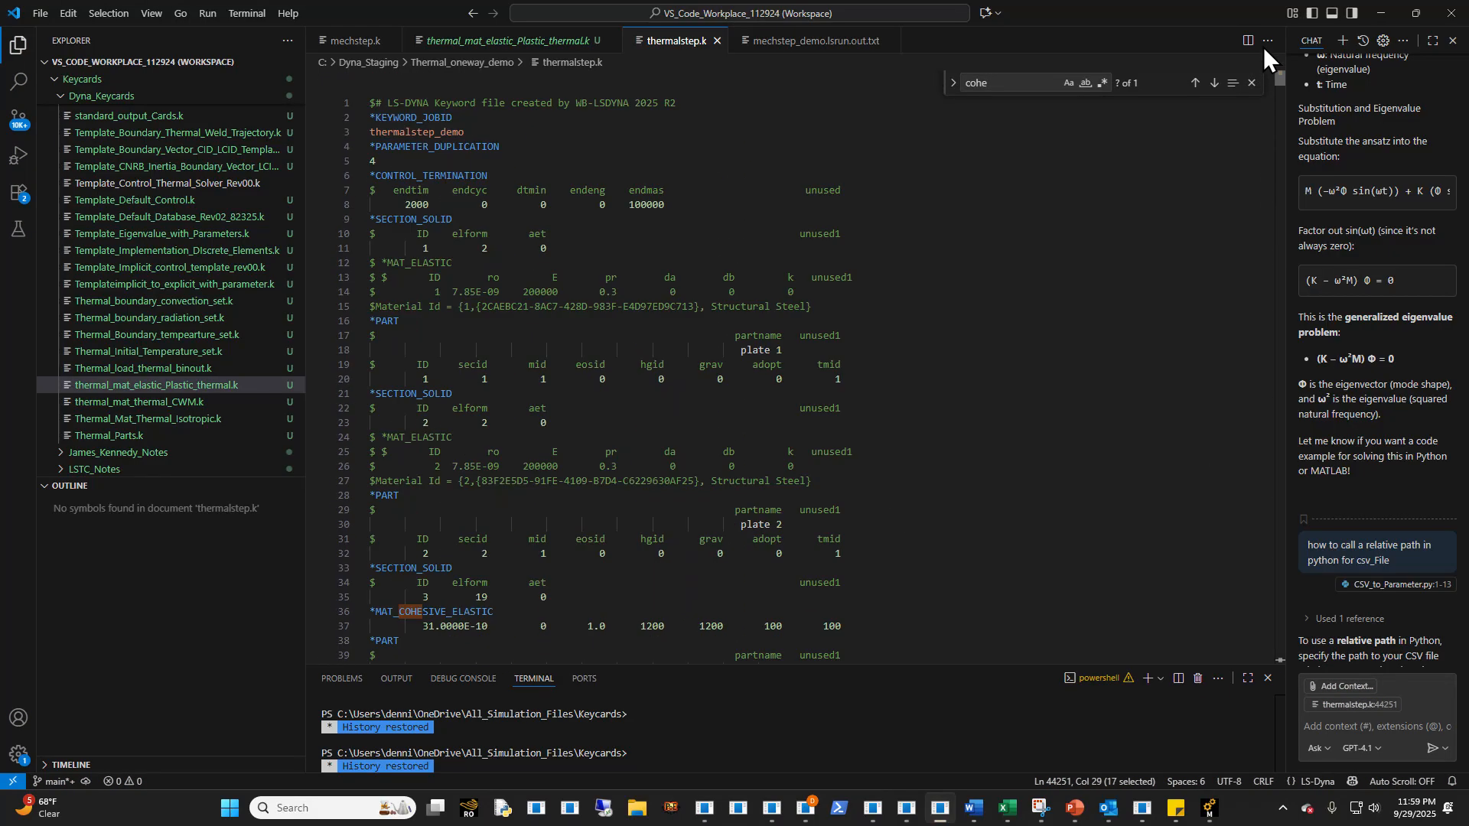
scroll(915, 360, "down", 1)
left_click(896, 385)
key("ctrl+f")
type("mat_thermal")
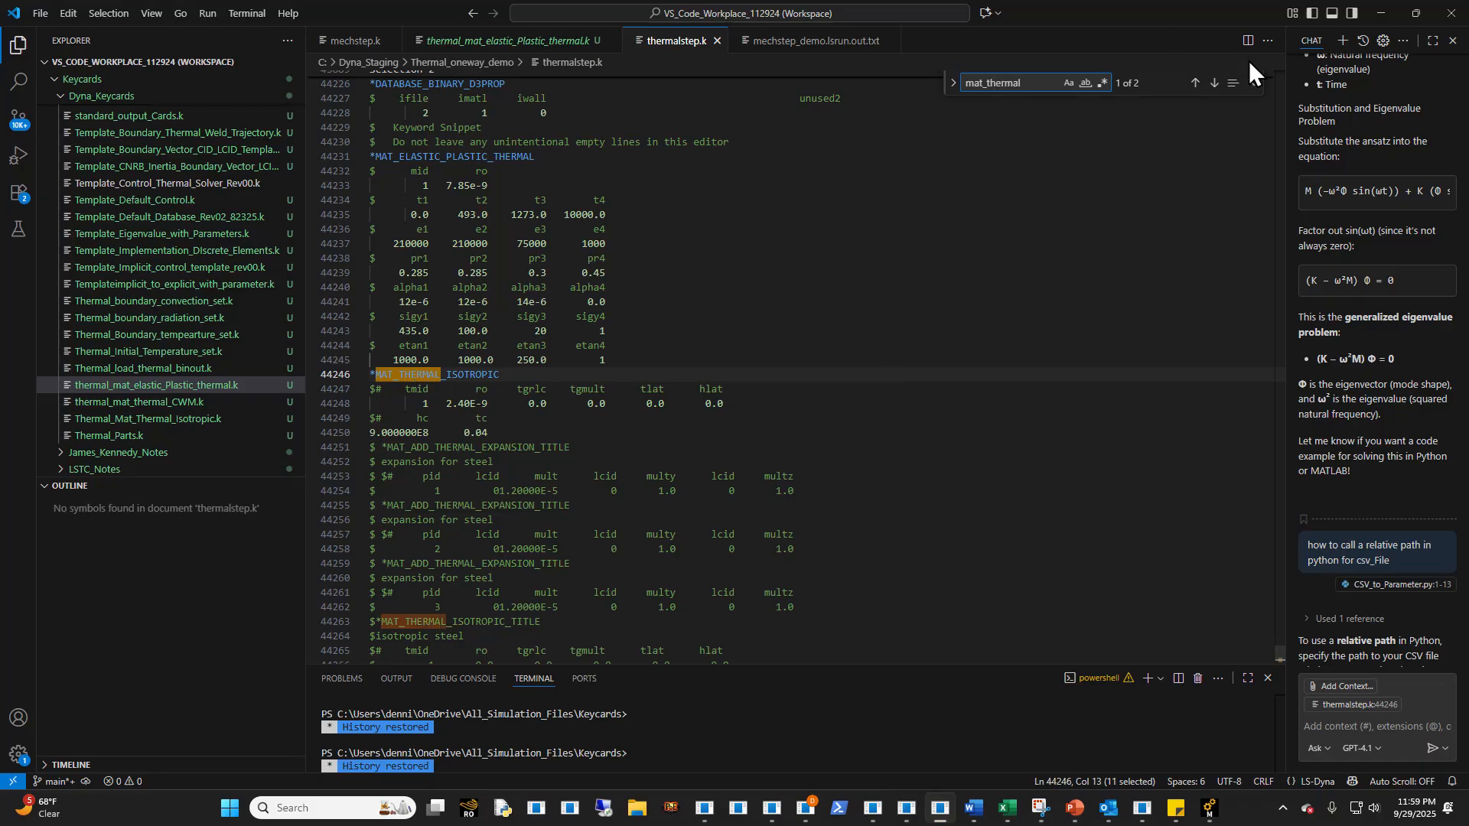
- Switch back to Ansys Mechanical and set tmid to 1 in the *MAT_THERMAL_ISOTROPIC card of Thermal_Mat
left_click(1381, 16)
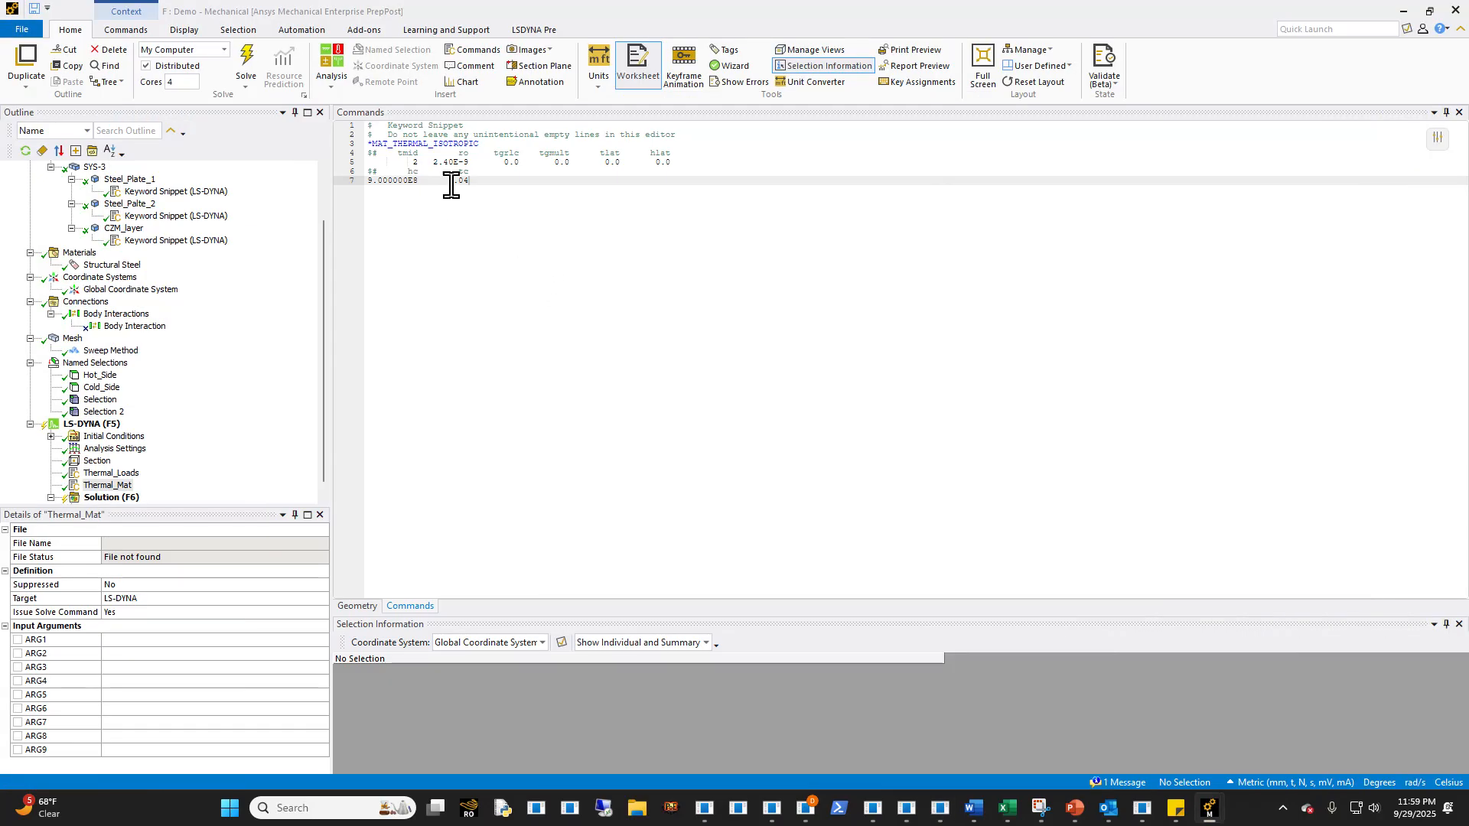
left_click(418, 162)
key("BackSpace")
type("1")
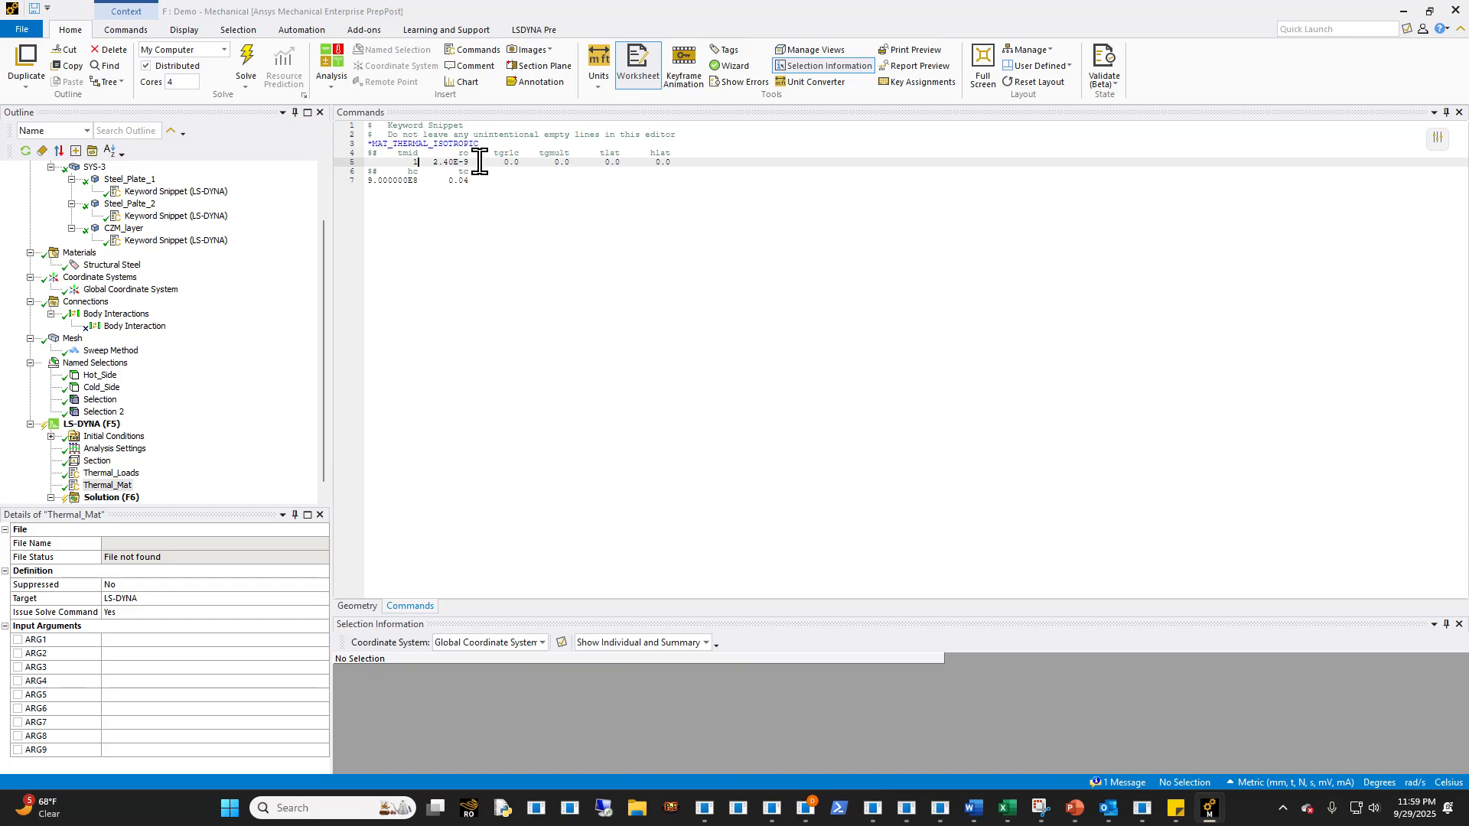
- Review the two steel plates and the CZM layer, plus the Thermal_Loads and Thermal_Mat snippets
left_click(131, 183)
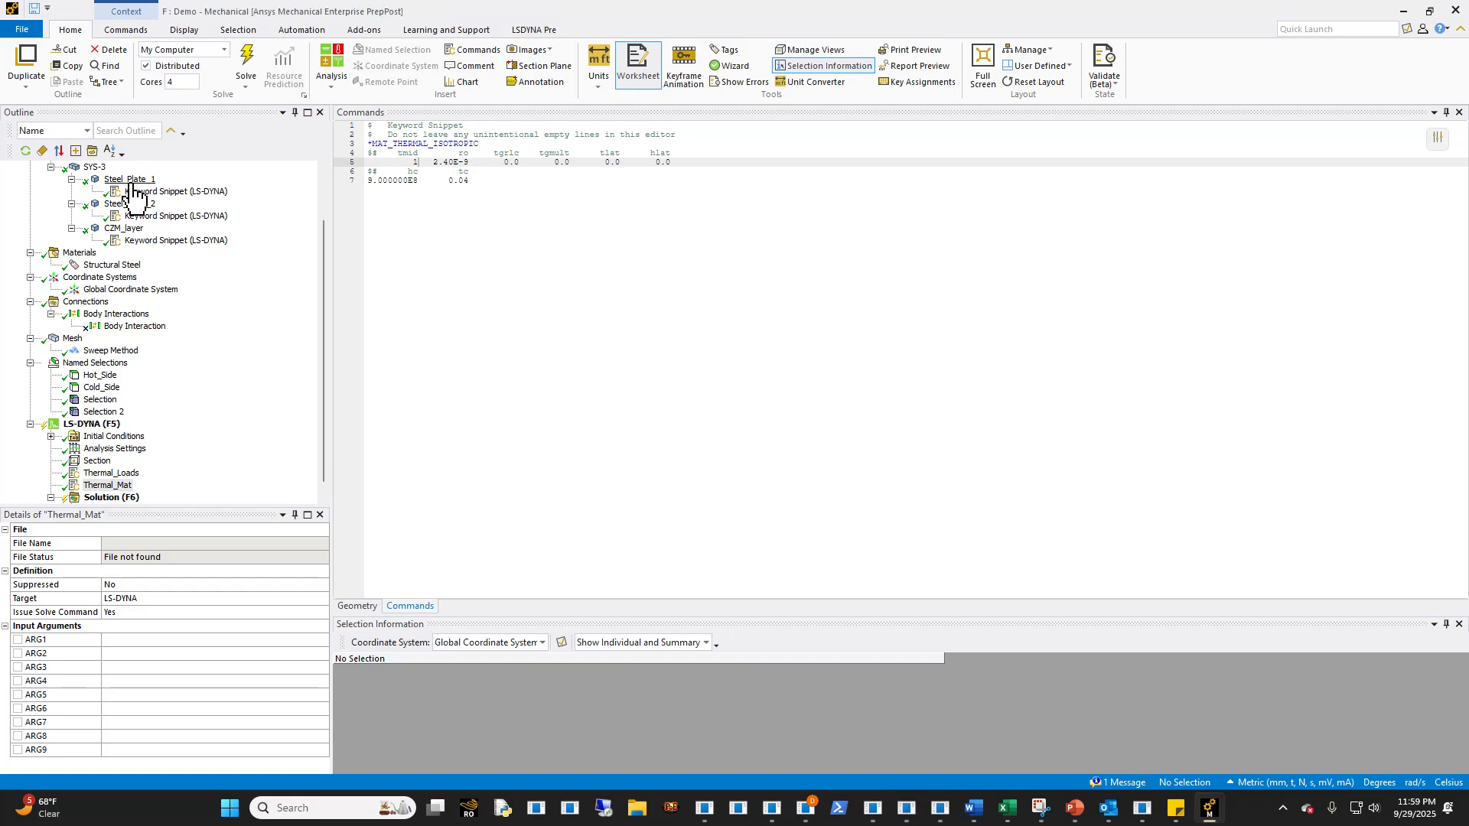
left_click(131, 203)
left_click(121, 228)
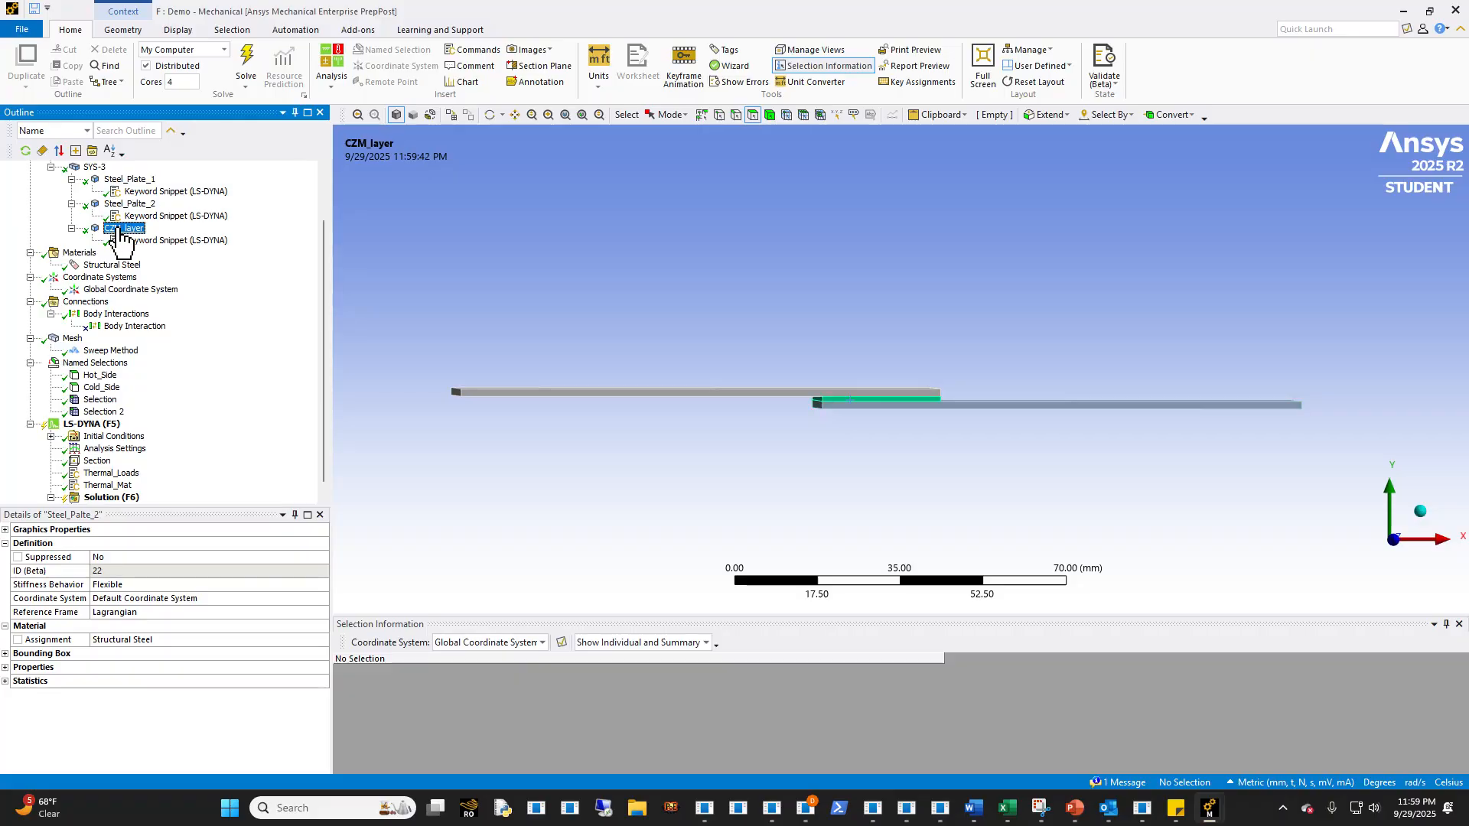
left_click(130, 485)
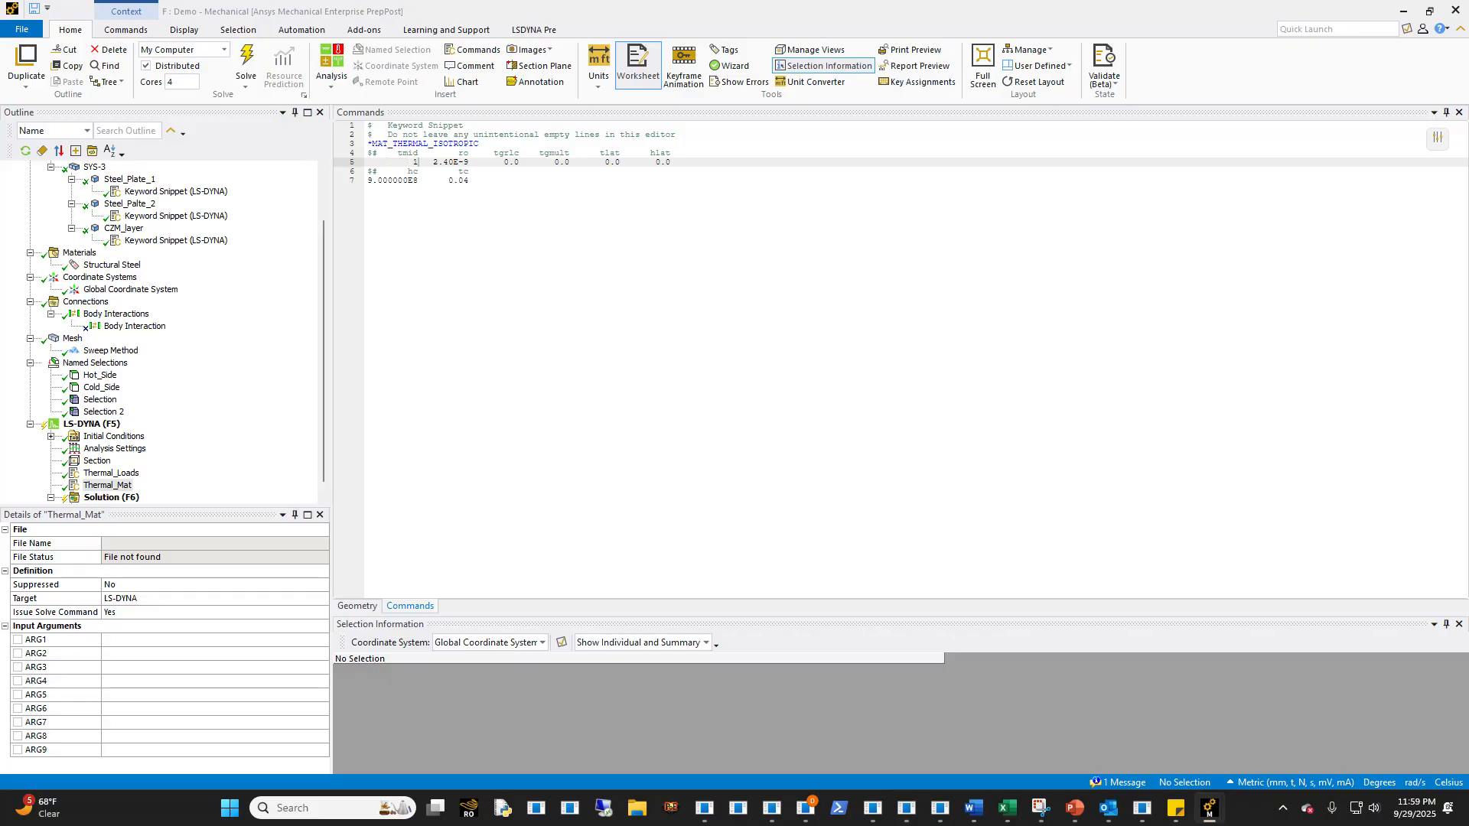
left_click(105, 474)
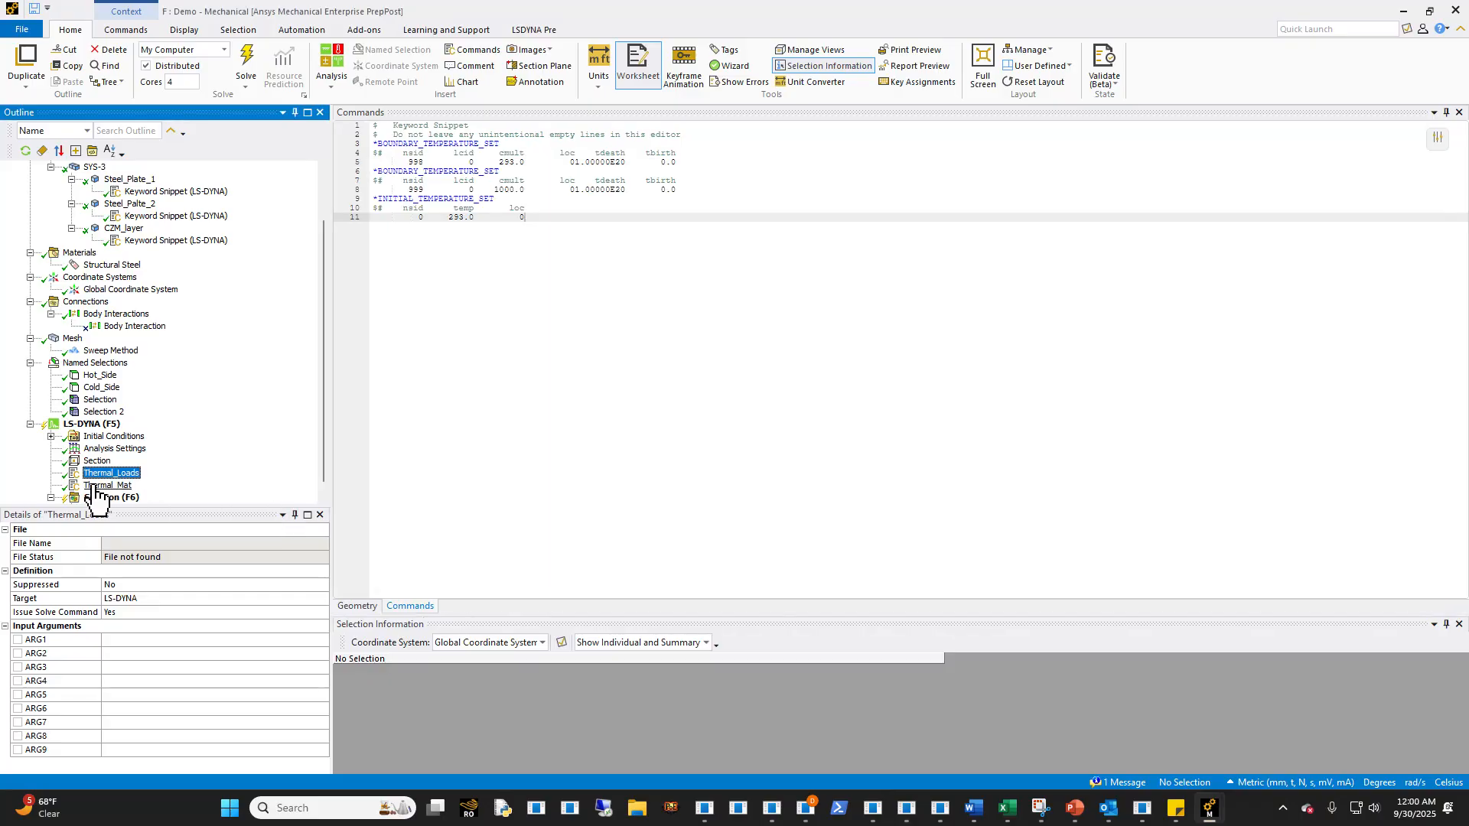
left_click(94, 487)
- Insert another keyword snippet under the LS-DYNA analysis
scroll(94, 487, "down", 1)
left_click(90, 411)
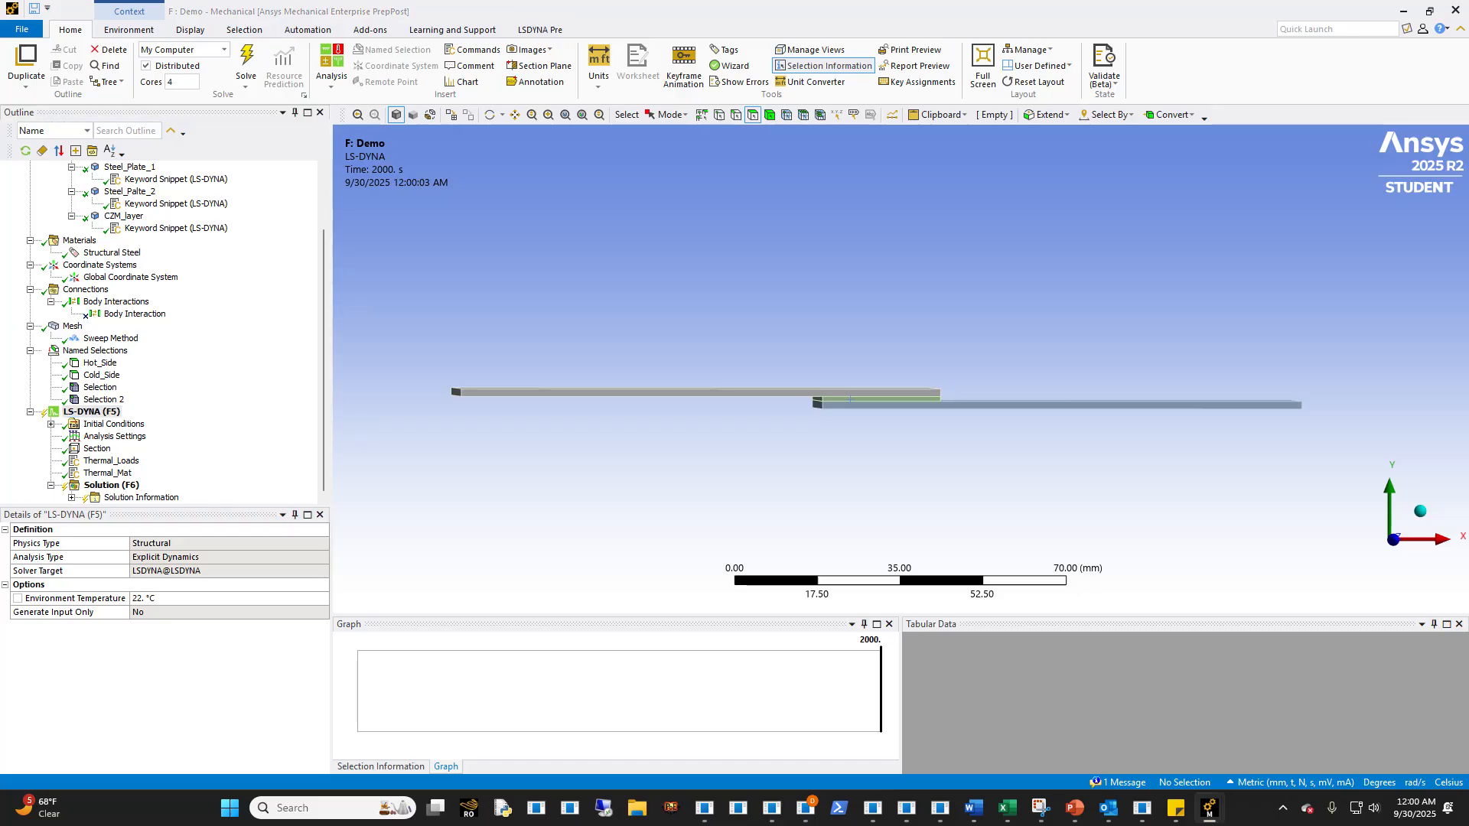
right_click(97, 414)
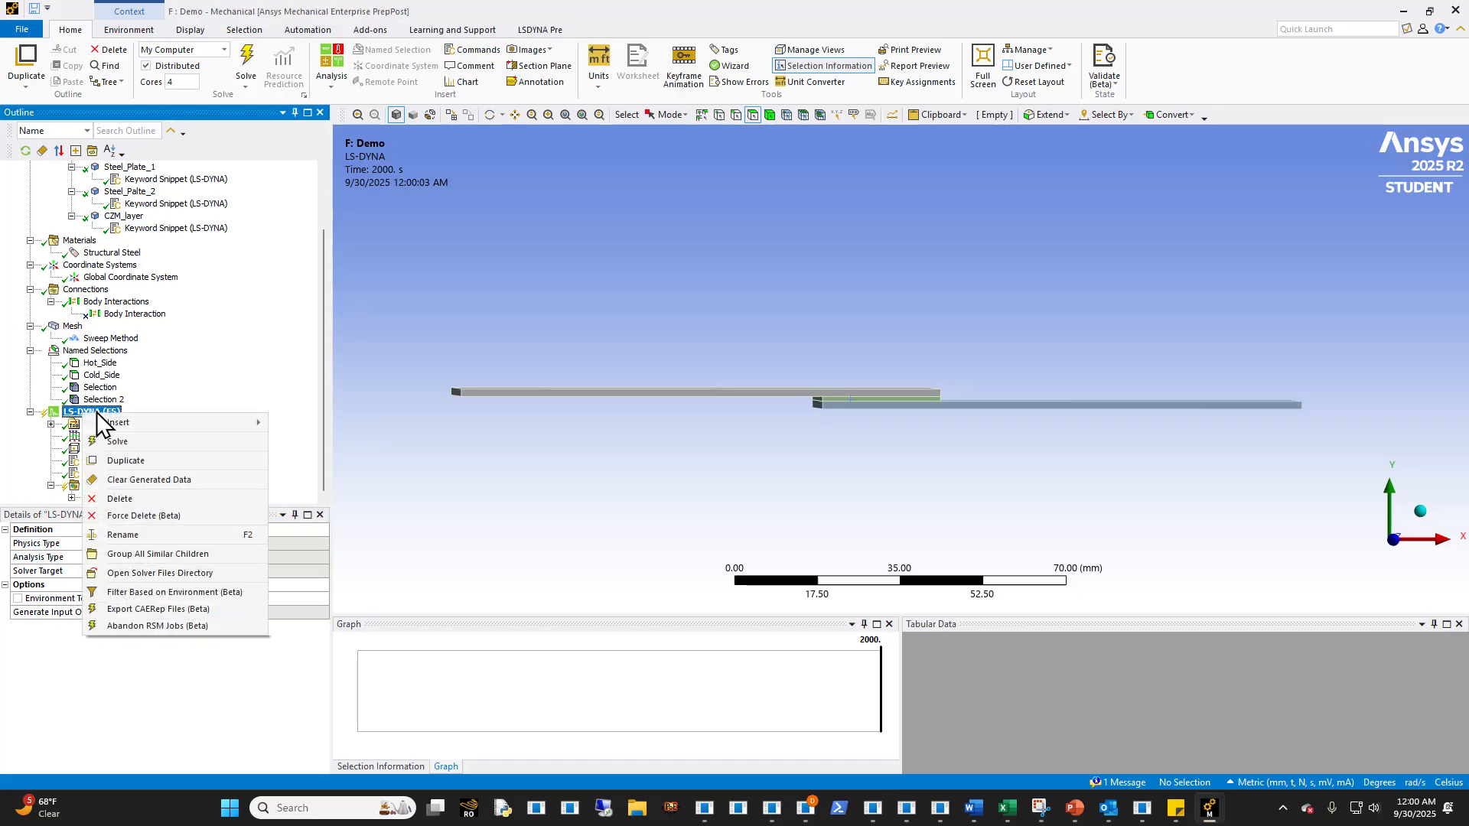
mouse_move(115, 424)
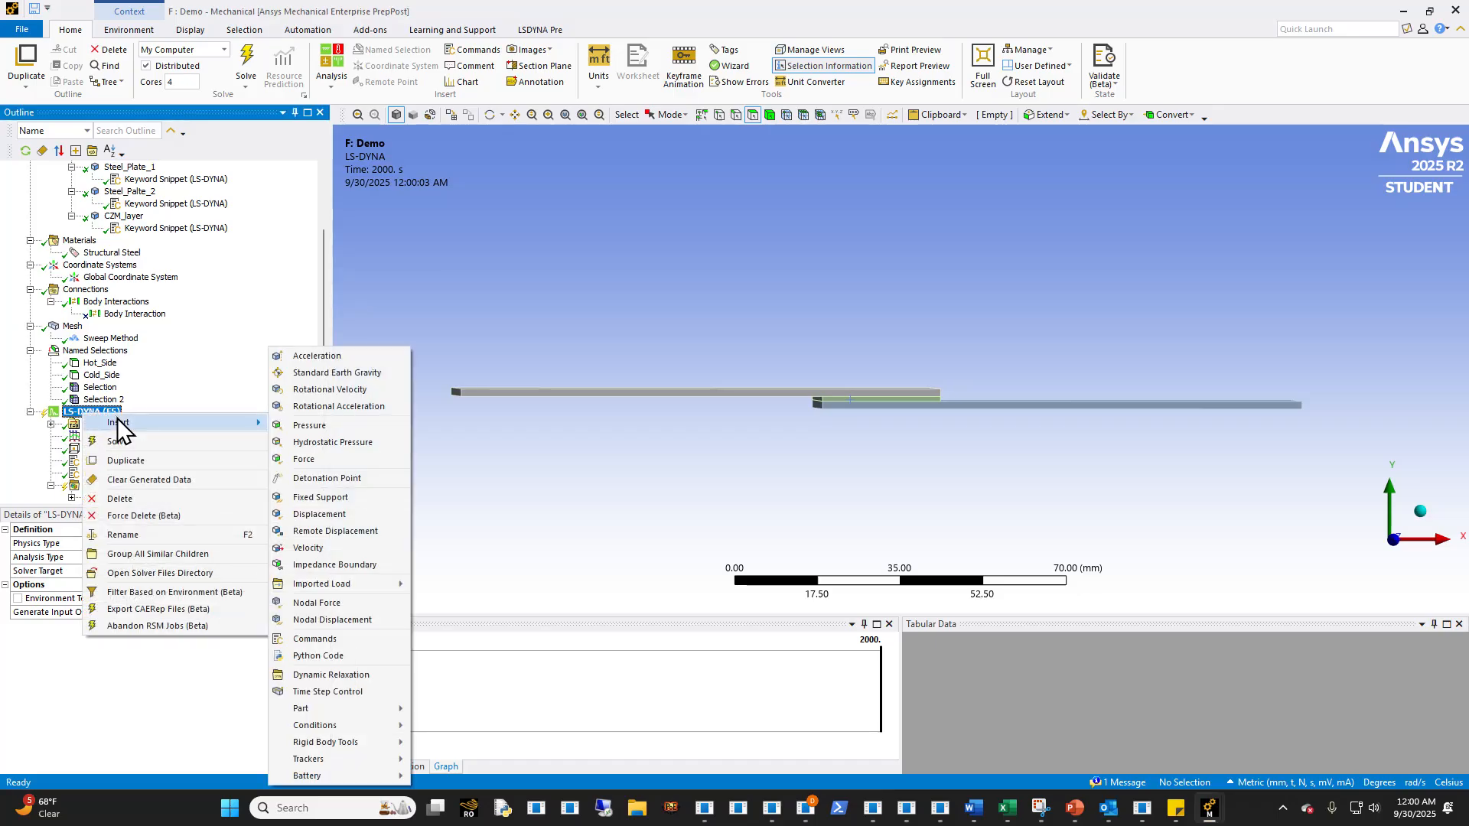
left_click(321, 639)
- Rename the new snippet as Thermal_Control and replace its contents with the *PARAMETER, *CONTROL_SOLUTION and thermal solver, nonlinear and timestep cards
type("Thermal_Control")
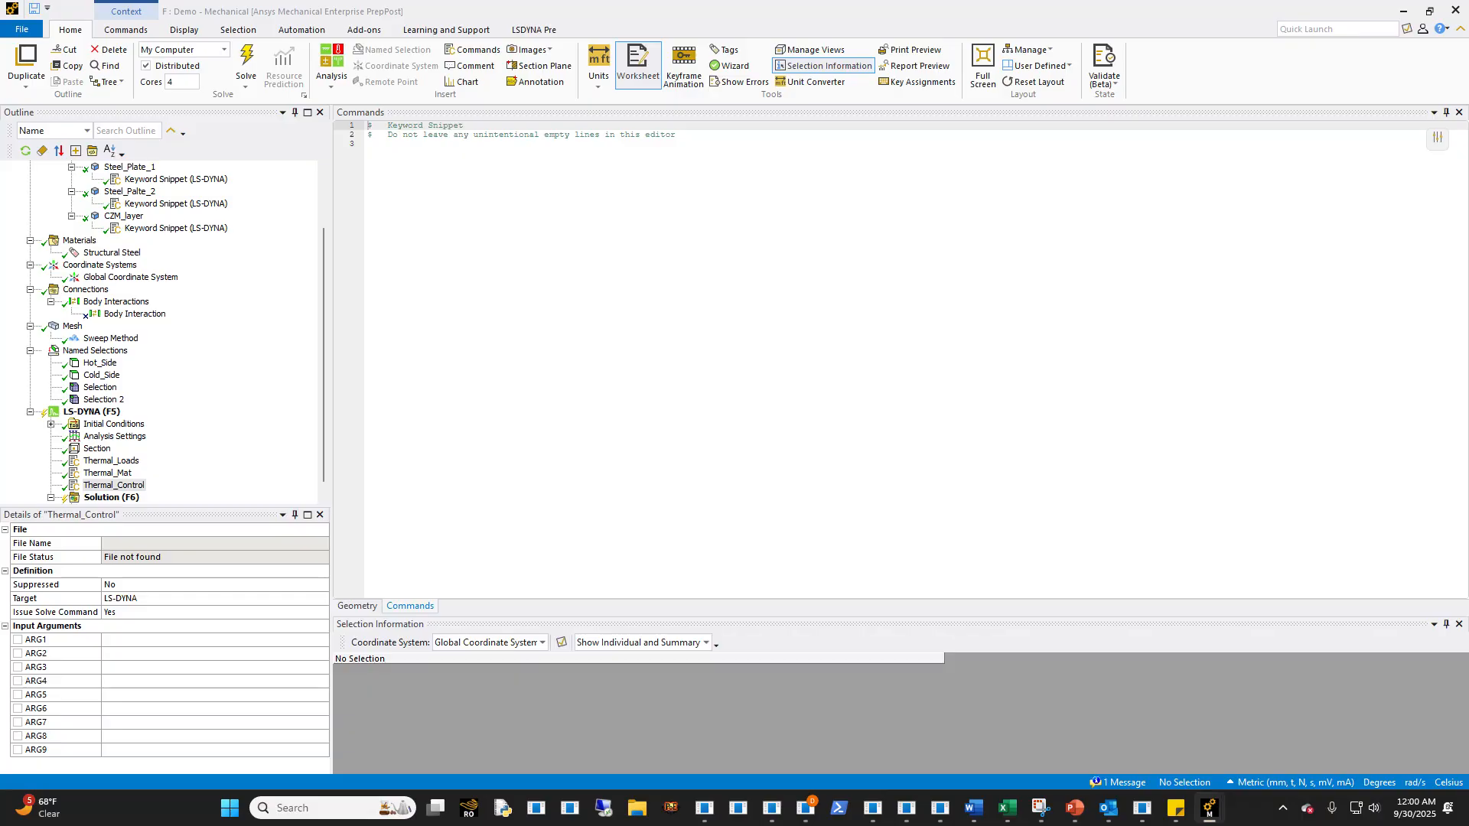
key("ctrl+a")
key("ctrl+v")
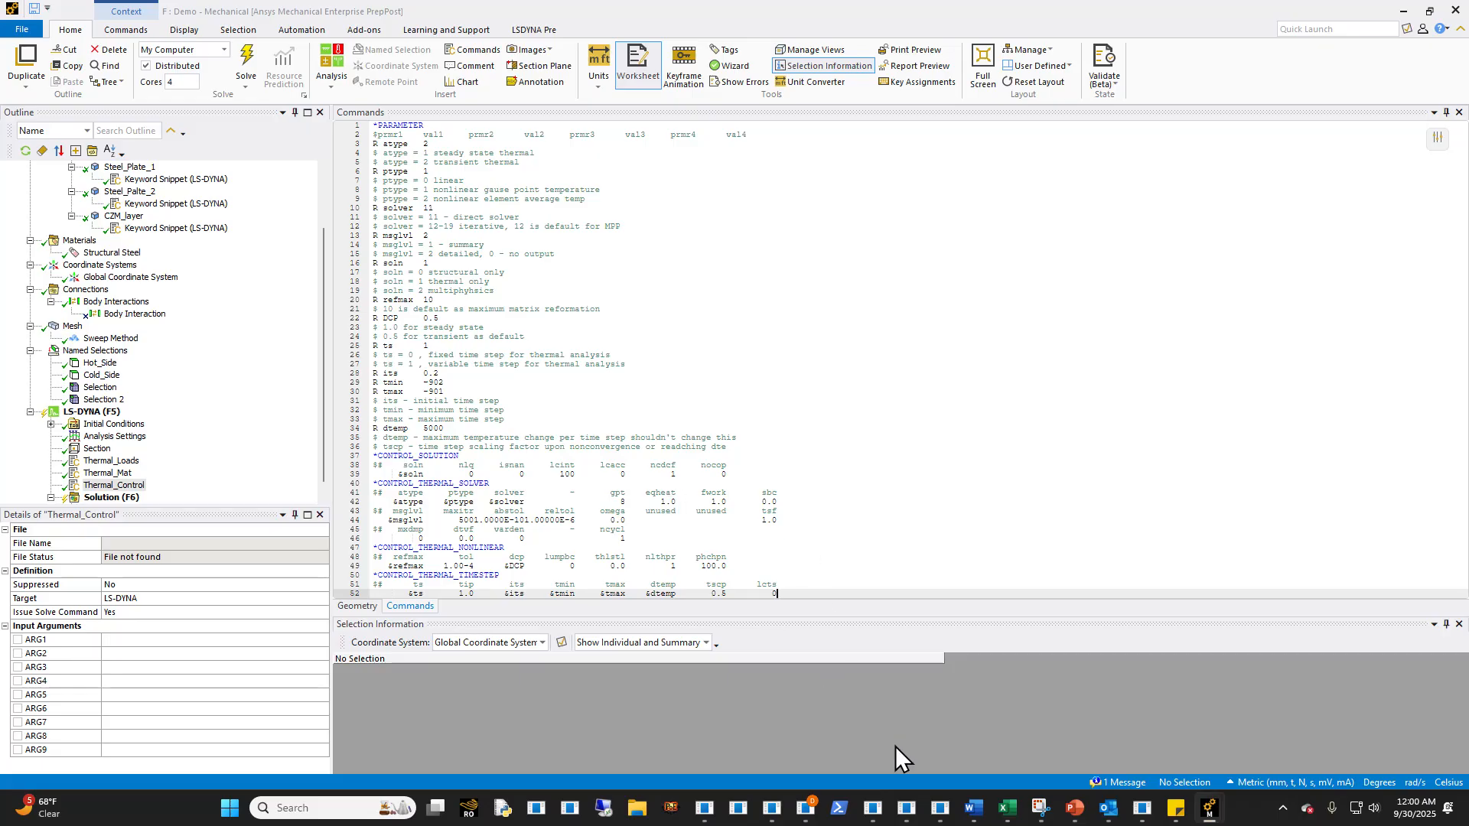
- Switch to Visual Studio Code and examine the parameter and control cards in Template_Control_Thermal_Solver_Rev00.k
left_click(941, 811)
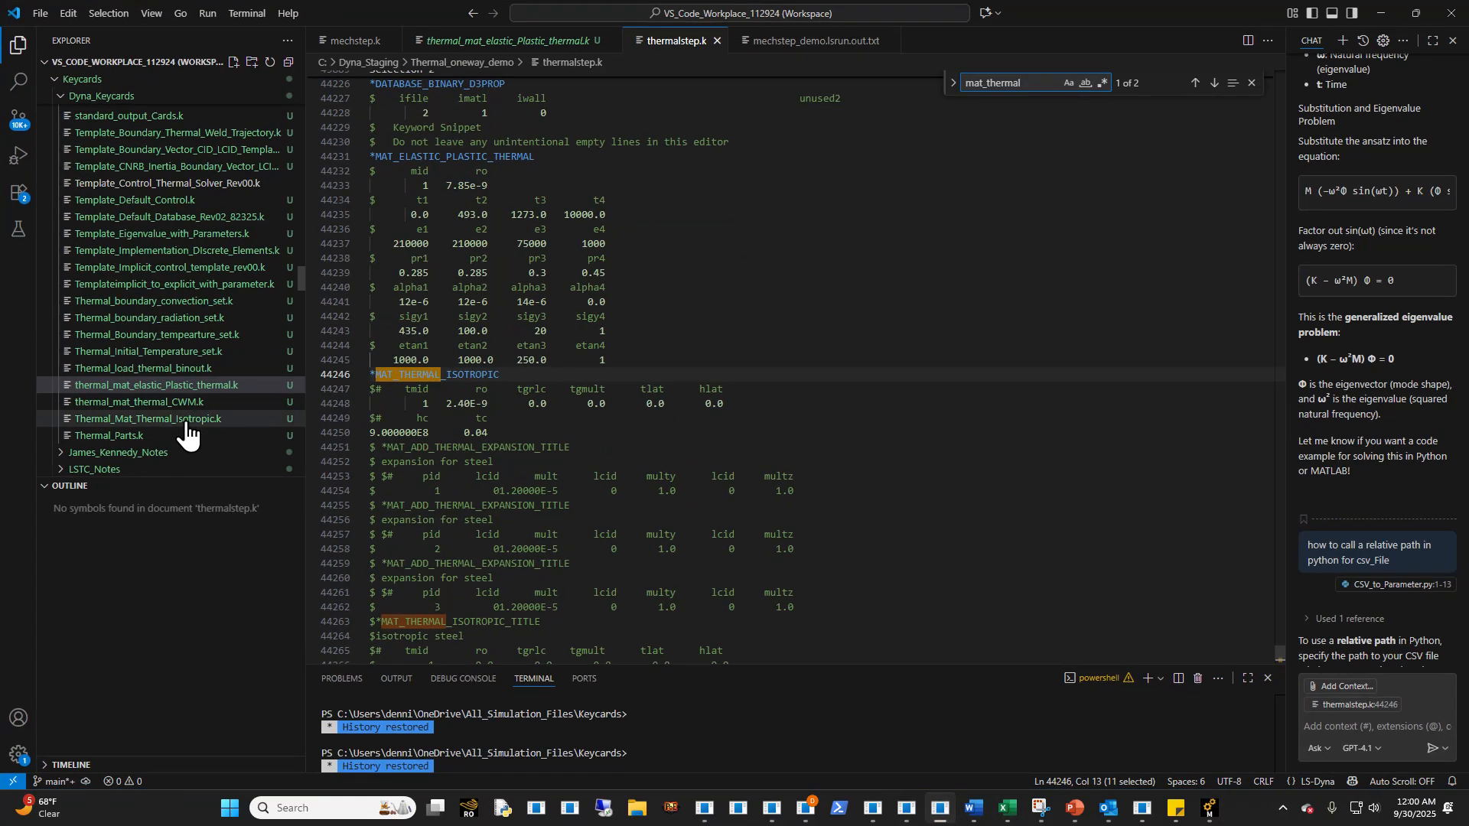
scroll(184, 419, "down", 3)
scroll(183, 419, "up", 3)
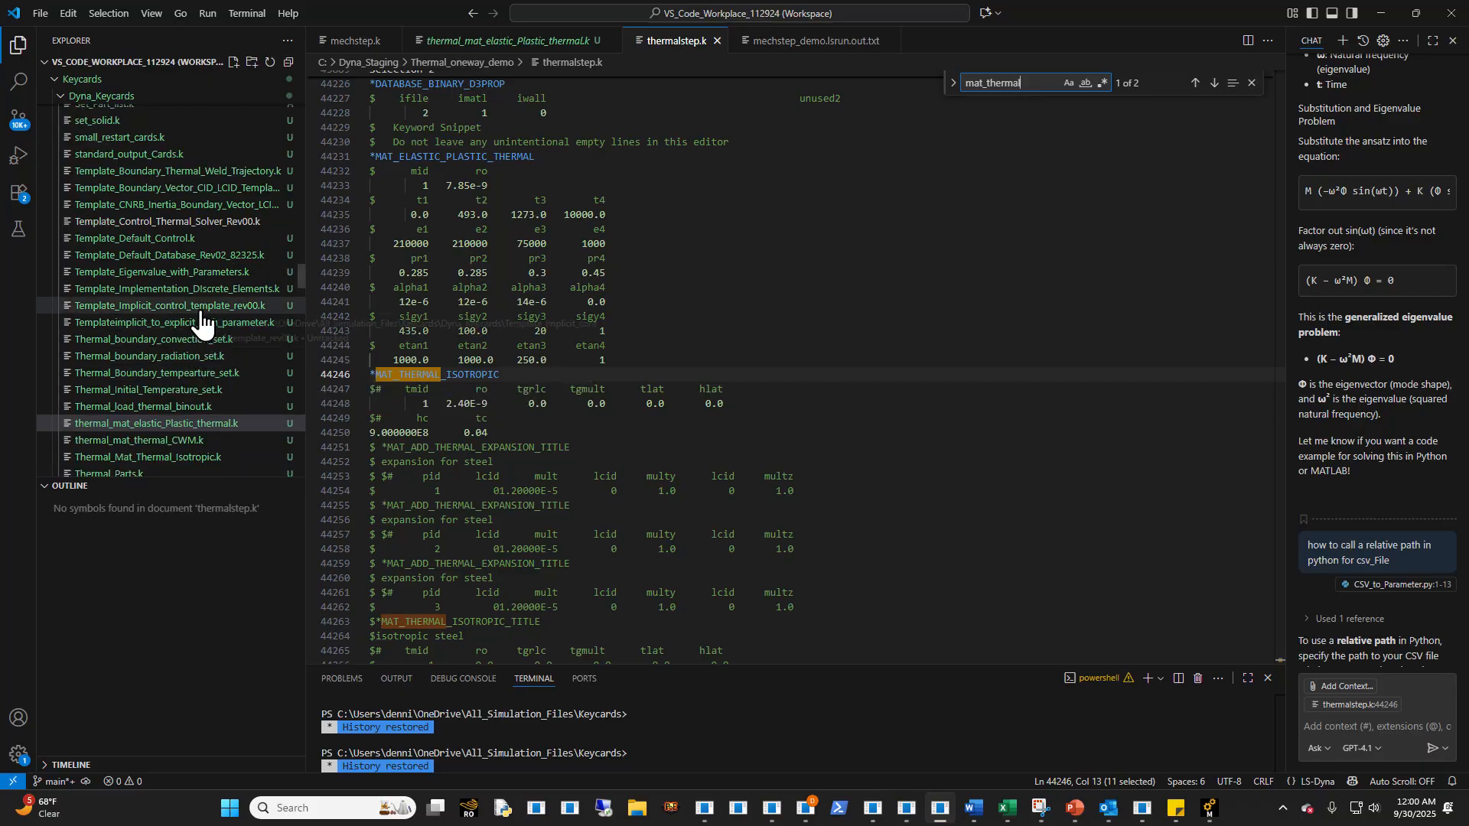
left_click(229, 222)
left_click(411, 119)
left_click_drag(457, 548, 363, 166)
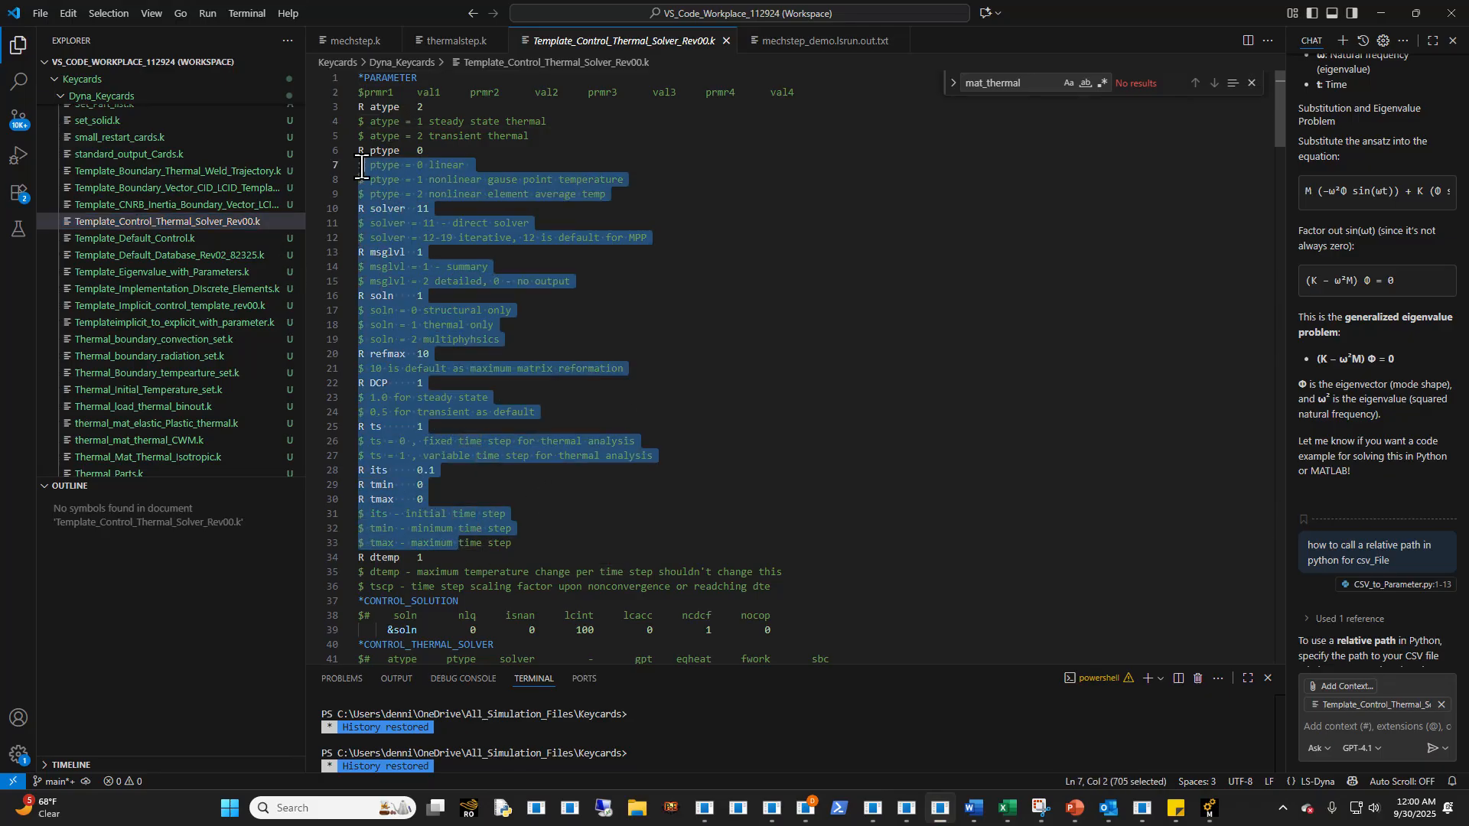
left_click(472, 178)
scroll(499, 386, "down", 1)
scroll(497, 410, "down", 8)
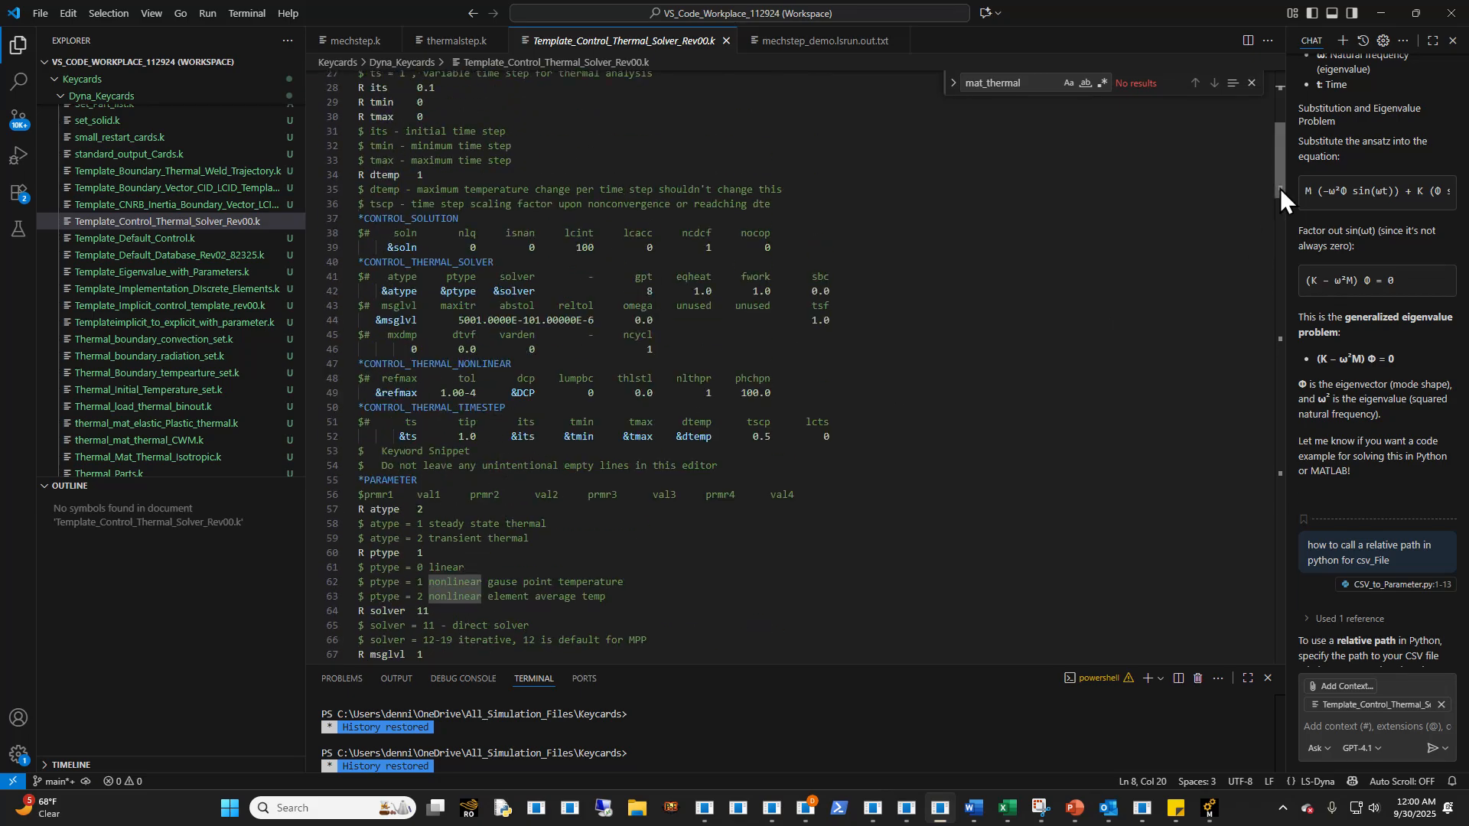
left_click_drag(1279, 189, 1314, 2)
- Return to Ansys Mechanical and examine the Thermal_Control parameters, from analysis type, solver and solution type to the time step settings
left_click(1391, 14)
left_click(550, 308)
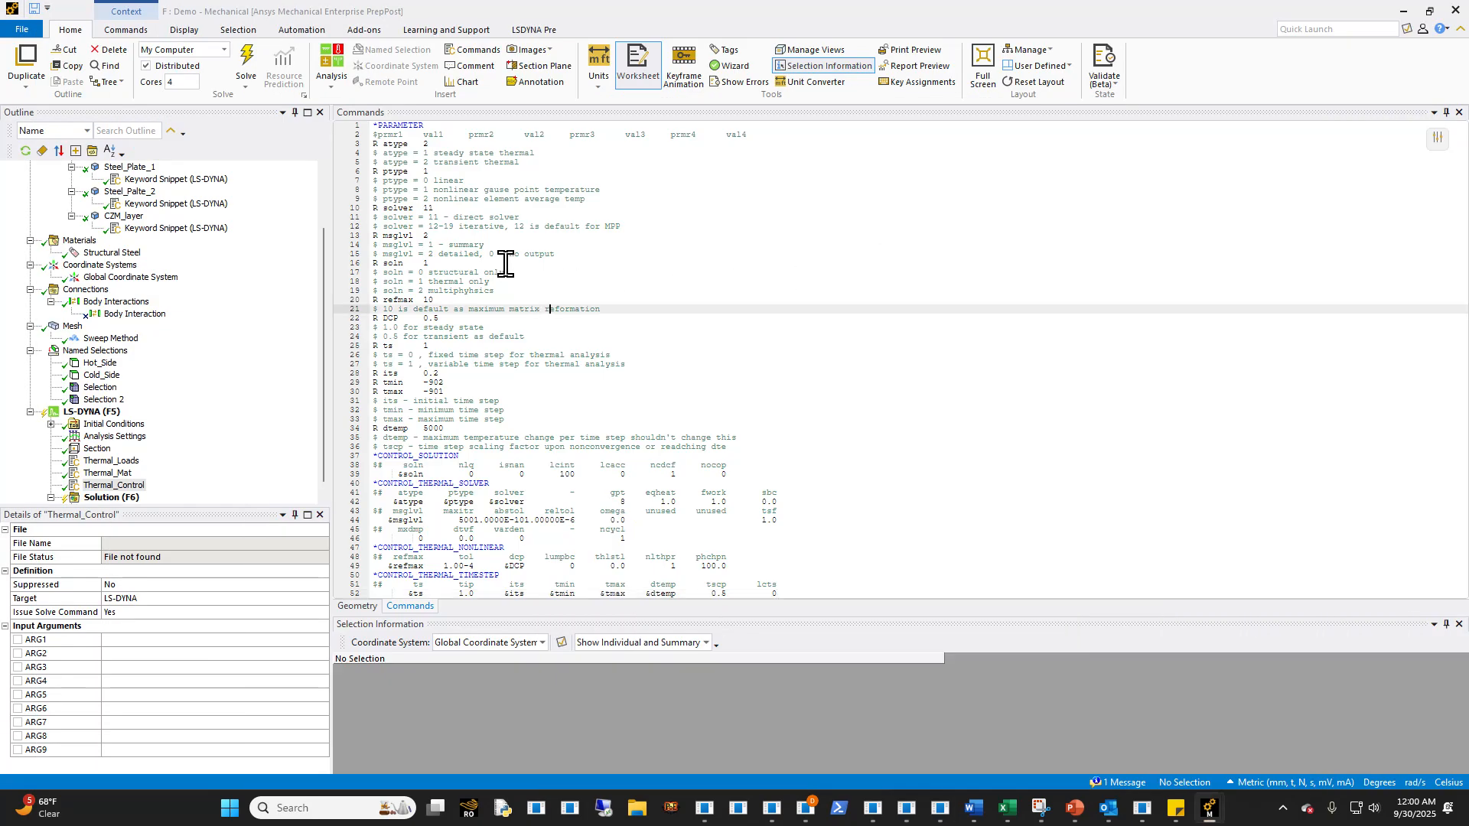
left_click(524, 163)
left_click(508, 181)
left_click_drag(639, 191, 496, 188)
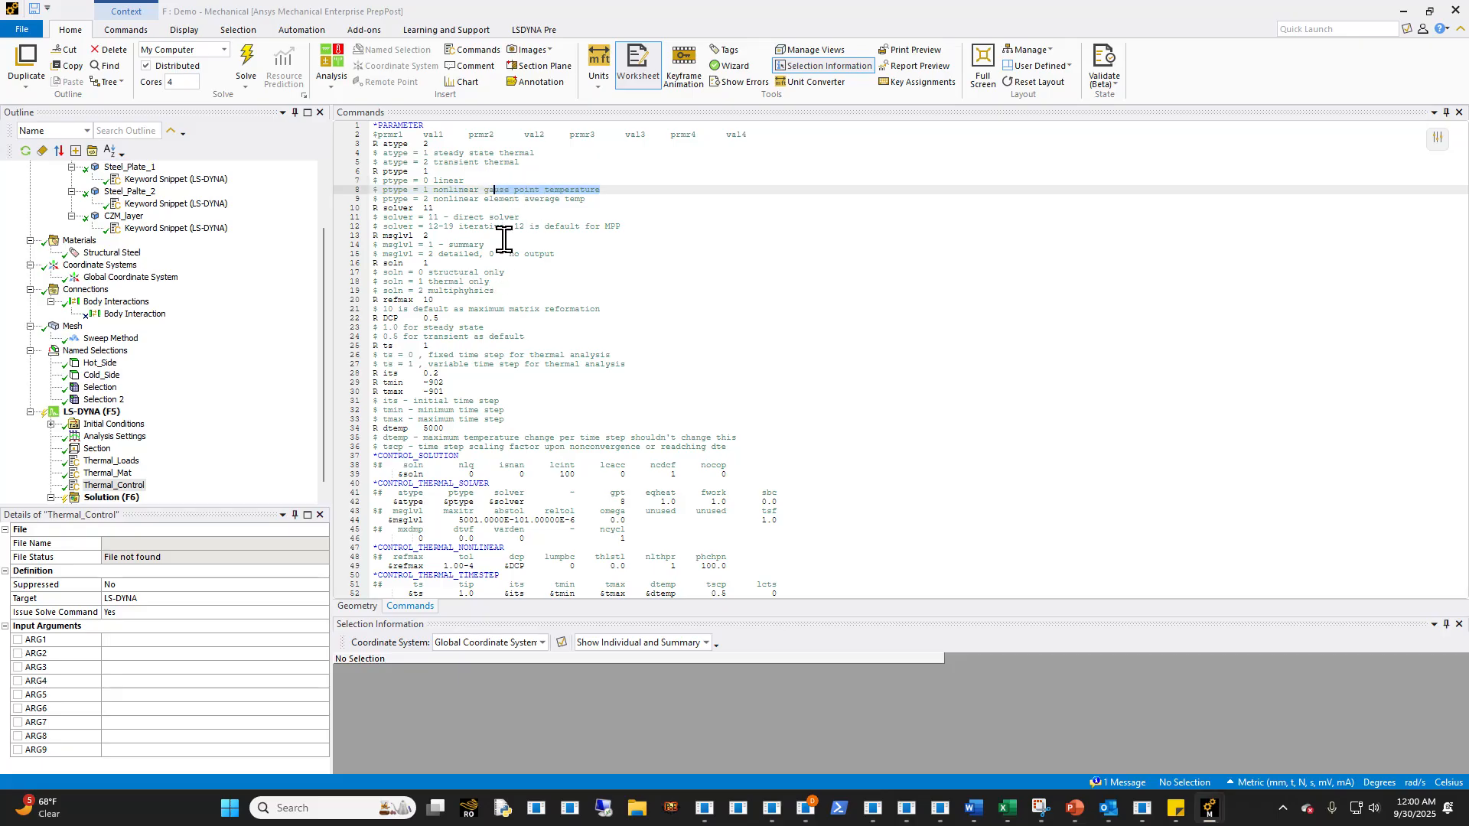
left_click(474, 217)
left_click(482, 236)
left_click(444, 264)
left_click(493, 282)
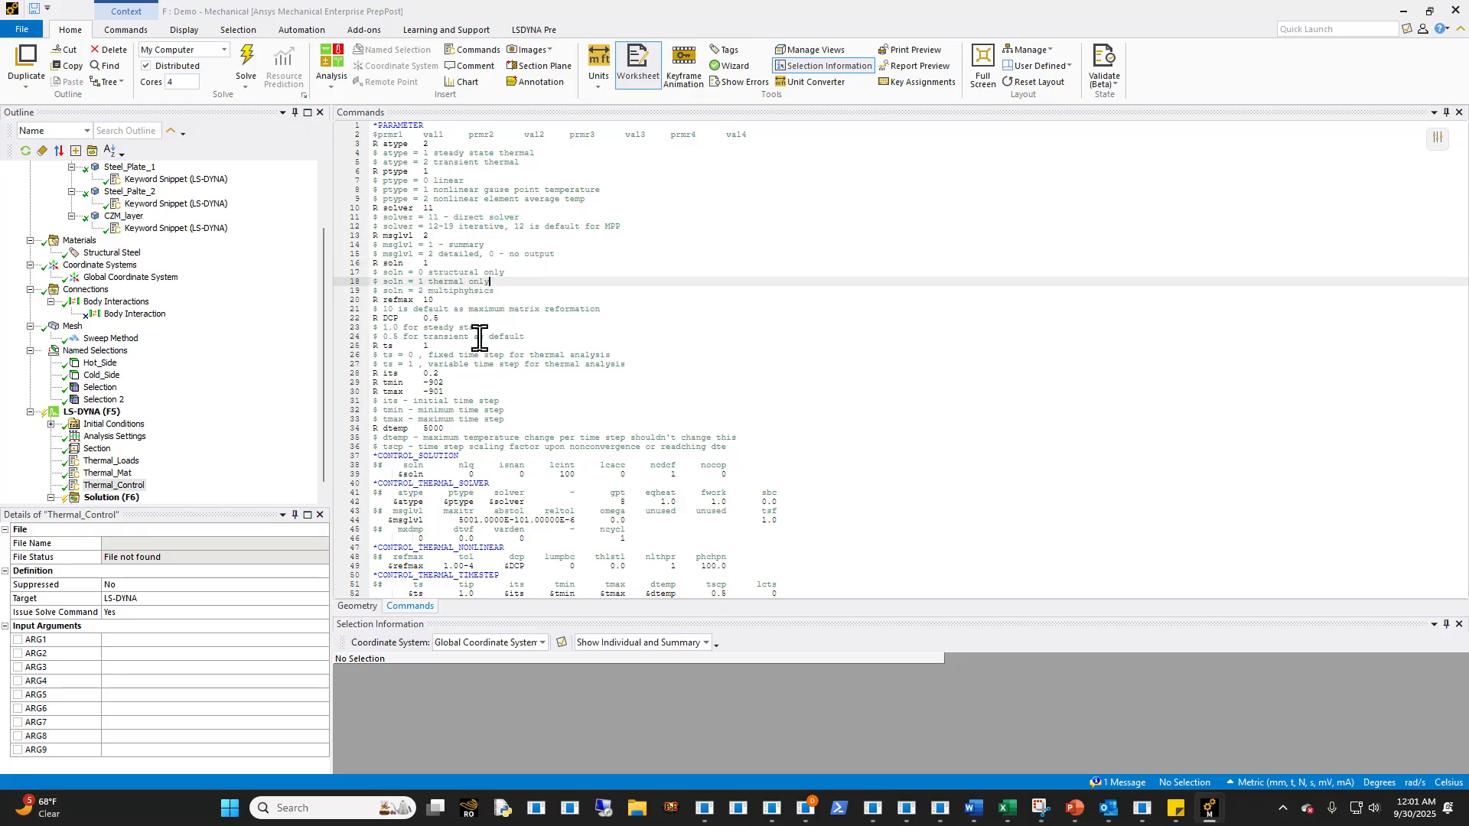
left_click(448, 318)
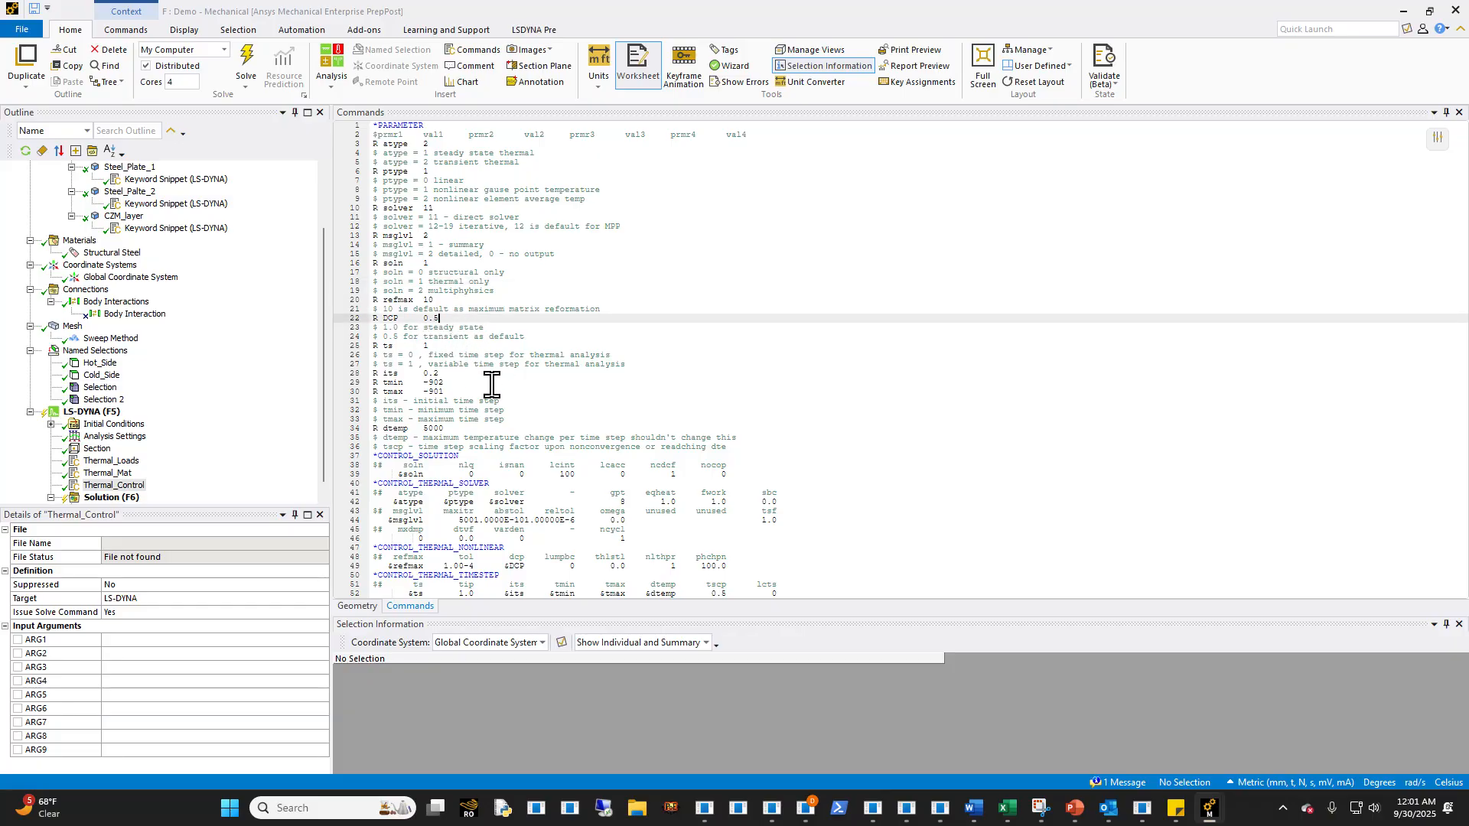
left_click(458, 355)
left_click(464, 399)
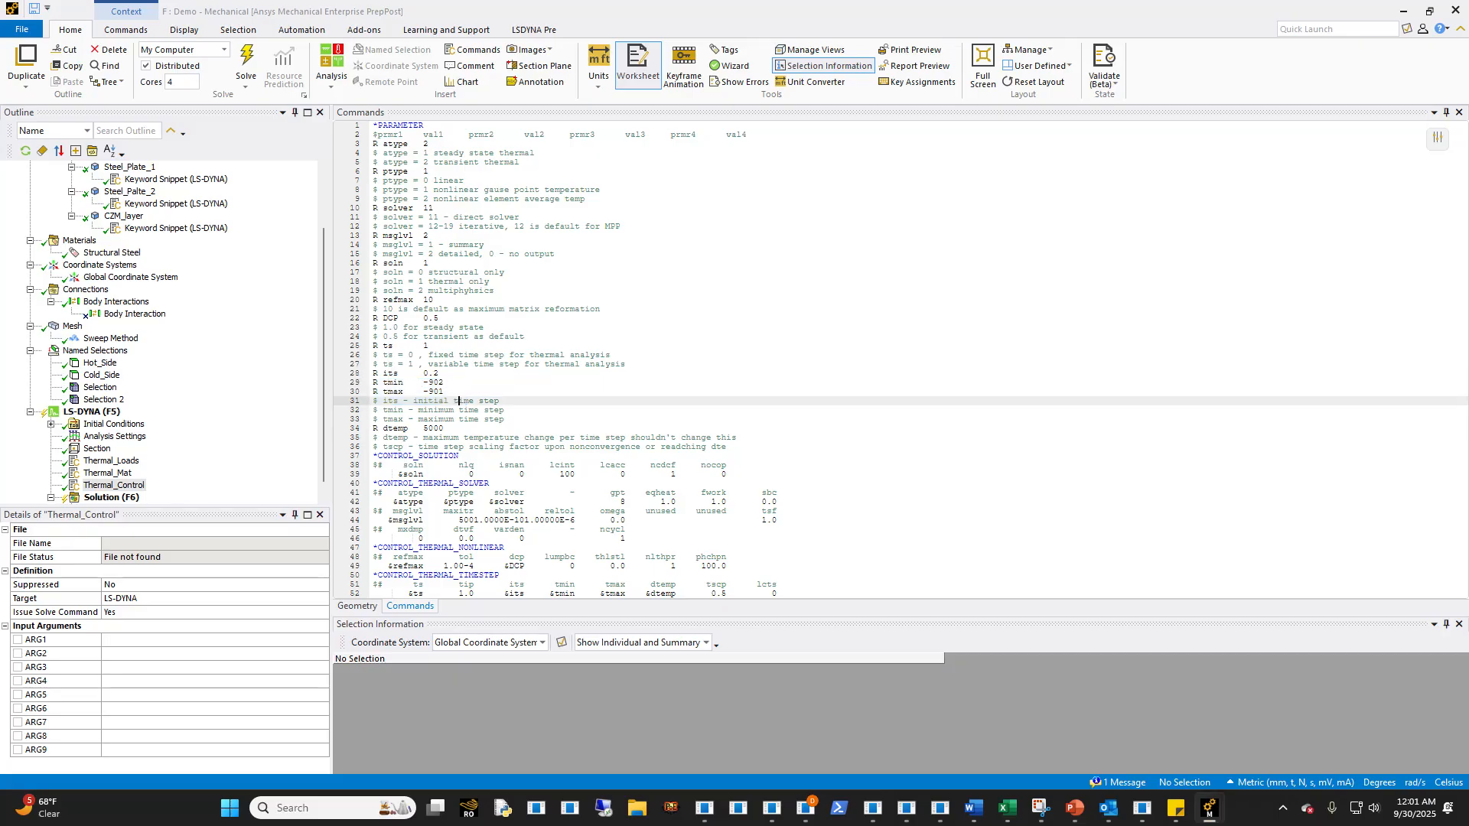
- Insert a keyword snippet under the LS-DYNA analysis and paste in *DEFINE_CURVE_TITLE cards 901 and 902 for maximal and minimal time step size
left_click(98, 413)
right_click(99, 413)
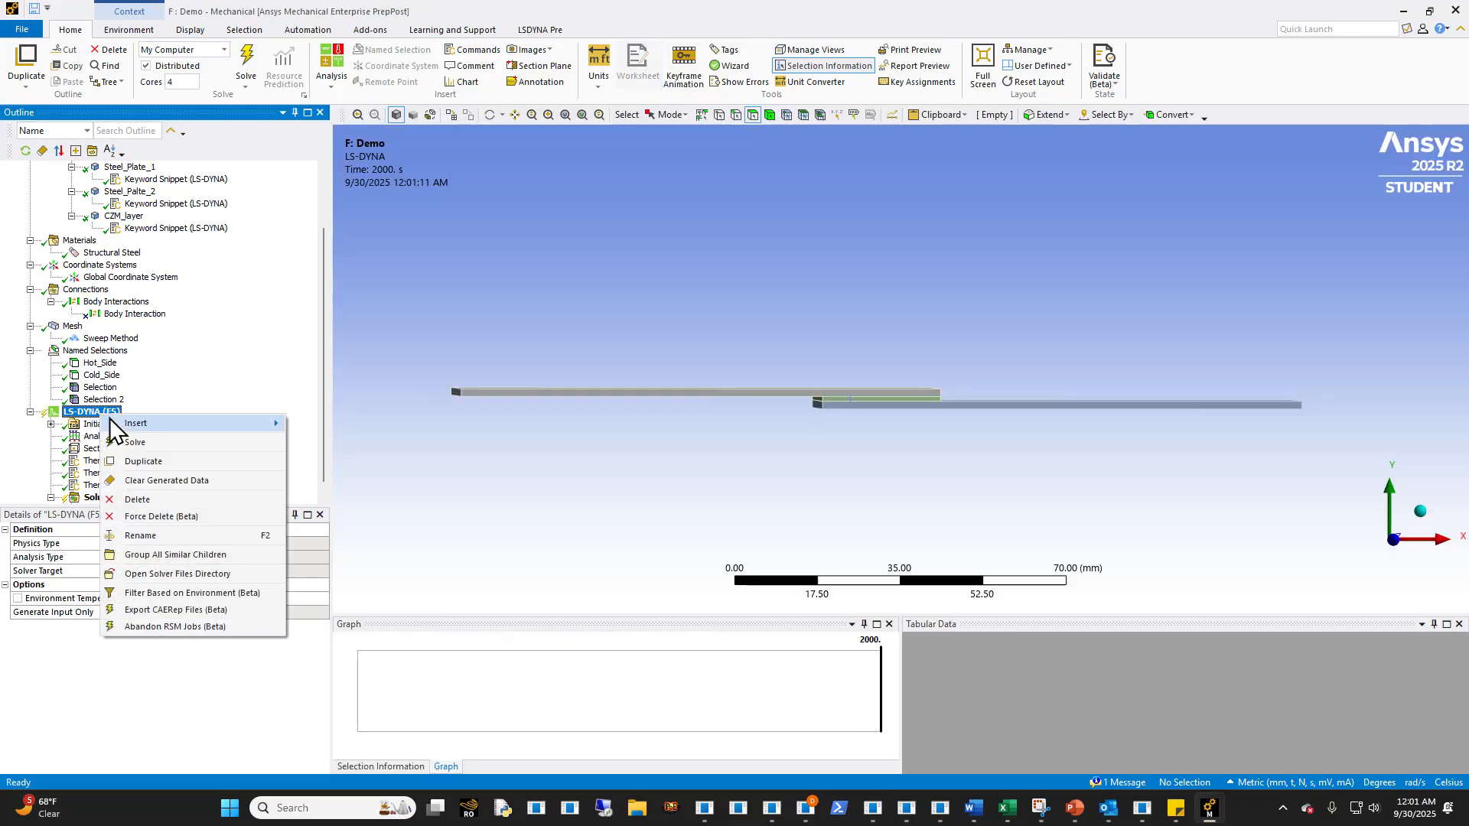
mouse_move(192, 423)
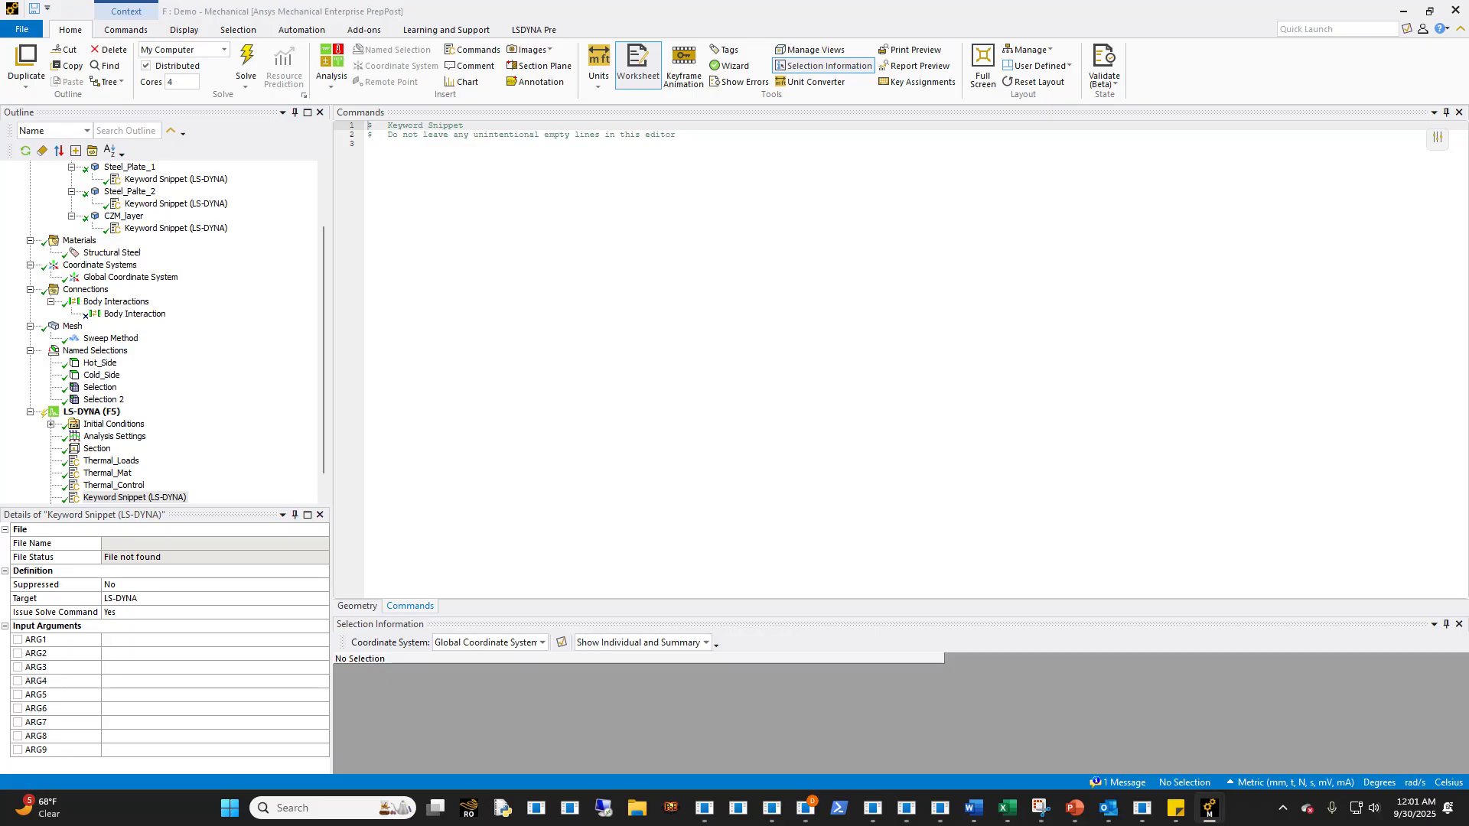
type("*DEFINE_CURVE_TITLE maximal thermal and structural time step size $     lcid      sidr       sfa       sfo      offa      offo    dattyp        901         0       1.0       1.0     0.000     0.000         0 $                 a1                  o1                  0.0                0.25                 20.0                0.25                 24.0                 1.0                 5000                 1.0 *DEFINE_CURVE_TITLE minimal thermal step size $     lcid      sidr       sfa       sfo      offa      offo    dattyp        902         0       1.0       1.0     0.000     0.000         0 $                 a1                  o1                  0.0                 0.1                 20.0                 0.1                 24.0                 0.5                 5000                 1.0")
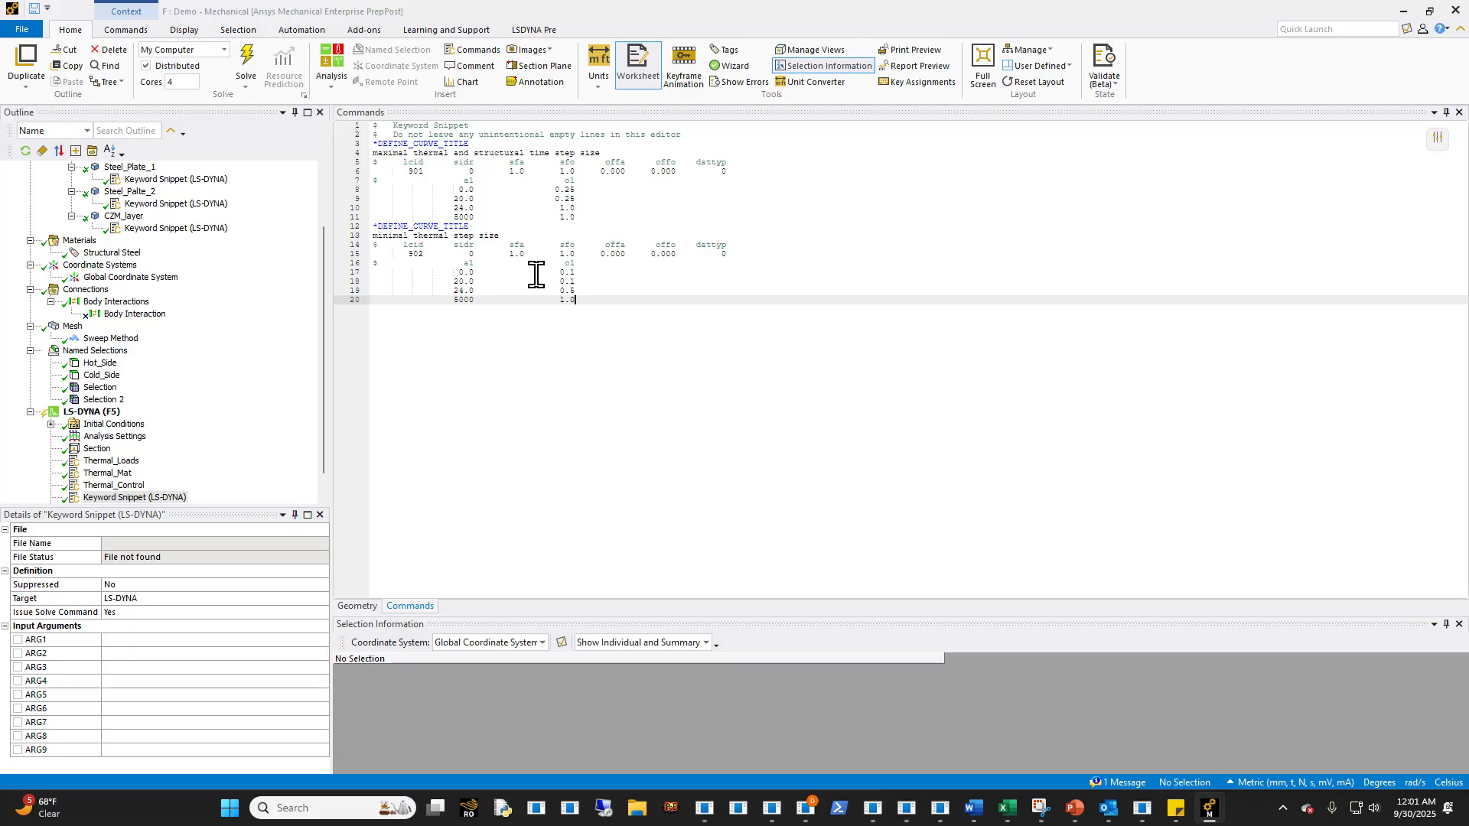
- Compare the tmin, tmax and dtemp parameters in Thermal_Control with time step curves 901 and 902 in the new snippet
scroll(124, 478, "down", 1)
left_click(122, 461)
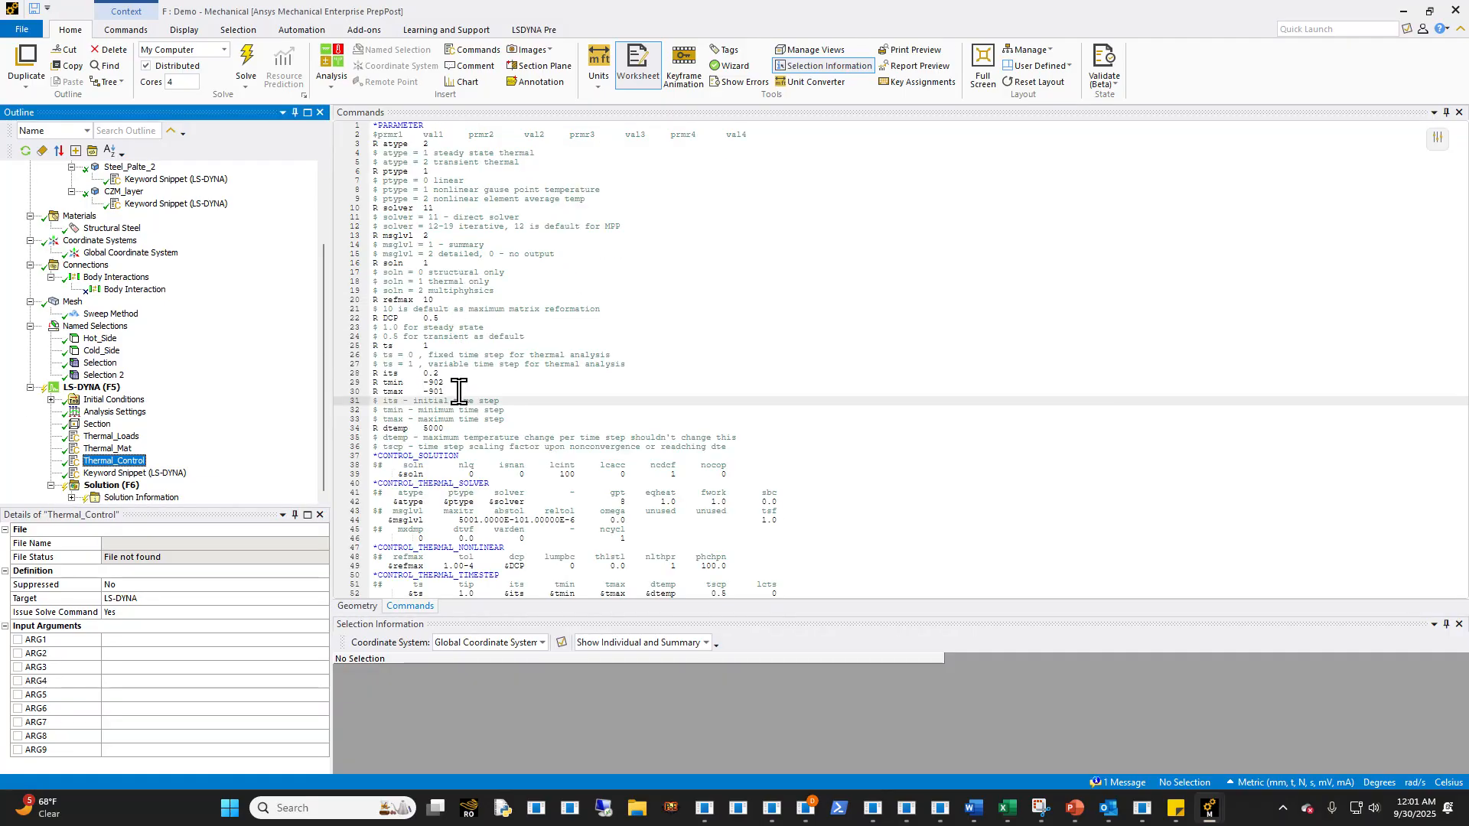
left_click(156, 473)
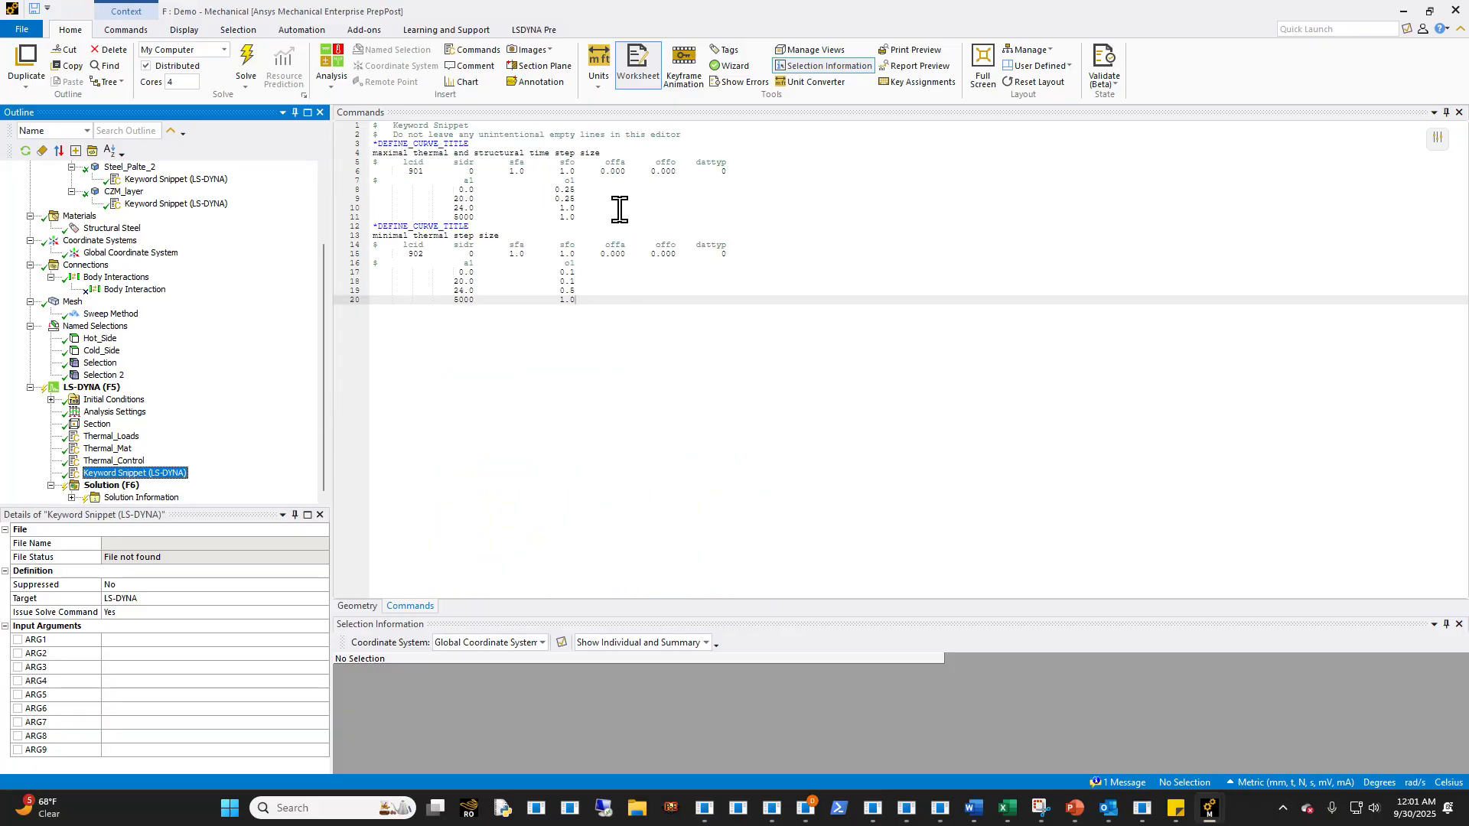
left_click(607, 293)
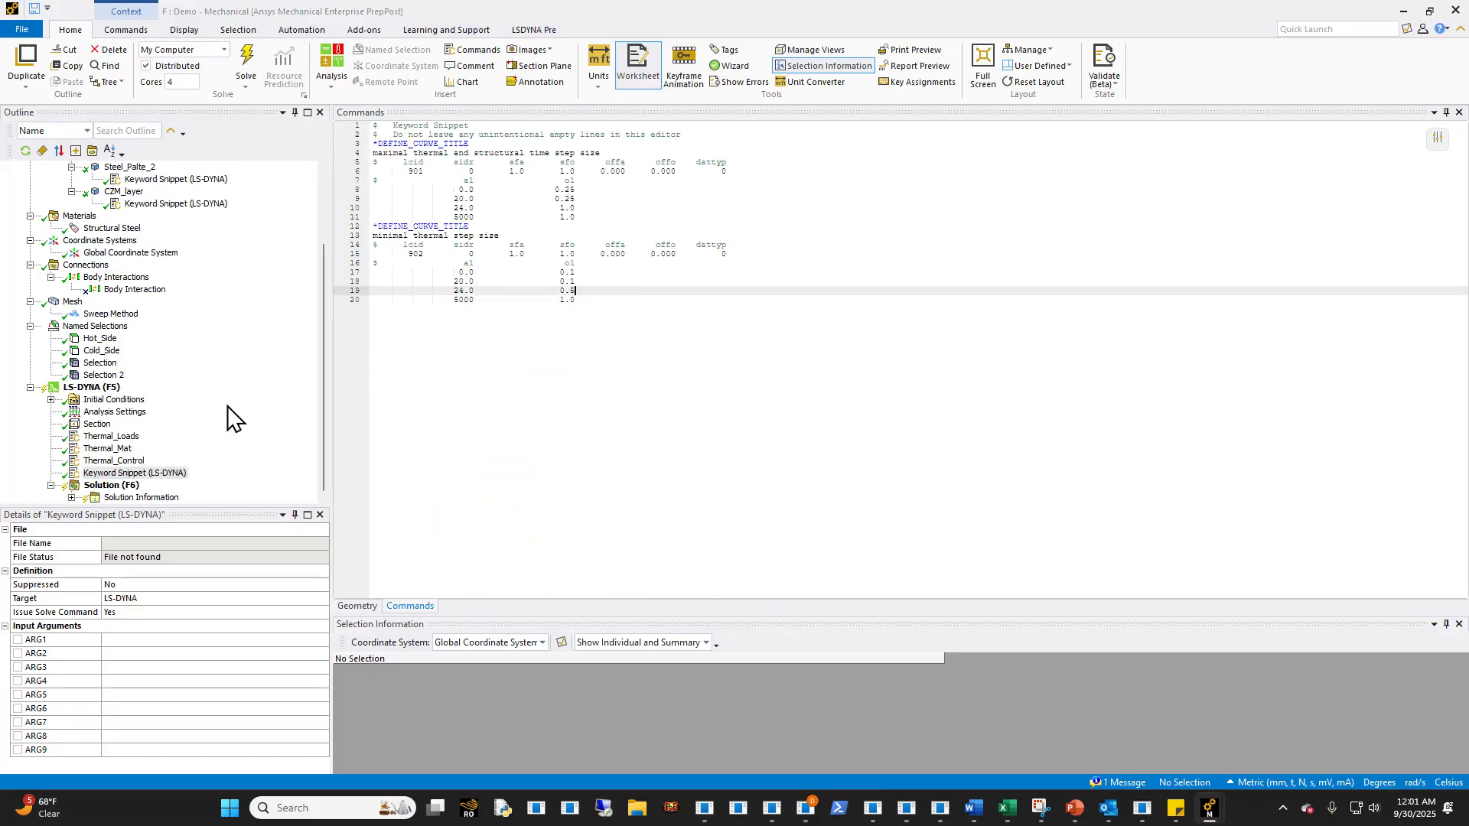
left_click(111, 460)
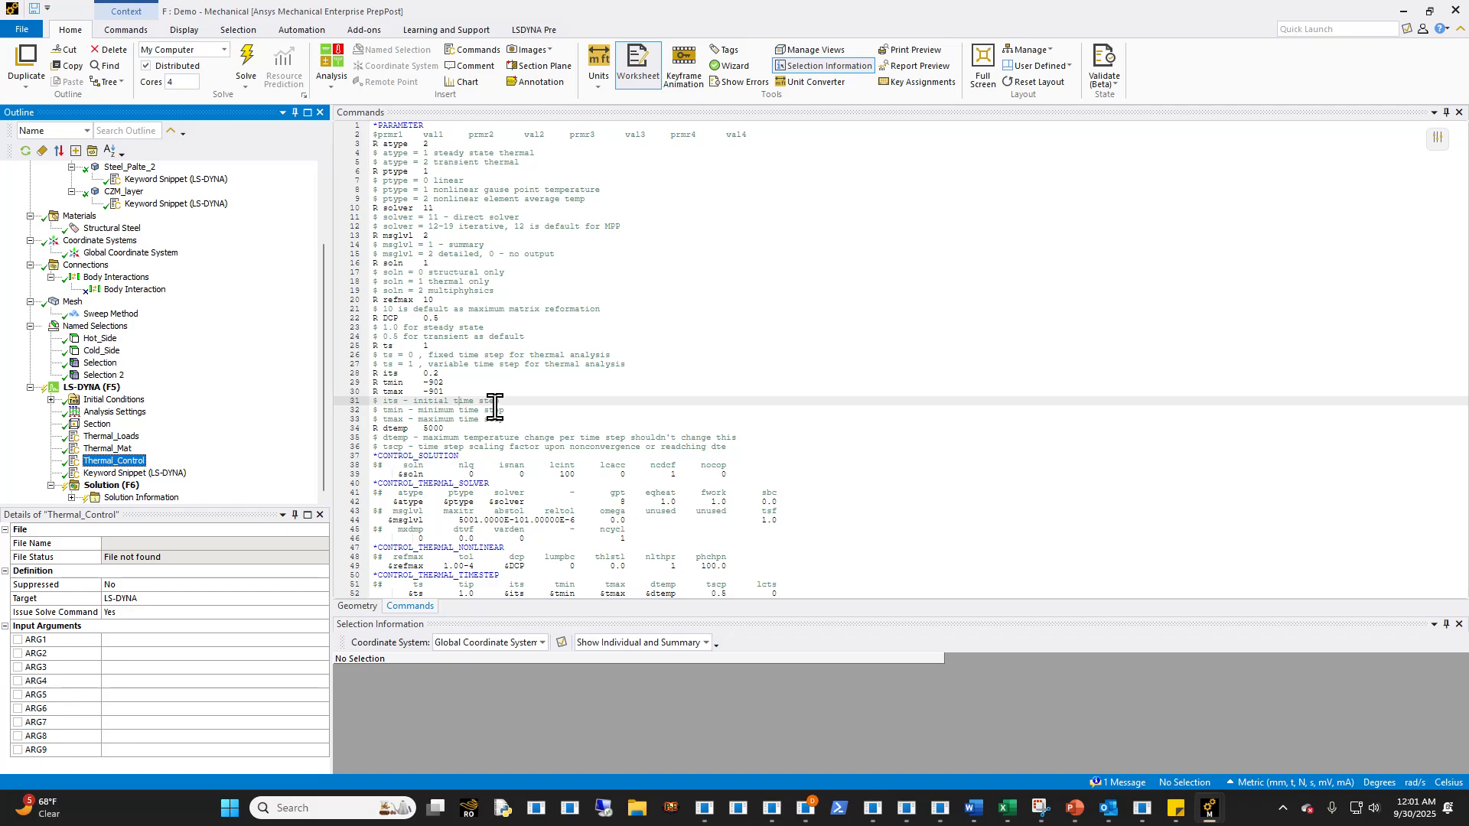
left_click(462, 430)
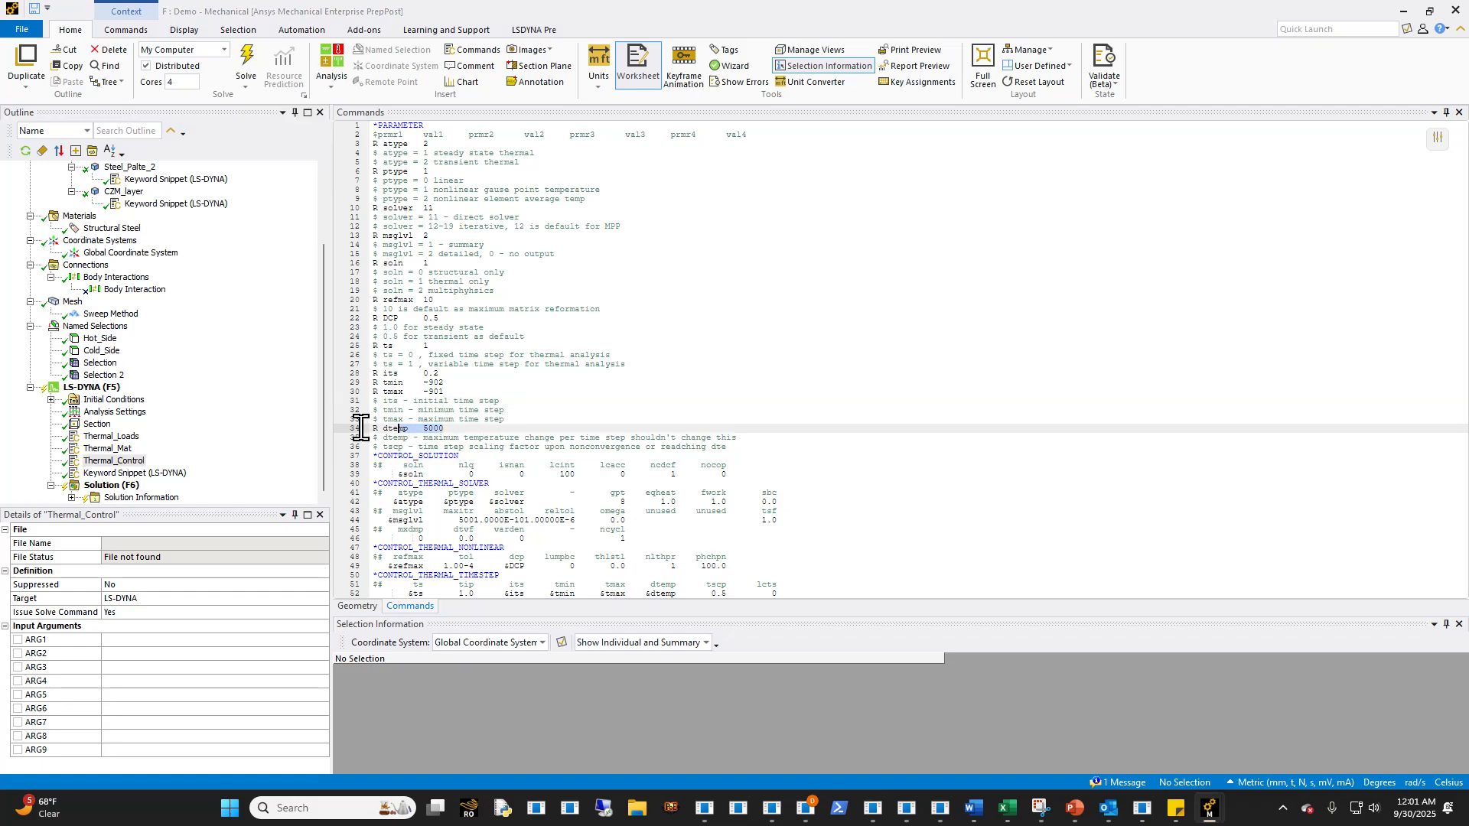
left_click(578, 447)
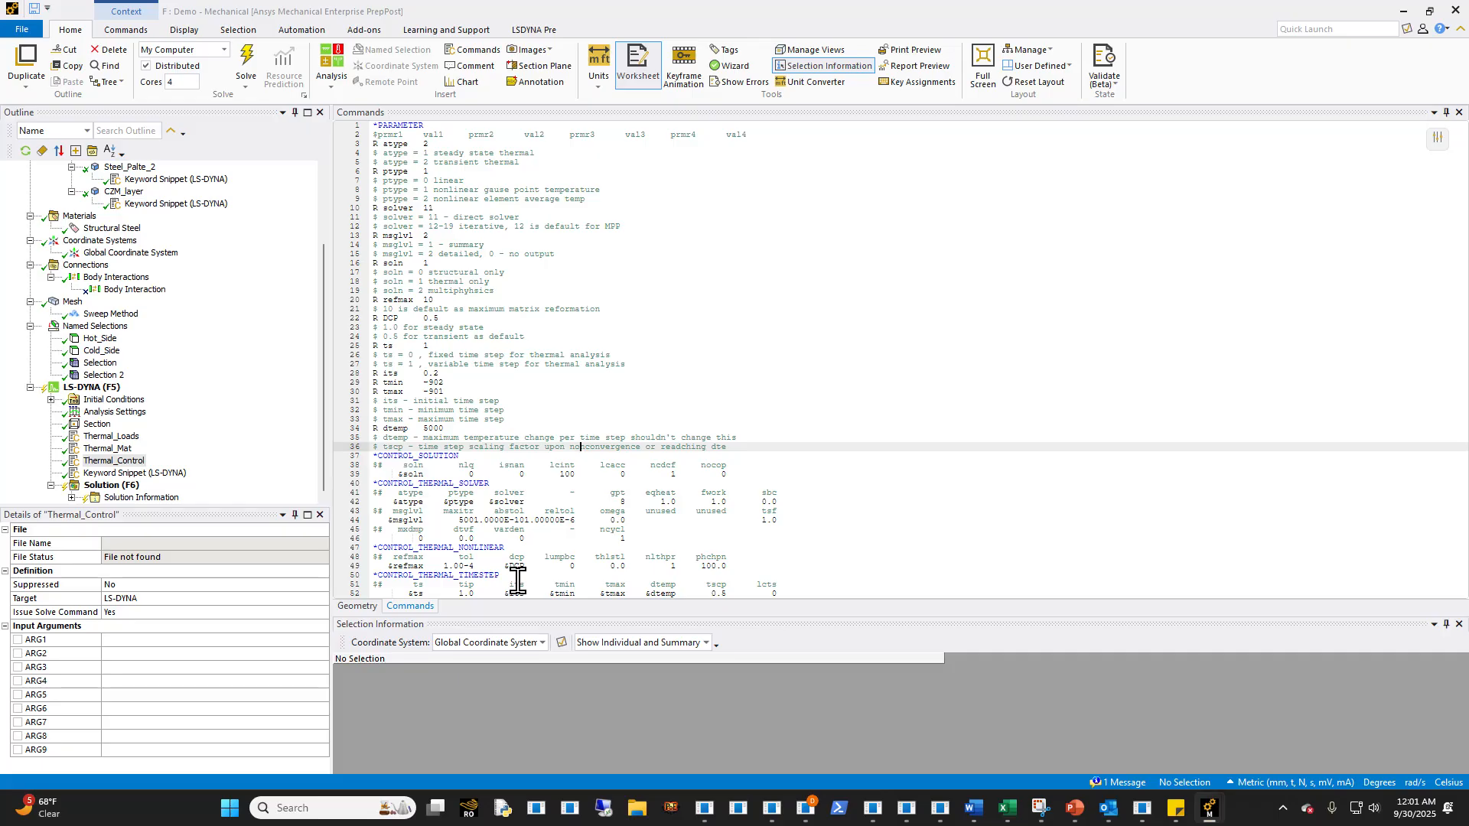
- Rename the keyword snippet containing time step curves 901 and 902 to LCID
left_click(152, 474)
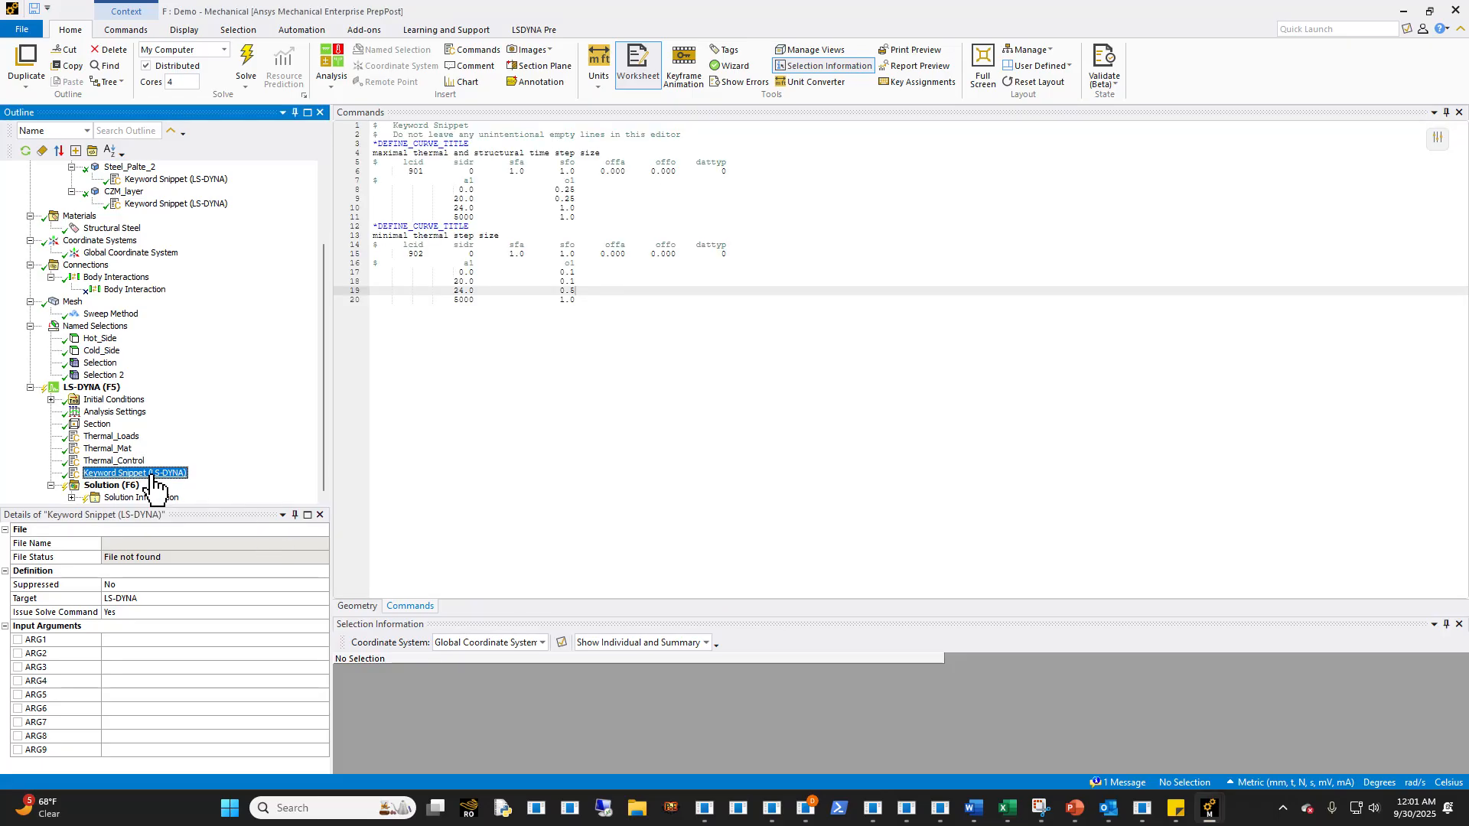
type("LCID_T")
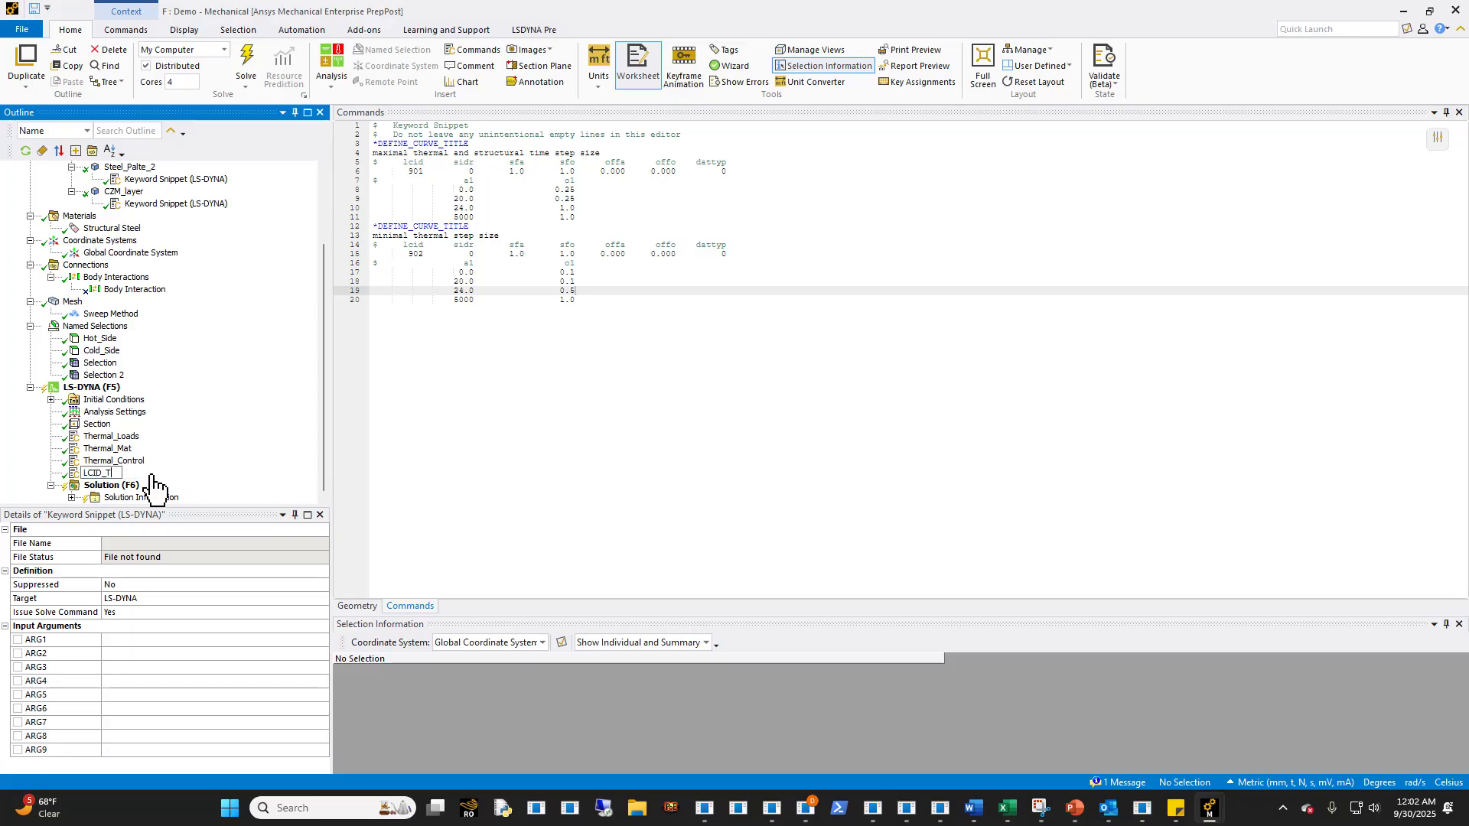
type("D")
key("Return")
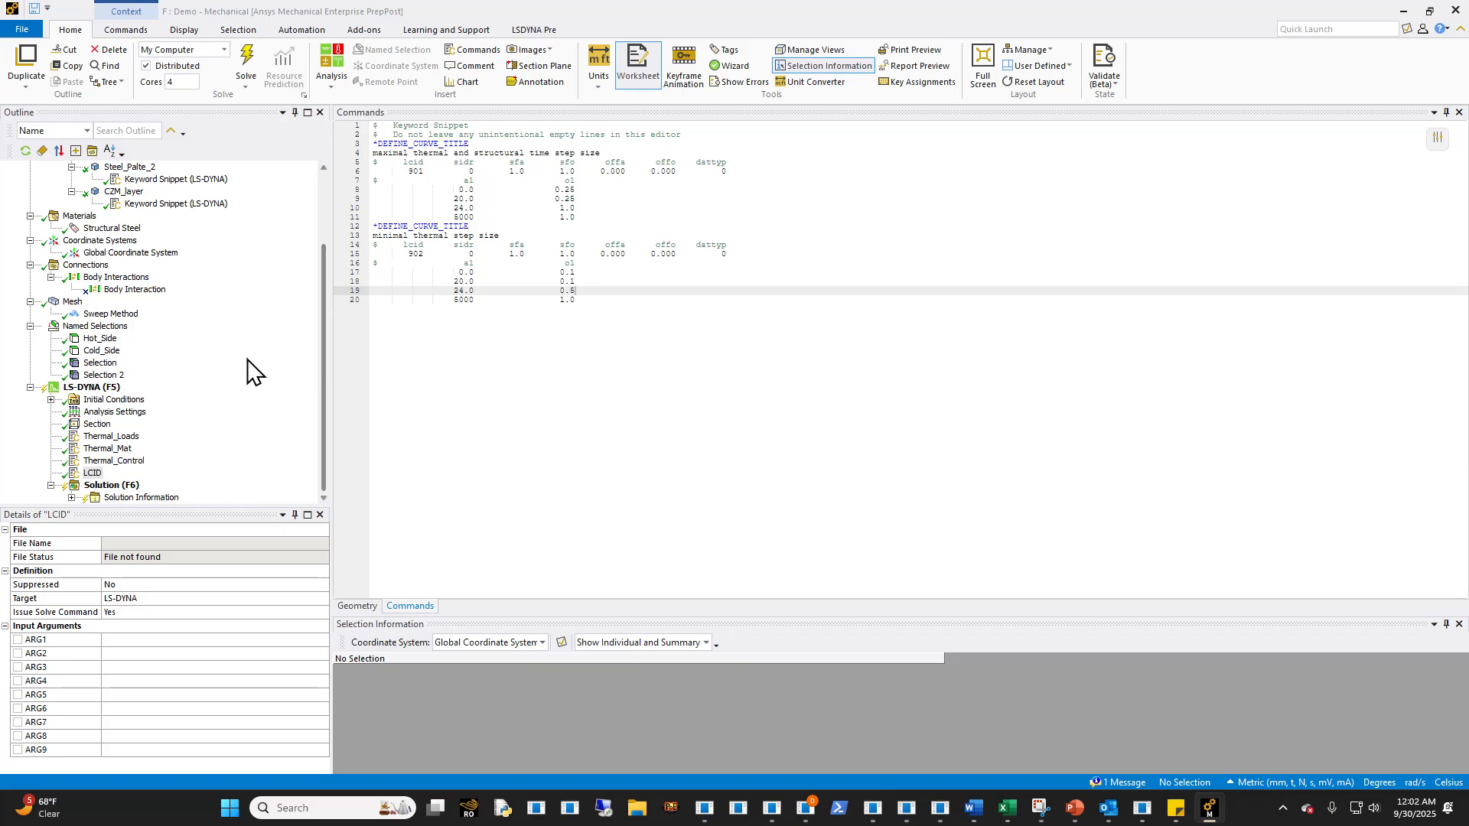
- Insert another keyword snippet under the LS-DYNA analysis and name it Database_Control
right_click(93, 388)
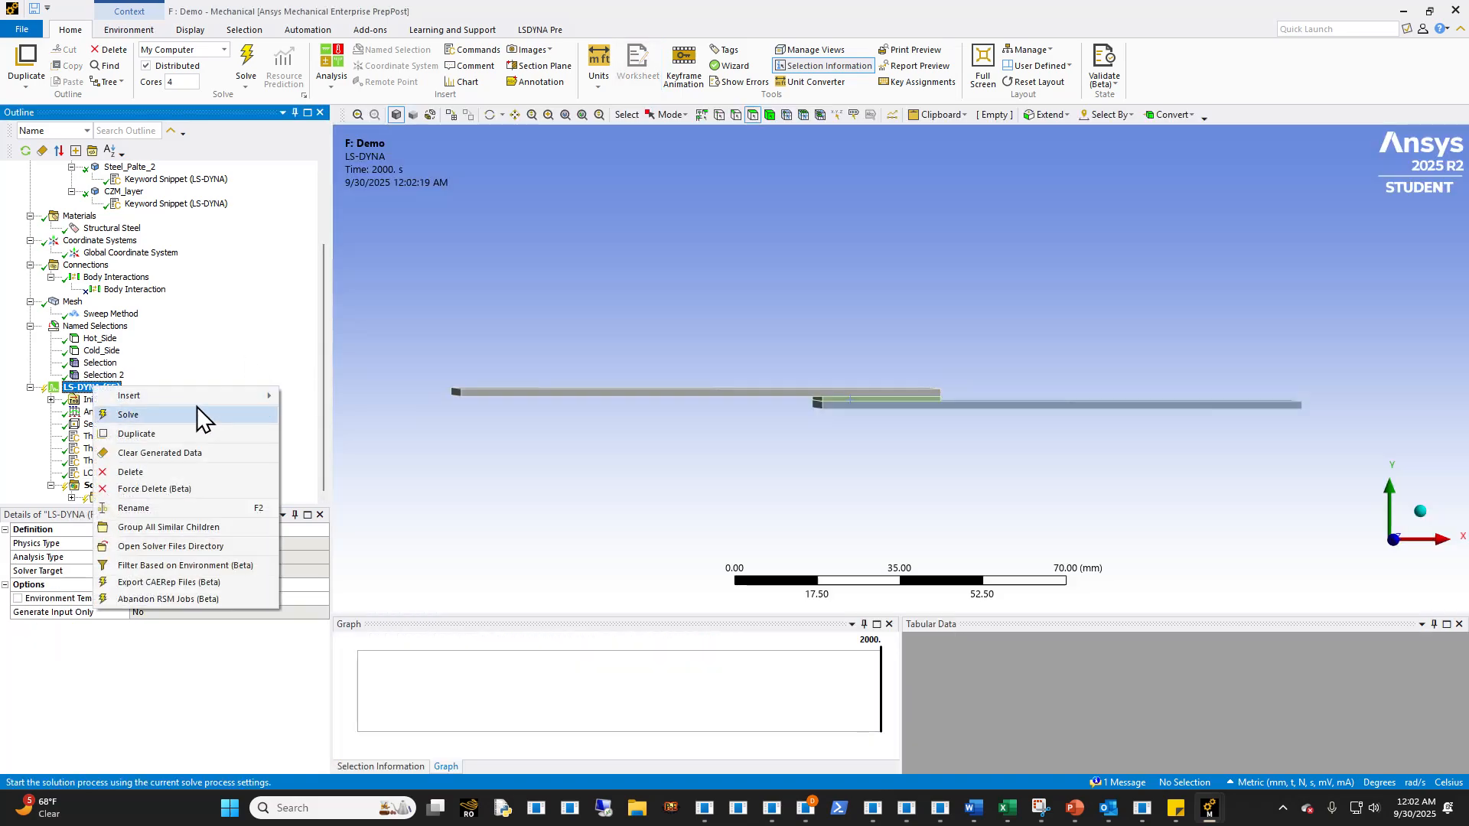
mouse_move(199, 402)
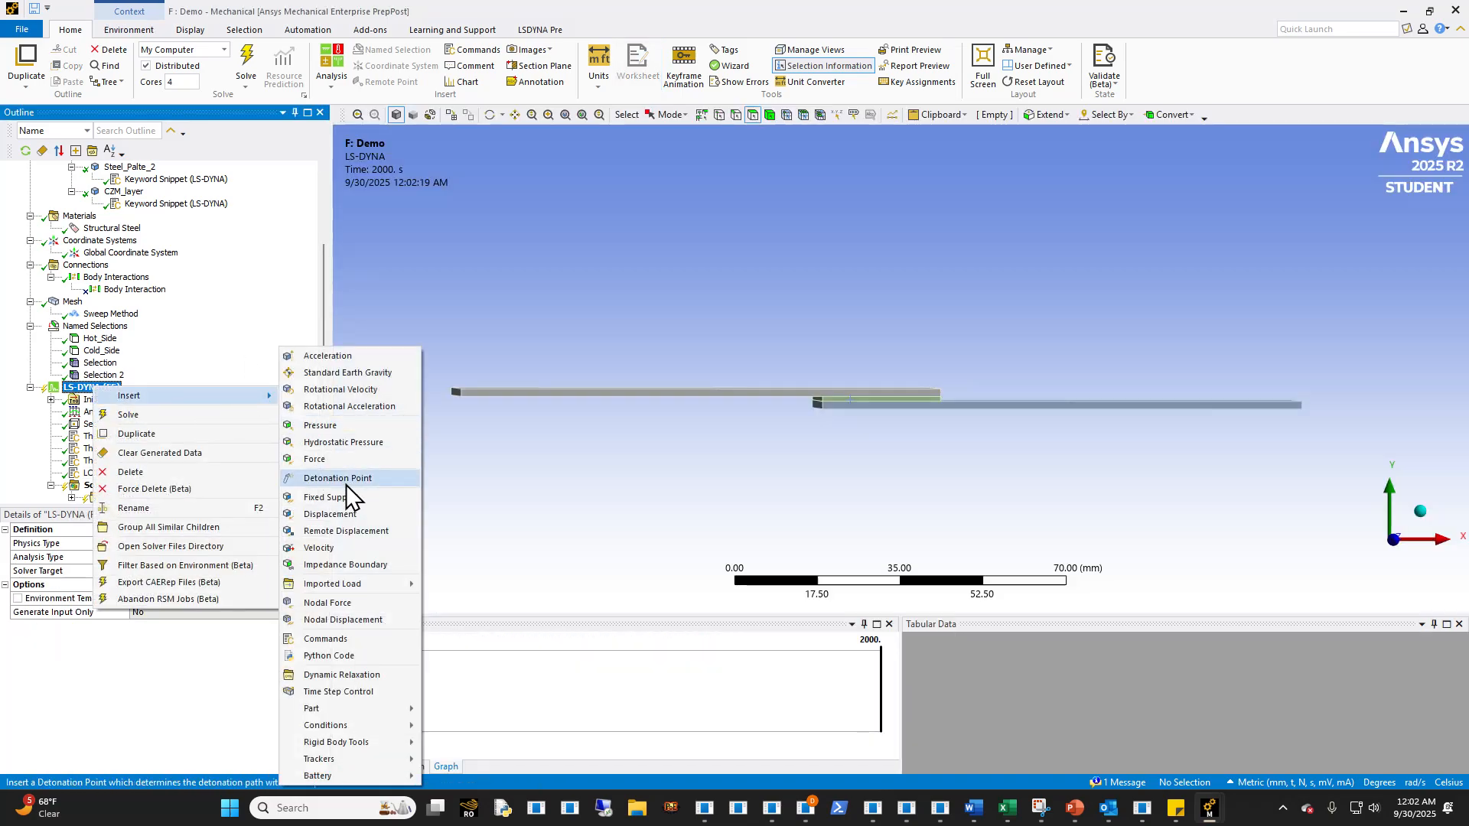
left_click(337, 639)
type("Databa")
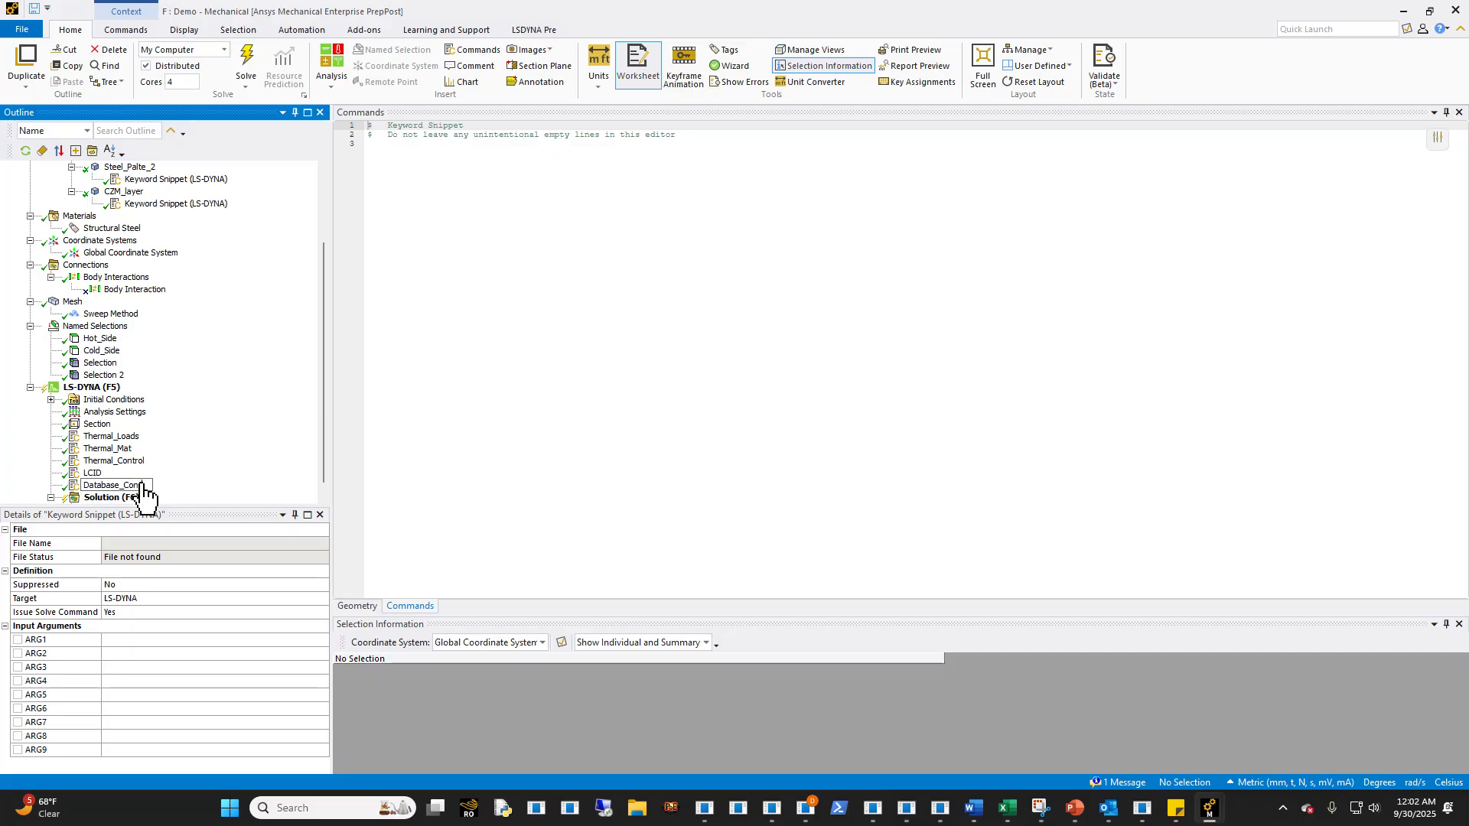
type("se_Control")
key("Return")
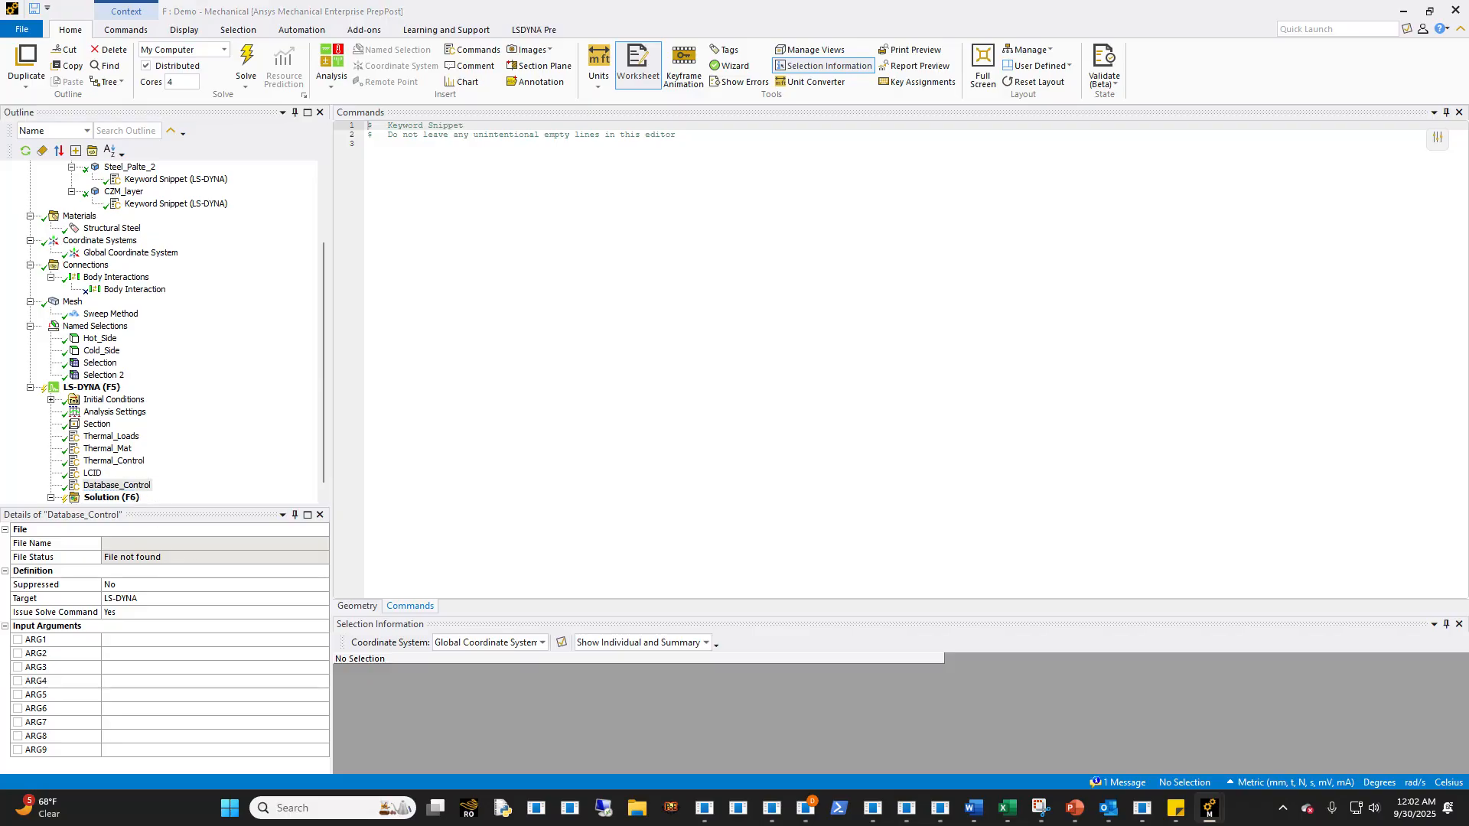
- Paste the *DATABASE output cards from D3PLOT to TPRINT into Database_Control and delete the second *DATABASE_BINARY_D3PLOT card
left_click(496, 421)
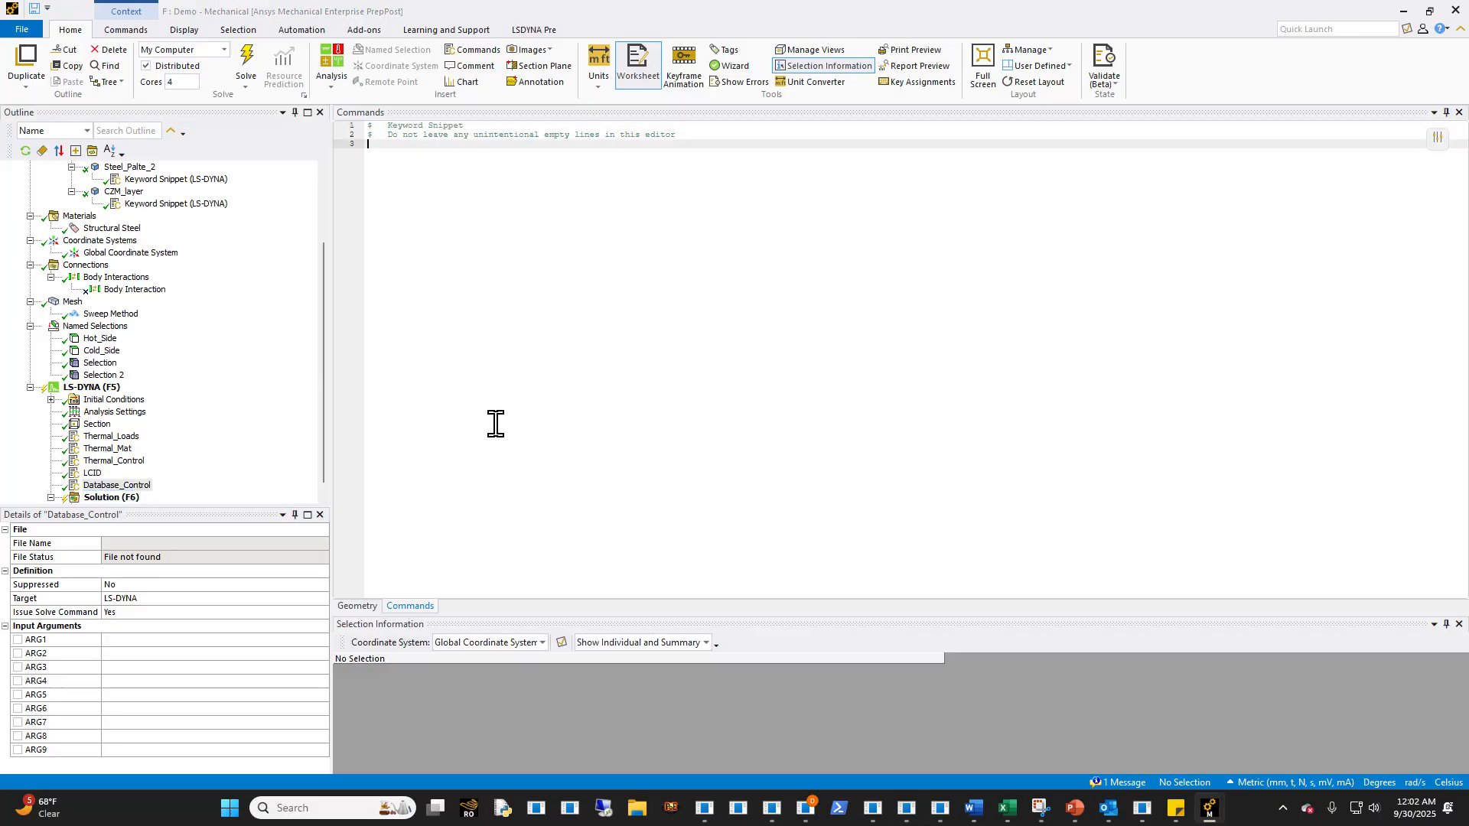
type("*DATABASE_BINARY_D3PLOT $$ DT/CYCL      LCDT      BEAM     NPLTC    PSETID 2.0000E-04 *DATABASE_BINARY_D3PLOT $       dt 2.0000E-04 *DATABASE_GLSTAT $       dt 2.0000E-04 *DATABASE_MATSUM $       dt 2.0000E-04 *DATABASE_RCFORC $       dt 2.0000E-04 *DATABASE_SPCFORC $       dt 2.0000E-04 *DATABASE_TPRINT $#      dt    binary      lcur     ioopt 2.00000E-4         3         0         1")
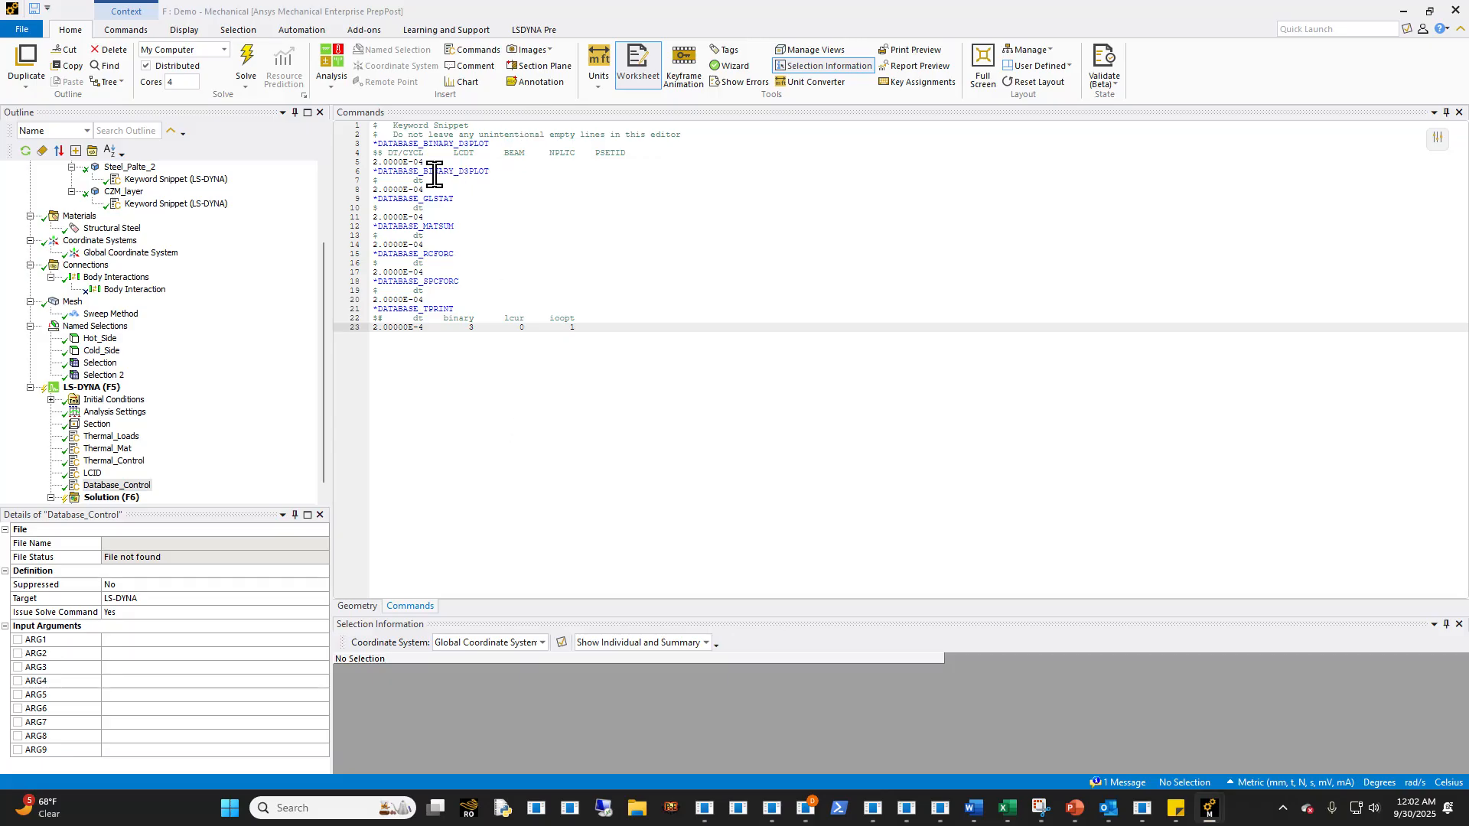
left_click_drag(425, 190, 345, 176)
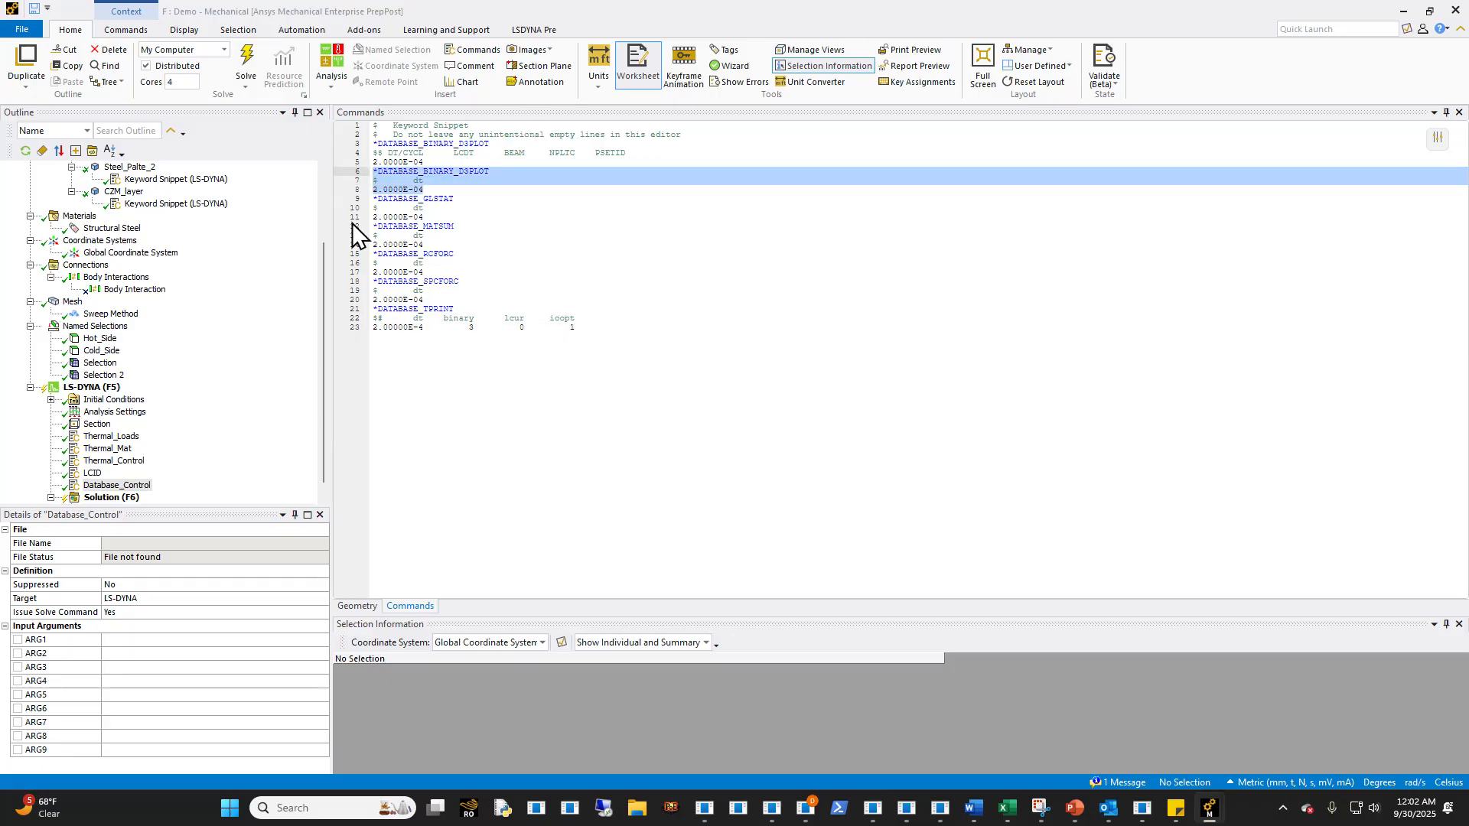
key("Delete")
key("Delete")
left_click(541, 226)
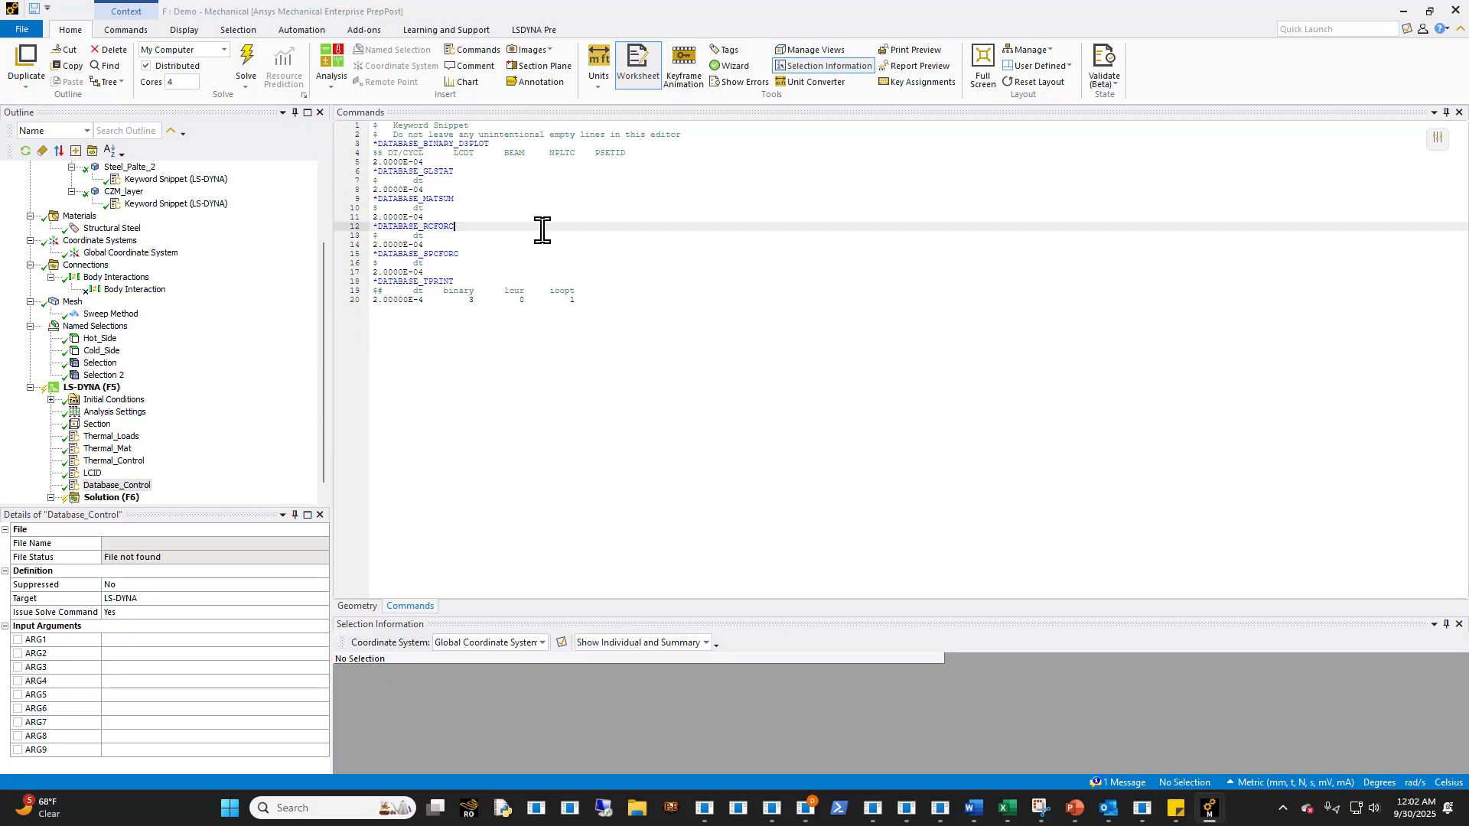
- Set the *DATABASE_BINARY_D3PLOT output interval to 5.0000 in Database_Control and review the *DATABASE_TPRINT card
left_click_drag(432, 161, 374, 149)
left_click(416, 155)
left_click(434, 169)
key("Up")
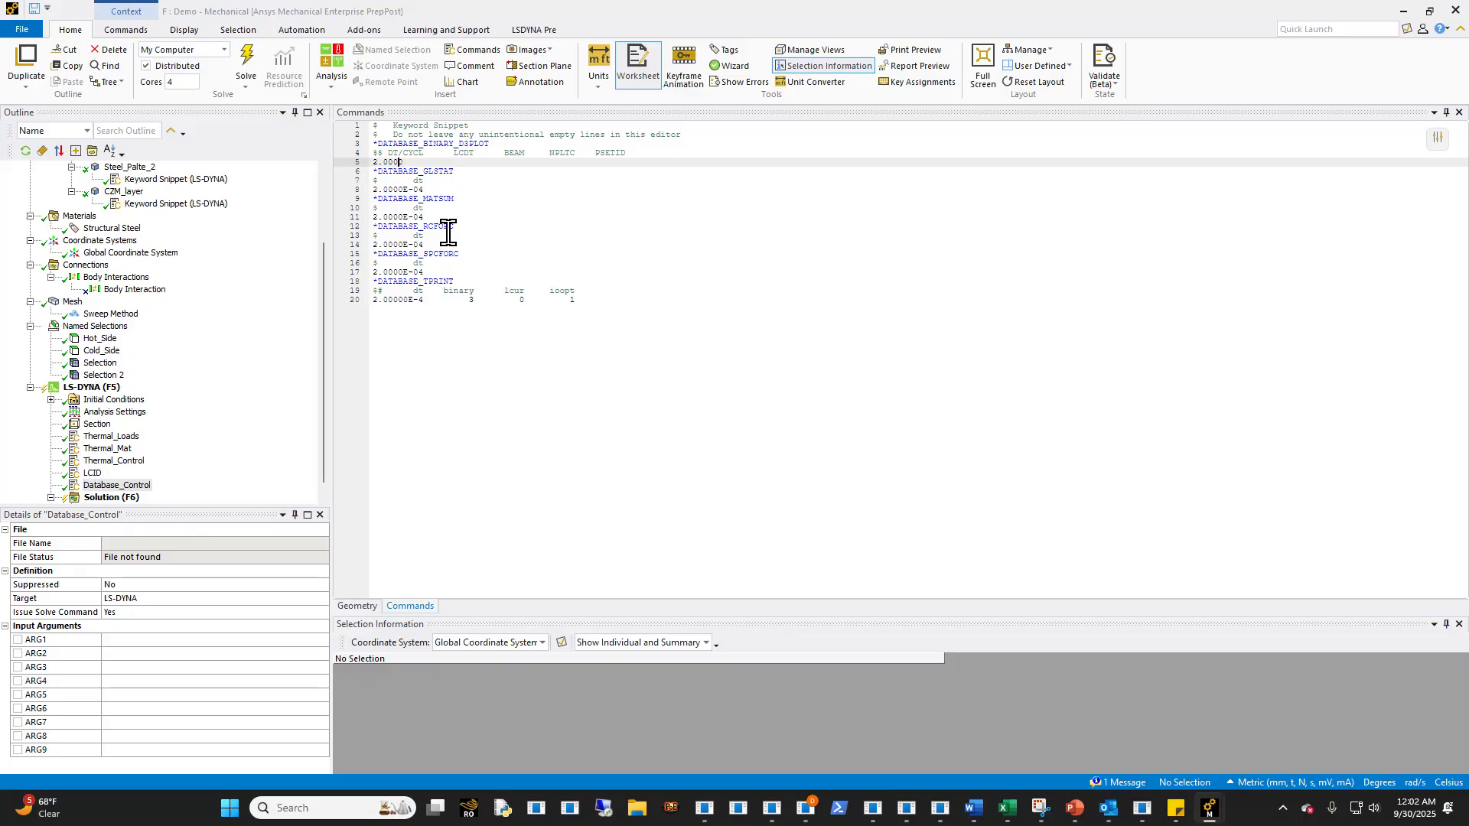
key("Left")
key("Left")
left_click(425, 218)
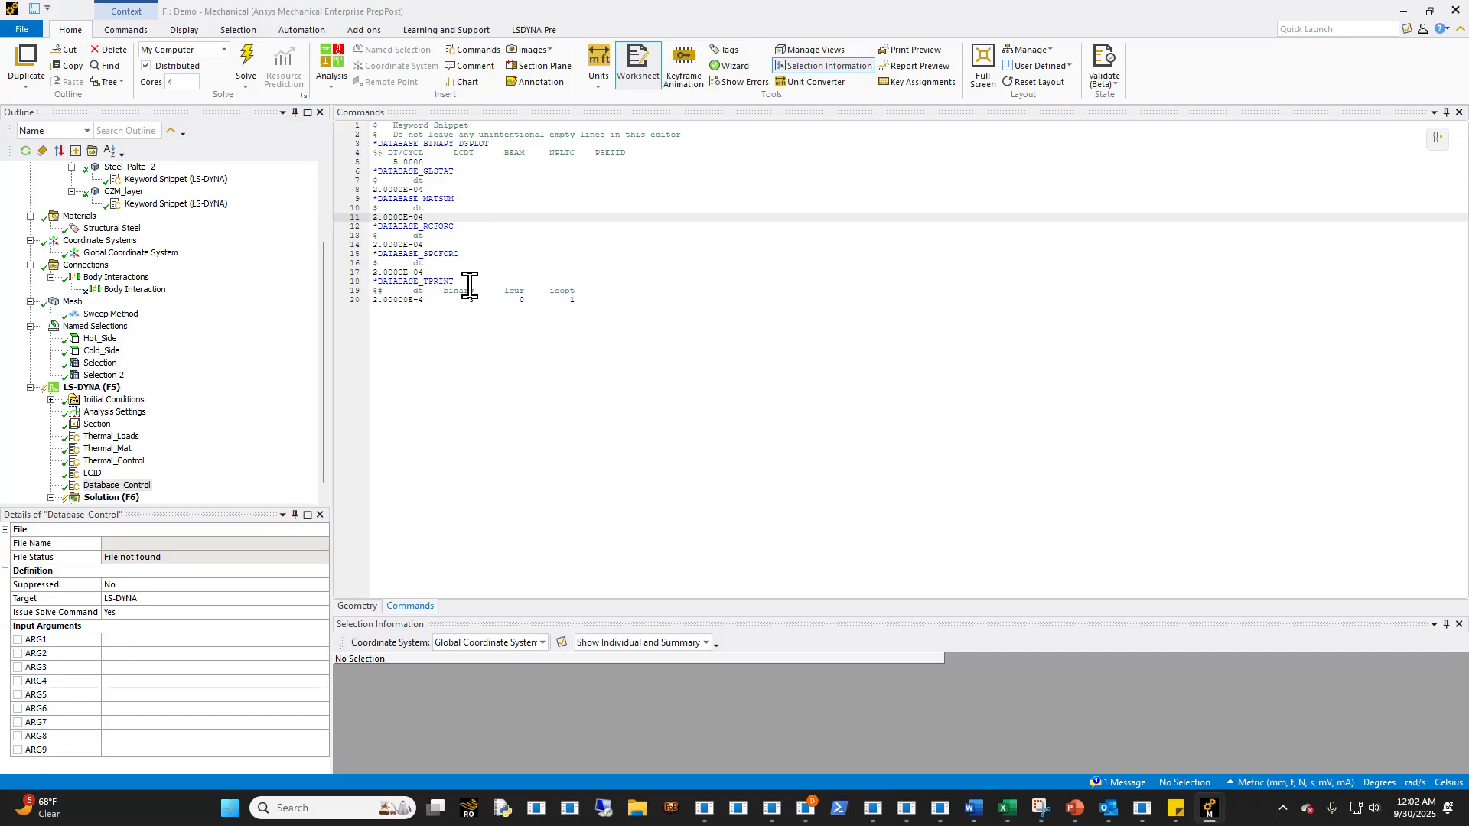
left_click_drag(617, 309, 341, 282)
left_click(366, 326)
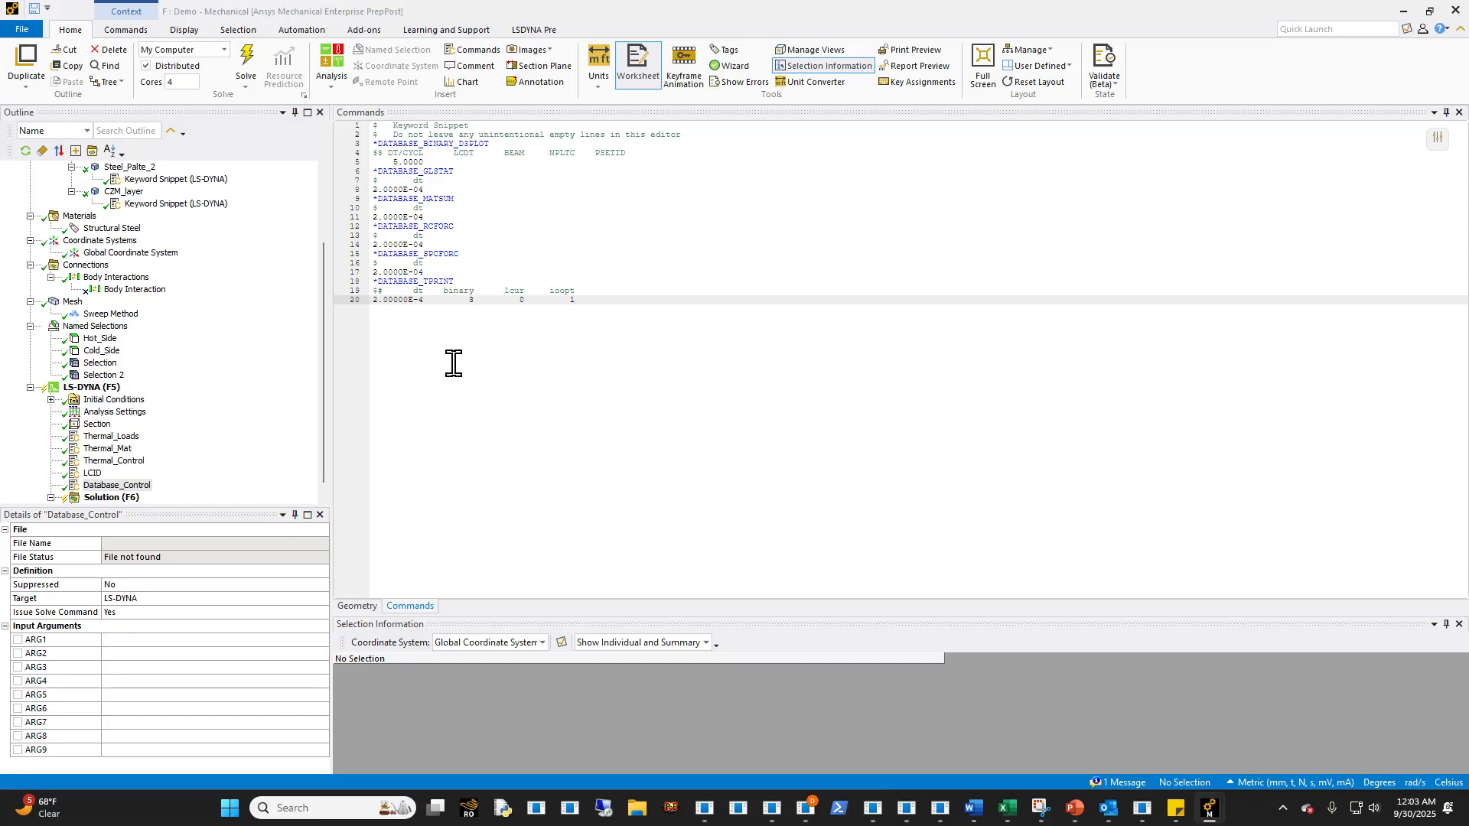
- Start writing the LS-DYNA input file from the solution, with the *.k file type
scroll(219, 480, "down", 1)
left_click(110, 399)
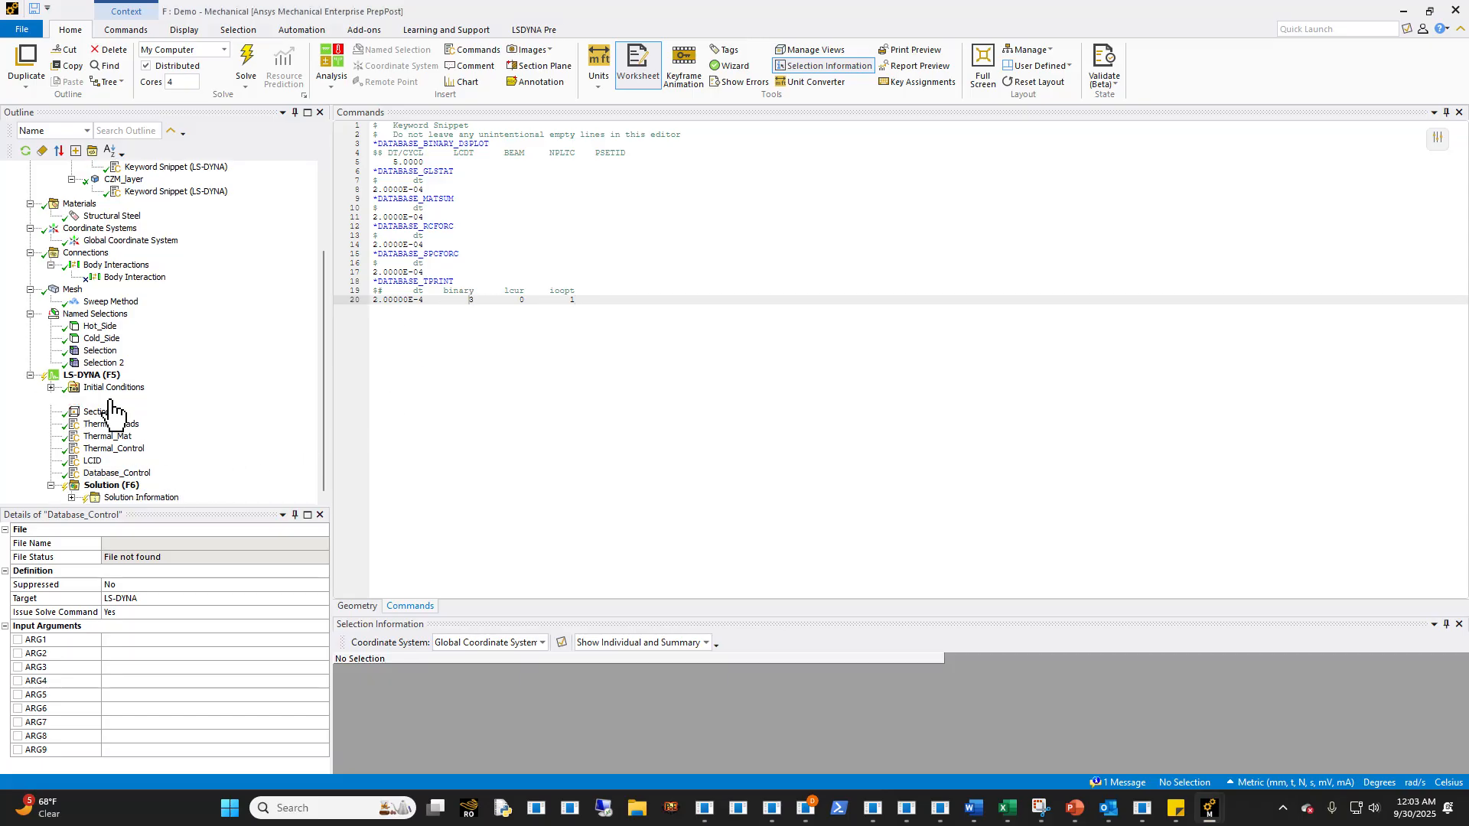
left_click(93, 375)
left_click(111, 485)
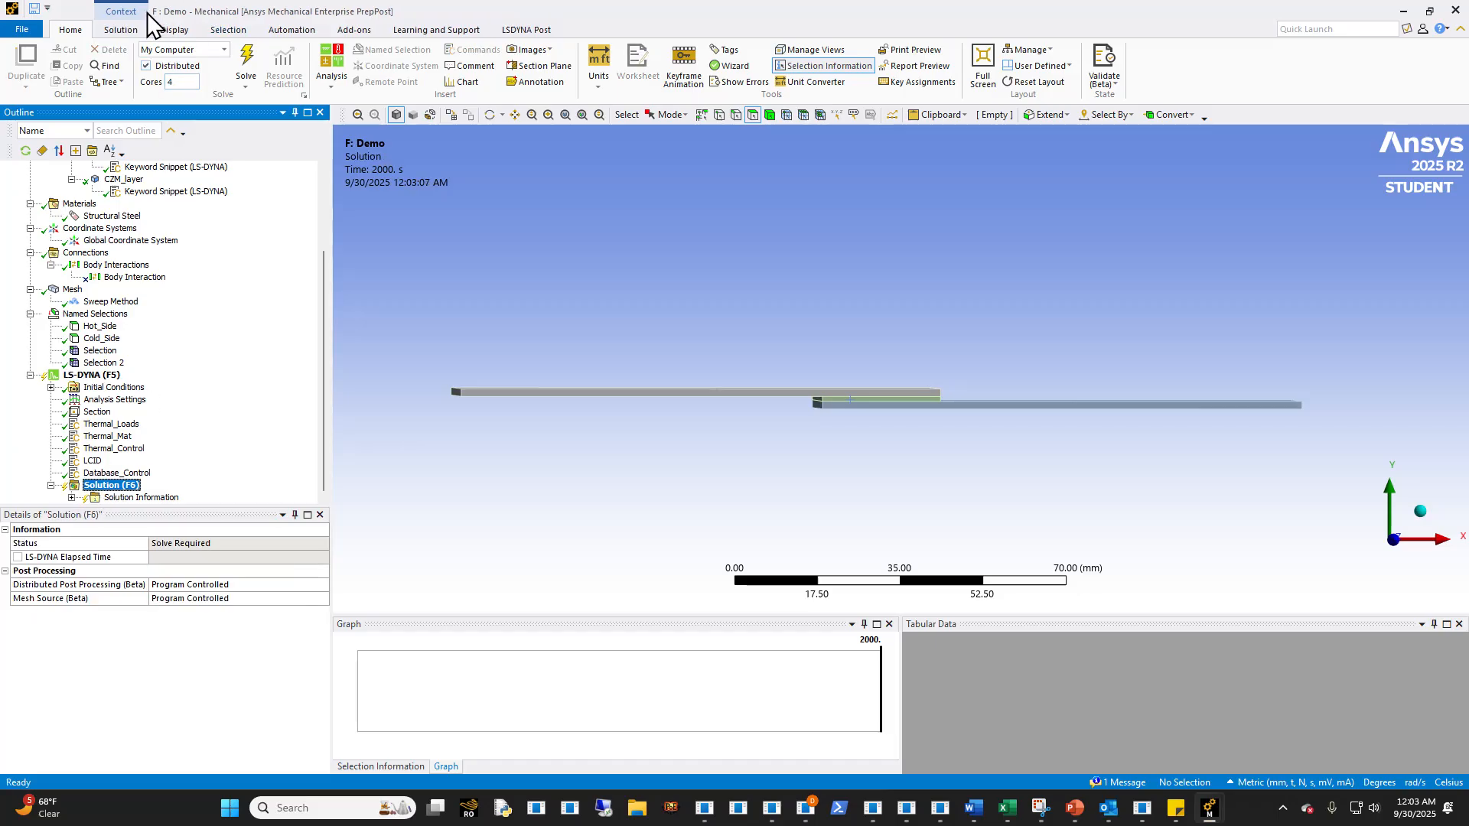
left_click(121, 29)
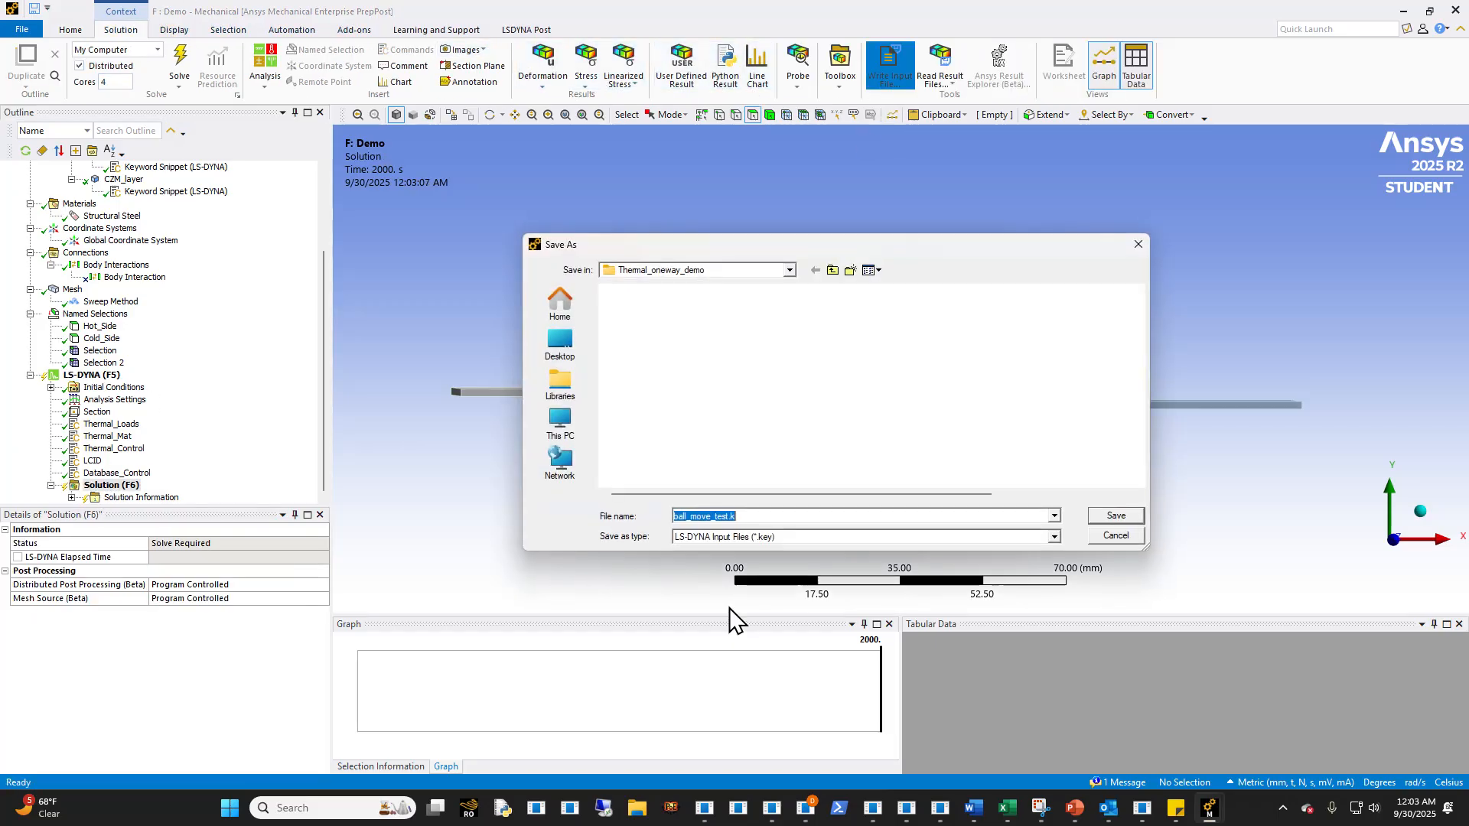
left_click(766, 538)
left_click(752, 552)
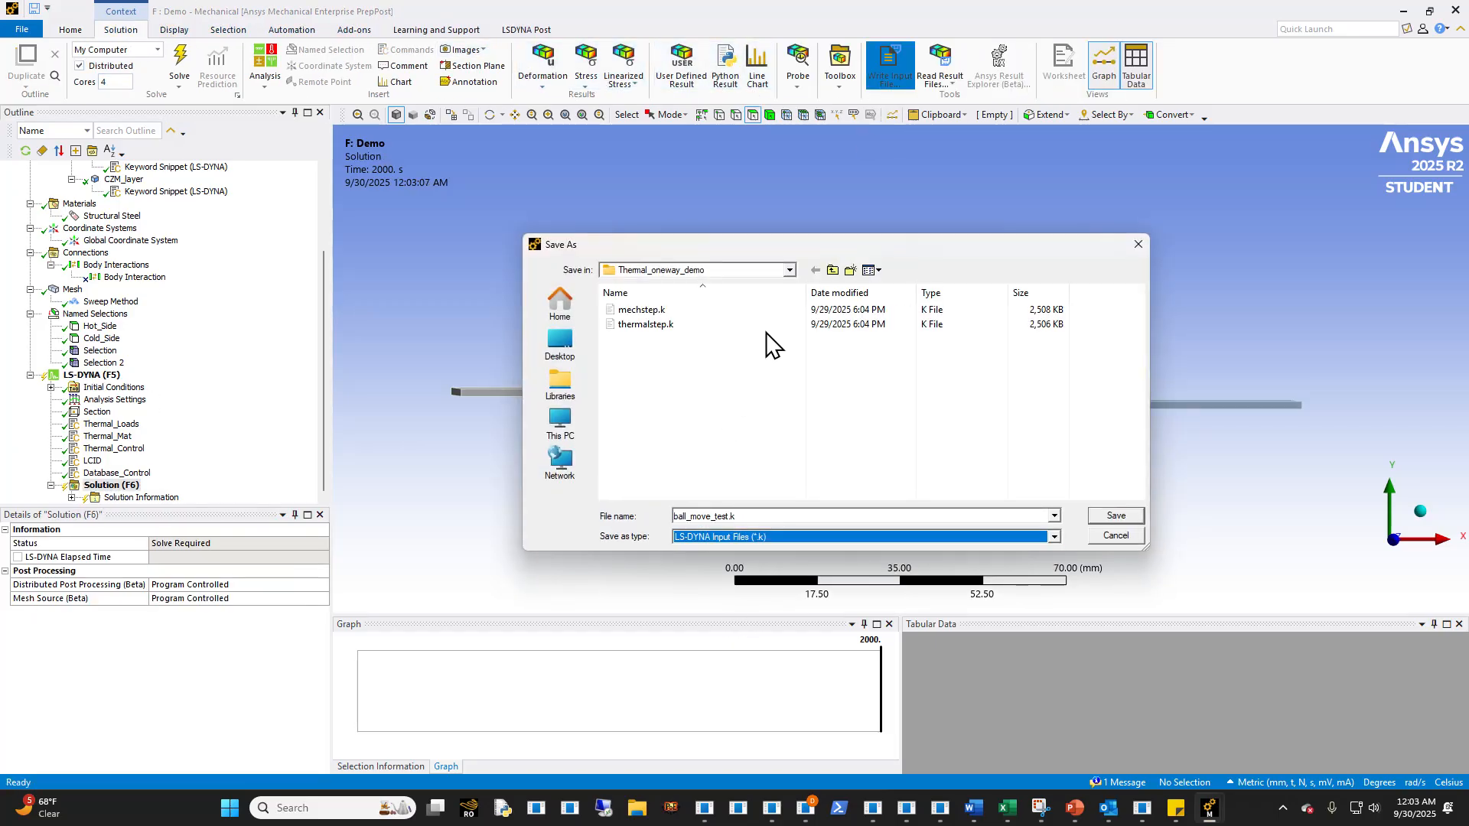
- Create a folder named Demo inside Dyna_Staging for the exported input file
left_click(833, 271)
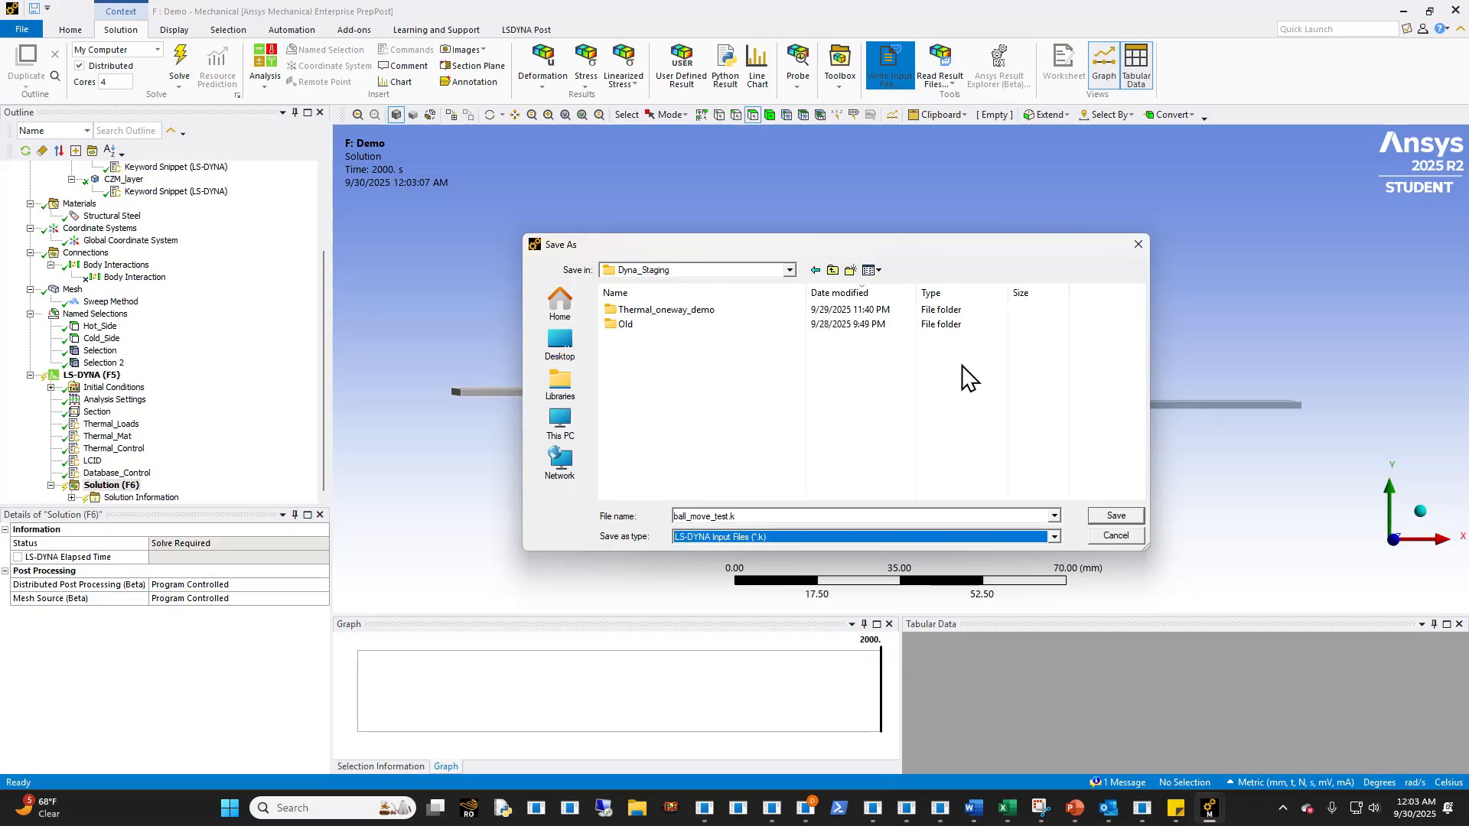
left_click(712, 382)
right_click(711, 382)
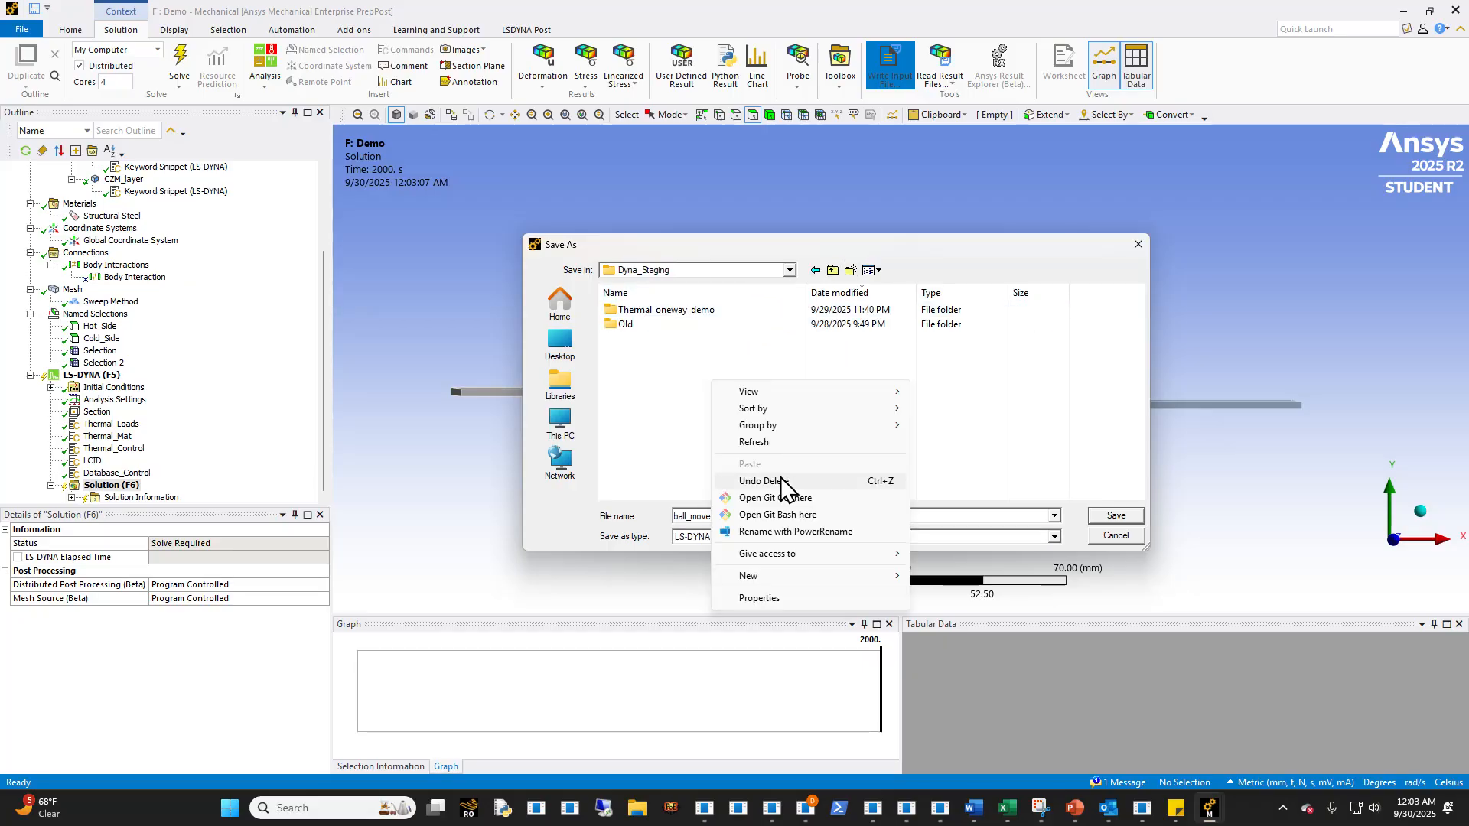
left_click(938, 575)
type("Demo")
key("Return")
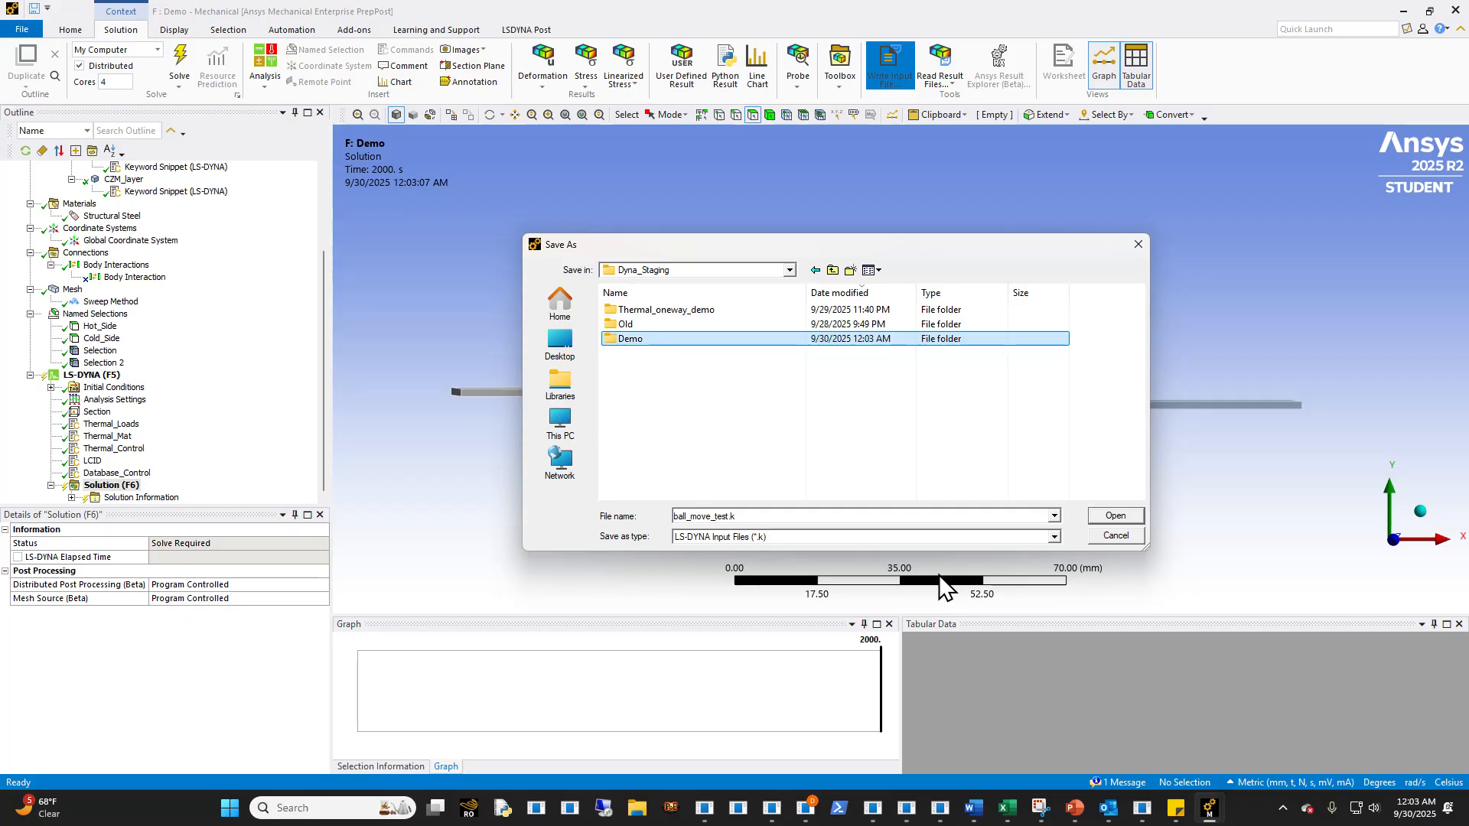
- Save the input file as thermalstep.k in the Demo folder
double_click(739, 339)
double_click(765, 517)
type("thermalstep")
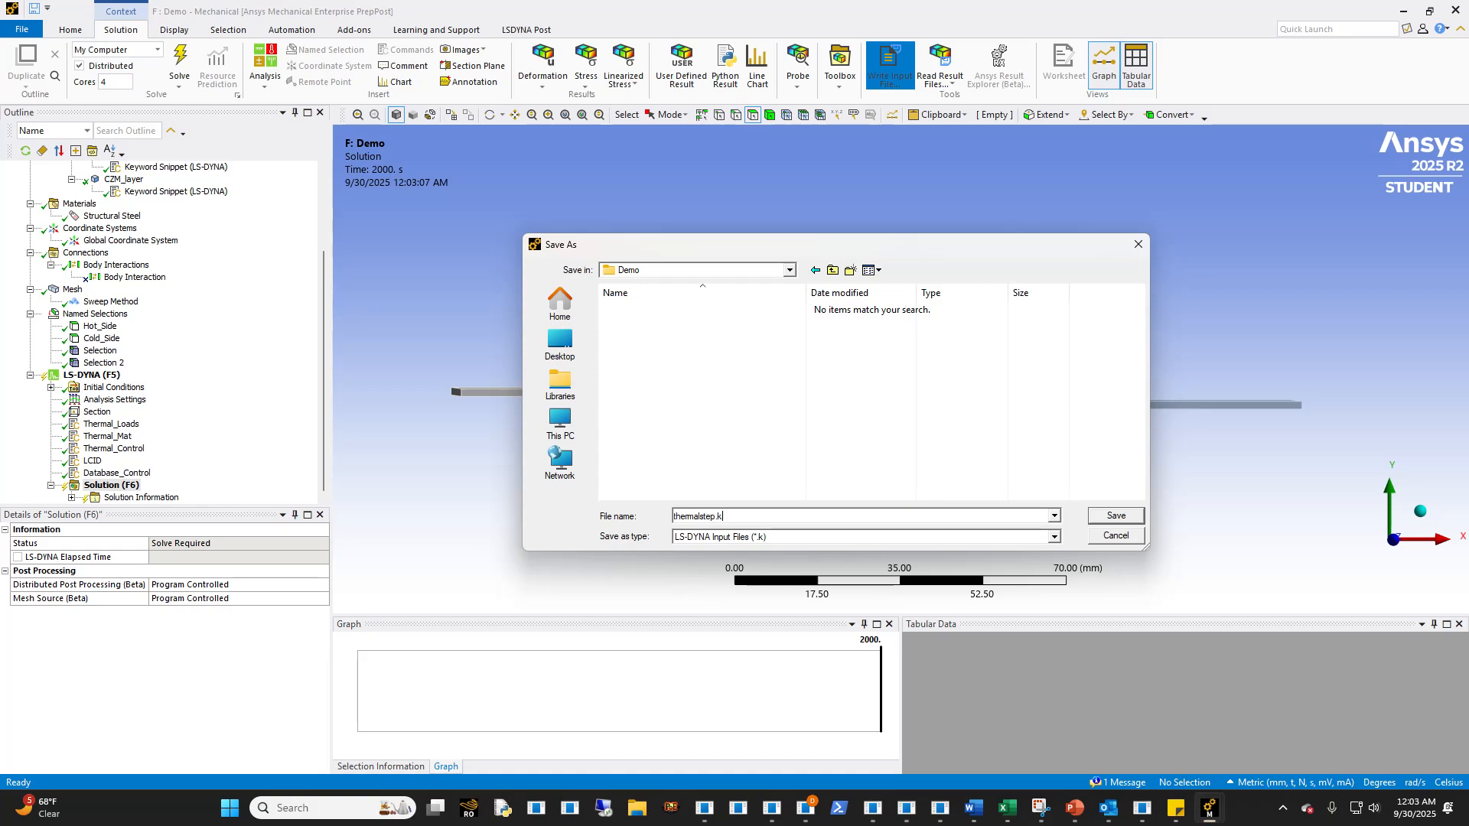
key("Return")
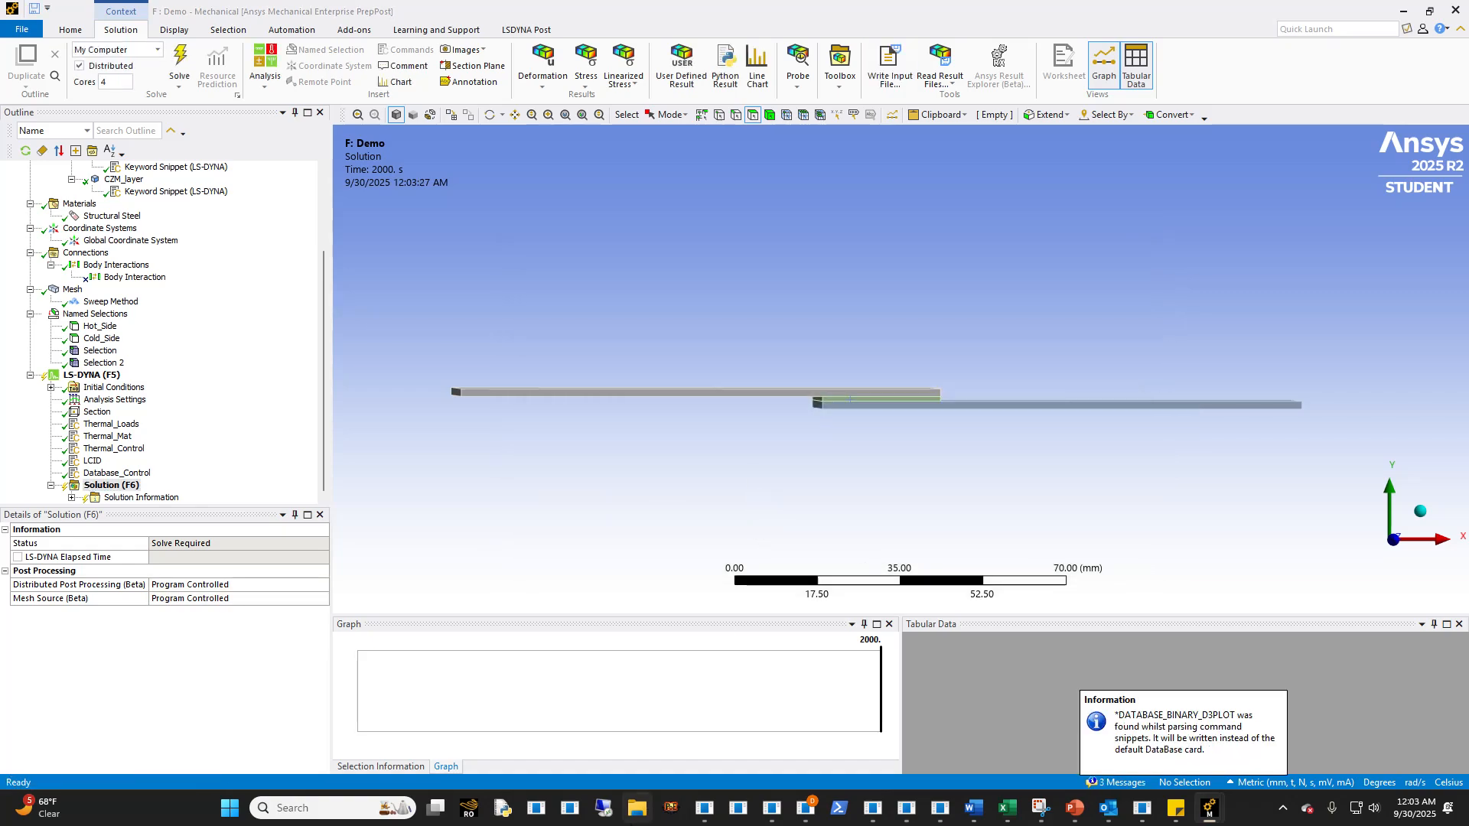
- Switch to File Explorer, go to the Demo folder in Dyna_Staging and open thermalstep.k in Visual Studio Code
left_click(638, 812)
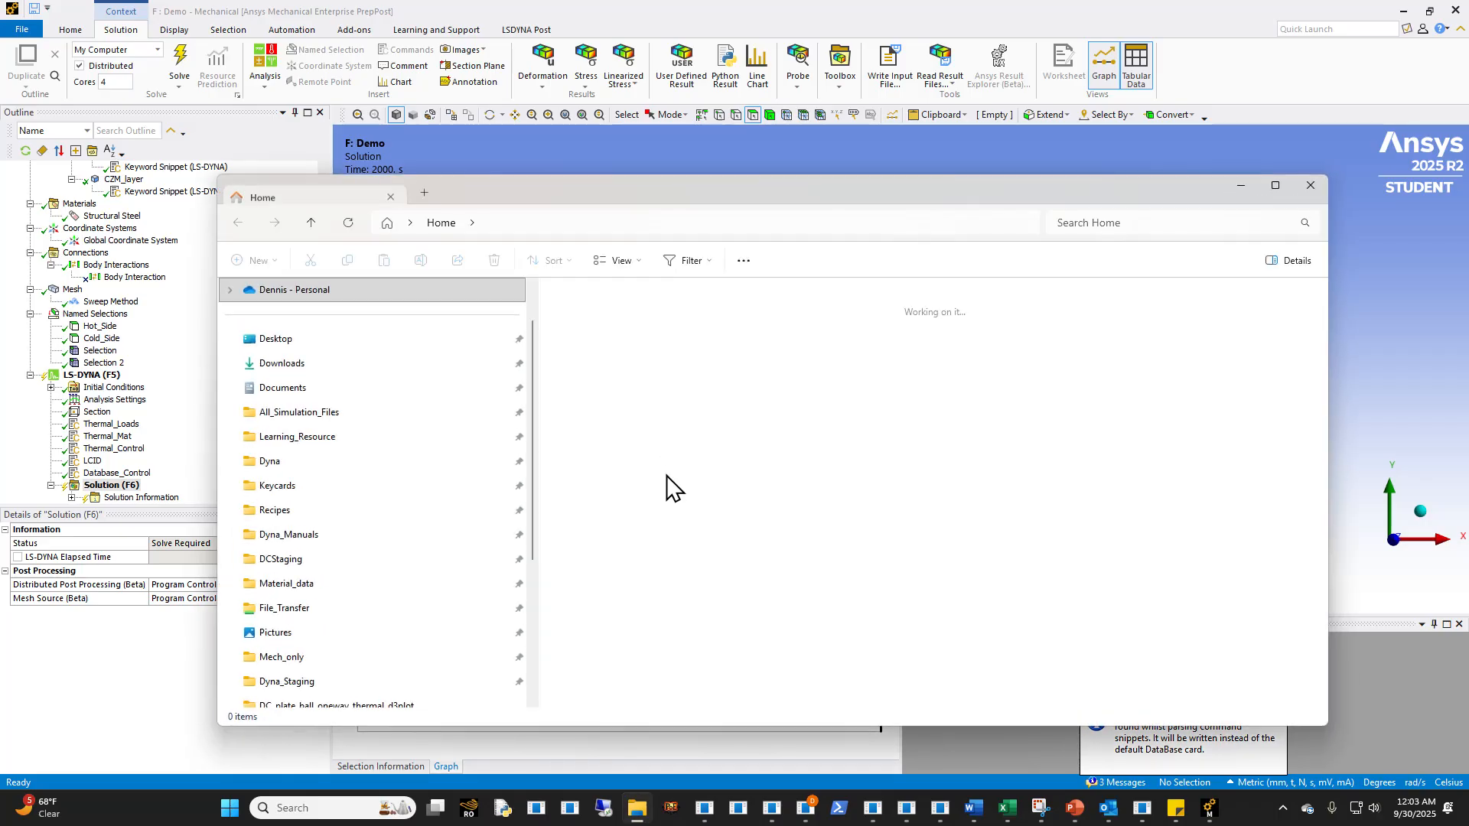
double_click(805, 182)
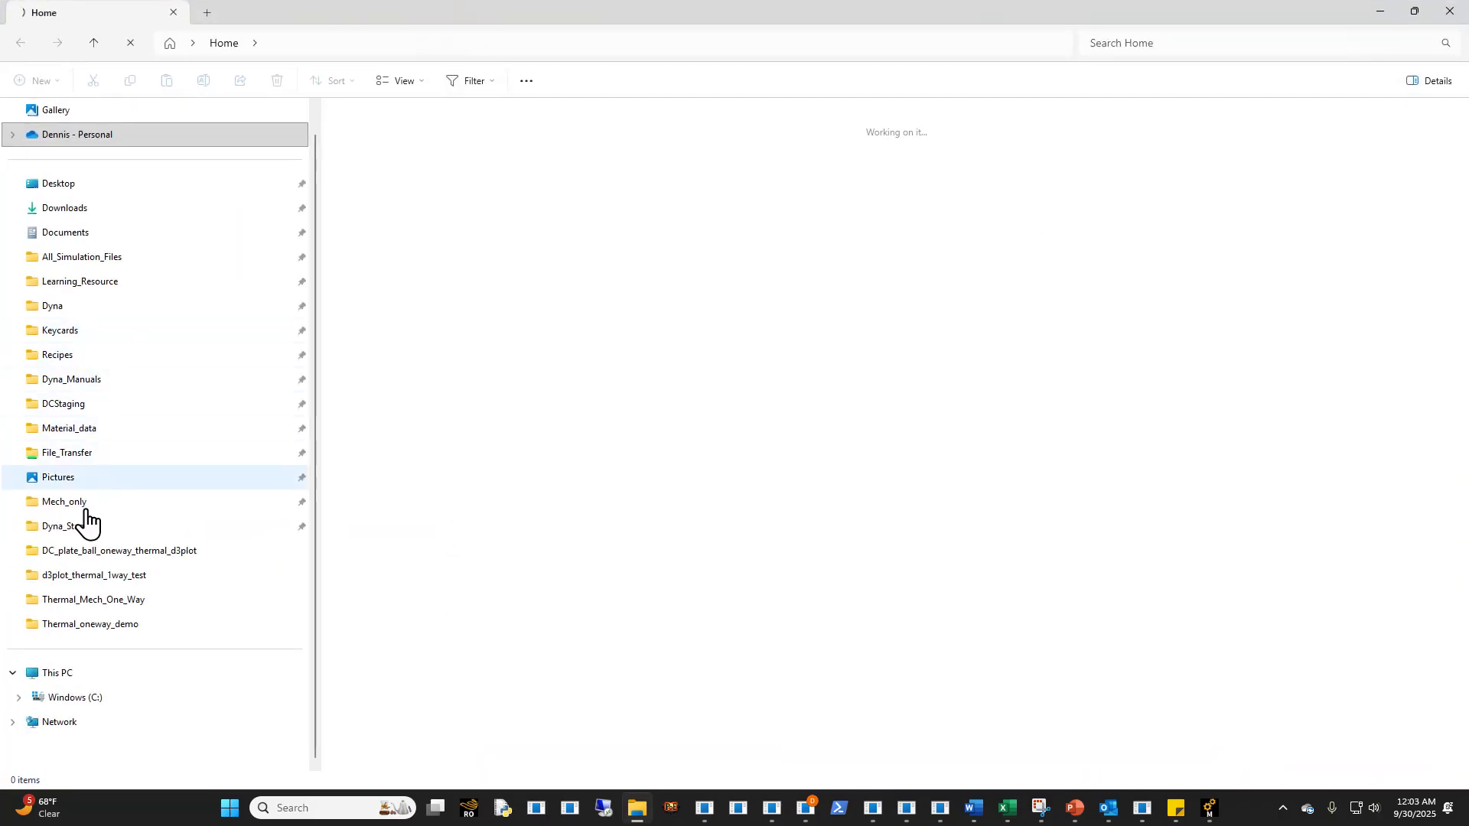
left_click(81, 535)
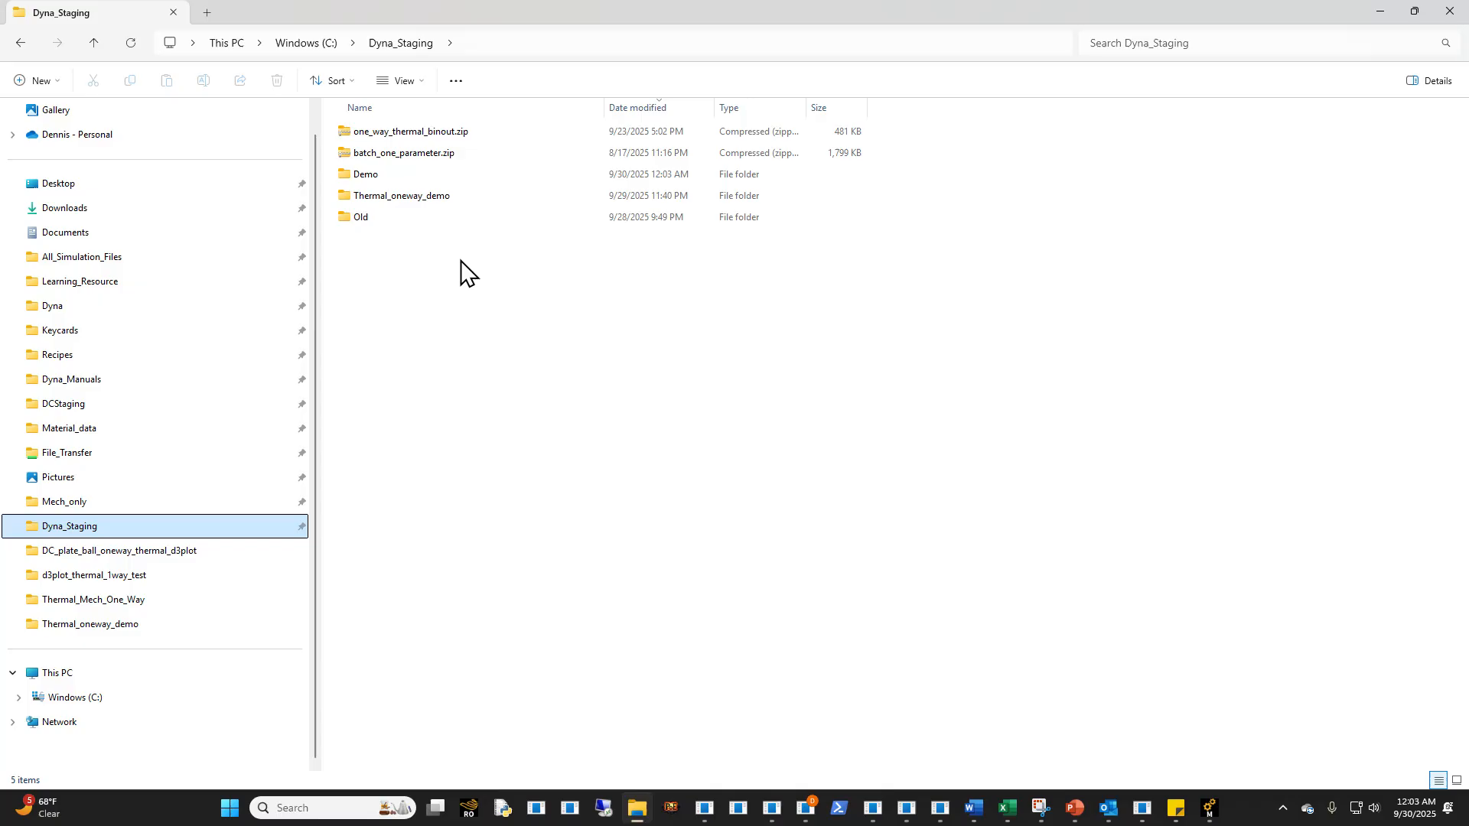
double_click(386, 177)
right_click(399, 131)
left_click(458, 197)
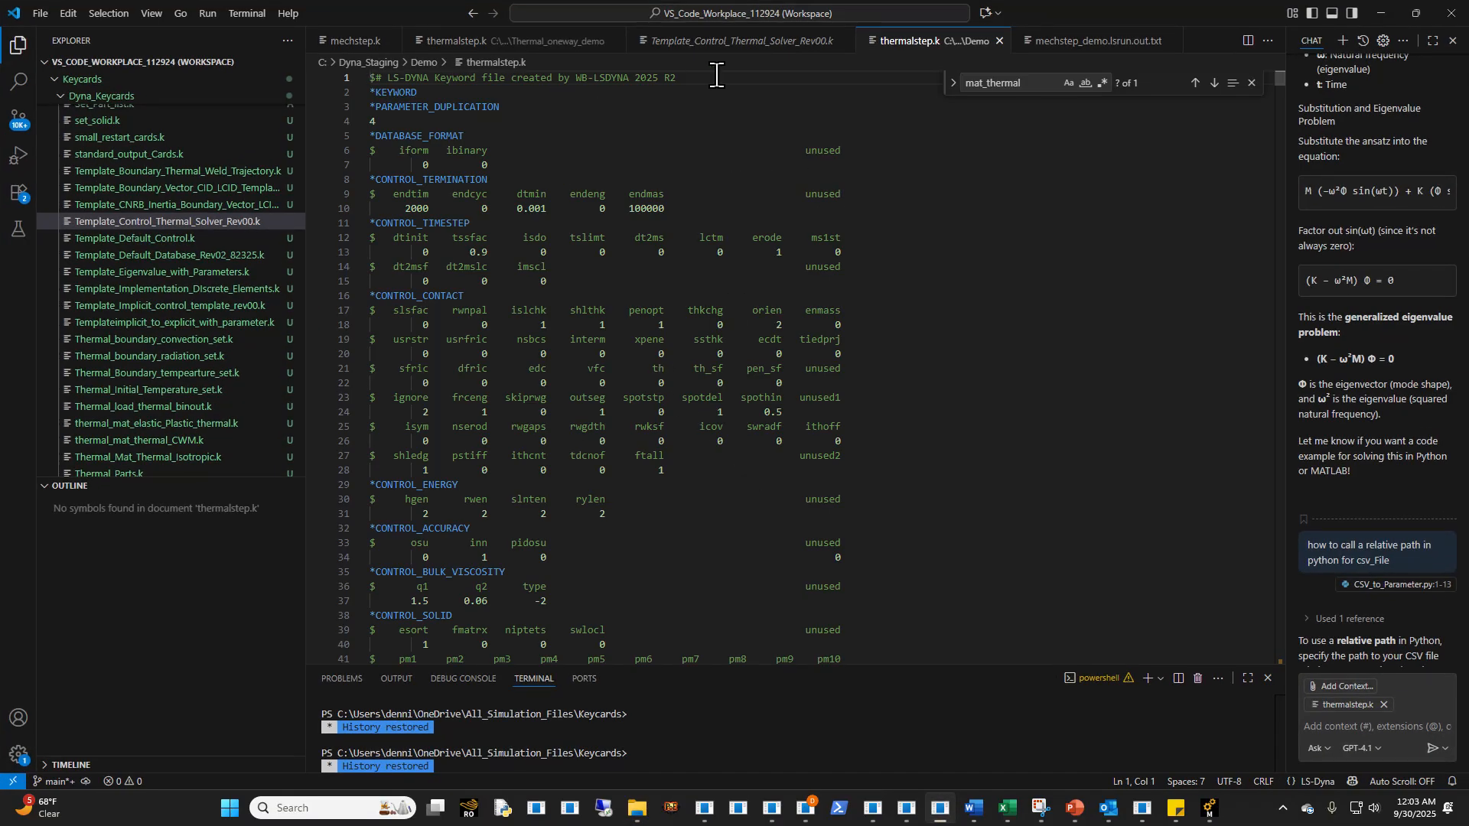
- Replace *KEYWORD in the Demo thermalstep.k with the *KEYWORD_JOBID card thermalstep_demo copied from the Thermal_oneway_demo version
left_click(481, 45)
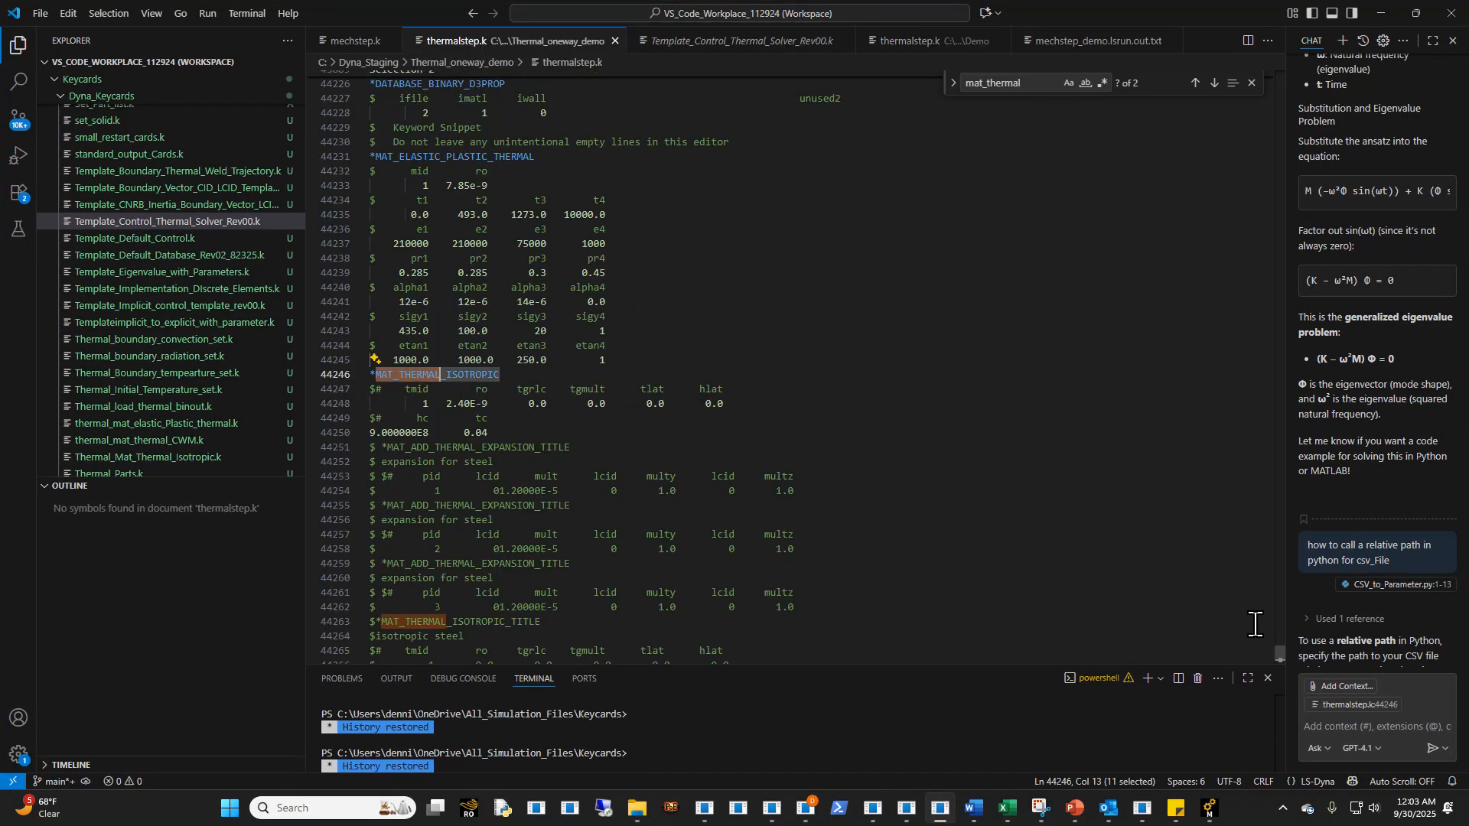
left_click_drag(1279, 652, 1207, 36)
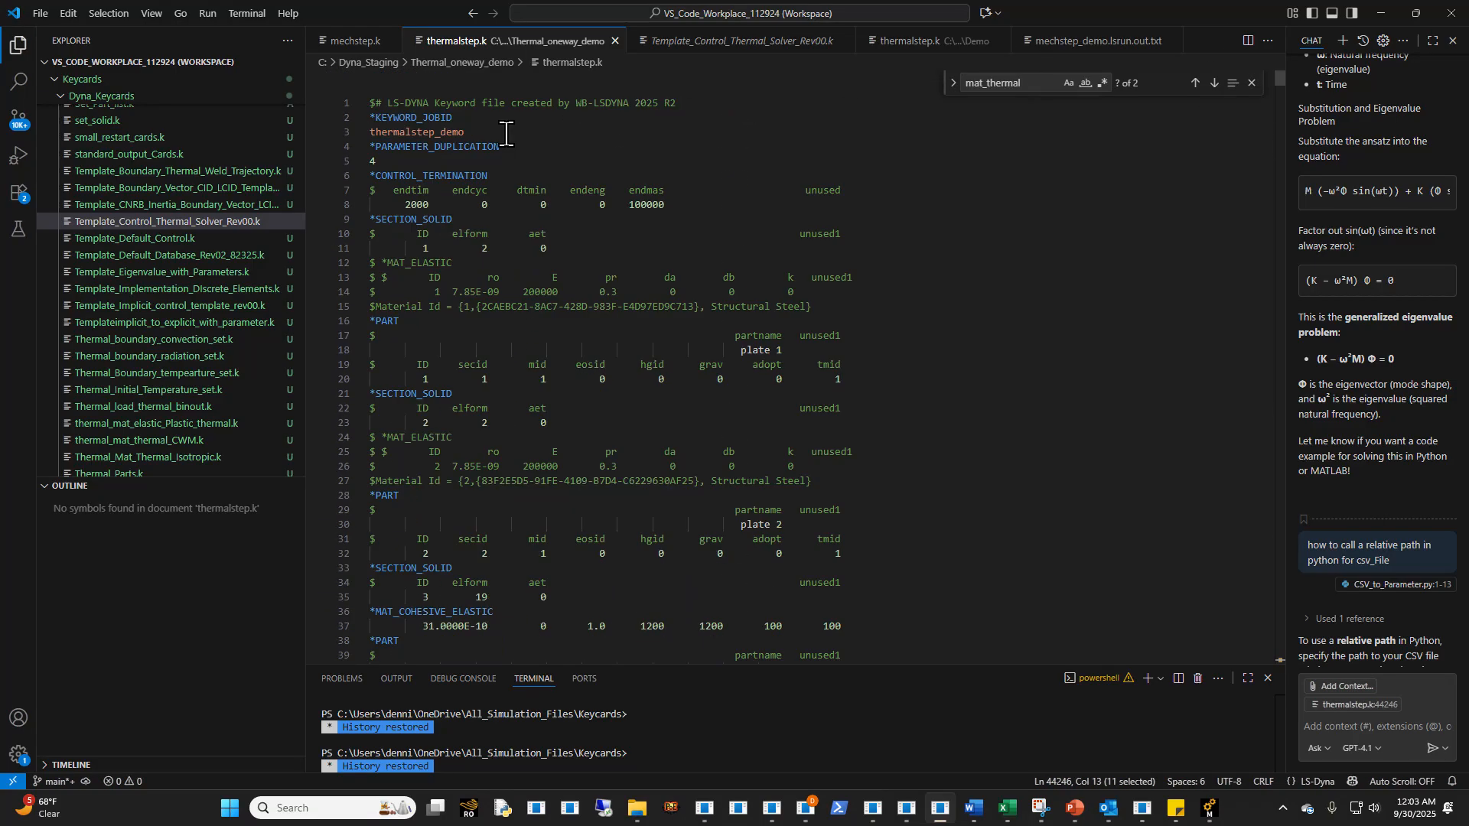
left_click_drag(505, 134, 370, 117)
key("ctrl+c")
left_click(908, 44)
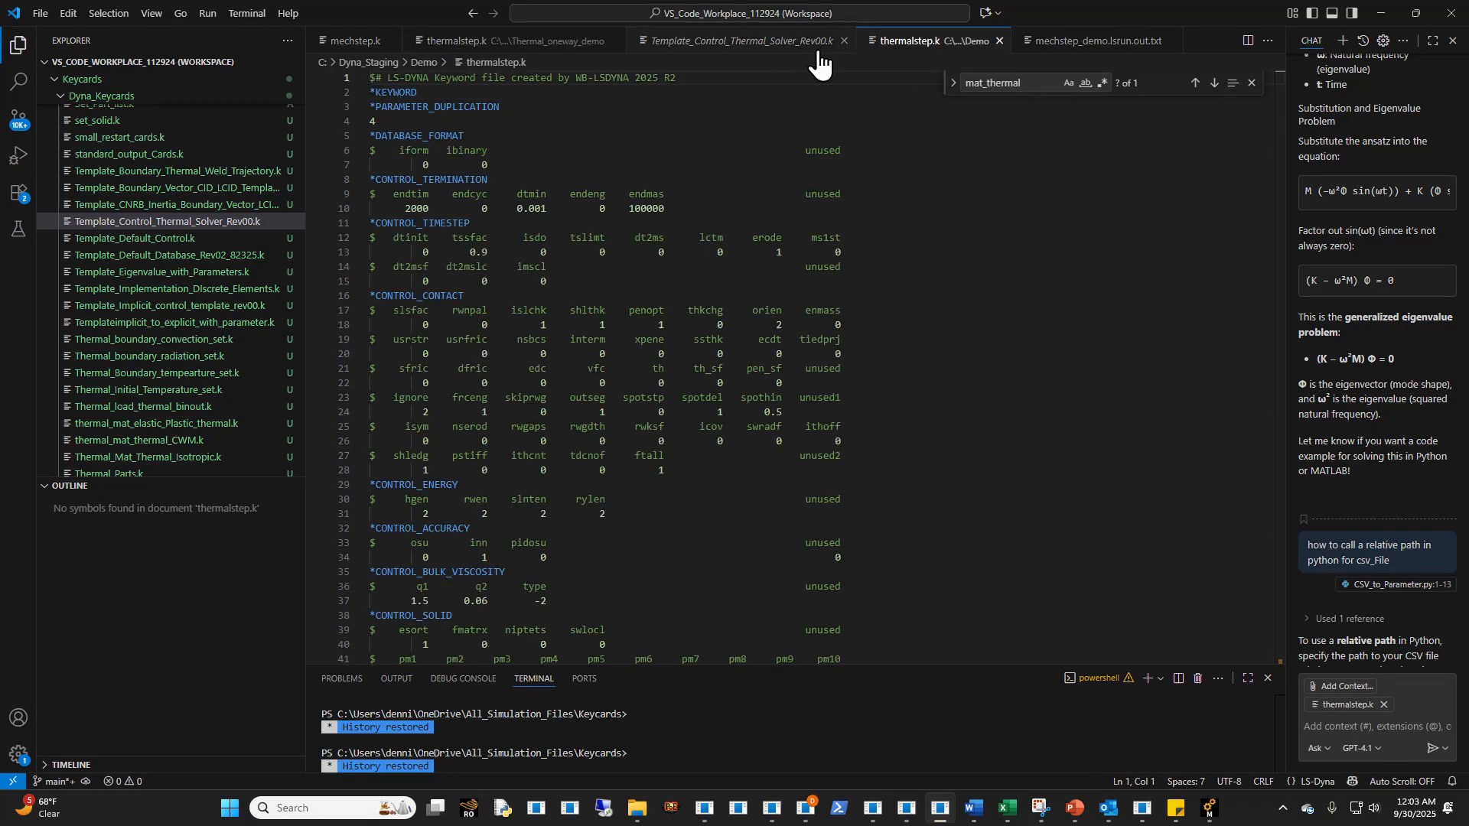
left_click_drag(459, 93, 360, 92)
key("ctrl+v")
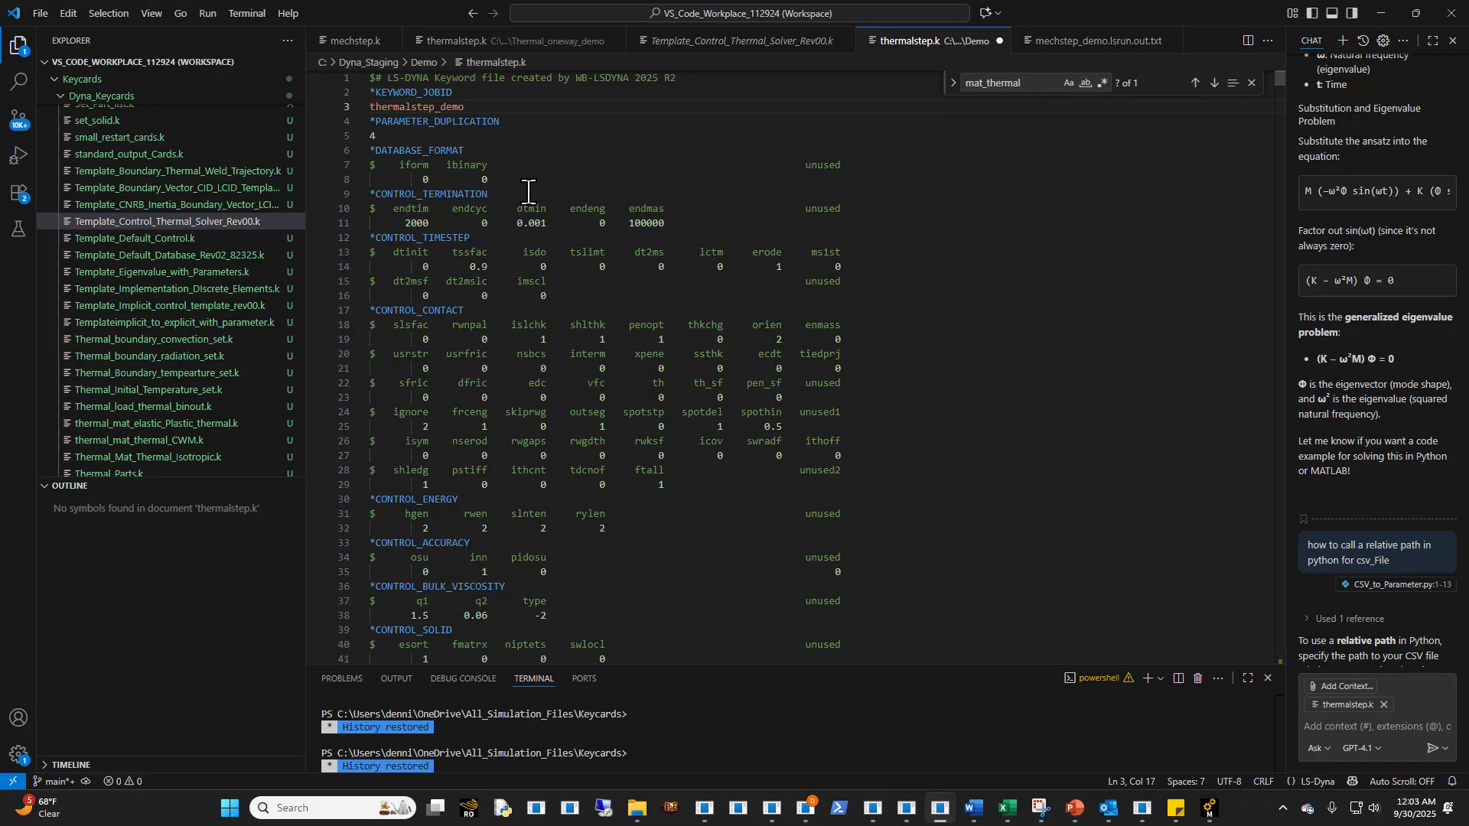
- Switch to Ansys Mechanical and set the time history output controls in Analysis Settings to never calculate results
mouse_move(1224, 817)
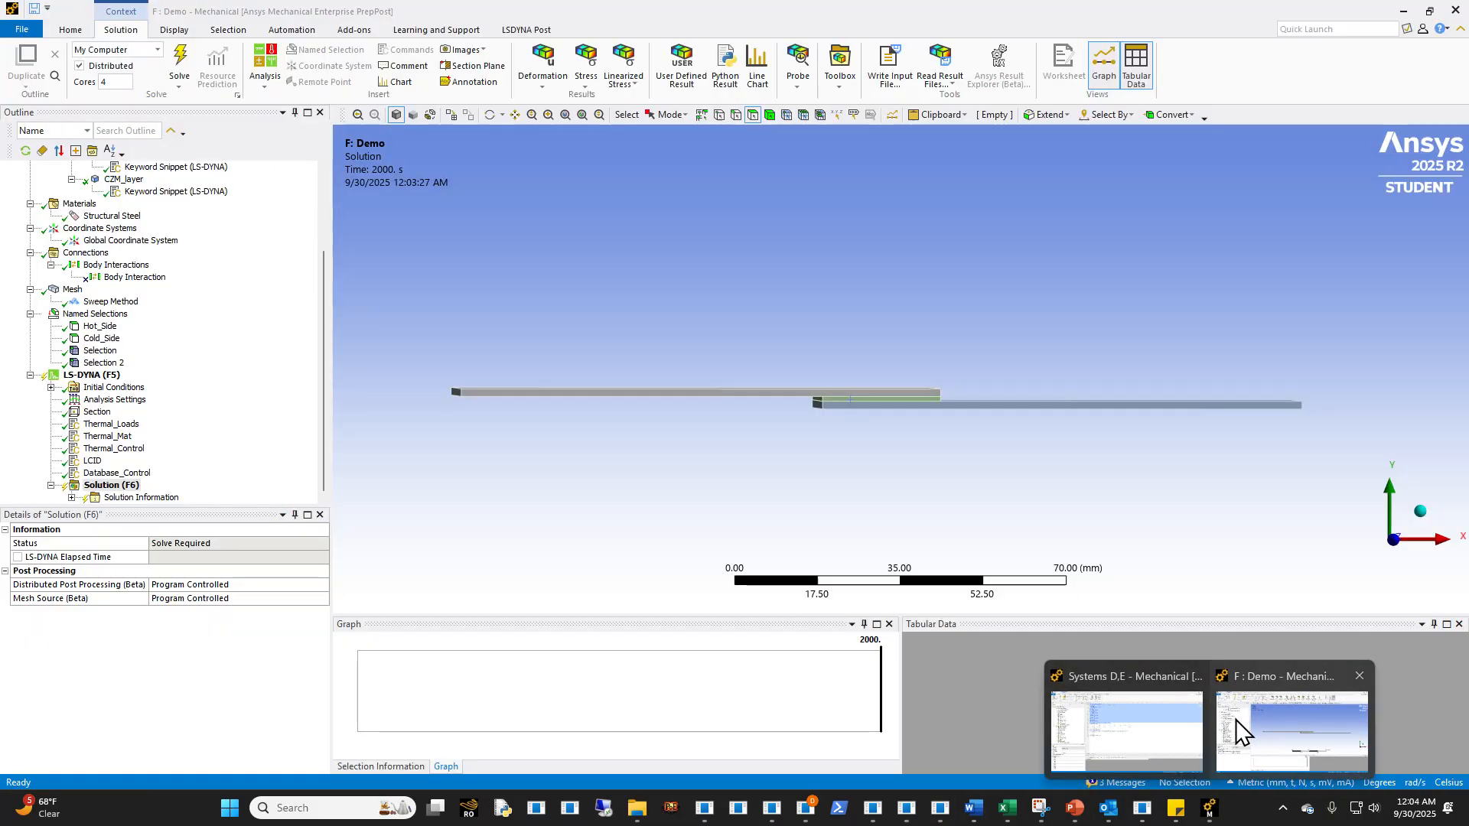
left_click(1236, 719)
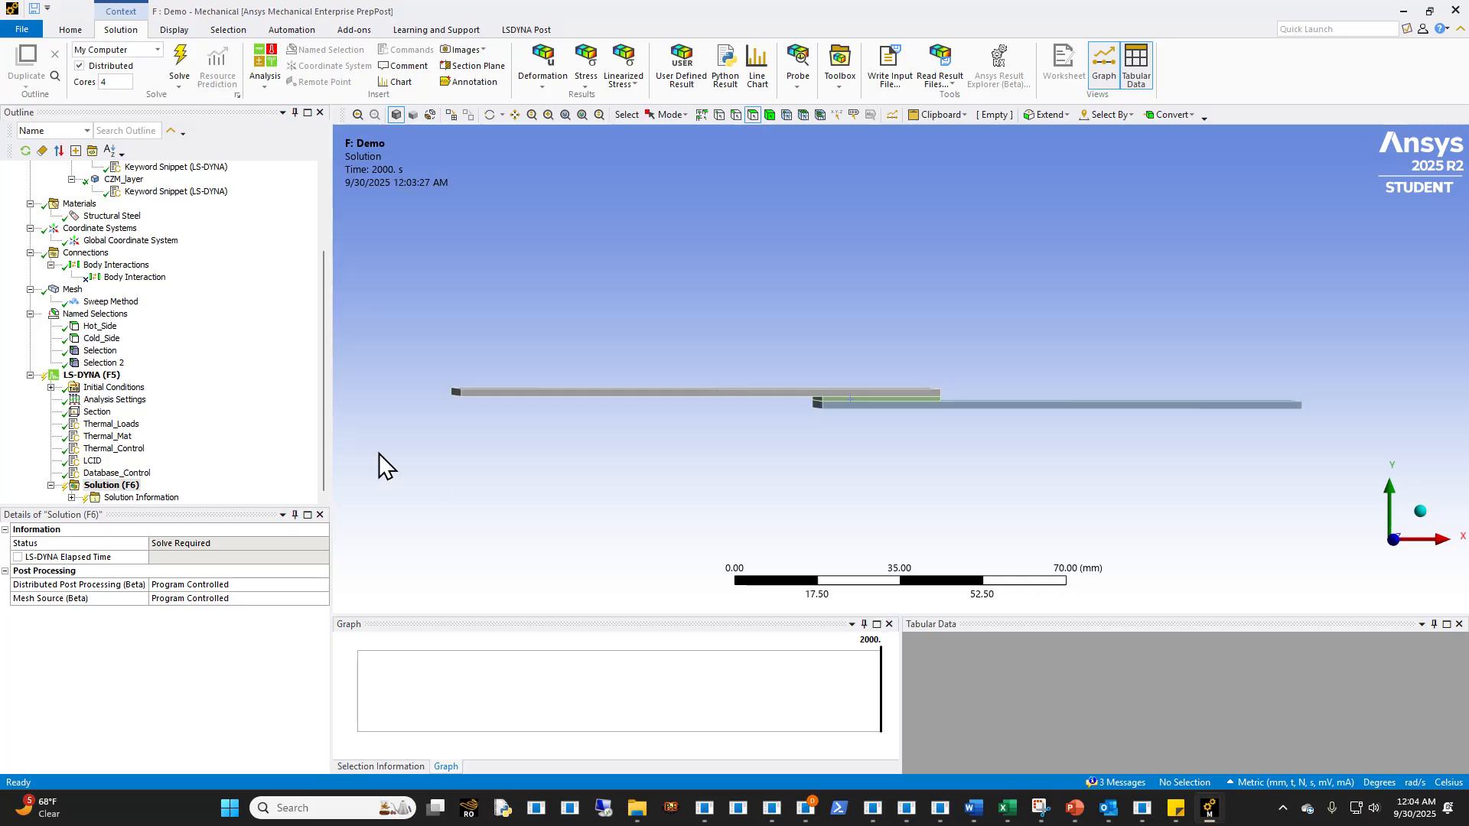
left_click(128, 399)
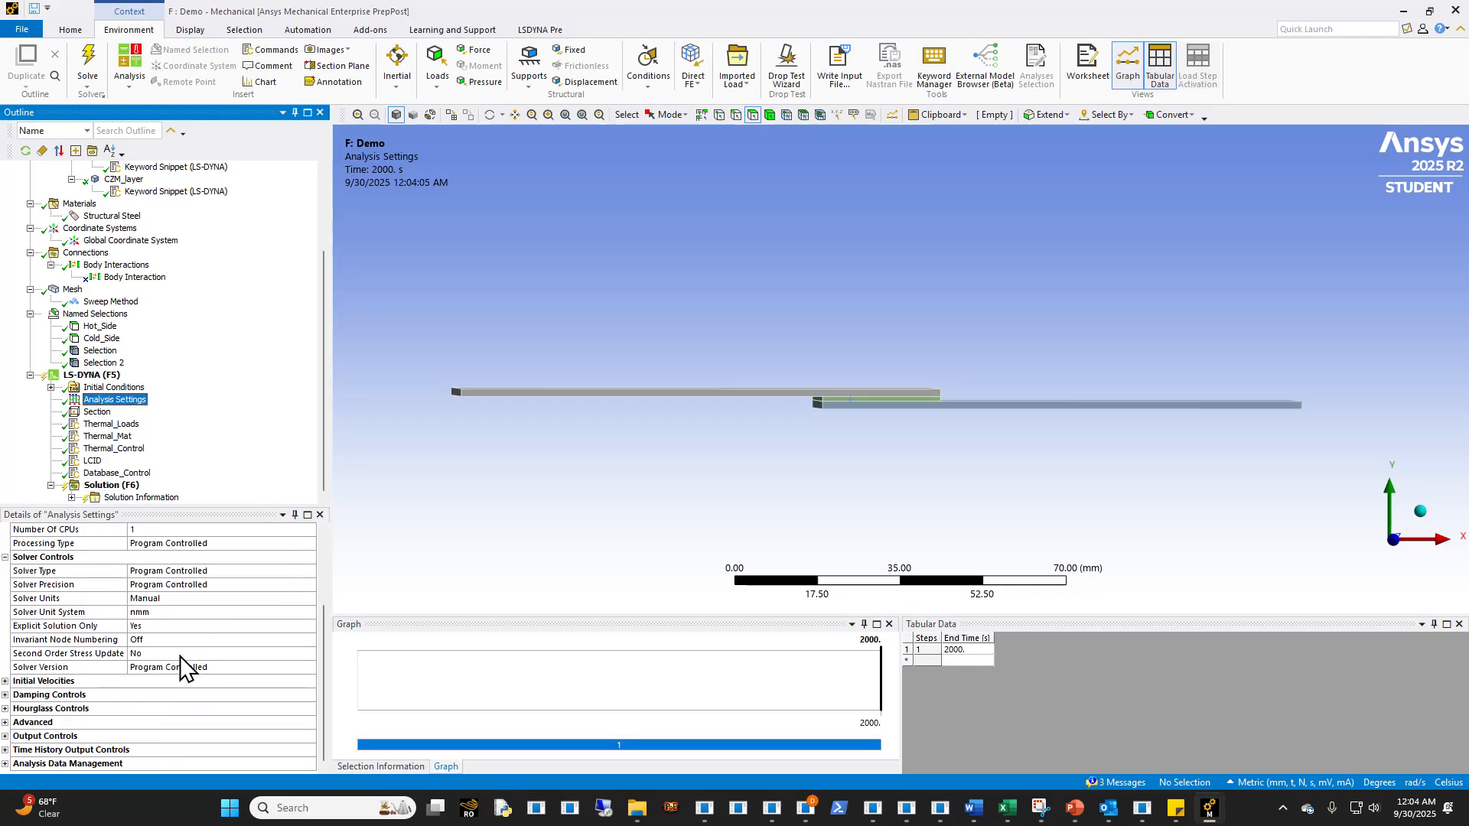
left_click(141, 749)
scroll(146, 751, "down", 1)
double_click(177, 750)
double_click(181, 761)
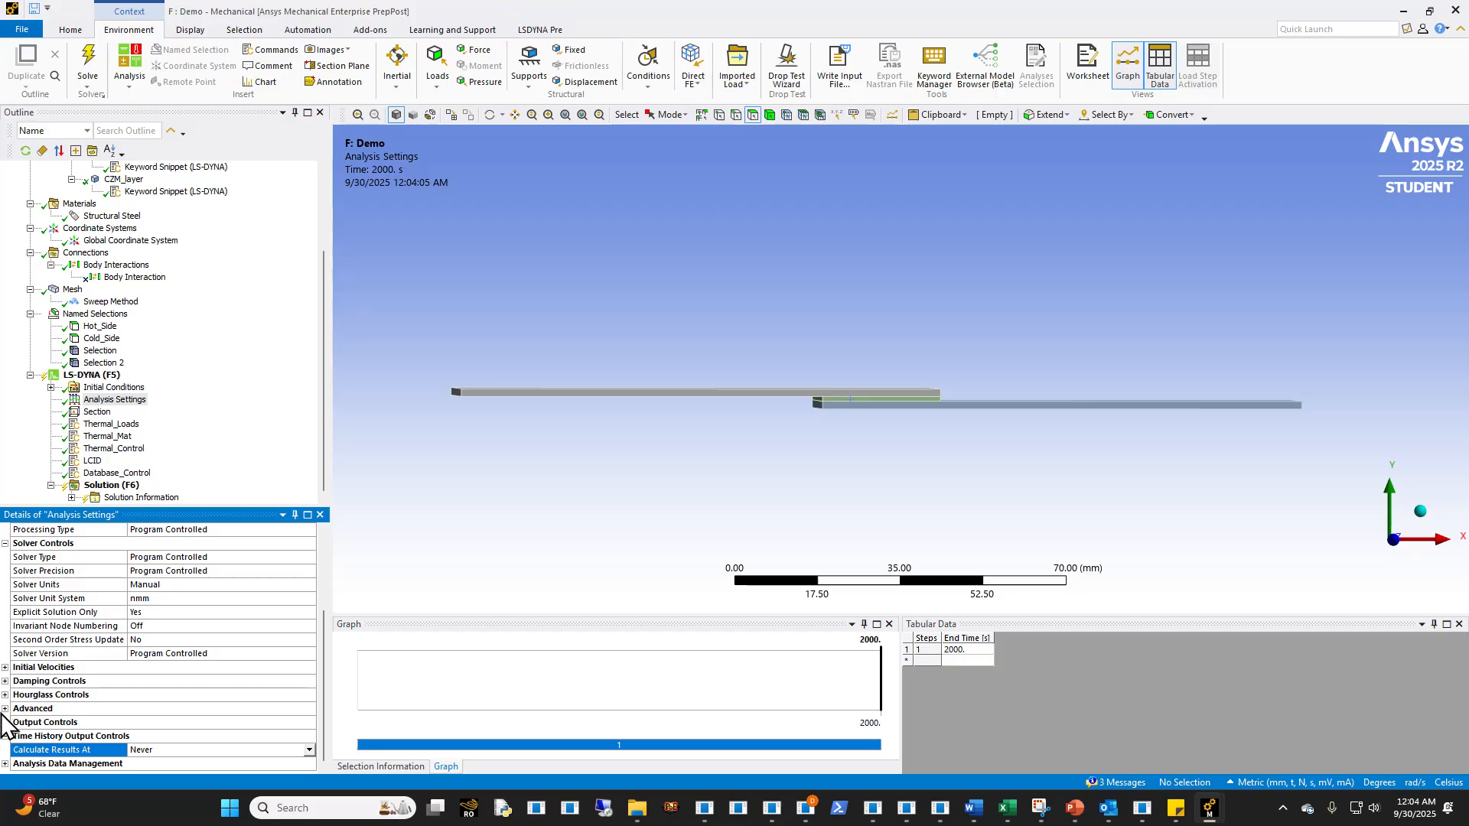
- Set Default Solver Controls Cards in the advanced Analysis Settings to Omit
left_click(6, 722)
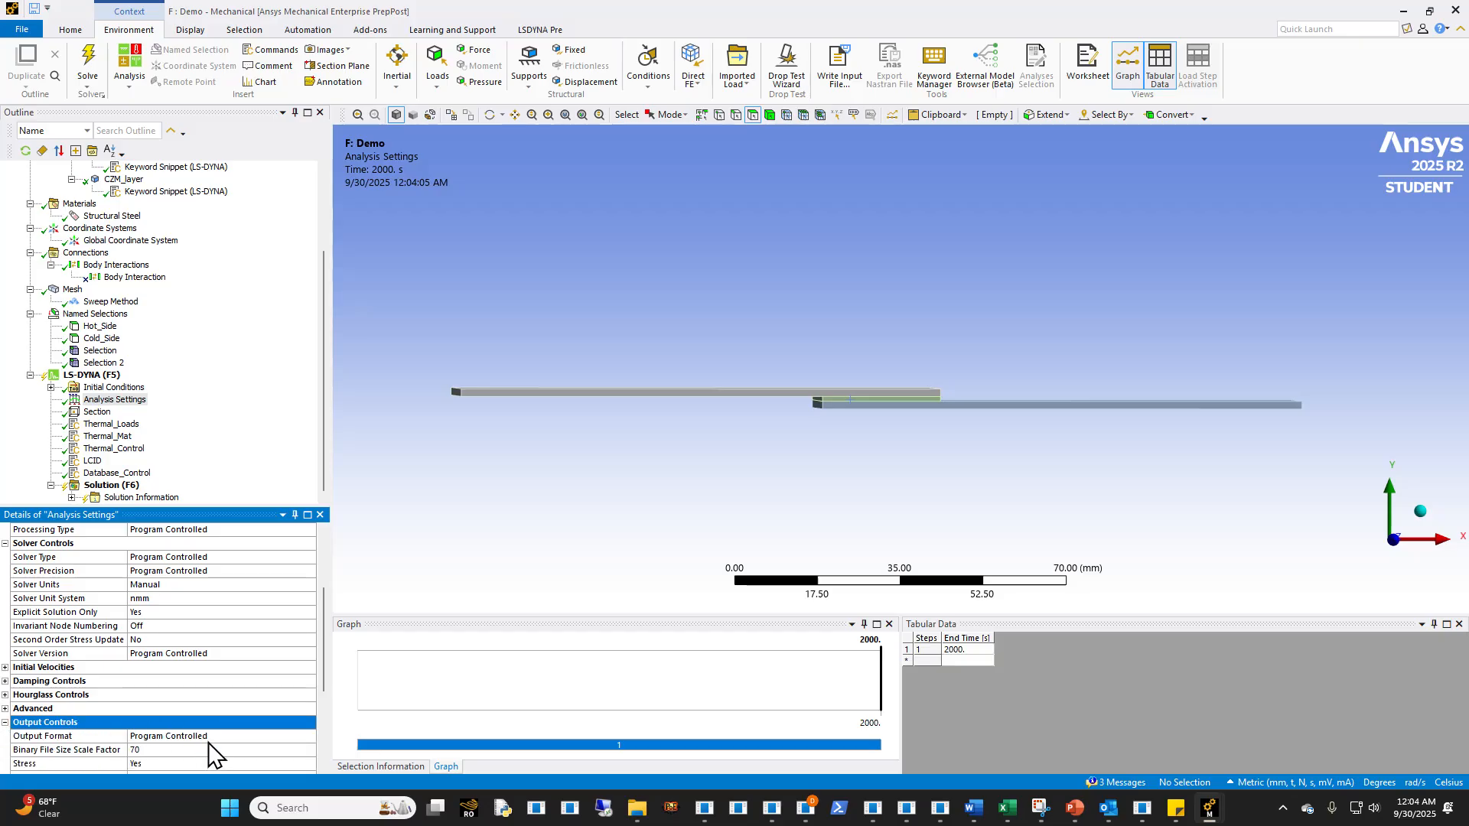
left_click(7, 709)
left_click(175, 733)
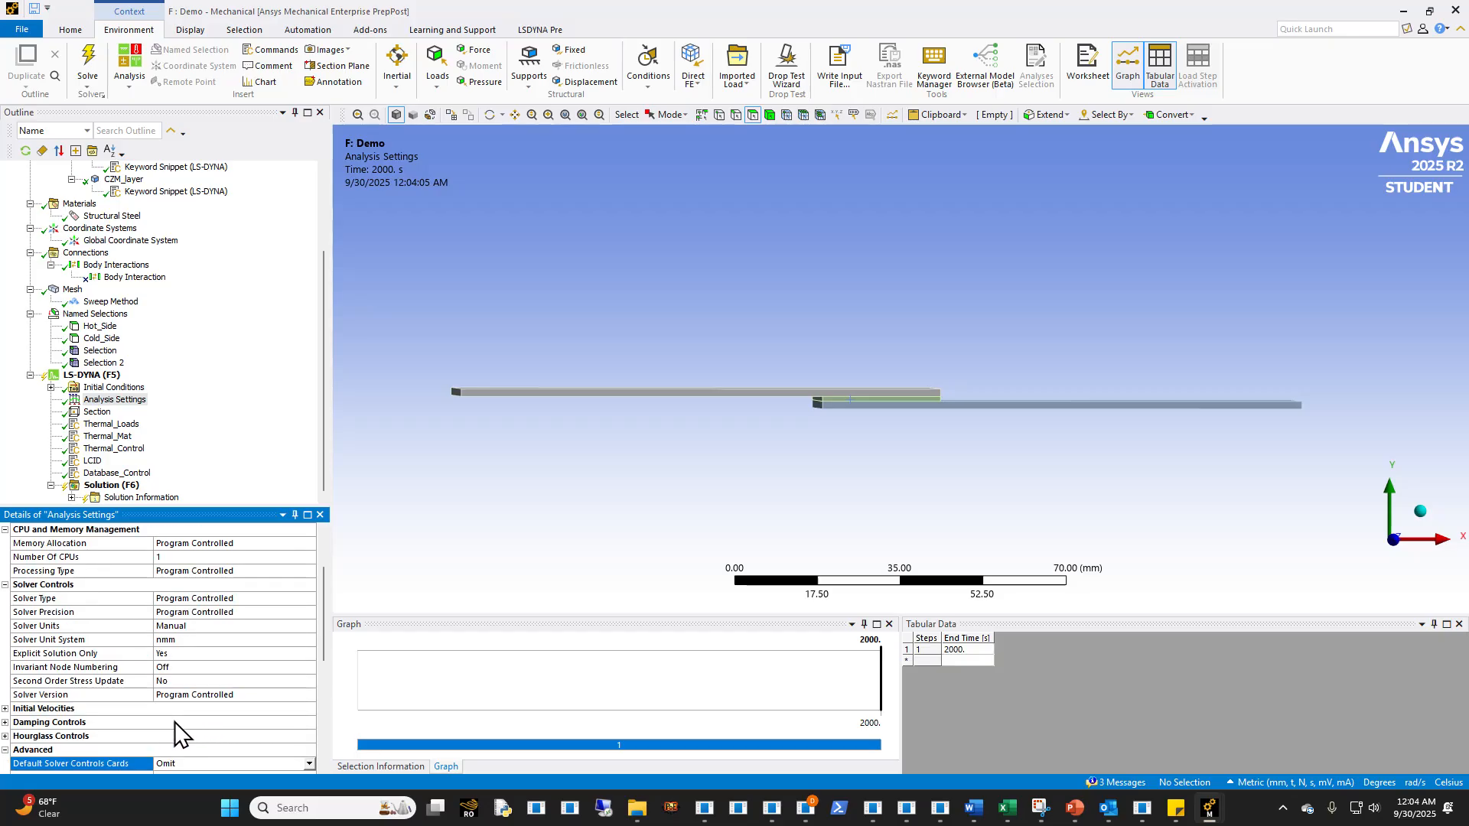
- Write the LS-DYNA input file again as thermalstep.k in the Demo folder, overwriting the existing one
left_click(111, 485)
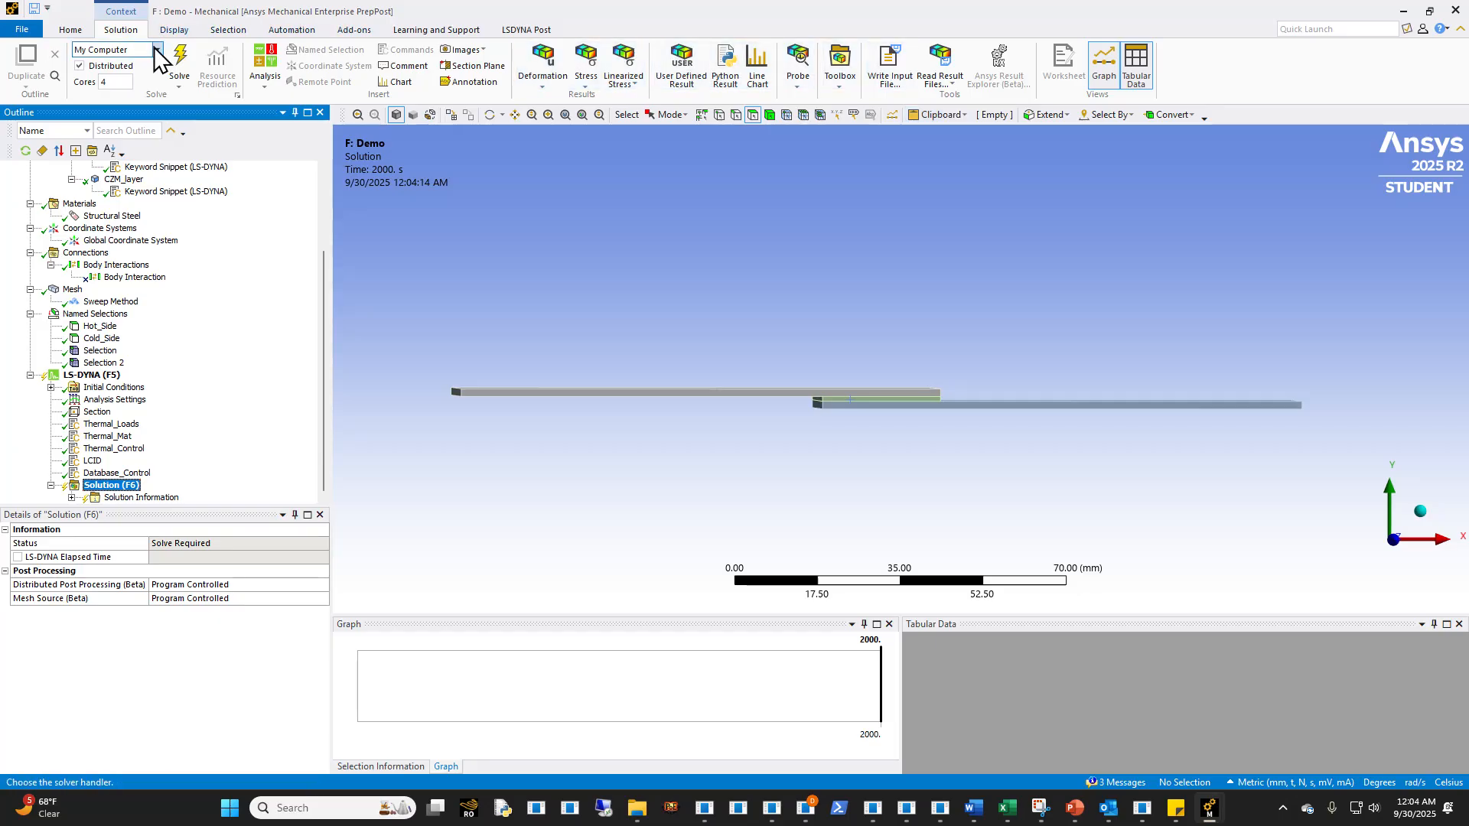
left_click(887, 69)
left_click(754, 540)
left_click(755, 550)
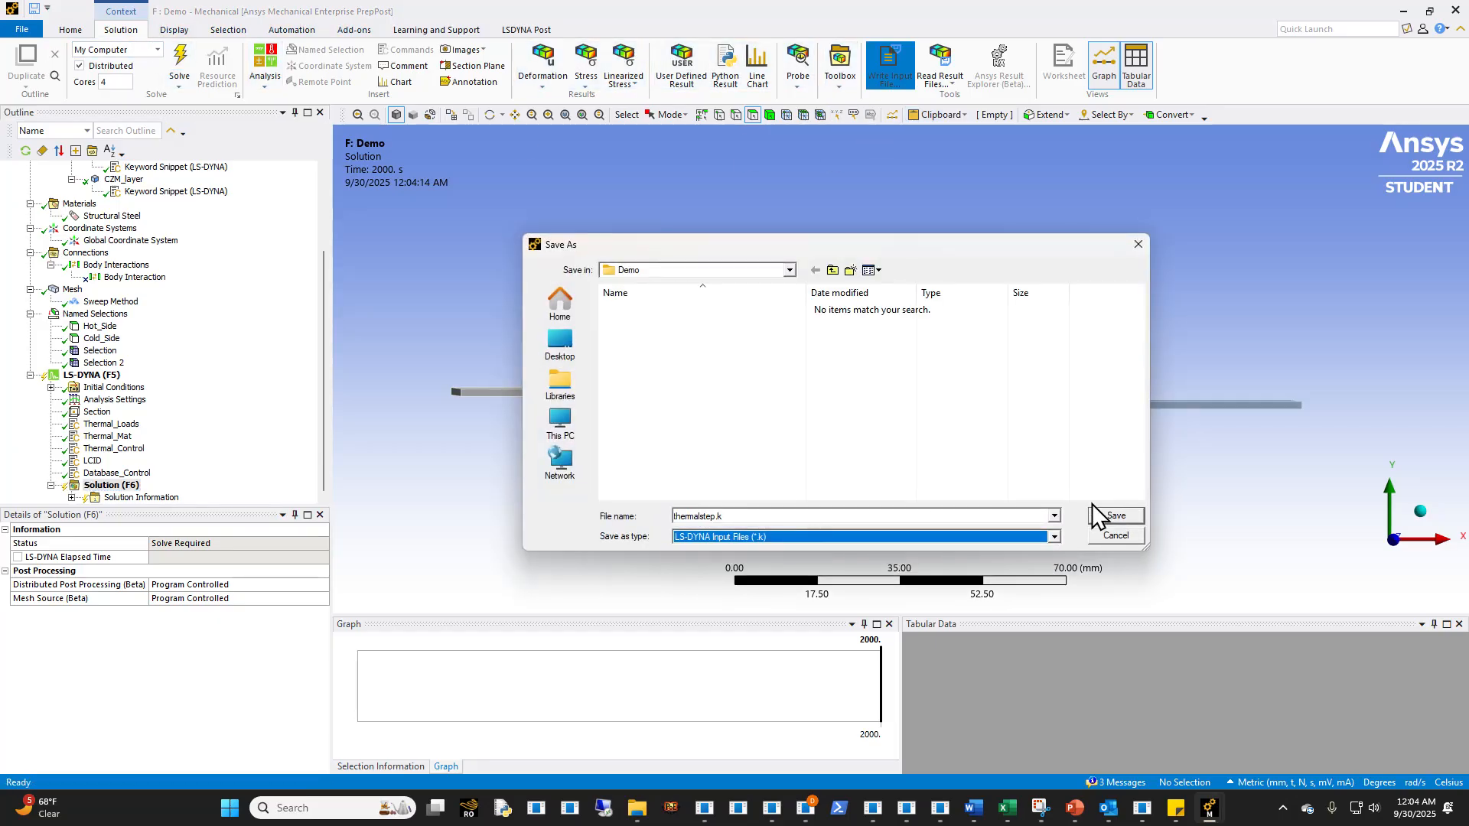
left_click(1115, 517)
left_click(796, 456)
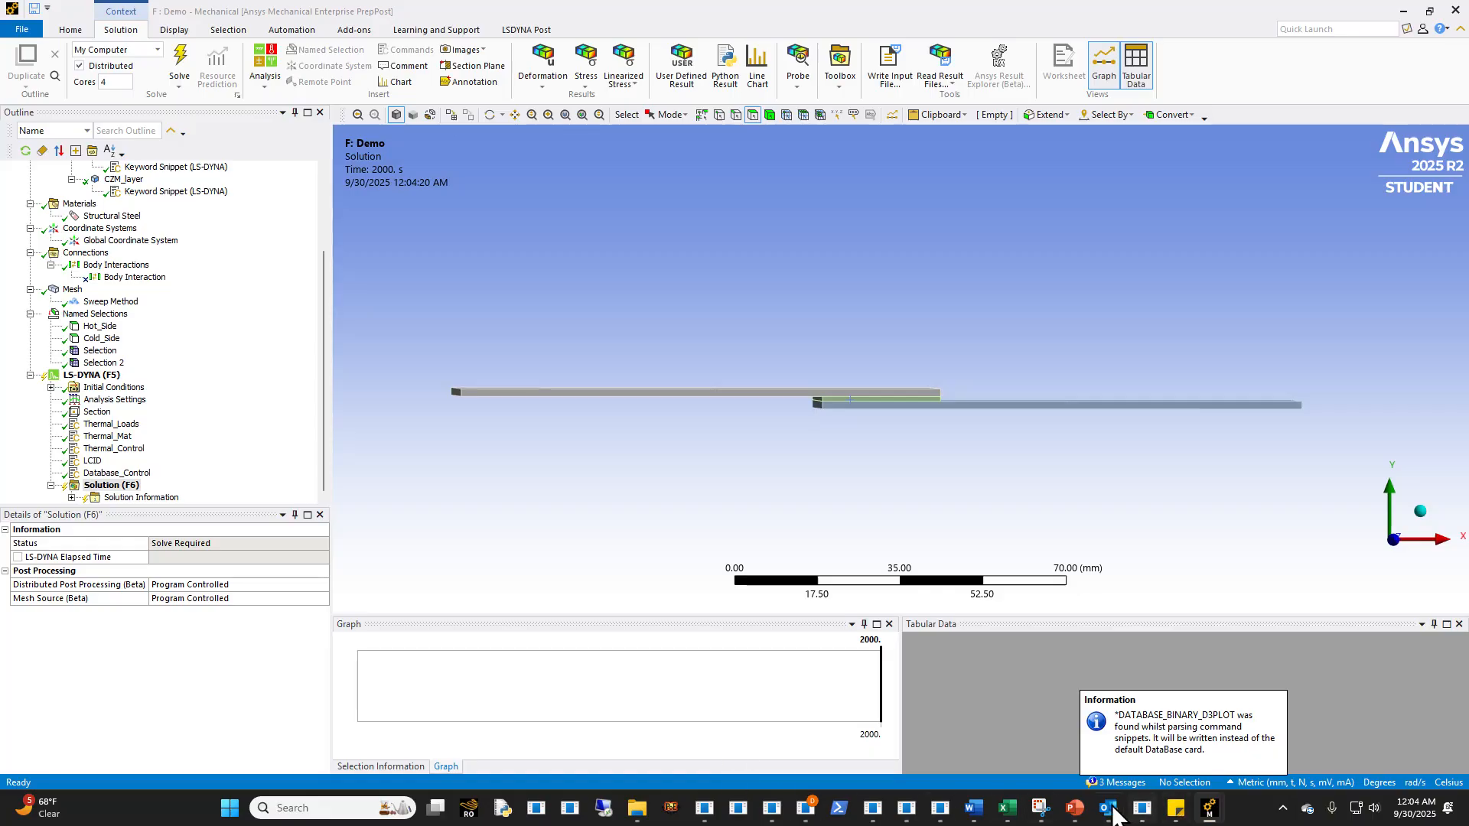
- Switch to Visual Studio Code and close the outdated Demo thermalstep.k without saving its changes
left_click(940, 808)
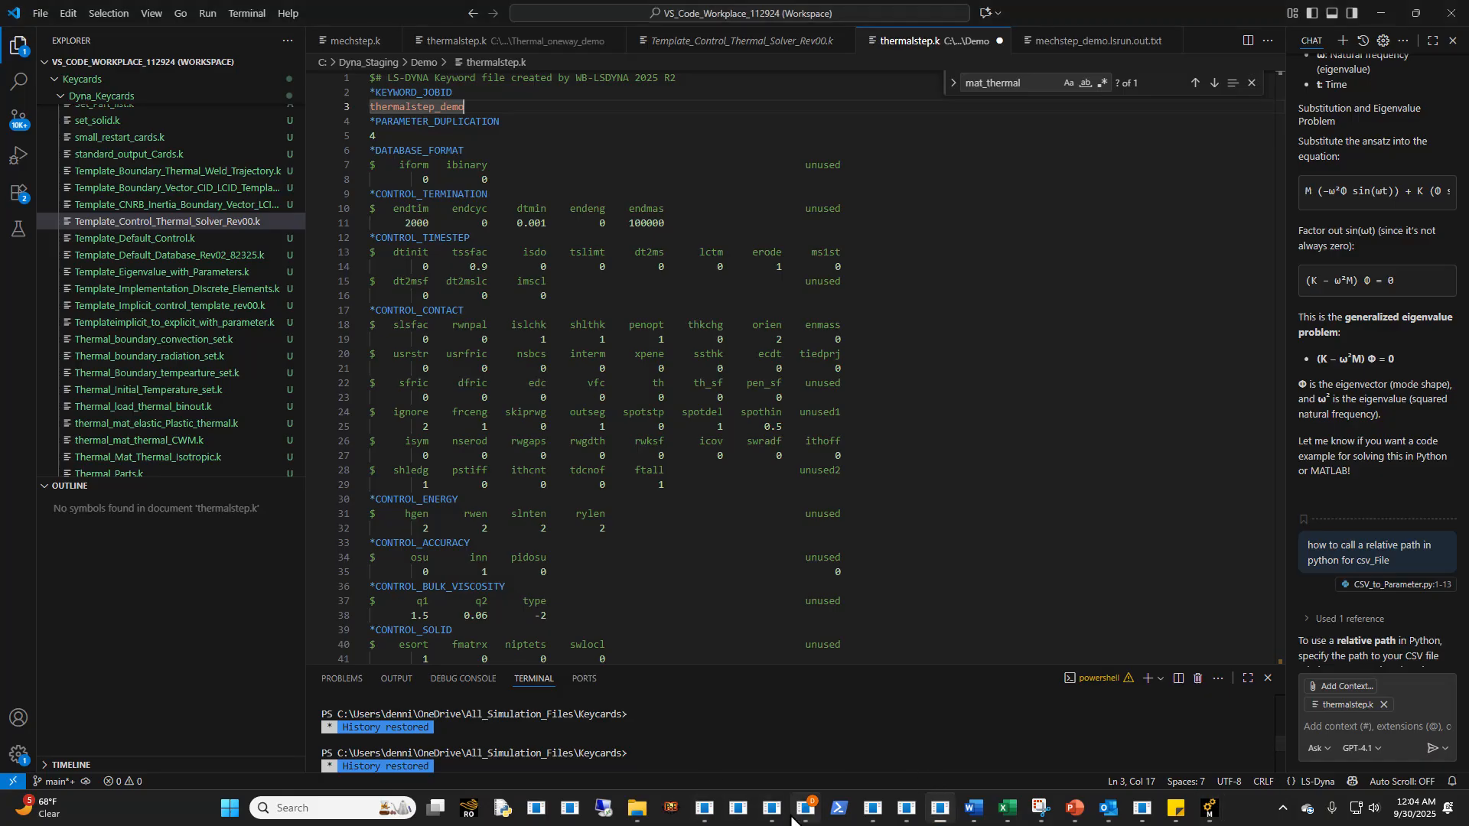
mouse_move(800, 813)
left_click(791, 756)
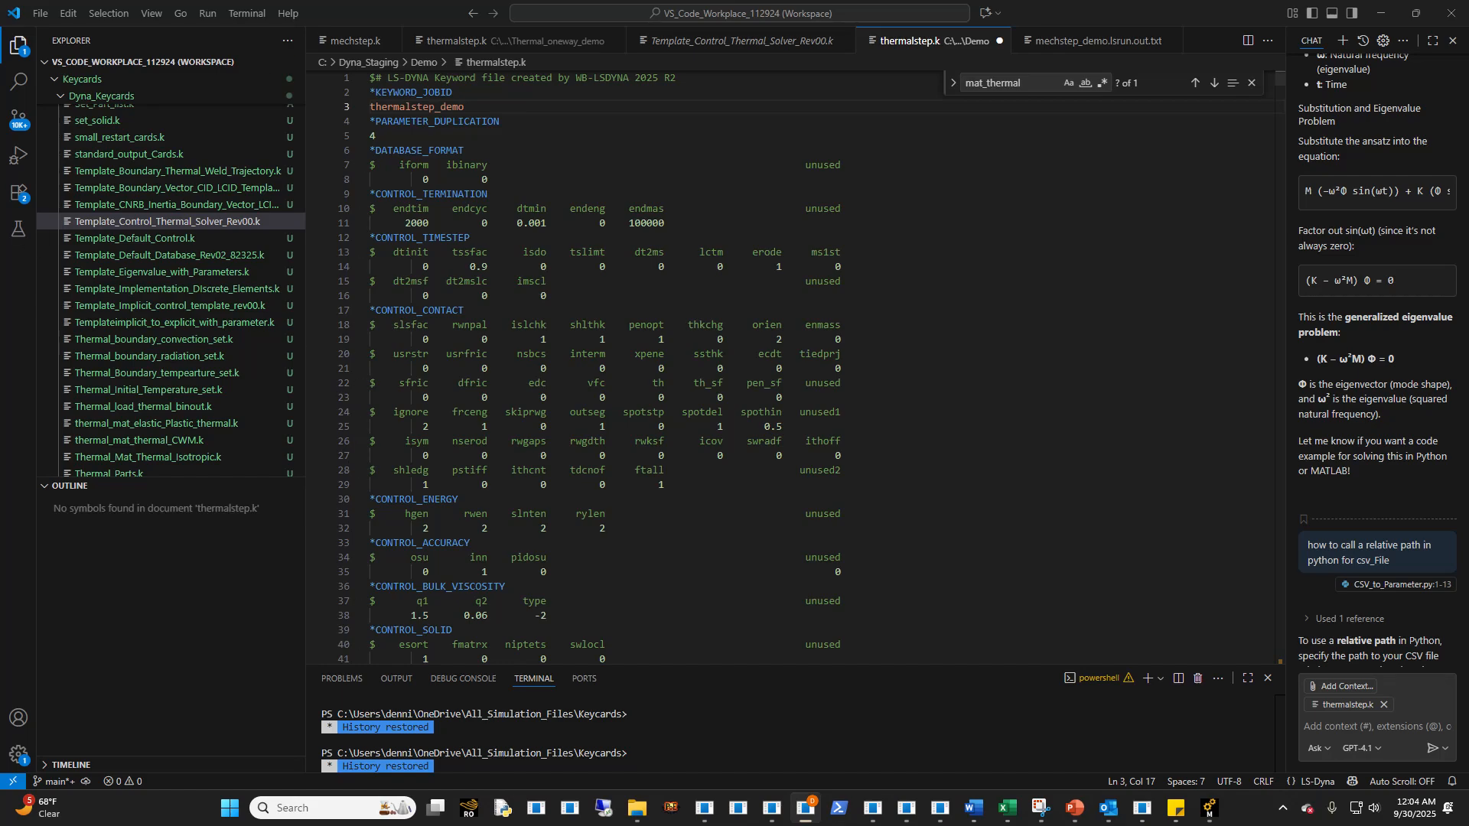
left_click(516, 163)
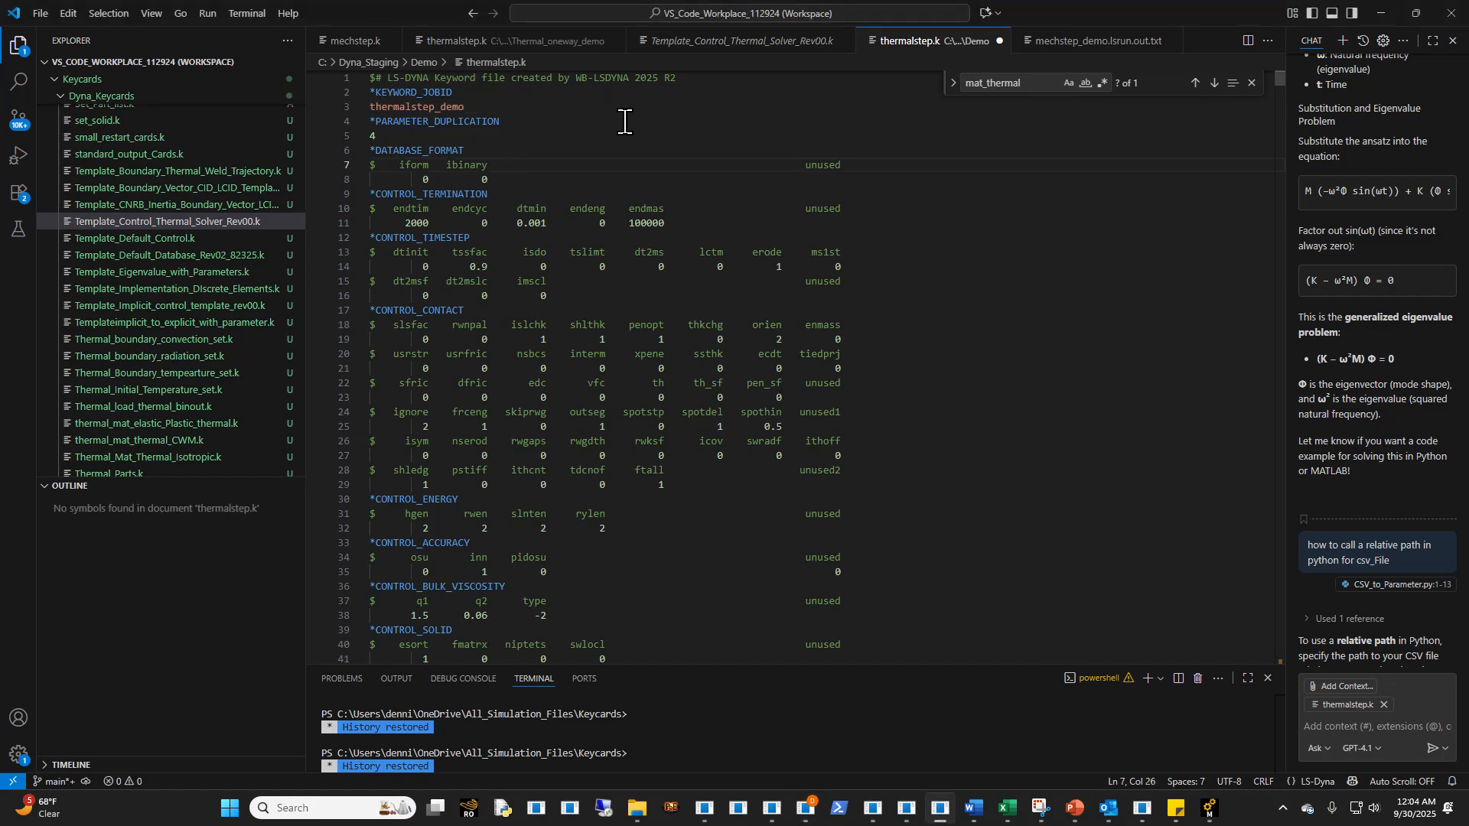
left_click(997, 50)
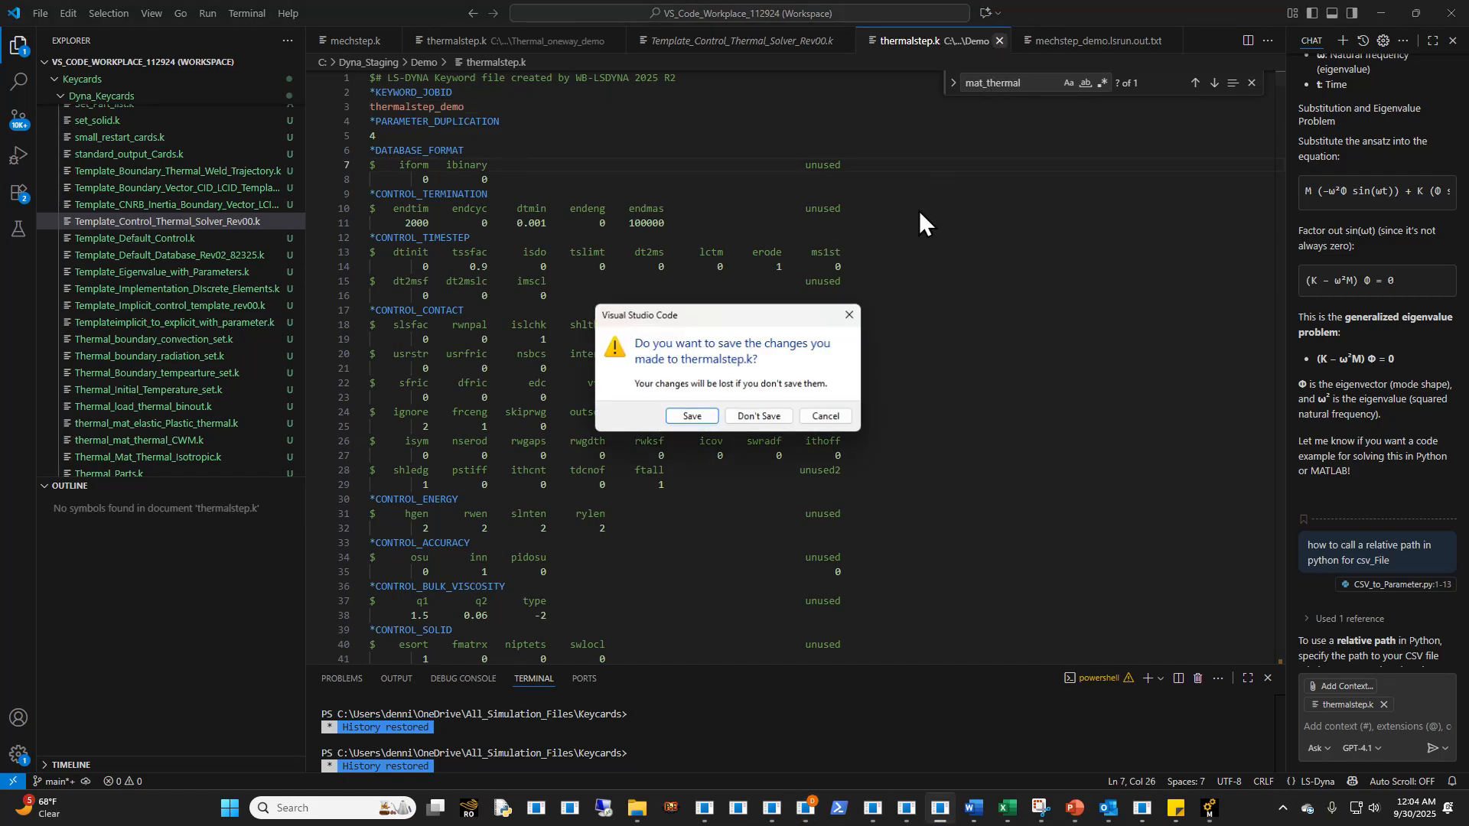
left_click(768, 415)
- Open the newly exported Demo thermalstep.k from File Explorer and replace *KEYWORD with the copied *KEYWORD_JOBID card thermalstep_demo
left_click(637, 809)
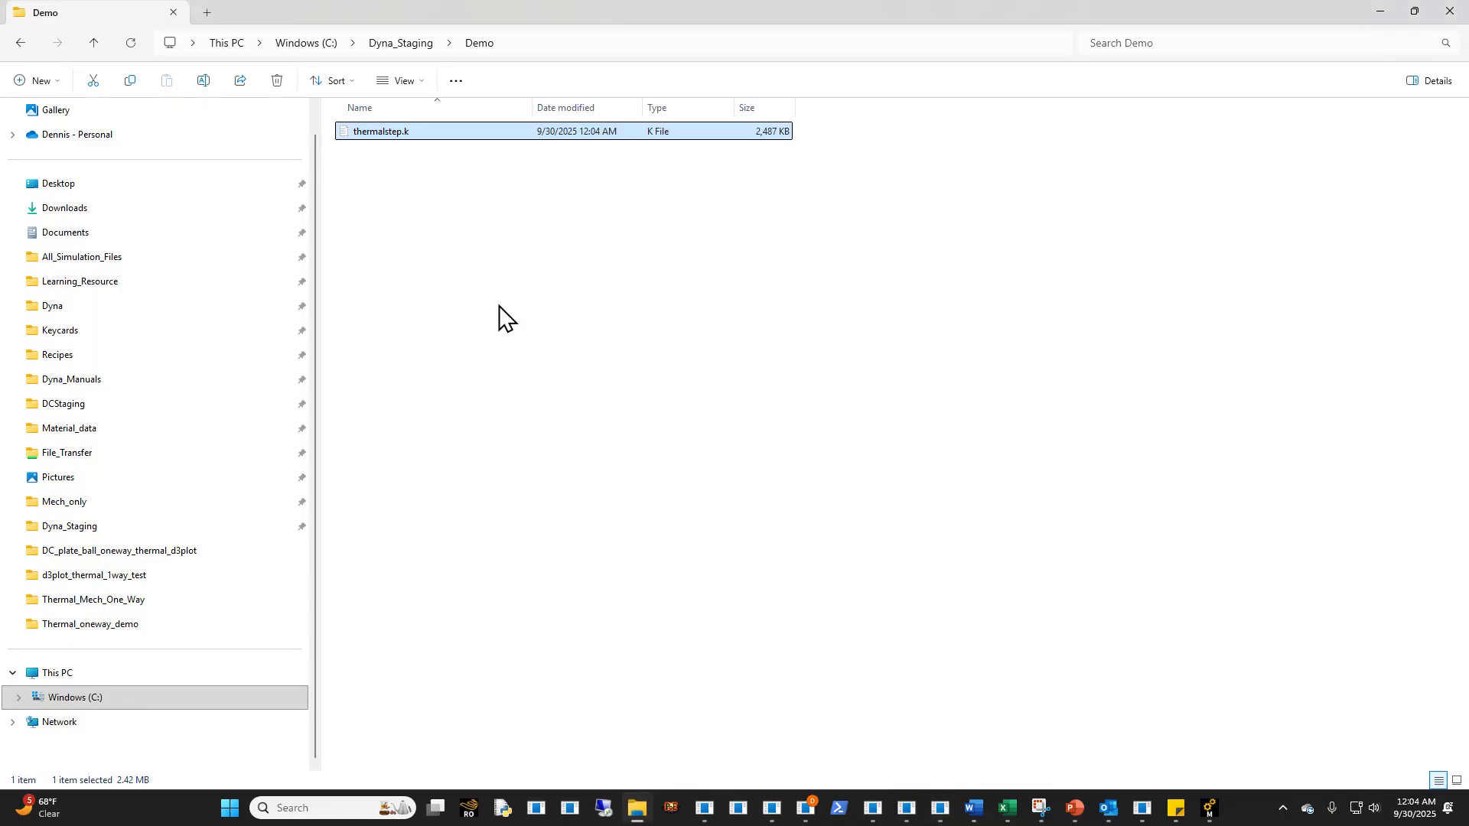
left_click(452, 190)
left_click_drag(462, 92, 370, 93)
key("ctrl+v")
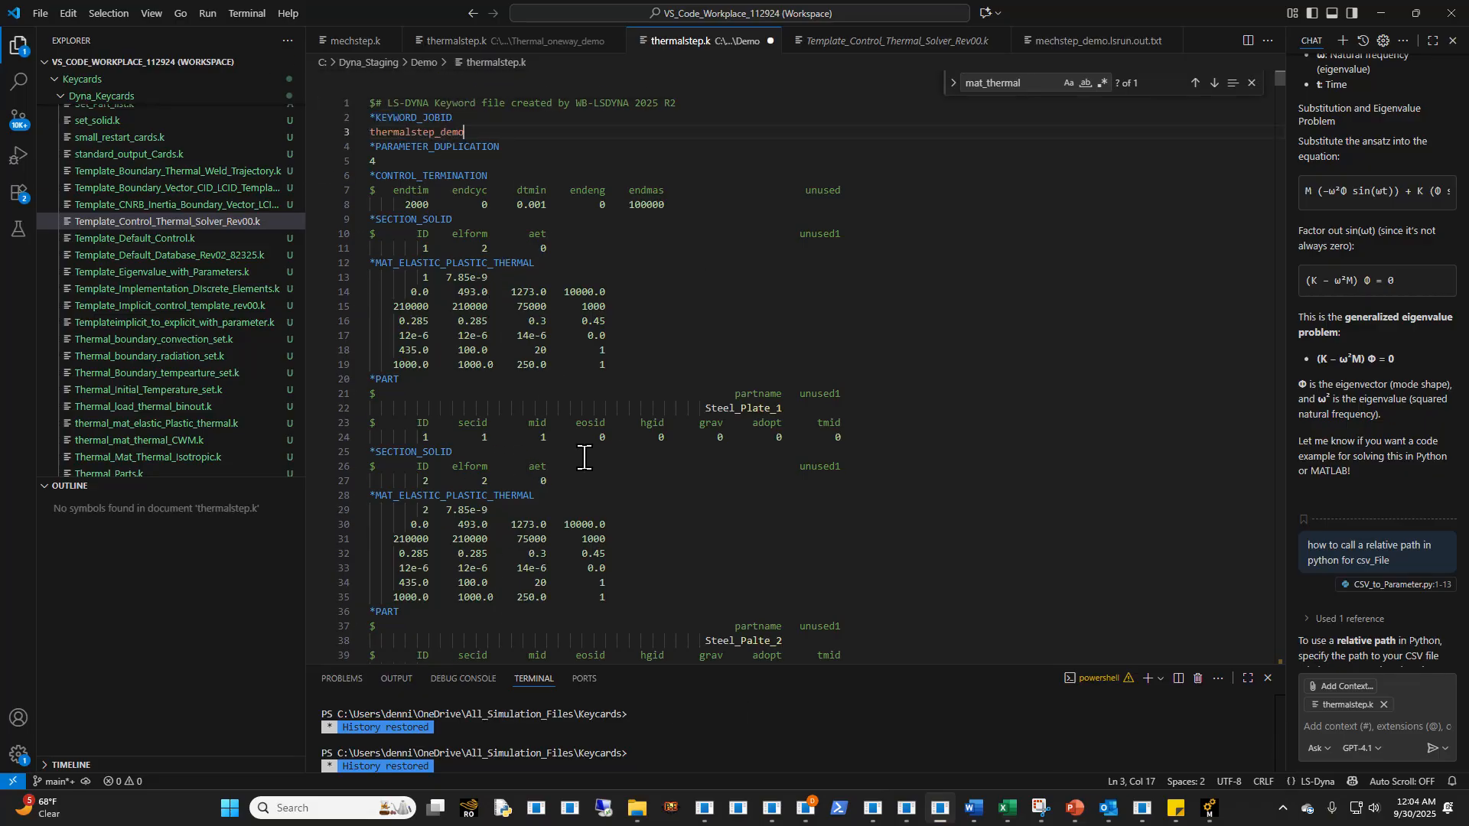
- Set dtmin in the *CONTROL_TERMINATION card to 0 and check the section, material and part cards below it
left_click_drag(545, 206, 511, 204)
key("BackSpace")
left_click(684, 260)
scroll(661, 326, "down", 2)
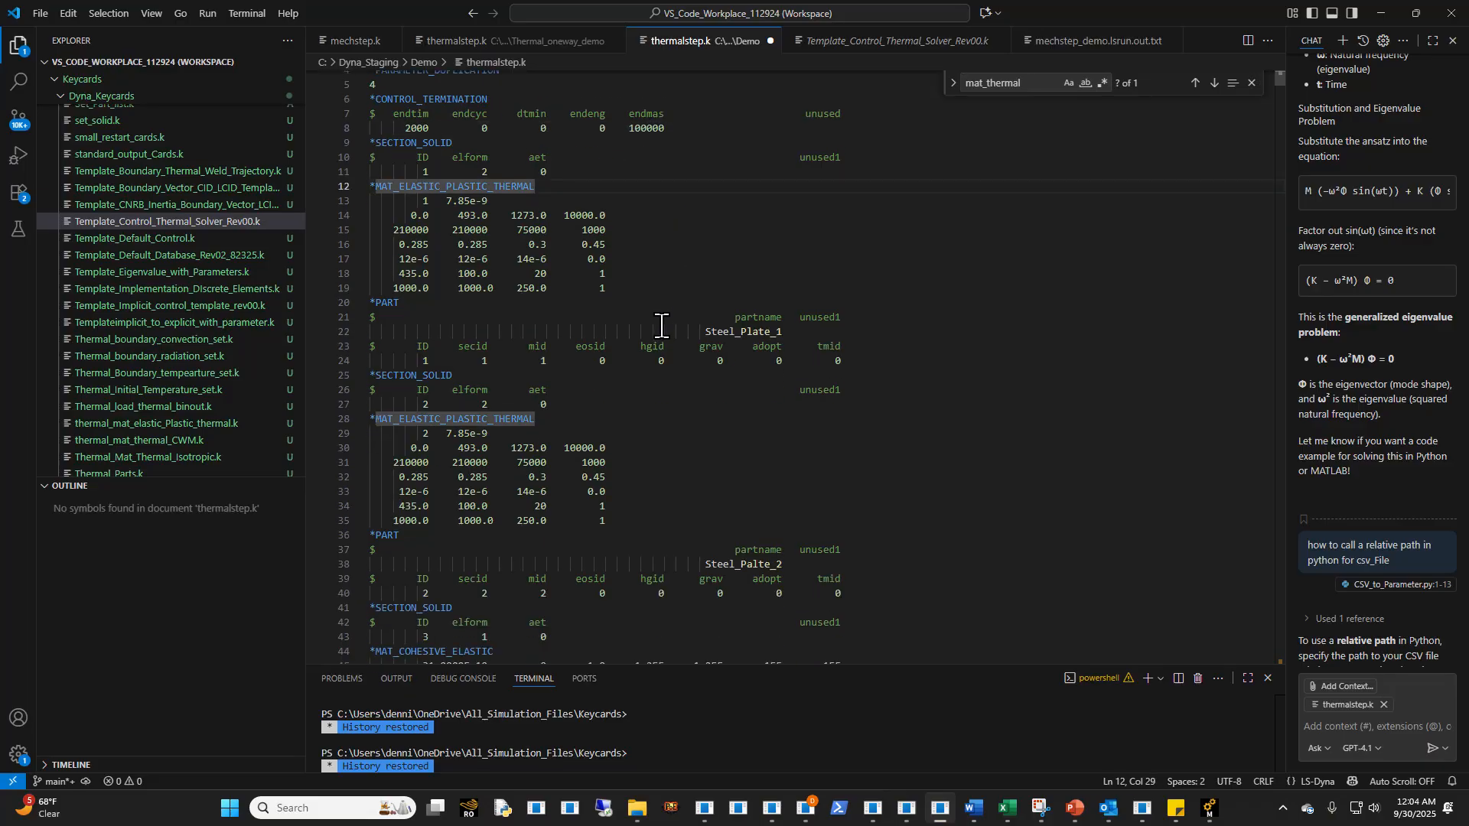
scroll(641, 280, "up", 1)
left_click(667, 240)
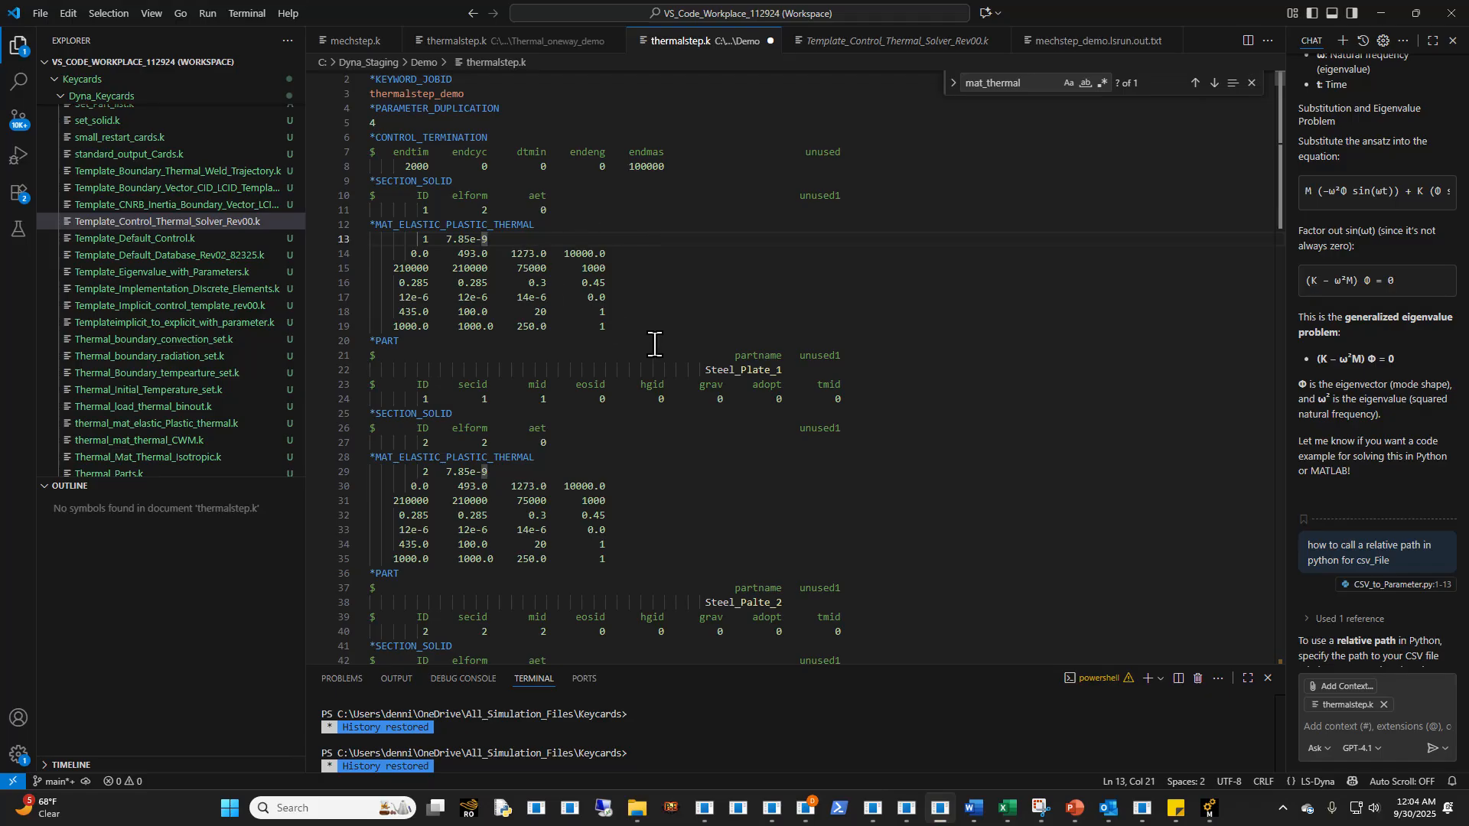
scroll(605, 340, "down", 1)
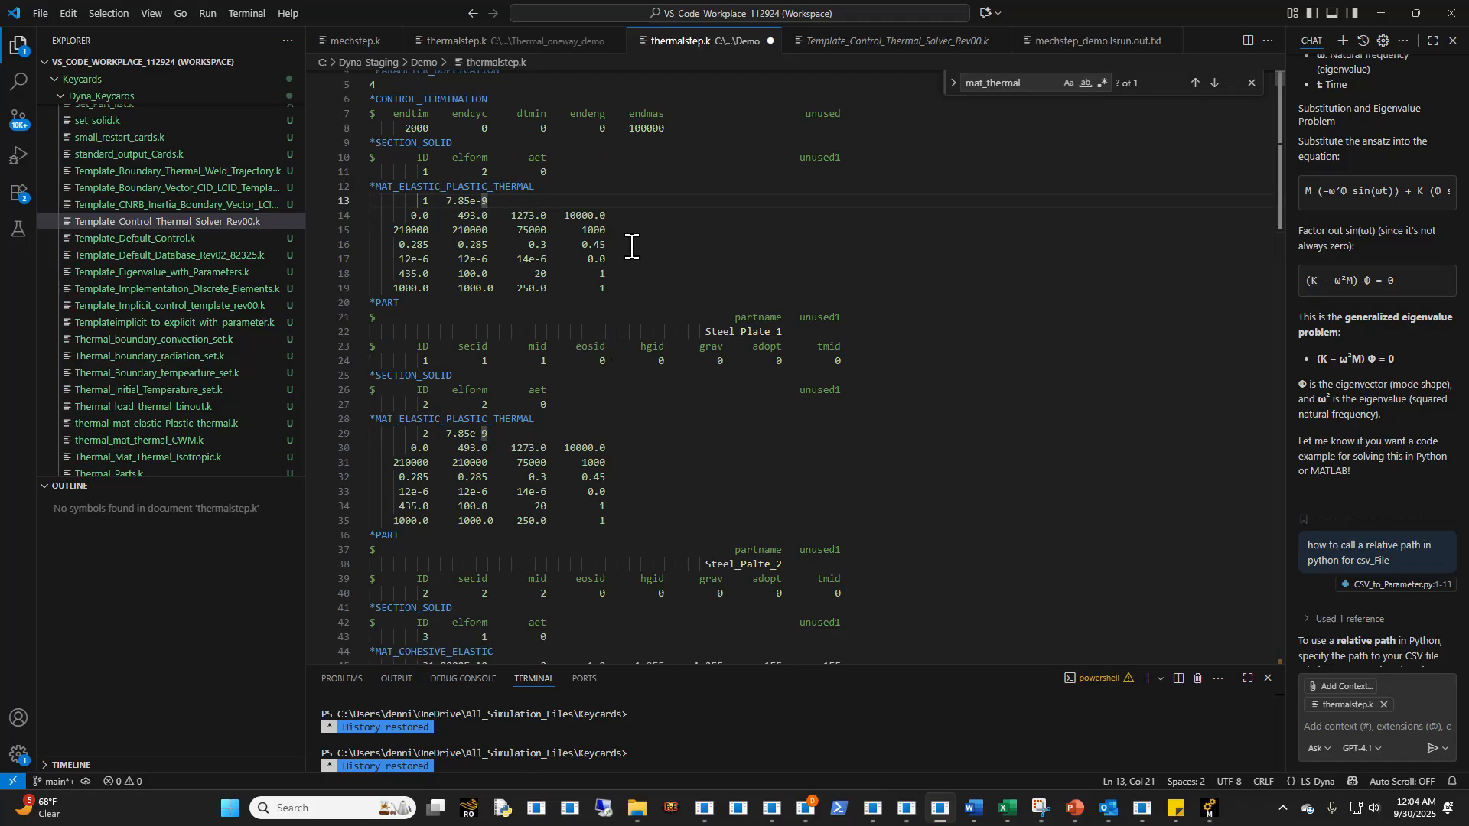
scroll(712, 390, "down", 2)
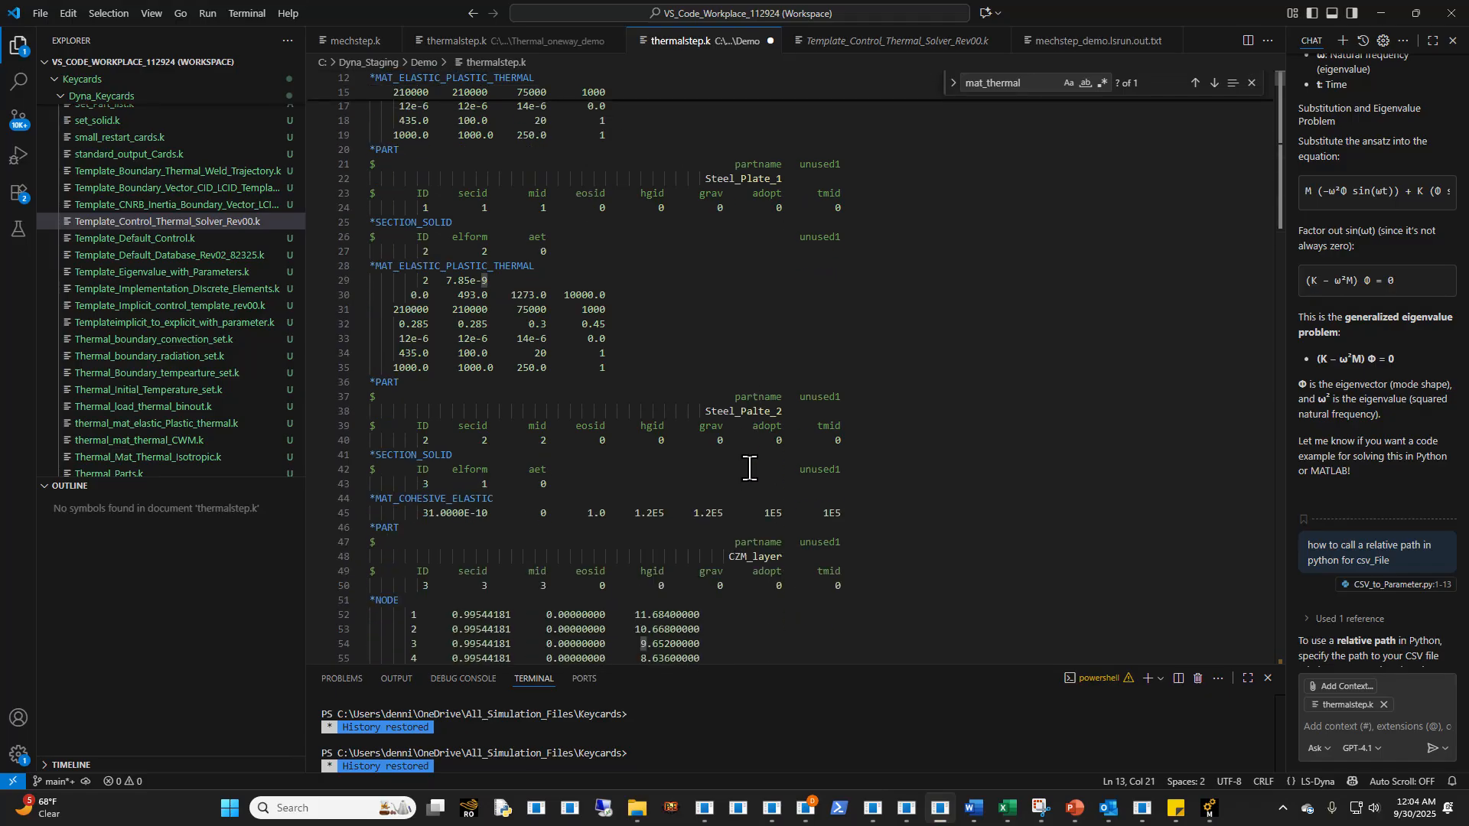
- Find the *MAT_THERMAL_ISOTROPIC card to check its thermal material ID and set tmid of the Steel_Plate_1 part to 1
left_click(858, 285)
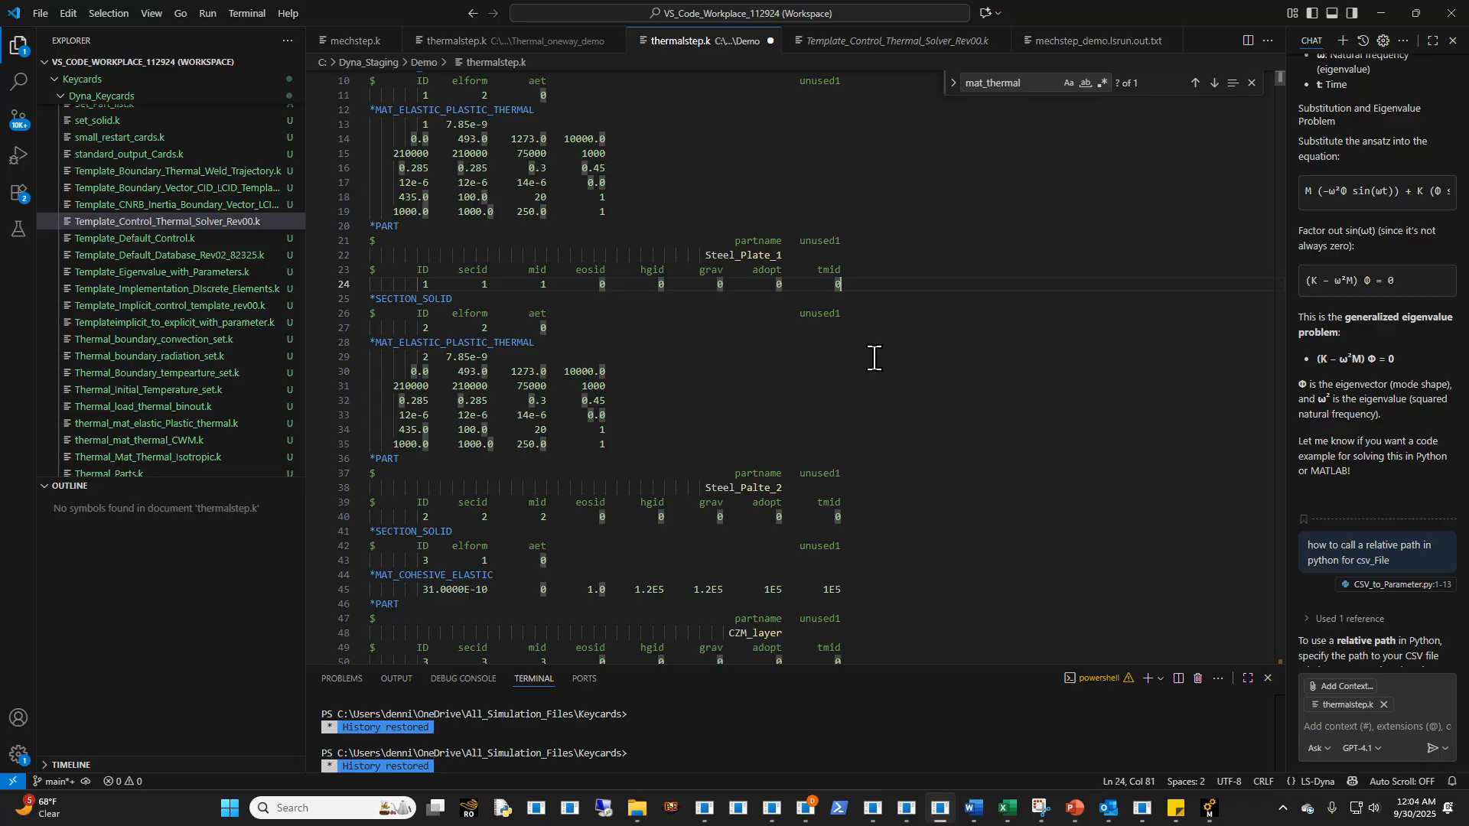
key("ctrl+f")
type("mat_therma")
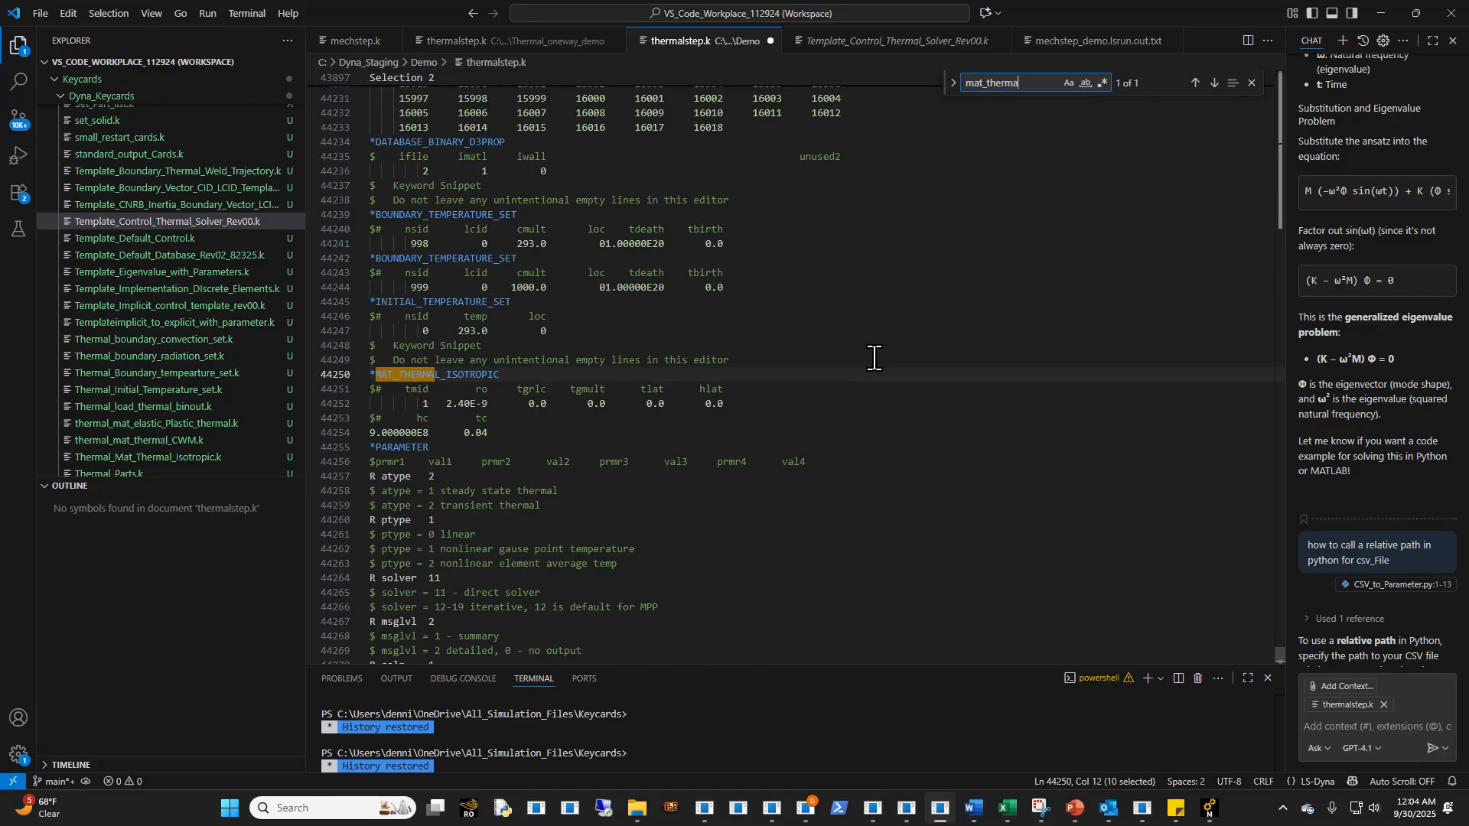
left_click(426, 407)
left_click_drag(1280, 662, 1255, 31)
left_click(859, 438)
key("BackSpace")
type("1")
- Set tmid to 1 for the Steel_Palte_2 and CZM_layer parts and save the file
scroll(885, 518, "down", 2)
left_click(851, 596)
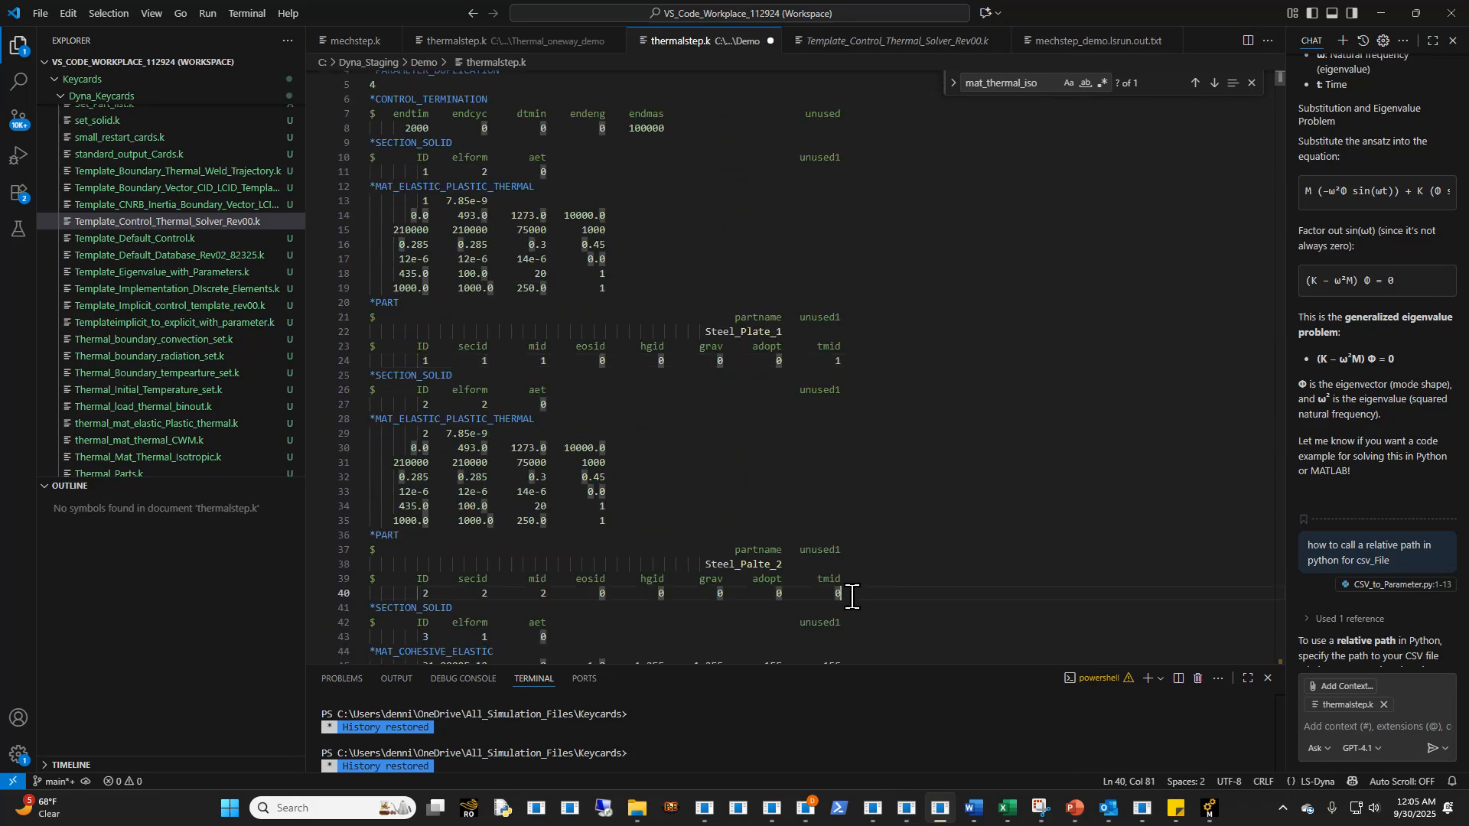
key("BackSpace")
type("1")
scroll(845, 574, "down", 6)
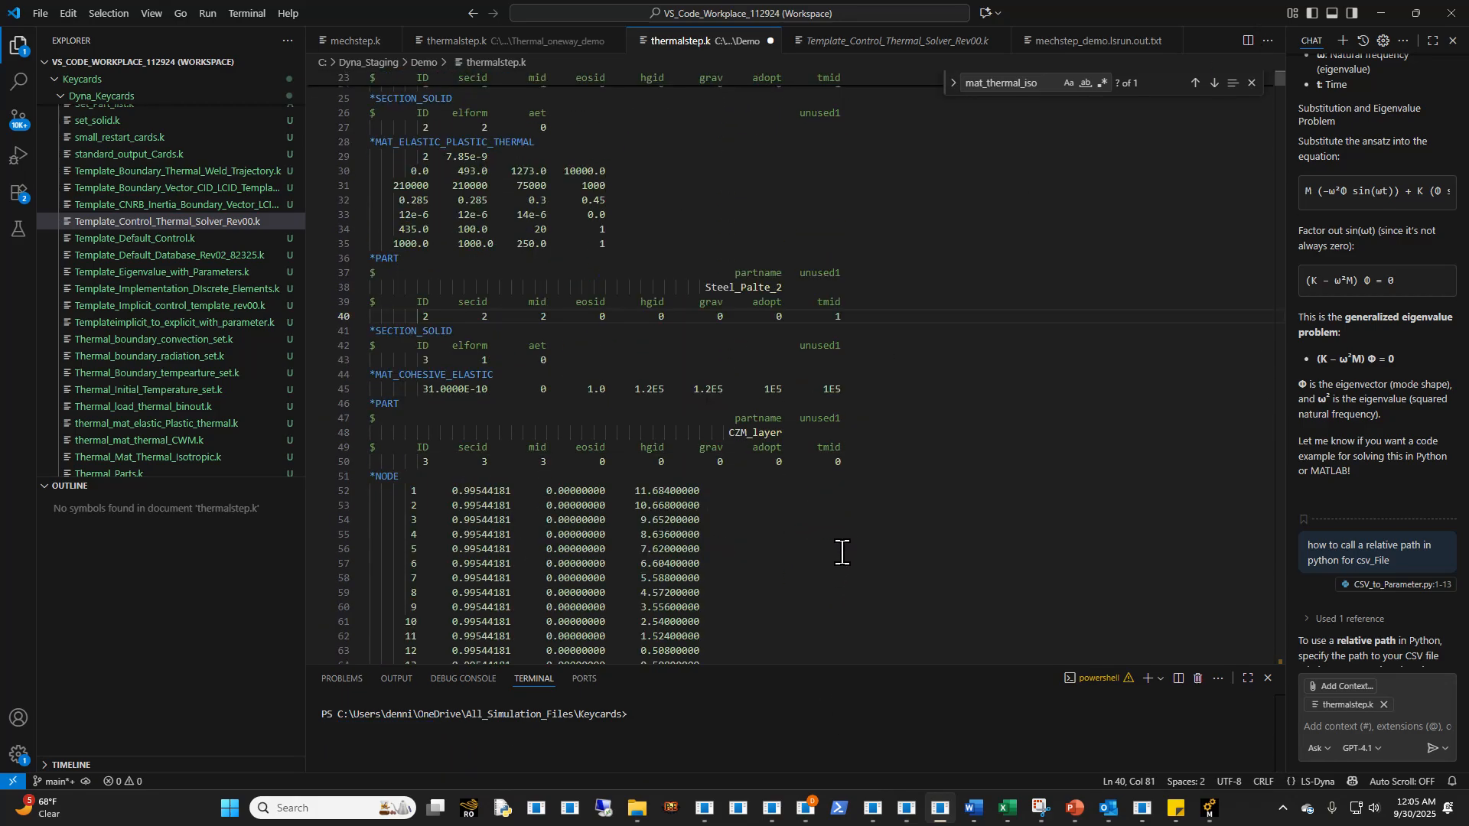
left_click(845, 460)
key("BackSpace")
type("1")
key("ctrl+s")
- Set elform of the cohesive layer's *SECTION_SOLID with ID 3 to 19
left_click(488, 359)
key("BackSpace")
scroll(540, 474, "down", 1)
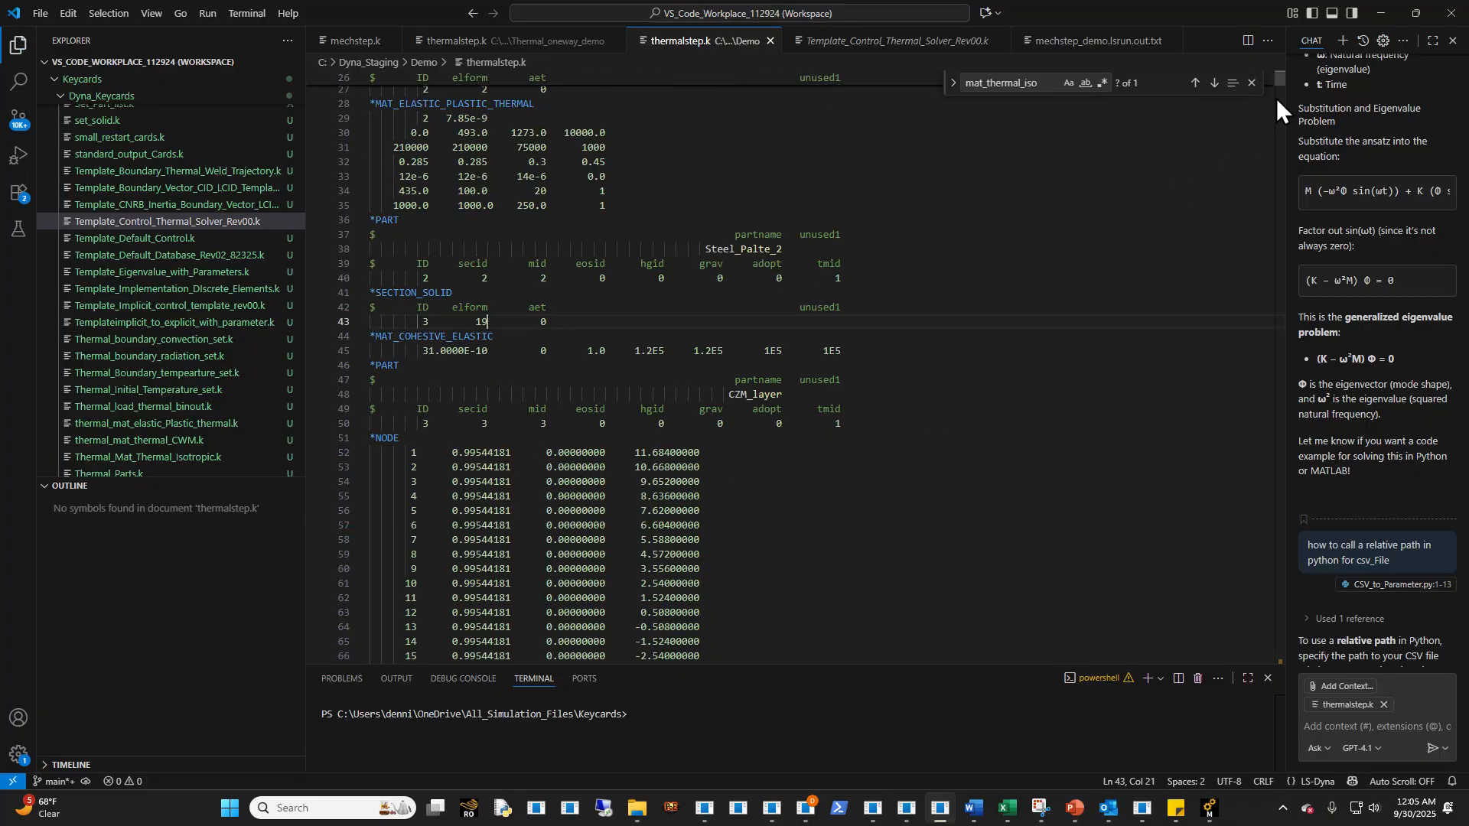
- Review the keyword file's closing boundary temperature cards and the section, material and part cards near its beginning
left_click_drag(1279, 79, 1232, 668)
scroll(877, 510, "up", 20)
scroll(872, 510, "up", 15)
scroll(869, 510, "up", 5)
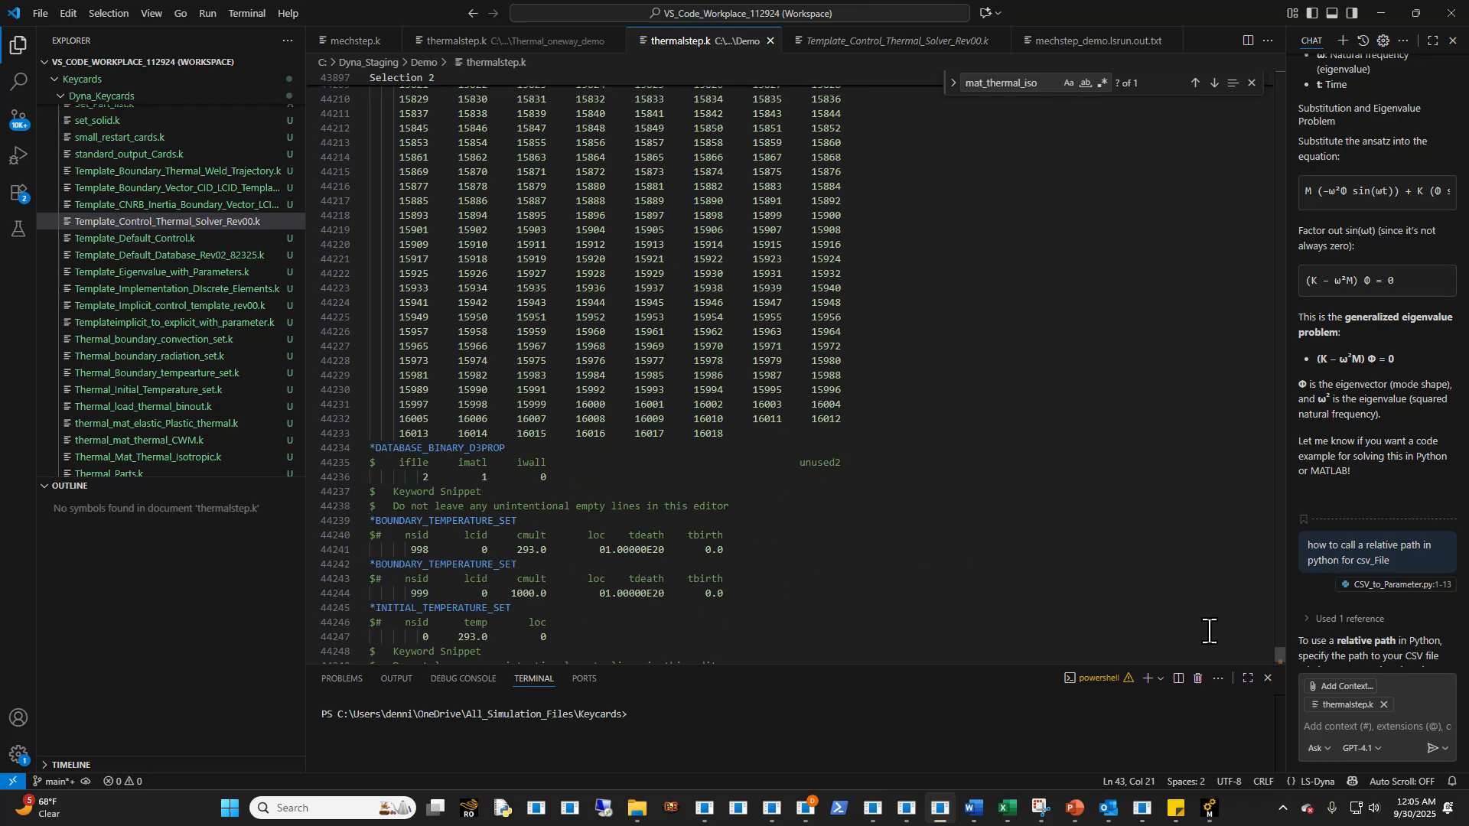
left_click_drag(1280, 652, 1201, 58)
scroll(709, 400, "down", 13)
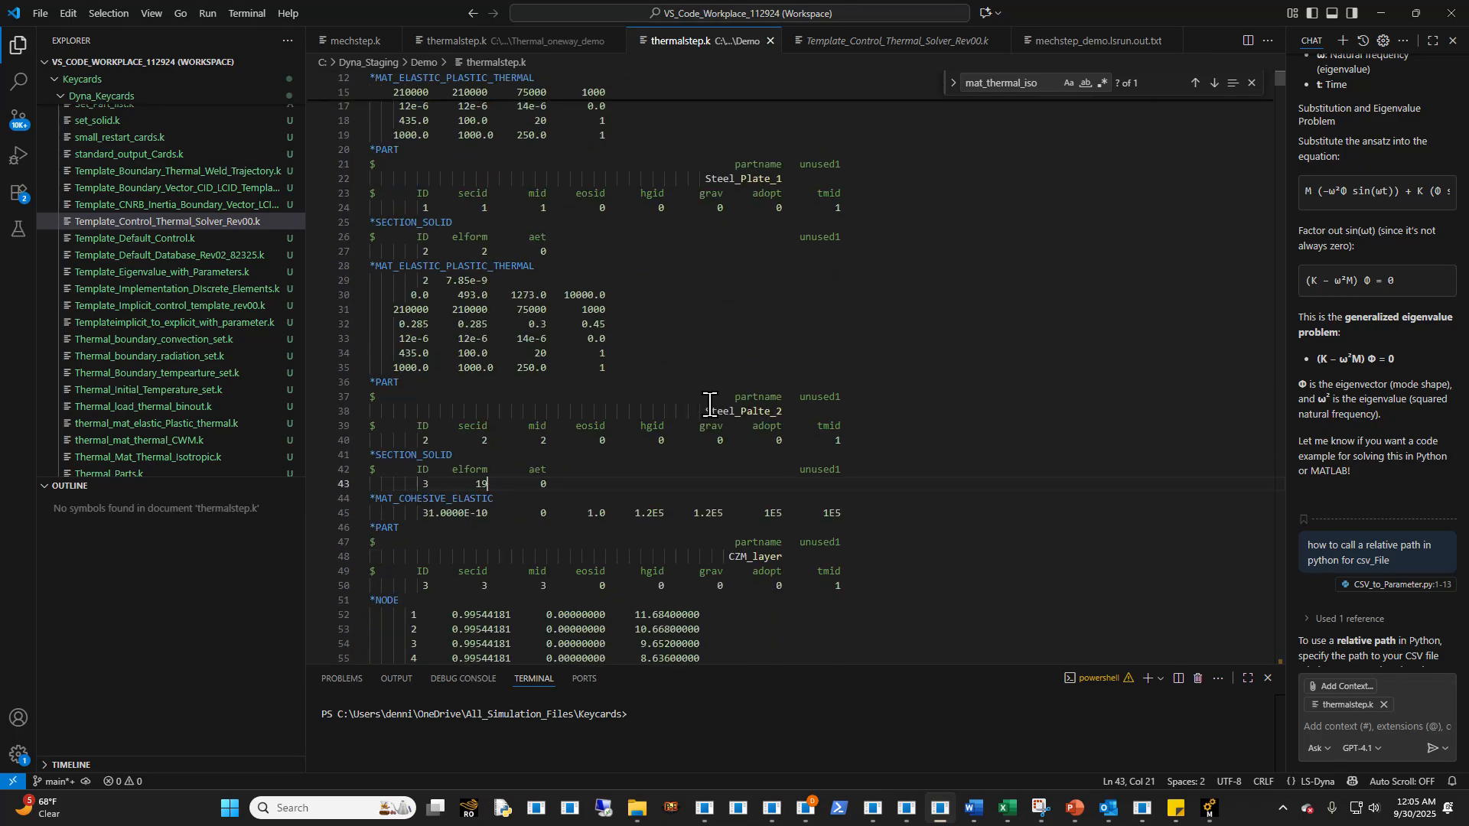
scroll(706, 417, "up", 3)
left_click(672, 265)
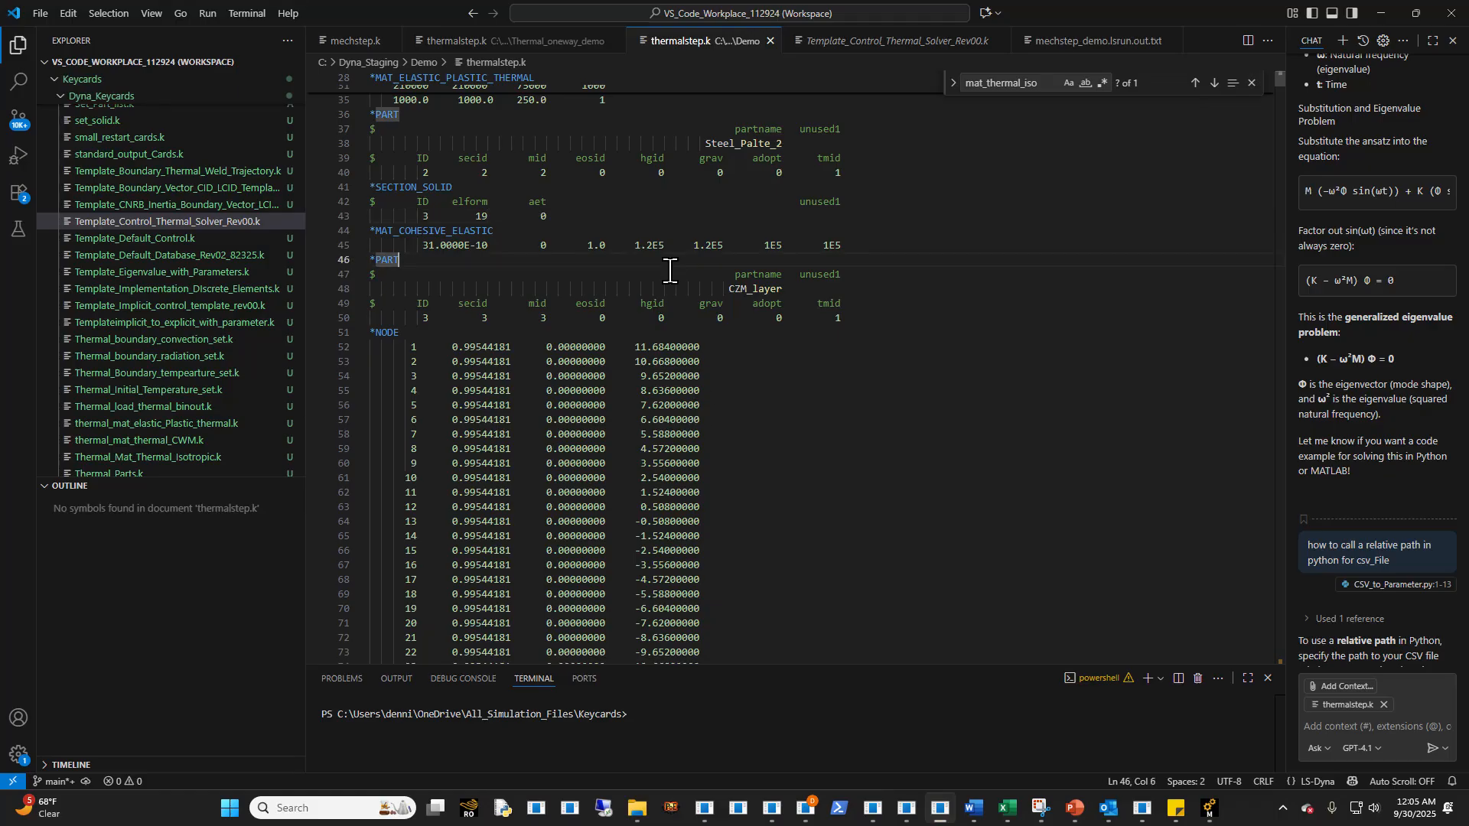
- Switch to LS-Run and select thermalstep.k from the Demo folder in Dyna_Staging as the input file
left_click(697, 814)
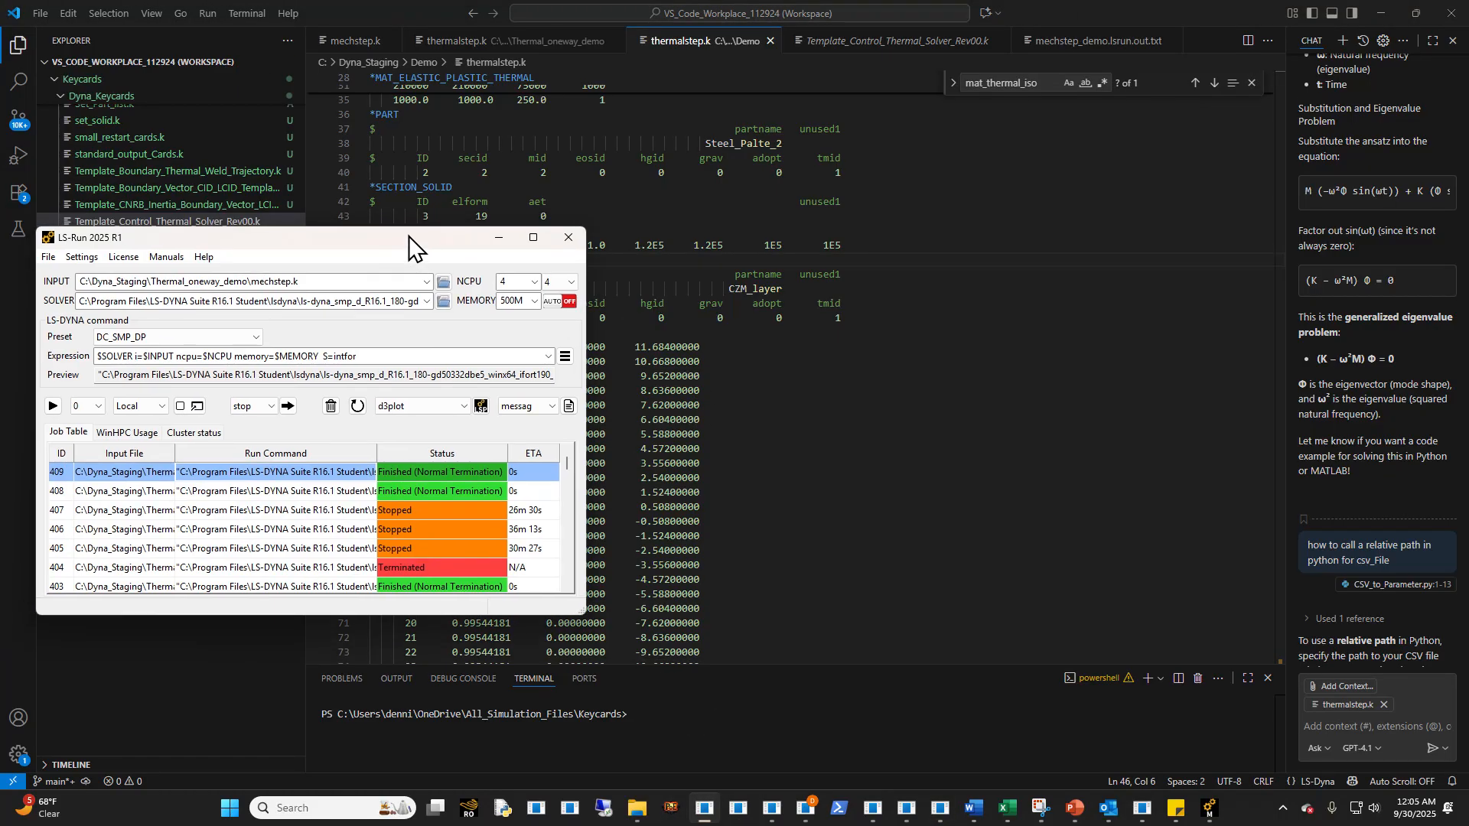
left_click(444, 326)
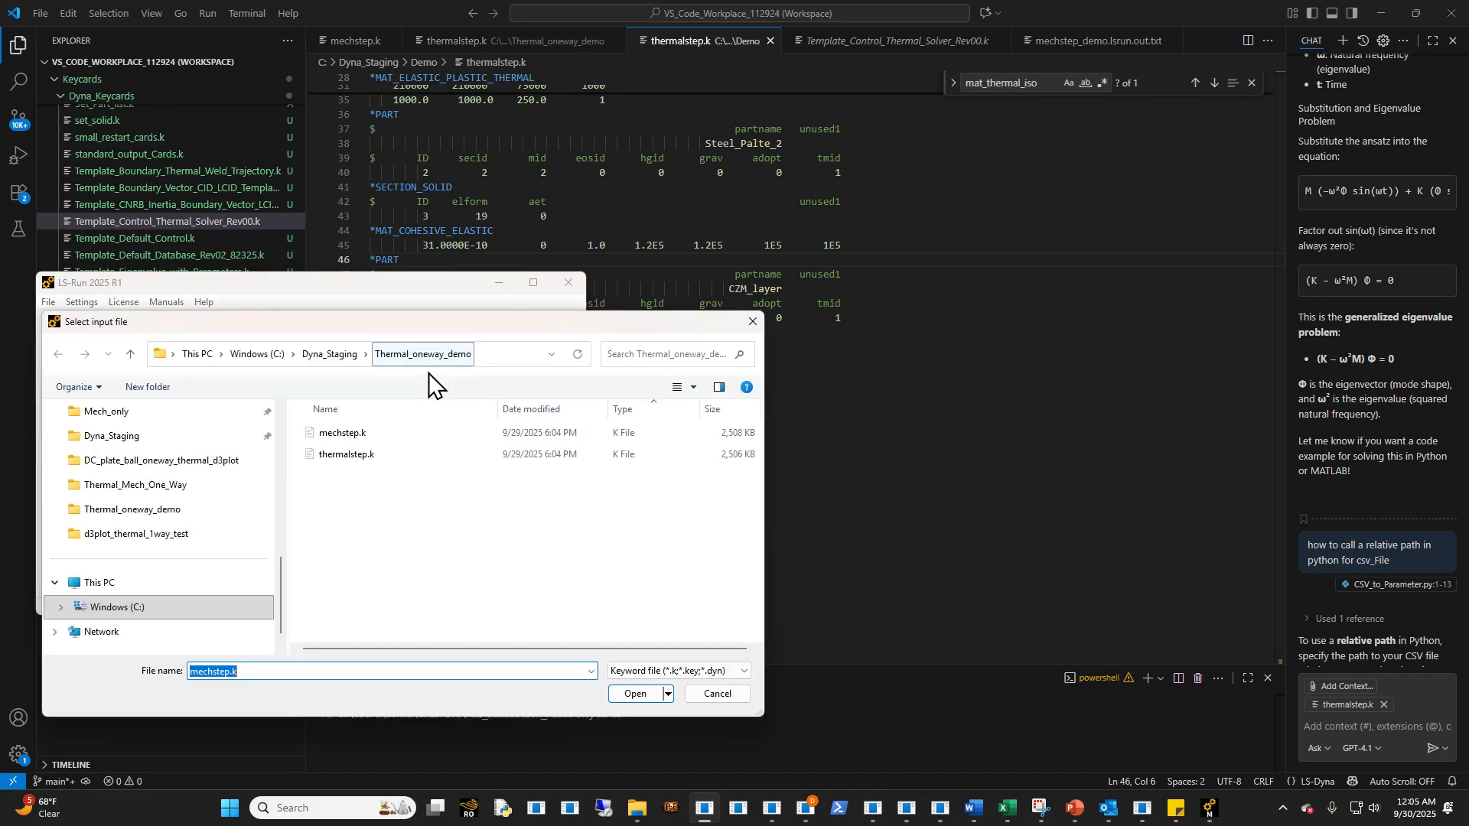
left_click(352, 355)
double_click(365, 440)
left_click(359, 438)
double_click(359, 436)
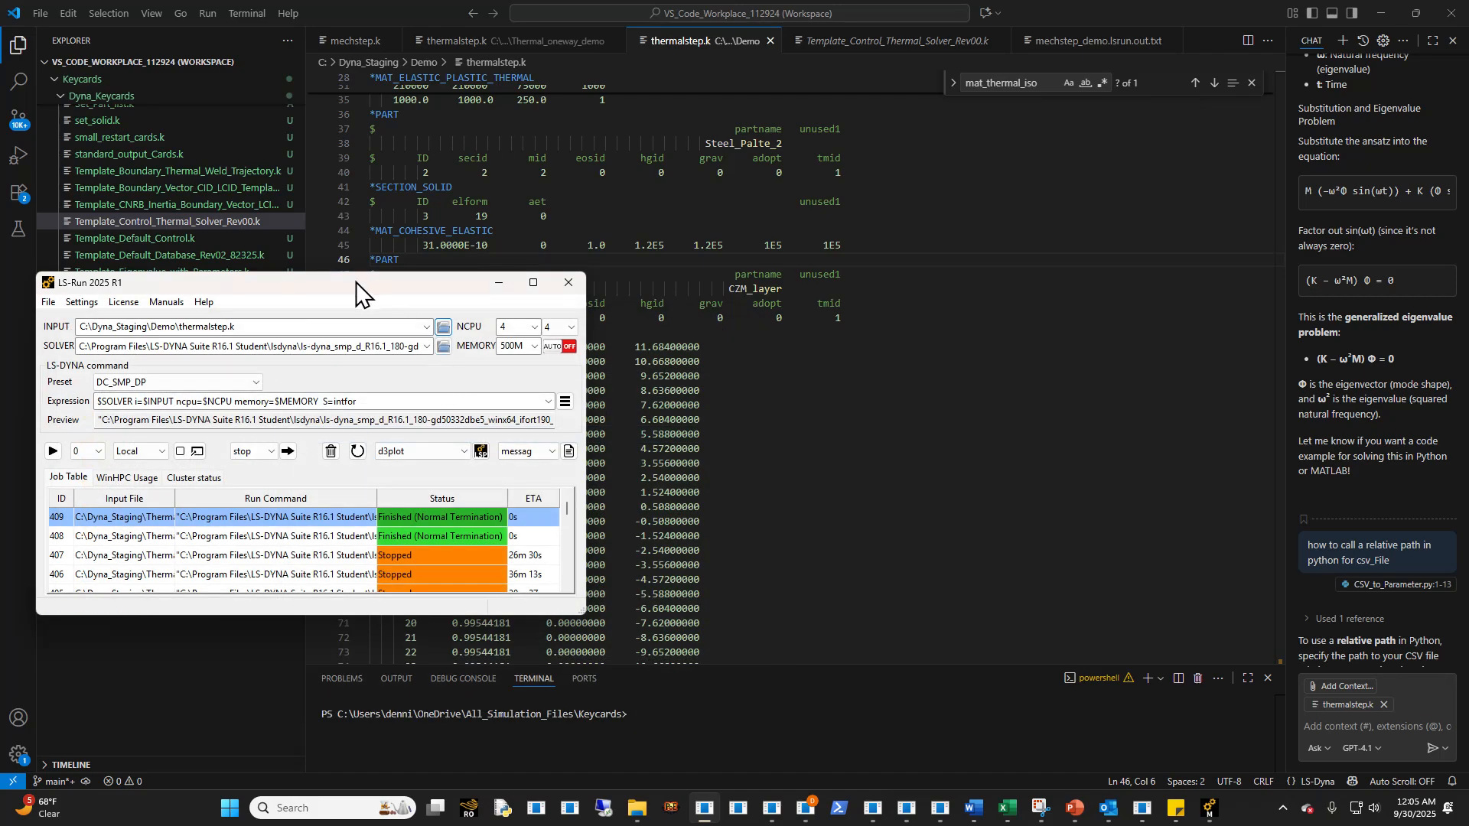
- Start the LS-DYNA job for the Demo thermalstep.k and stop it while it is running
left_click_drag(356, 282, 628, 283)
left_click(325, 452)
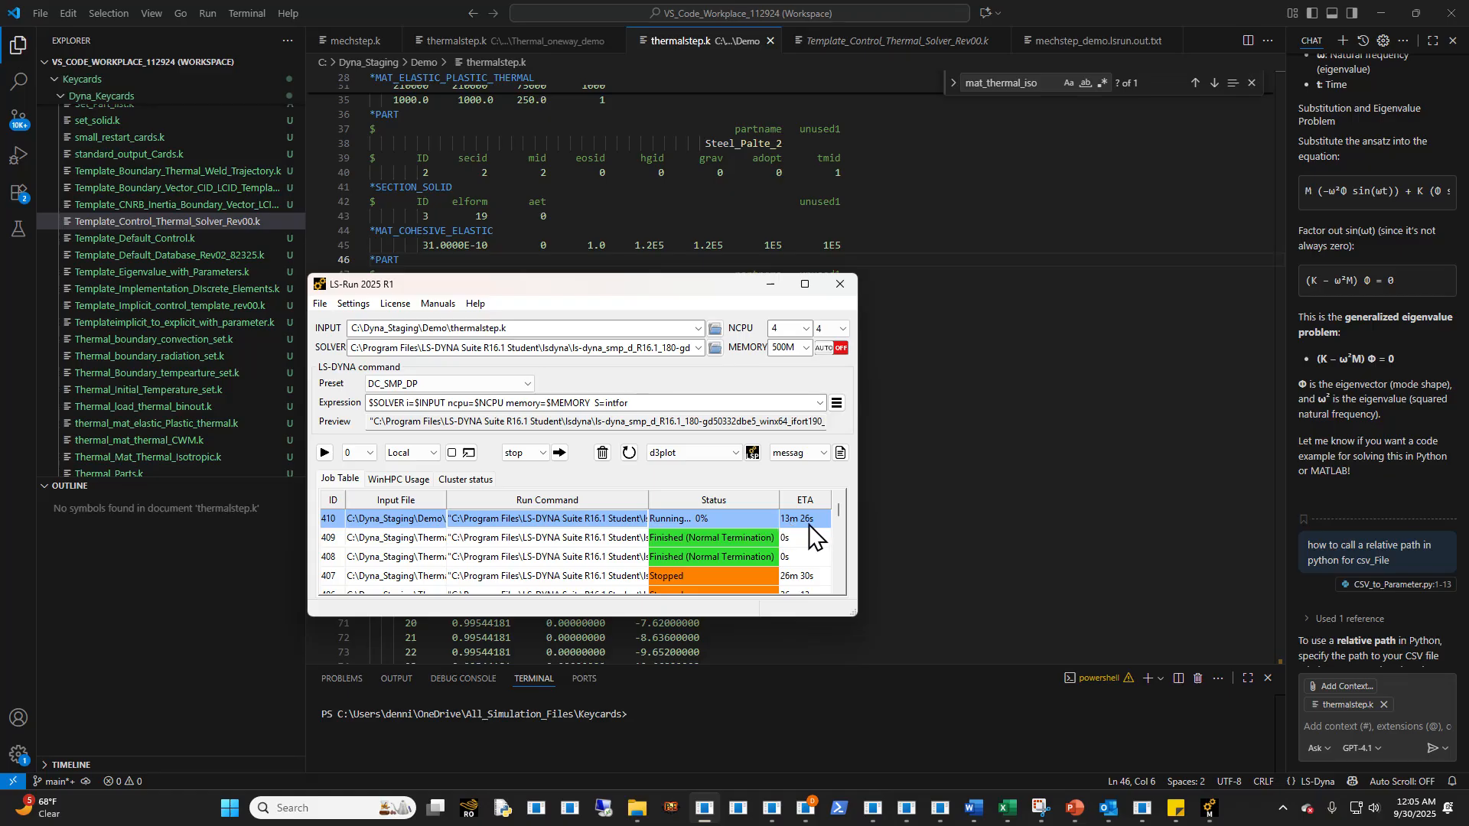
left_click(566, 456)
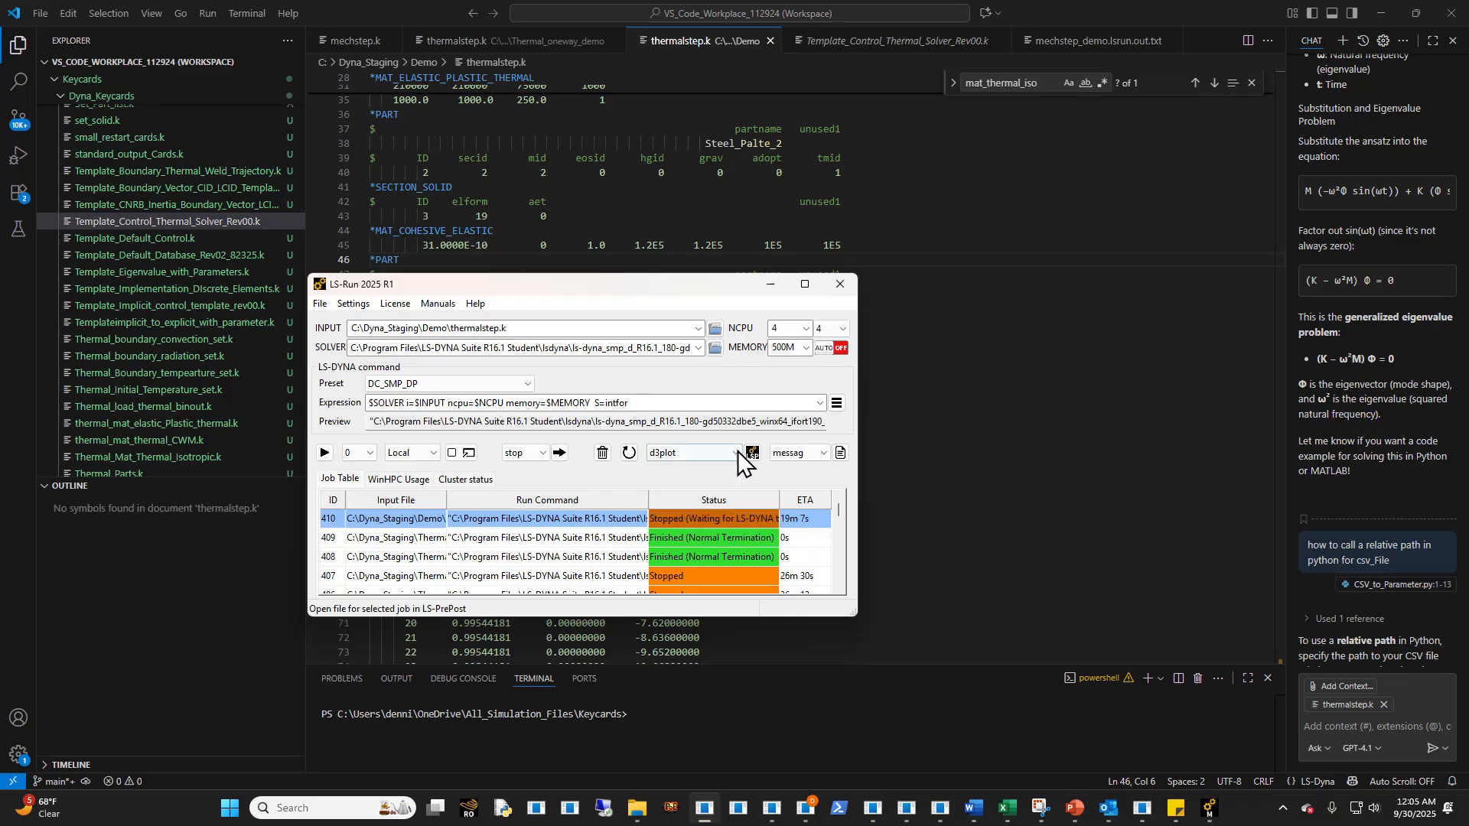
- Switch to File Explorer, examine the thermalstep_demo output files in the Demo folder, select the binout file and shrink the window
left_click(637, 808)
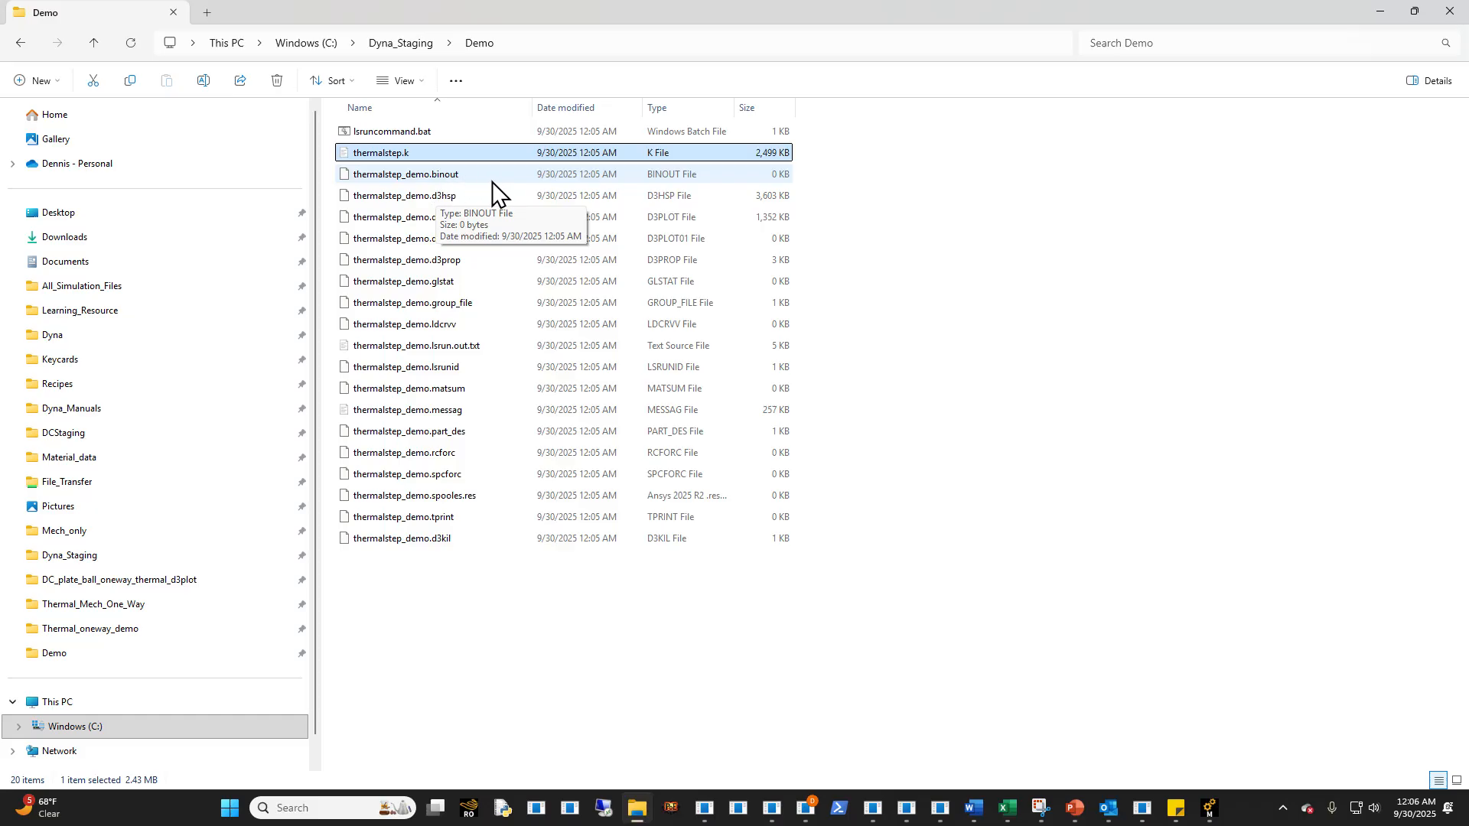
left_click(451, 176)
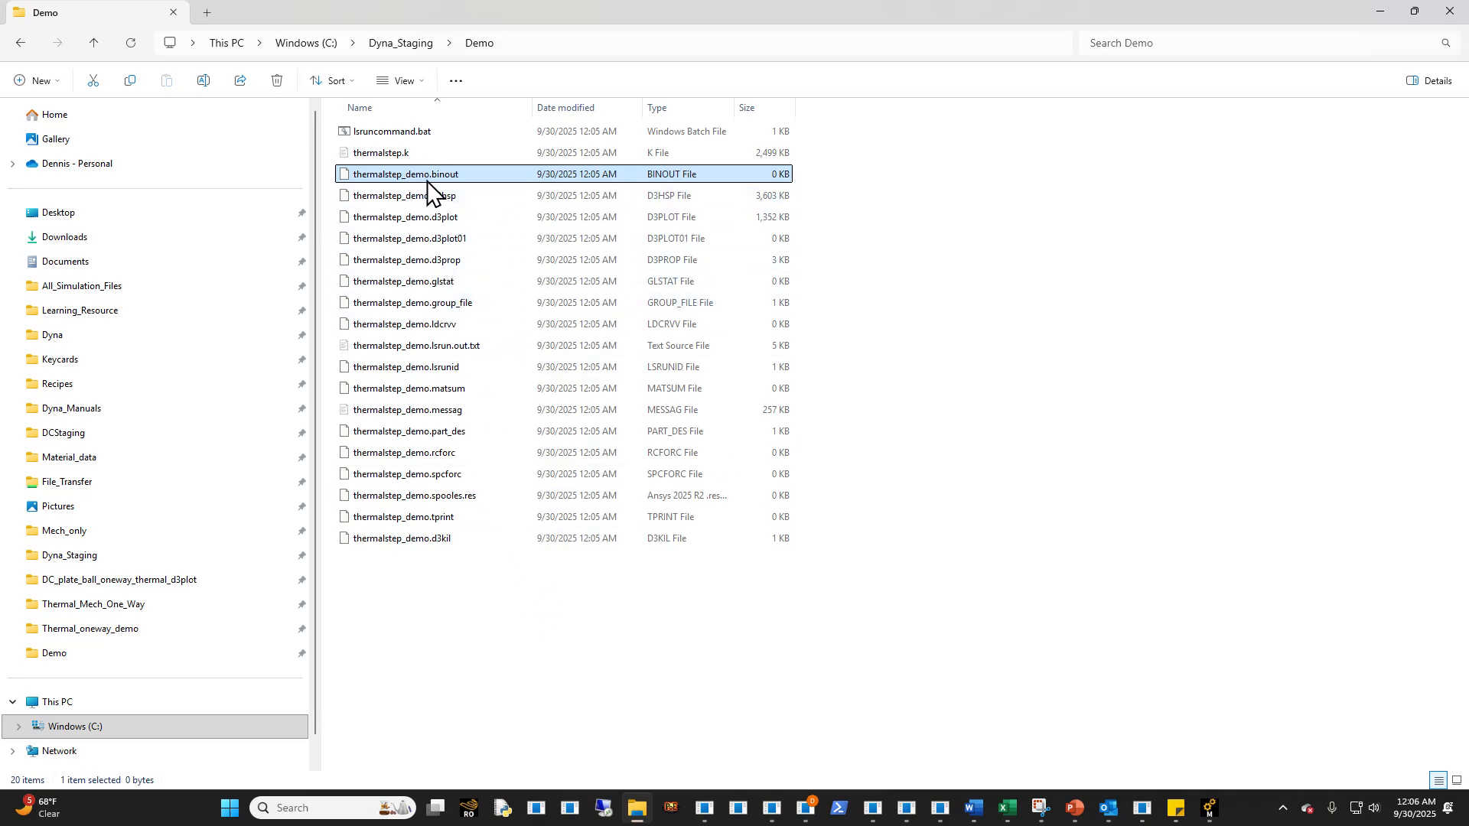
left_click(1400, 9)
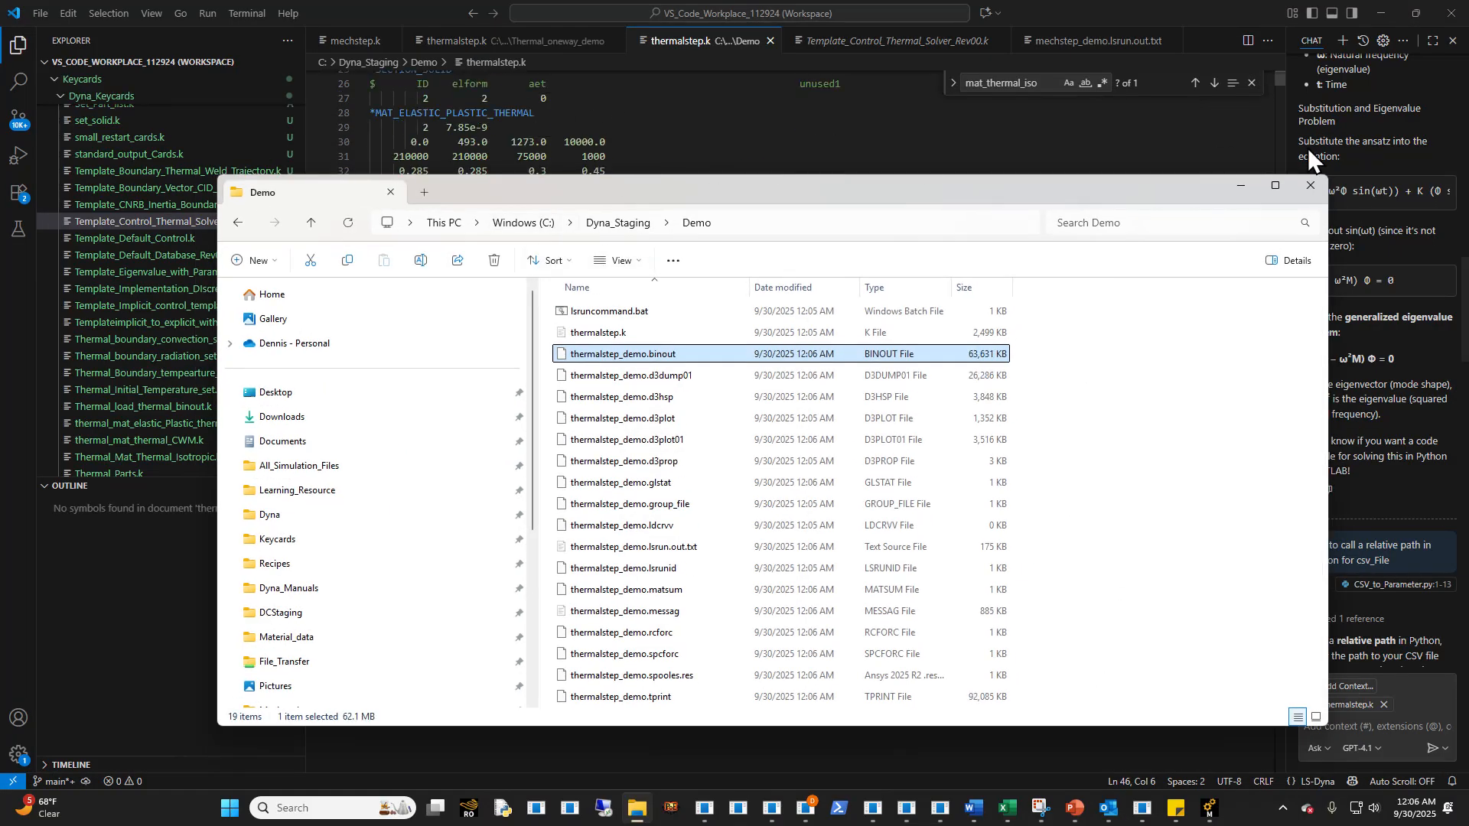
- Delete every file in the Demo folder except thermalstep.k
left_click_drag(1206, 187, 963, 229)
left_click_drag(1282, 81, 1280, 70)
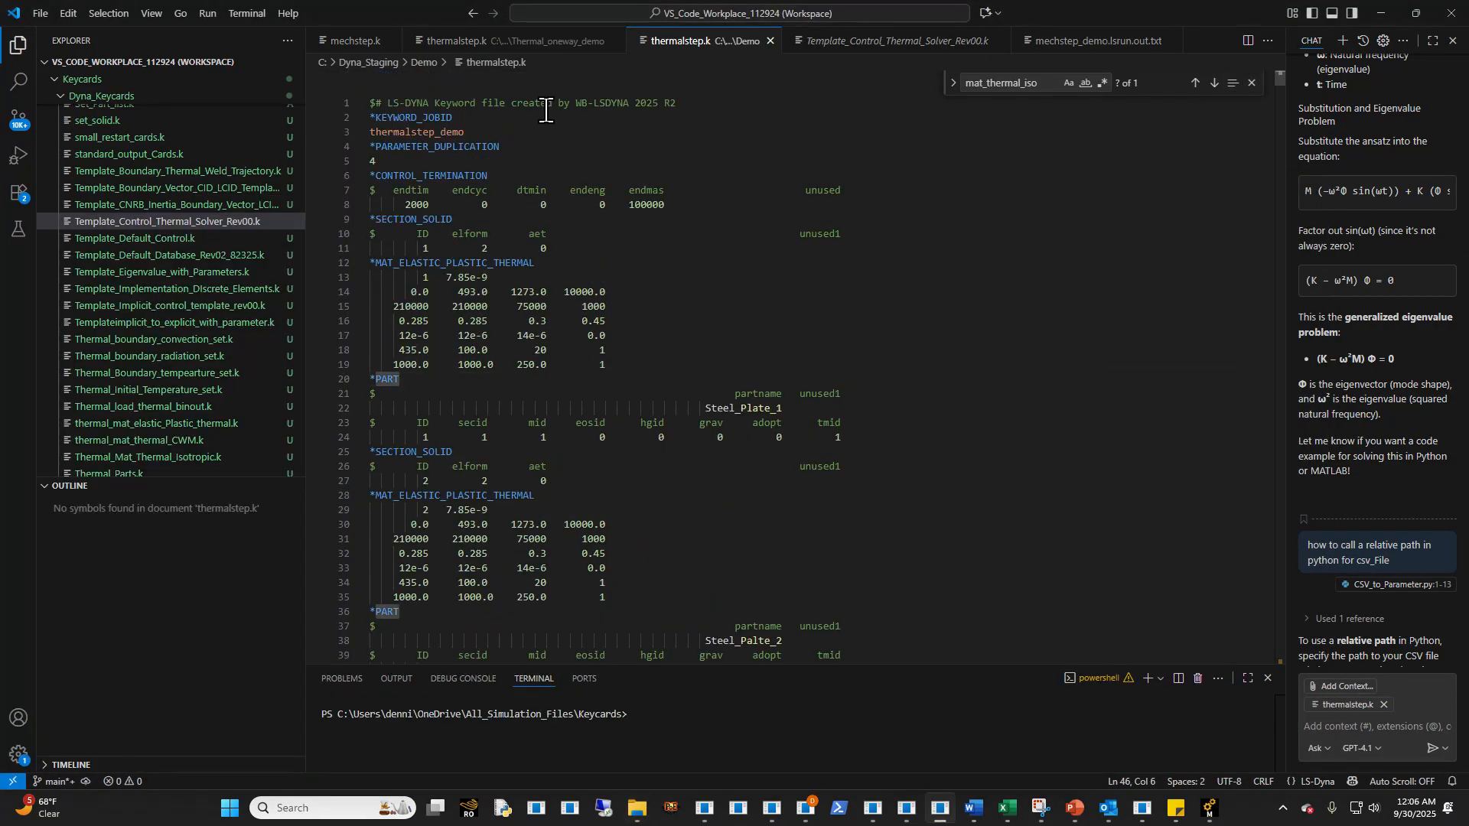
left_click(637, 808)
left_click_drag(573, 234, 685, 214)
left_click(930, 459)
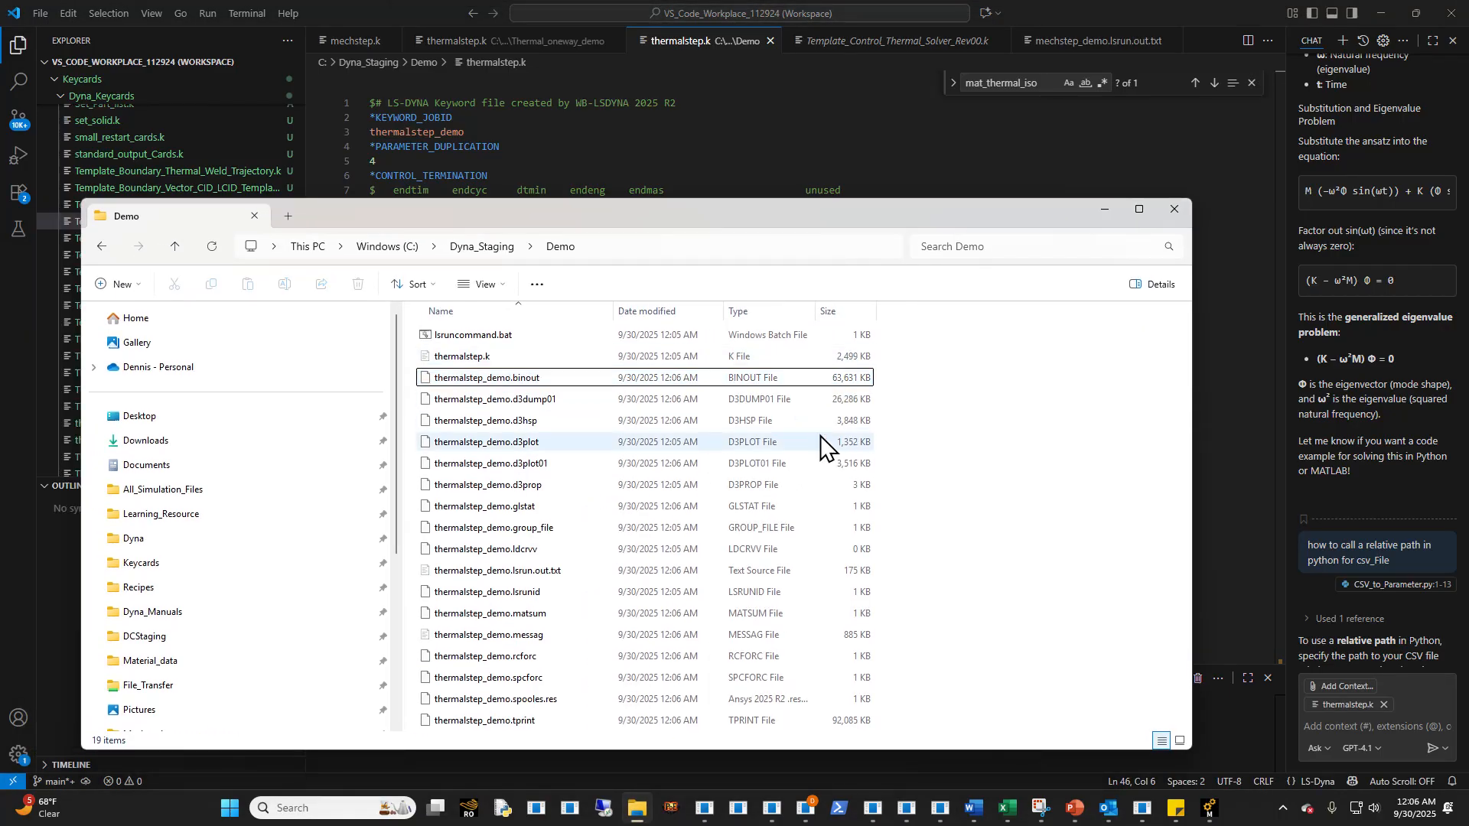
key("ctrl+a")
left_click(514, 356, "ctrl")
key("Delete")
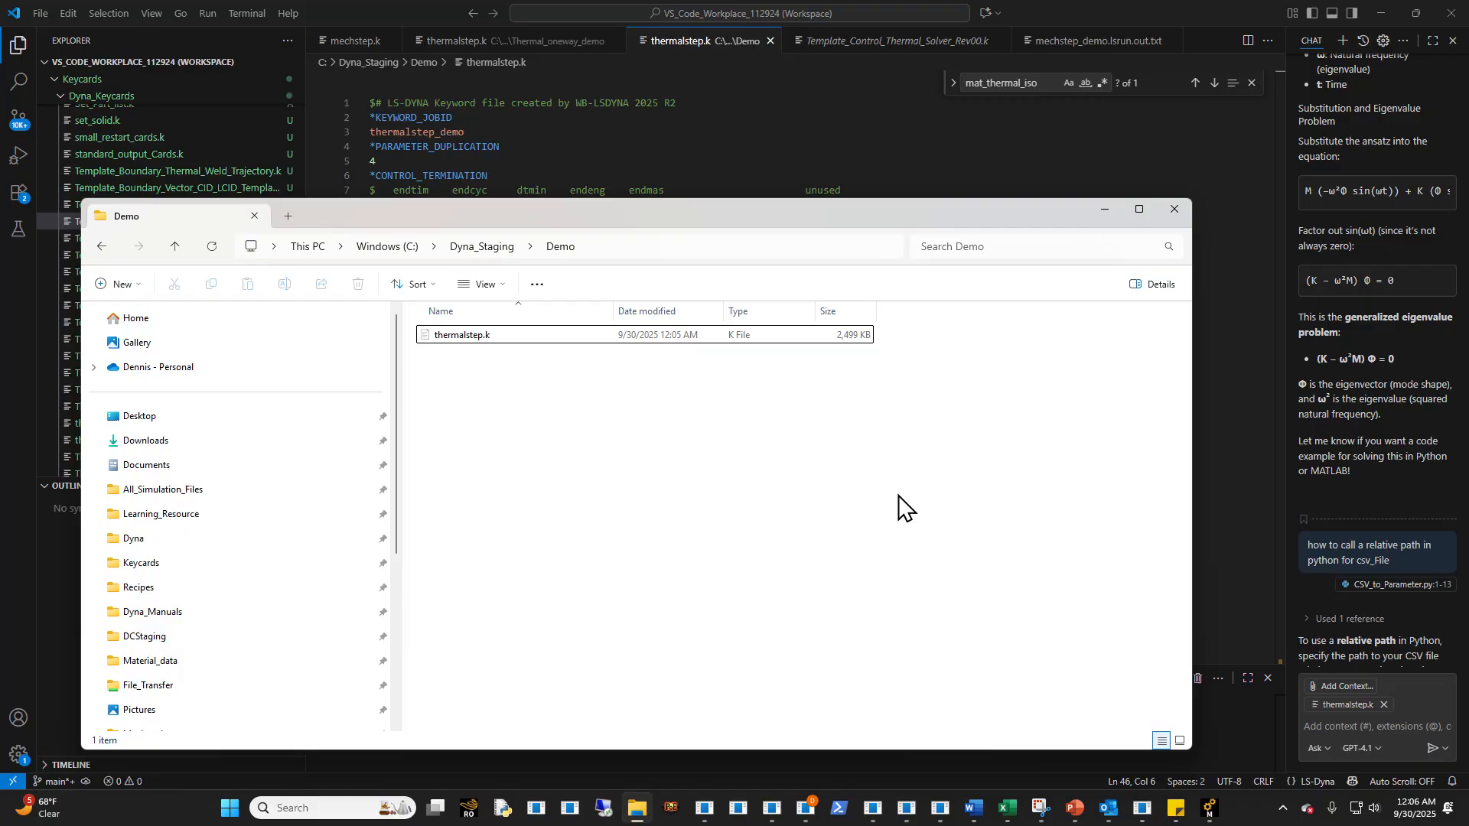
- Switch to the Demo model in Ansys Mechanical and save the project
left_click(662, 131)
mouse_move(1210, 808)
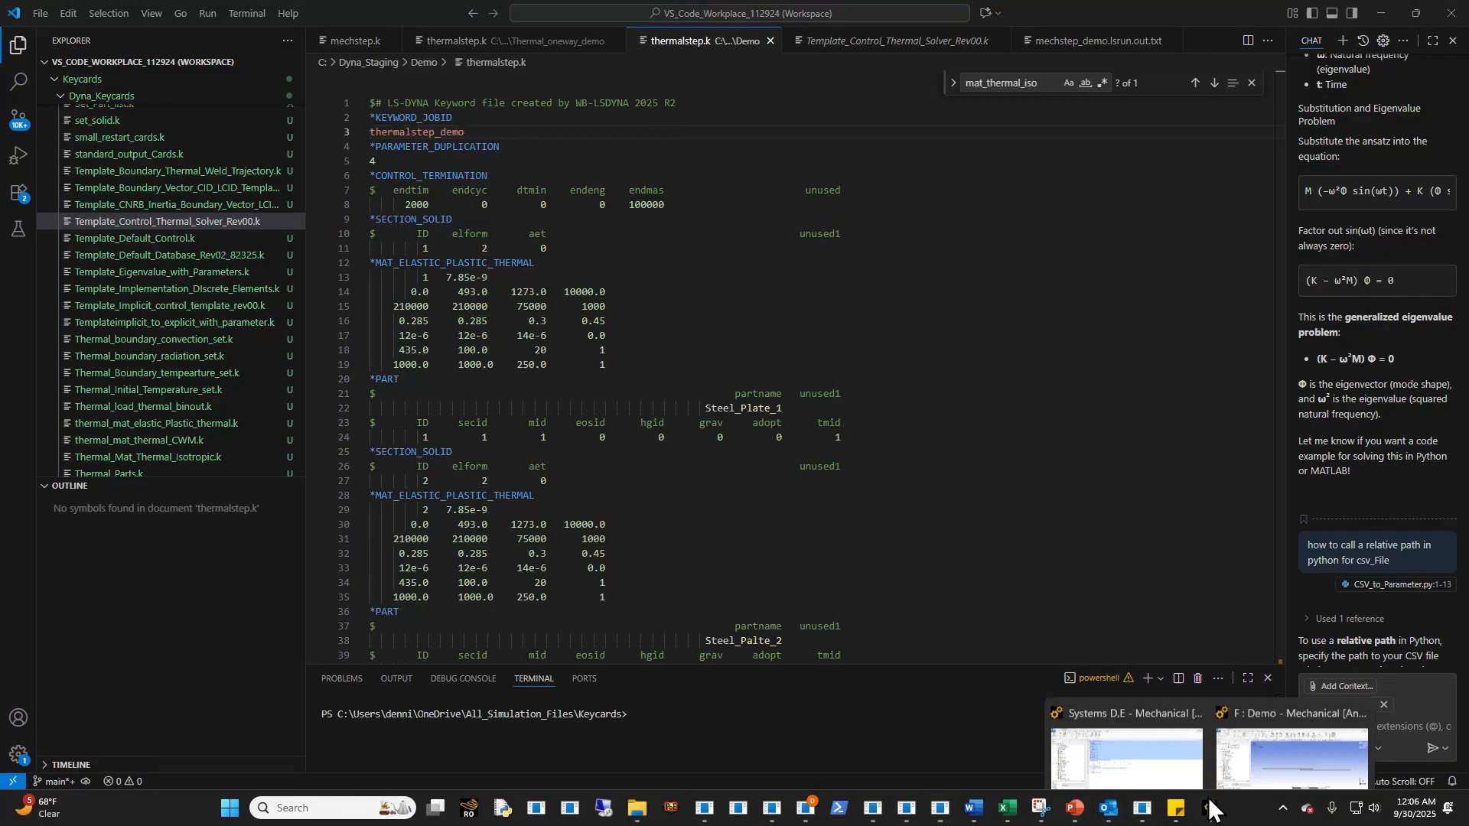
left_click(1224, 728)
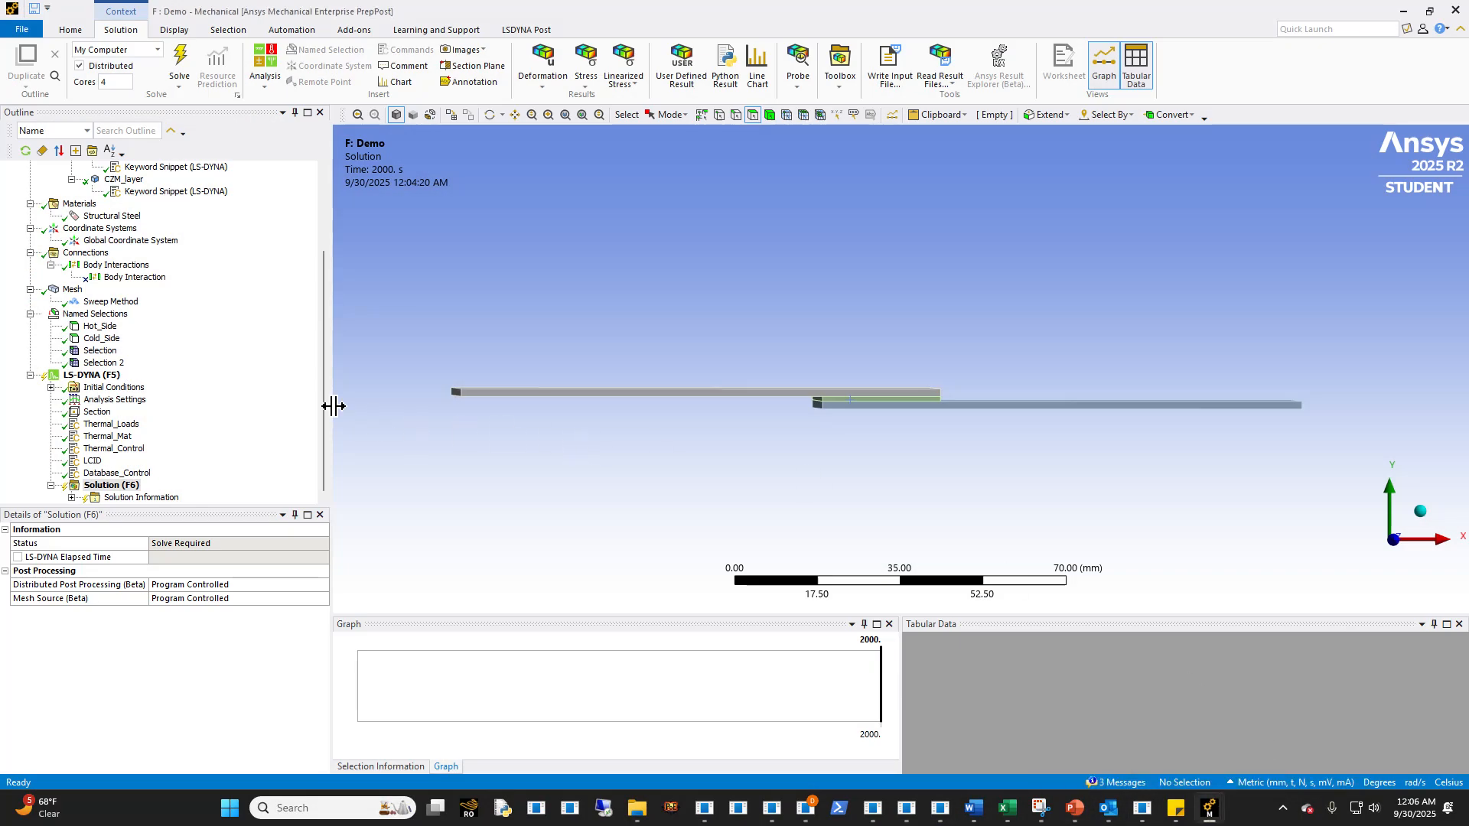
left_click(22, 29)
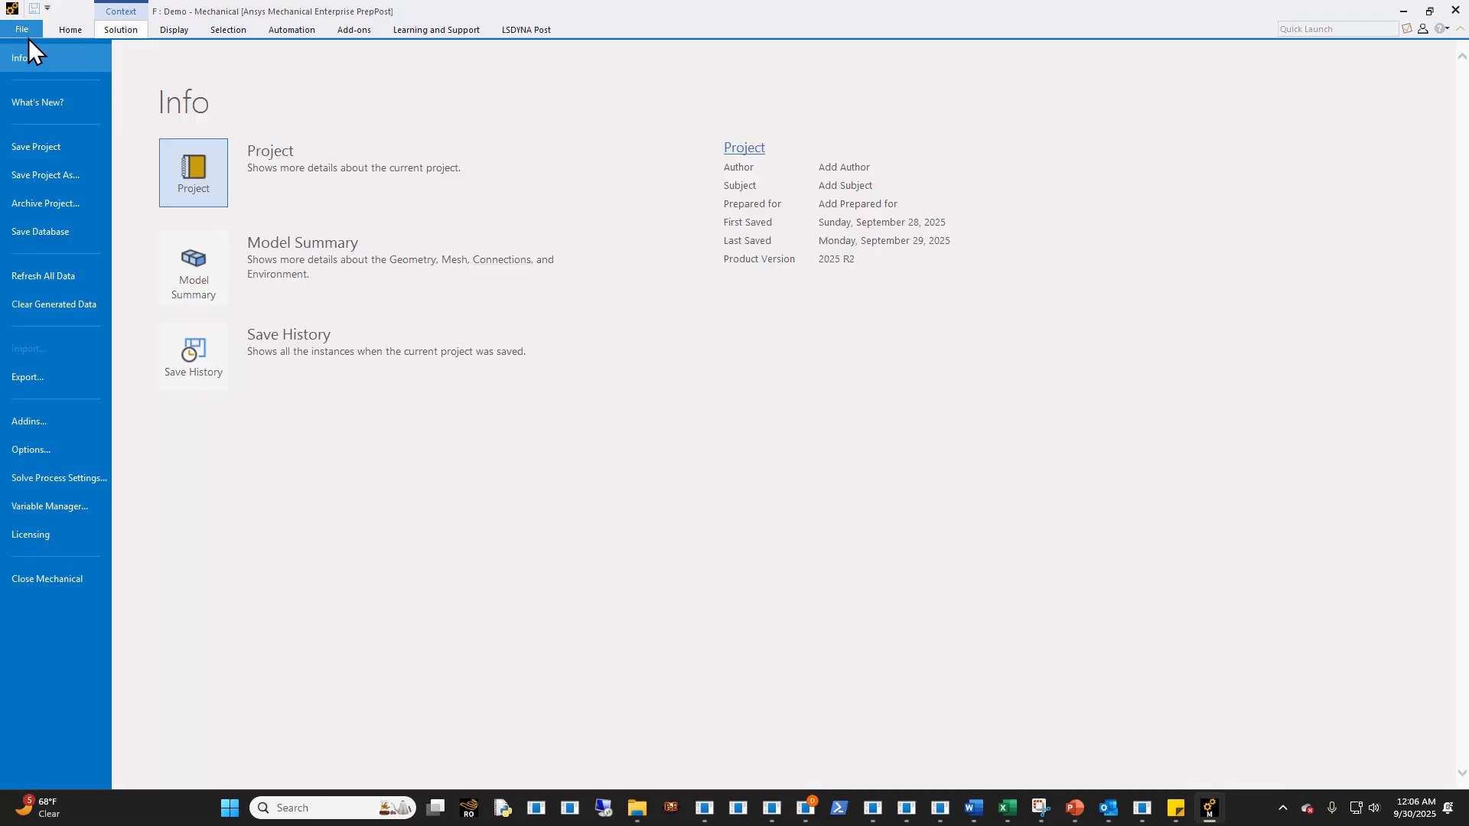
left_click(46, 145)
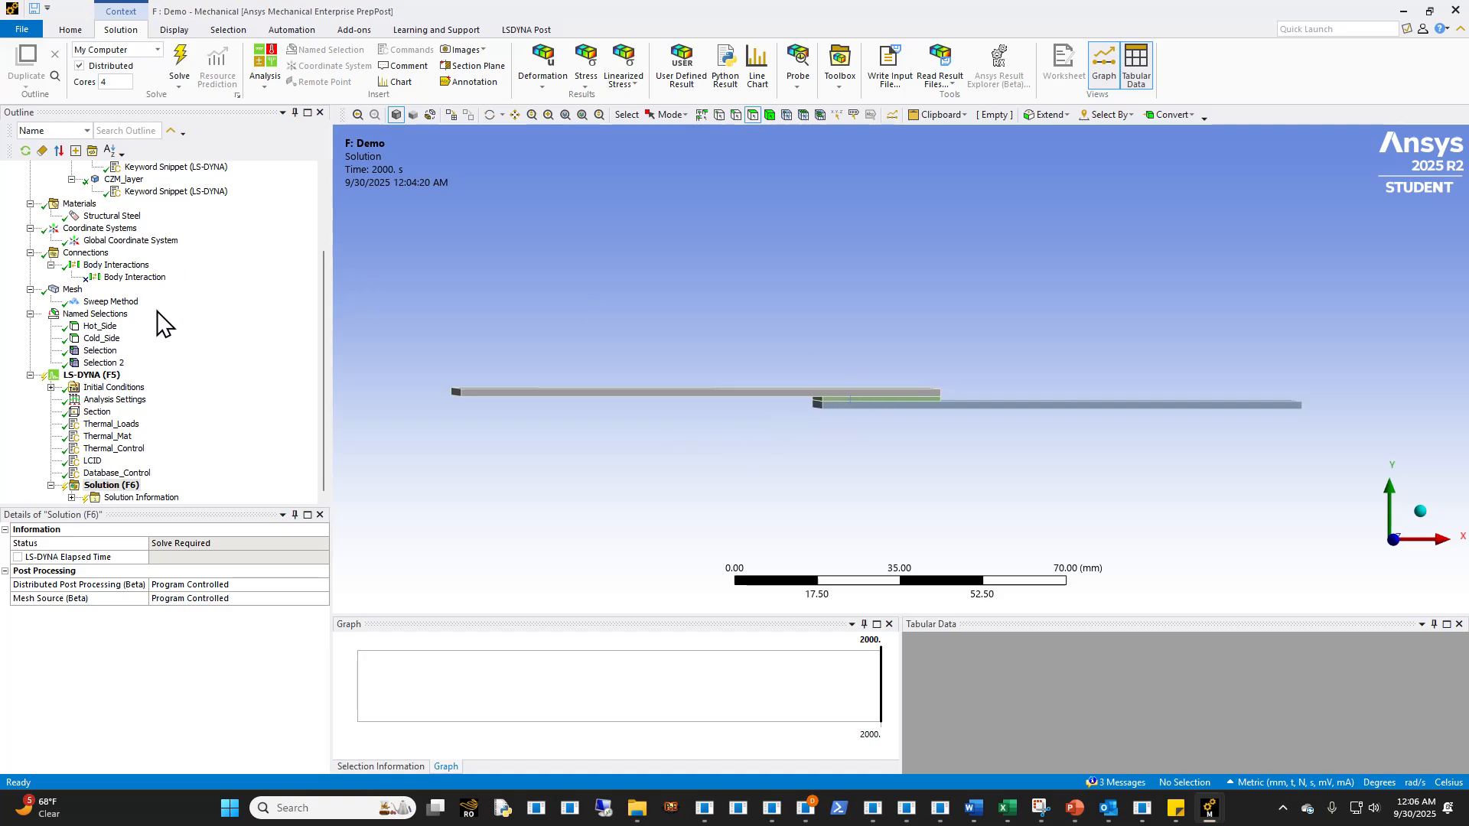
- Duplicate the LS-DYNA (F5) analysis in the model tree
scroll(191, 299, "up", 2)
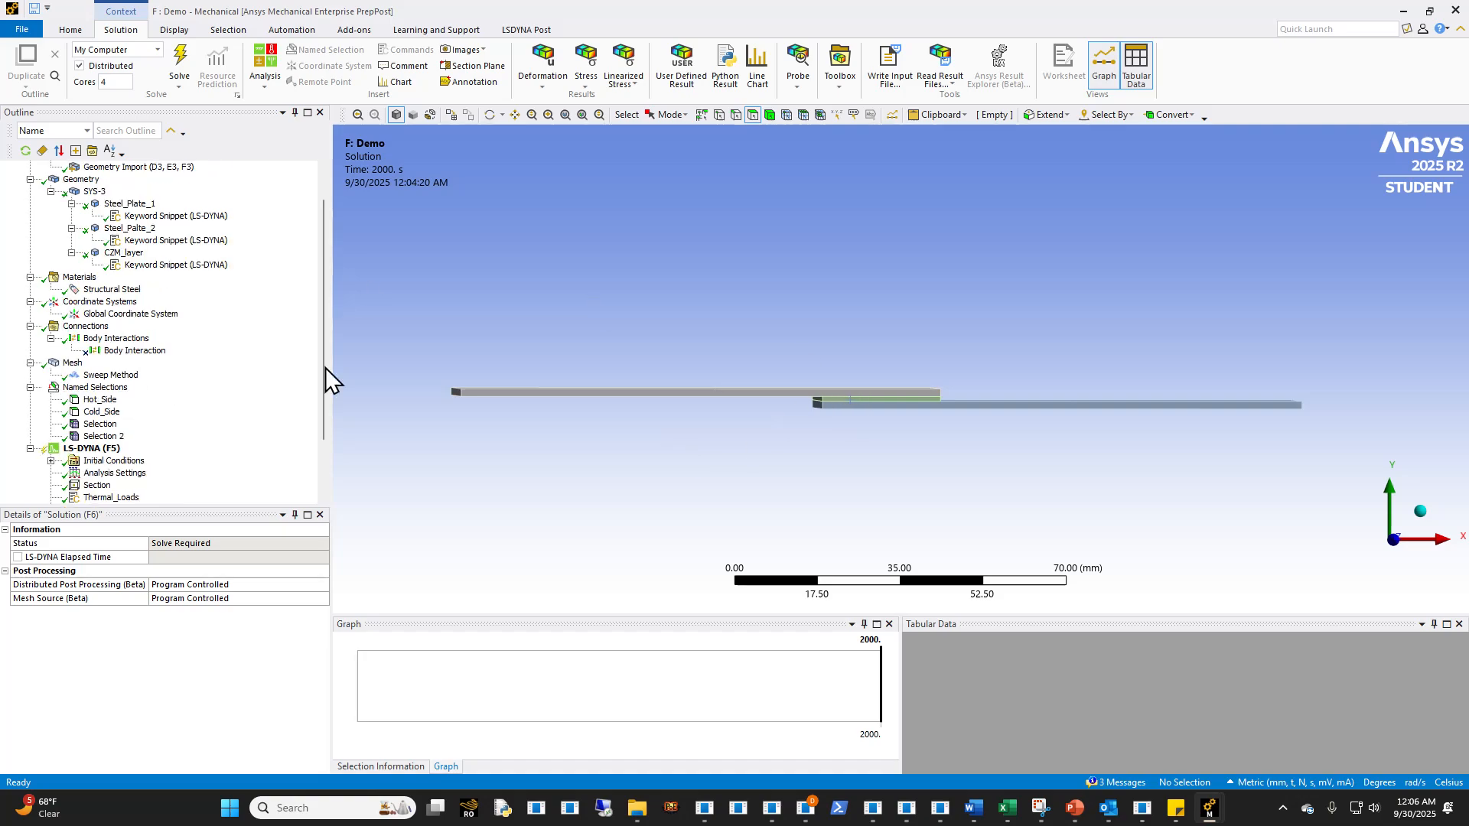
middle_click_drag(706, 440, 702, 444)
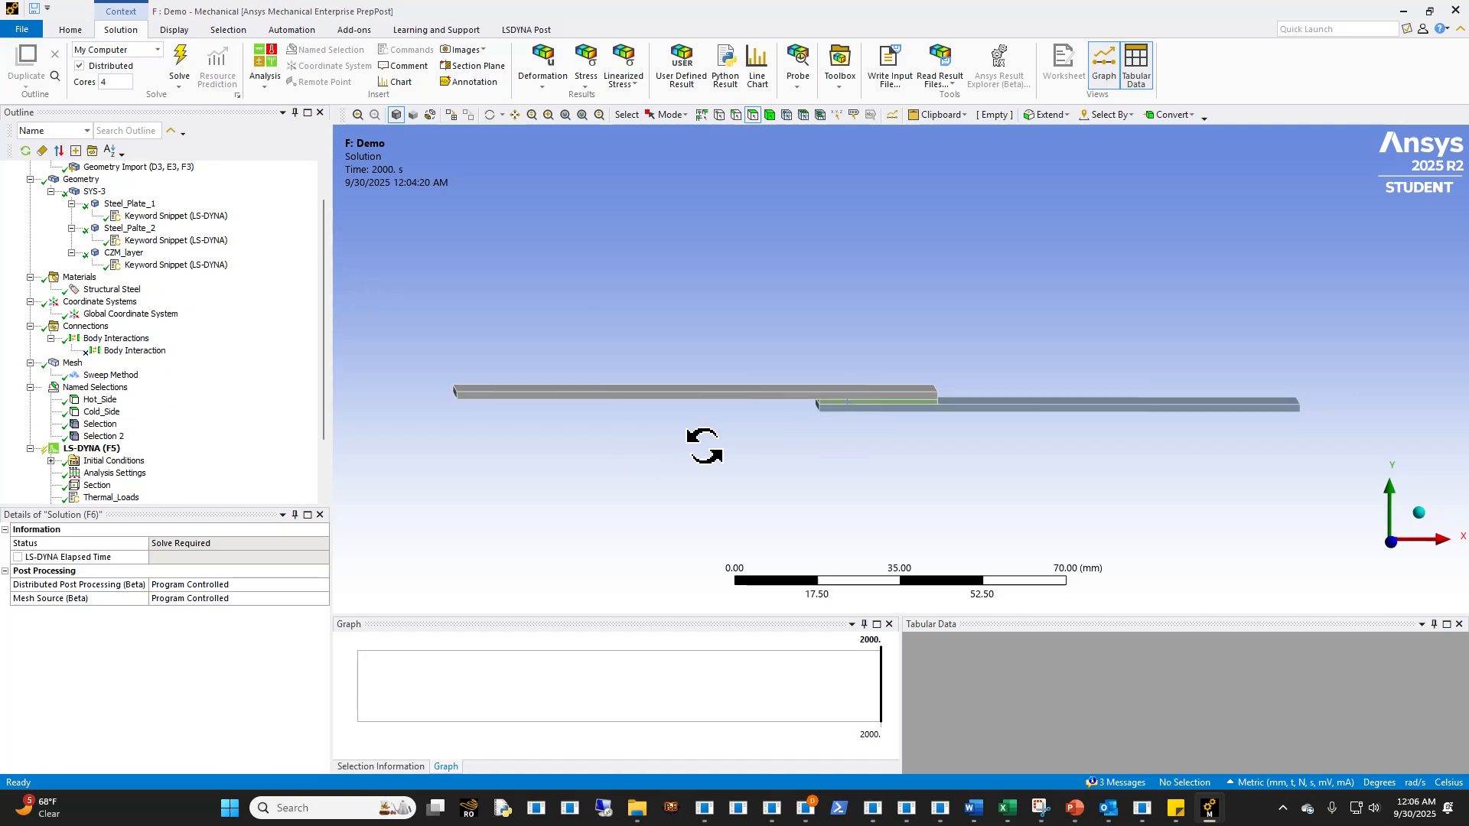
scroll(184, 479, "down", 2)
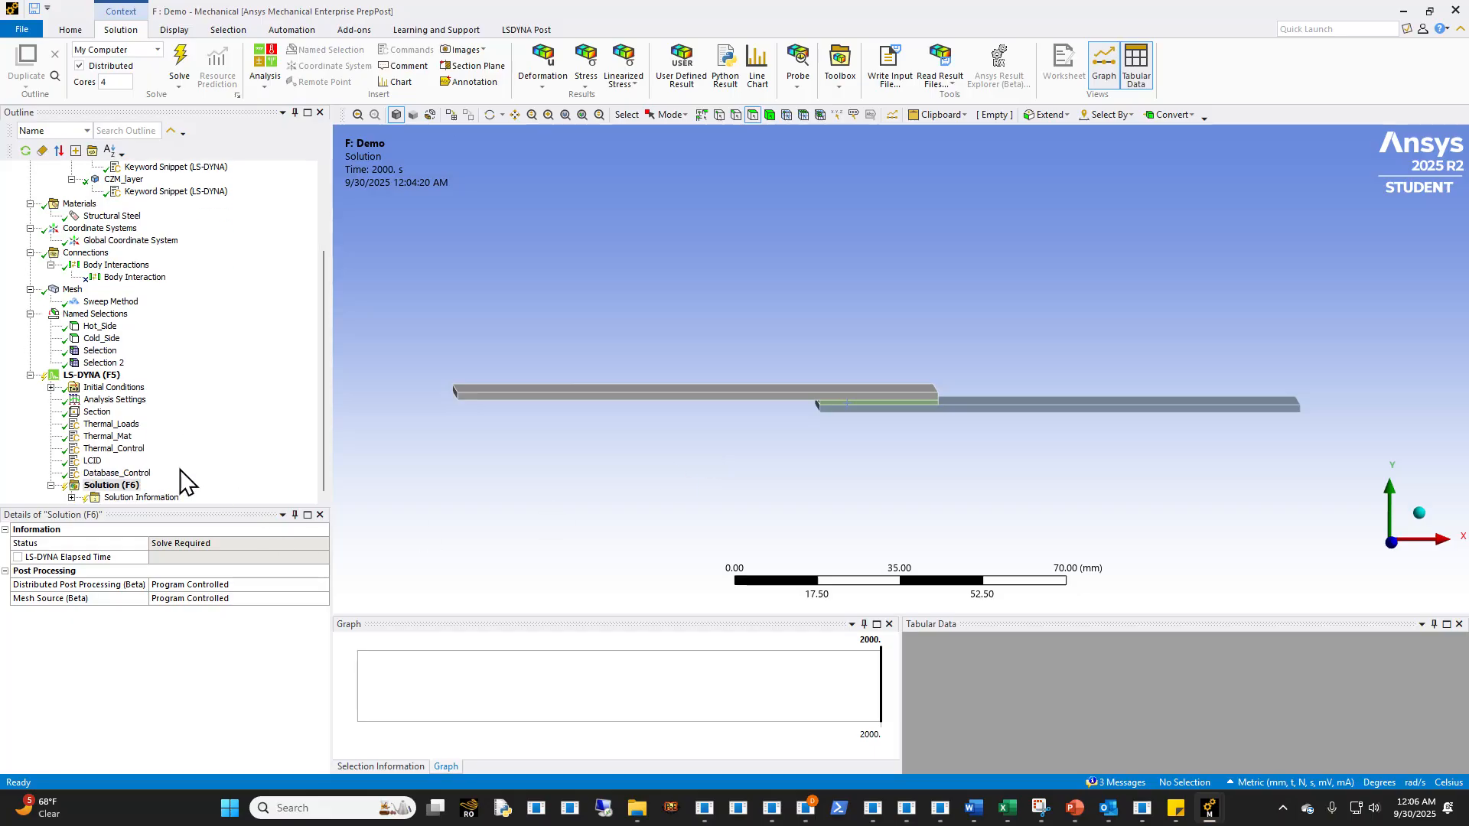
left_click(107, 375)
right_click(108, 376)
key("Escape")
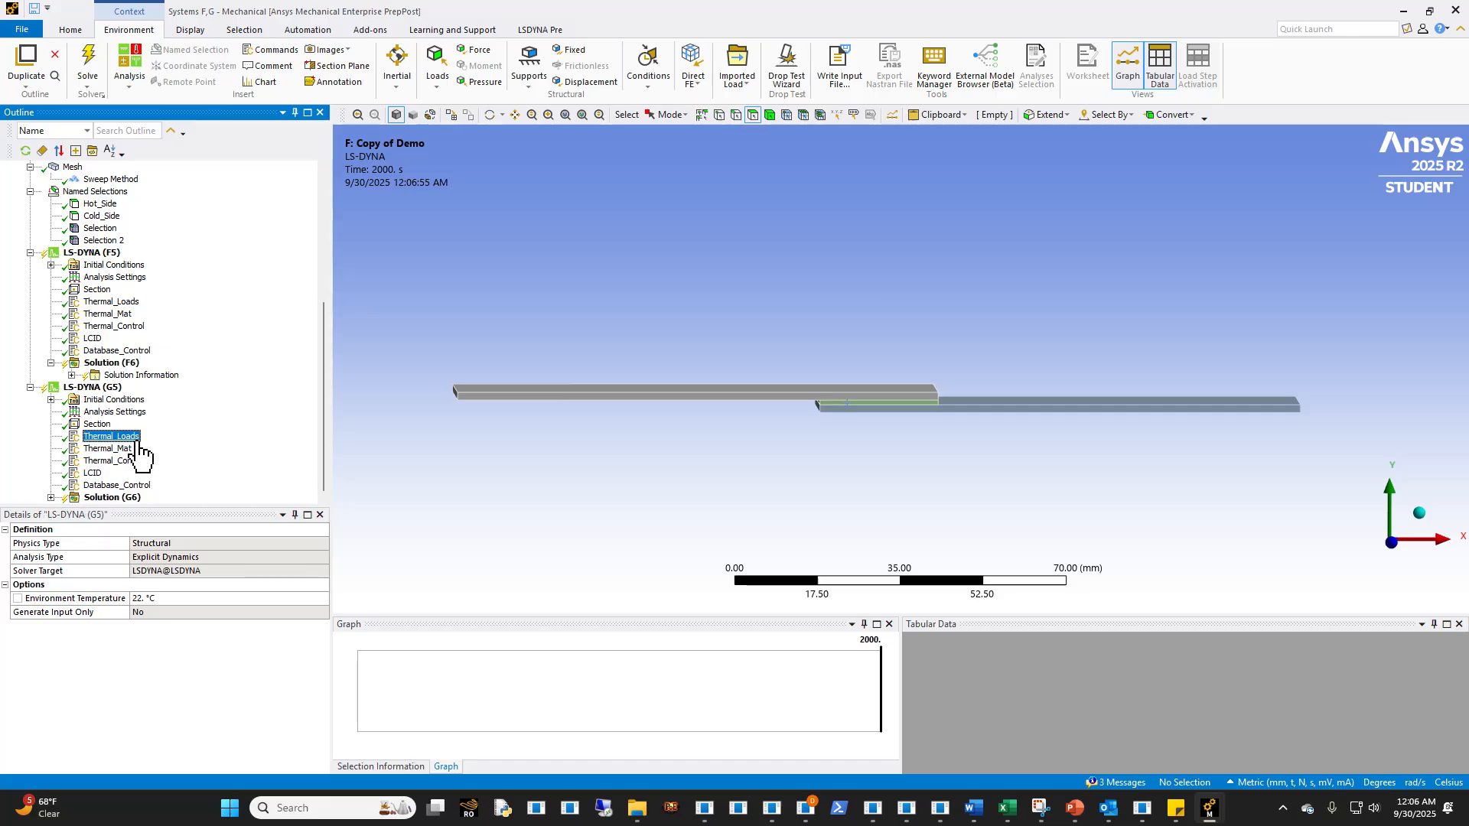
- Suppress the Thermal_Loads, Thermal_Mat, Thermal_Control and Database_Control snippets under the duplicated LS-DYNA analysis
left_click(114, 437)
left_click(111, 450, "ctrl")
left_click(114, 461, "ctrl")
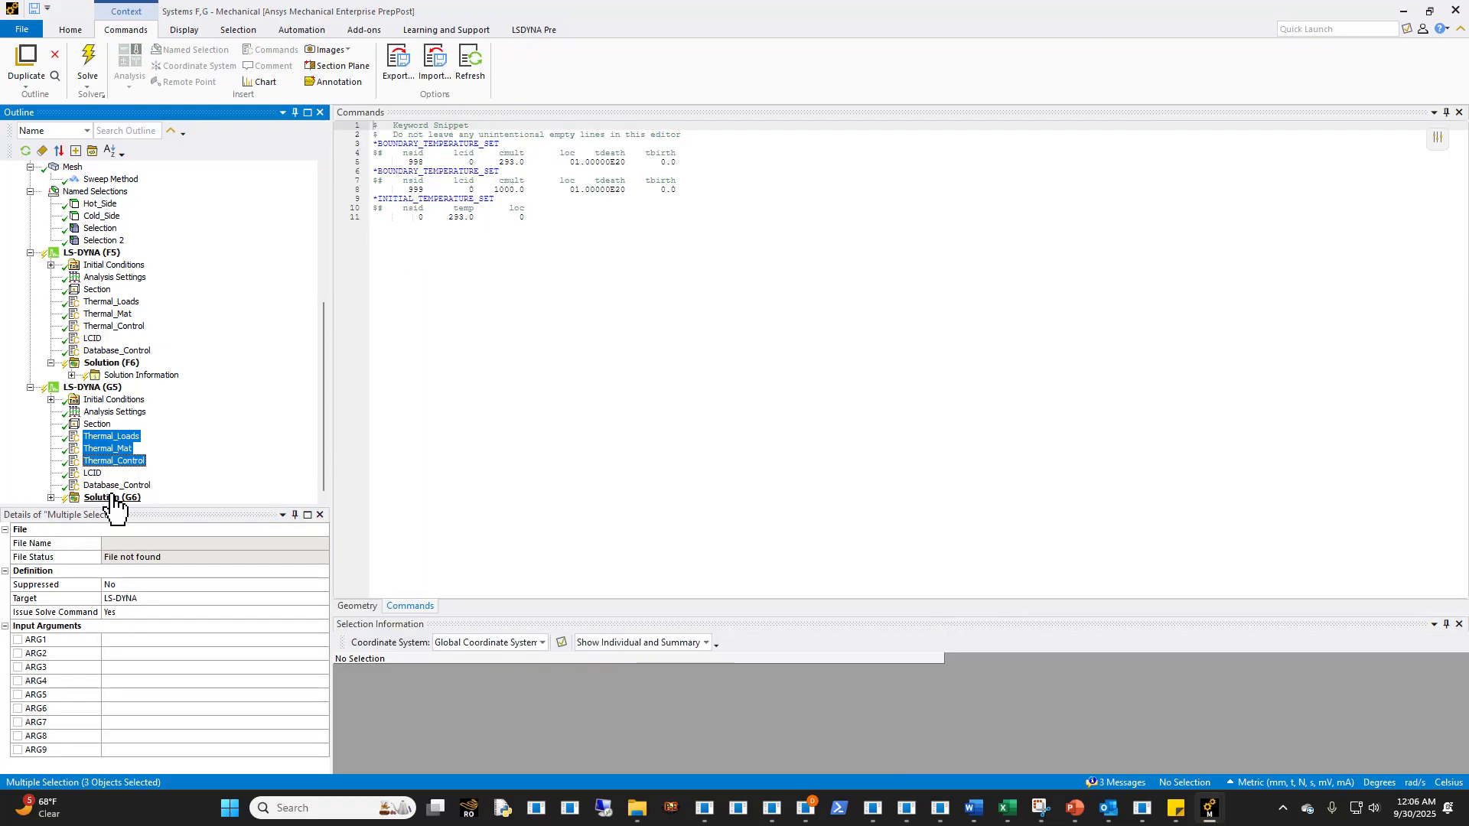
left_click(111, 485, "ctrl")
right_click(107, 490)
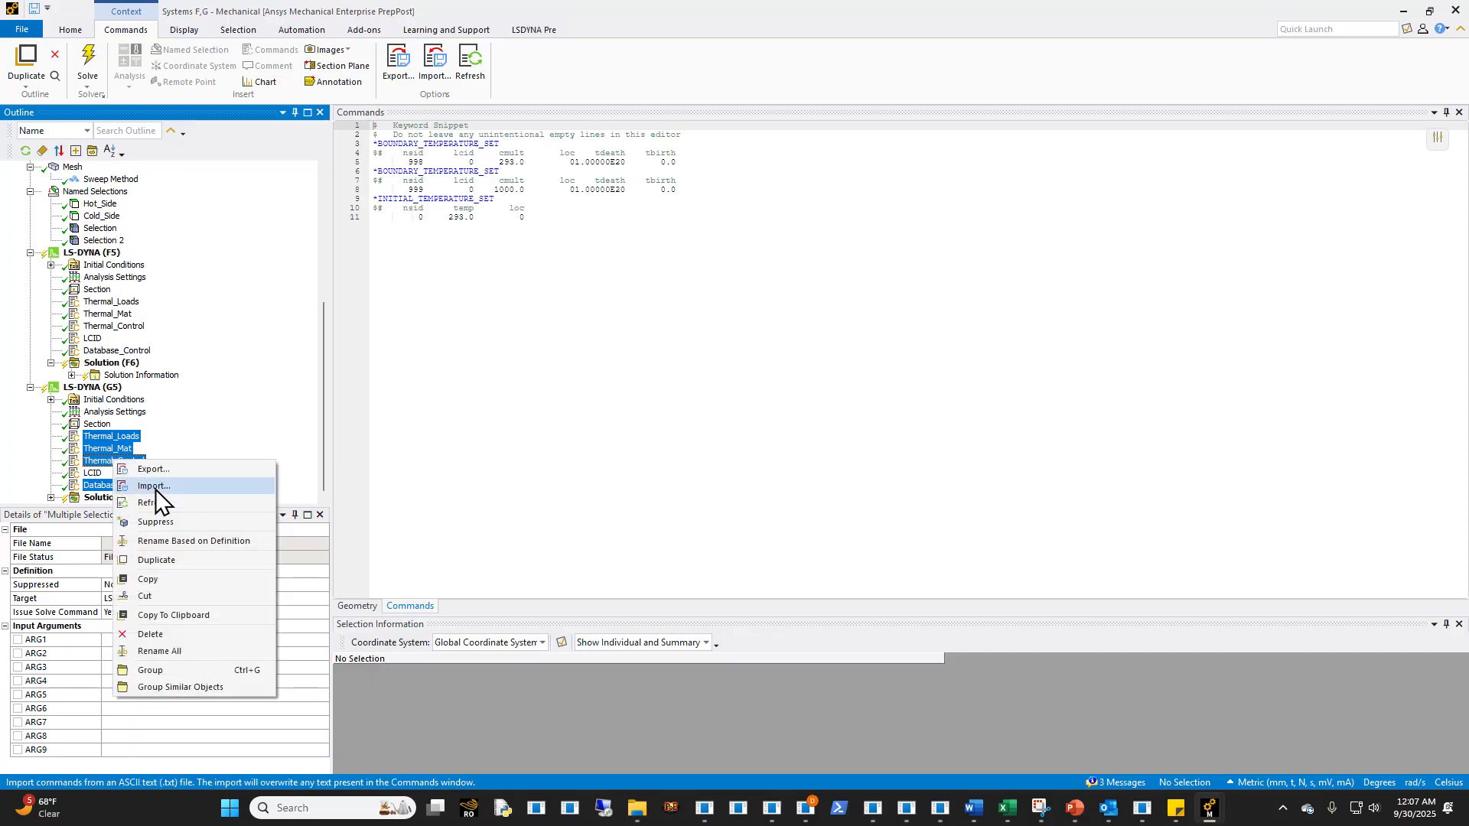
left_click(163, 521)
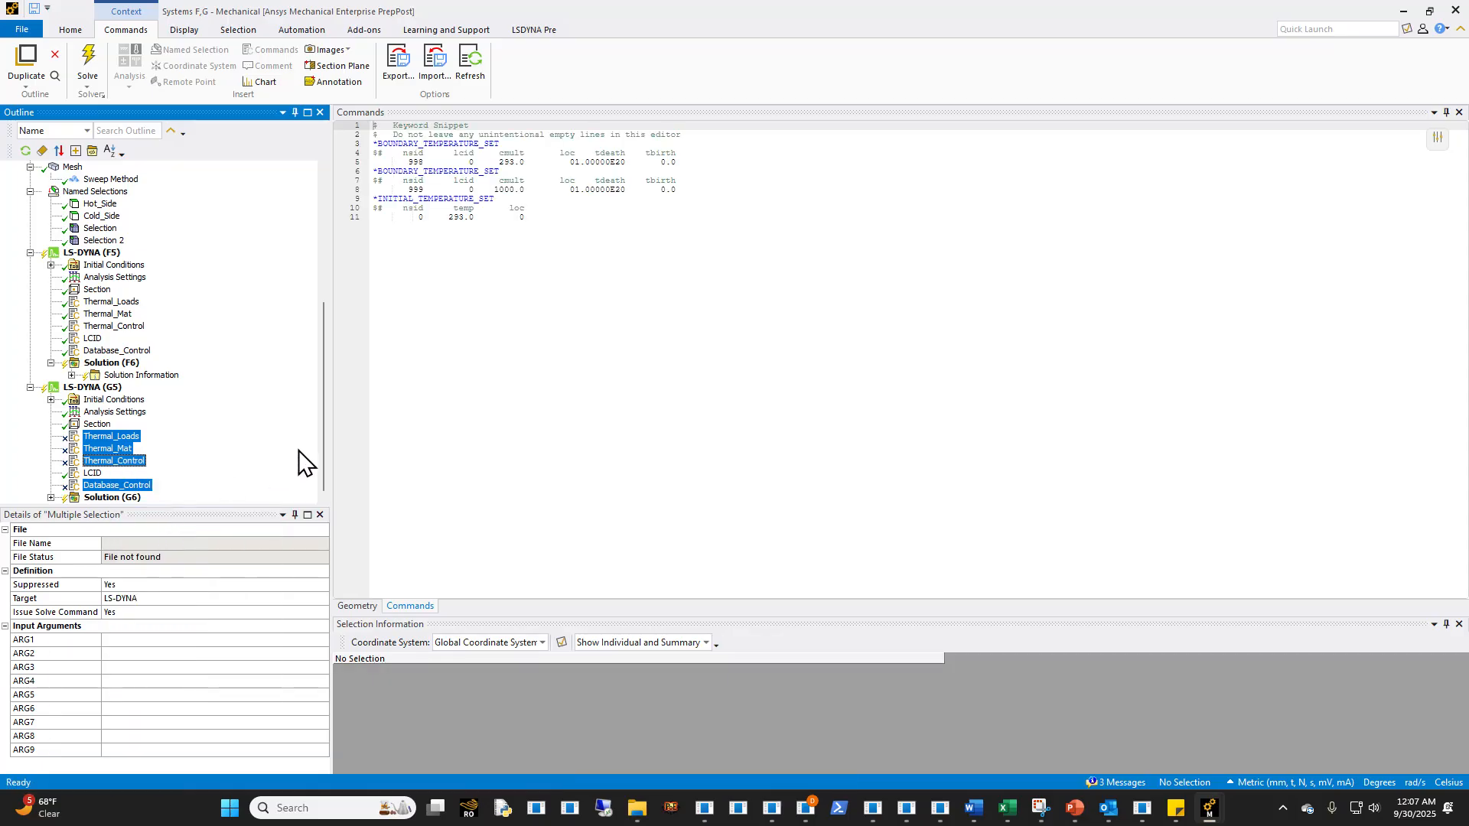
right_click(113, 389)
mouse_move(284, 400)
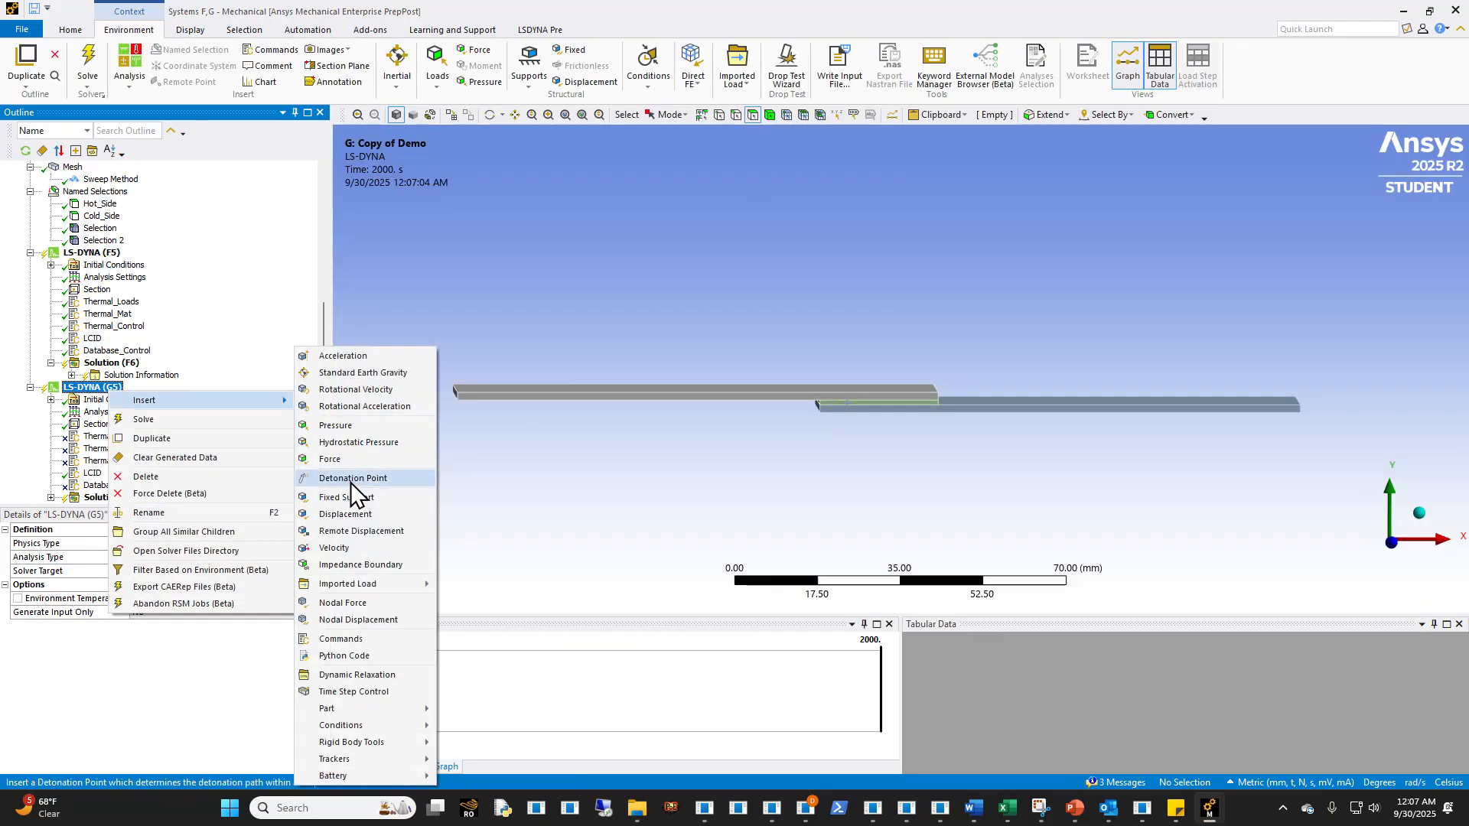
left_click(348, 513)
right_click(213, 426)
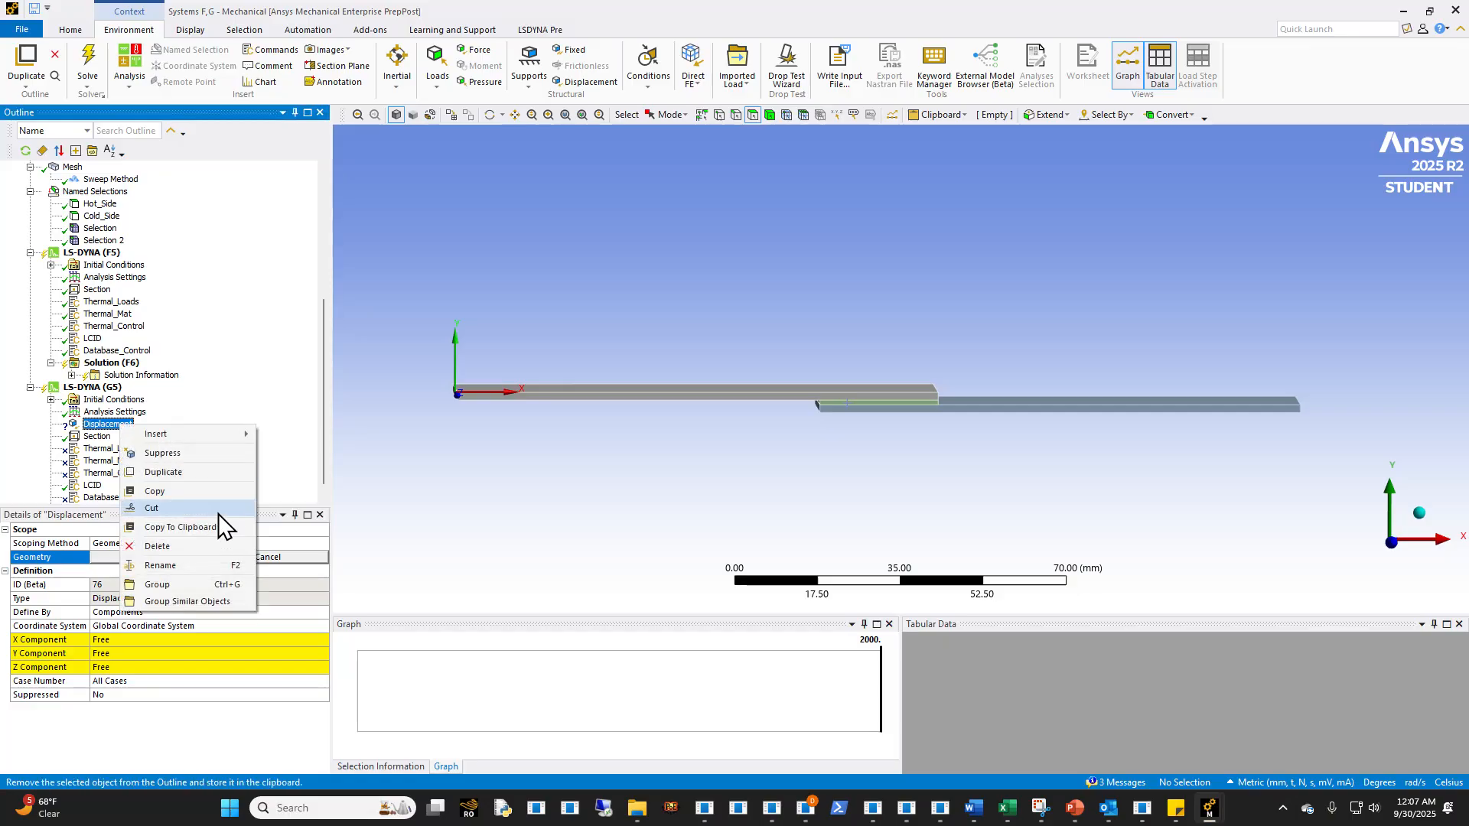
left_click(204, 543)
left_click(735, 452)
- Insert a commands snippet under the LS-DYNA (G5) analysis and paste the copied implicit control keyword template into it
right_click(89, 388)
mouse_move(130, 404)
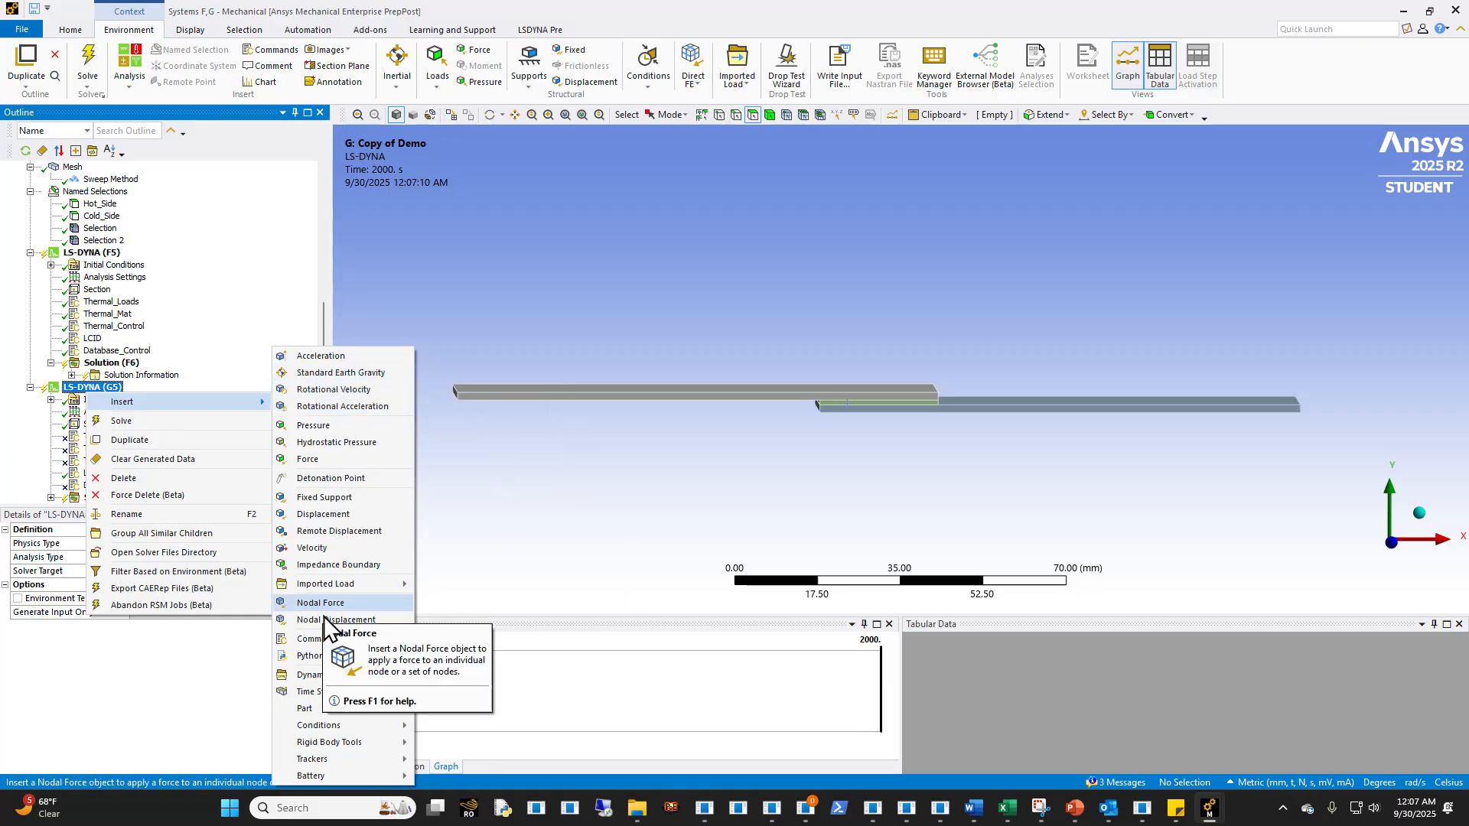
left_click(316, 638)
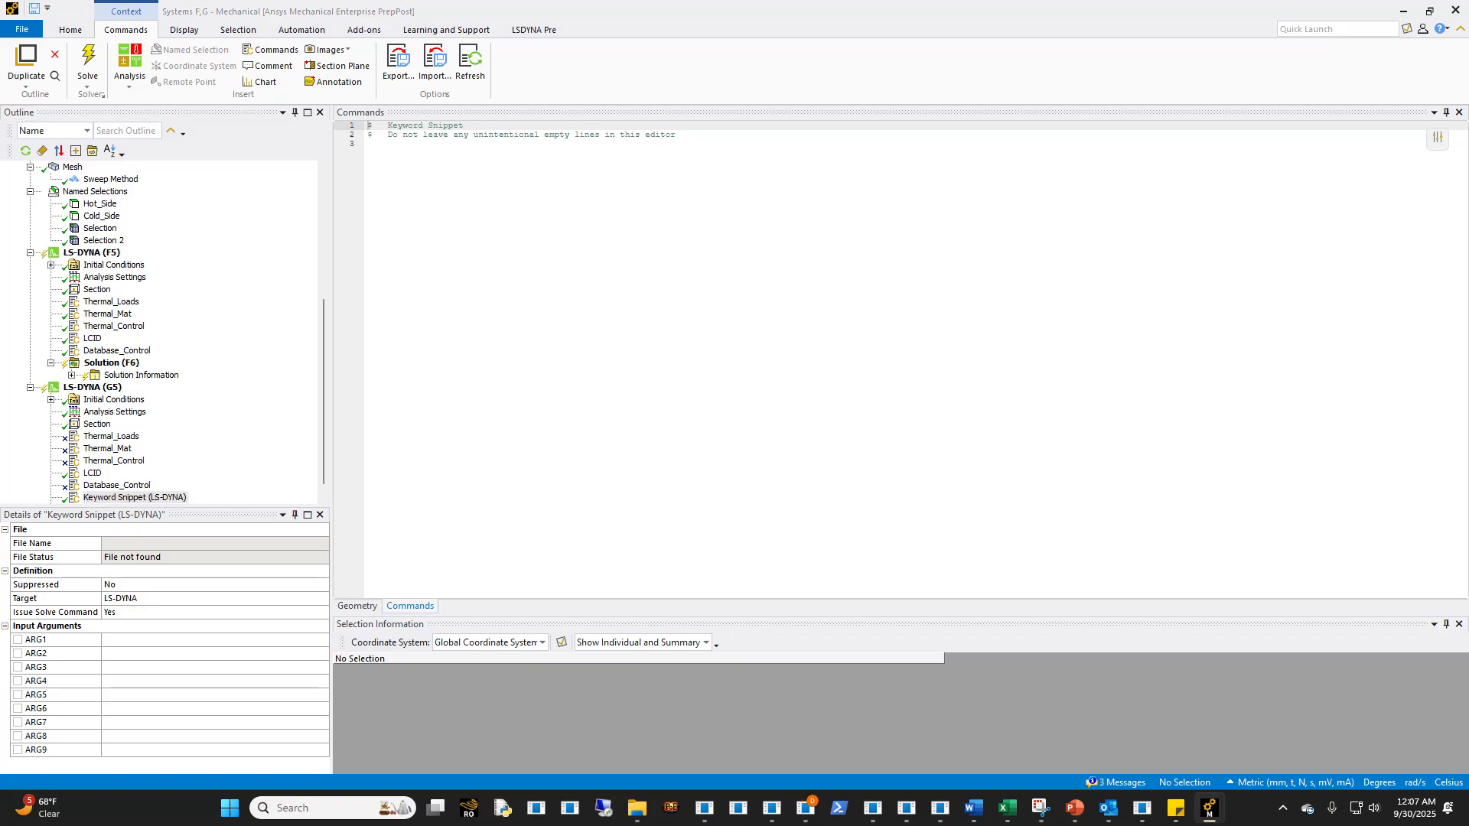
left_click(534, 288)
key("ctrl+a")
key("ctrl+v")
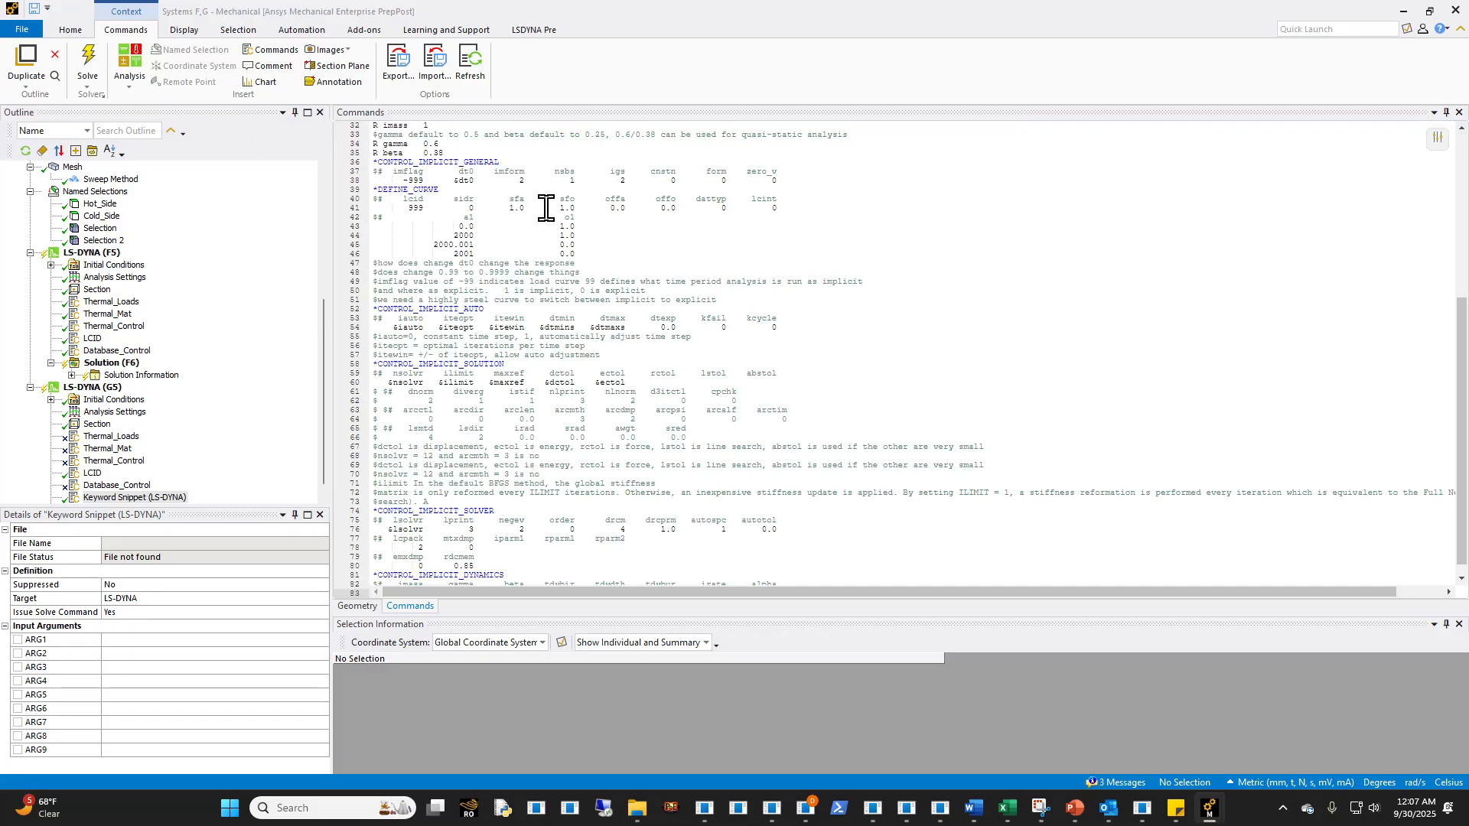
- Remove the four duplicated comment header lines above *PARAMETER at the start of the snippet
scroll(474, 367, "up", 5)
left_click_drag(680, 153, 364, 117)
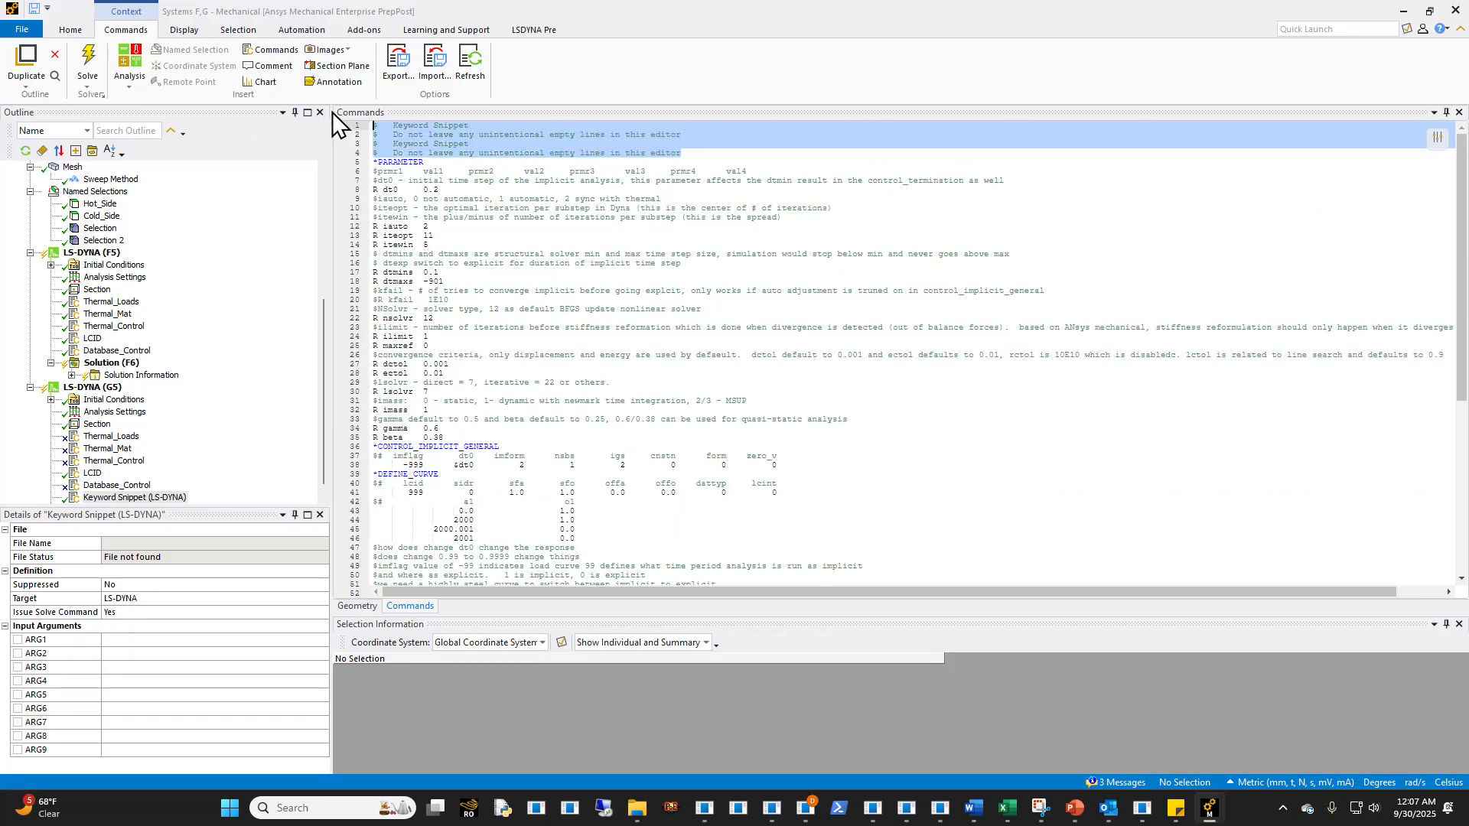
key("Delete")
key("Delete")
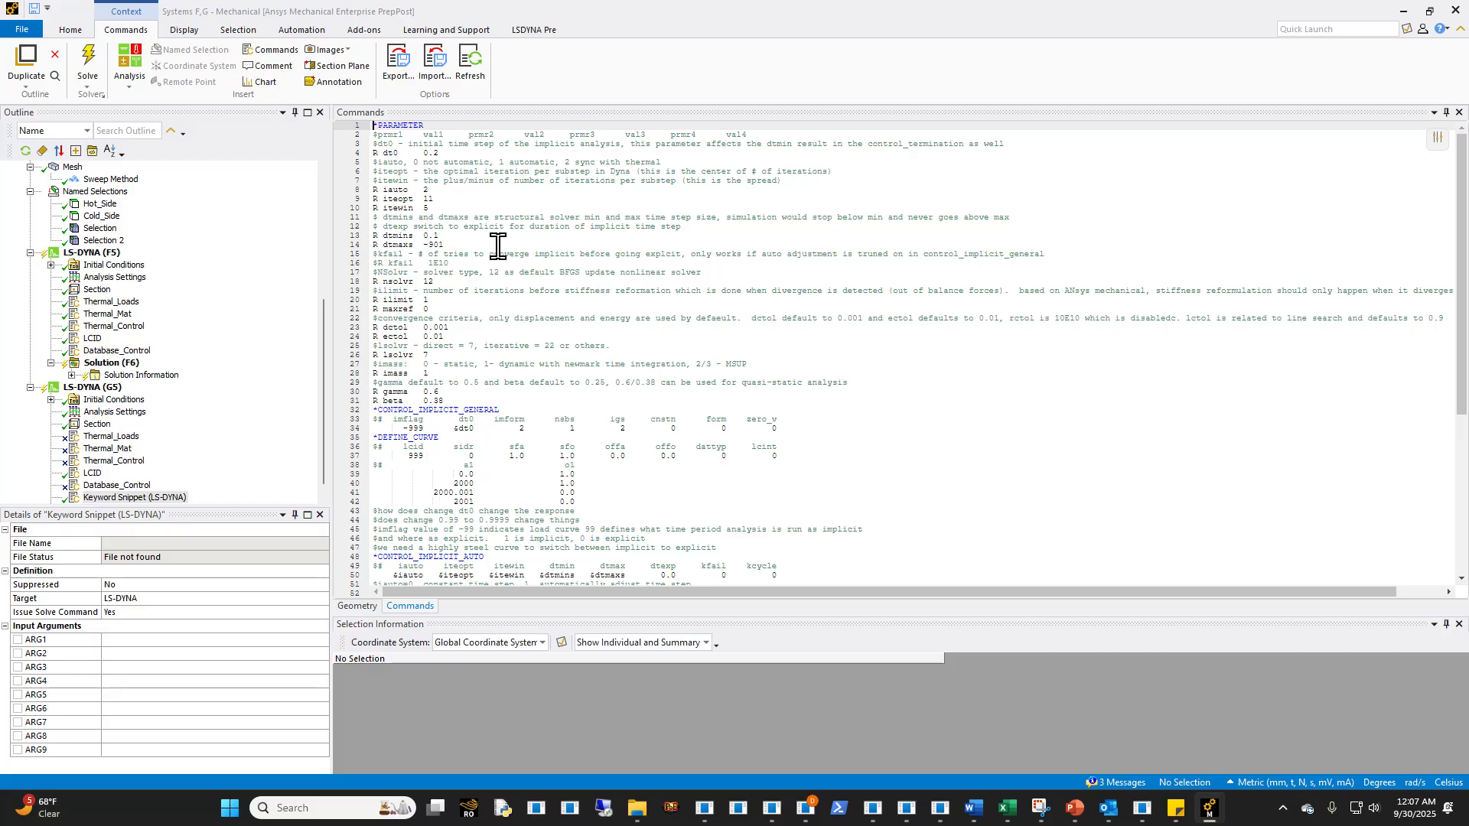
- Examine the snippet's implicit parameters, its *CONTROL_IMPLICIT cards and the *DEFINE_CURVE 999 points that switch between implicit and explicit
scroll(491, 408, "down", 9)
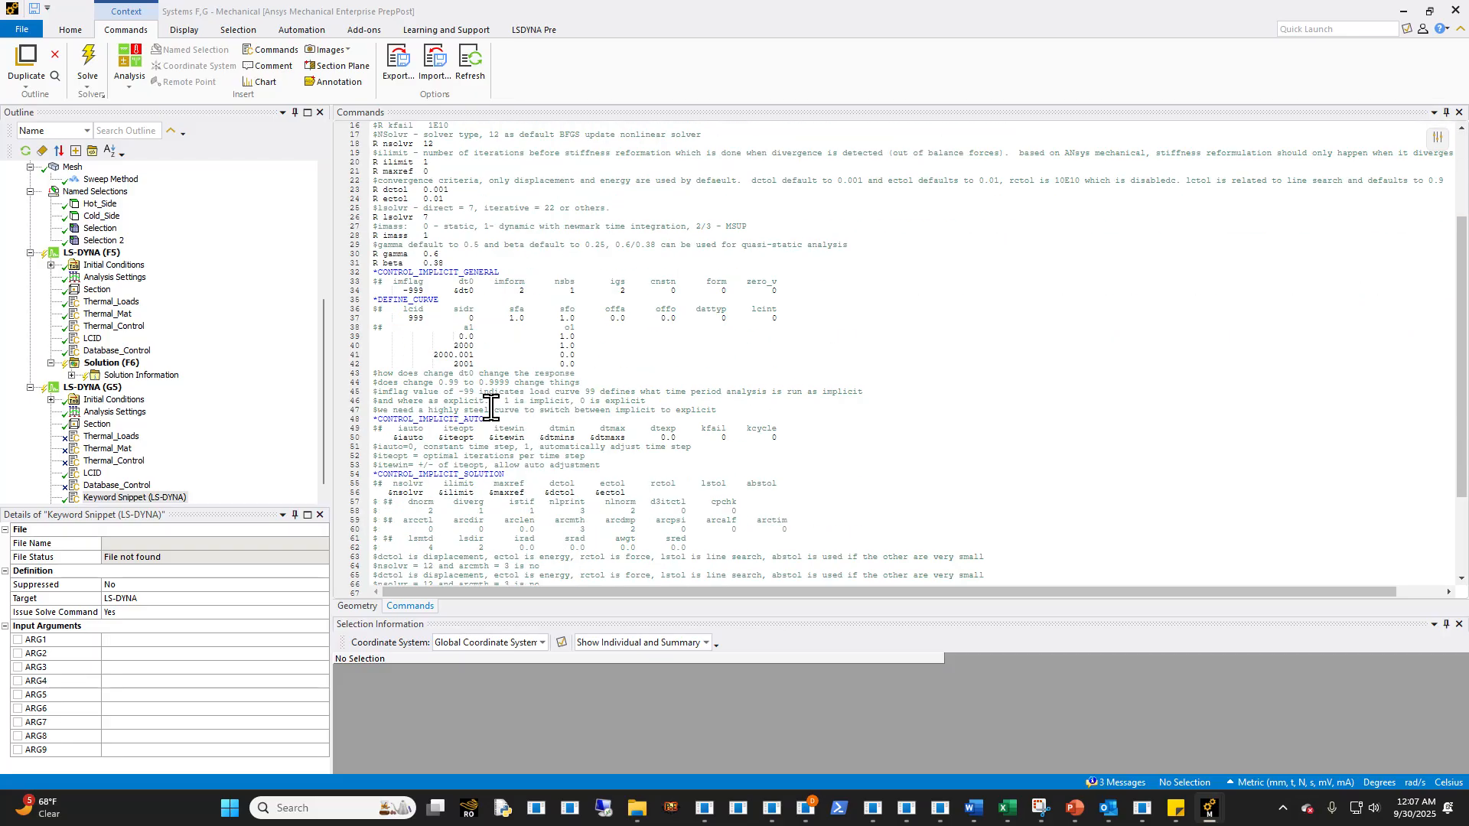
scroll(498, 452, "up", 10)
scroll(502, 449, "down", 10)
scroll(503, 447, "up", 3)
scroll(503, 447, "up", 6)
scroll(503, 443, "down", 8)
scroll(504, 440, "up", 10)
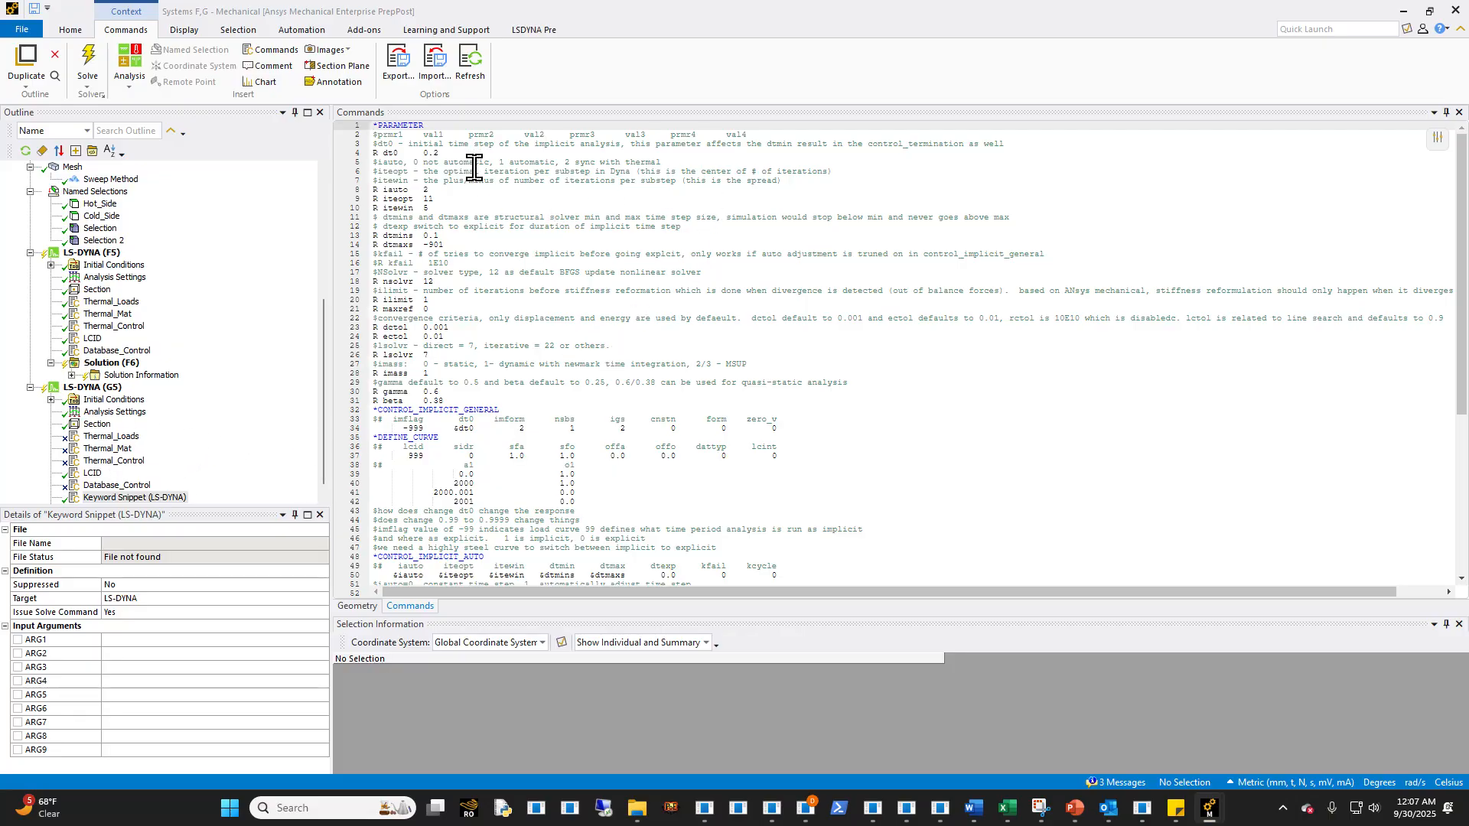
scroll(482, 430, "down", 9)
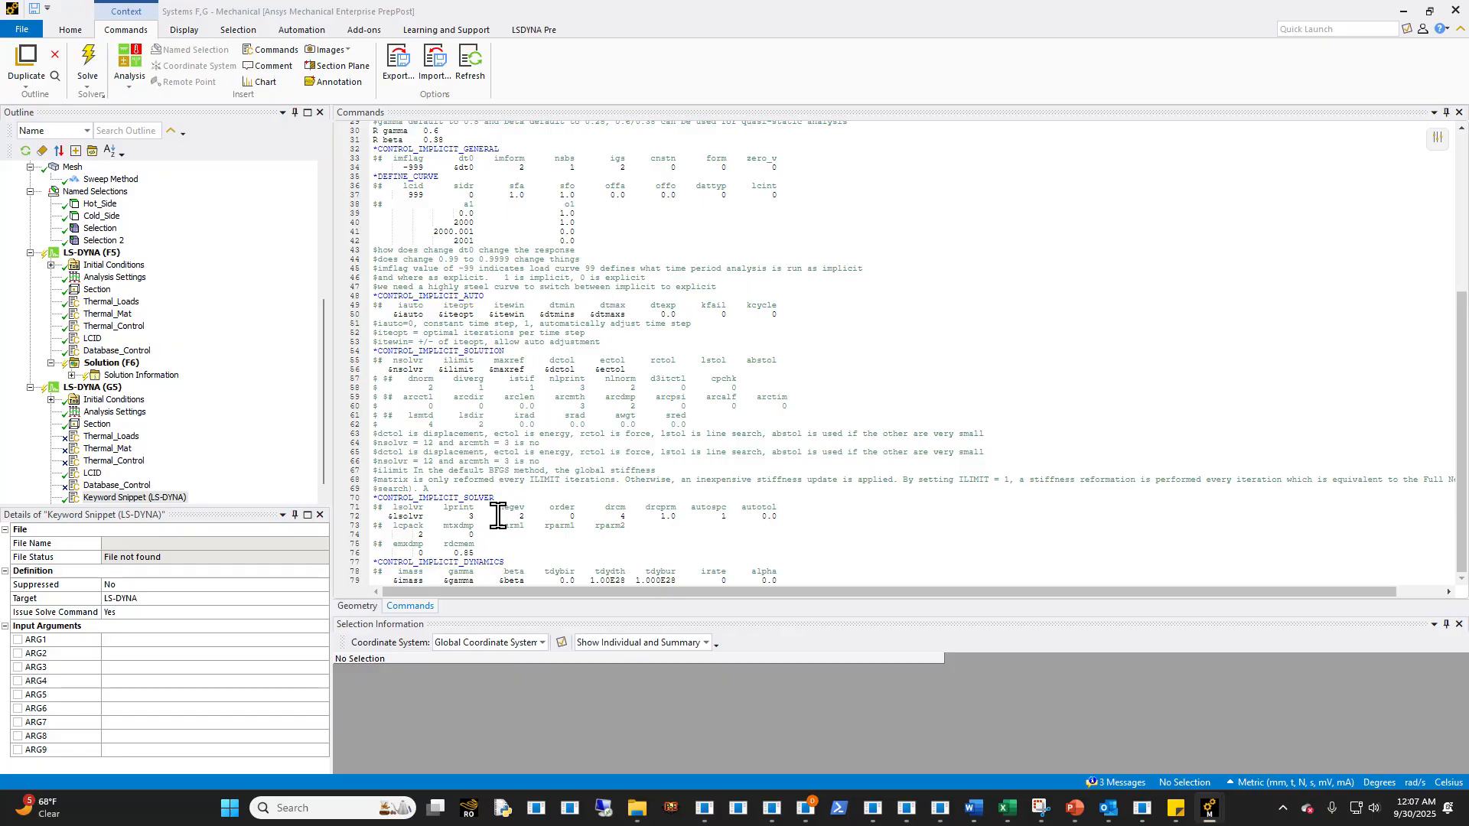
scroll(498, 516, "up", 10)
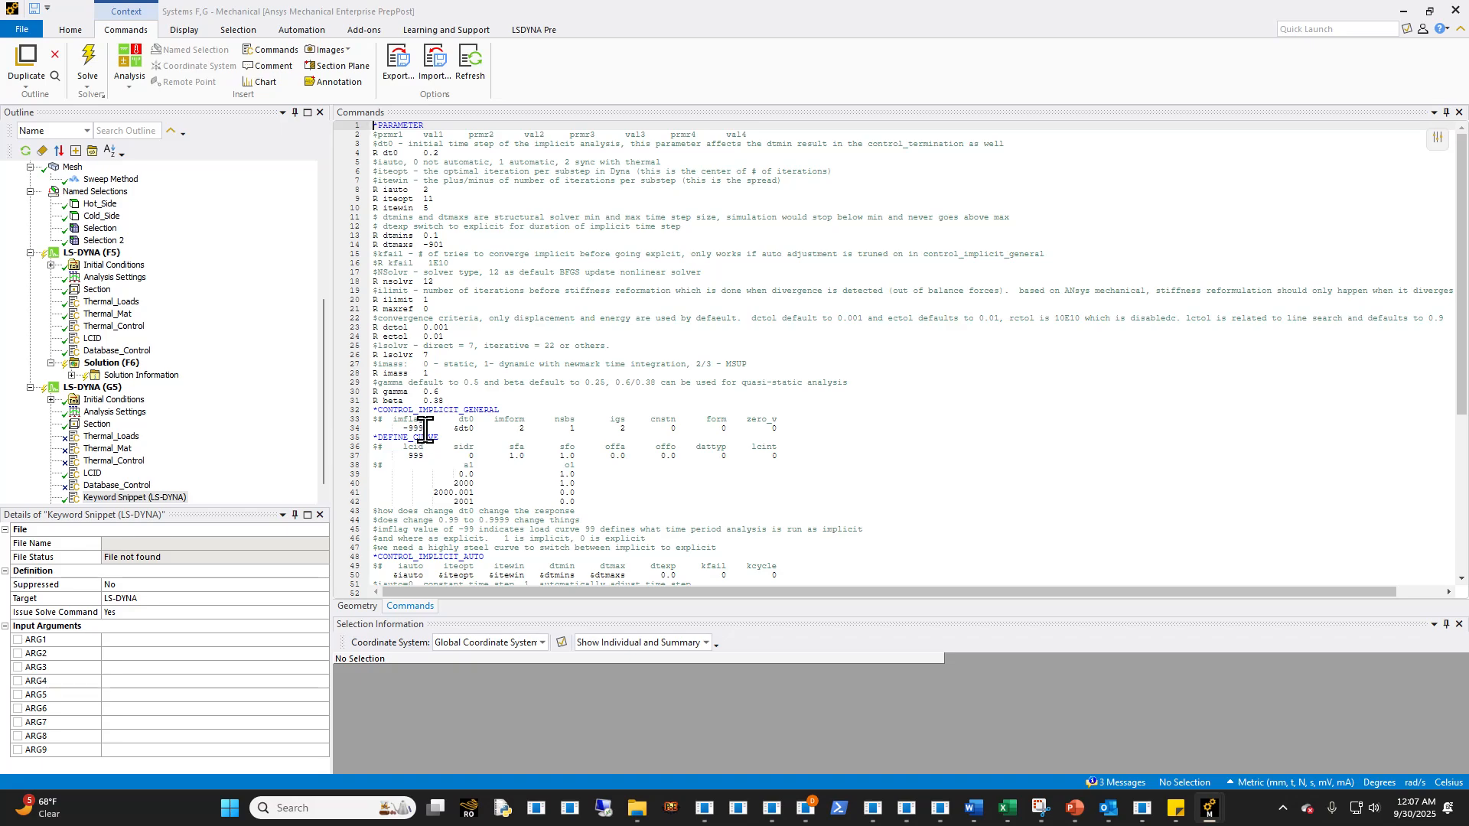
left_click_drag(600, 501, 362, 448)
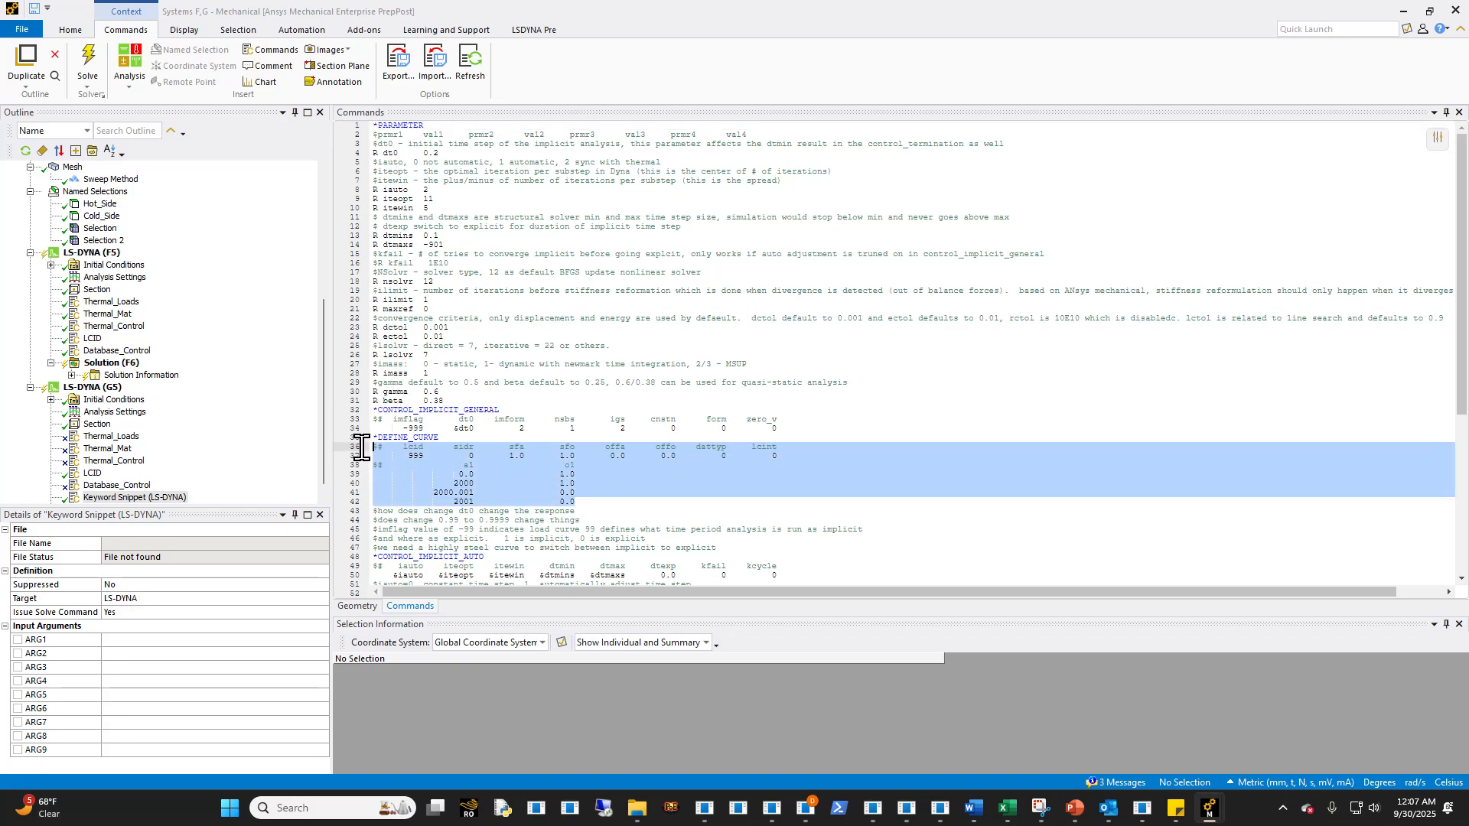
left_click(519, 483)
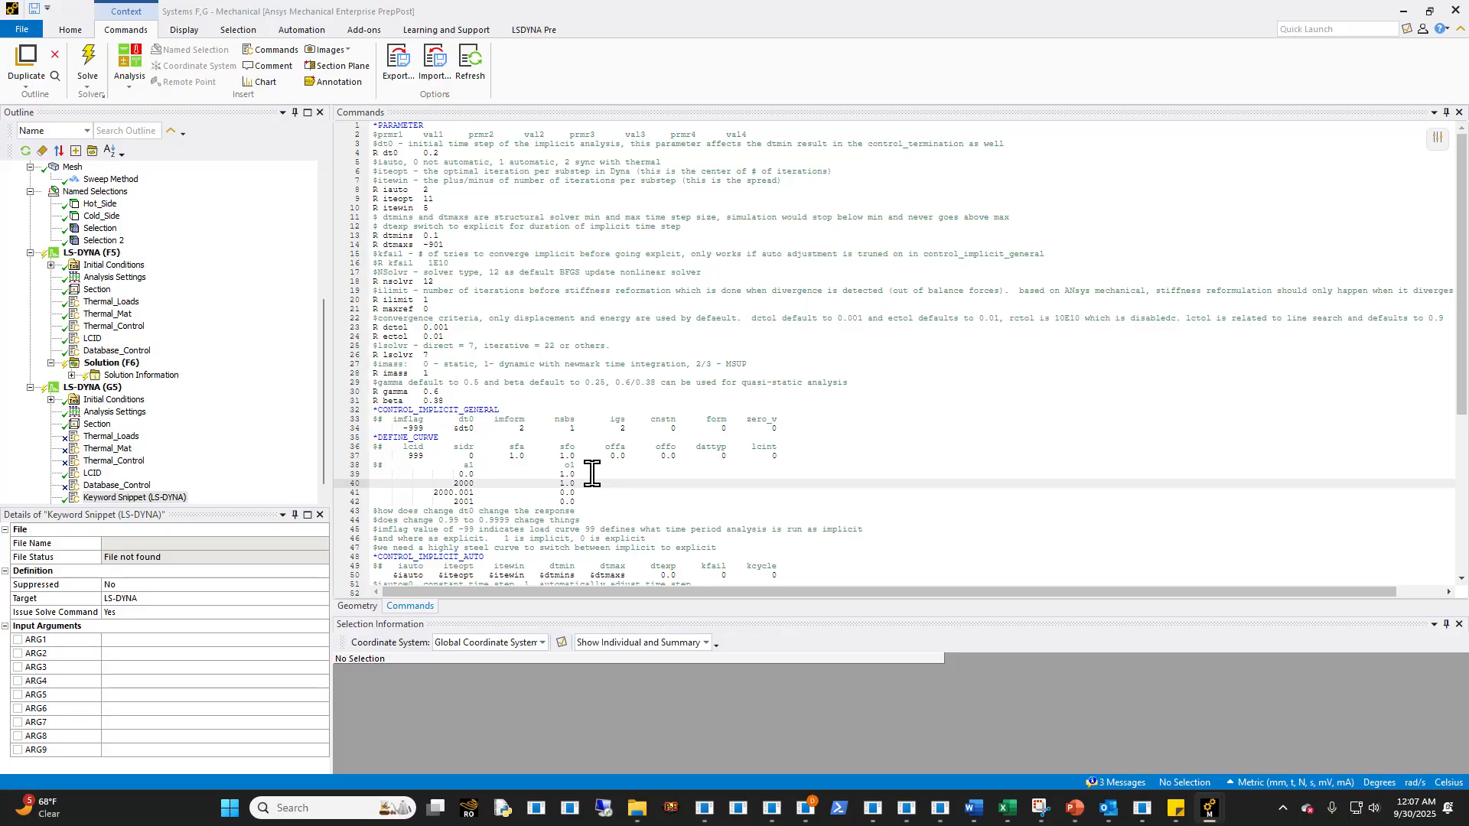
left_click(581, 499)
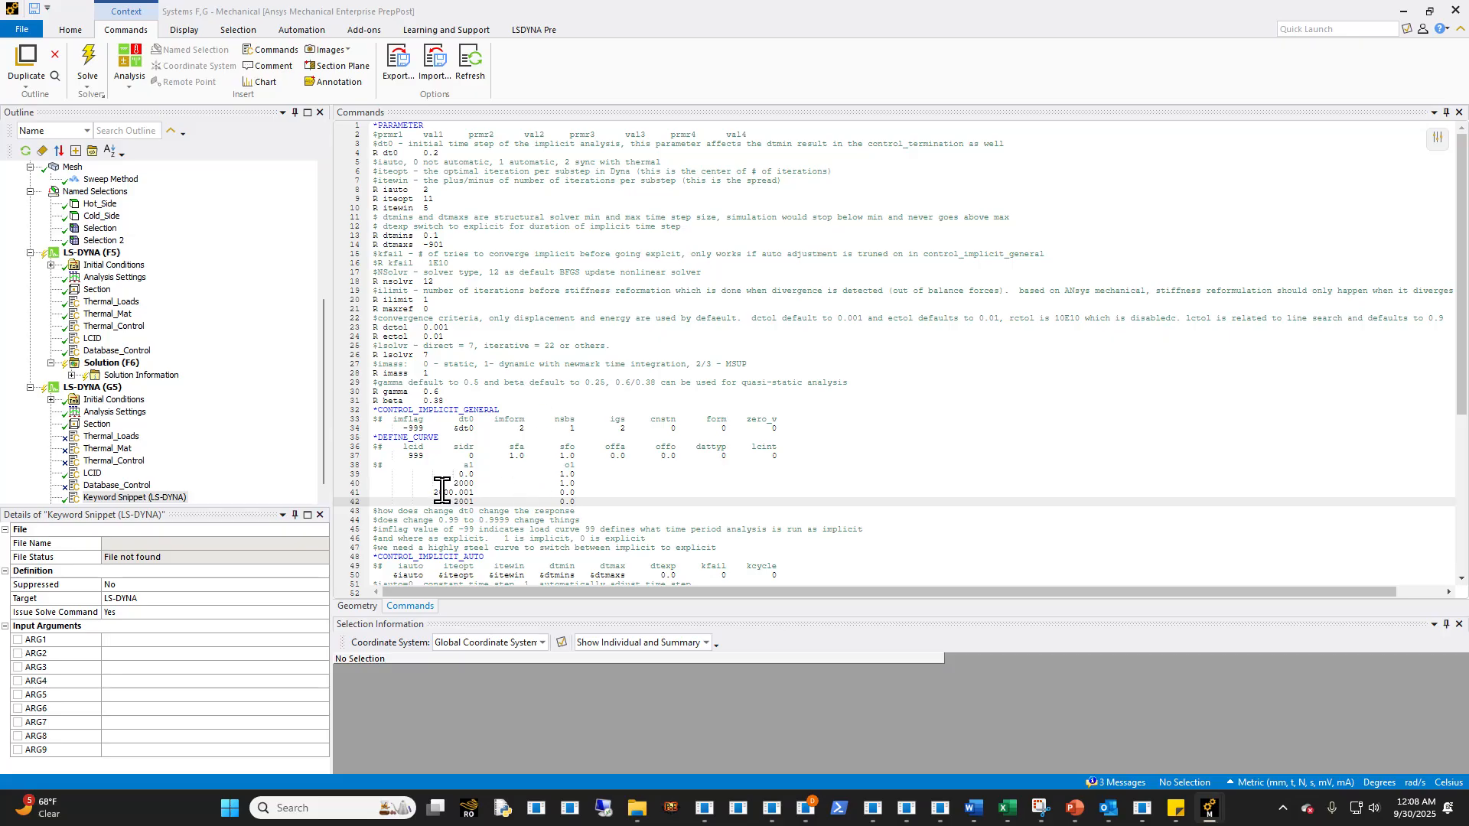
- Examine the commented optional cards under *CONTROL_IMPLICIT_SOLUTION, including the arc-length and line-search rows, and the notes below them
left_click(479, 485)
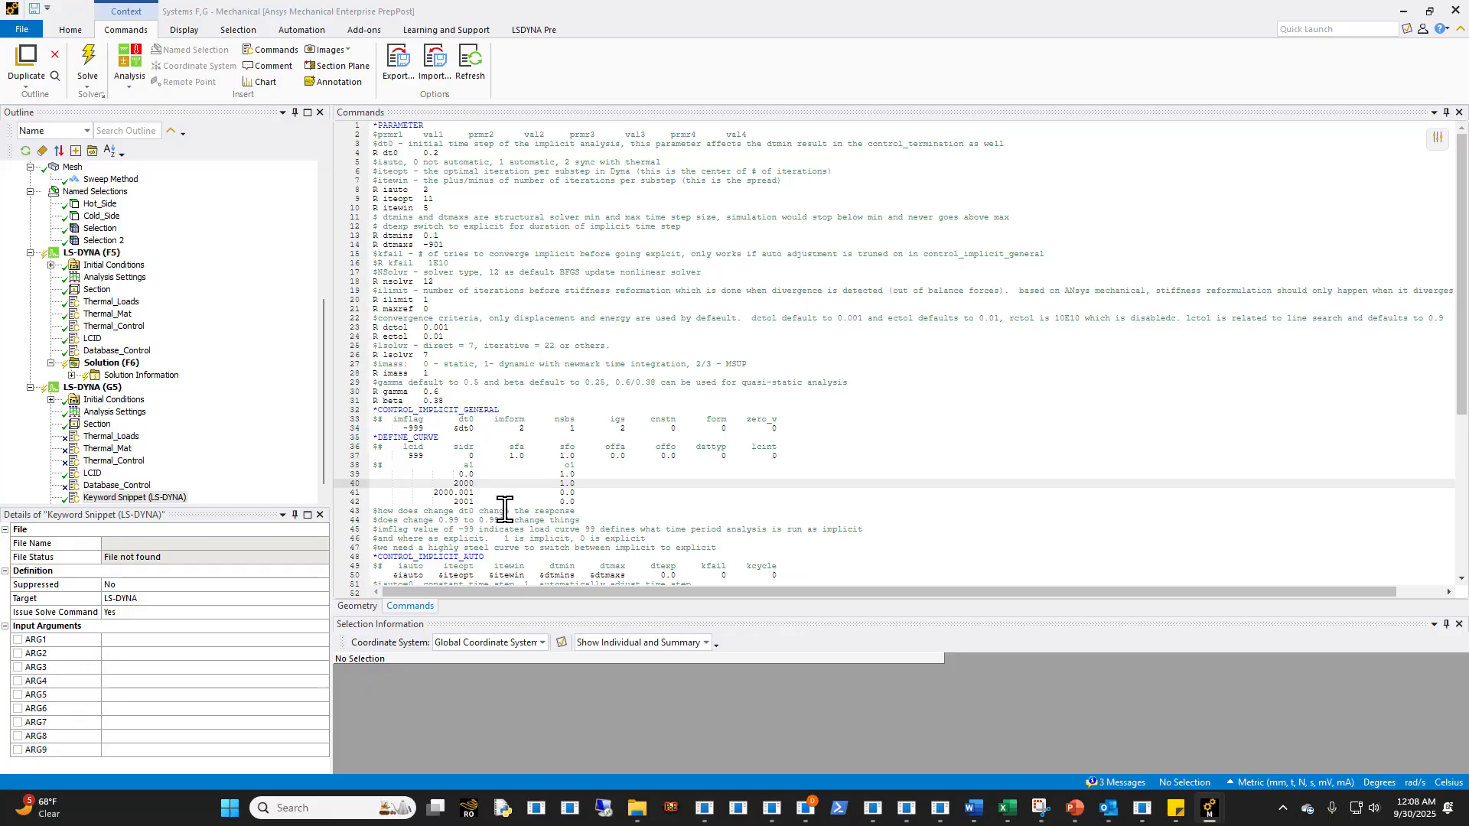
scroll(505, 509, "down", 9)
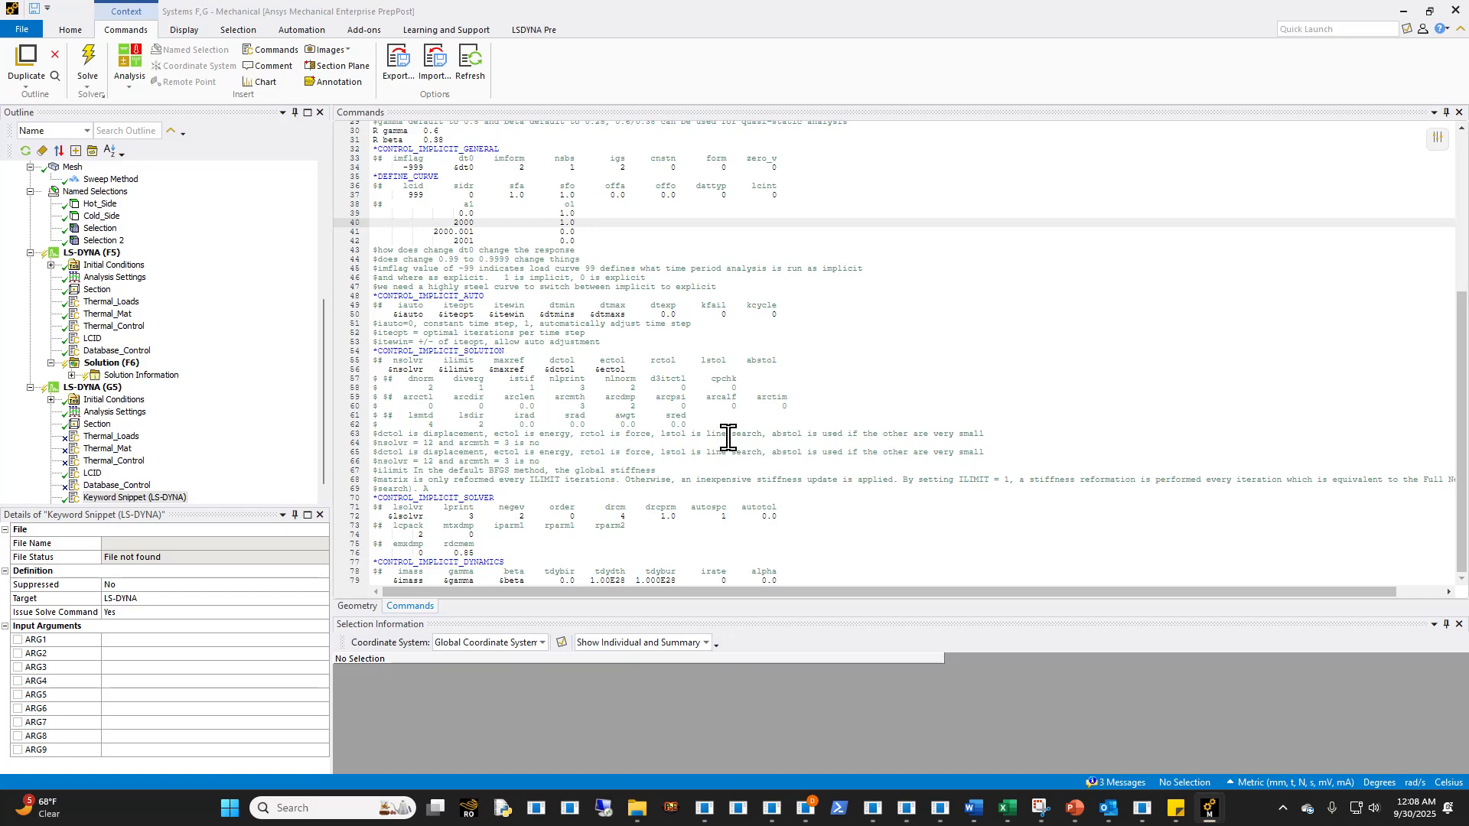
left_click_drag(721, 424, 373, 378)
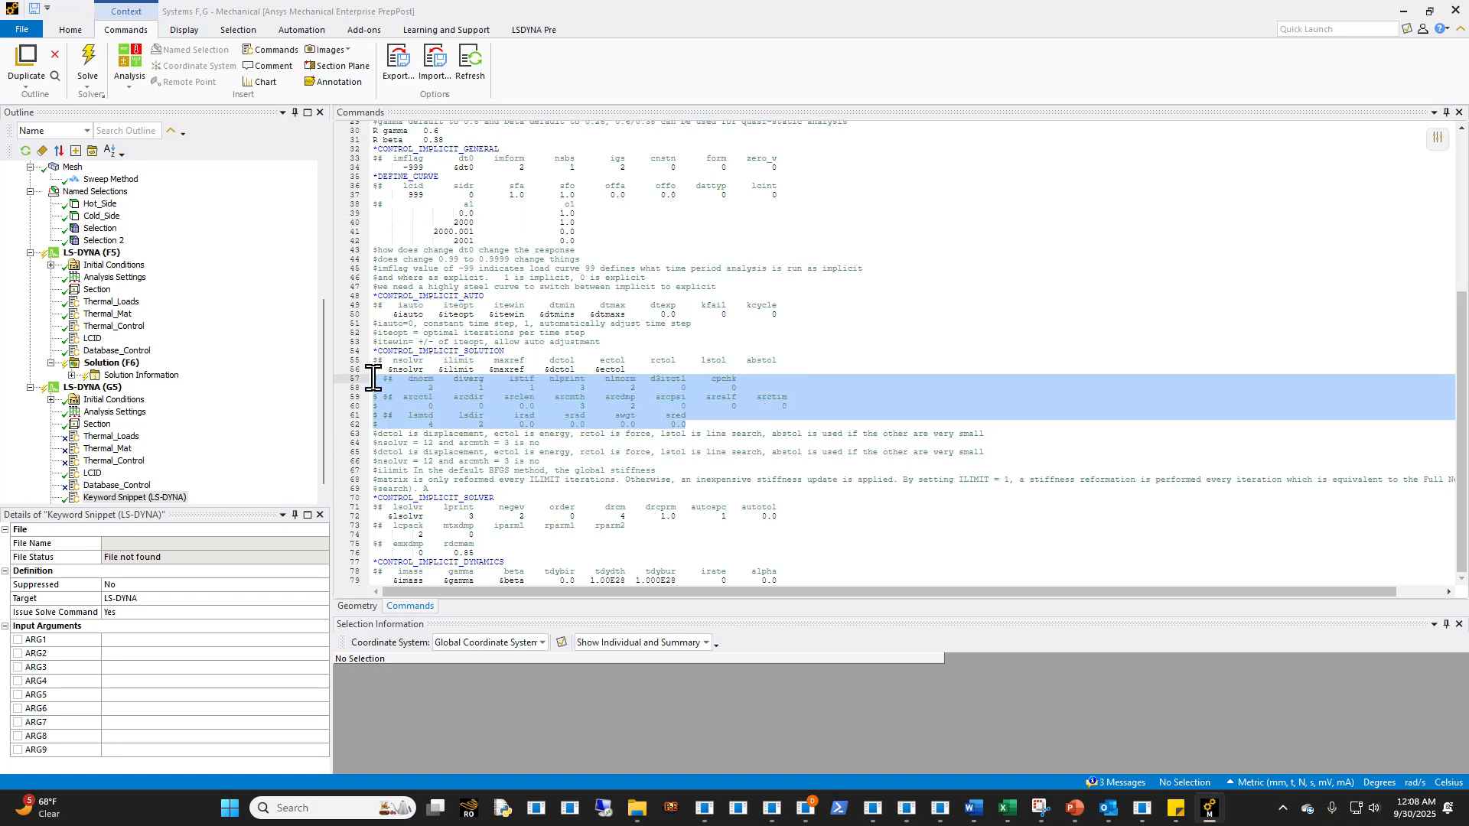
left_click(455, 420)
left_click_drag(819, 406, 332, 393)
left_click(541, 432)
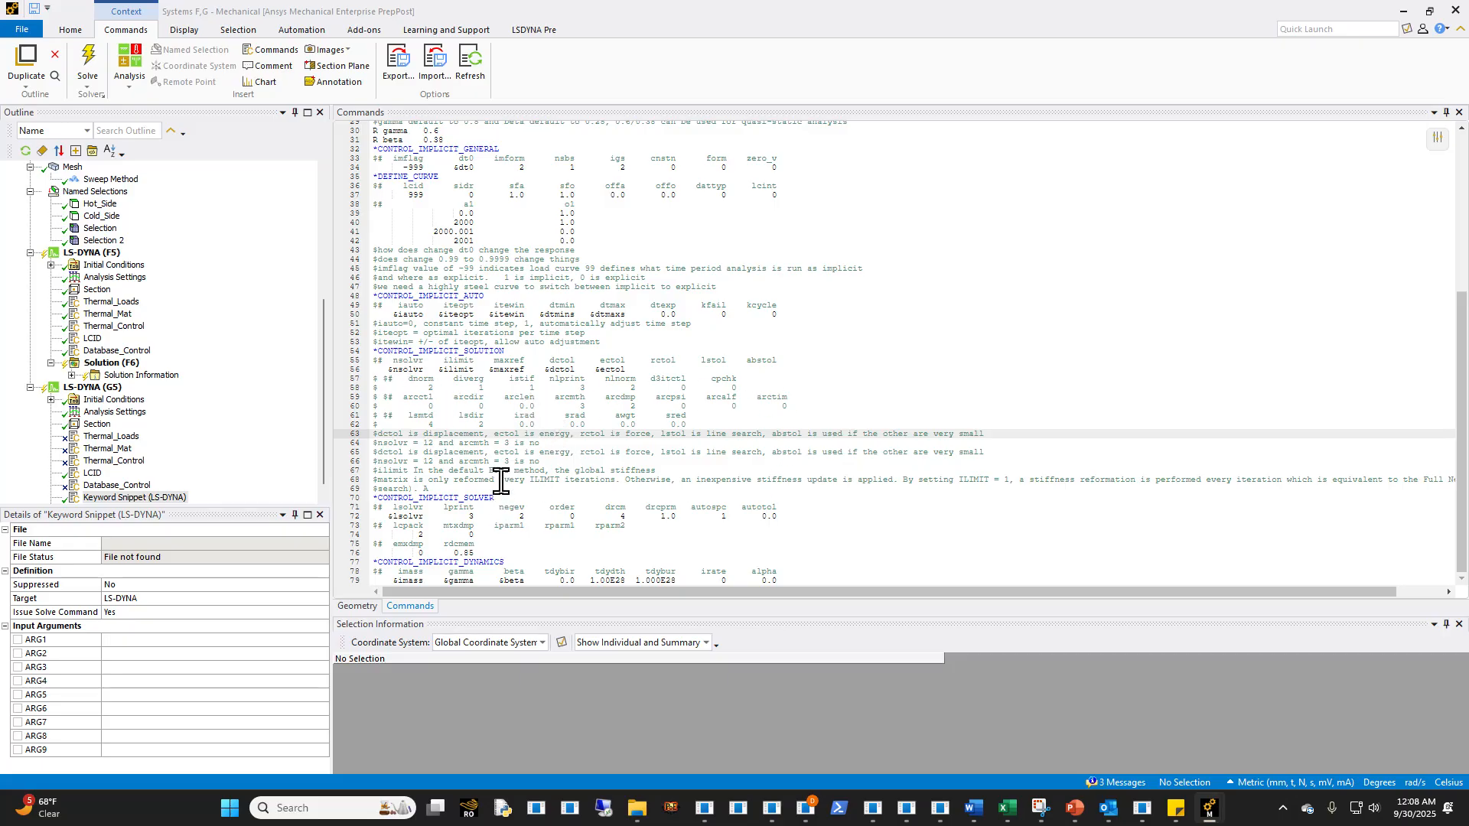
left_click(604, 406)
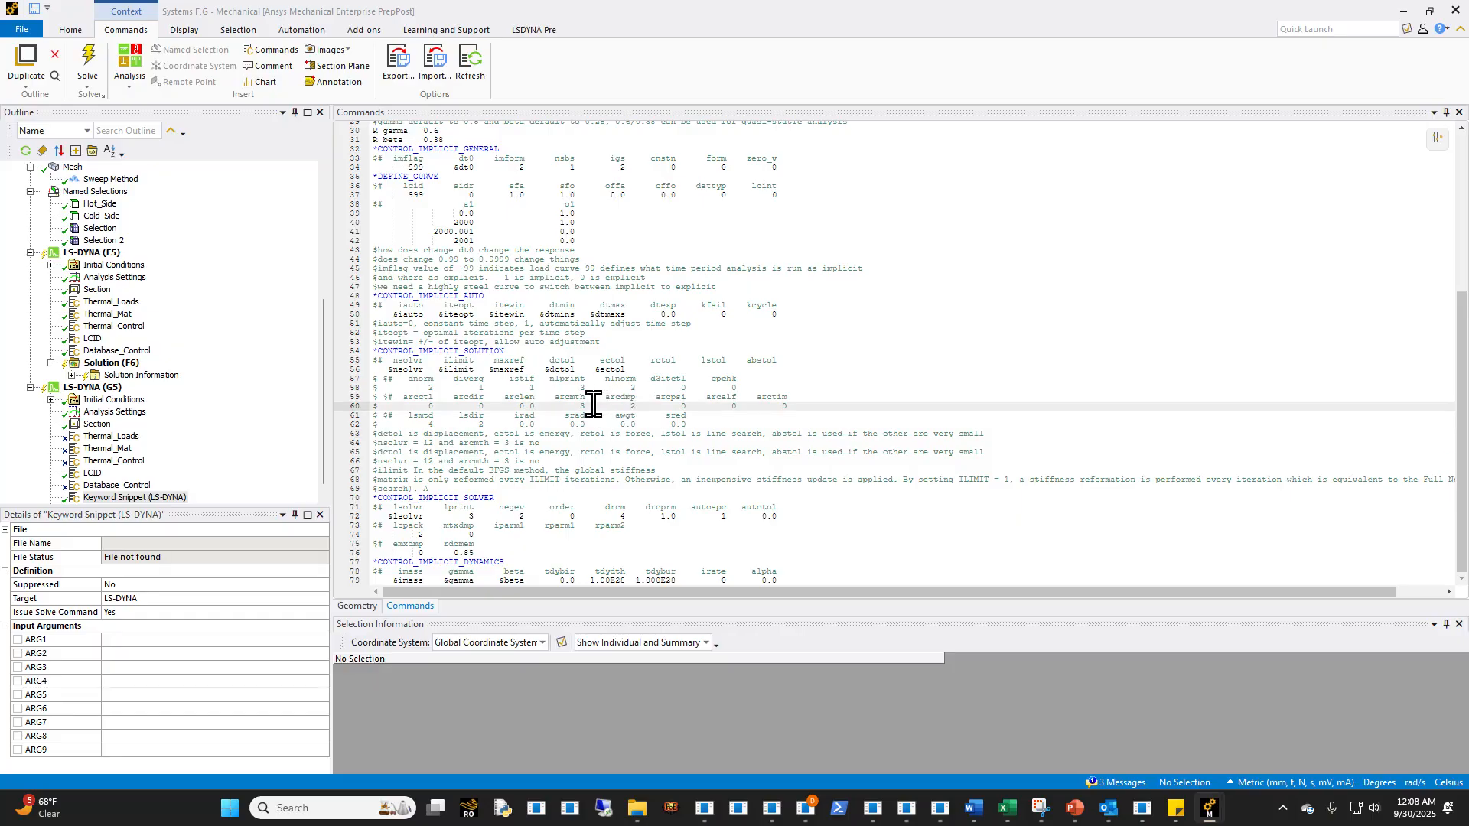
double_click(433, 425)
key("Down")
key("Down")
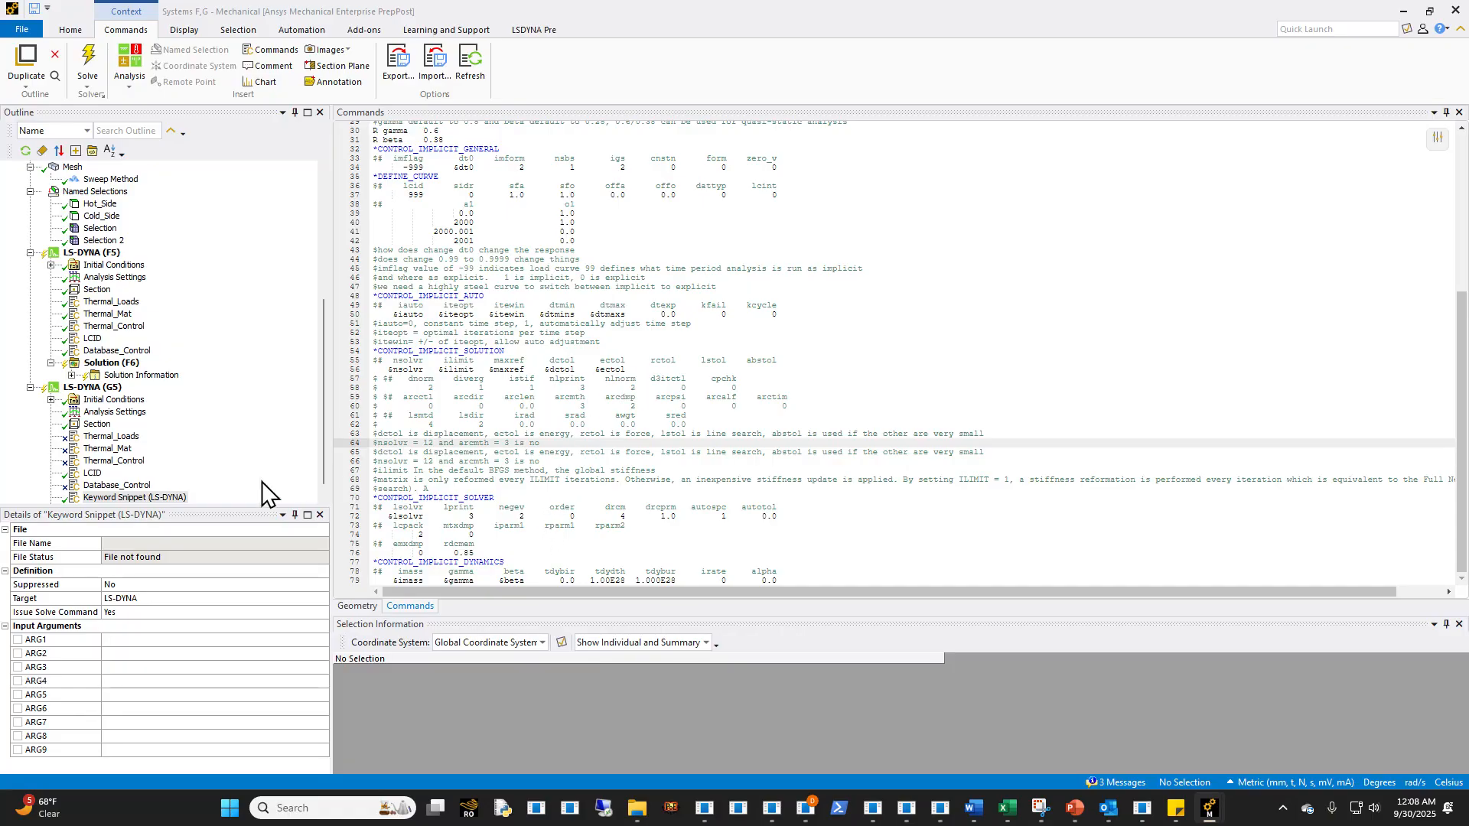
- Rename the keyword snippet under LS-DYNA (G5) as Implicit_control
scroll(262, 480, "down", 1)
left_click(168, 487)
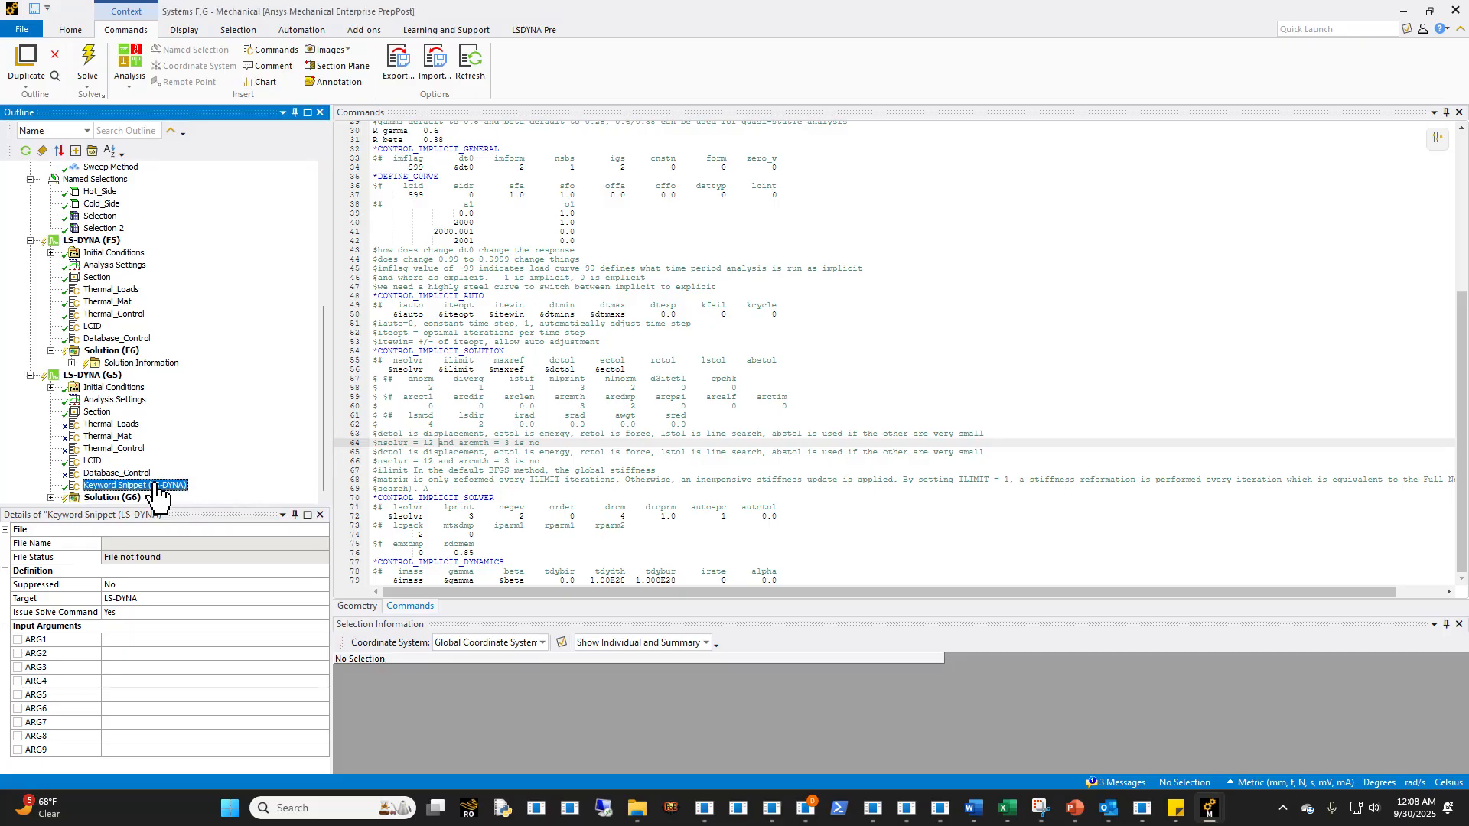
type("Implicit_control")
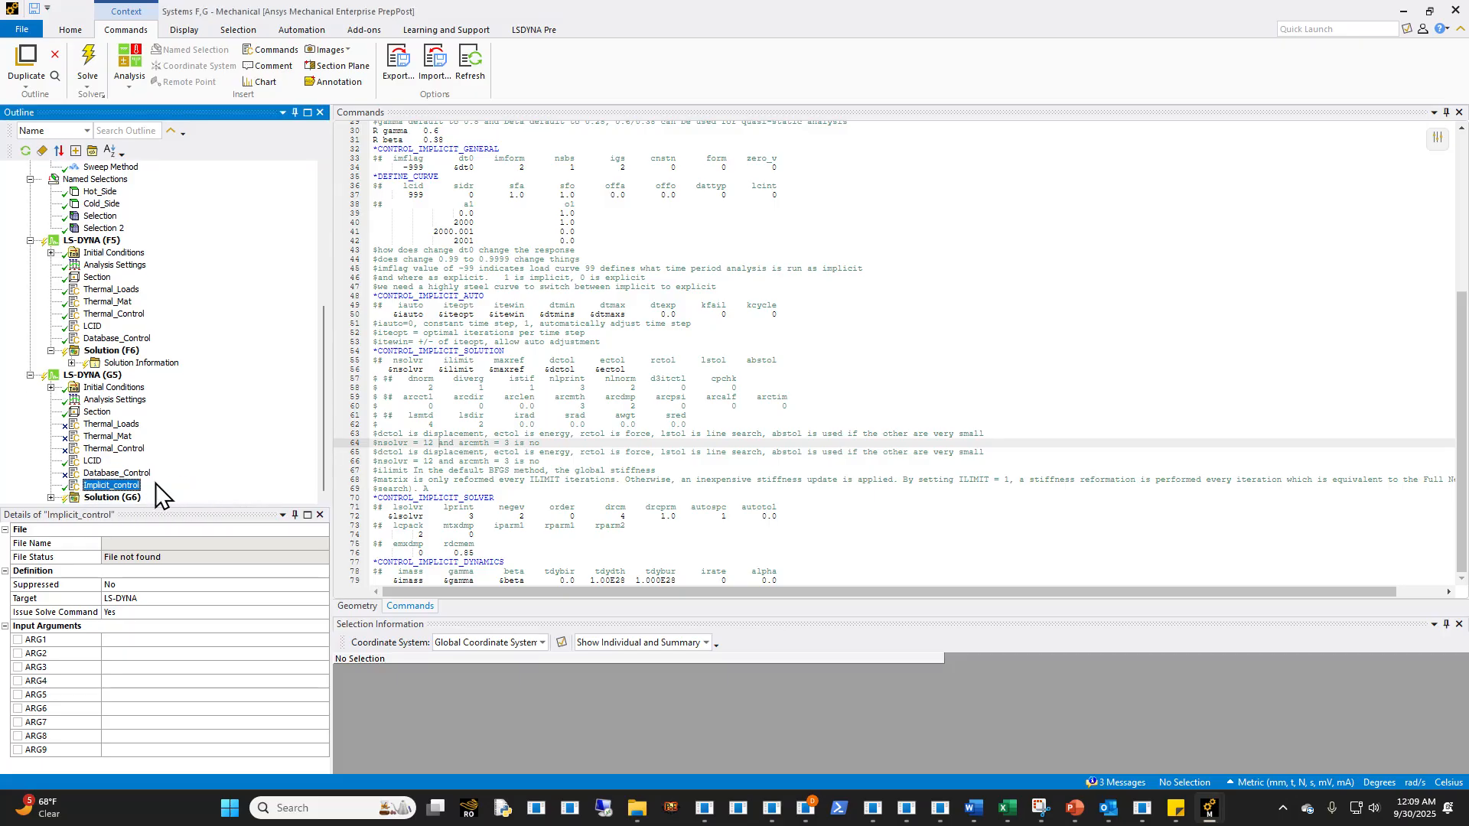
key("Return")
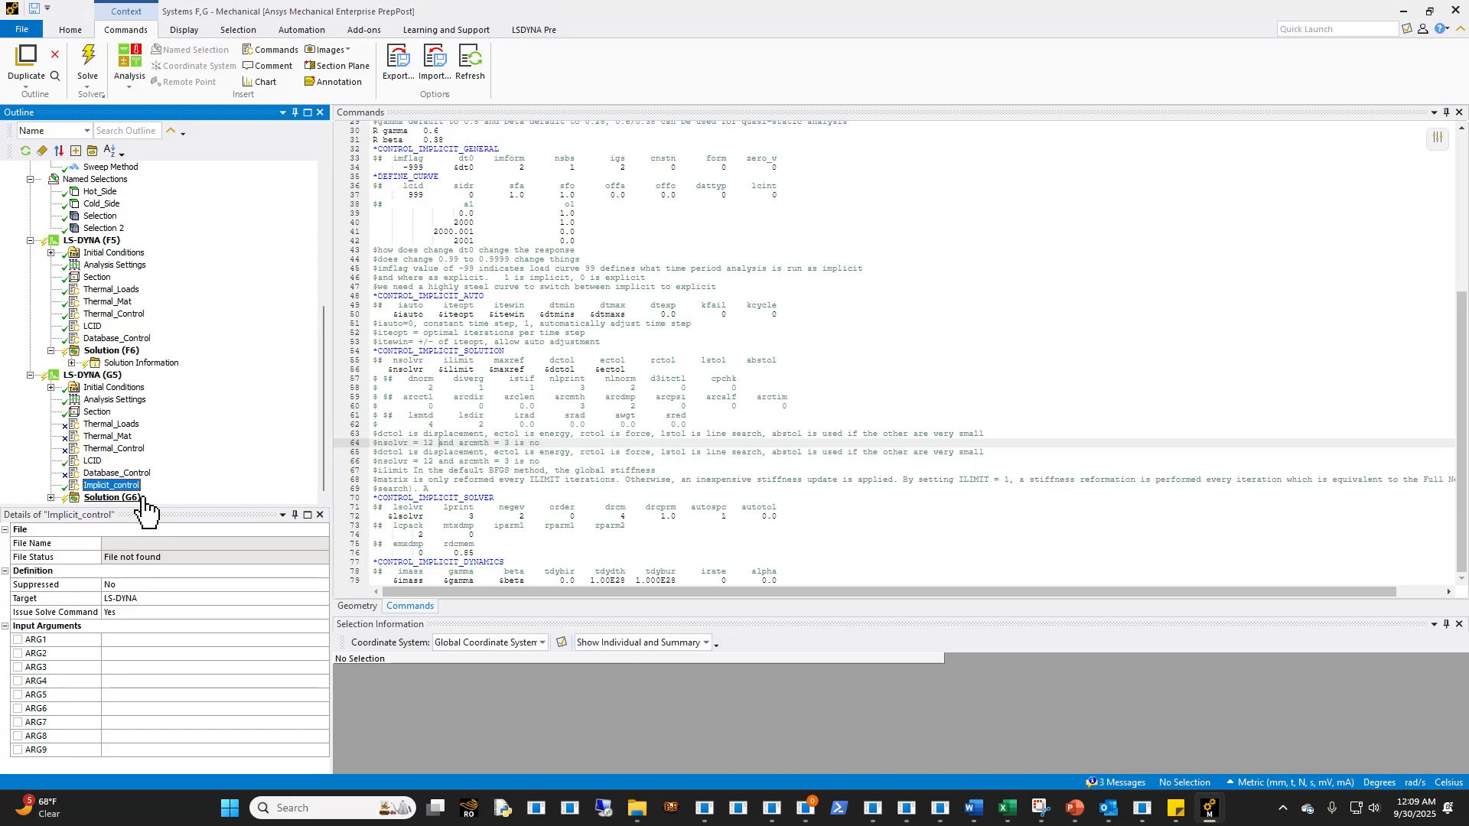
- Check the LCID and Implicit_control snippets under LS-DYNA (G5) and unsuppress the Database_Control snippet
left_click(94, 461)
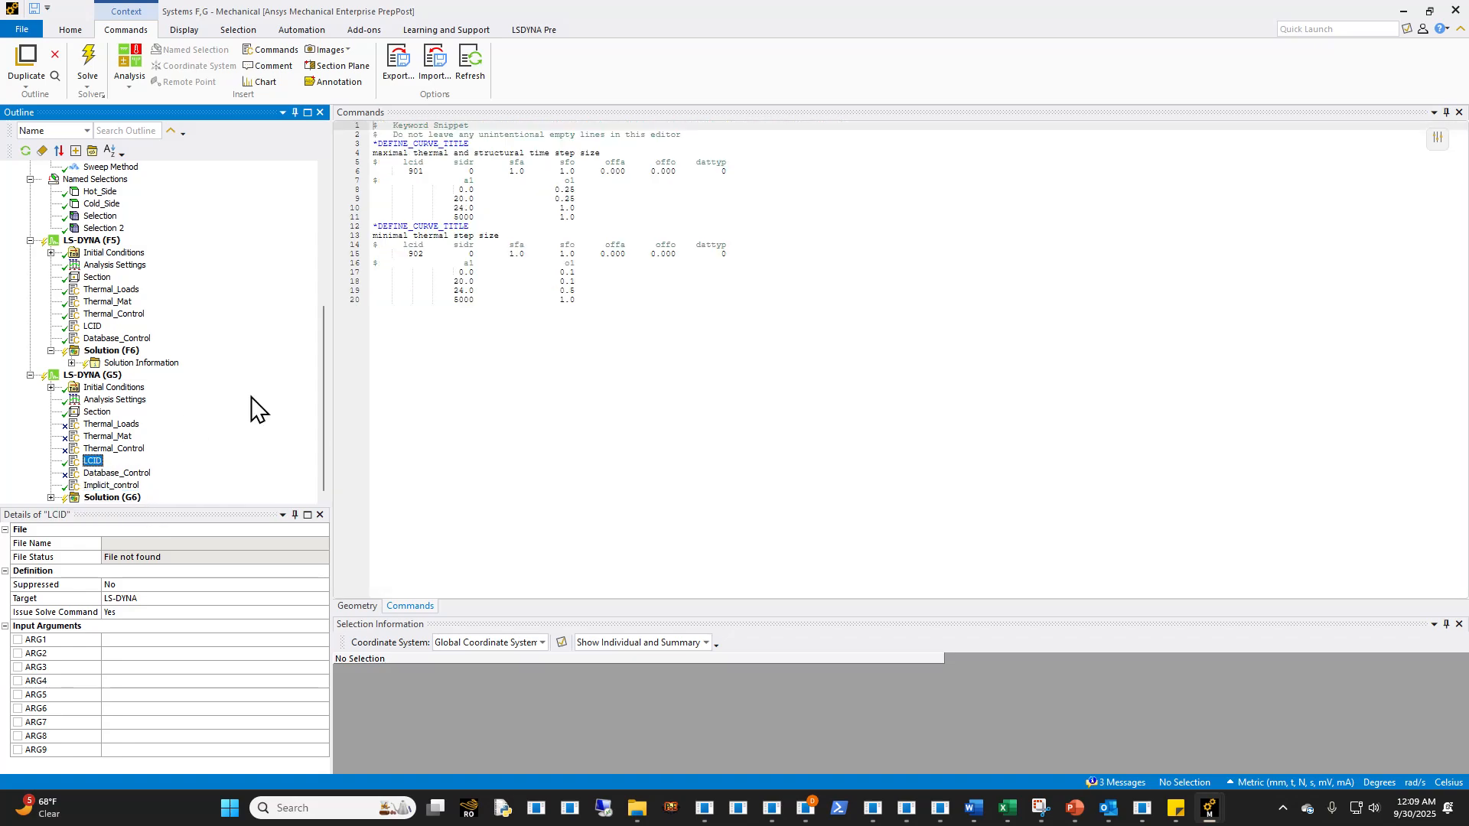
left_click(107, 473)
left_click(126, 485)
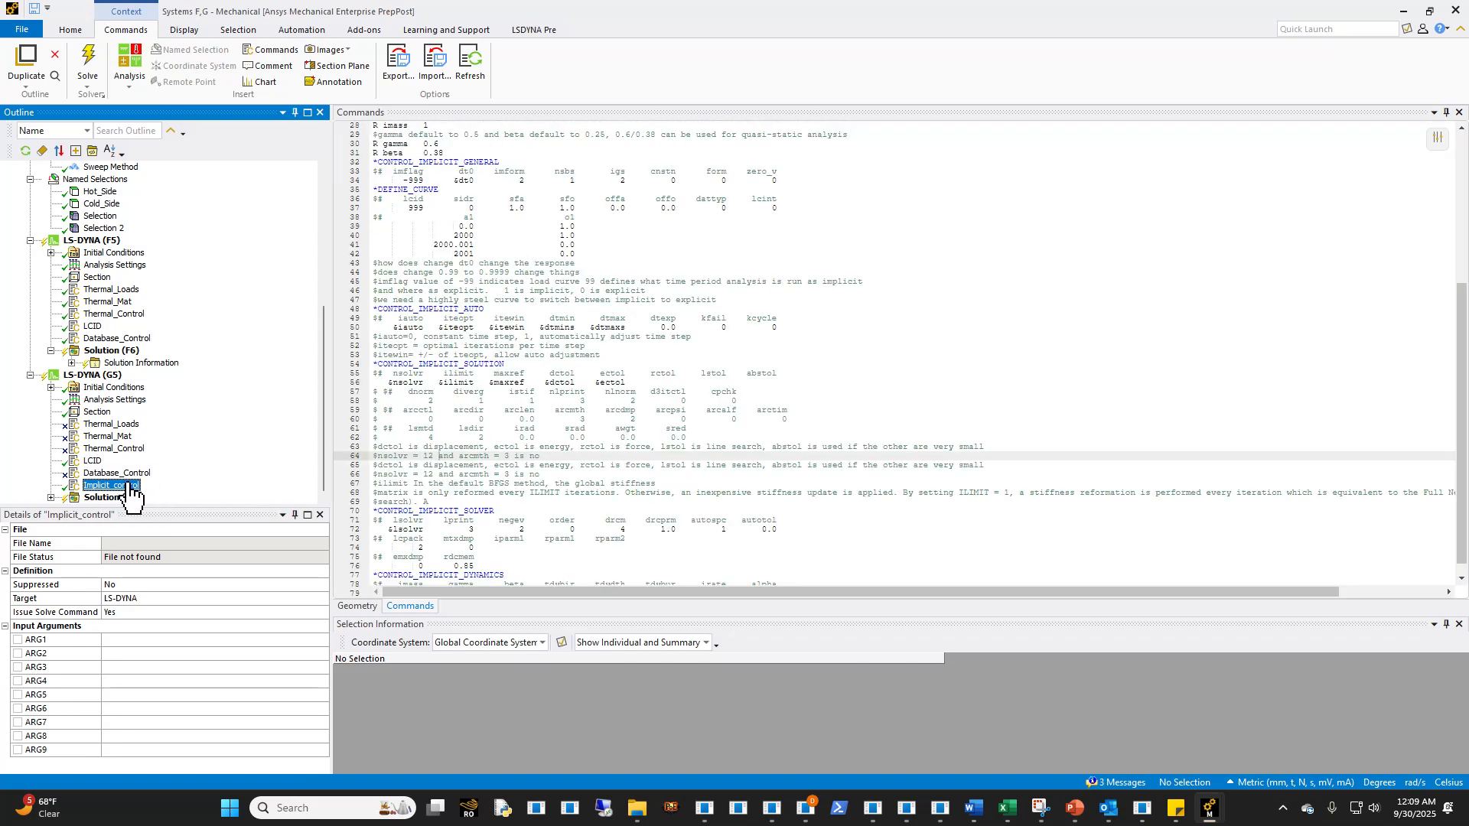
left_click(439, 456)
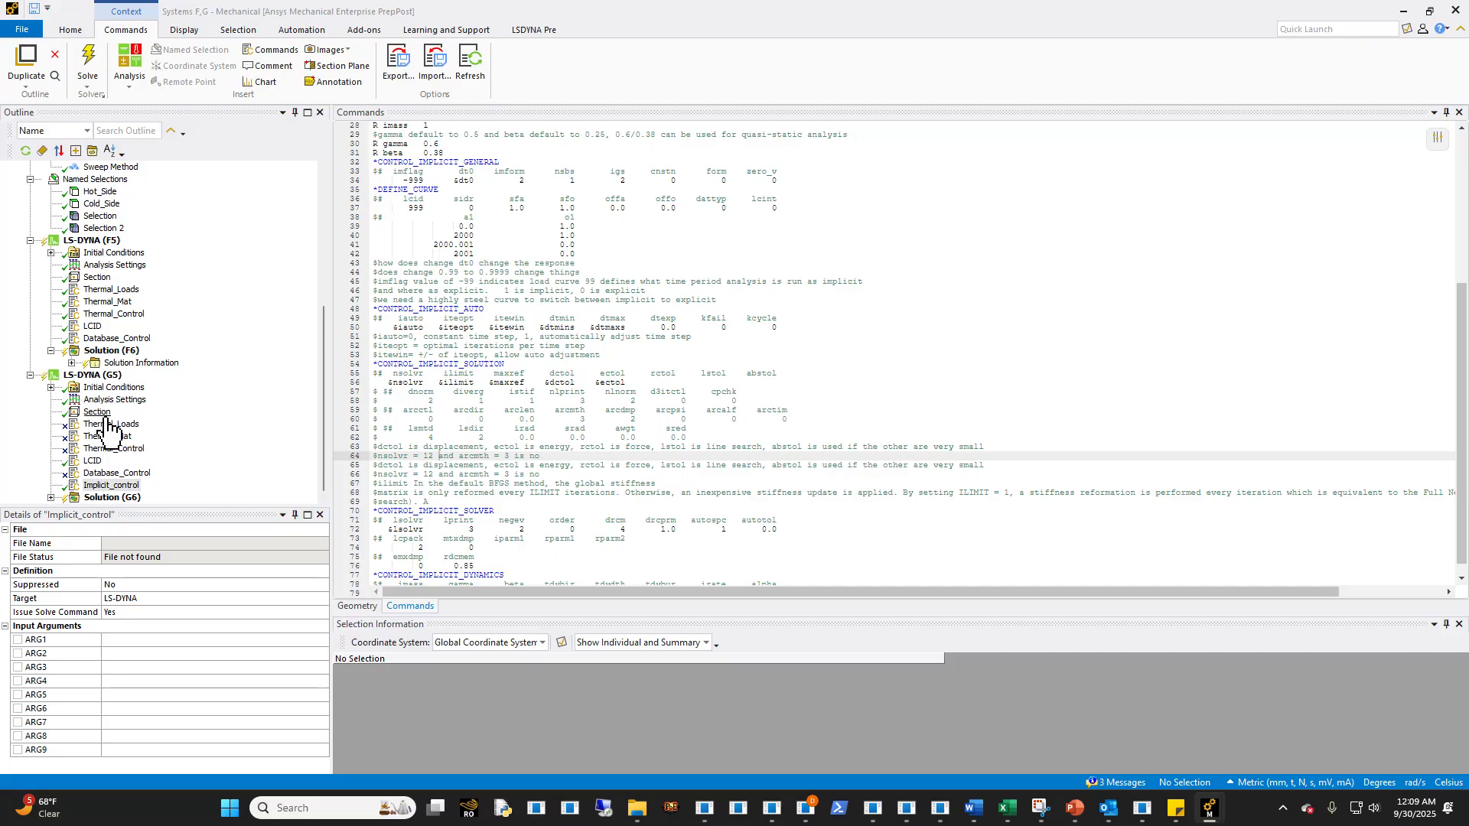
left_click(119, 473)
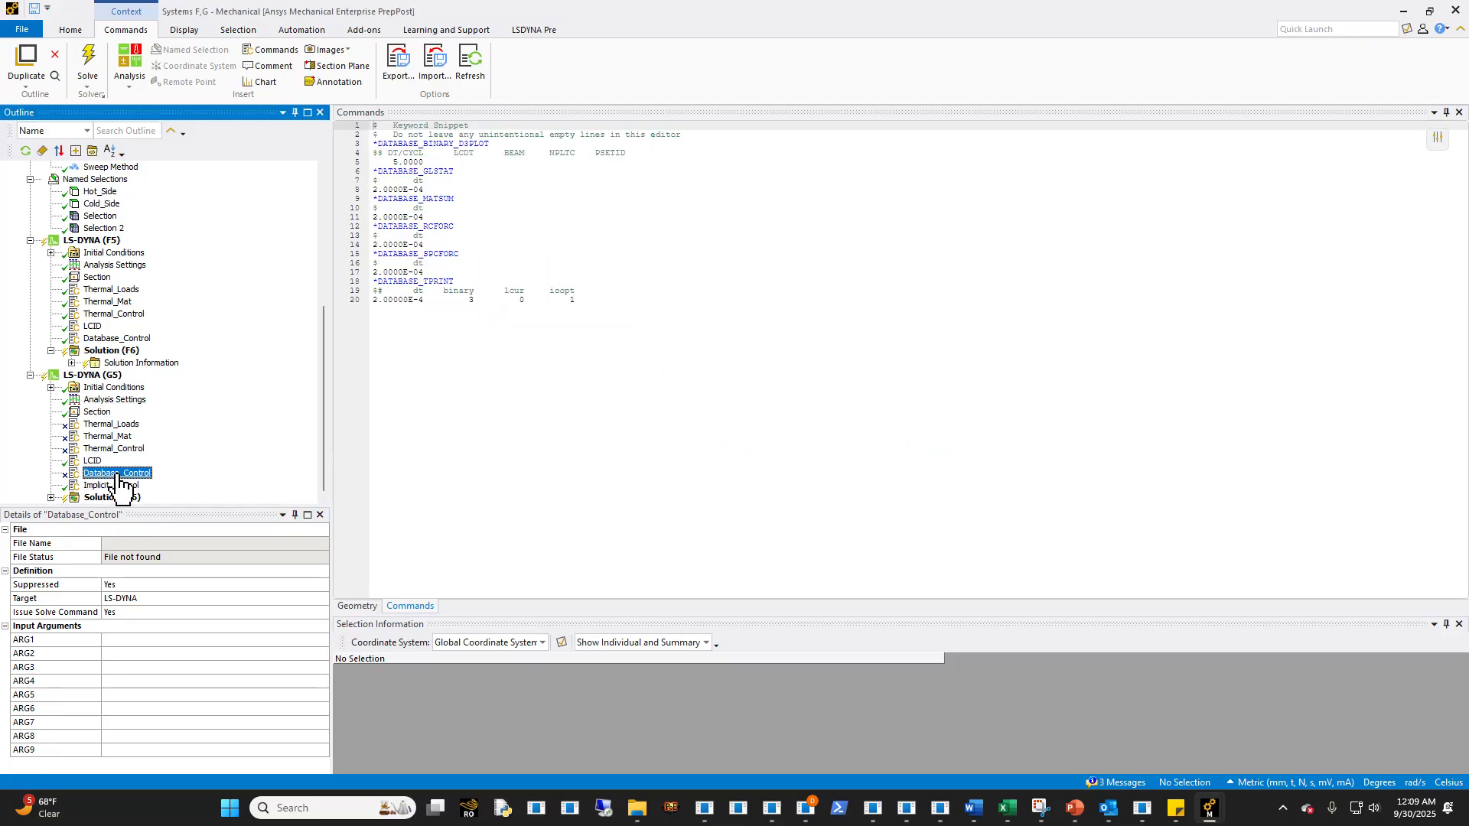
right_click(121, 471)
left_click(178, 520)
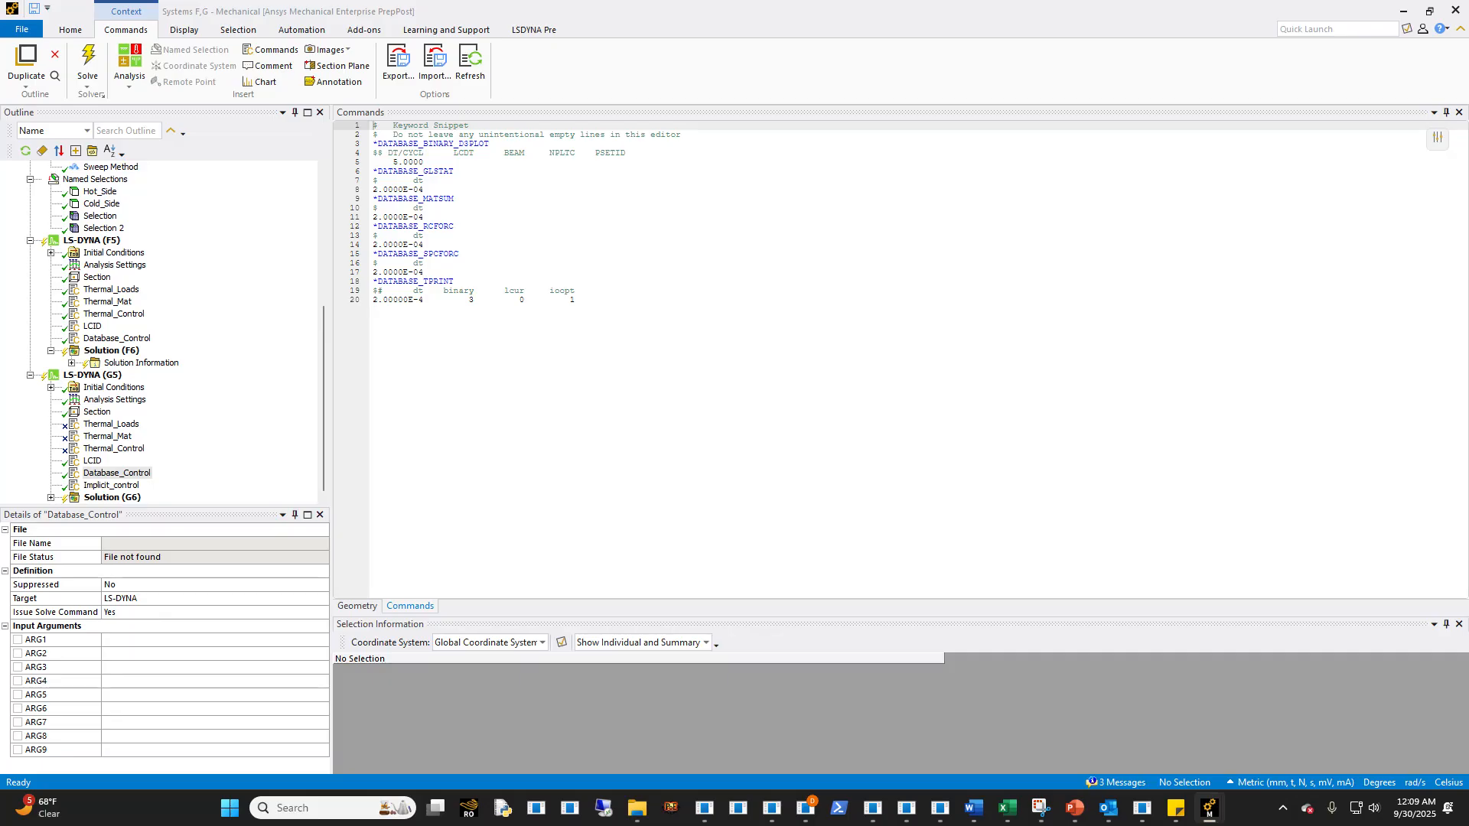
- Replace the entire Database_Control snippet with the copied database, *CONTROL_TIMESTEP and *LOAD_THERMAL_BINOUT keyword cards
left_click(689, 328)
key("ctrl+a")
type("*DATABASE_BINARY_D3PLOT $$ DT/CYCL      LCDT      BEAM     NPLTC    PSETID 2.0000E-04 *DATABASE_BINARY_D3PLOT $       dt 2.0000E-04 *DATABASE_GLSTAT $       dt 2.0000E-04 *DATABASE_MATSUM $       dt 2.0000E-04 *DATABASE_RCFORC $       dt 2.0000E-04 *DATABASE_SPCFORC $       dt 2.0000E-04 *DATABASE_TPRINT $#      dt    binary      lcur     ioopt 2.00000E-4         3         0         1 *CONTROL_TIMESTEP $   dtinit    tssfac      isdo    tslimt     dt2ms      lctm     erode     ms1st          0       0.9         0         0         0         0         1         0 $   dt2msf   dt2mslc     imscl                                            unused          0         0         0 $*LOAD_THERMAL_D3PLOT *LOAD_THERMAL_BINOUT $ load the previously calculated temperature fields from the file which is $ referenced in Card 2 - filename of this keyword (\"thermalstep.binout\") $  deftemp        0.0 $ filename thermalstep_demo.binout $   startt       tsf         0.        1.")
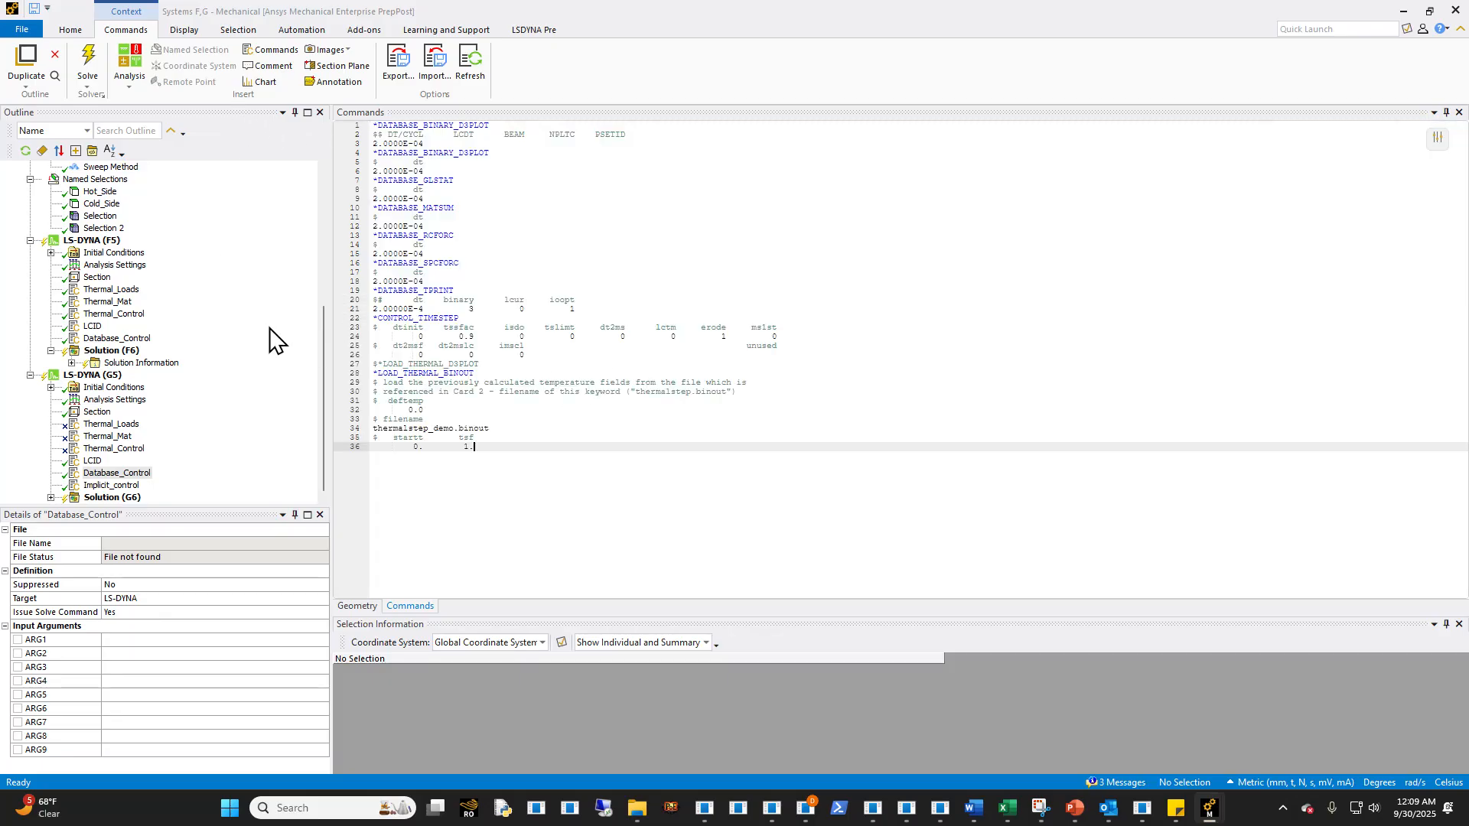
- Delete the duplicate second *DATABASE_BINARY_D3PLOT card from the Database_Control snippet
left_click(439, 162)
left_click(404, 170)
left_click_drag(404, 171, 329, 154)
key("BackSpace")
key("BackSpace")
- Switch to VS Code, browse the Dyna_Keycards files, and search mechstep.k for d3plot
left_click(940, 808)
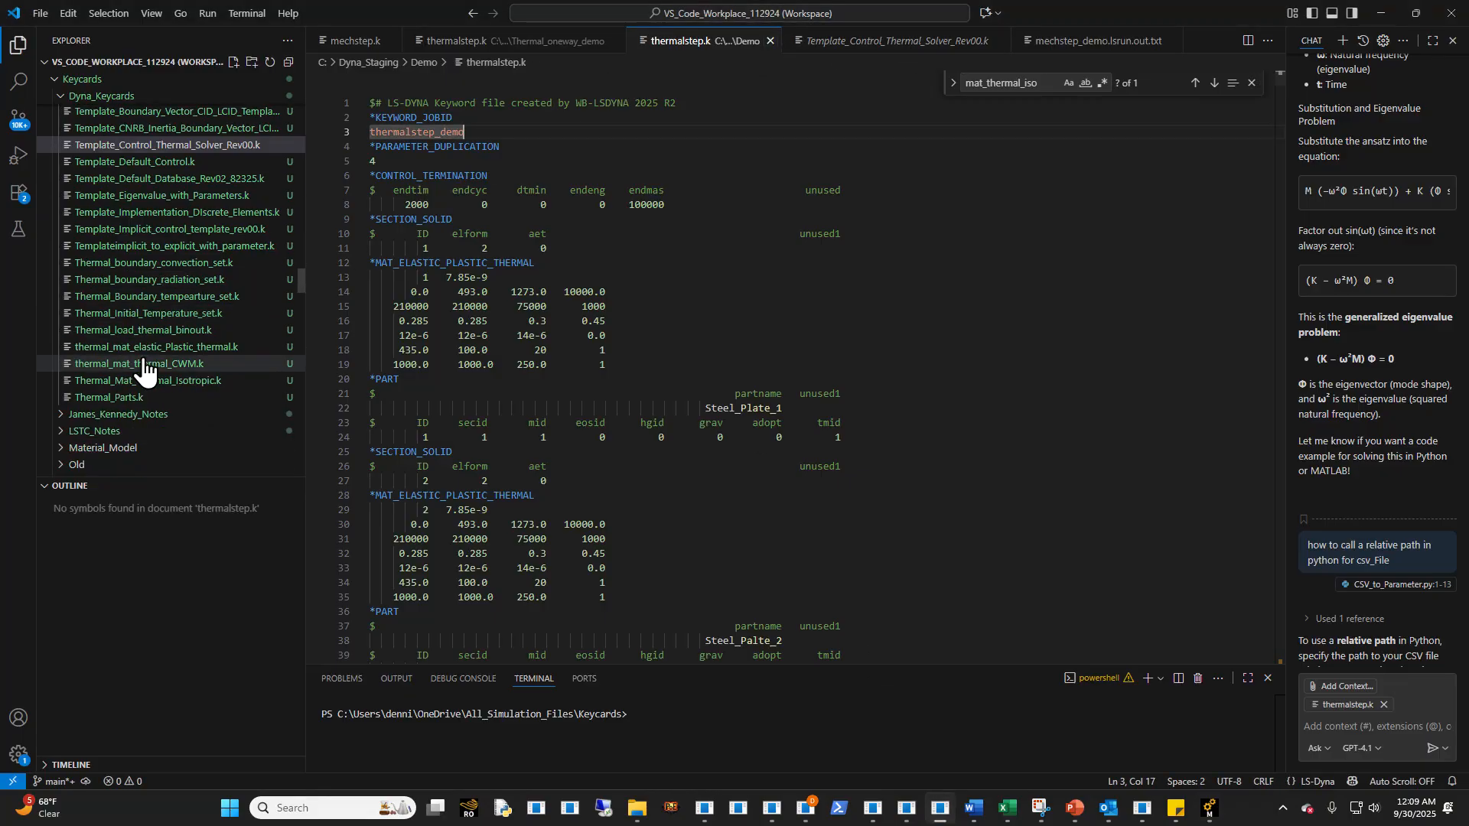
scroll(145, 372, "up", 5)
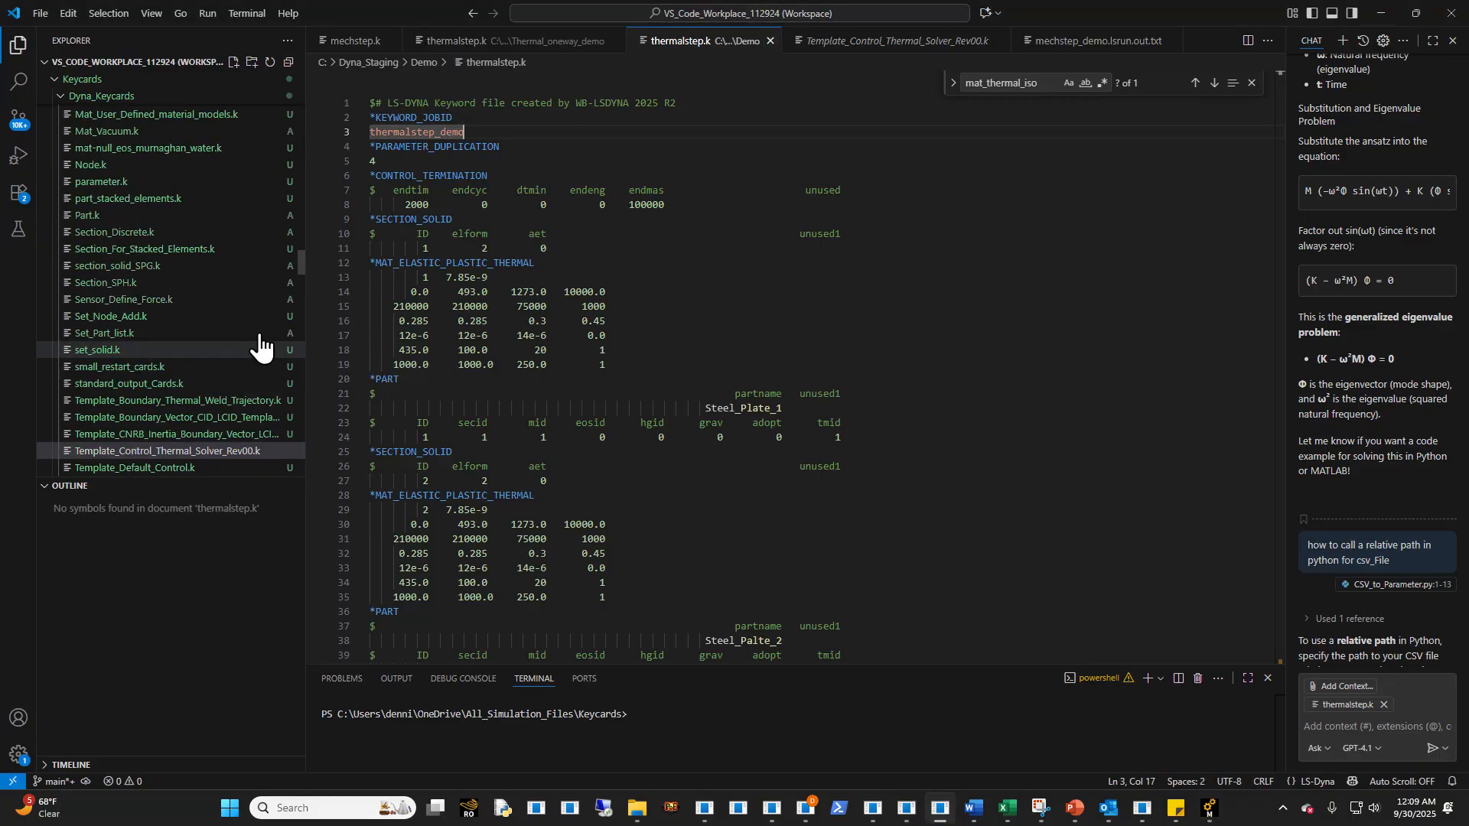
left_click_drag(303, 264, 294, 159)
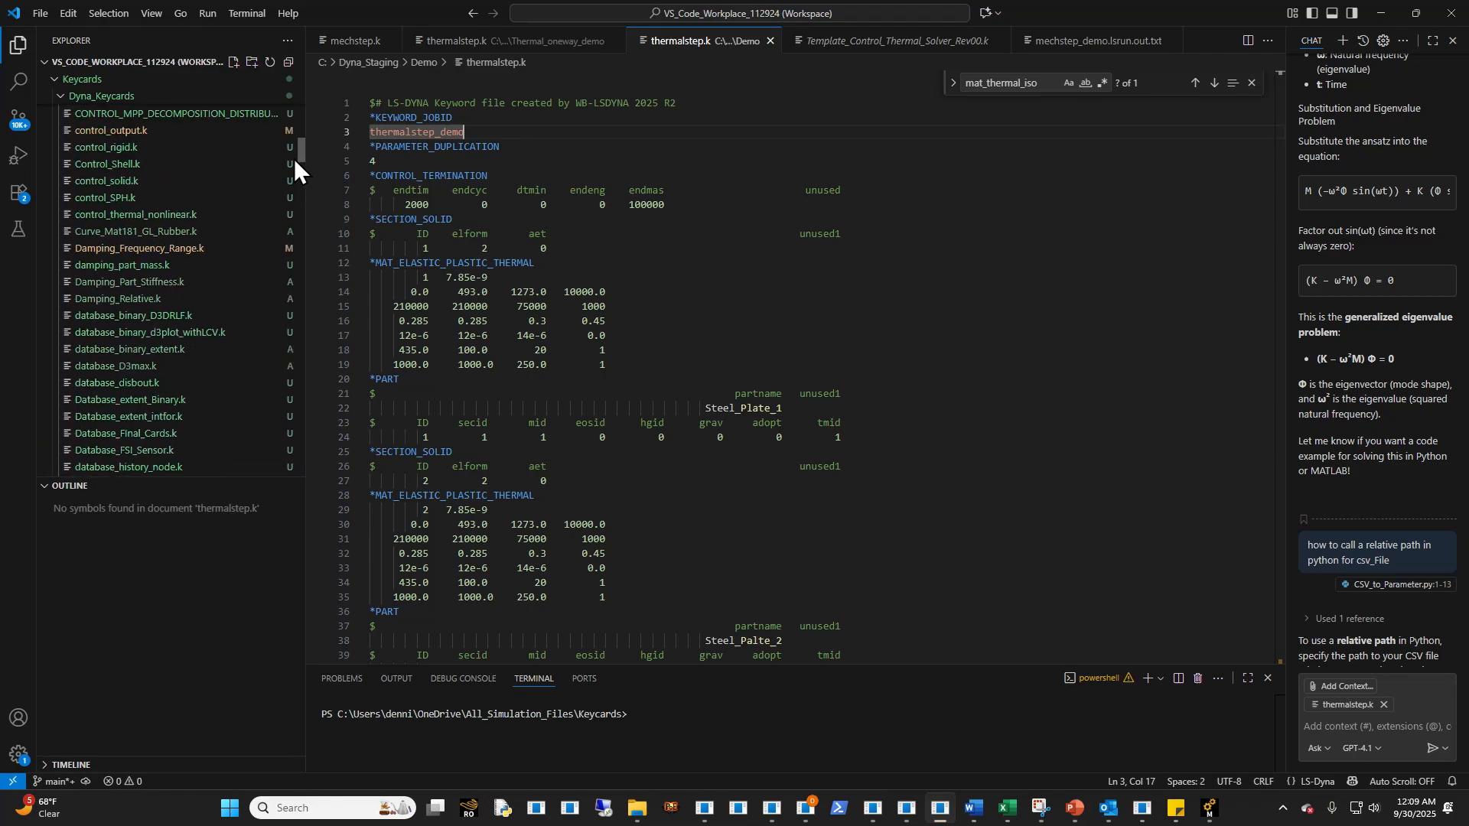
left_click(463, 42)
left_click(353, 42)
left_click(635, 450)
key("ctrl+f")
type("d3plot")
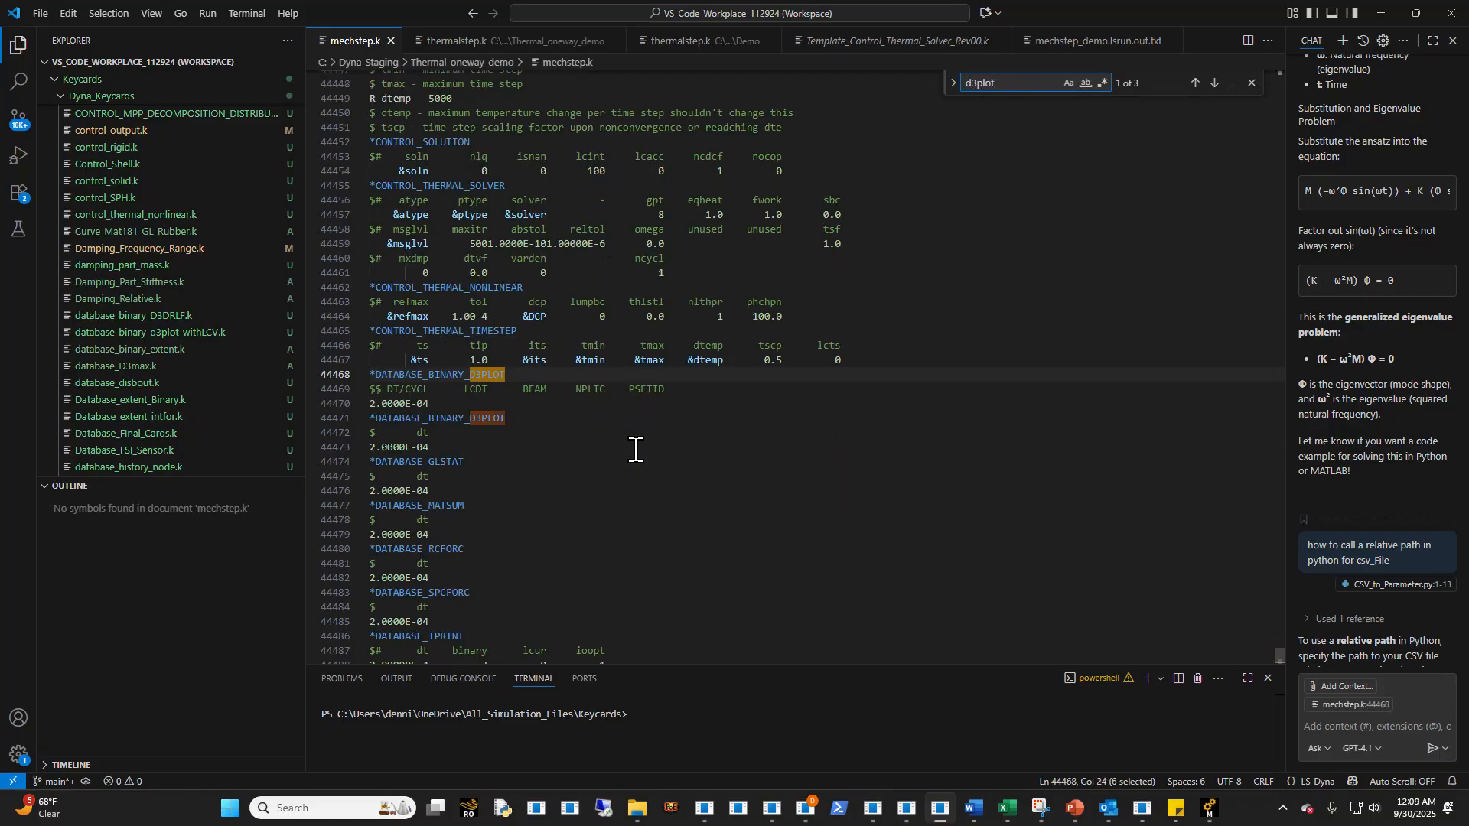
- Close mechstep.k and the Thermal_oneway_demo copy of thermalstep.k, leaving the Demo copy open
left_click(465, 48)
left_click(654, 42)
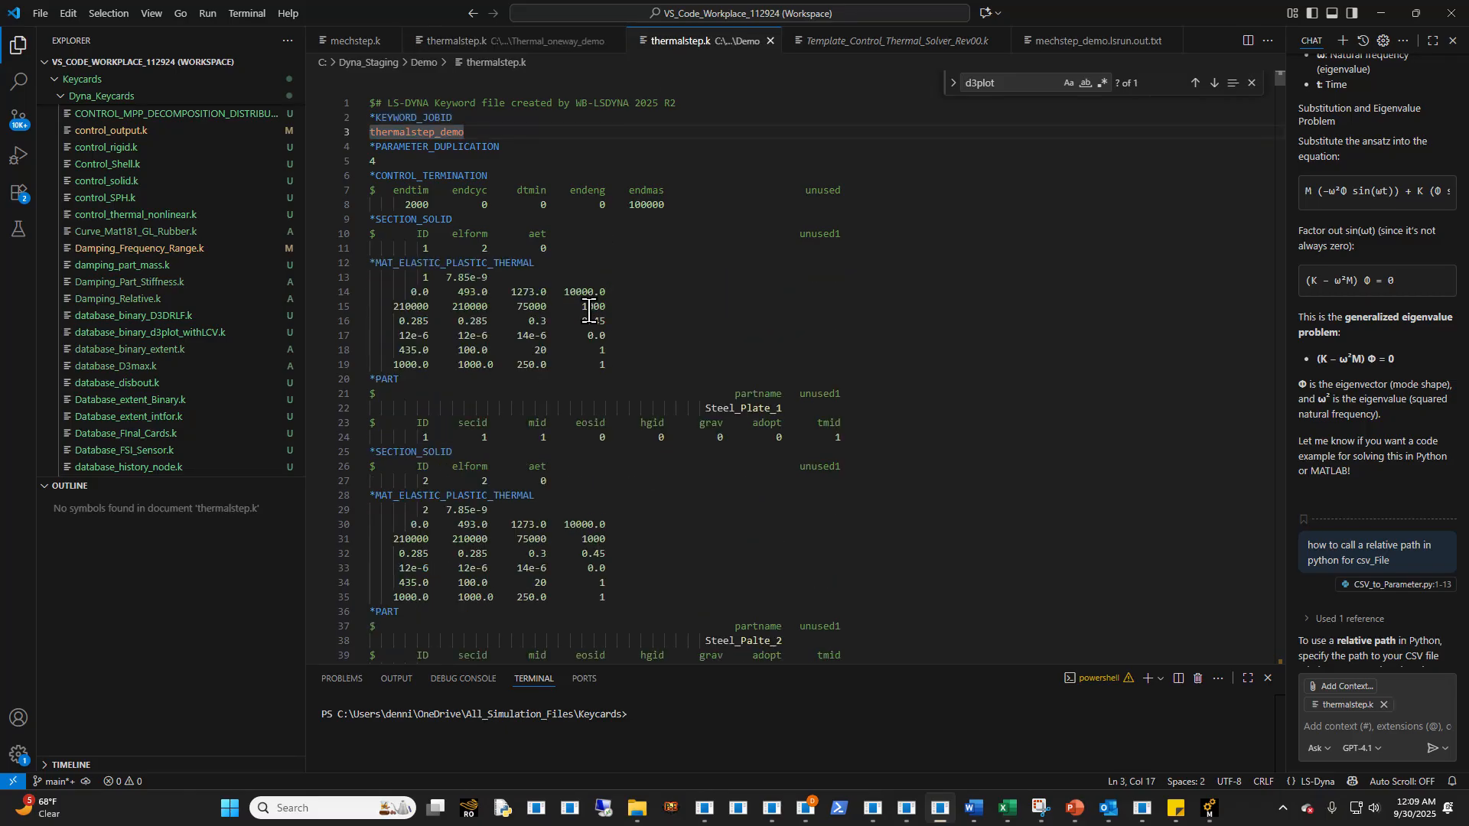
left_click(593, 44)
left_click(391, 41)
left_click(519, 40)
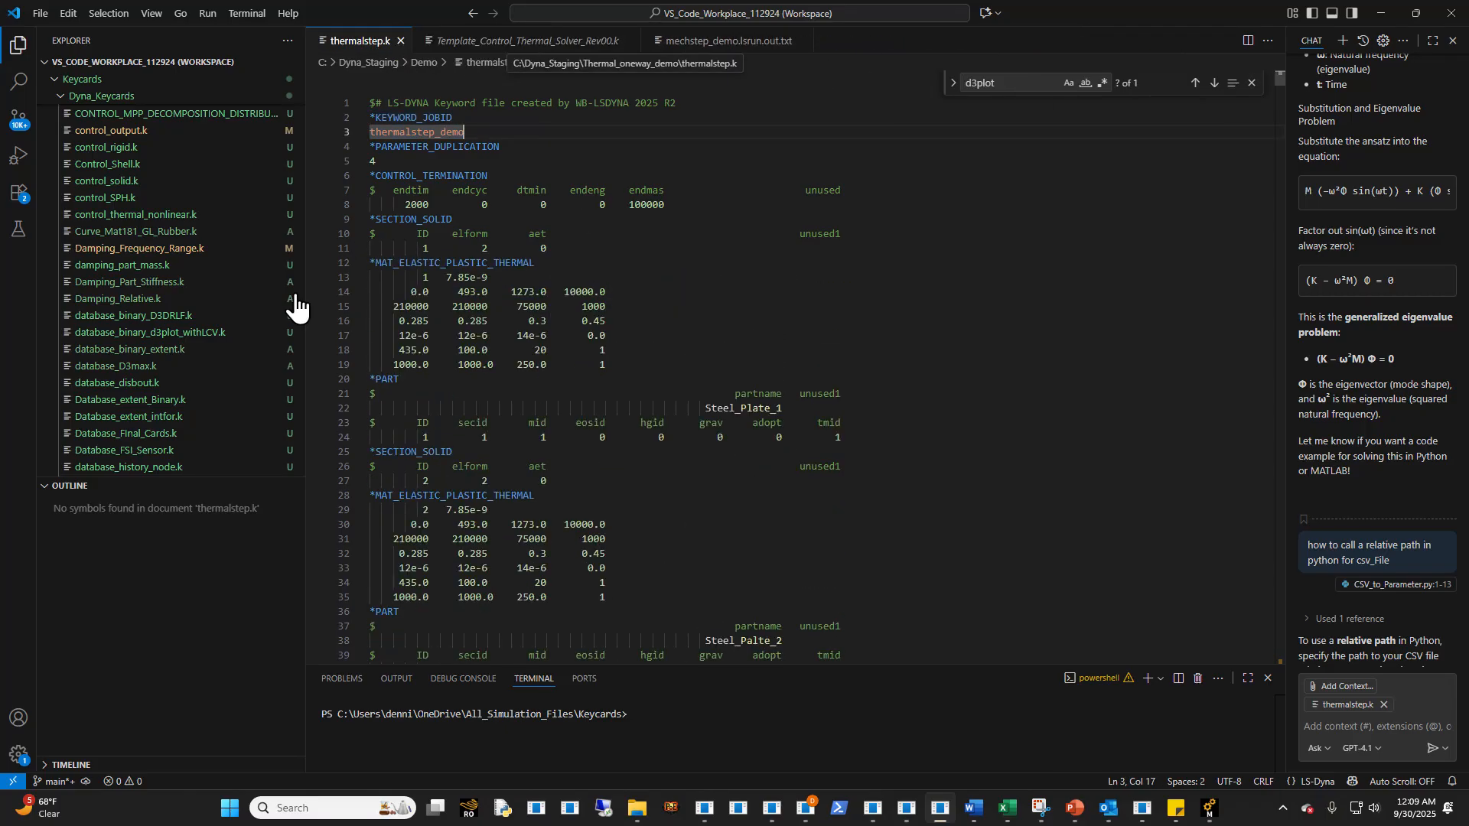
- Open database_binary_d3plot_withLCV.k and copy its full *DATABASE_BINARY_D3PLOT card together with the *DEFINE_CURVE block
scroll(153, 379, "up", 1)
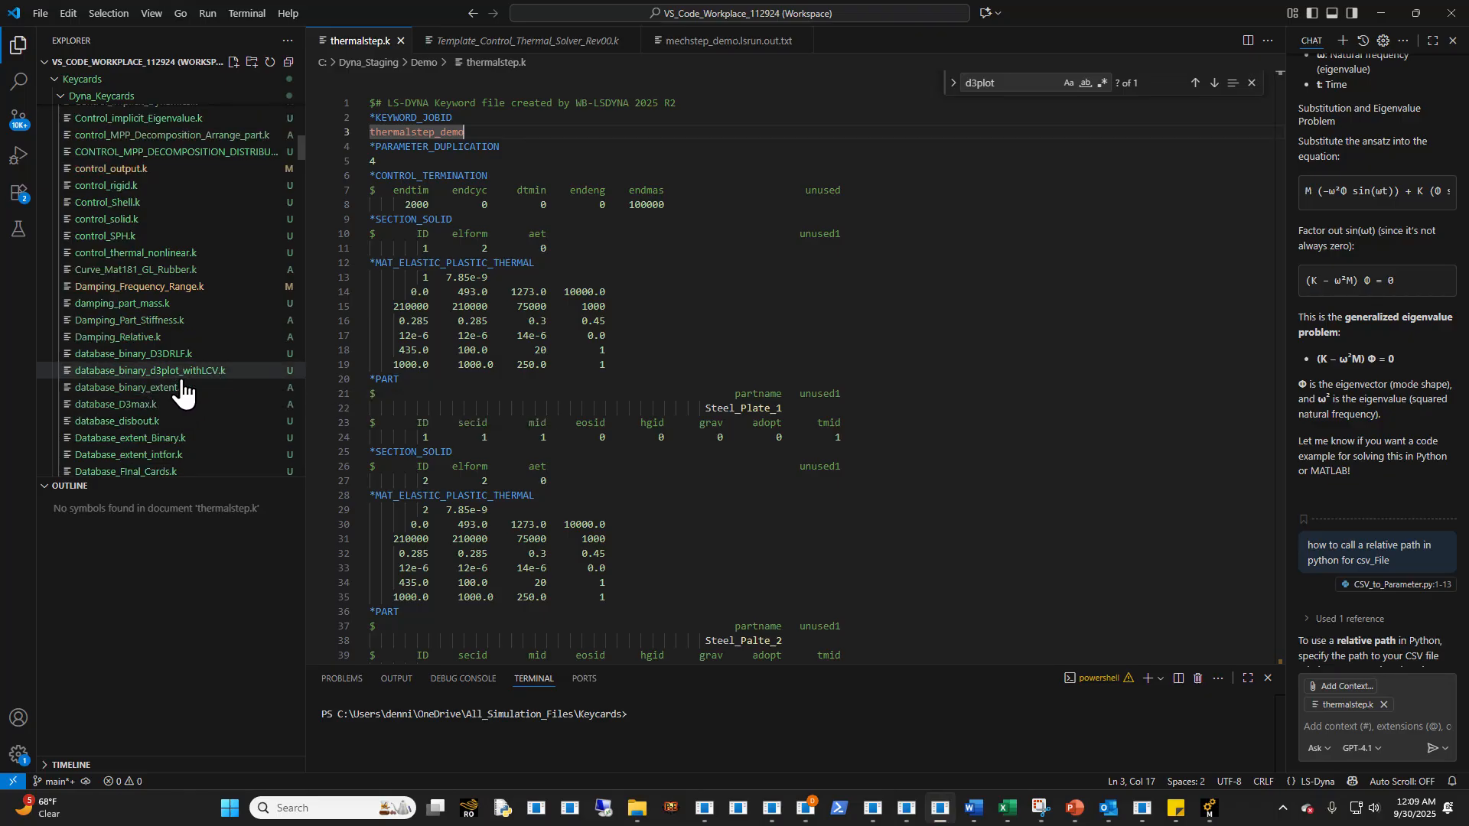
left_click(180, 372)
left_click_drag(664, 253, 246, 84)
key("ctrl+c")
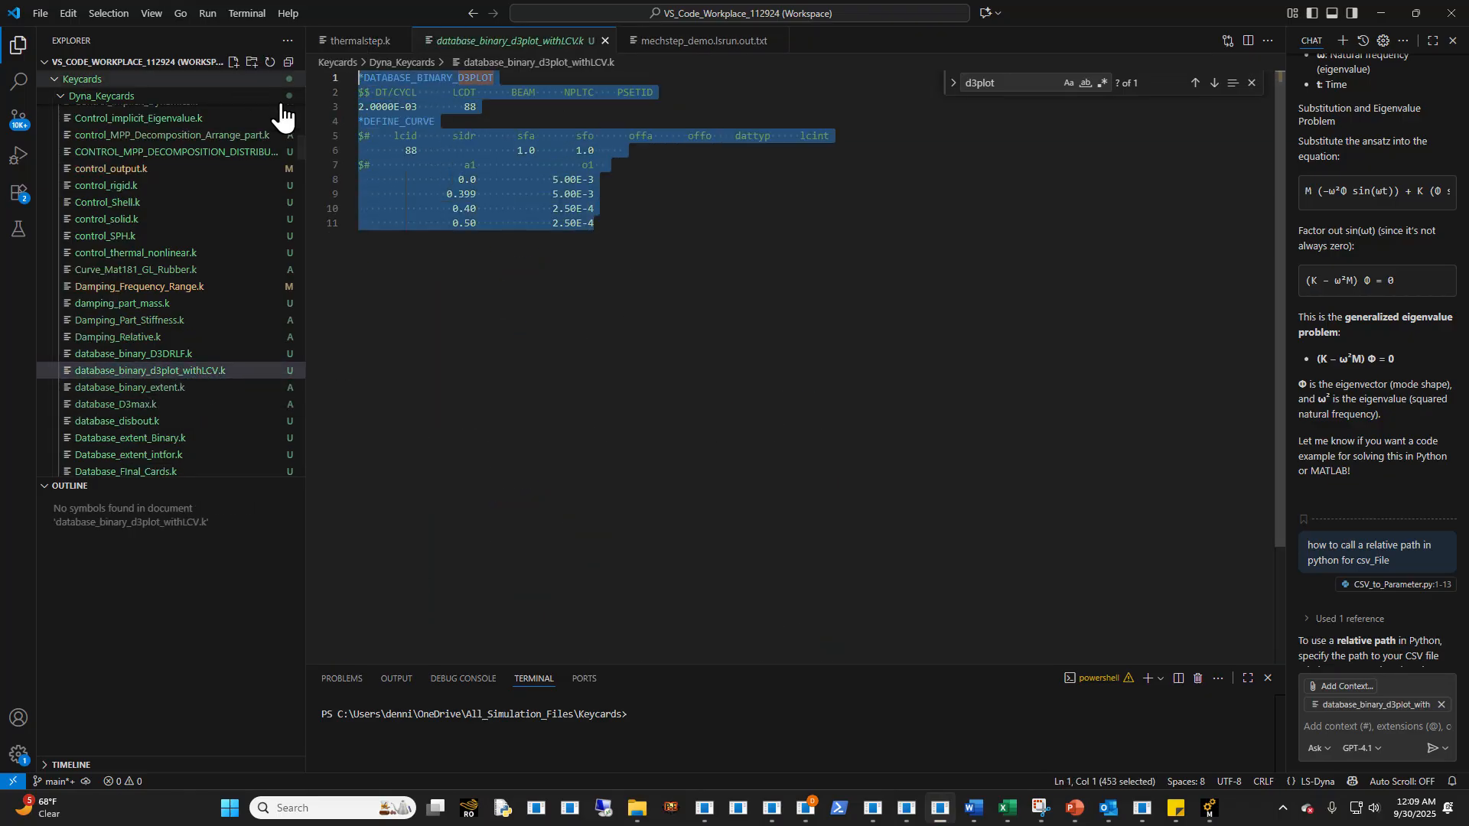
- Return to Ansys Mechanical and replace the existing *DATABASE_BINARY_D3PLOT card in Database_Control with the copied card and its curve
left_click(1387, 13)
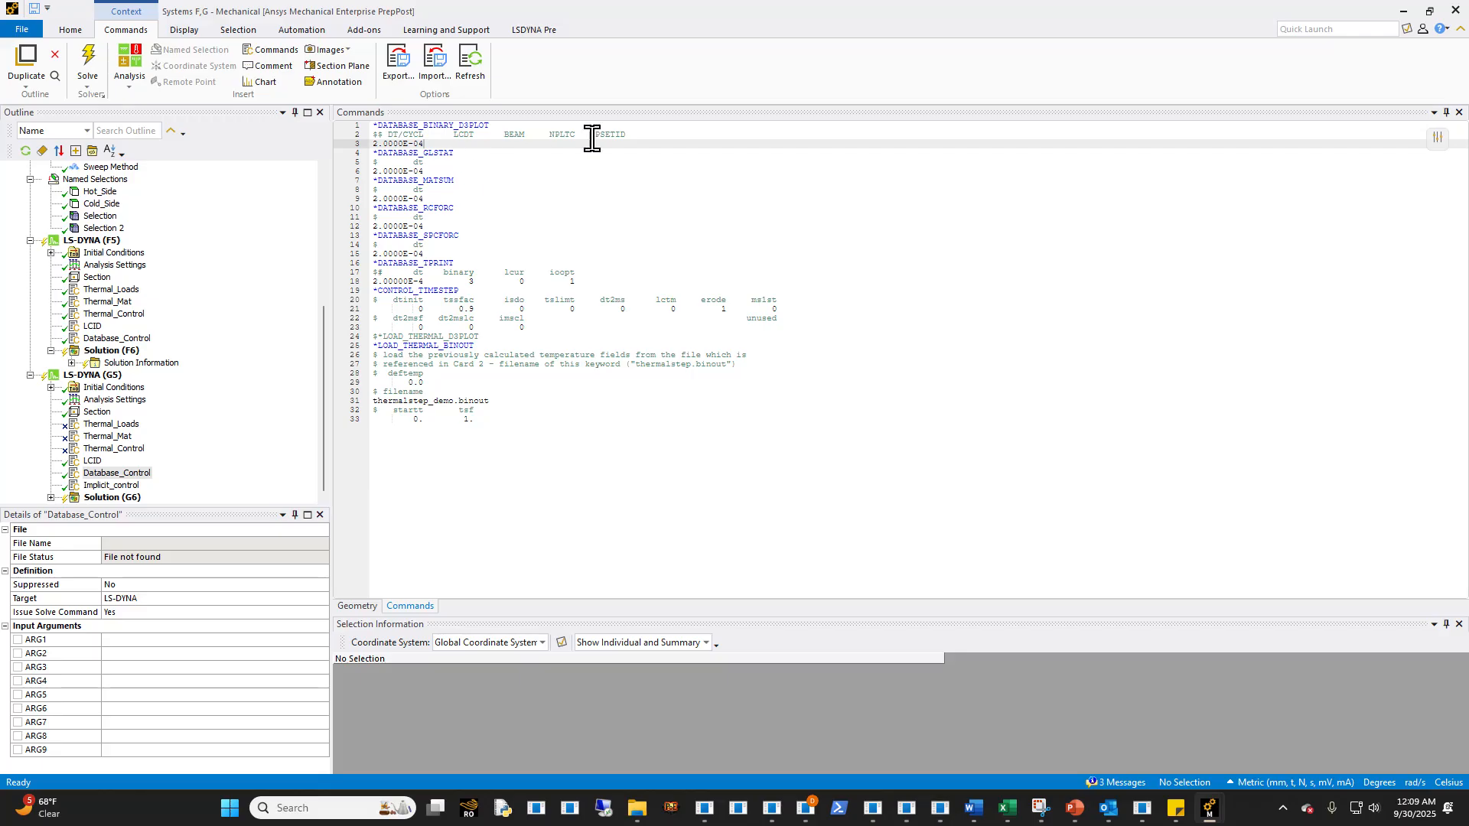
left_click_drag(437, 140, 329, 119)
key("ctrl+v")
- Set the first two points of curve 88 to a value of 50 at times 0.0 and 2000
left_click(480, 181)
left_click(577, 190)
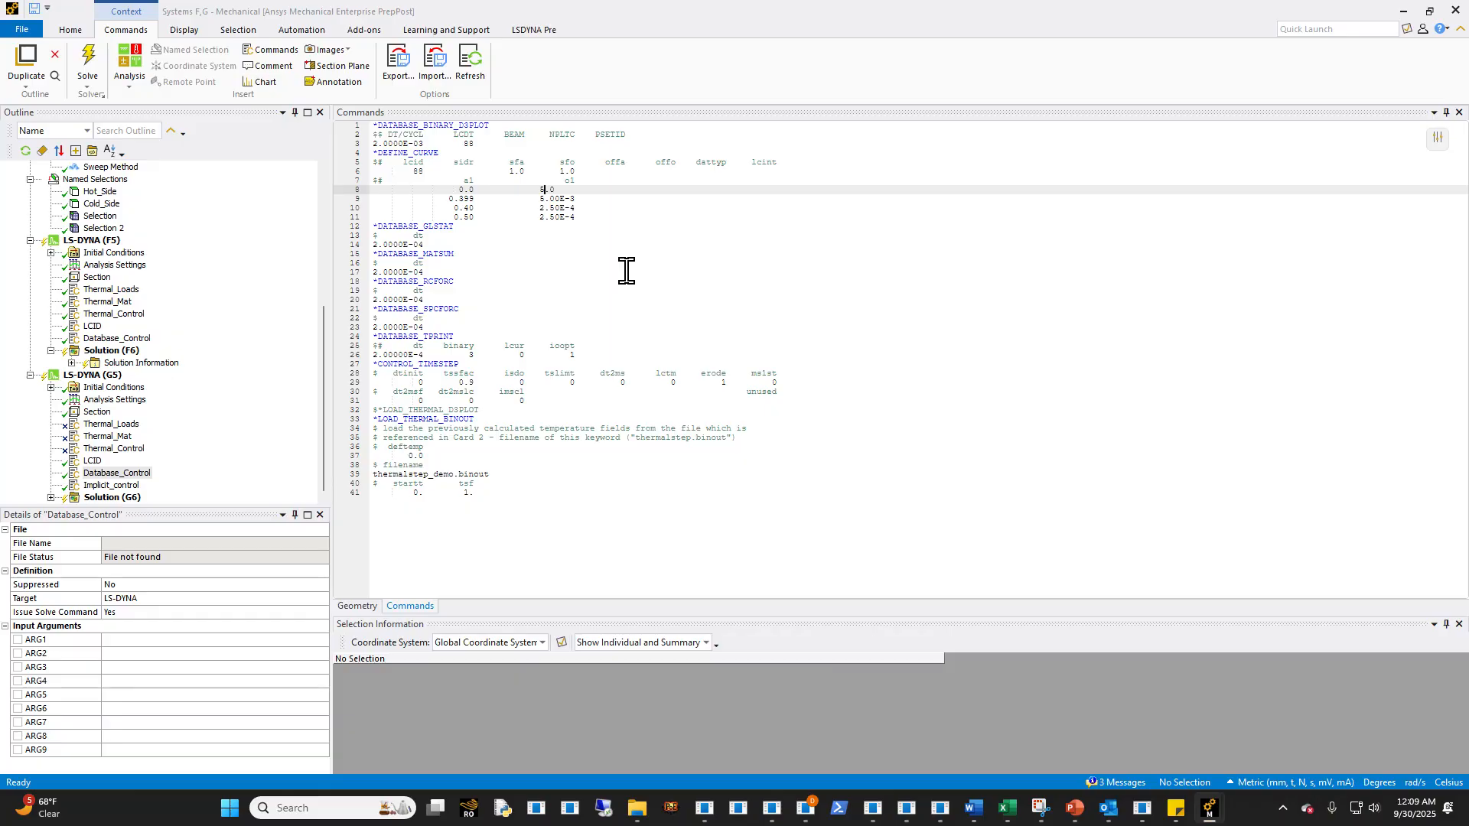
key("Down")
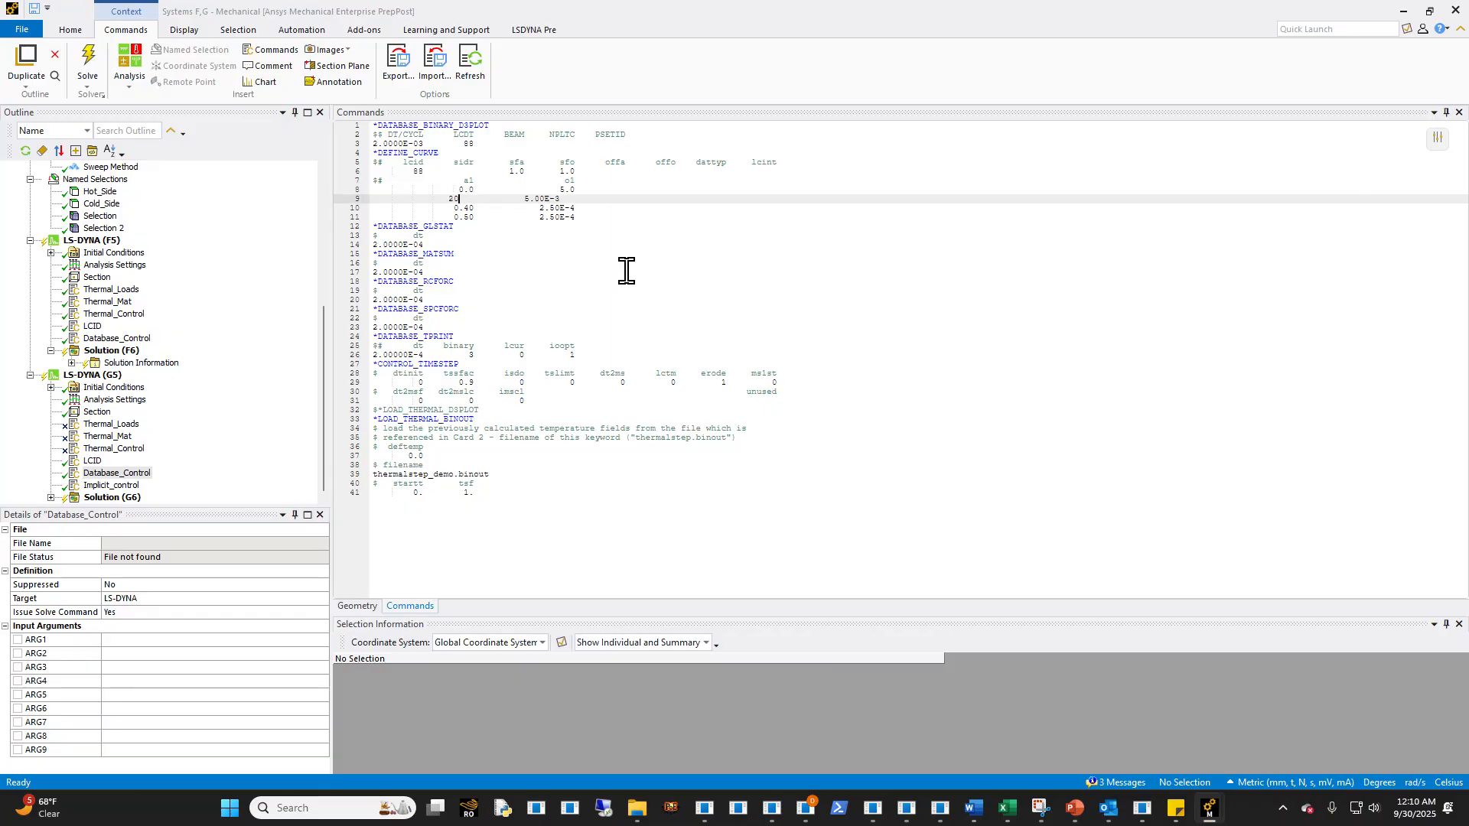
type("0")
left_click(586, 190)
key("Down")
key("BackSpace")
key("BackSpace")
key("Up")
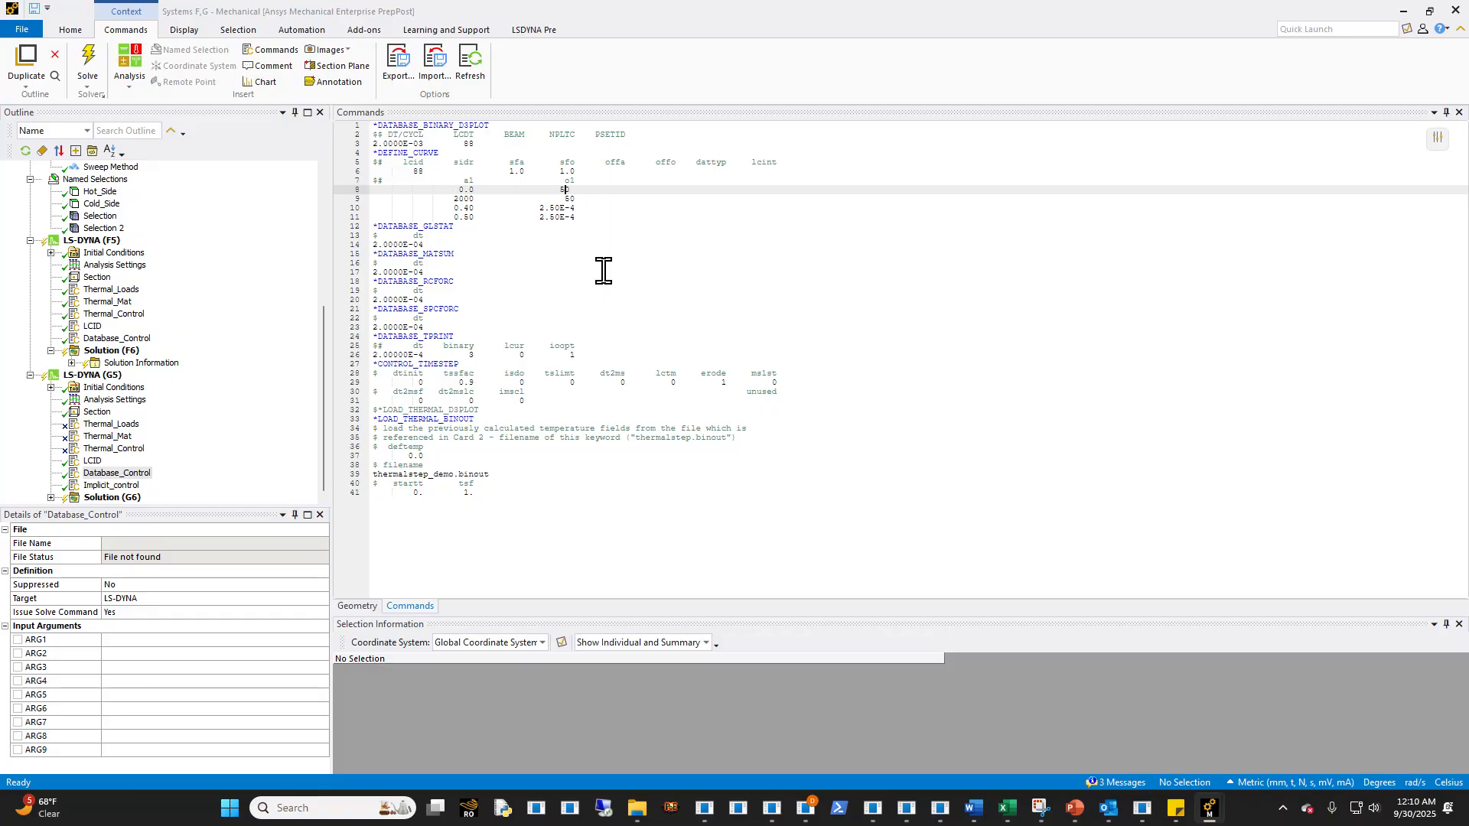
- Set the second point's time in curve 88 to 1999 and the third point's time to 2000
left_click(475, 210)
left_click(479, 190)
key("Up")
key("Down")
key("Down")
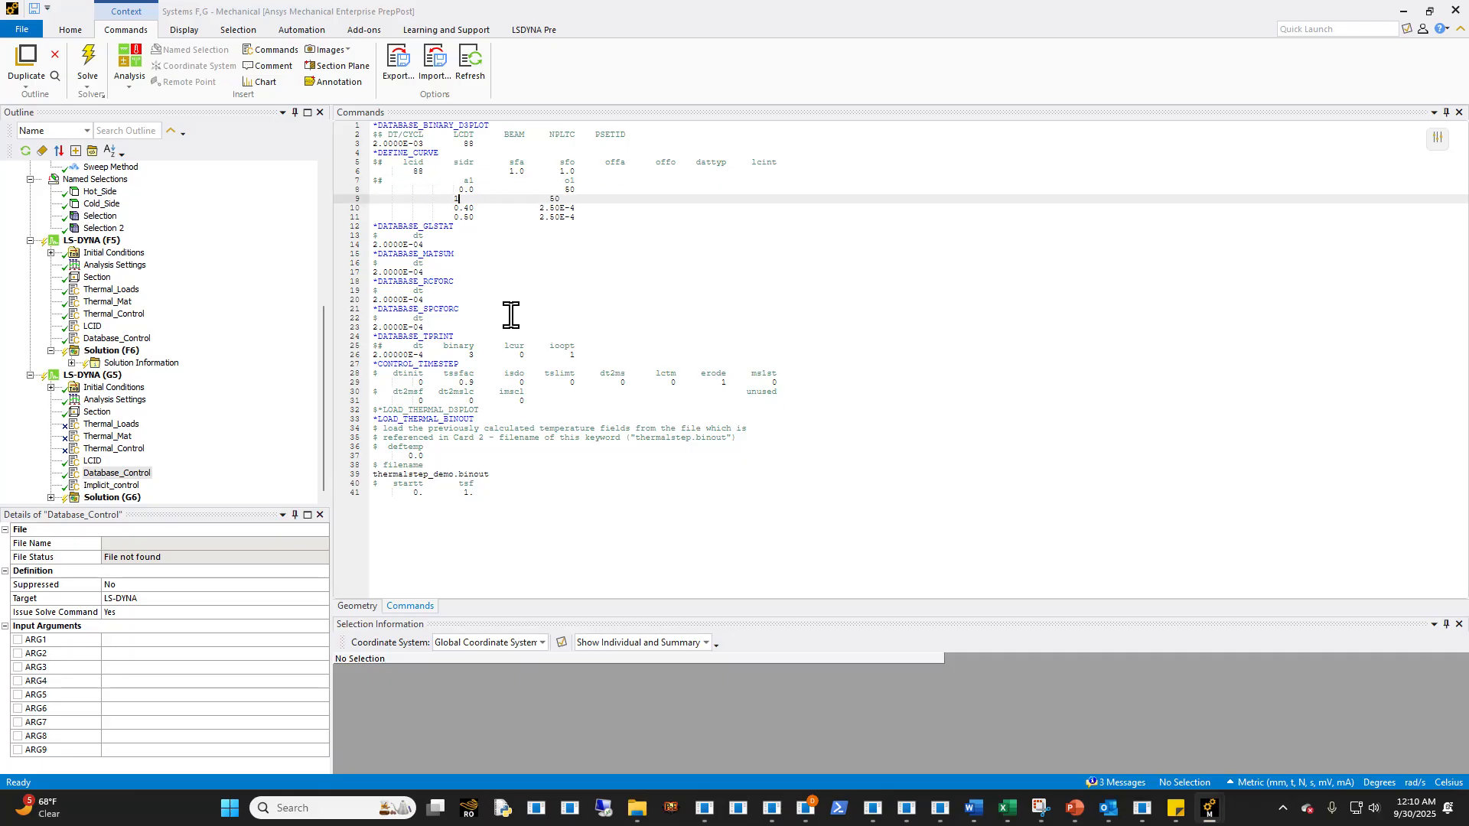
key("Down")
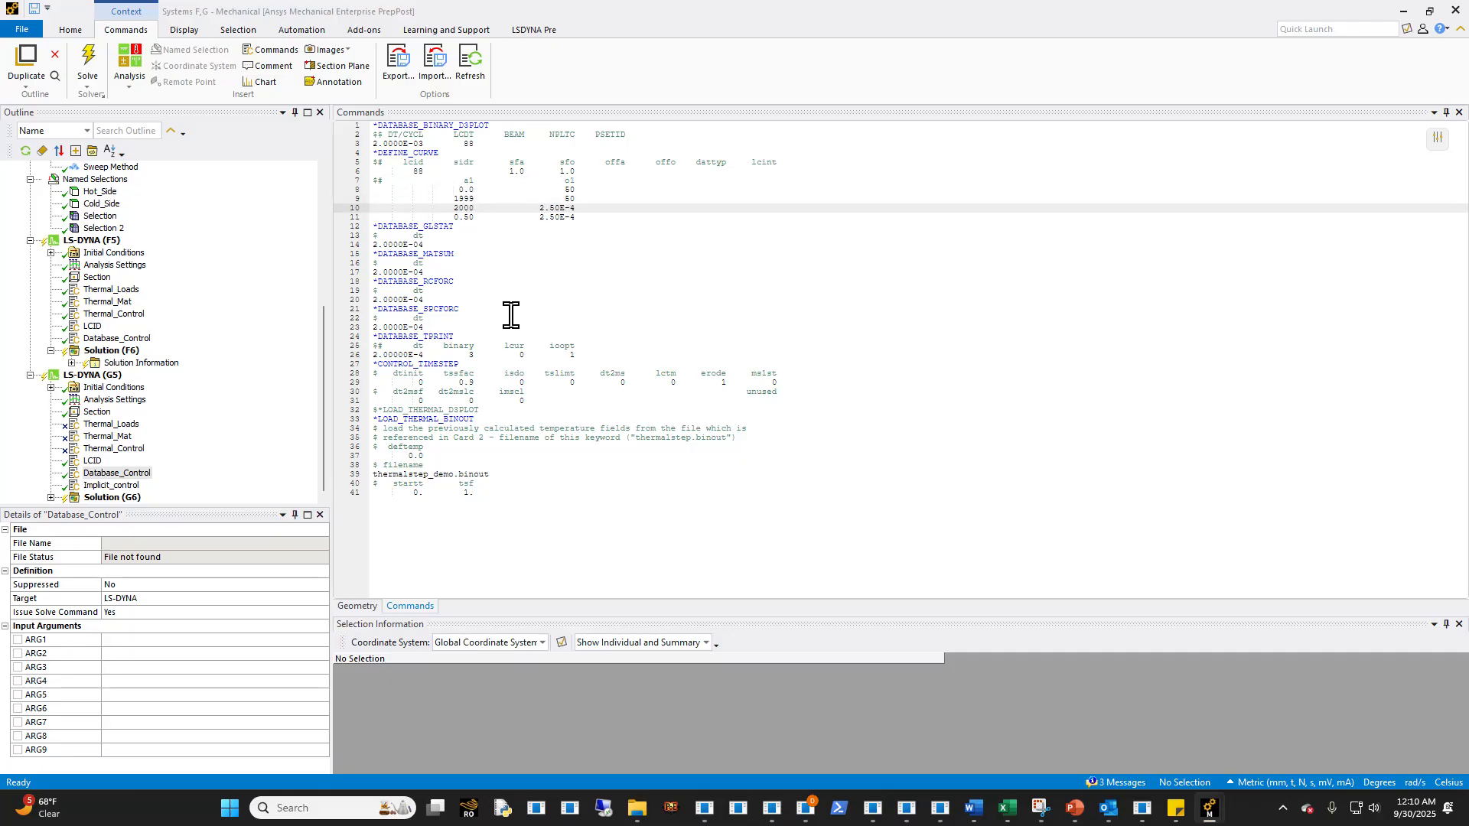
- Set the third and fourth output intervals of curve 88 to 2.50E-3 and the last point's time to 5000
left_click(589, 206)
key("Down")
key("Left")
key("Left")
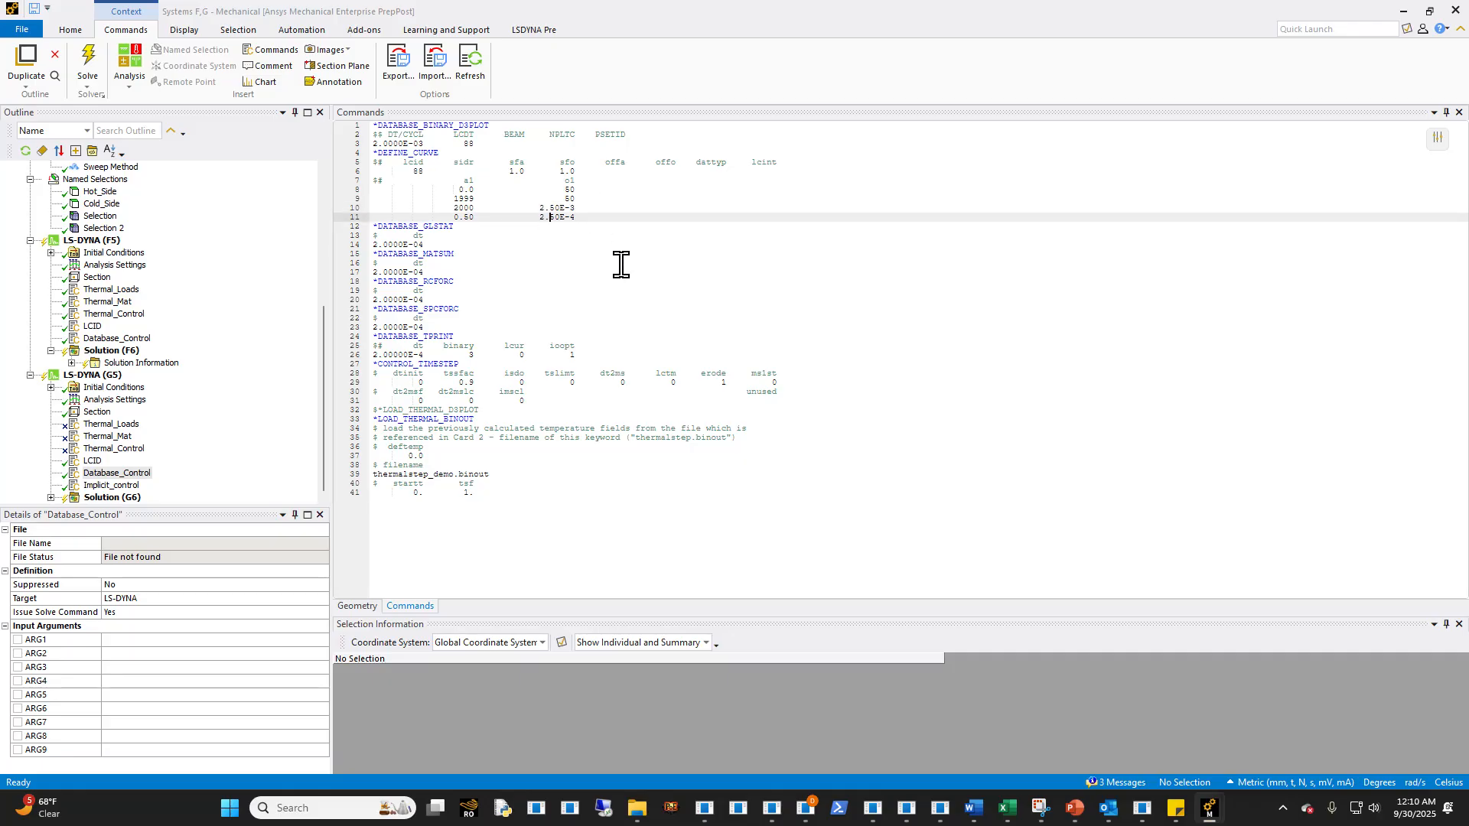
type("3")
left_click(479, 217)
- Review the D3PLOT output curve 88, the Implicit_control snippet, and the *LOAD_THERMAL_BINOUT card that references thermalstep_demo.binout
double_click(417, 171)
left_click(442, 208)
left_click_drag(608, 223, 296, 125)
left_click(469, 218)
left_click(111, 486)
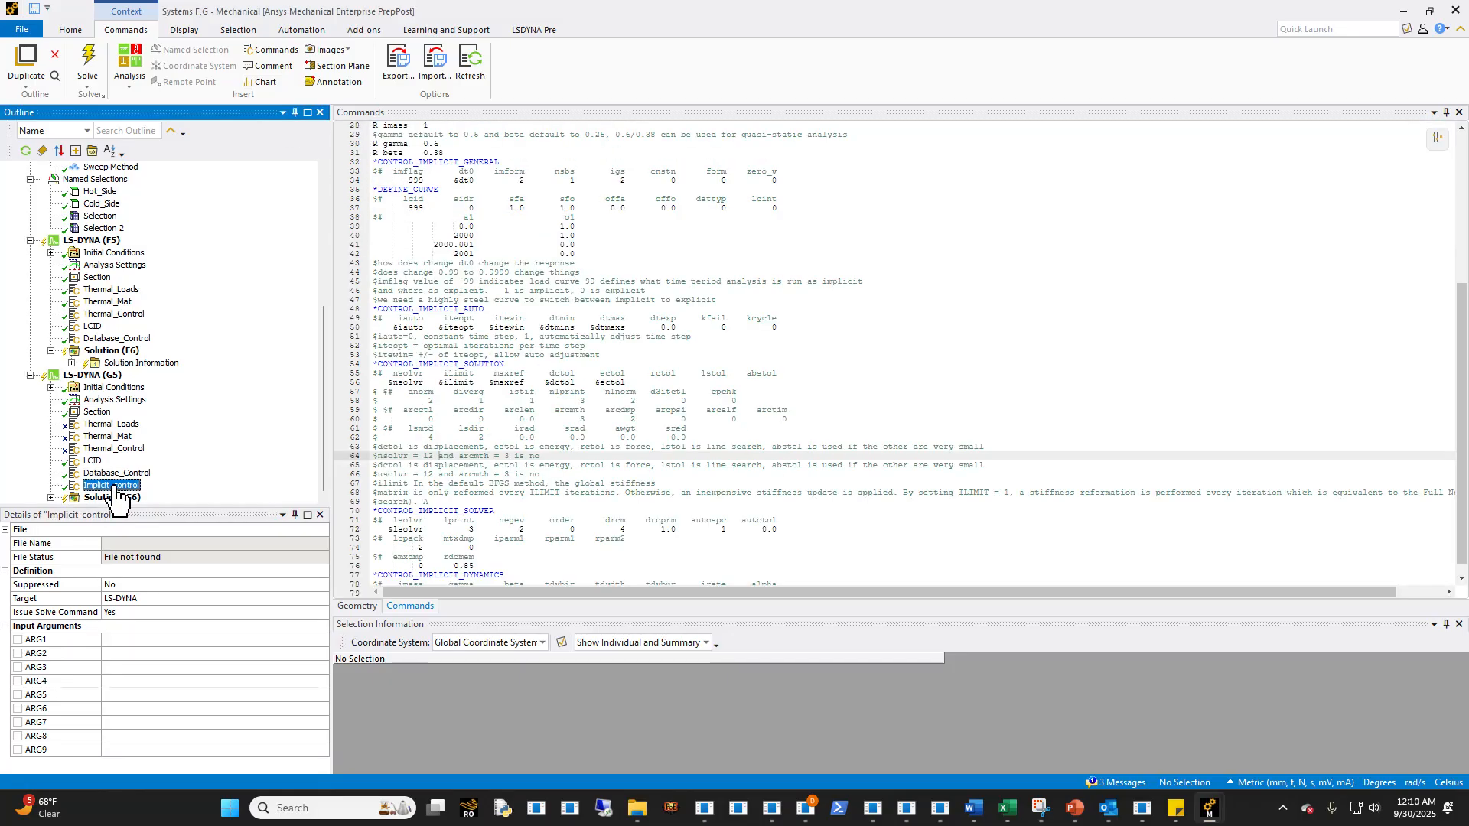
left_click(117, 473)
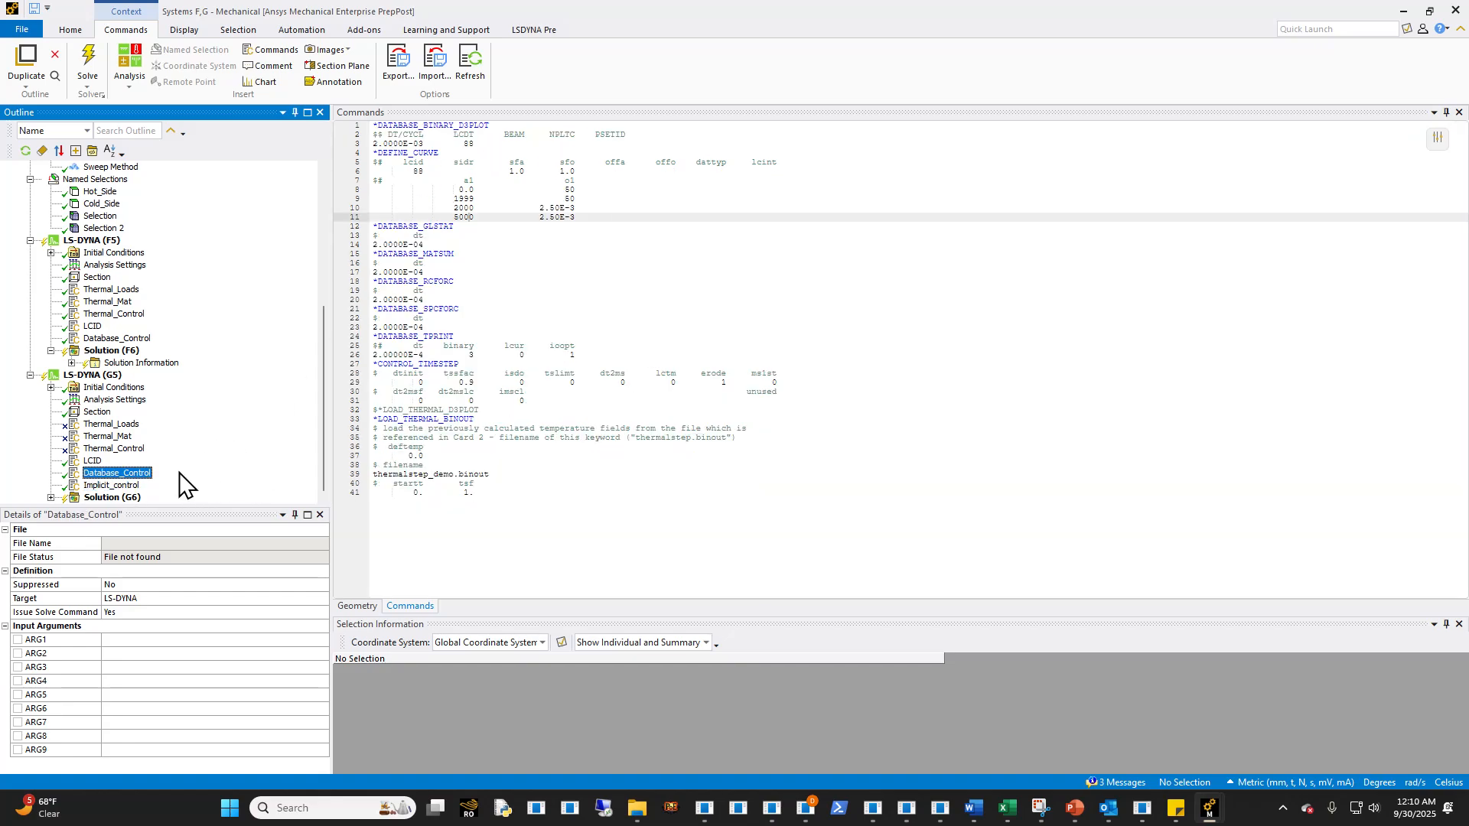
left_click_drag(517, 495, 372, 418)
left_click(462, 486)
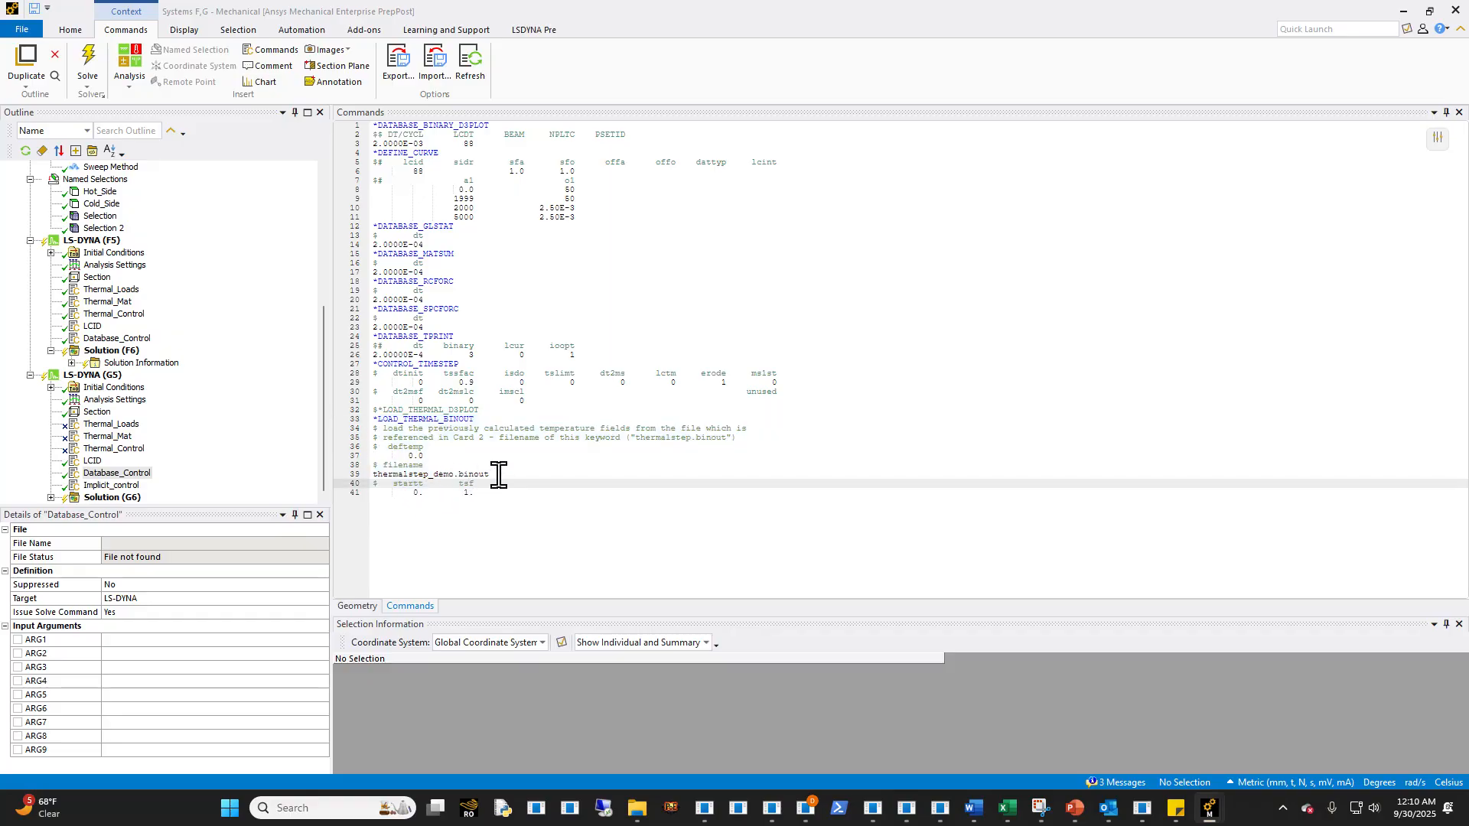
- Switch to File Explorer and locate thermalstep_demo.binout in the Thermal_oneway_demo folder by sorting the files by size
left_click(637, 809)
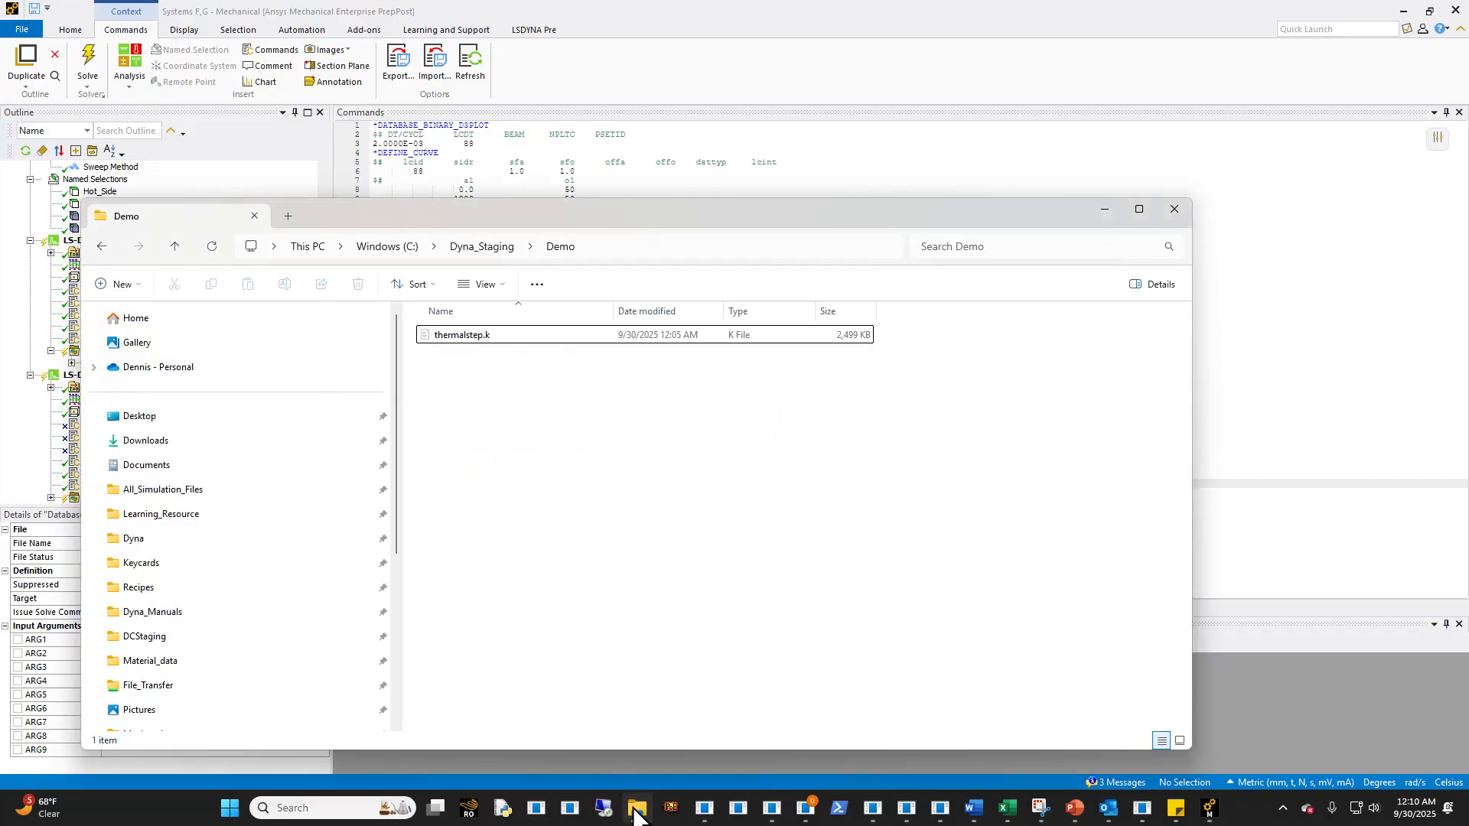
left_click(635, 809)
left_click(636, 808)
left_click(468, 256)
left_click(621, 703)
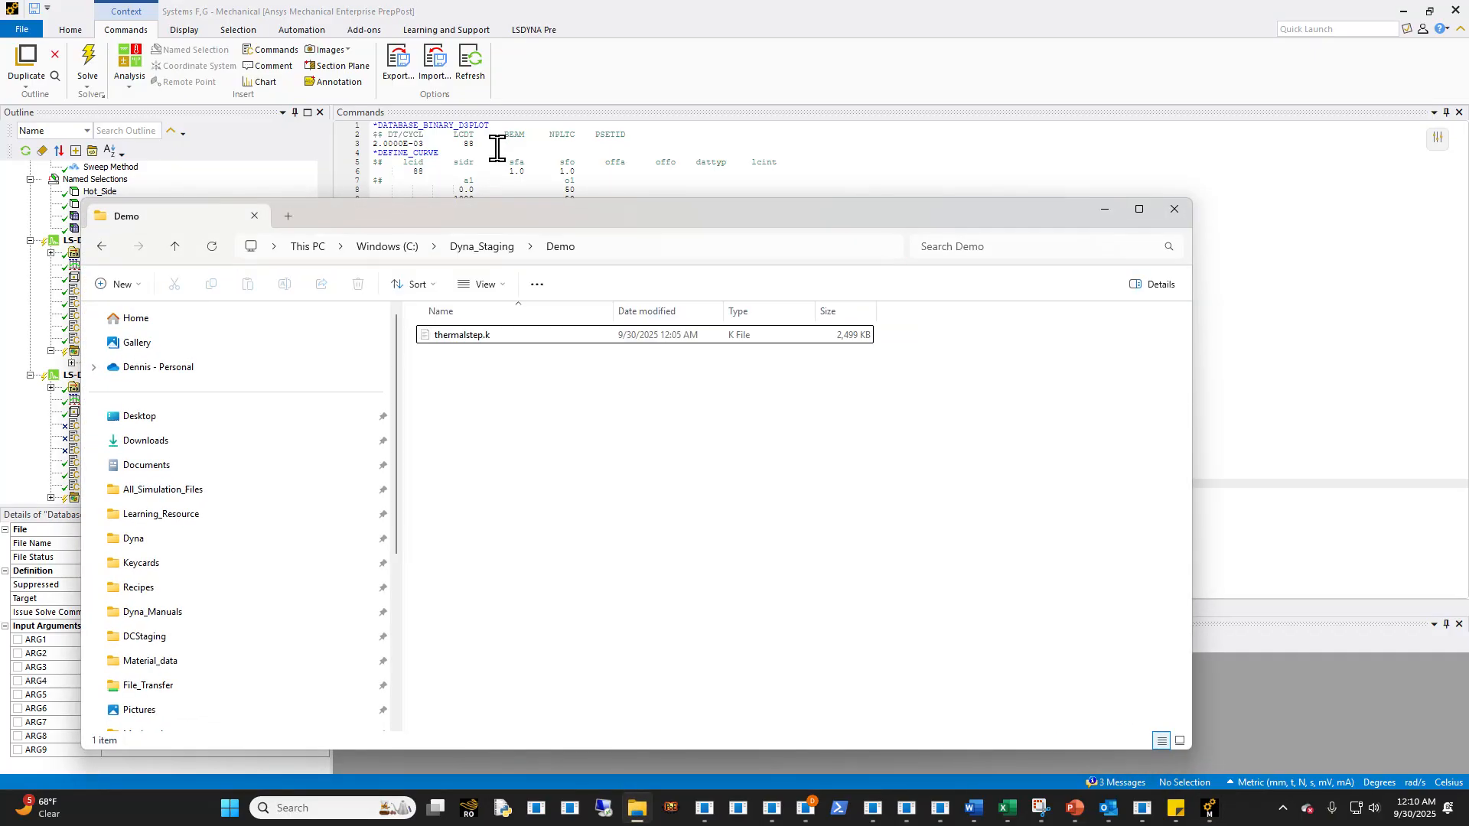
left_click(502, 245)
double_click(512, 402)
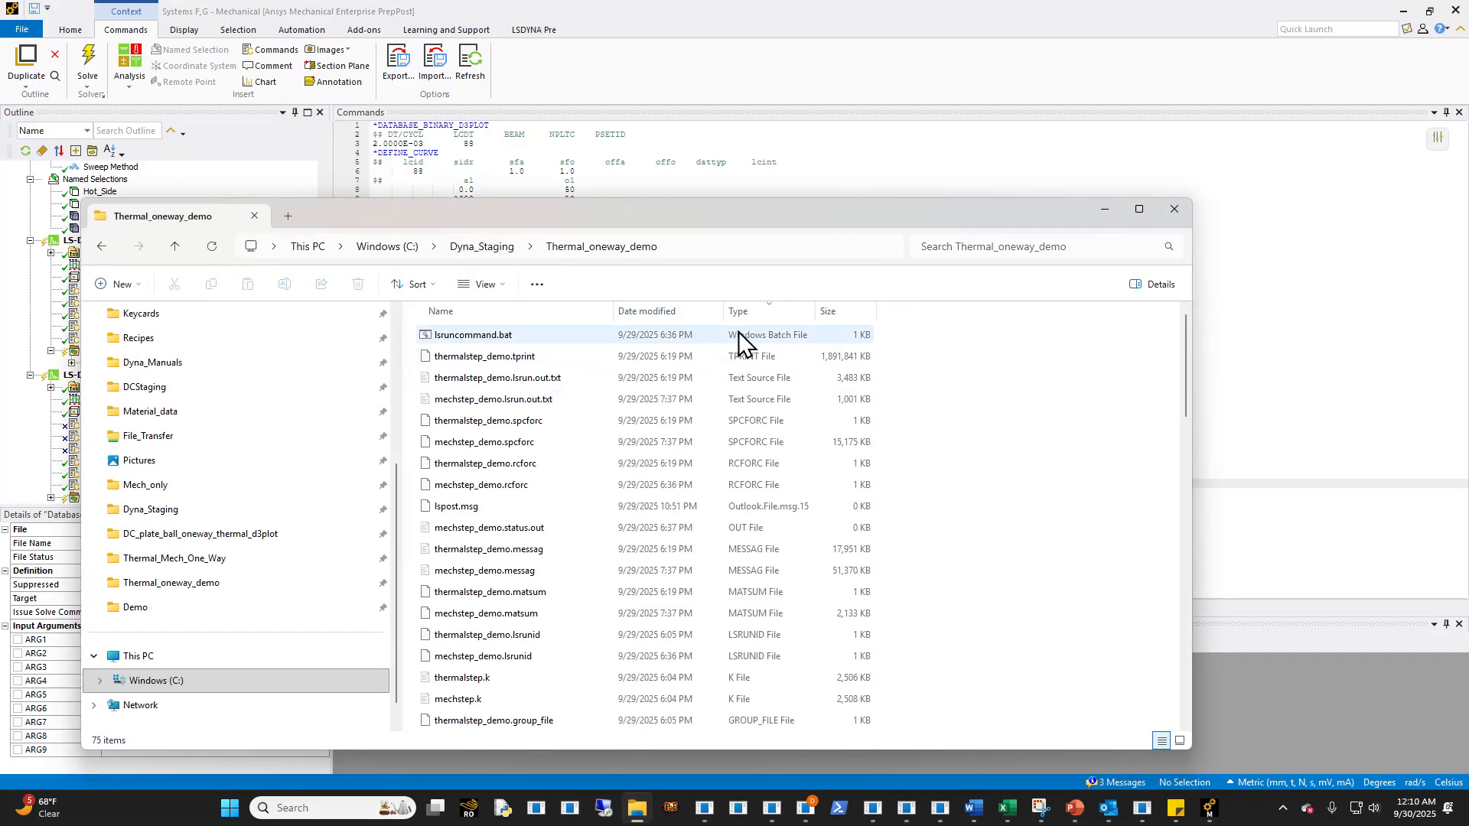
left_click(826, 311)
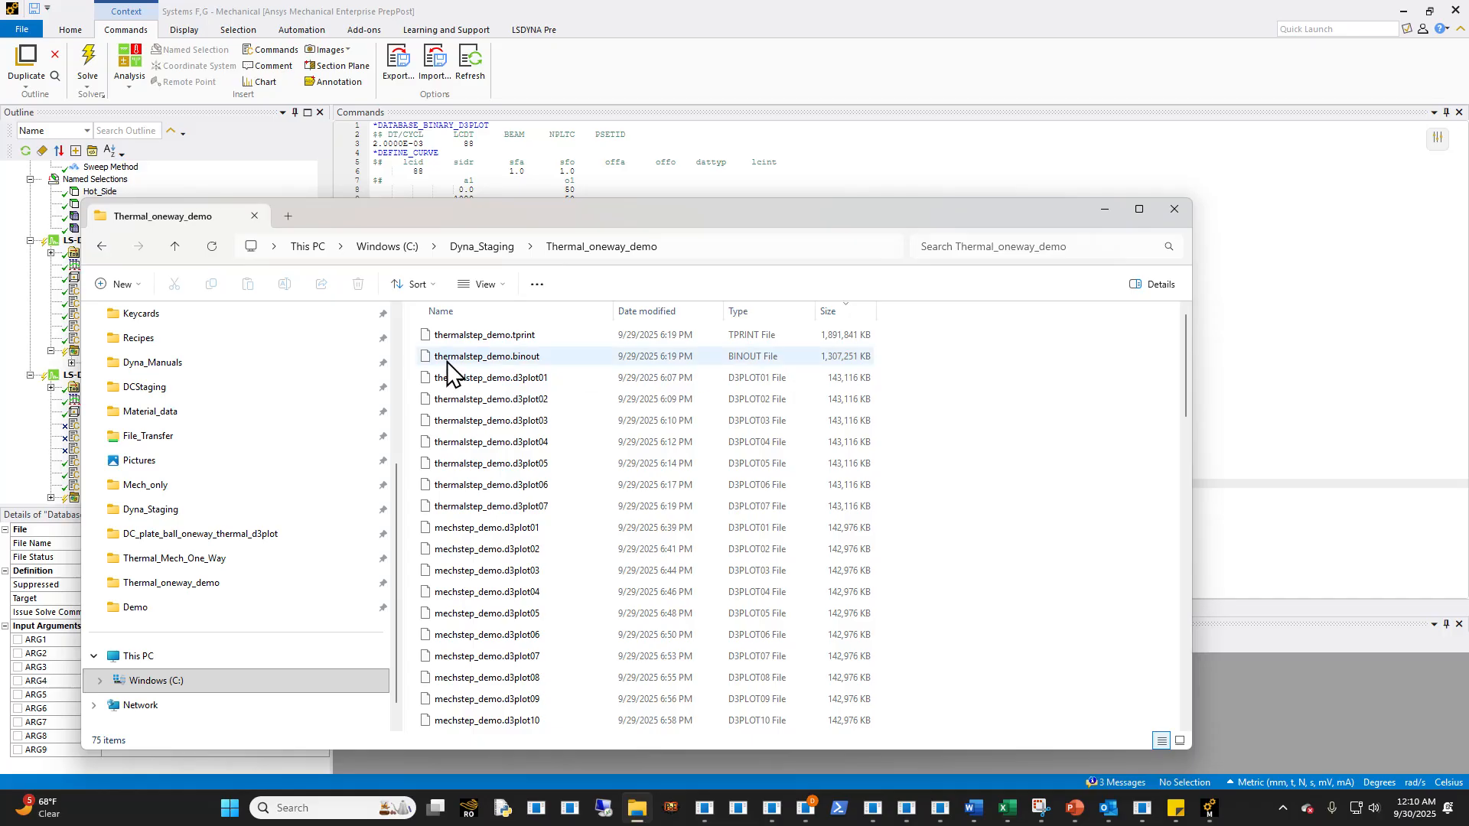
left_click(515, 358)
key("F2")
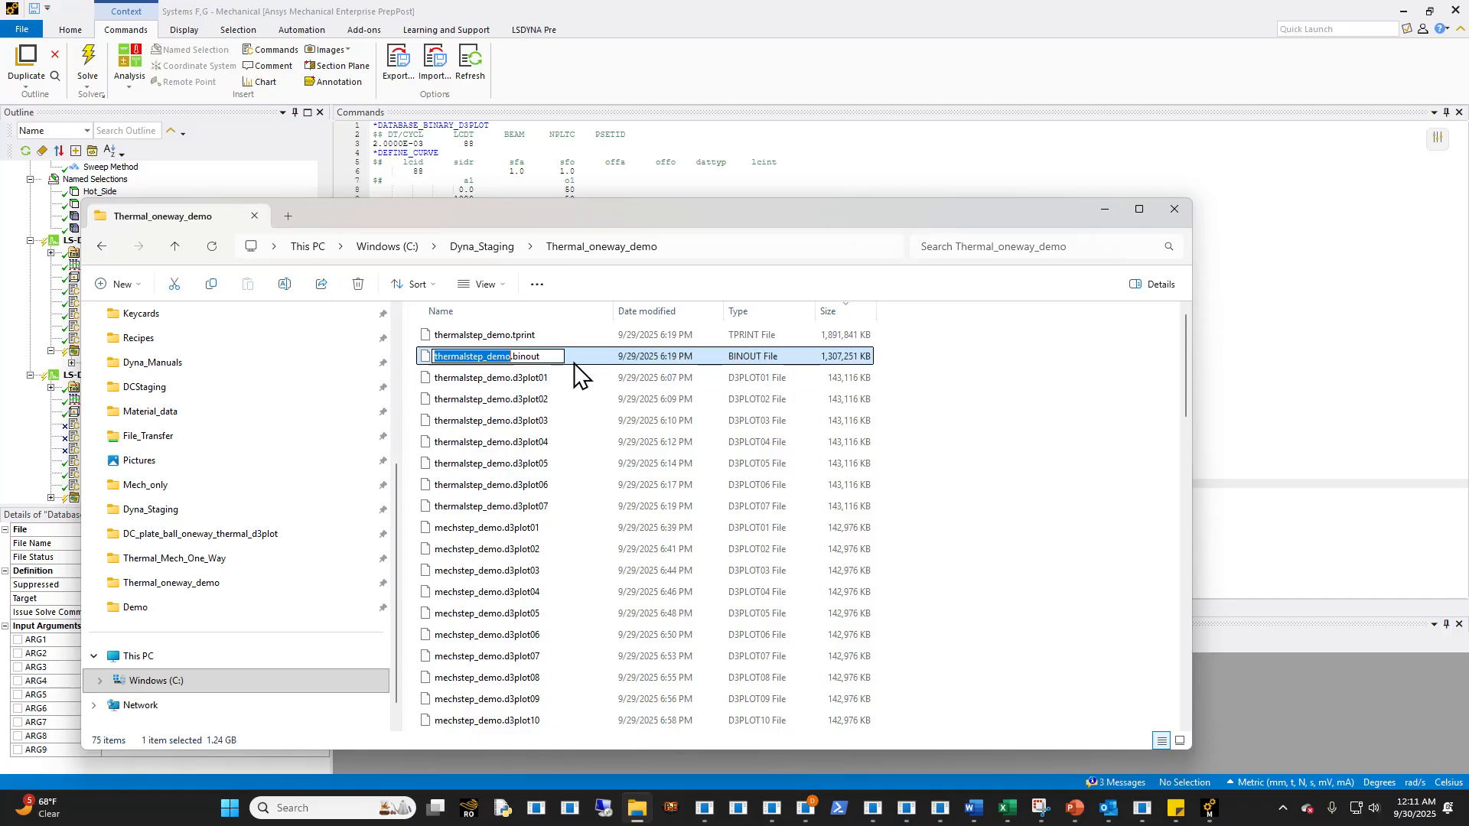
key("Escape")
left_click(1245, 391)
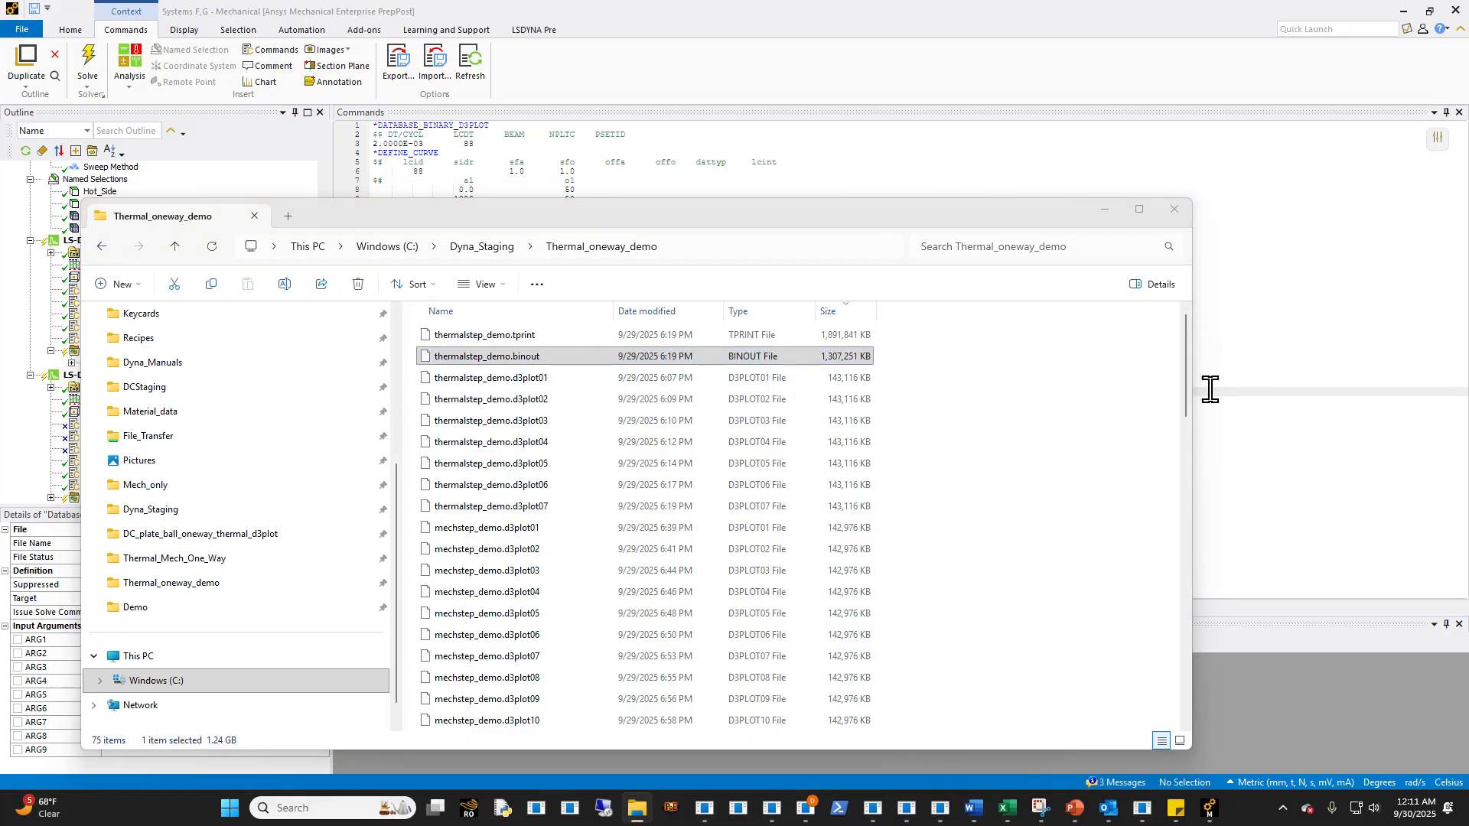
left_click(1104, 209)
- Back in Mechanical, review the *LOAD_THERMAL_BINOUT card and its file name line in the Database_Control snippet
left_click(551, 464)
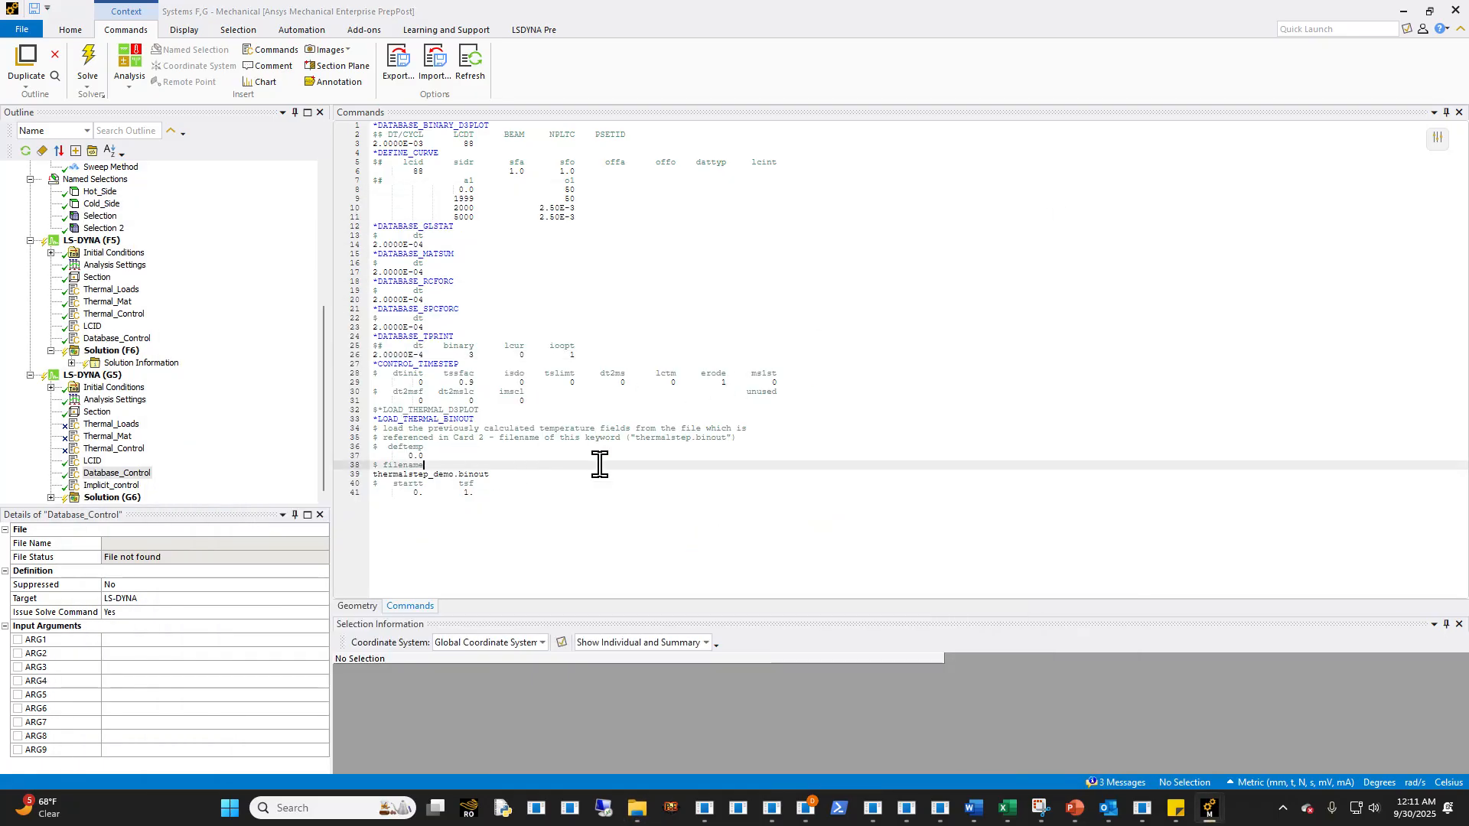
left_click_drag(519, 499, 344, 417)
left_click(509, 475)
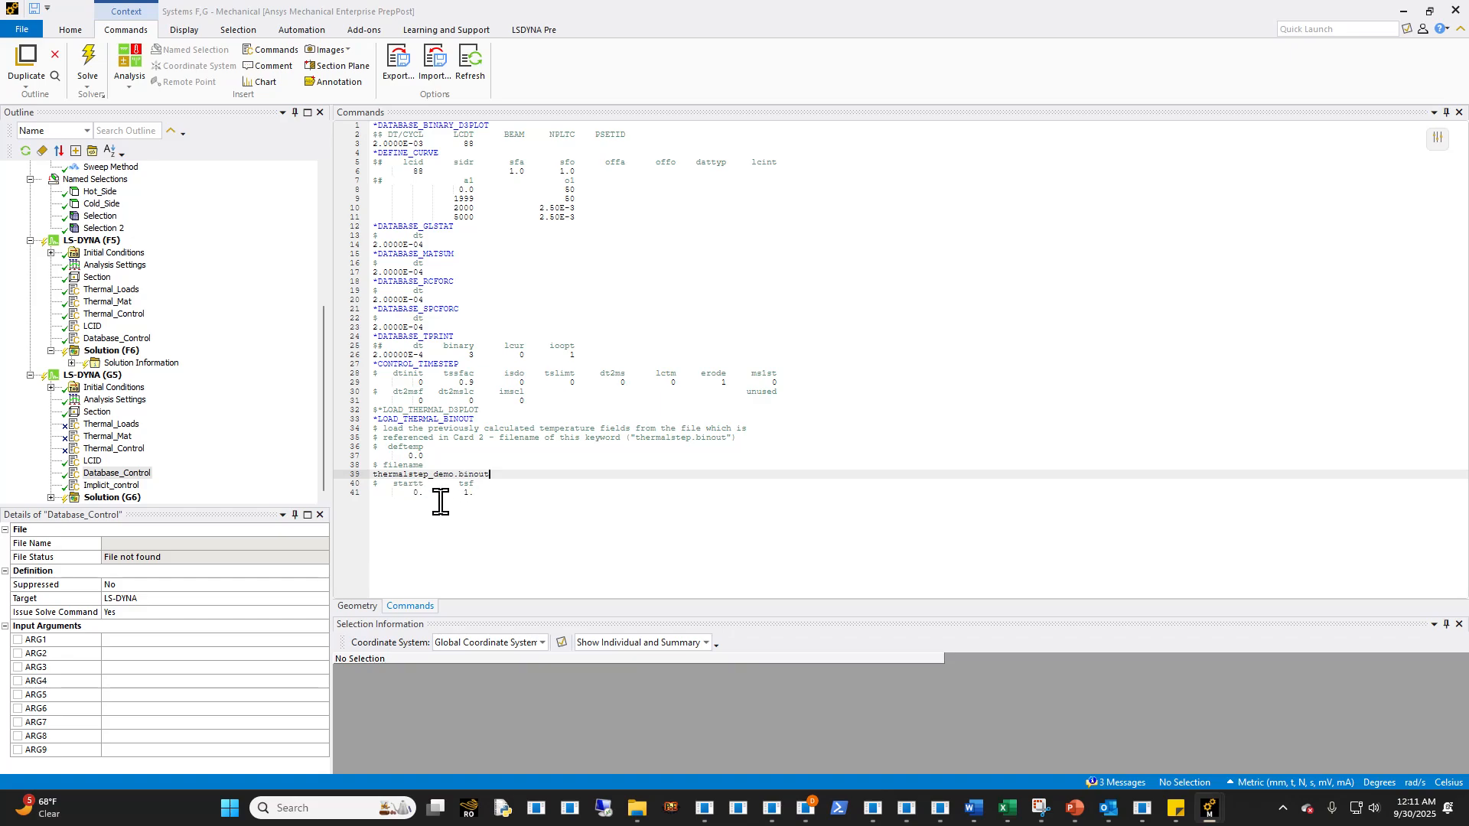
left_click_drag(511, 493, 332, 432)
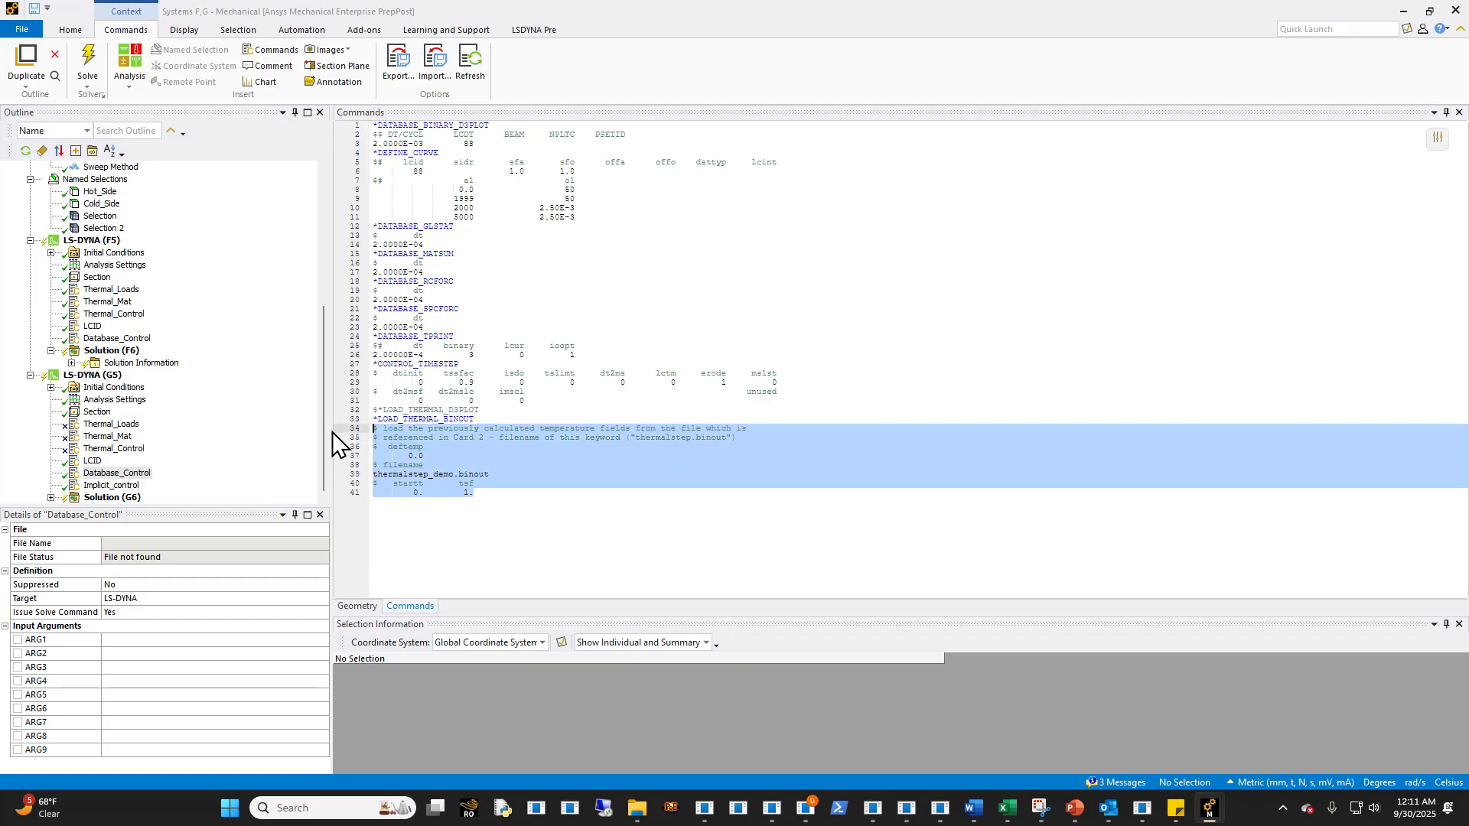
left_click(580, 512)
- Set the end time of the mechanical step's analysis (G5) to 2000.1 s
left_click(123, 400)
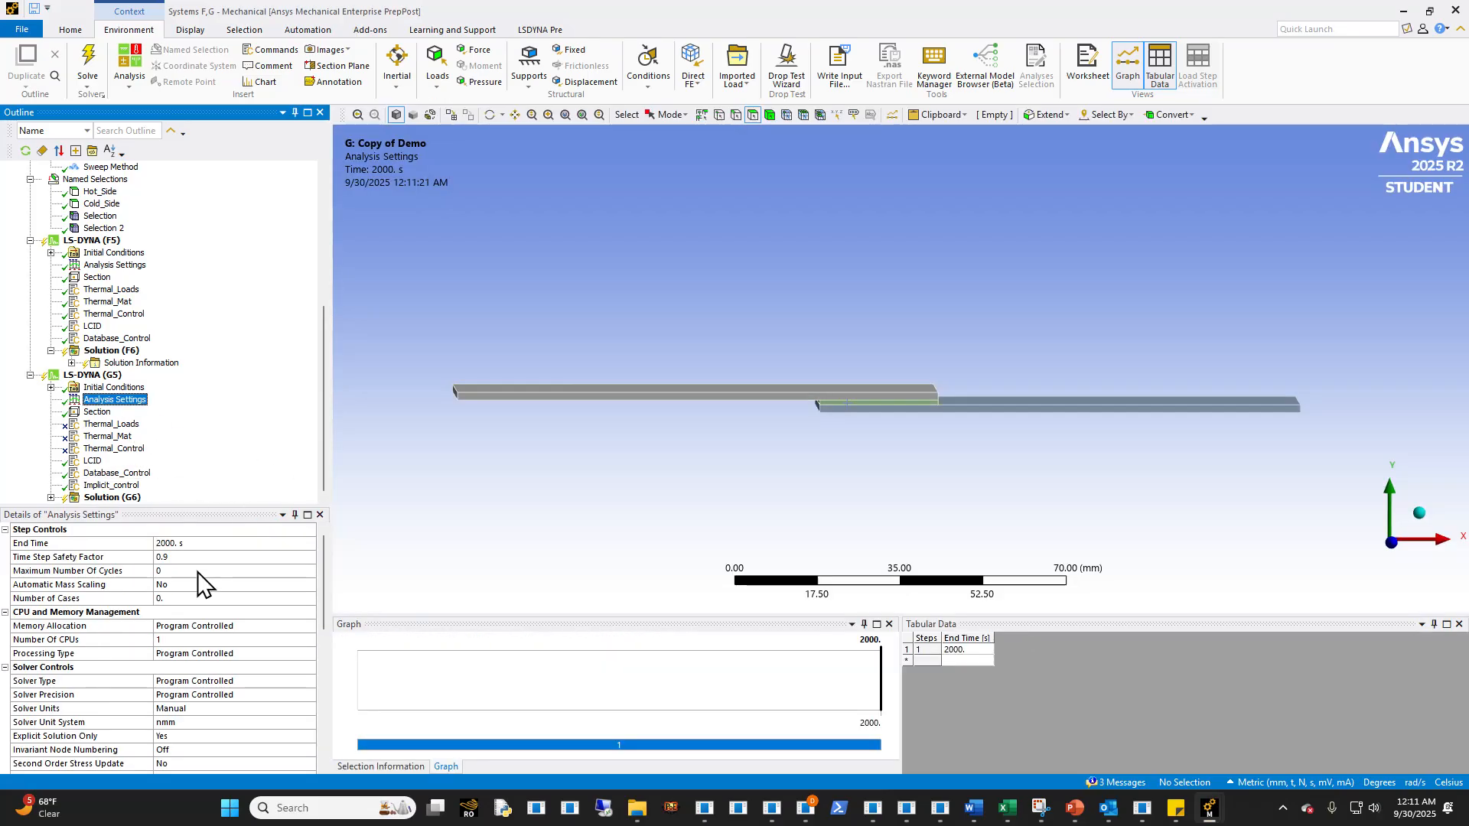
left_click(204, 543)
type("2000")
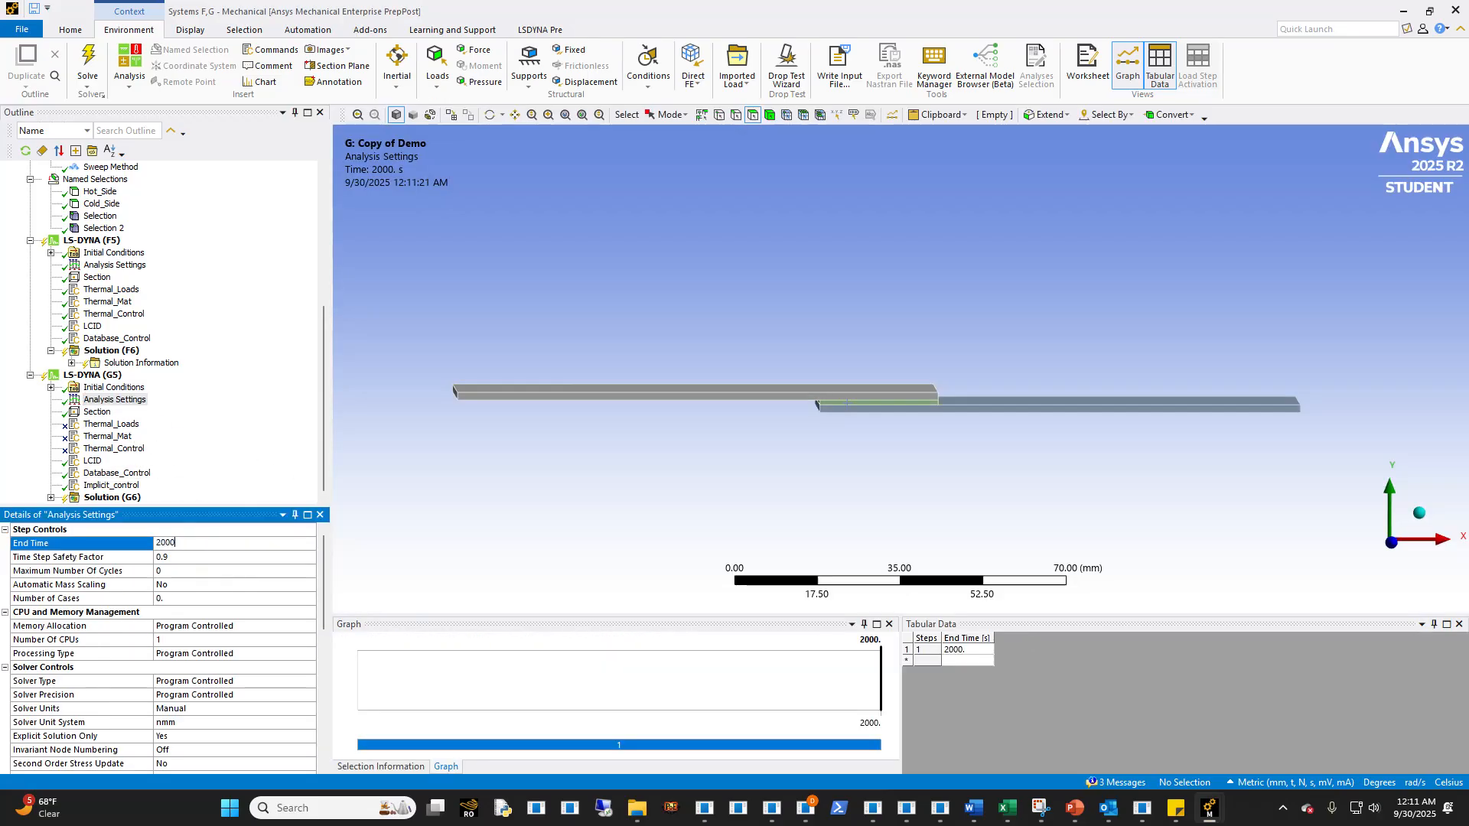
type(".1")
key("Return")
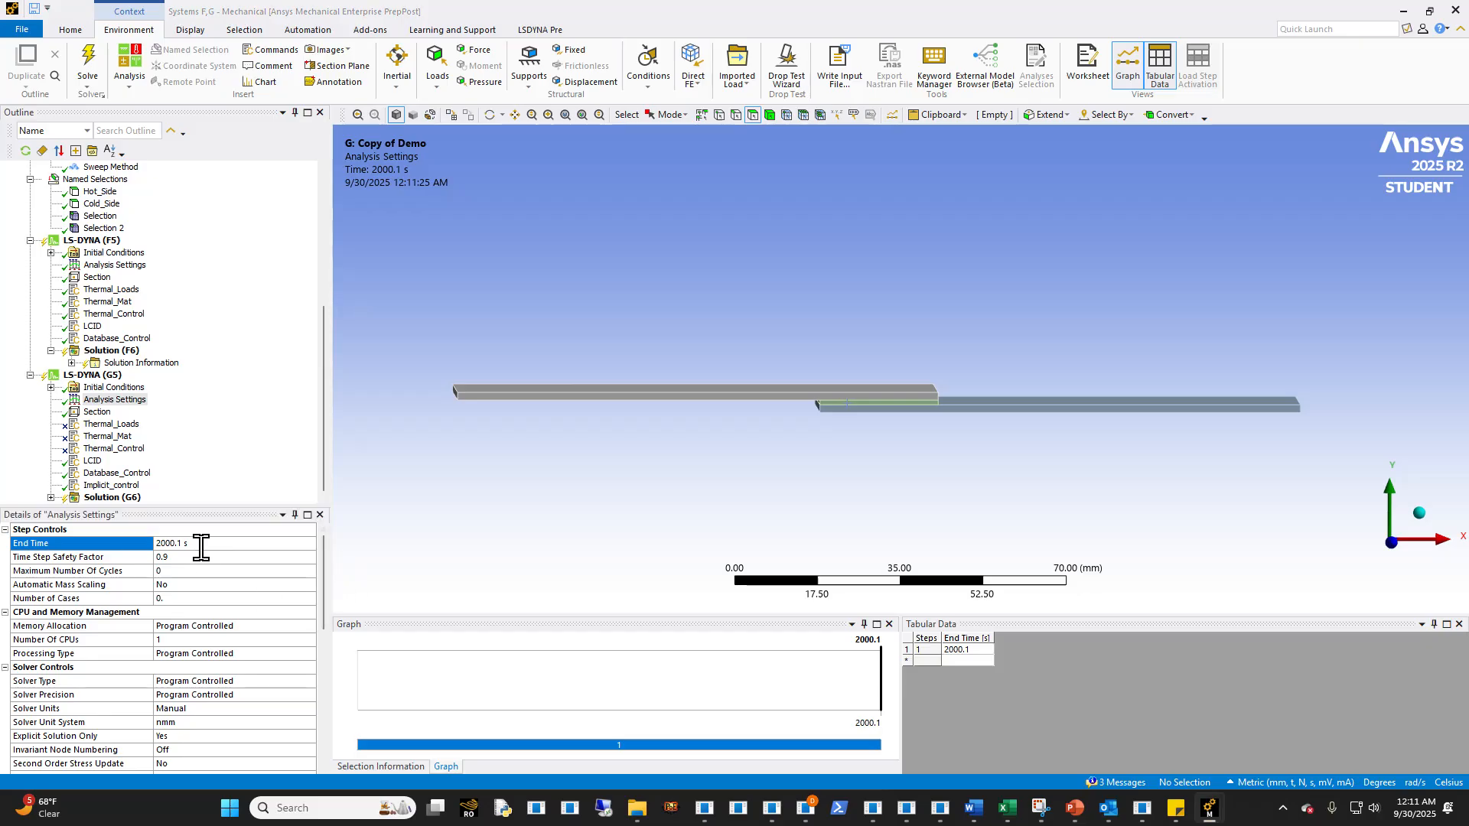
- Add a fixed support to LS-DYNA (G5) on the free end face of the upper plate
left_click(92, 375)
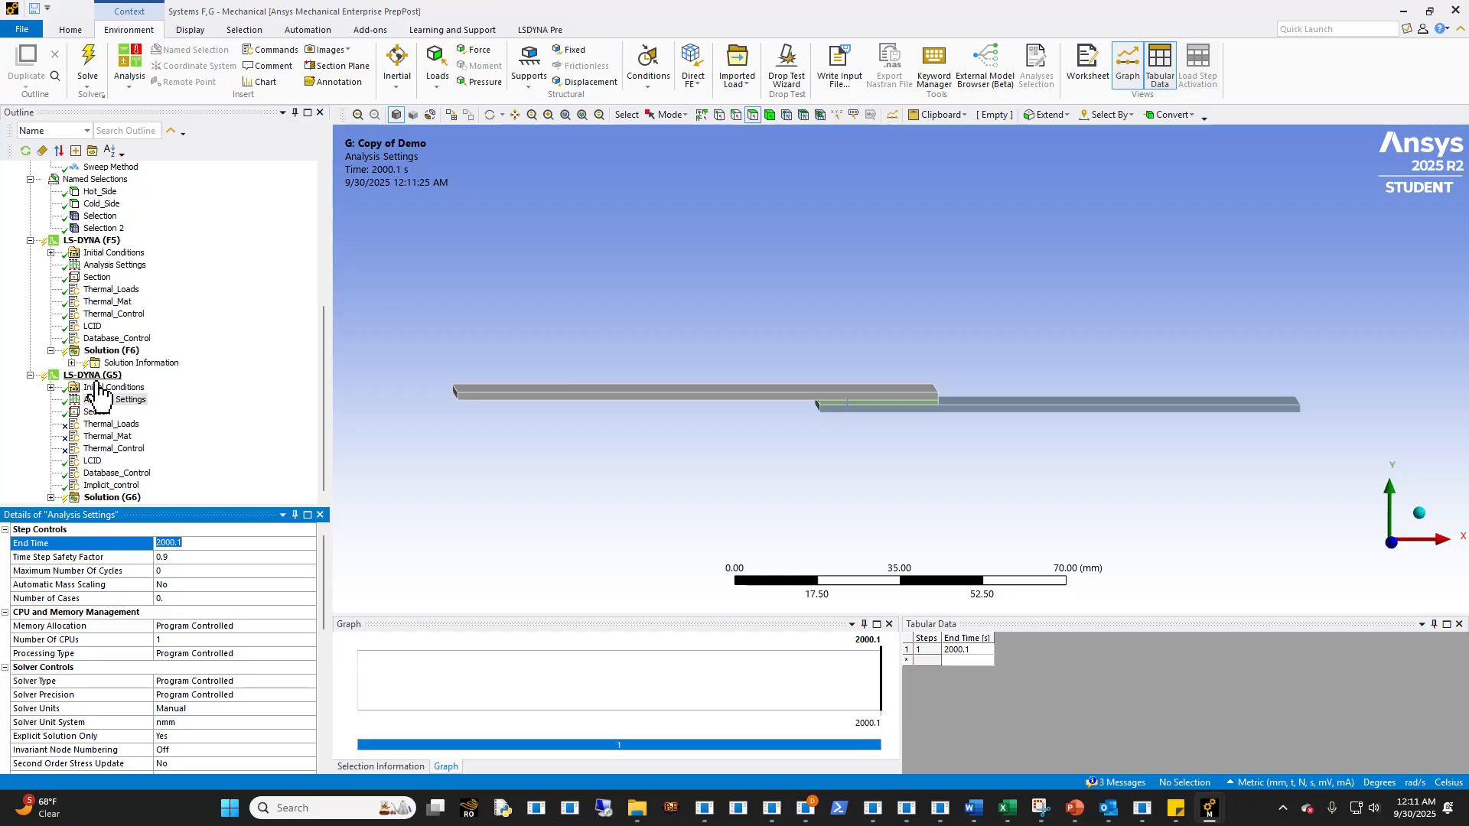
left_click(572, 50)
middle_click_drag(574, 388, 503, 417)
left_click(503, 417)
left_click(139, 560)
- Add a force on the free end face of the lower plate and define it by components
middle_click_drag(635, 359, 652, 352)
left_click(479, 50)
middle_click_drag(757, 355, 1027, 389)
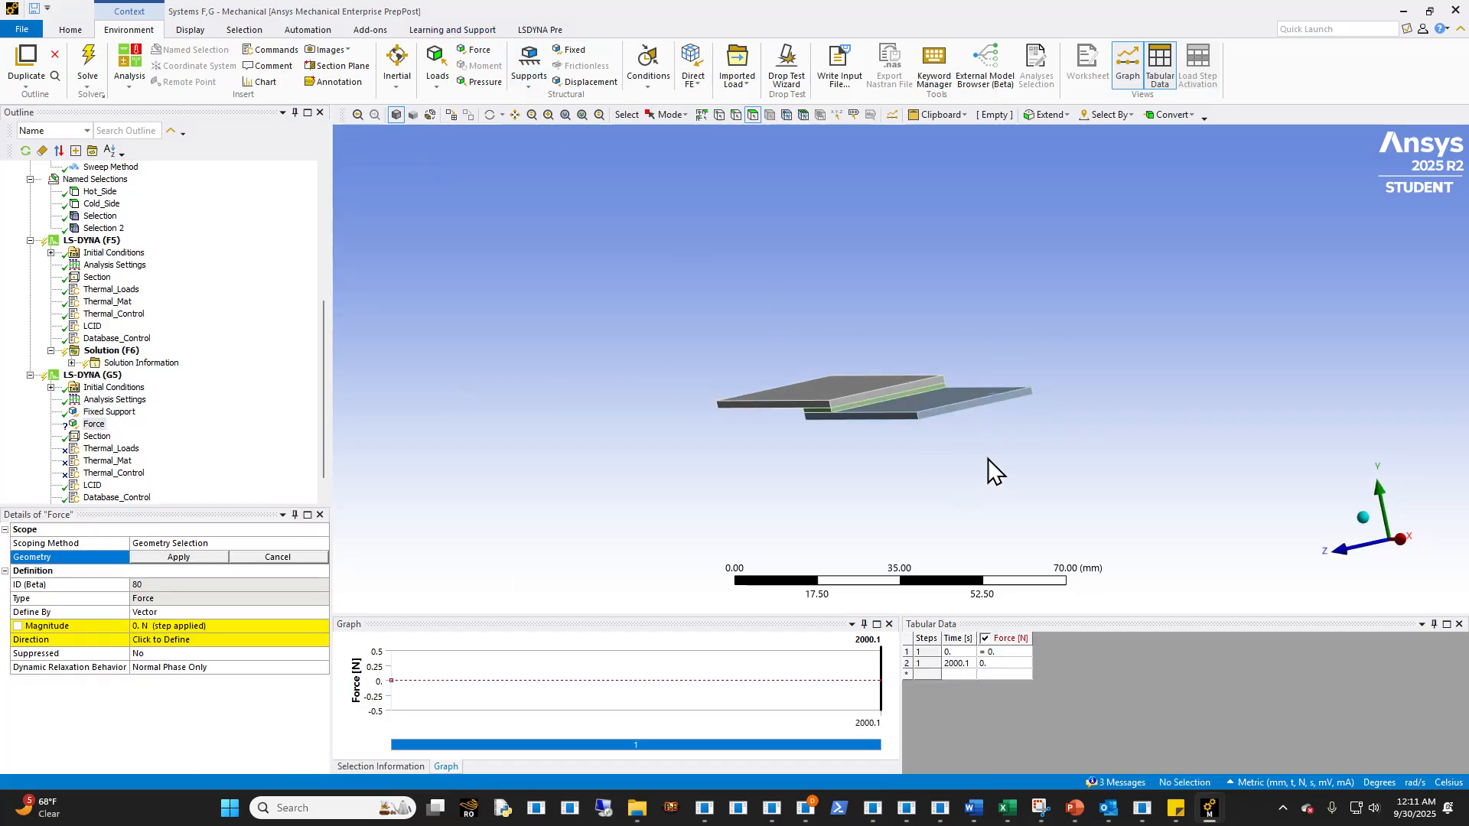
left_click(951, 416)
left_click(170, 559)
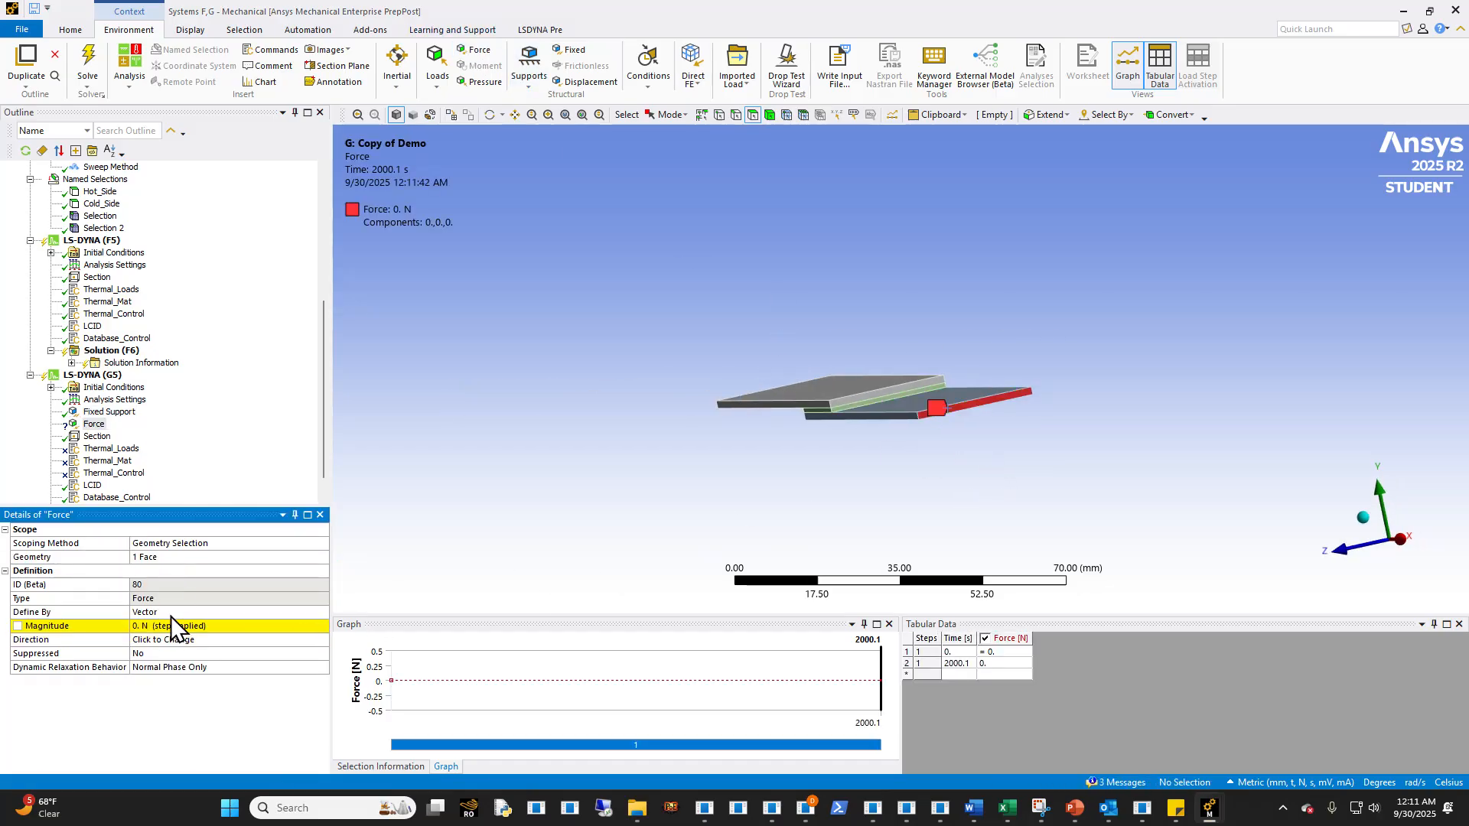
middle_click_drag(872, 476, 1108, 455)
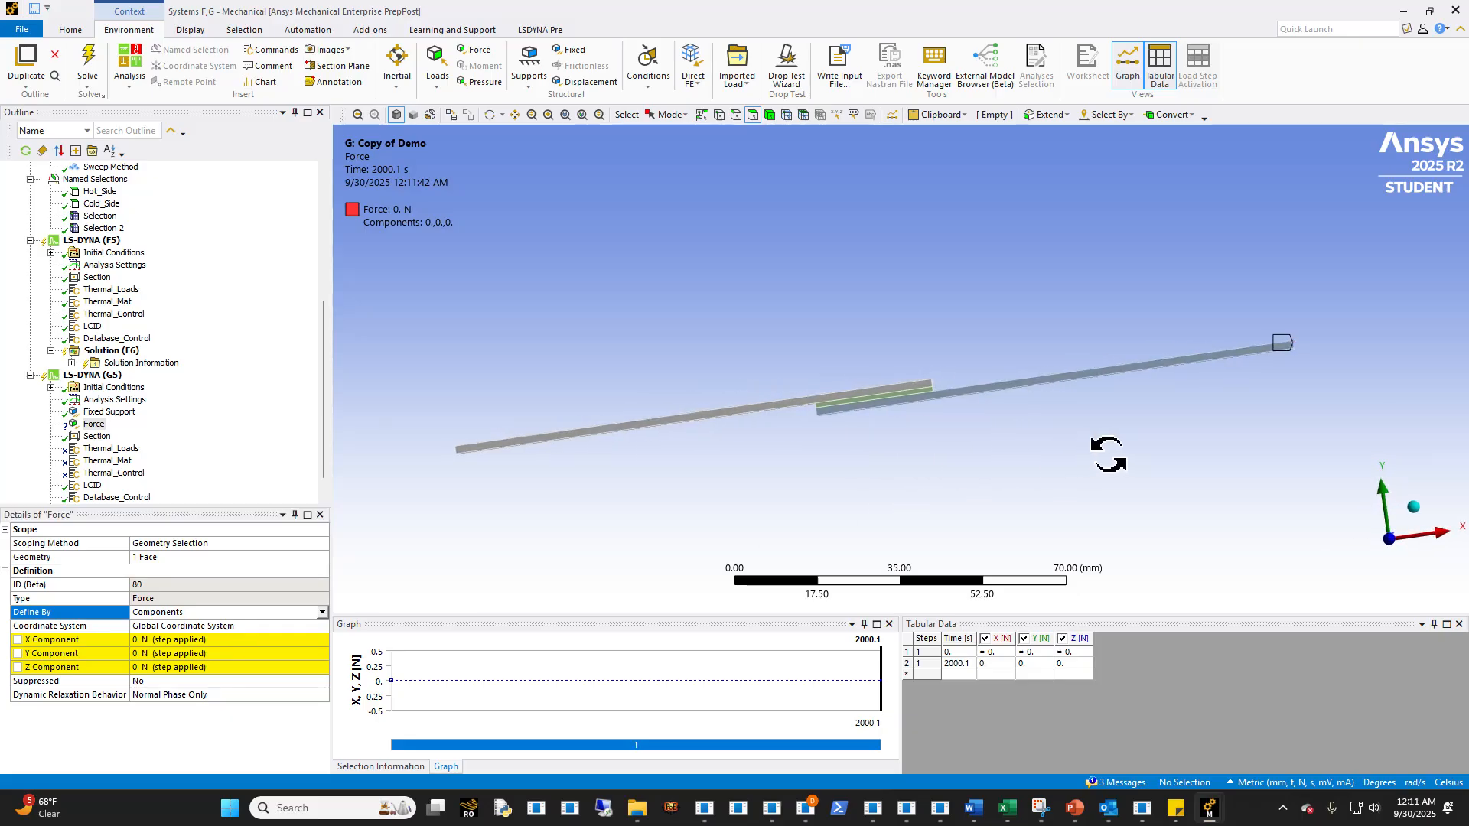
- Add a time point at 2000 s to the force's tabular data
left_click(160, 641)
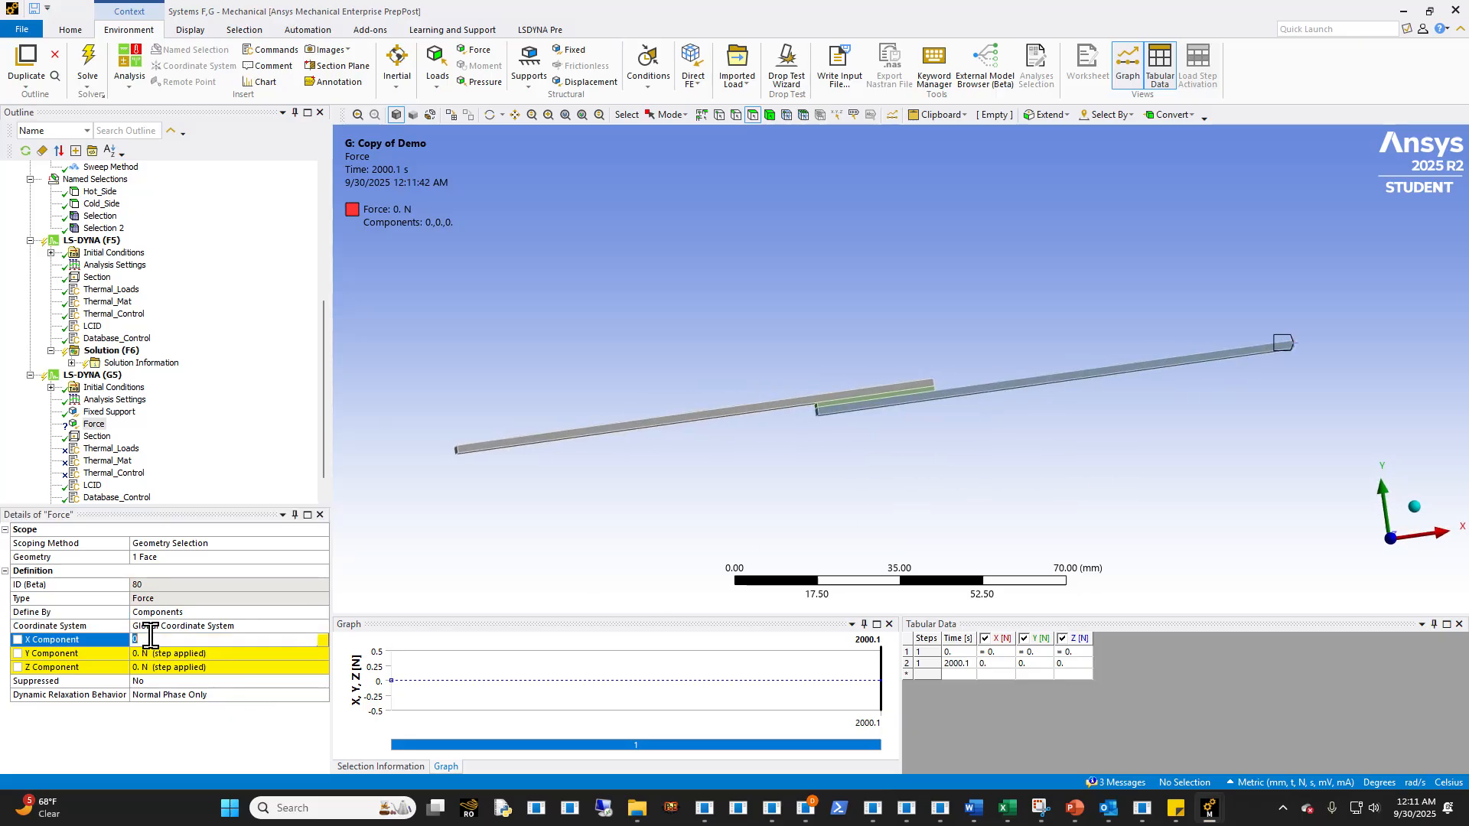
left_click(960, 665)
type("2000")
key("Tab")
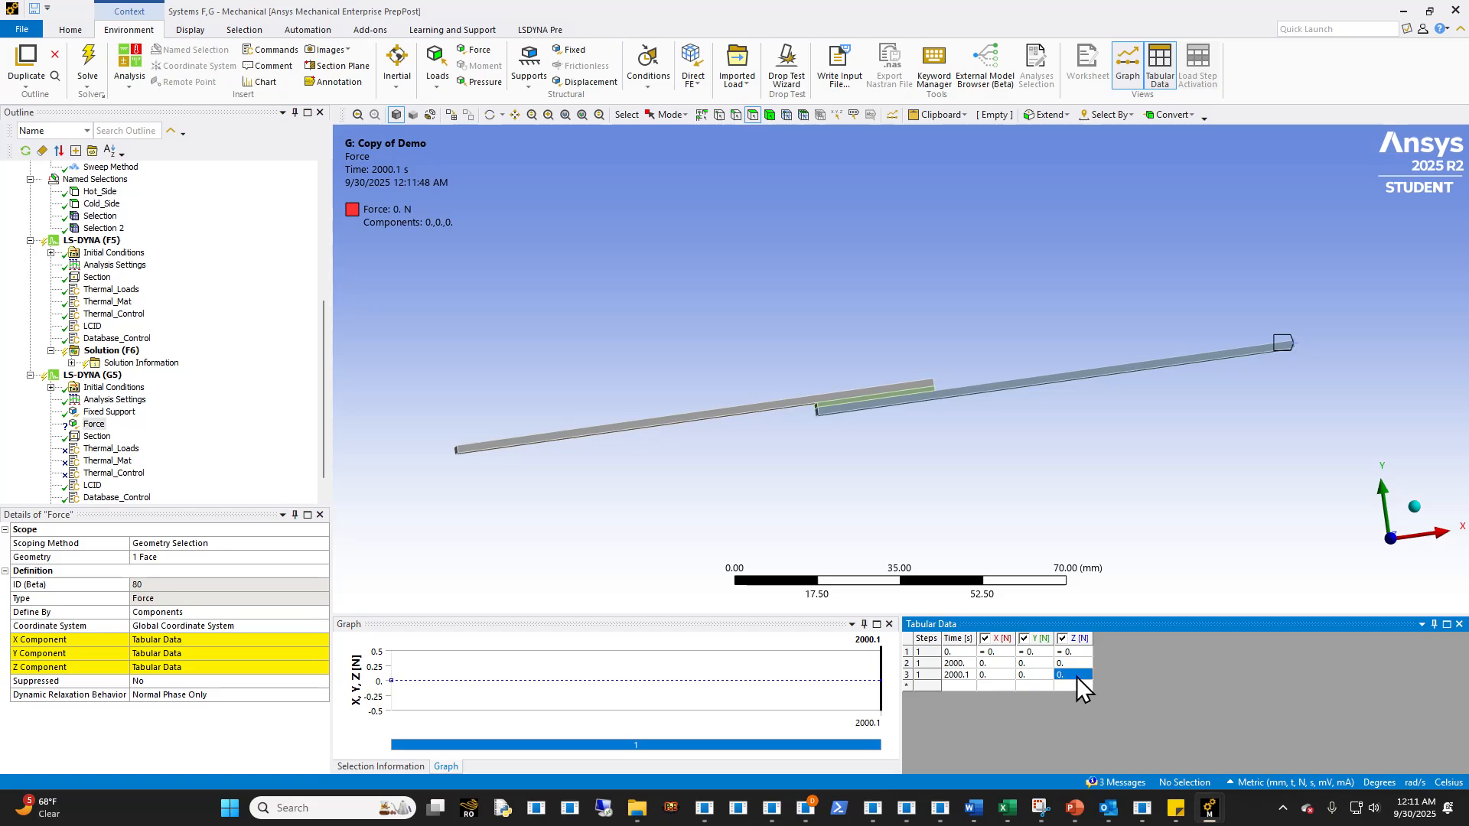
- Try a force of -500 N in Z at 2000.1 s, and replace it with 500 N in X
left_click(1076, 676)
type("-500")
key("Return")
middle_click_drag(982, 448, 945, 413)
left_click(1071, 673)
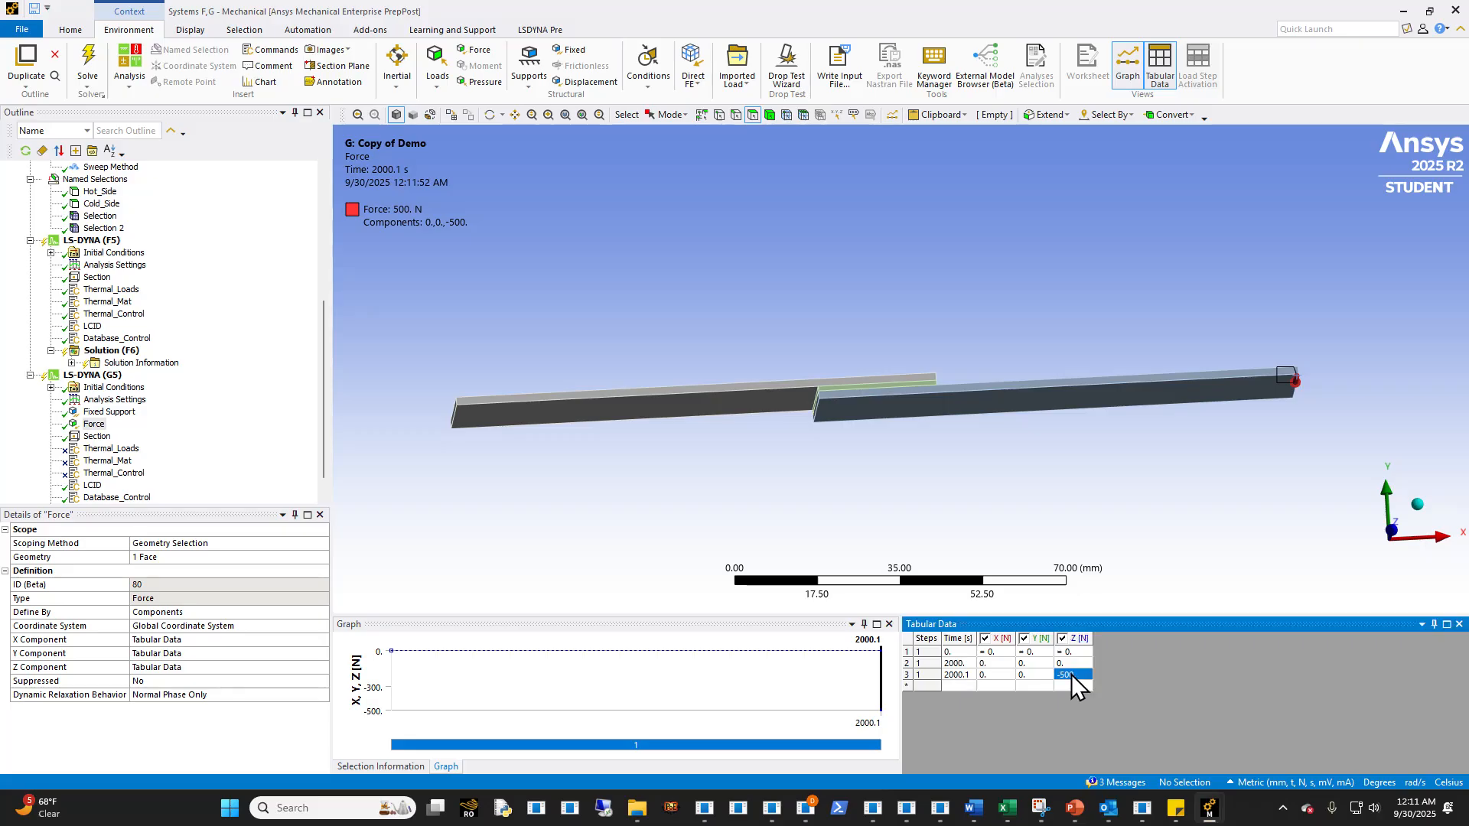
type("0")
key("Return")
type("500")
key("Return")
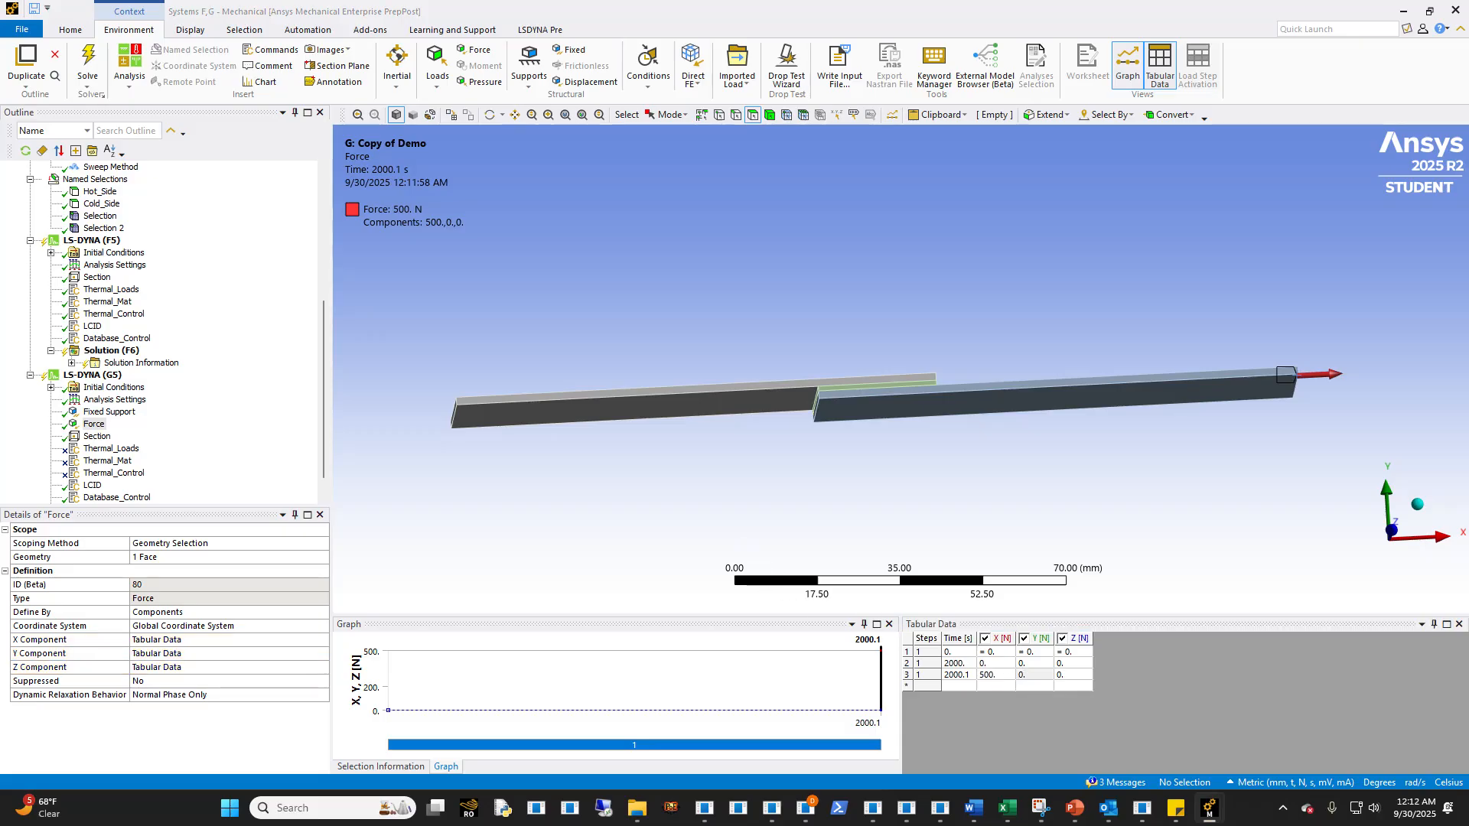
- Set the force's X component at 2000.1 s to 2500 N
middle_click_drag(1071, 498, 1052, 496)
left_click(995, 674)
type("2500")
middle_click_drag(624, 417, 597, 418)
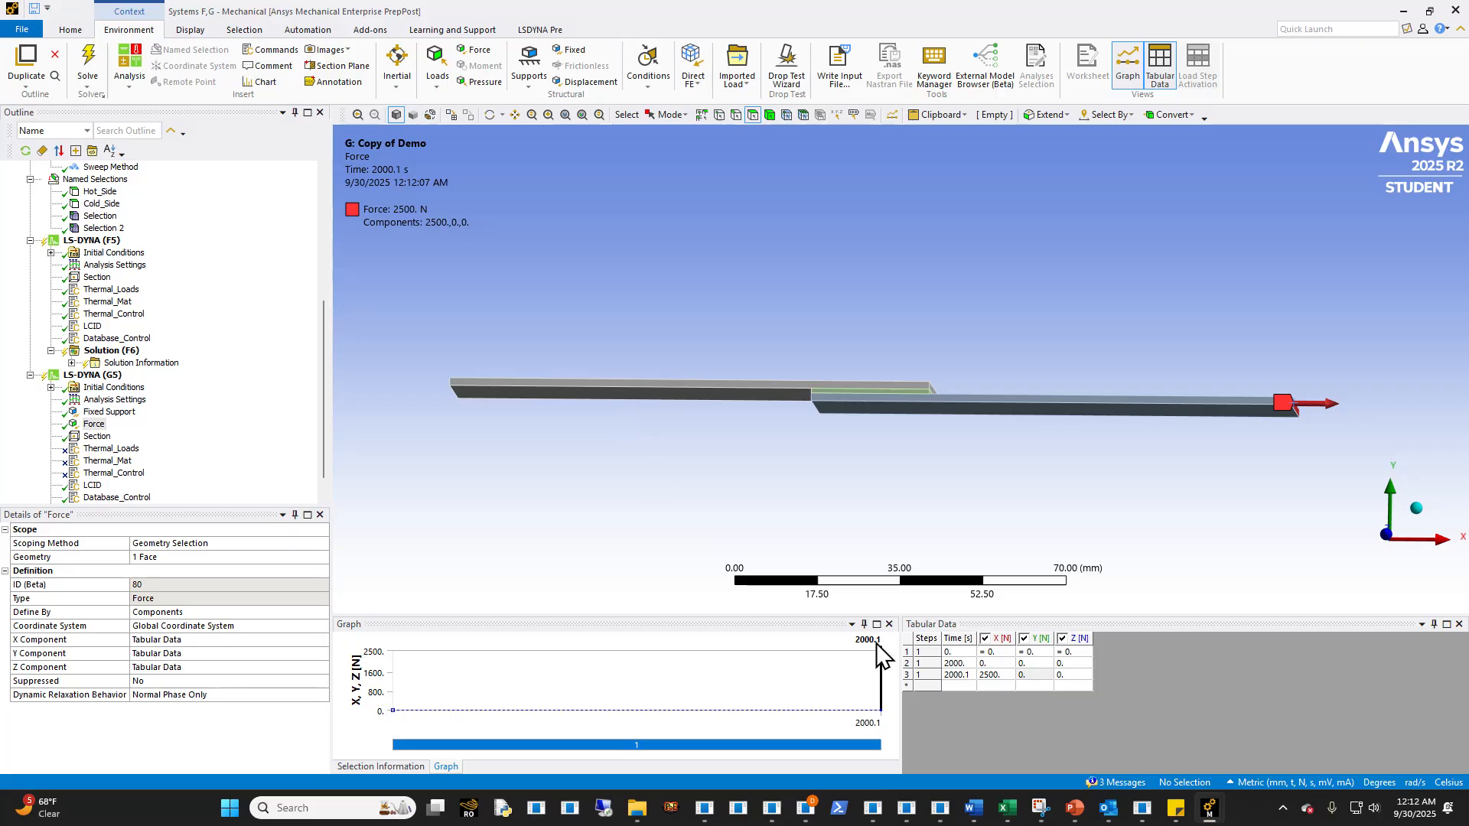
- Check the force's tabular time and component values at the 2000 s point
left_click(959, 663)
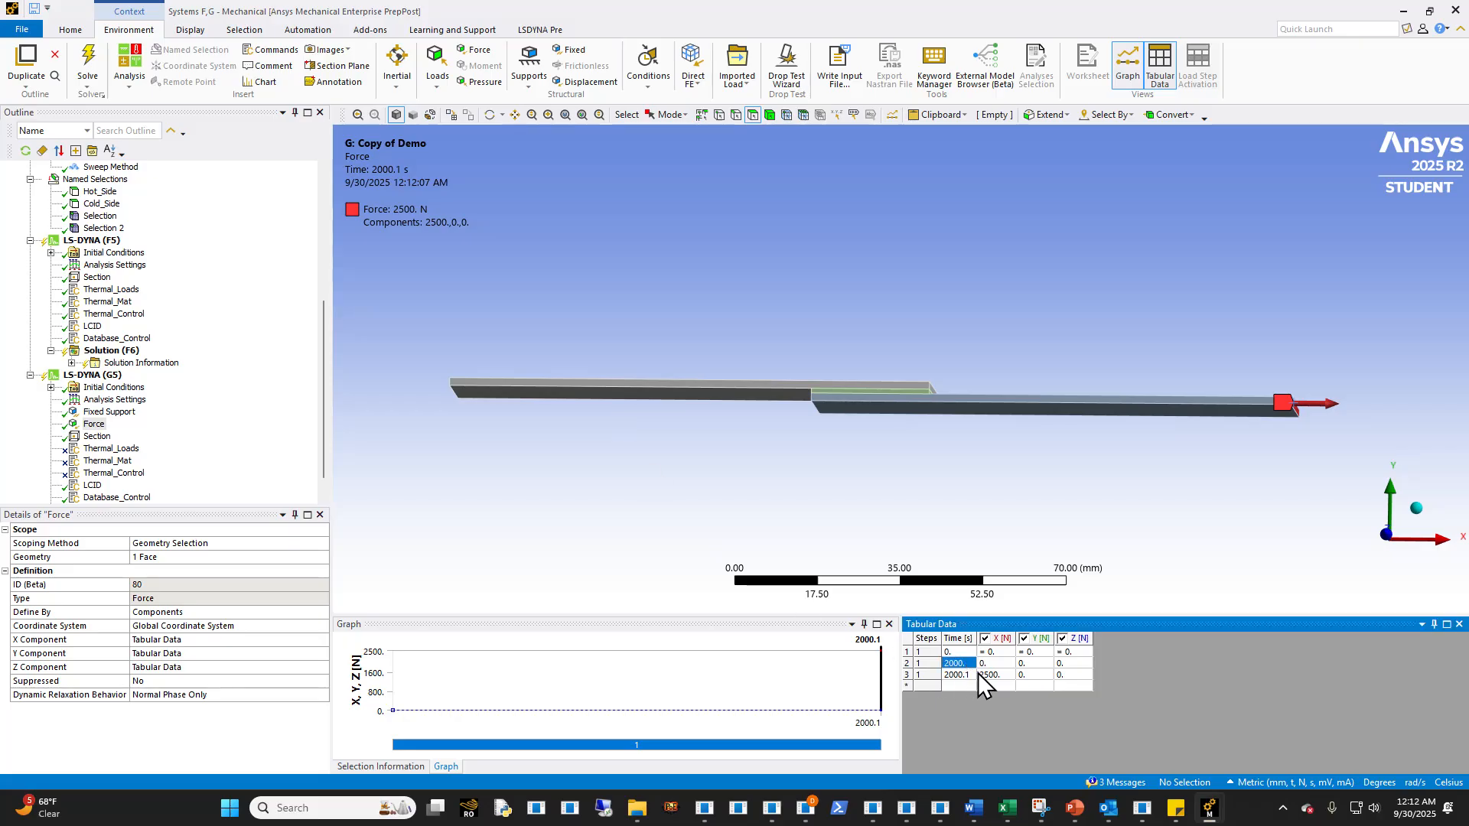
key("Right")
left_click(1006, 665)
middle_click_drag(1041, 486, 1006, 479)
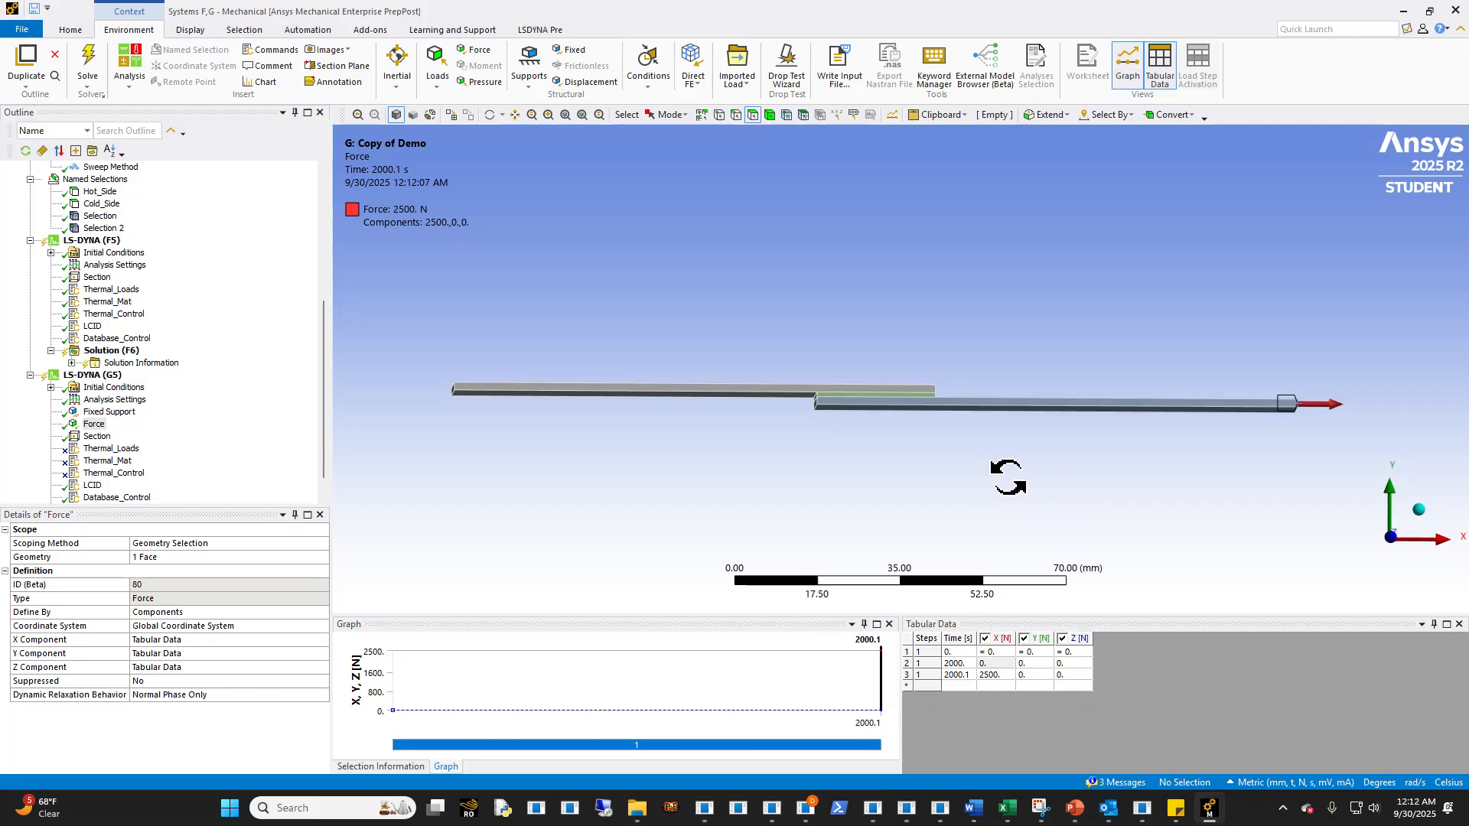
left_click(998, 664)
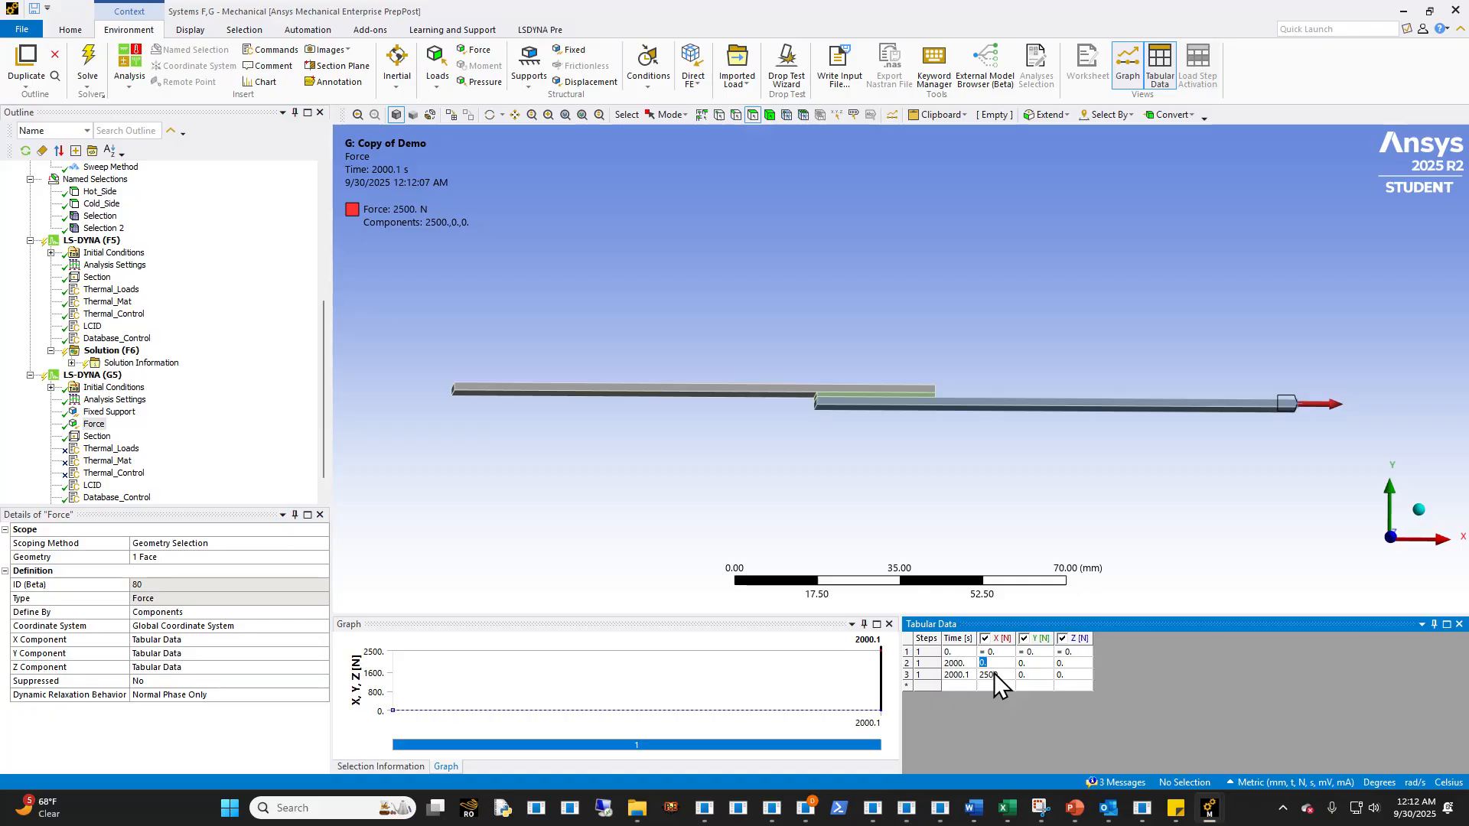
middle_click_drag(954, 469, 980, 488)
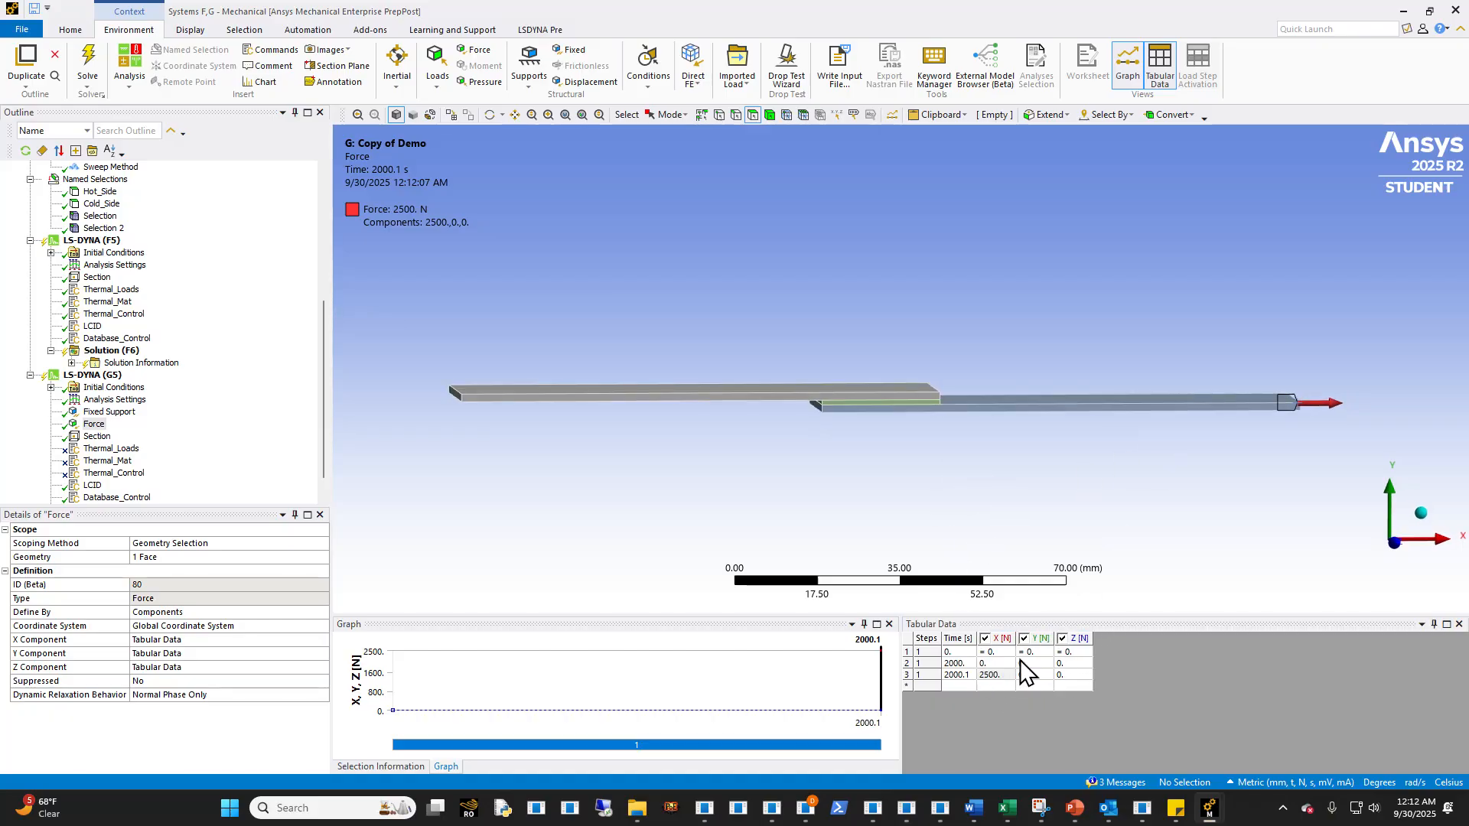
- Check the G5 analysis settings and examine the *CONTROL_TIMESTEP card in the Database_Control snippet
left_click(126, 400)
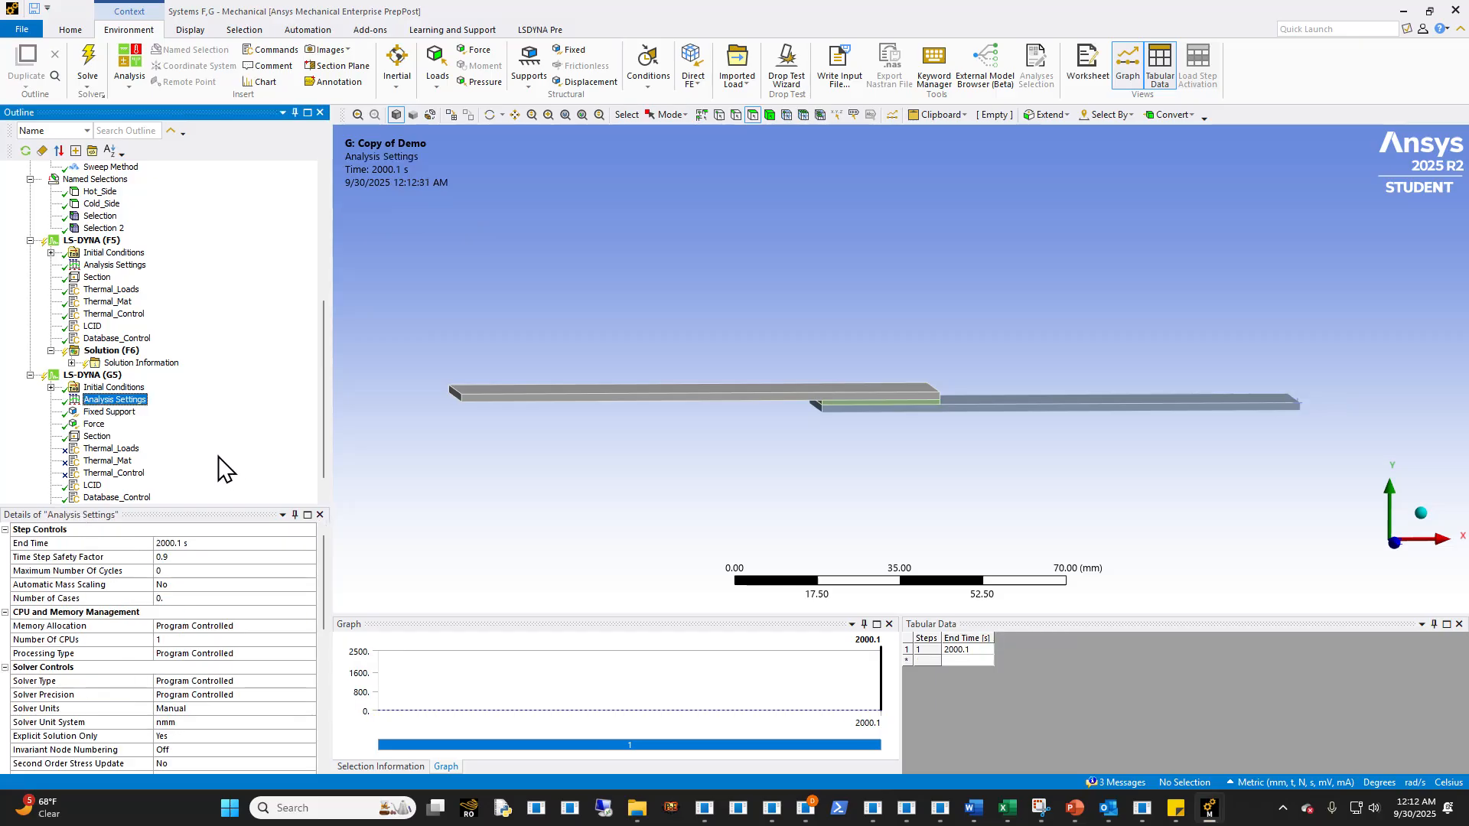
scroll(200, 501, "down", 1)
left_click(108, 476)
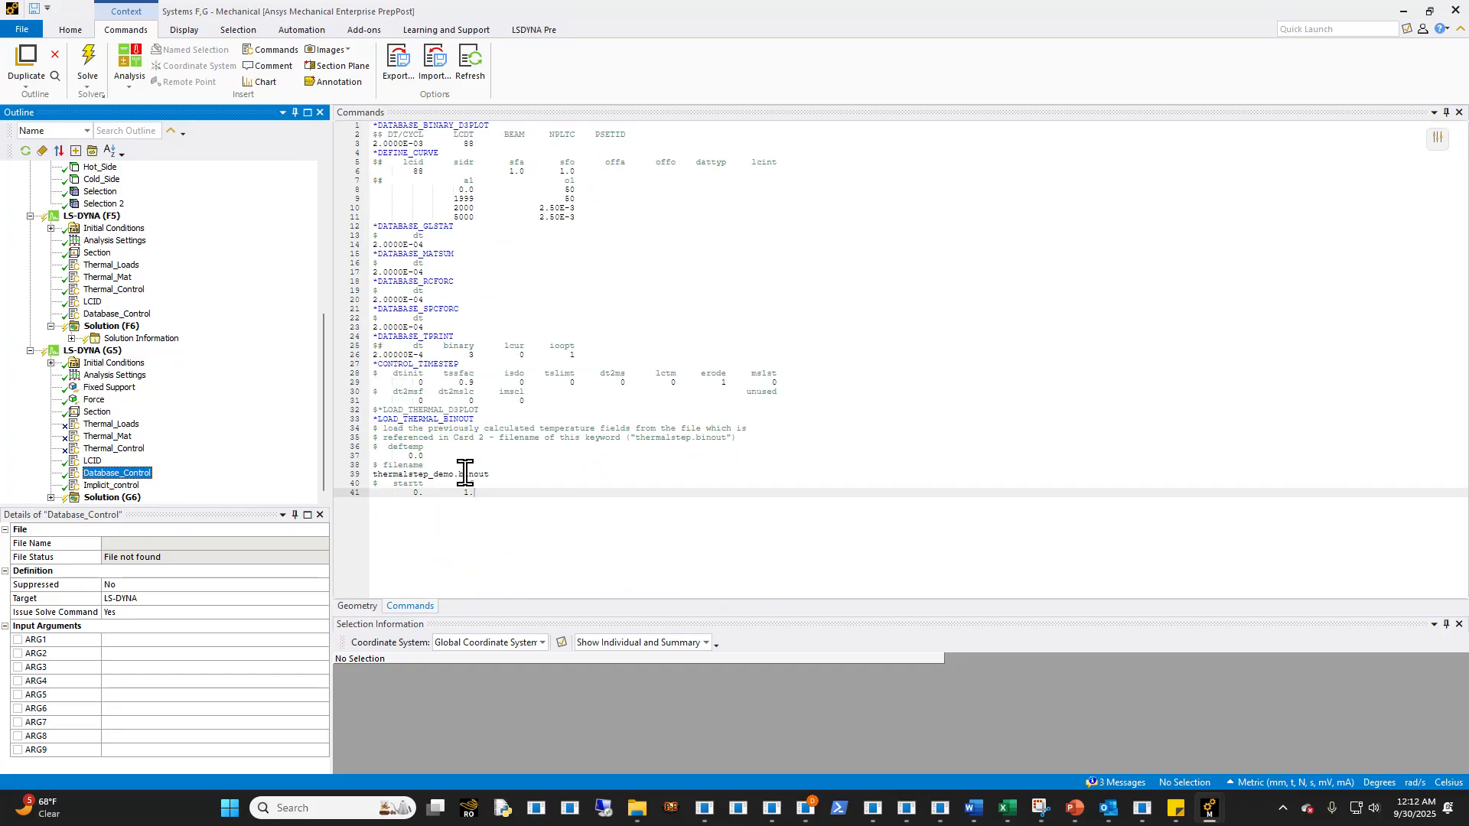
left_click_drag(546, 400, 370, 360)
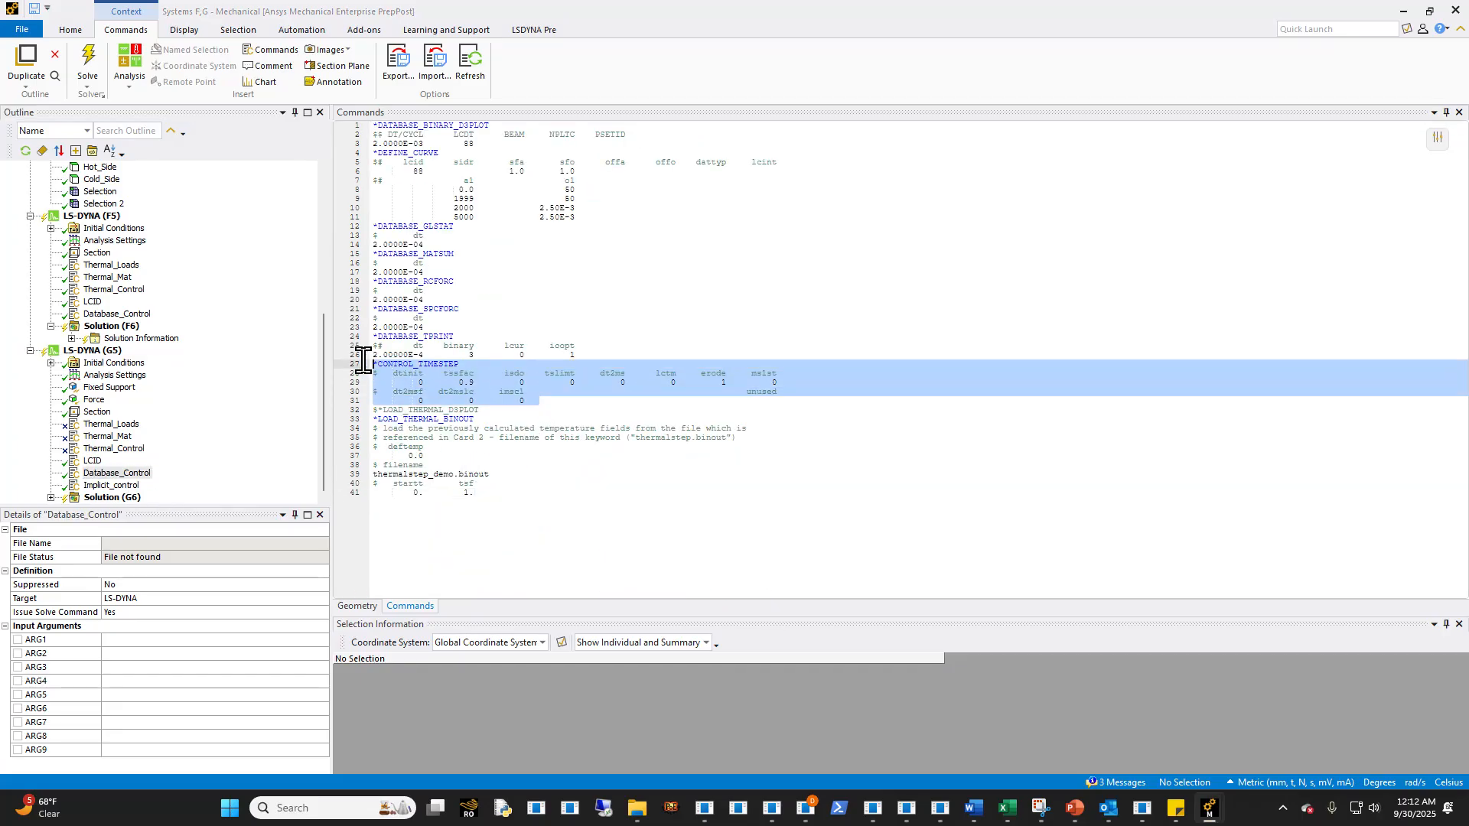
left_click(469, 384)
left_click_drag(546, 401, 469, 393)
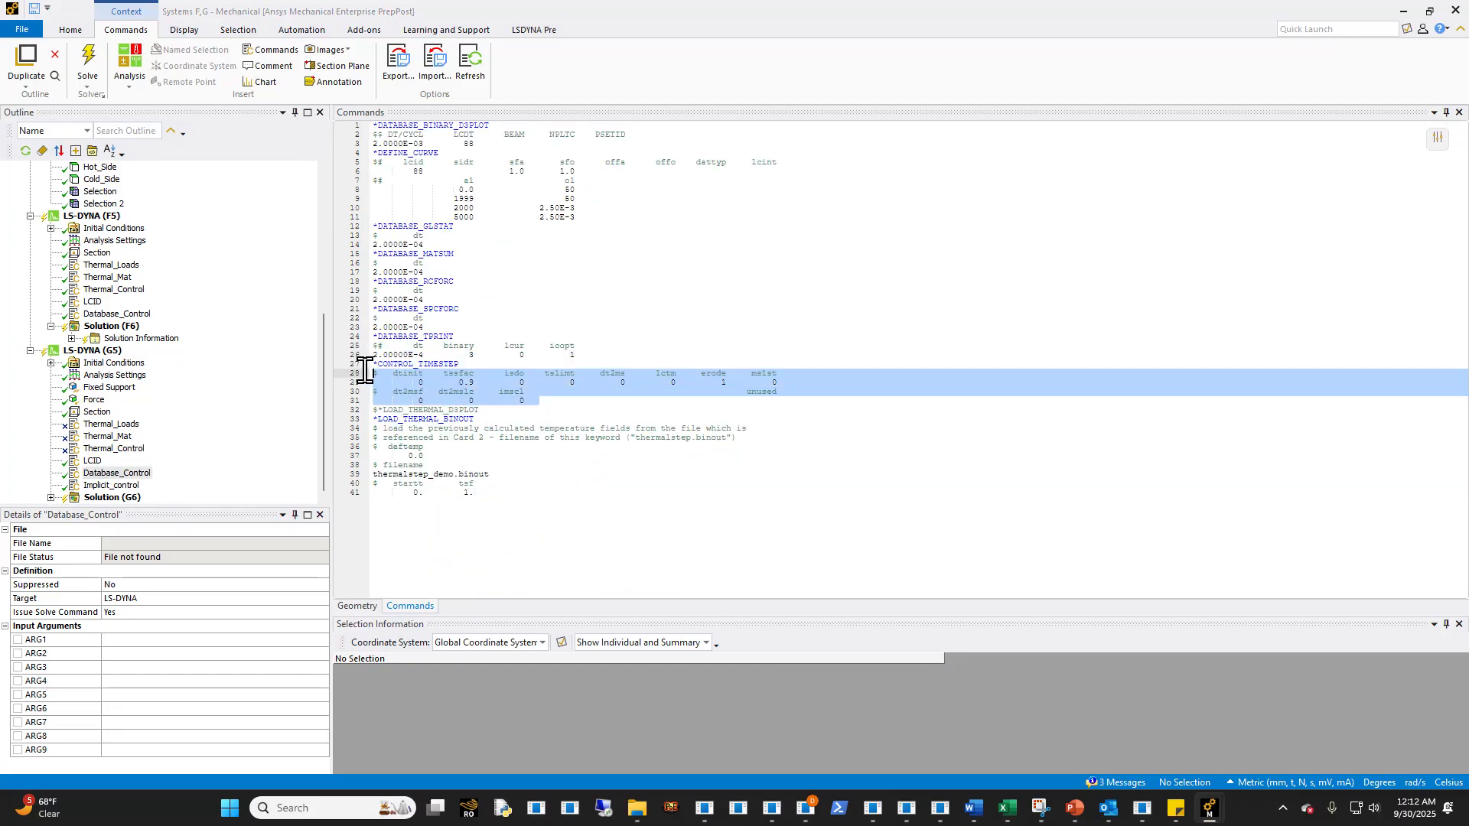
left_click(626, 382)
left_click(523, 402)
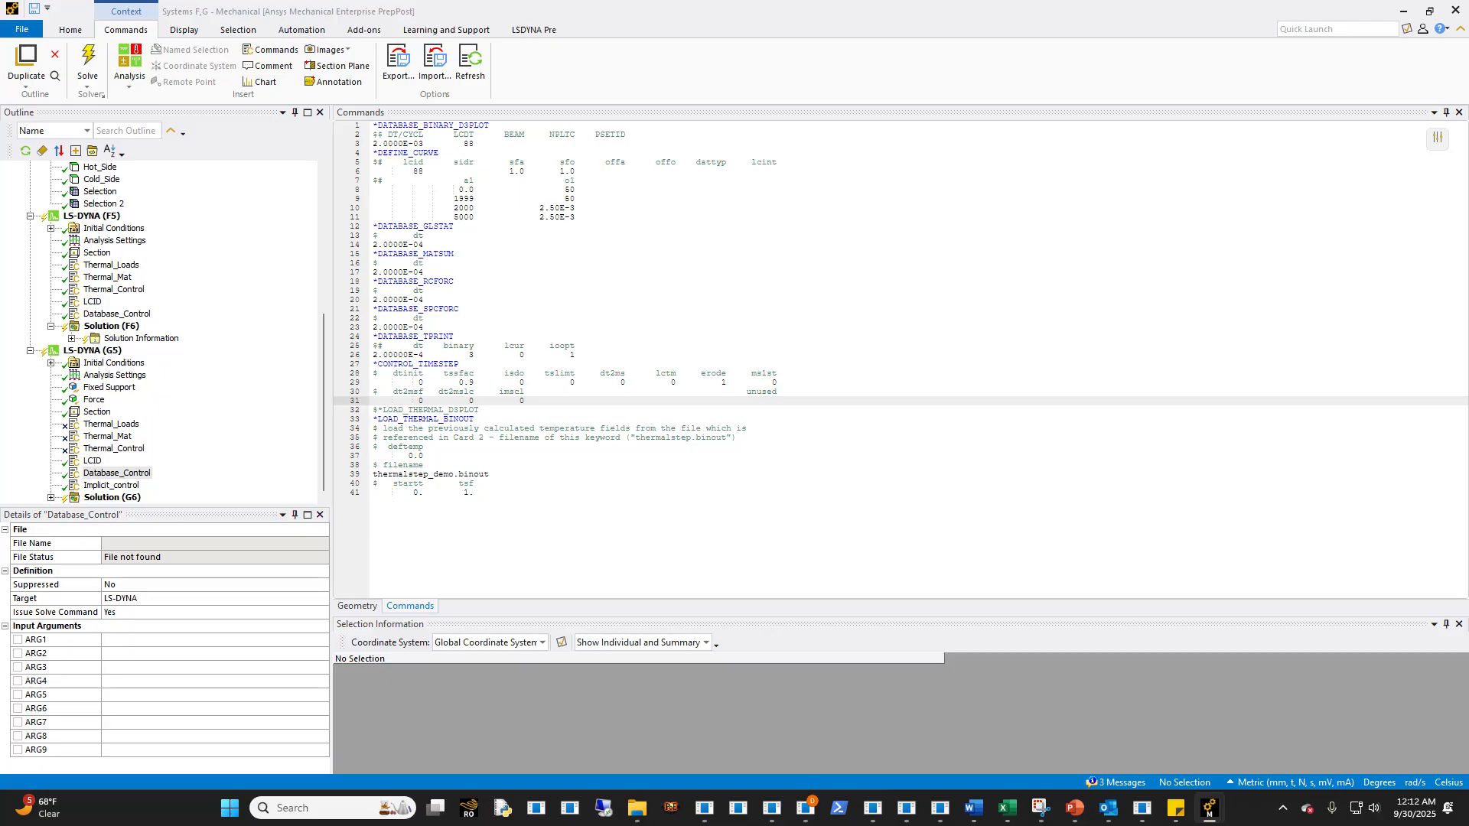
- Review the Implicit_control parameters and the time step size curves in the LCID snippet of LS-DYNA (G5)
left_click(117, 473)
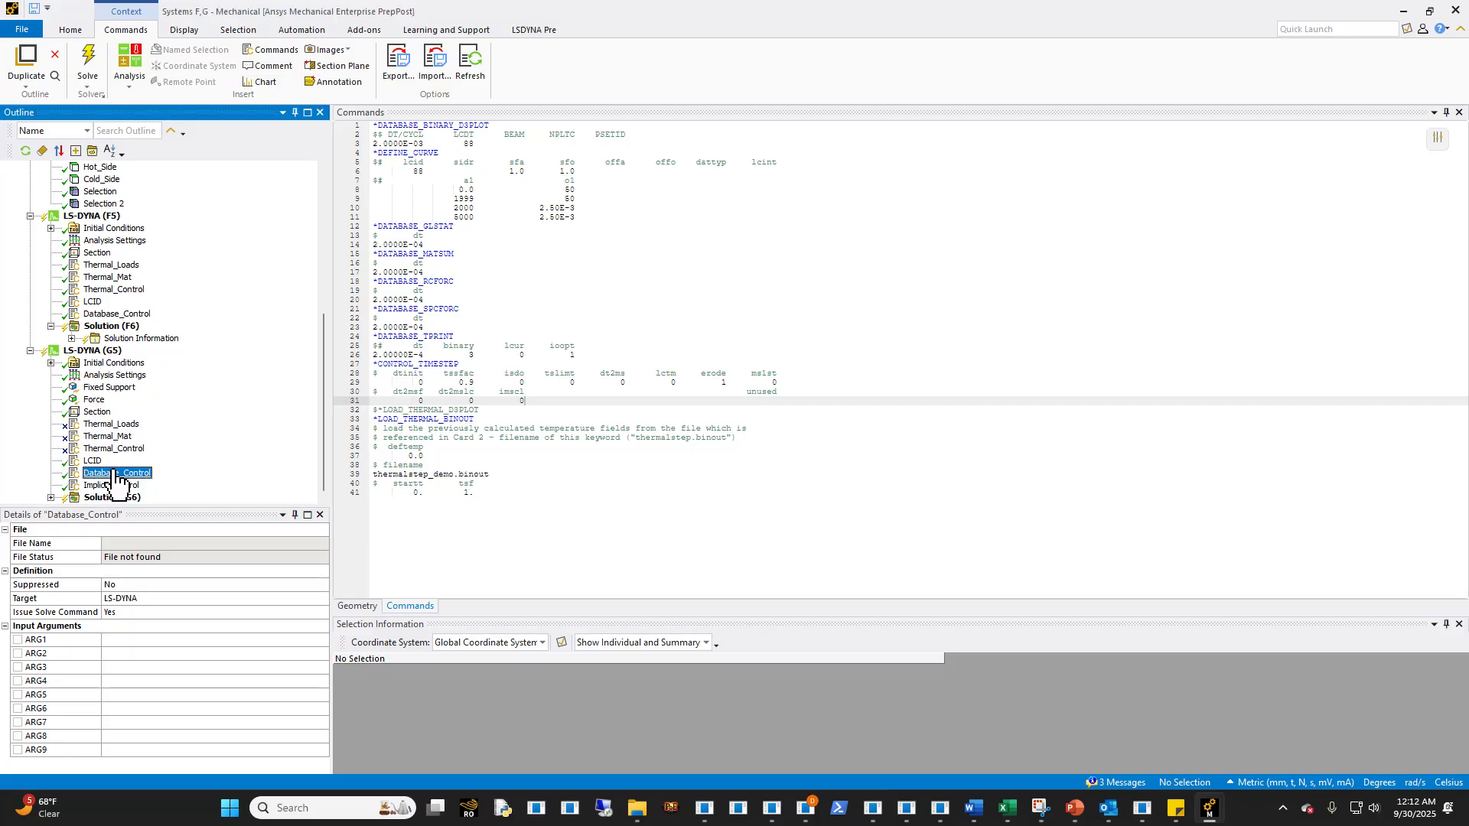
left_click(110, 485)
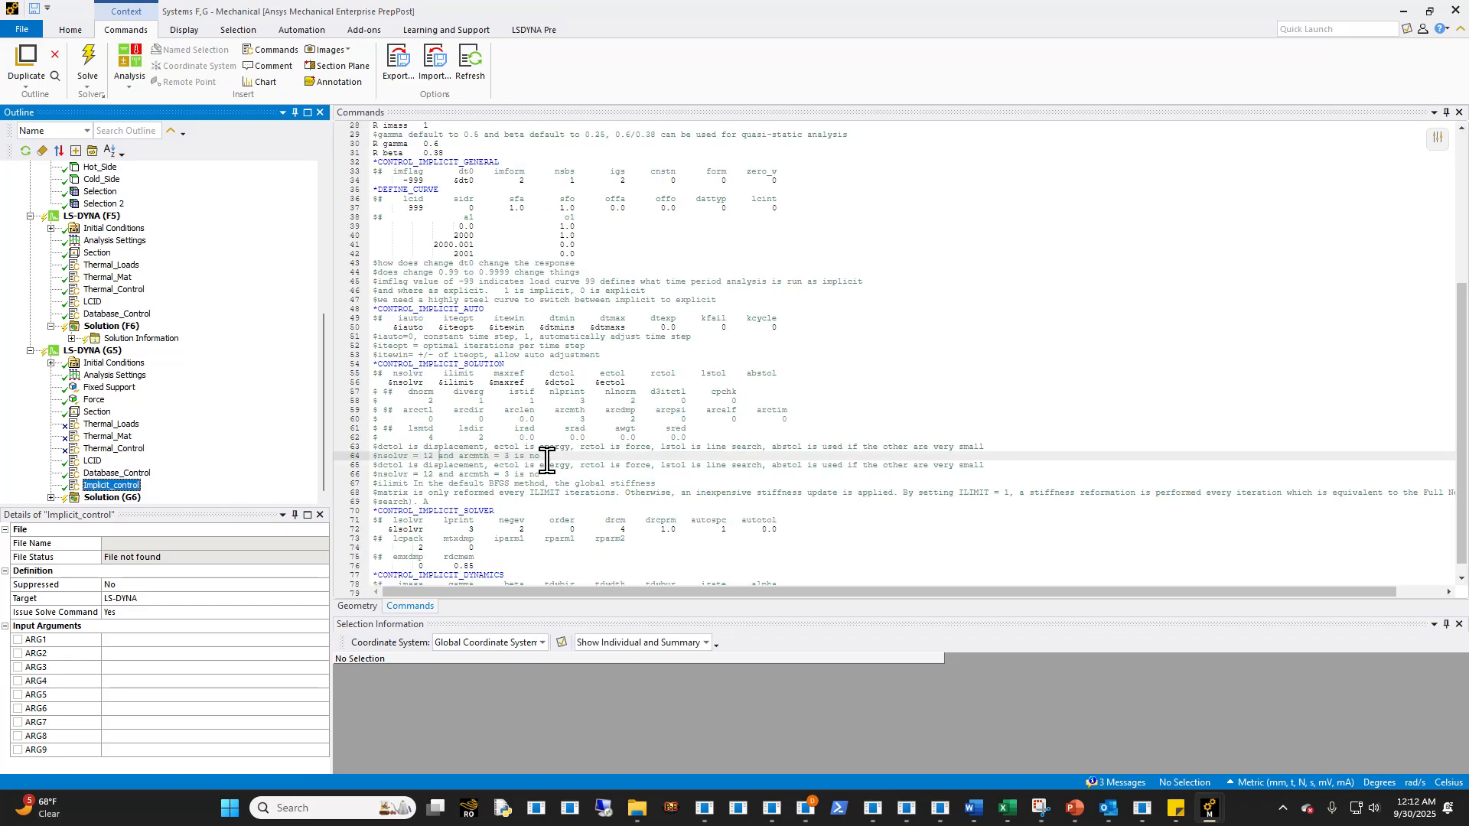
left_click(545, 438)
scroll(428, 337, "up", 9)
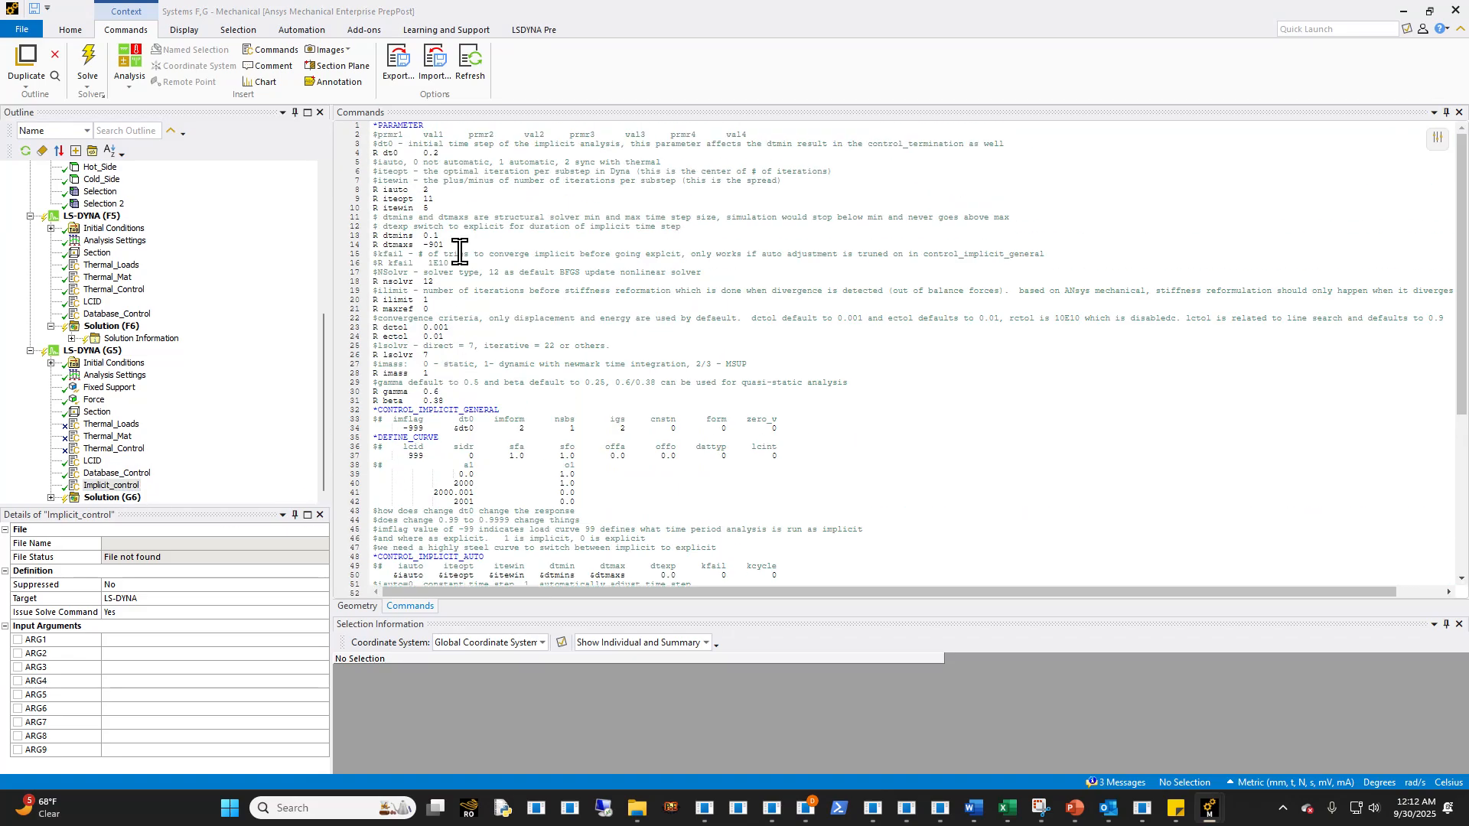
left_click(111, 473)
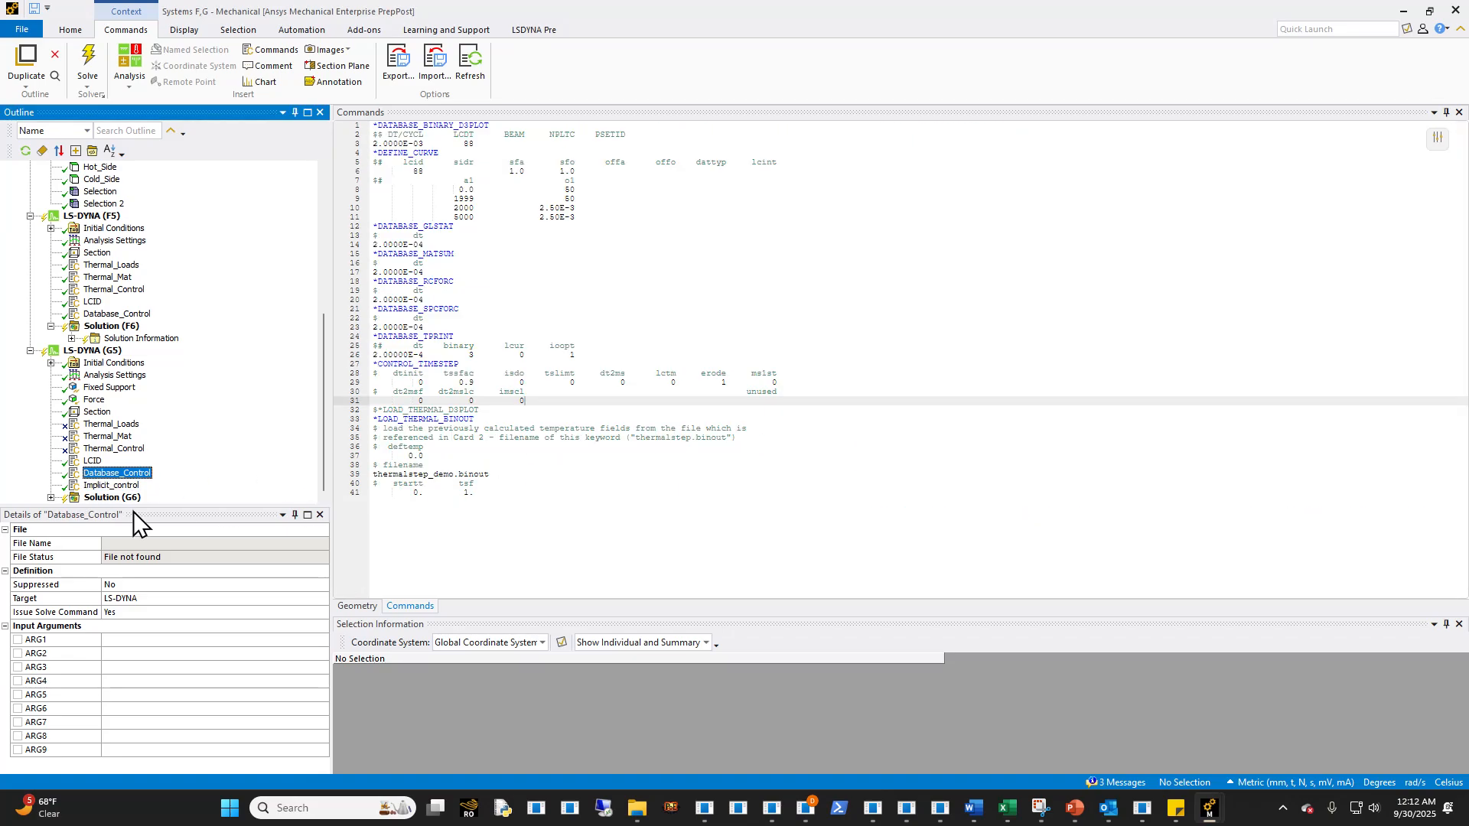
left_click(93, 461)
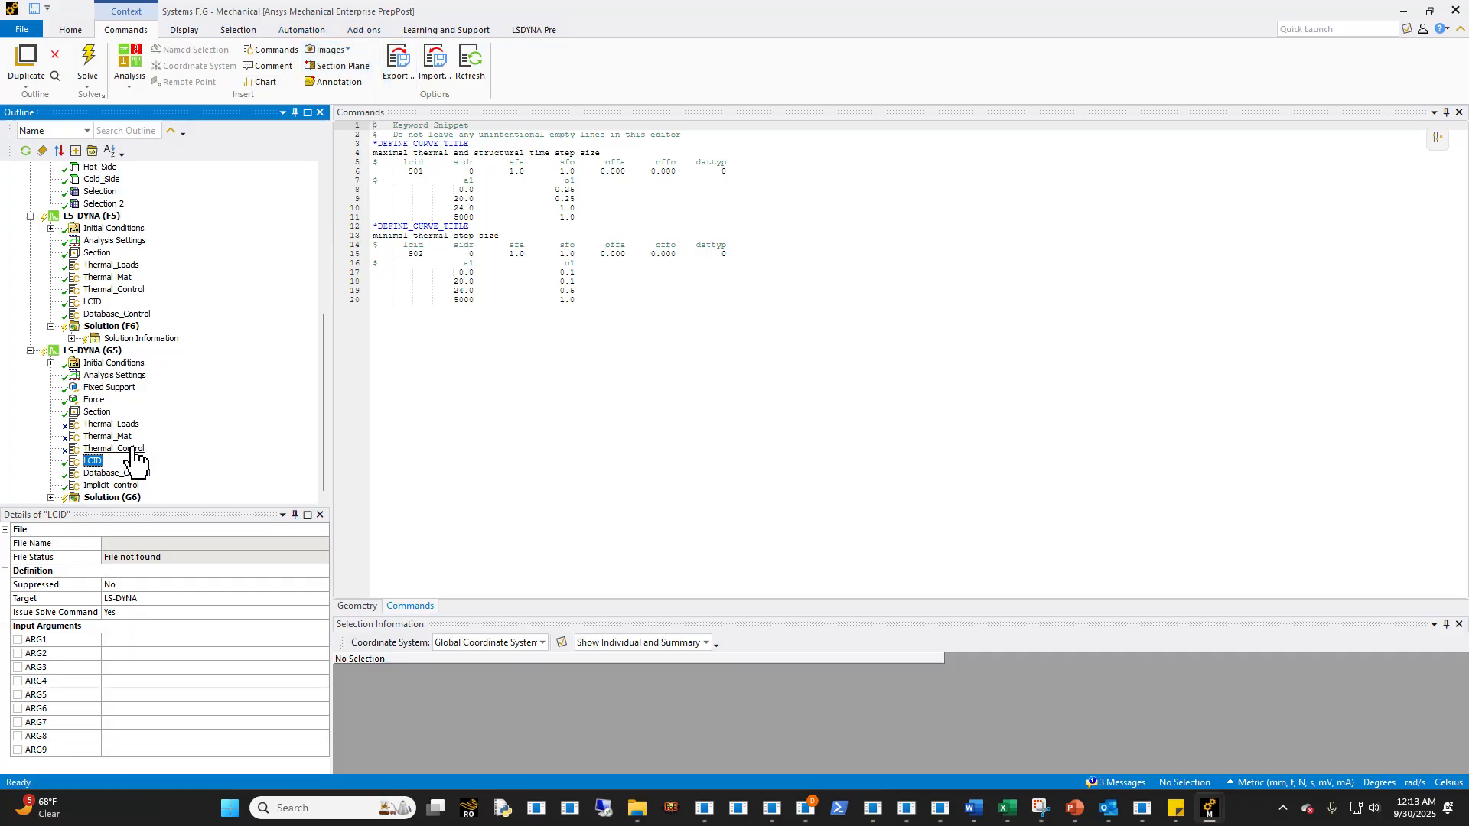
- Review the command snippets, fixed support, analysis settings, force and section under LS-DYNA (G5)
left_click(114, 487)
left_click(92, 473)
left_click(105, 436)
left_click(106, 387)
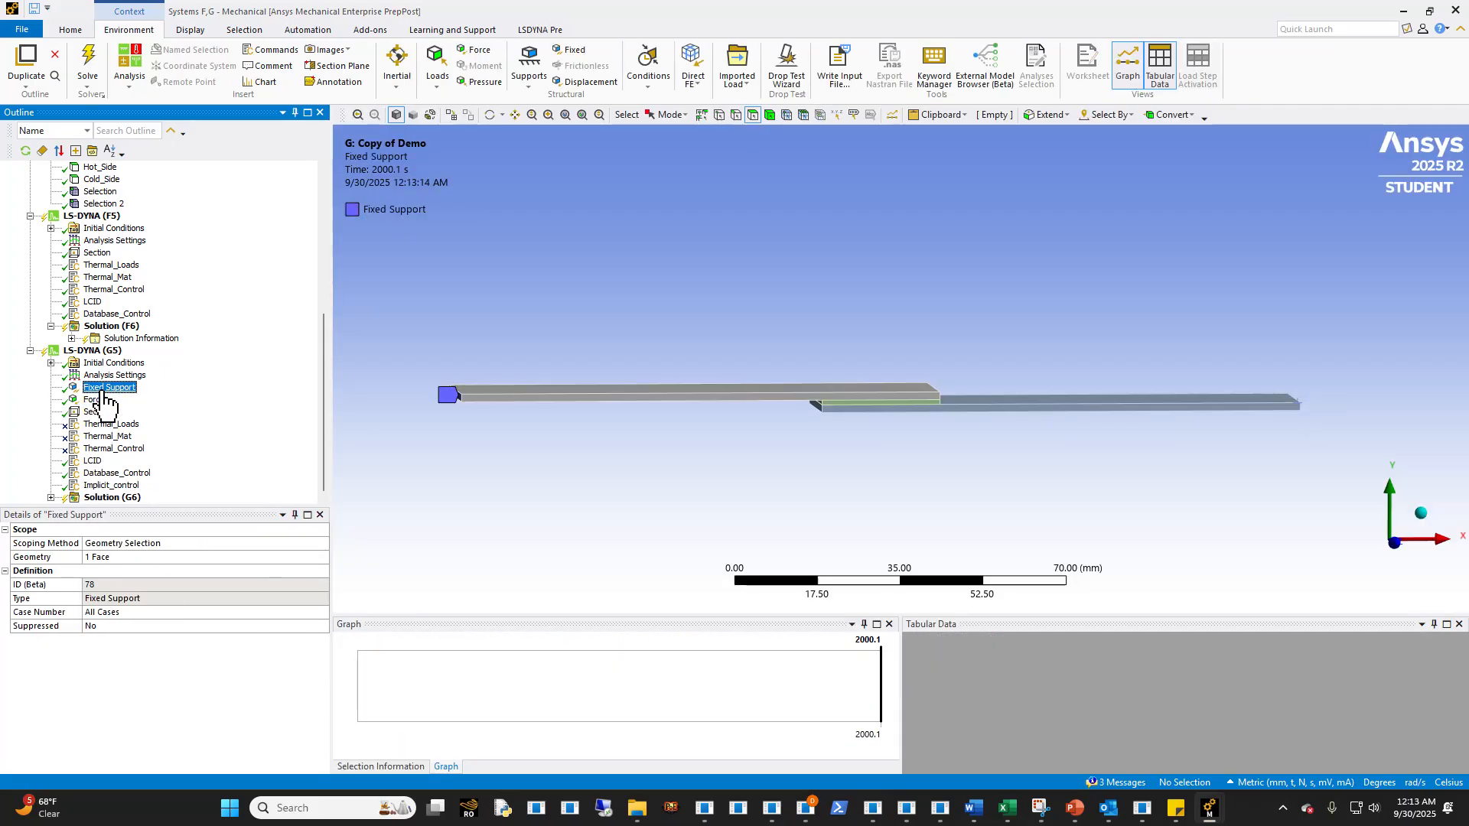
left_click(105, 377)
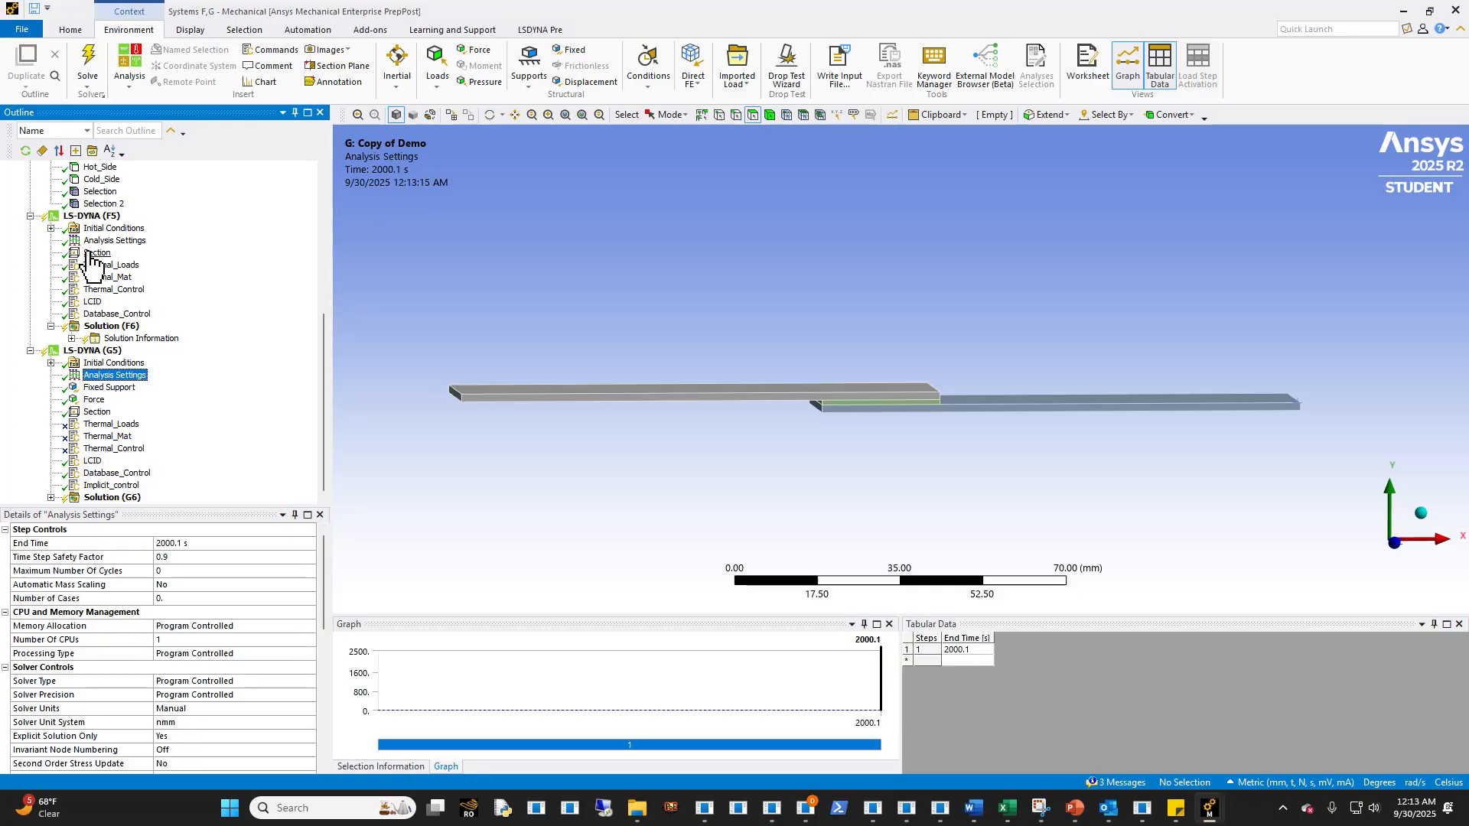
left_click(94, 400)
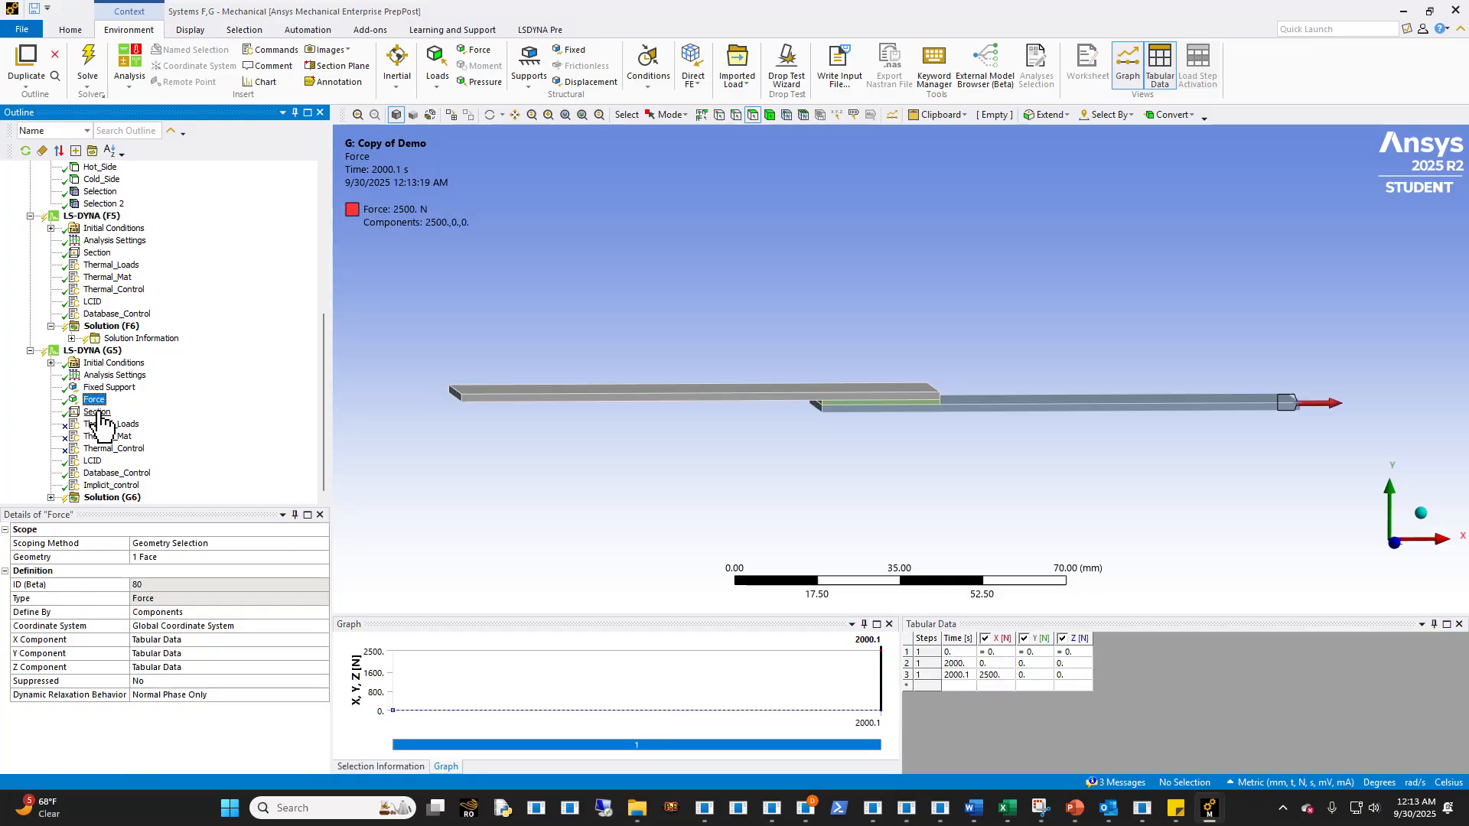
left_click(96, 412)
- Examine the step, solver and output controls in the G5 analysis settings
left_click(115, 375)
scroll(200, 692, "down", 5)
scroll(197, 679, "up", 4)
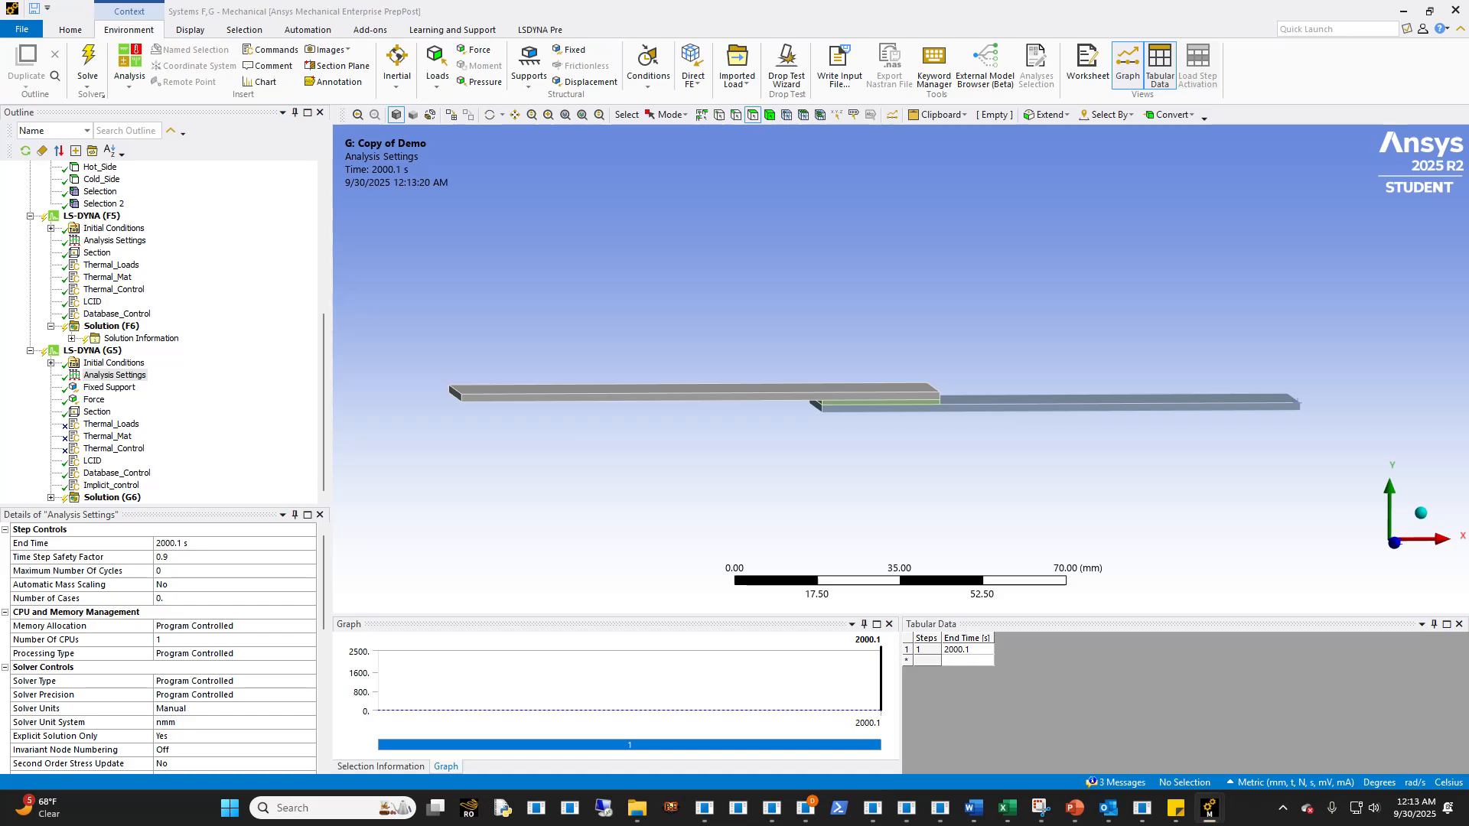
scroll(138, 715, "down", 12)
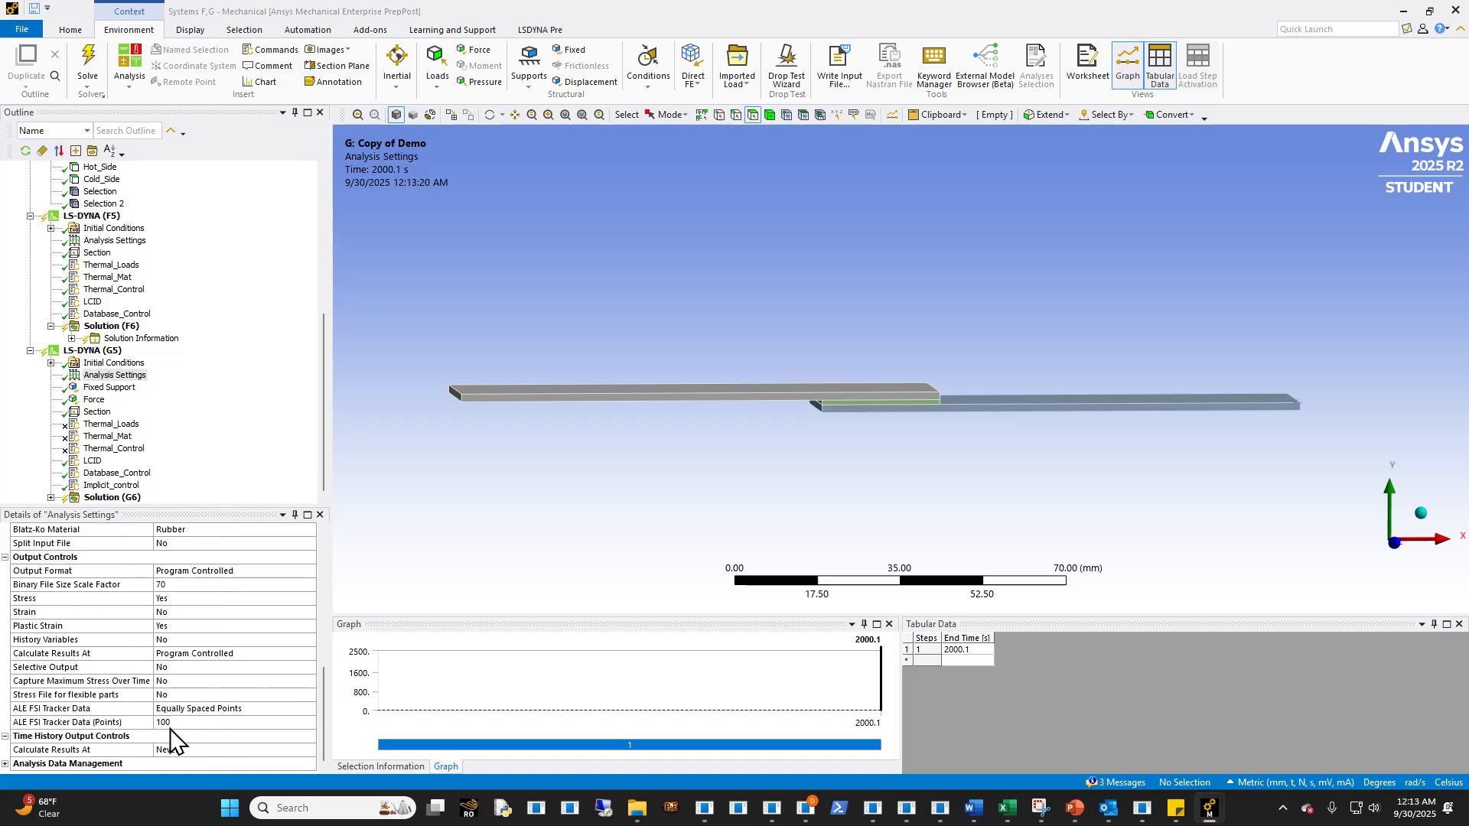
scroll(180, 719, "up", 1)
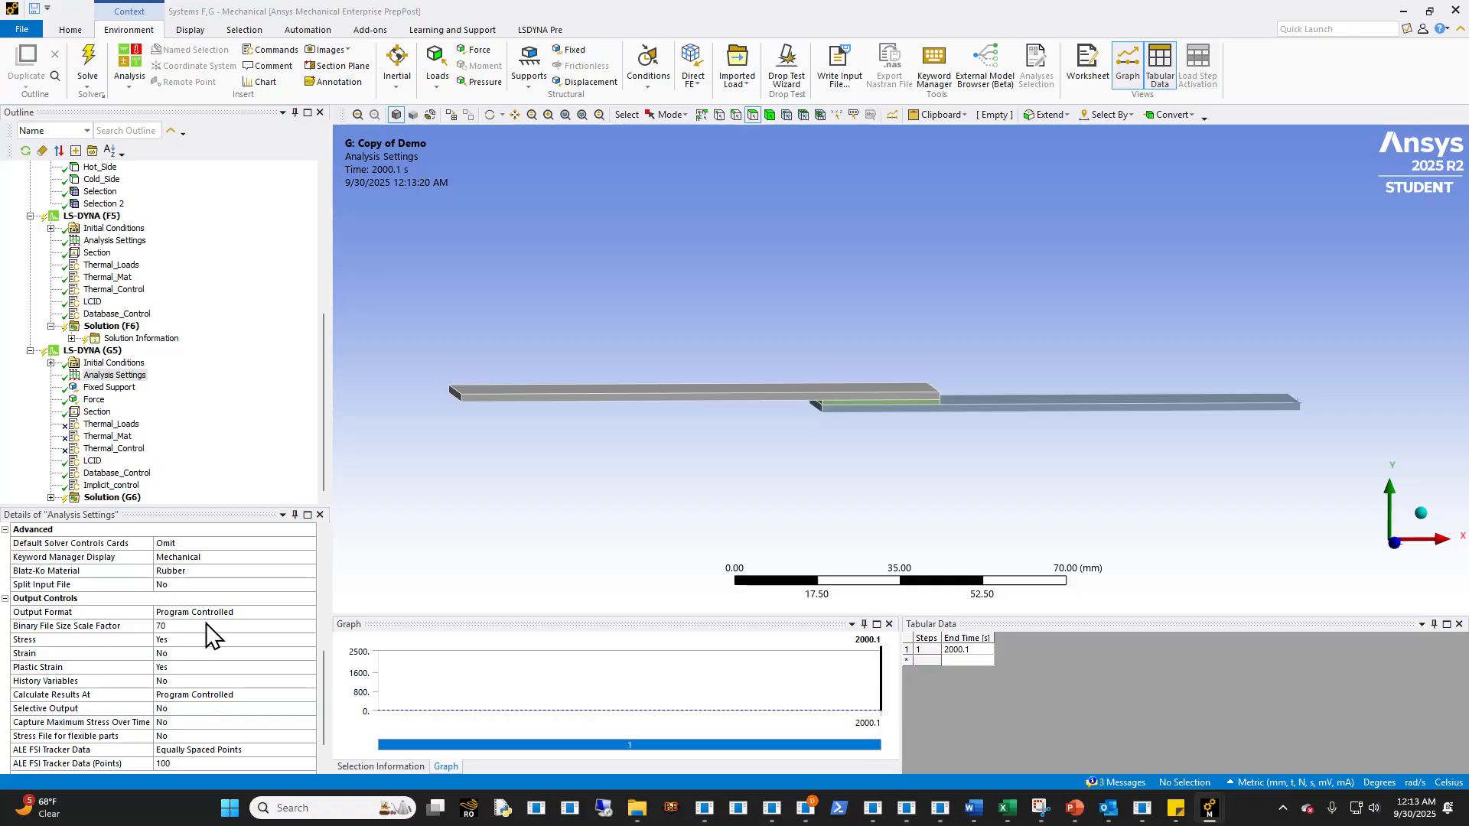
scroll(169, 735, "down", 1)
scroll(100, 738, "up", 2)
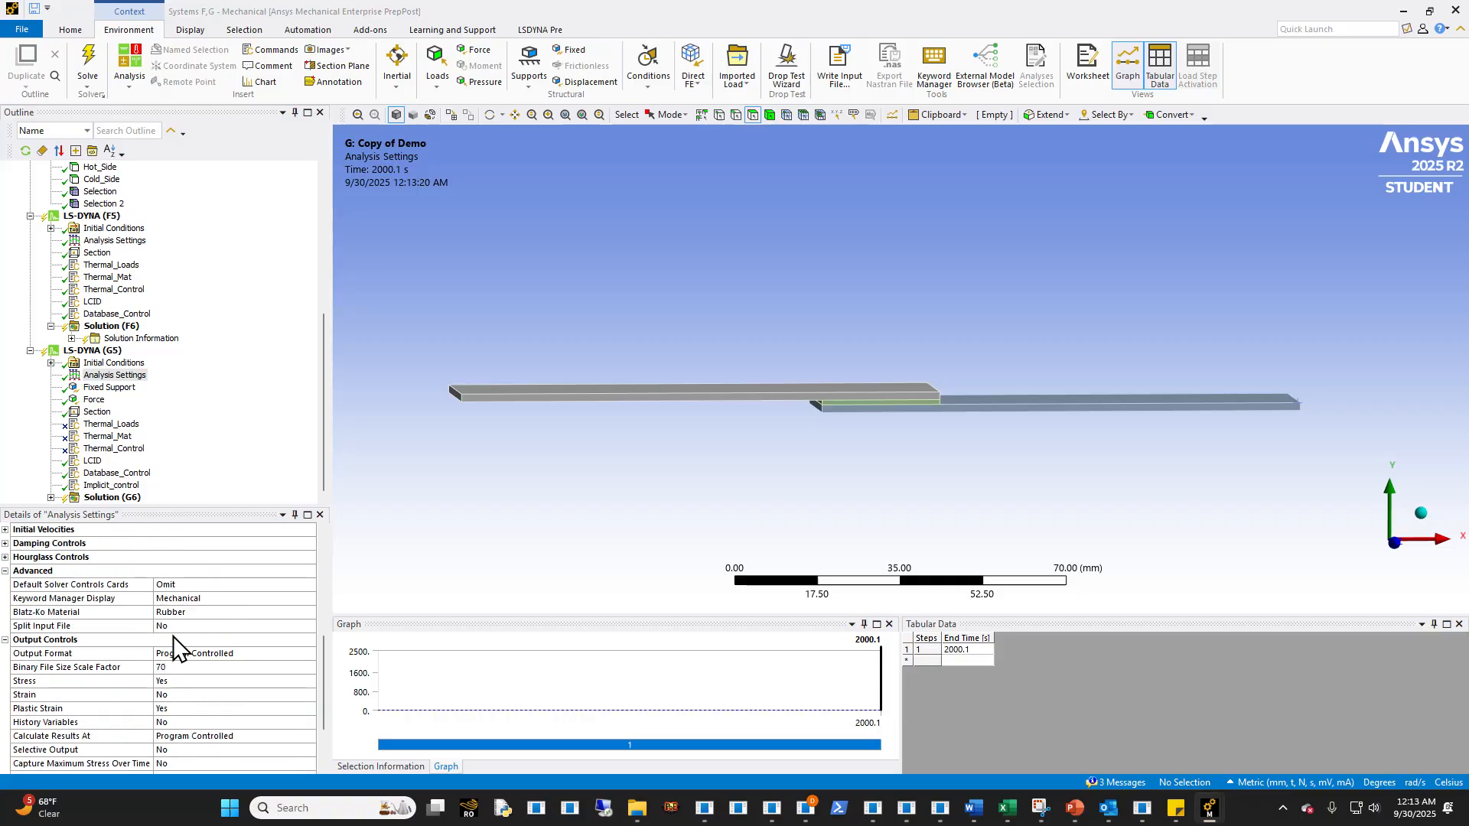
- Write the LS-DYNA input file of Solution (G6) to the Demo folder as mechstep.k
left_click(113, 497)
left_click(877, 70)
left_click(719, 535)
left_click(716, 550)
double_click(731, 515)
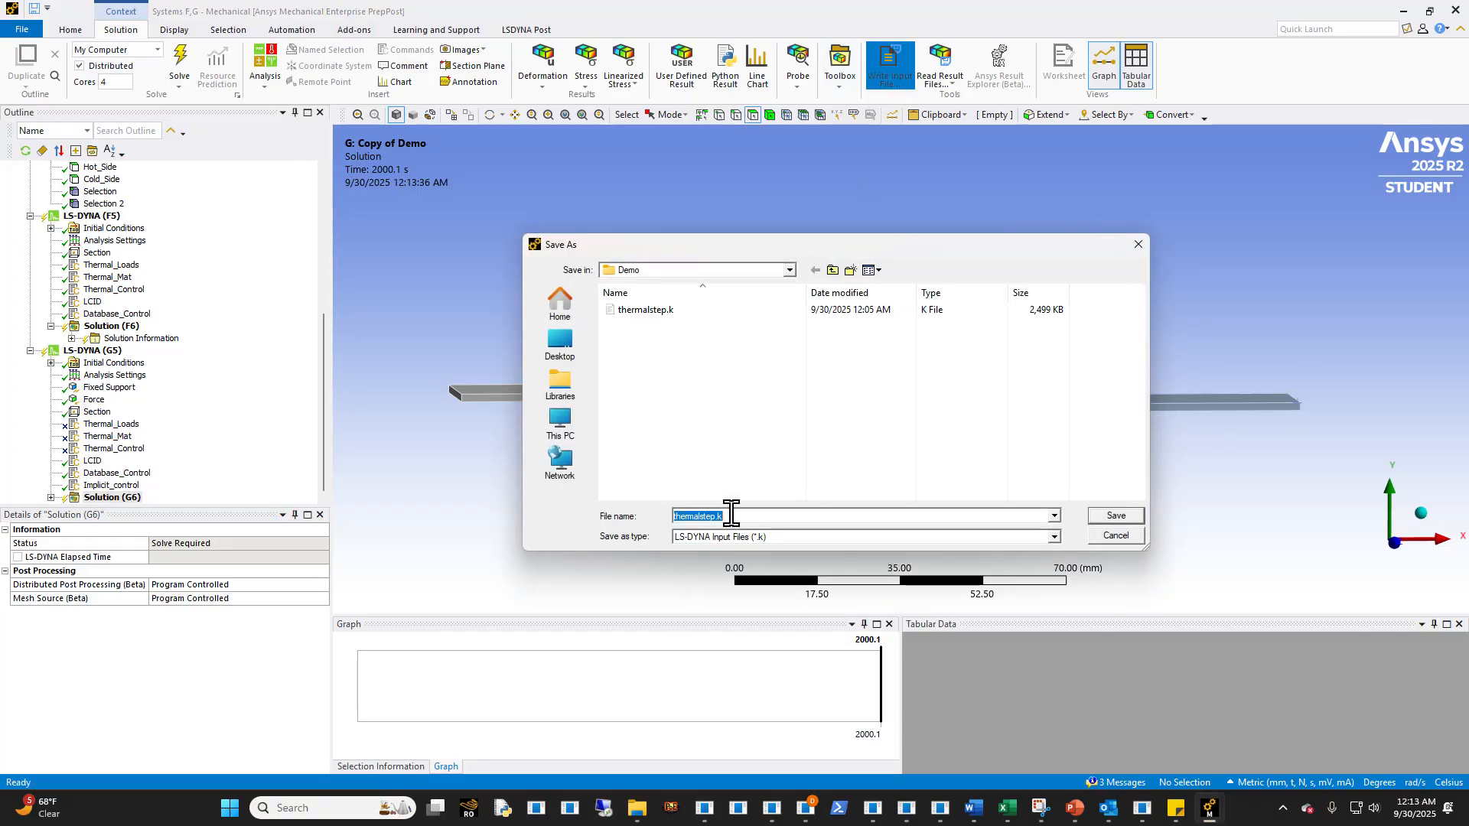
type("mechstep.k")
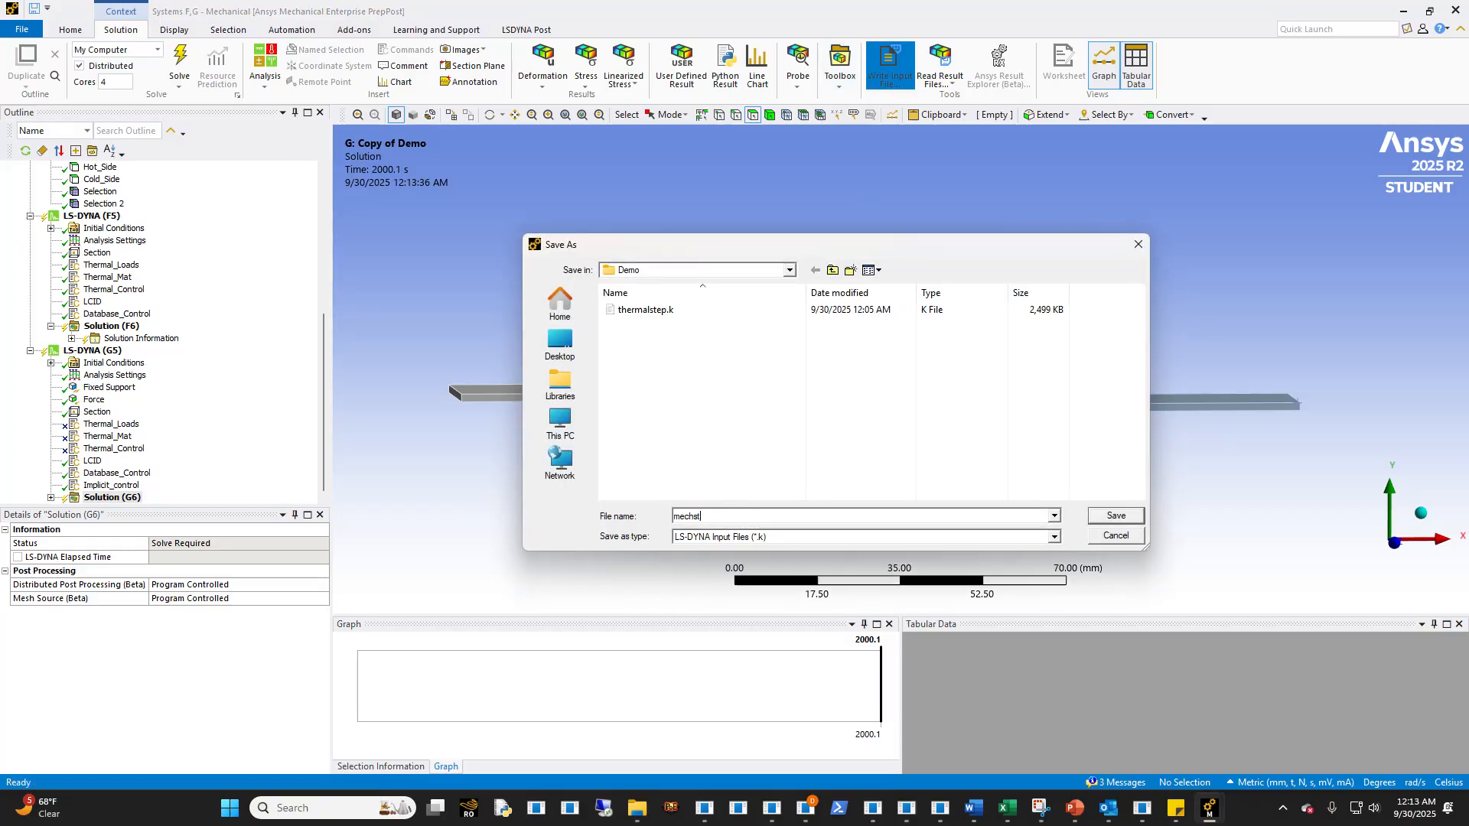
key("Return")
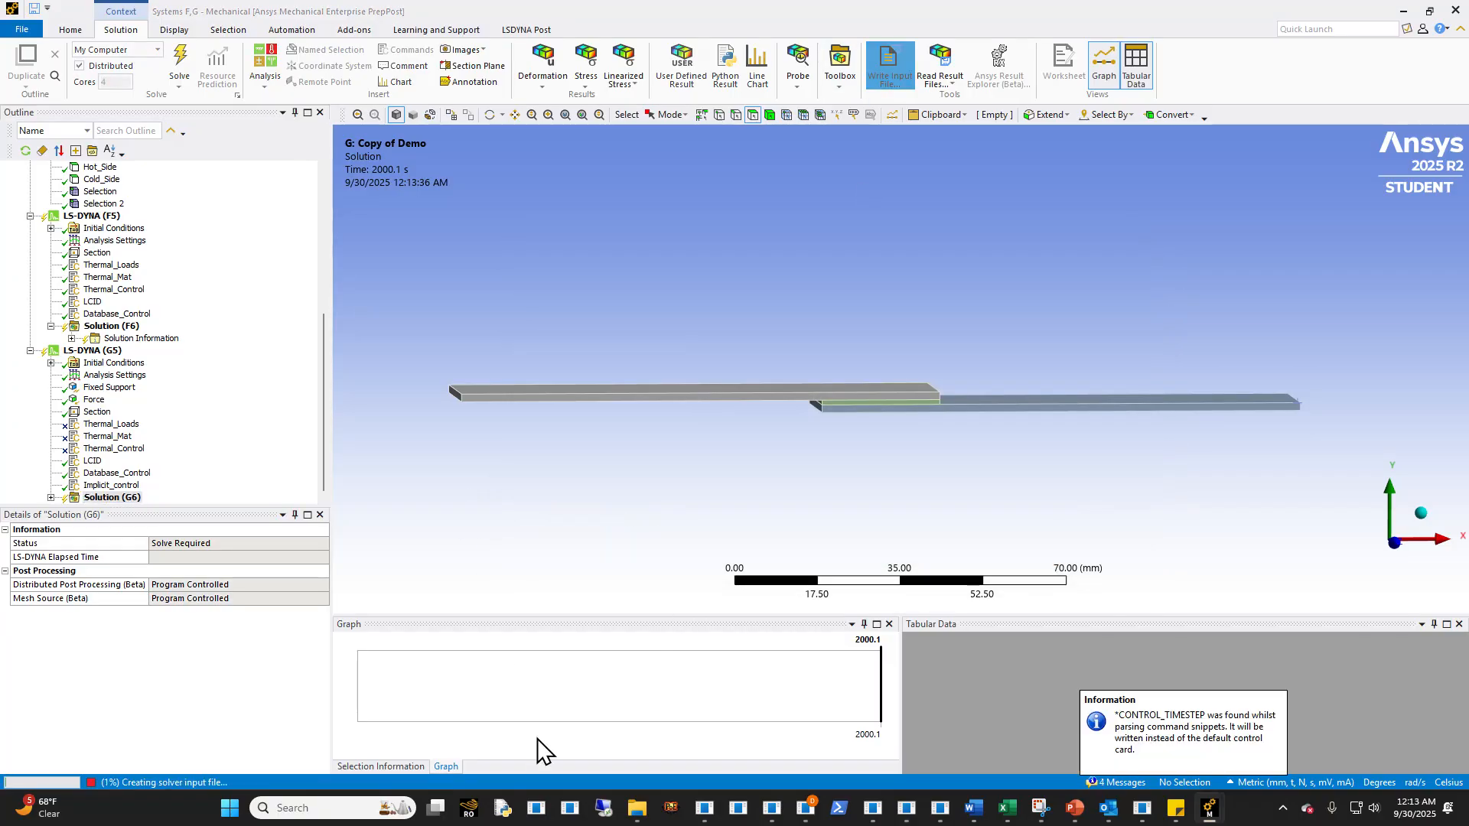
- Open mechstep.k from the Dyna_Staging Demo folder in Visual Studio Code
left_click(930, 813)
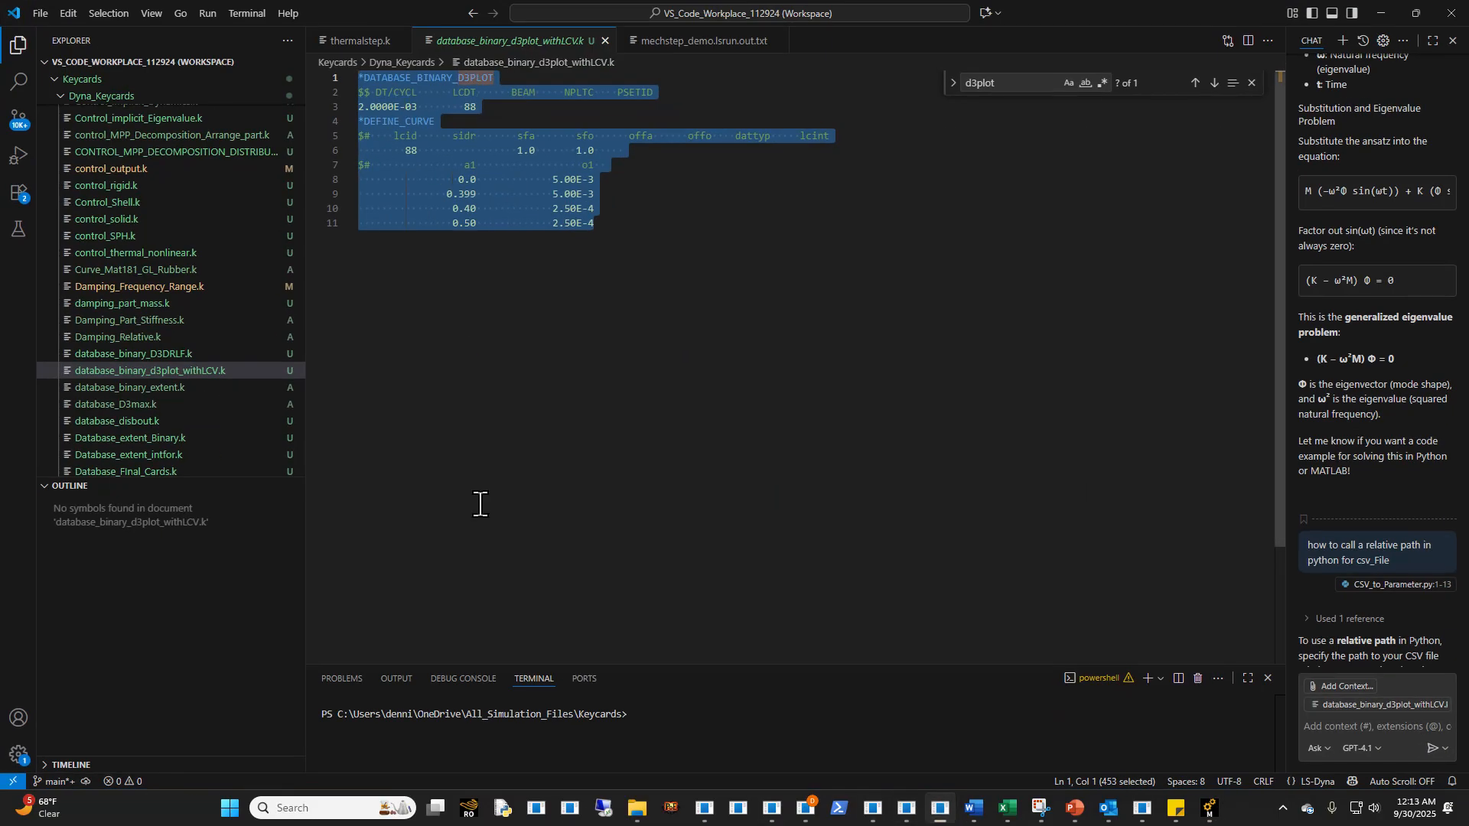
left_click(637, 809)
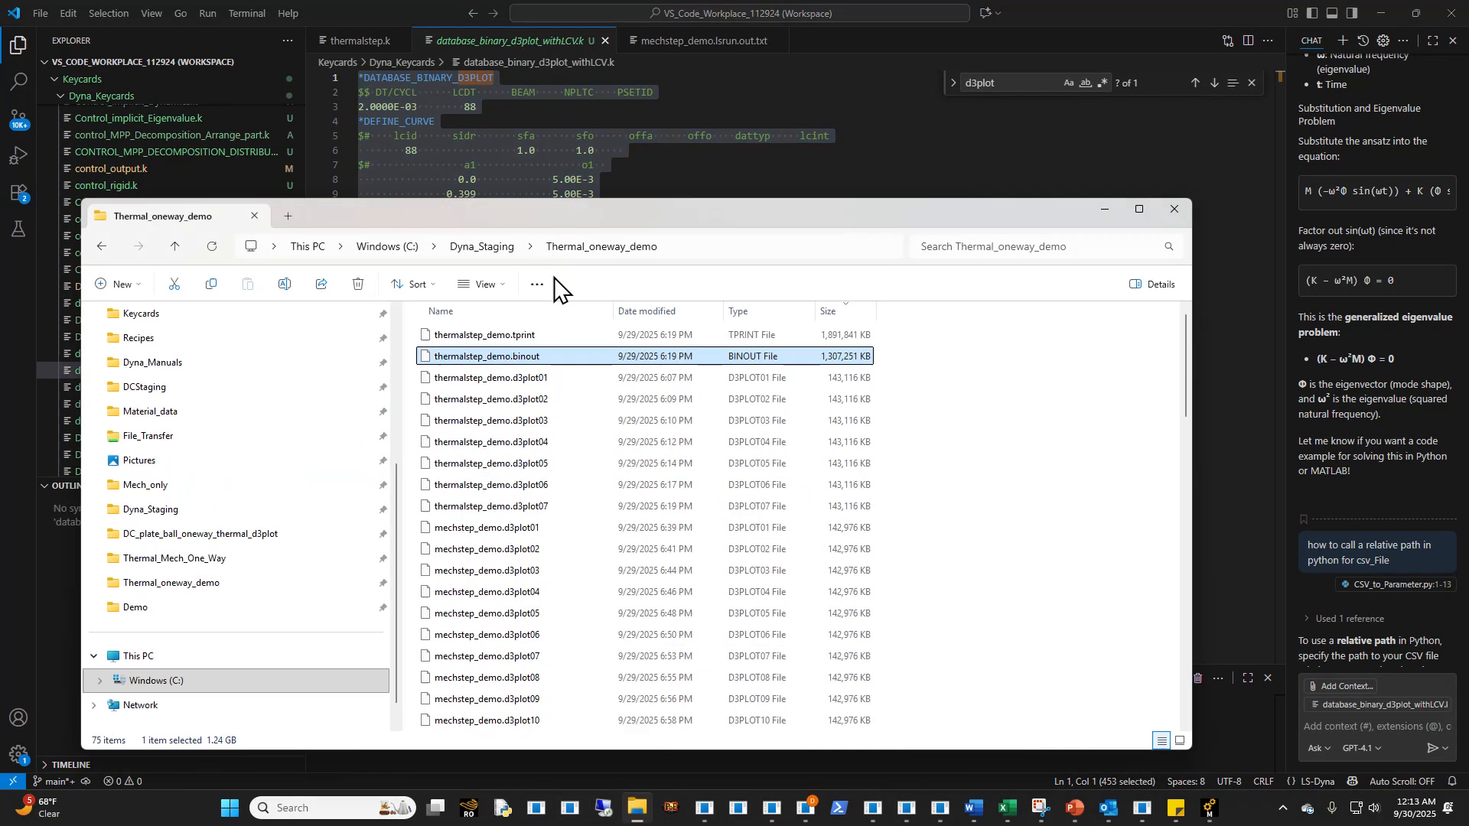
left_click(483, 249)
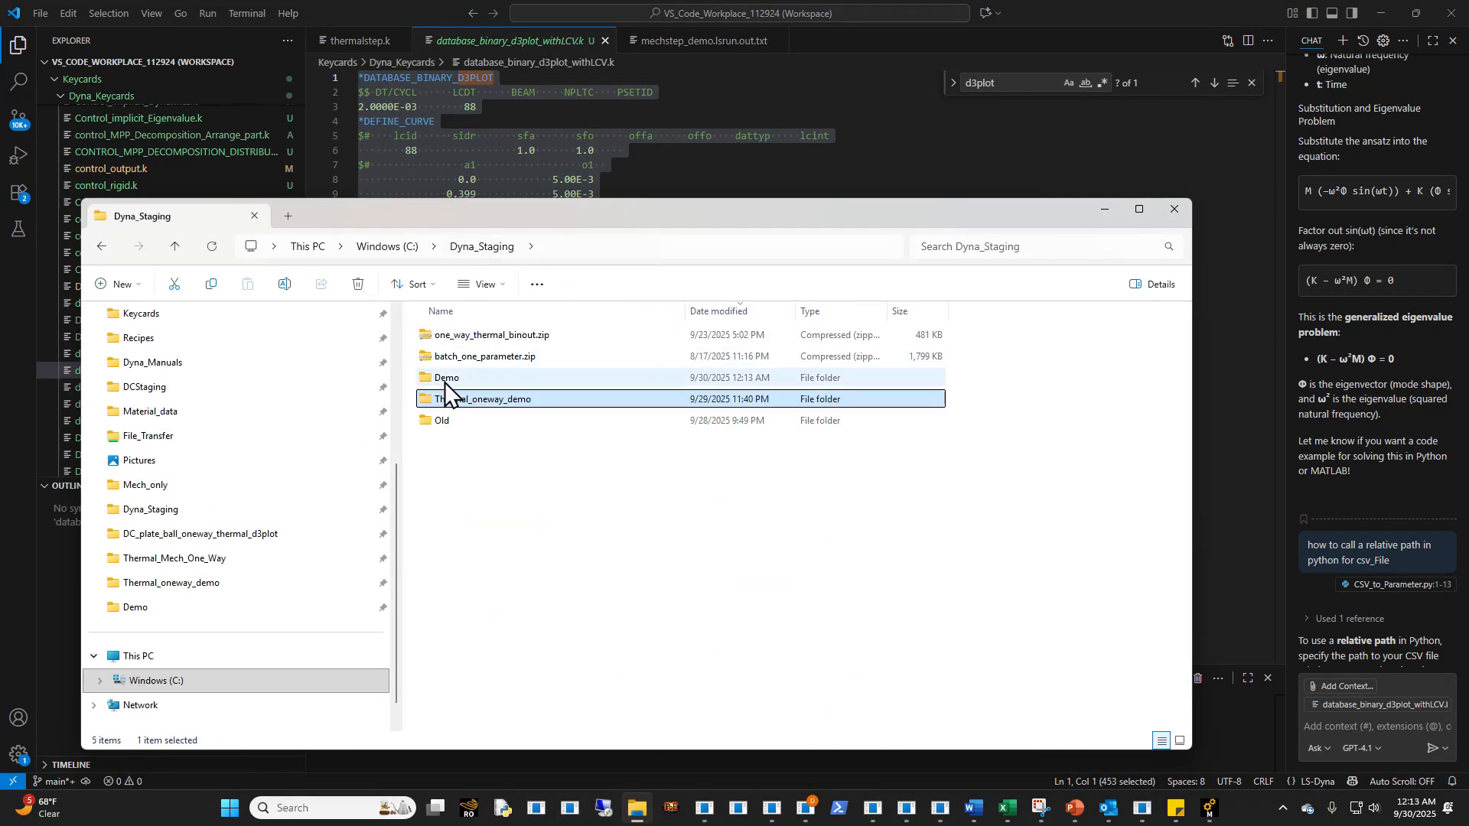
double_click(444, 382)
right_click(465, 338)
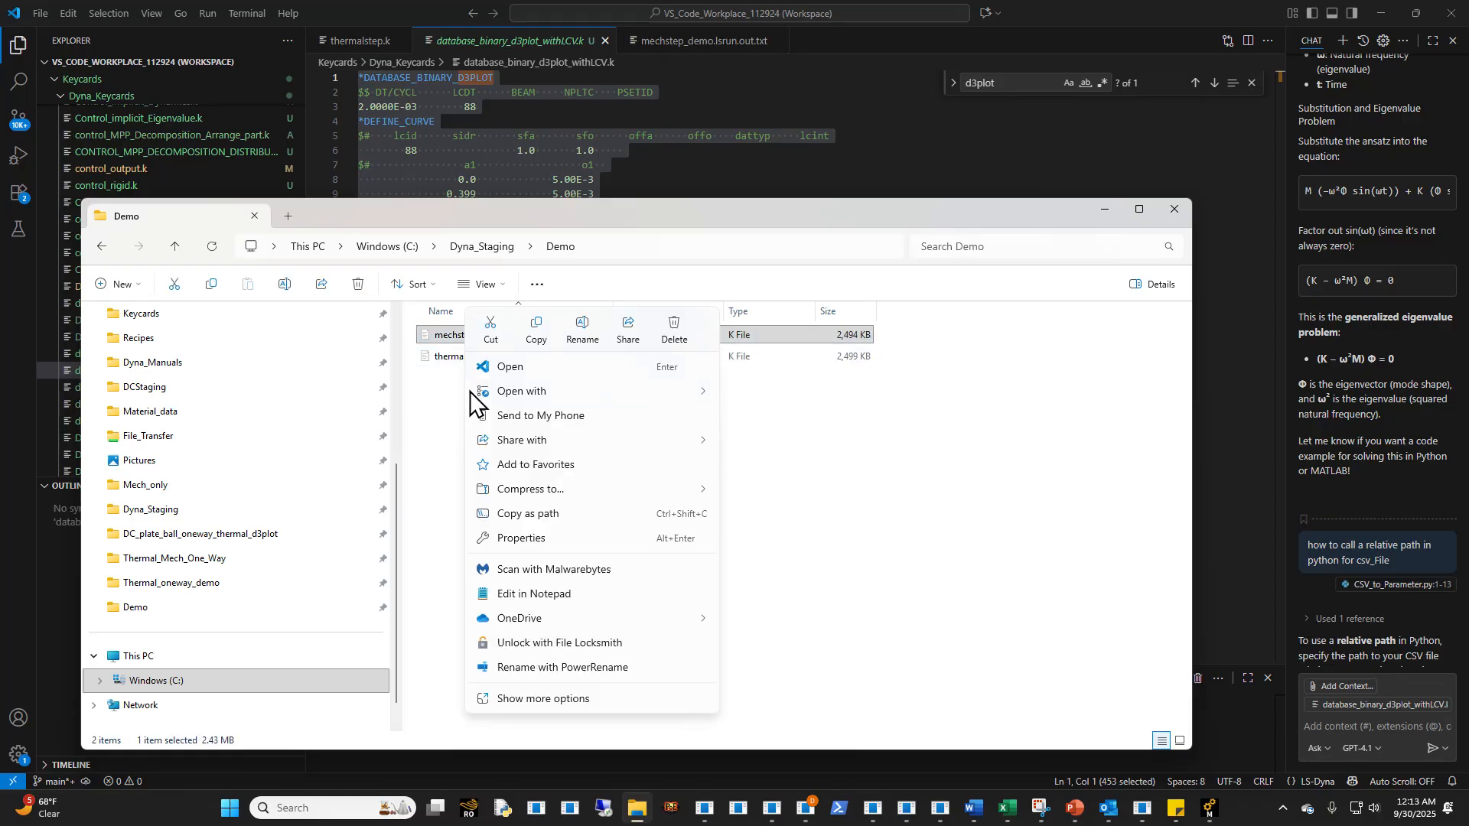
left_click(504, 367)
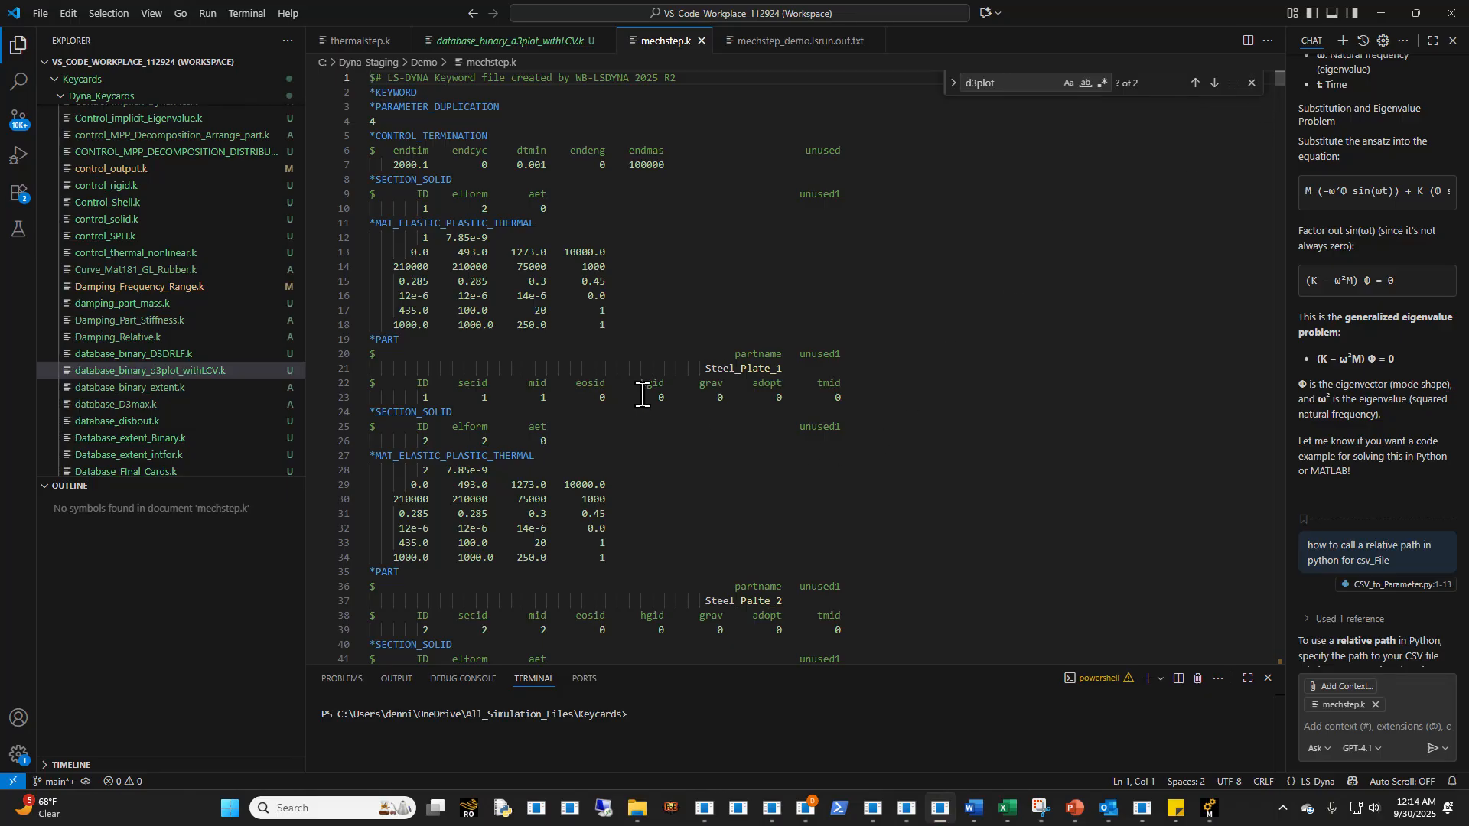
- Check the part cards in mechstep.k, edit the elform value in the CZM_layer's *SECTION_SOLID card, and save the file
left_click(863, 401)
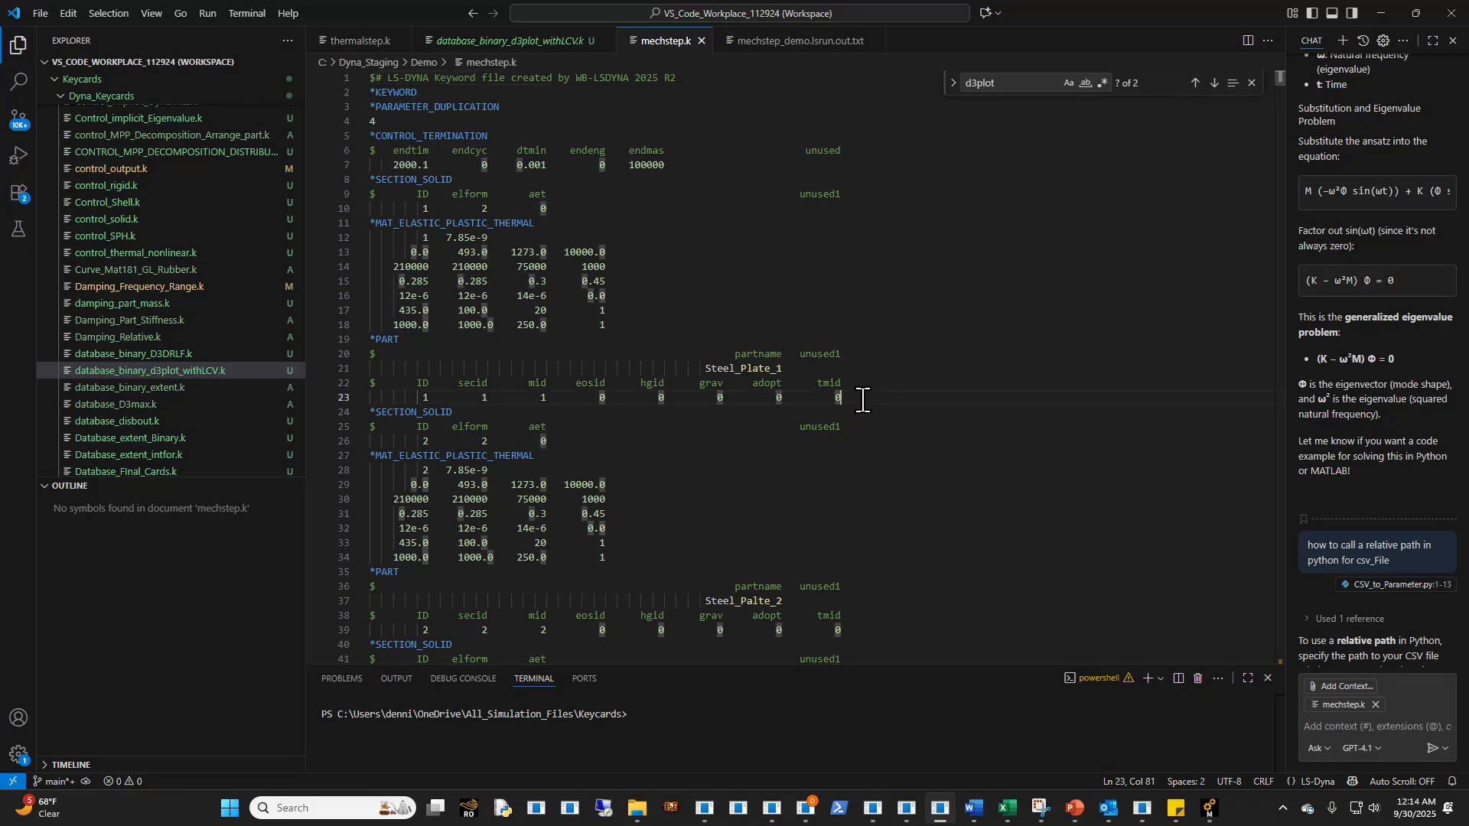
scroll(844, 629, "down", 2)
left_click(849, 609)
left_click(890, 619)
scroll(773, 562, "up", 2)
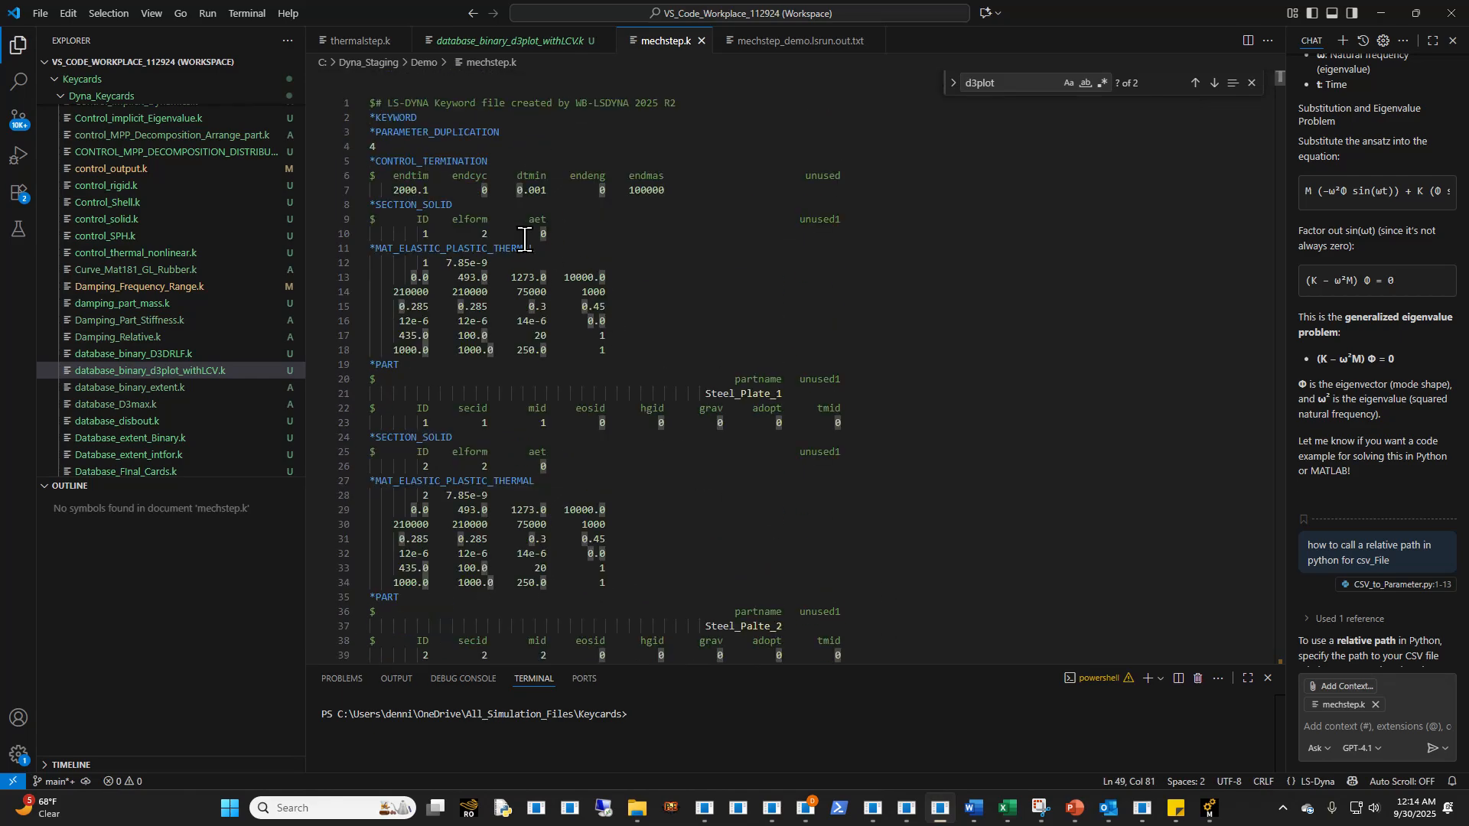
scroll(514, 337, "down", 3)
left_click(488, 508)
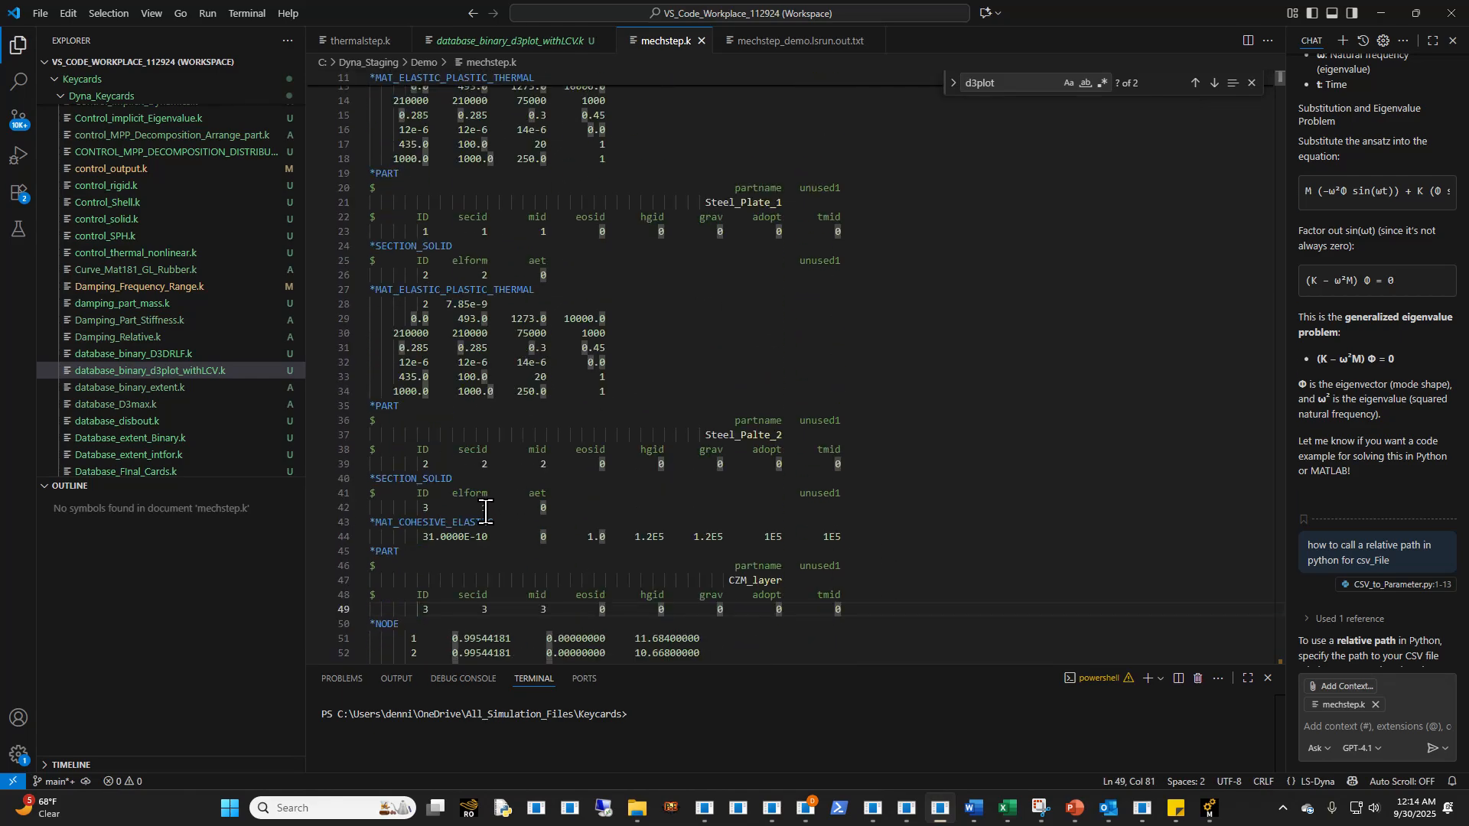
key("BackSpace")
key("ctrl+s")
scroll(566, 459, "up", 4)
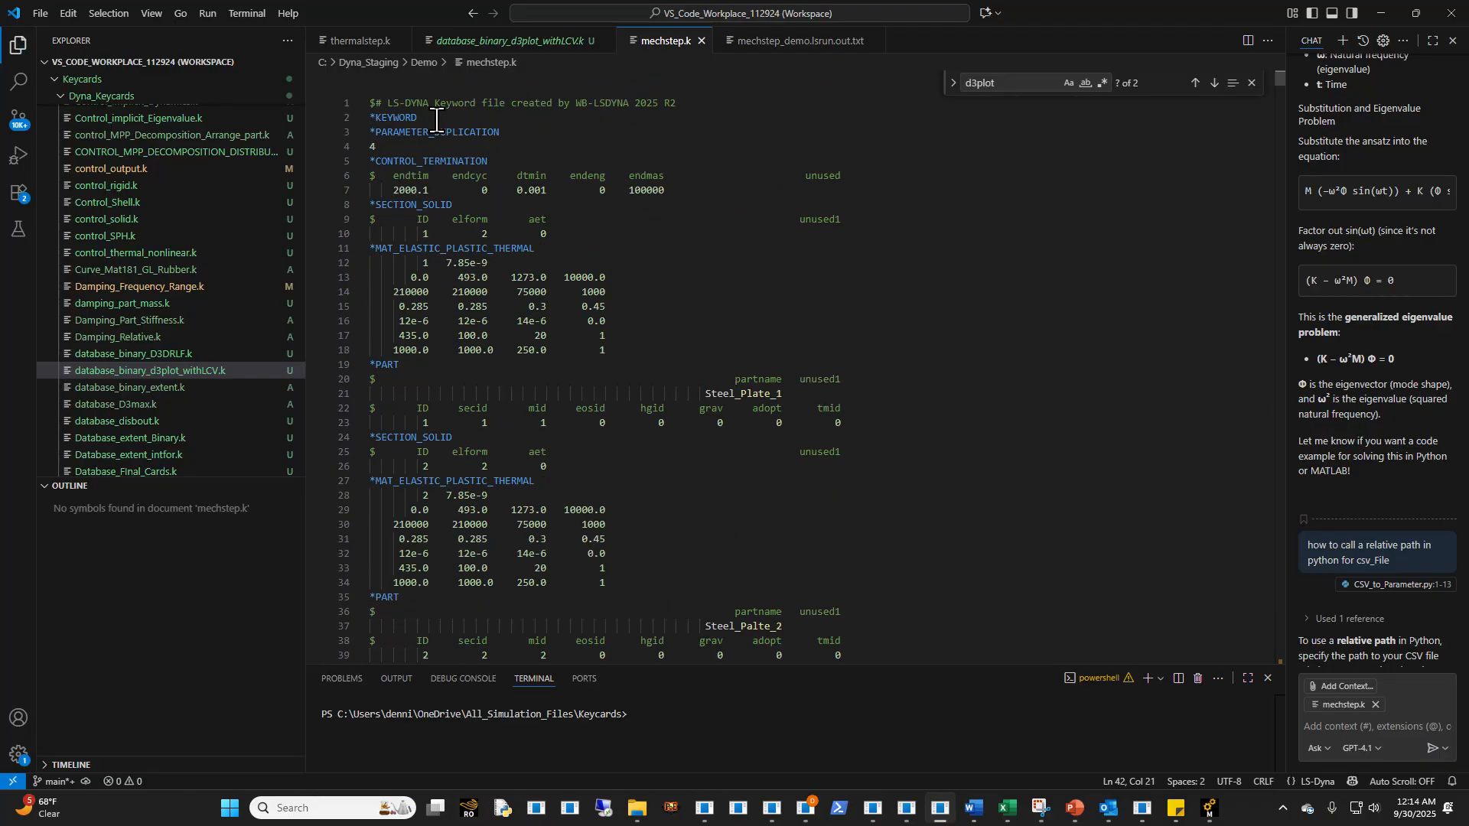
- Replace the *KEYWORD line in mechstep.k with the *KEYWORD_JOBID card and job name copied from thermalstep.k
left_click(360, 41)
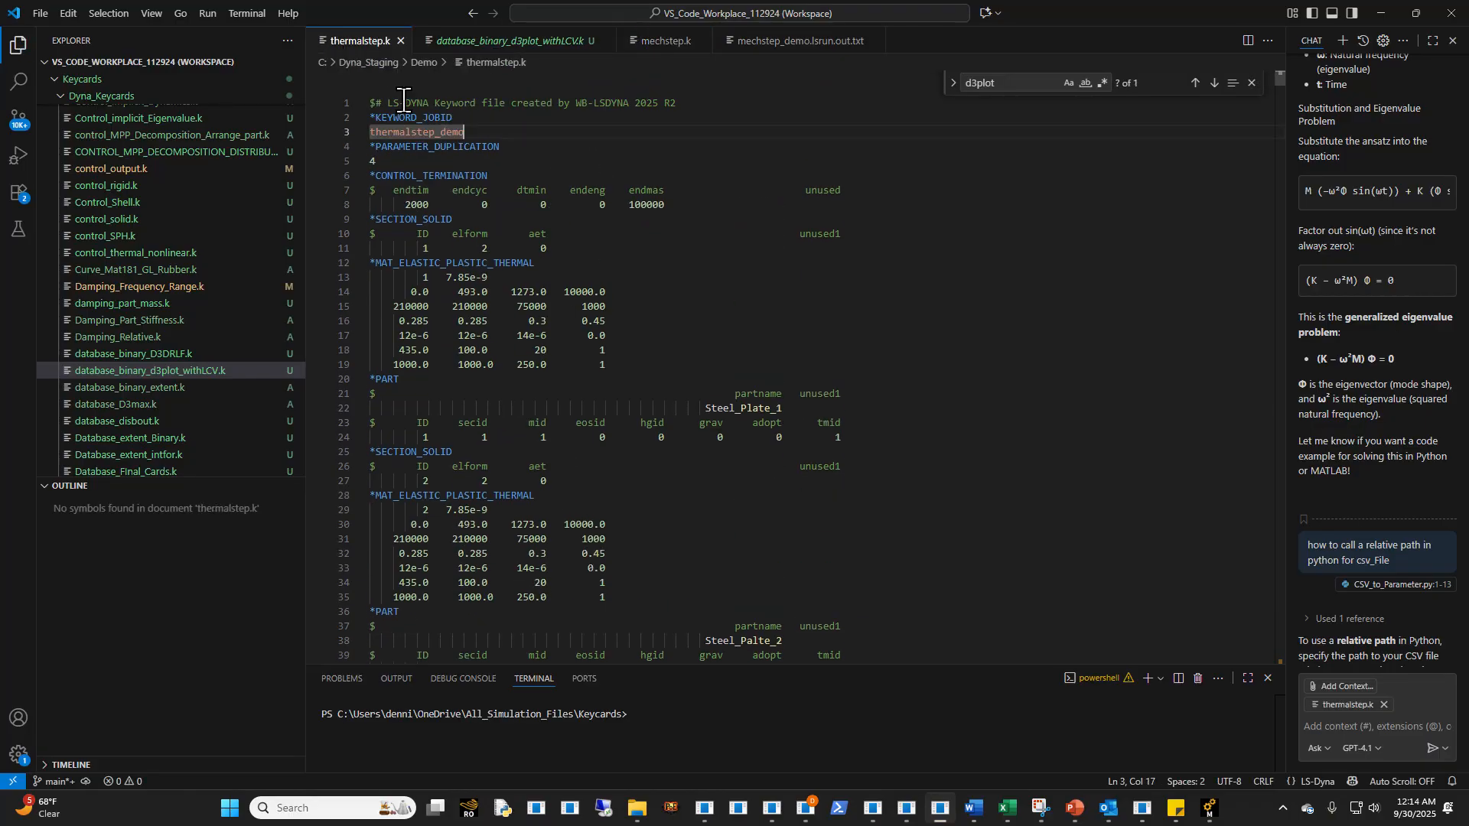
left_click_drag(469, 123, 345, 112)
key("ctrl+c")
left_click(659, 40)
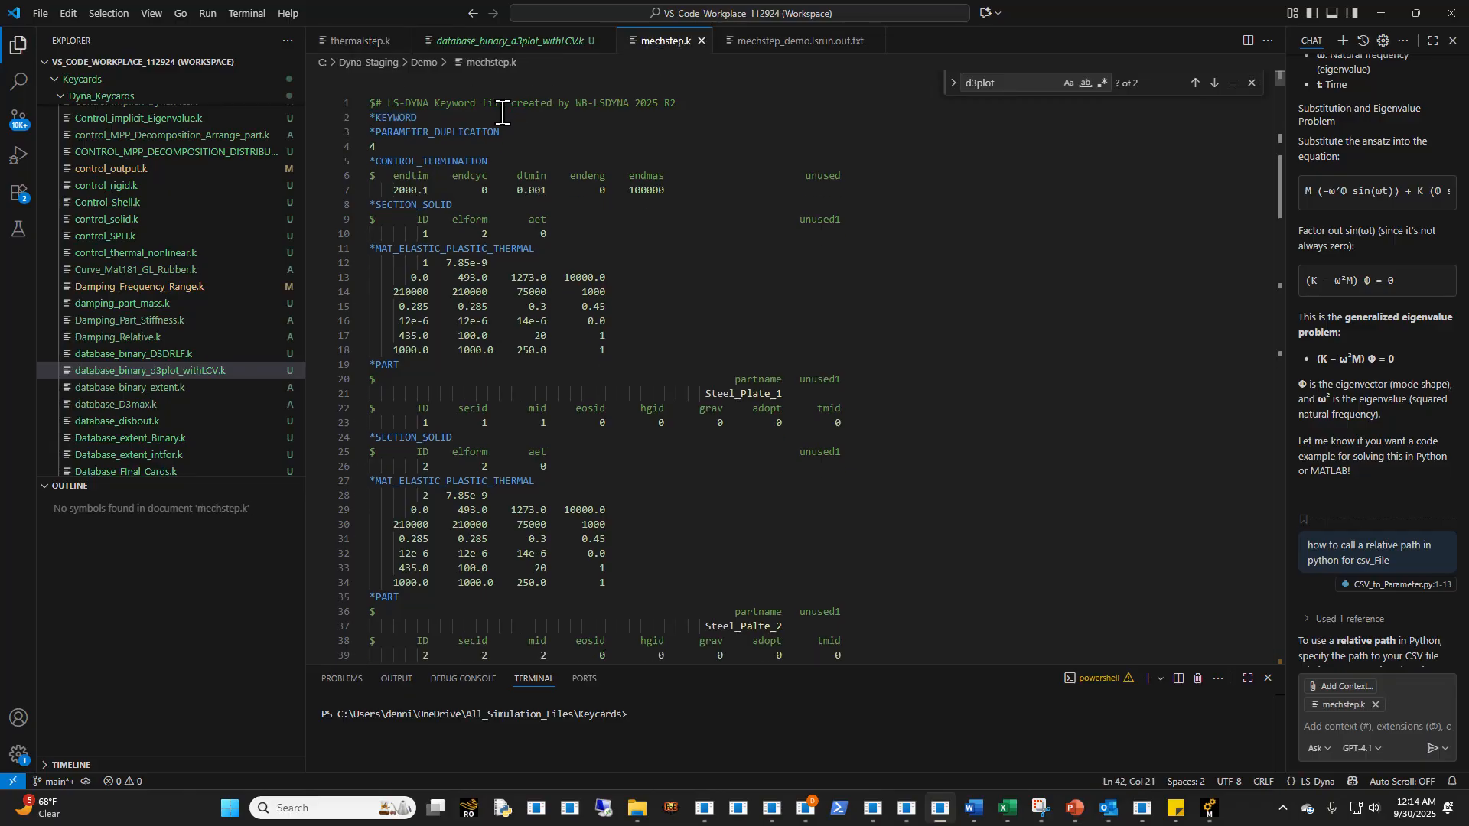
left_click_drag(470, 132, 306, 115)
key("ctrl+v")
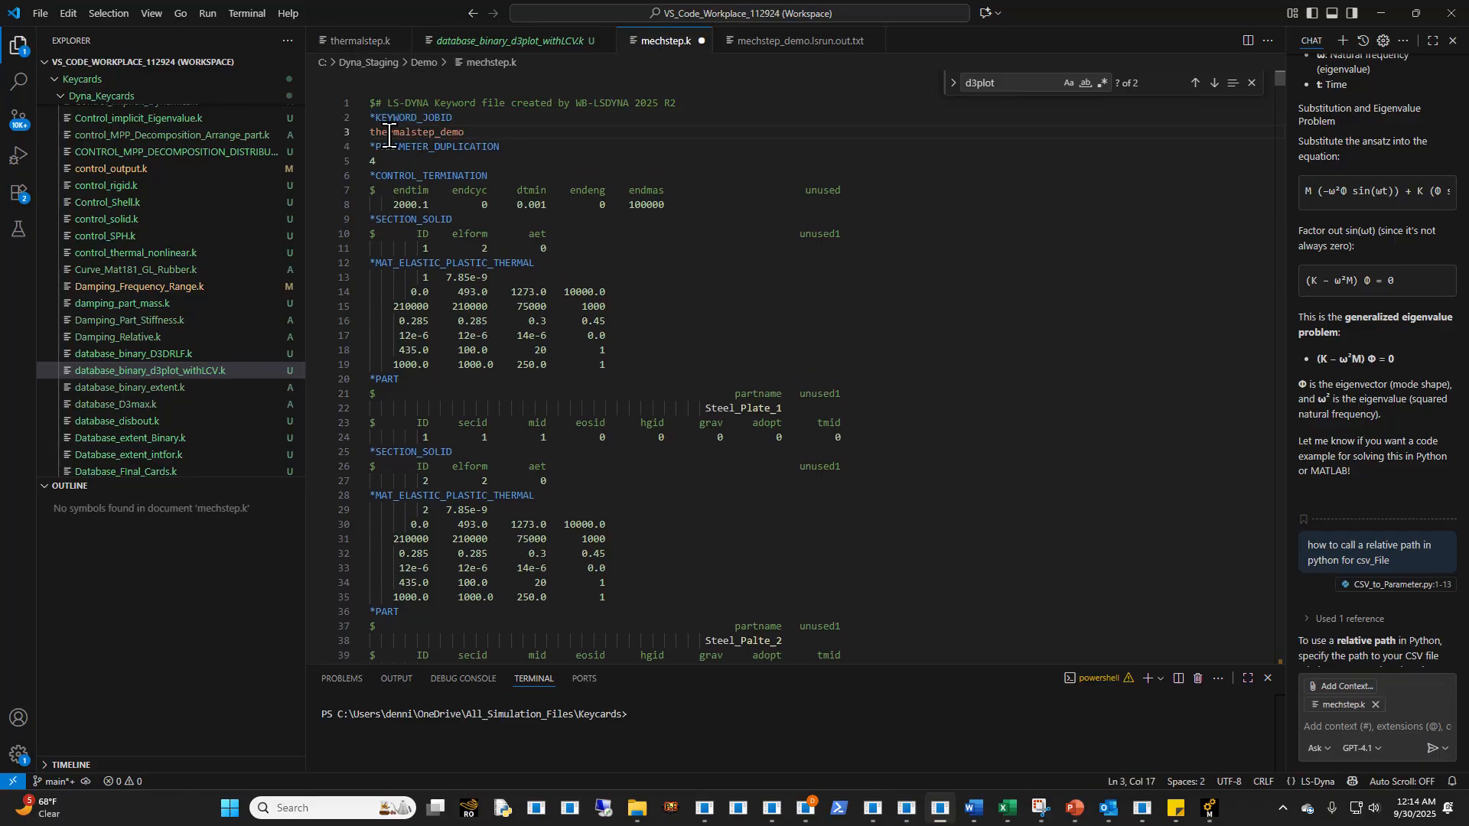
- Rename the job ID in mechstep.k to mechstep_demo
left_click(405, 131)
key("BackSpace")
key("BackSpace")
left_click(631, 282)
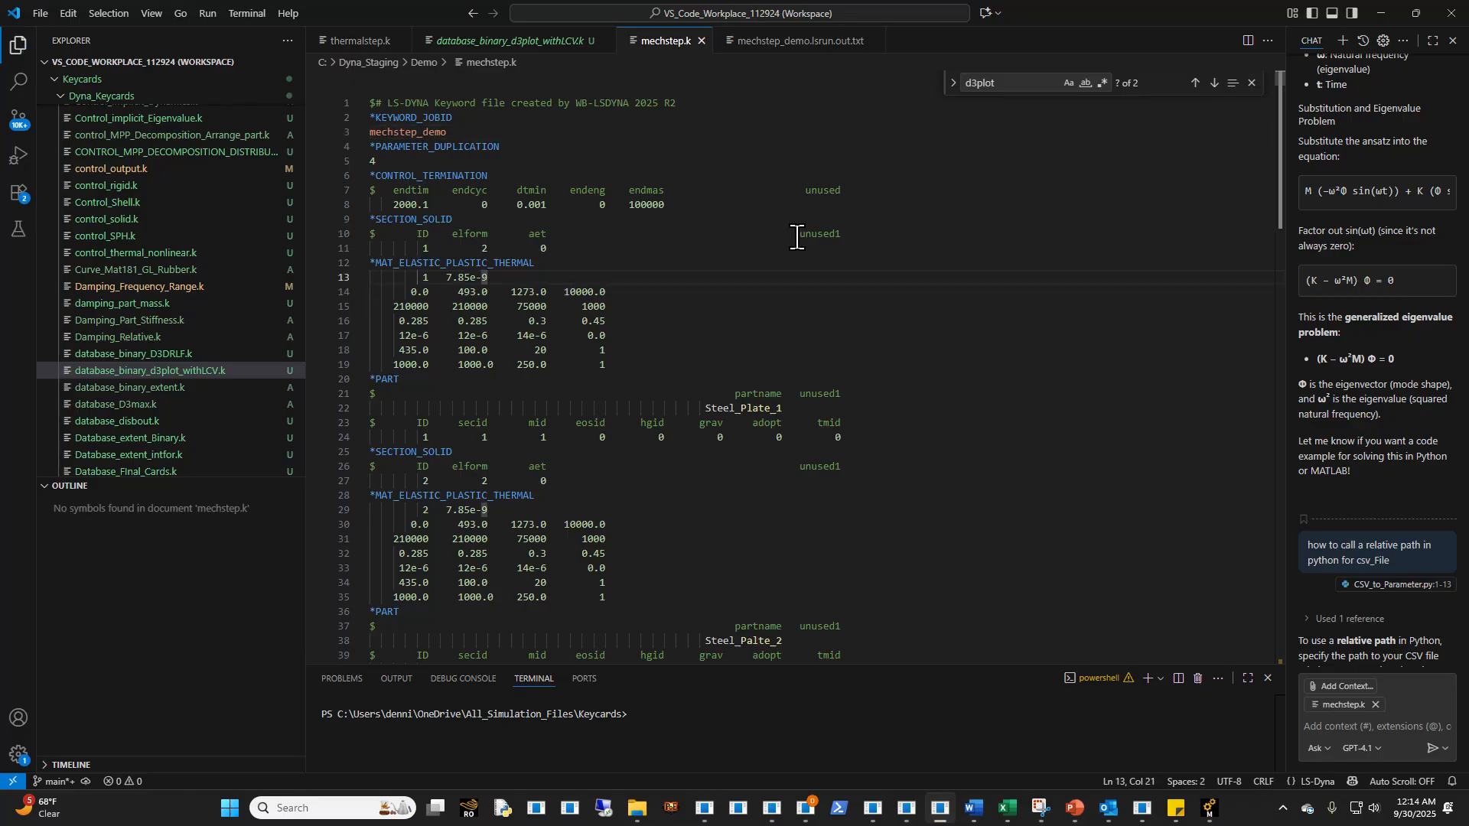
- Set dtmin in the *CONTROL_TERMINATION card to 0, keep the columns aligned, and save mechstep.k
left_click_drag(547, 205, 552, 205)
key("BackSpace")
key("BackSpace")
key("BackSpace")
key("BackSpace")
key("BackSpace")
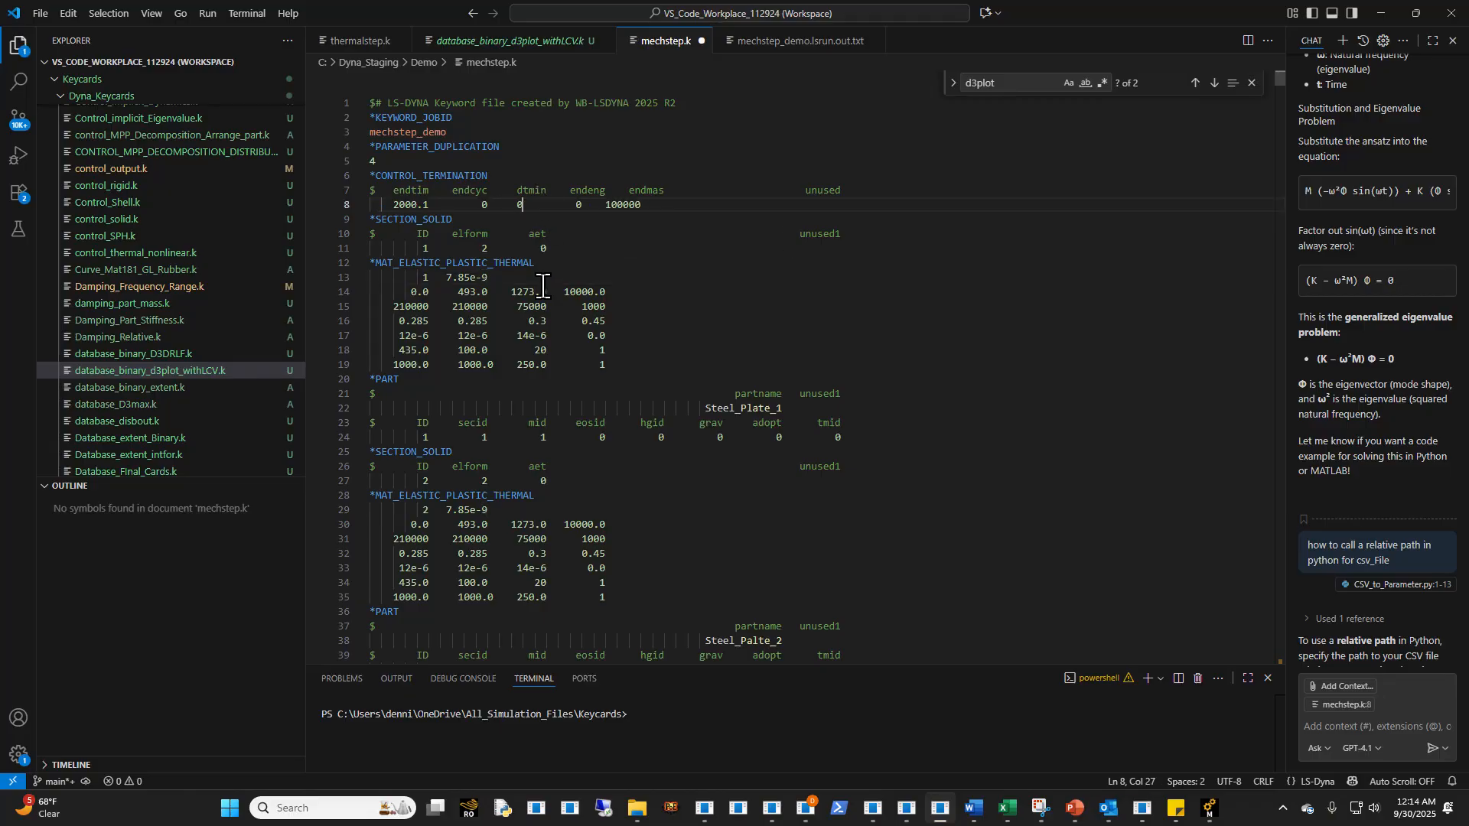
key("Left")
key("ctrl+s")
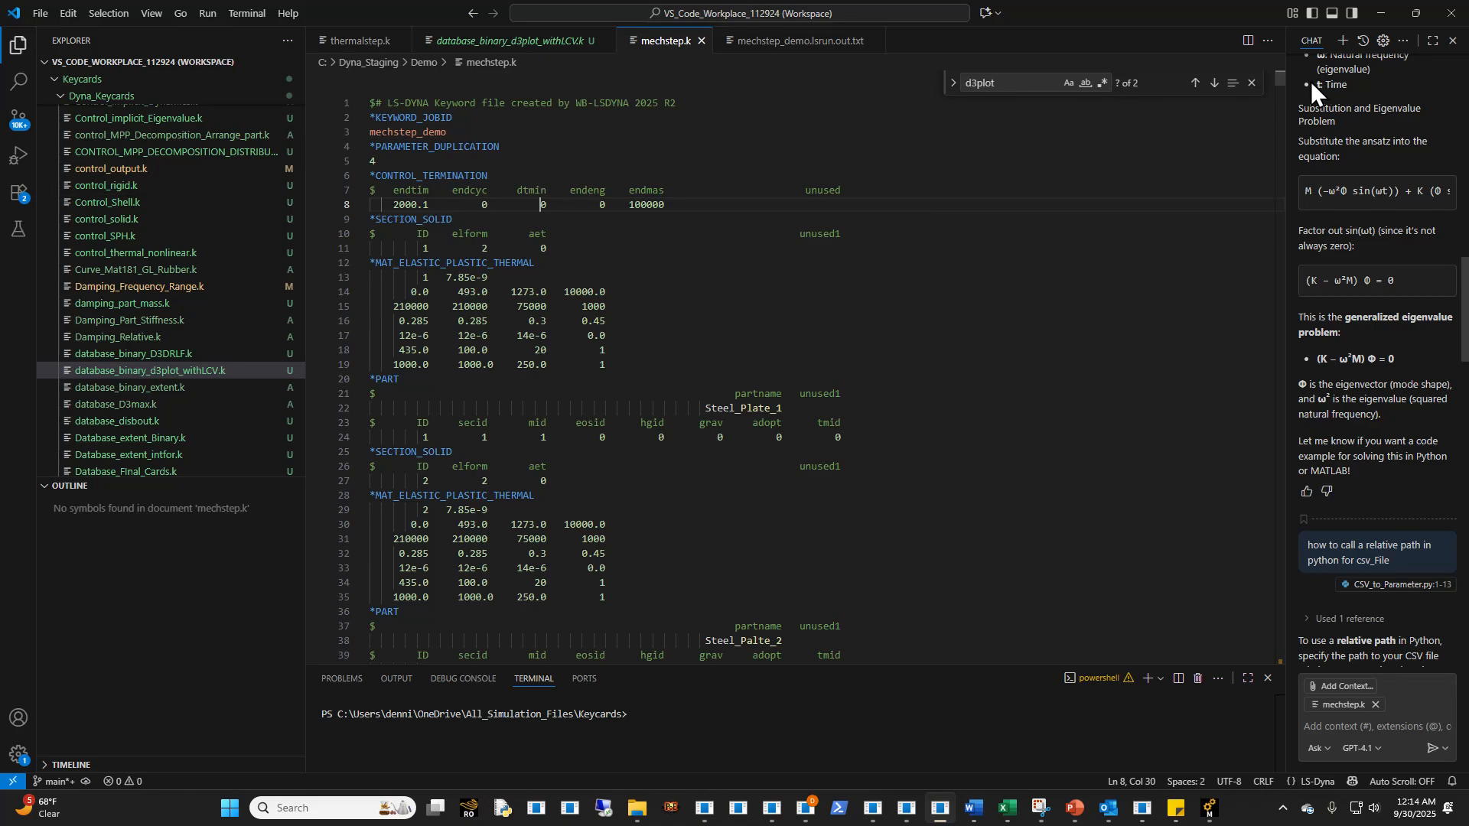
- Examine the implicit control, parameter, thermal binout load and database output cards near the end of mechstep.k
left_click_drag(1276, 82, 1266, 46)
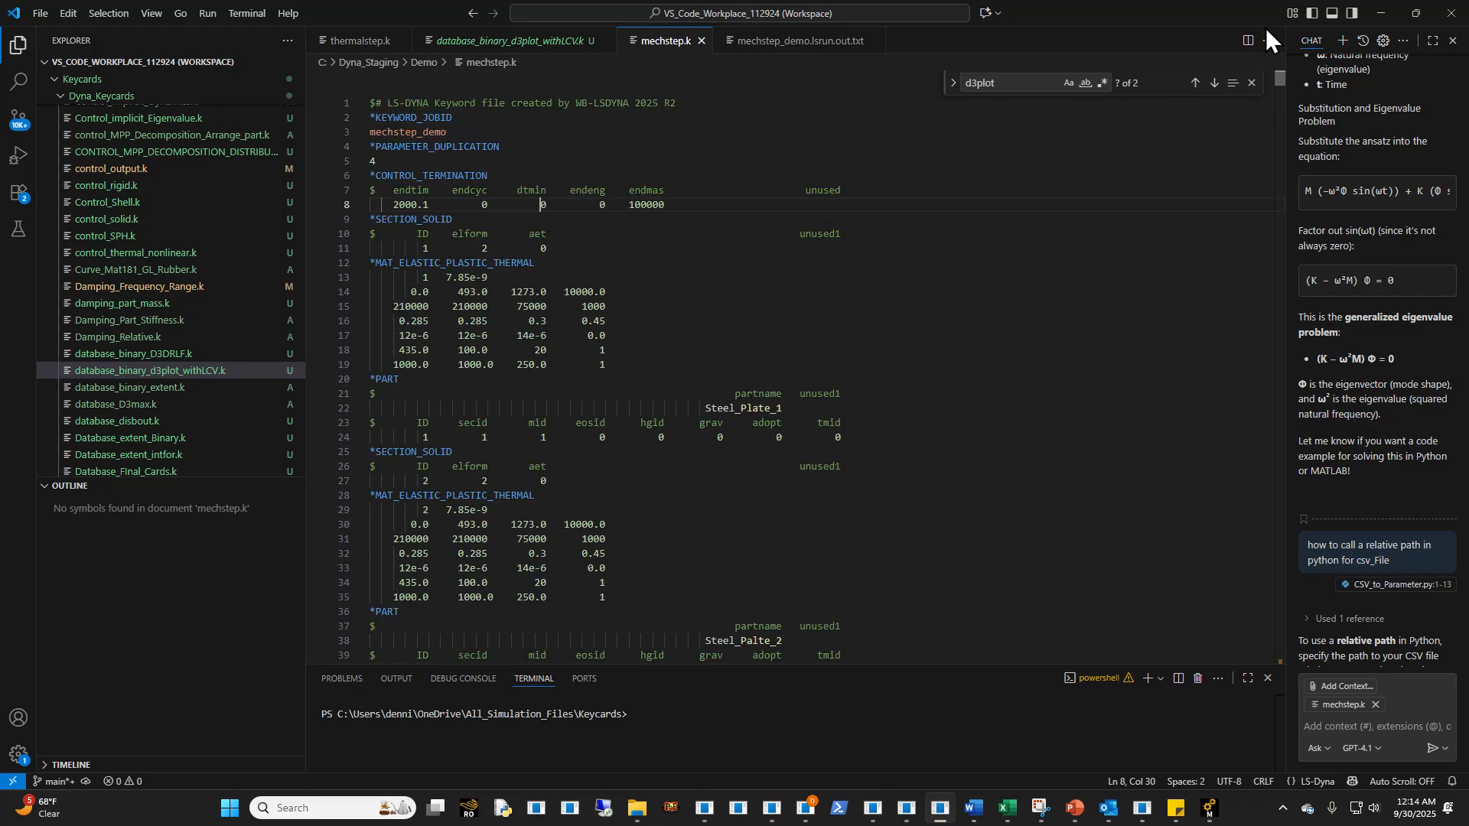
scroll(952, 420, "down", 20)
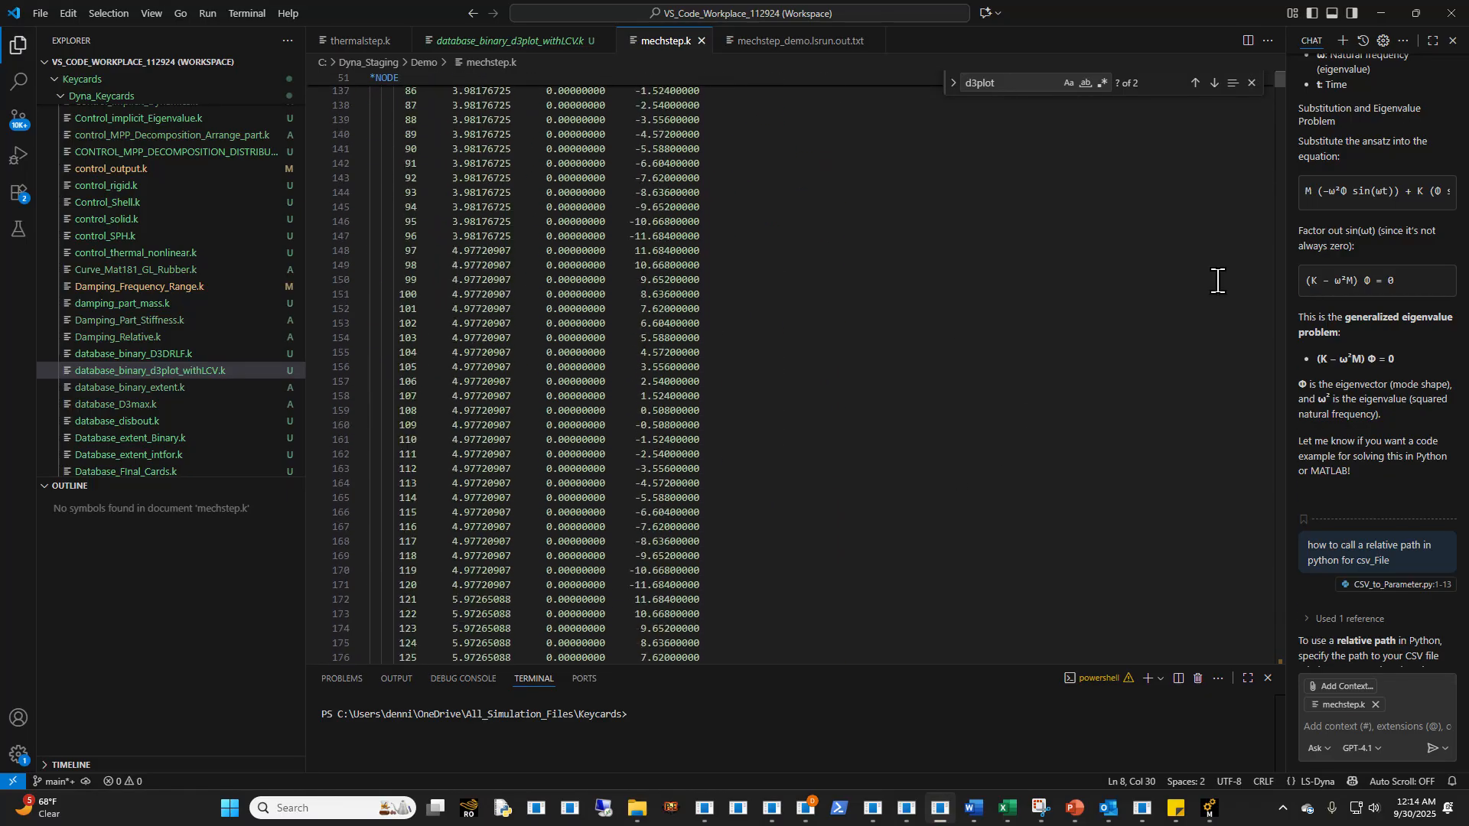
left_click_drag(1278, 84, 1227, 681)
scroll(563, 461, "up", 15)
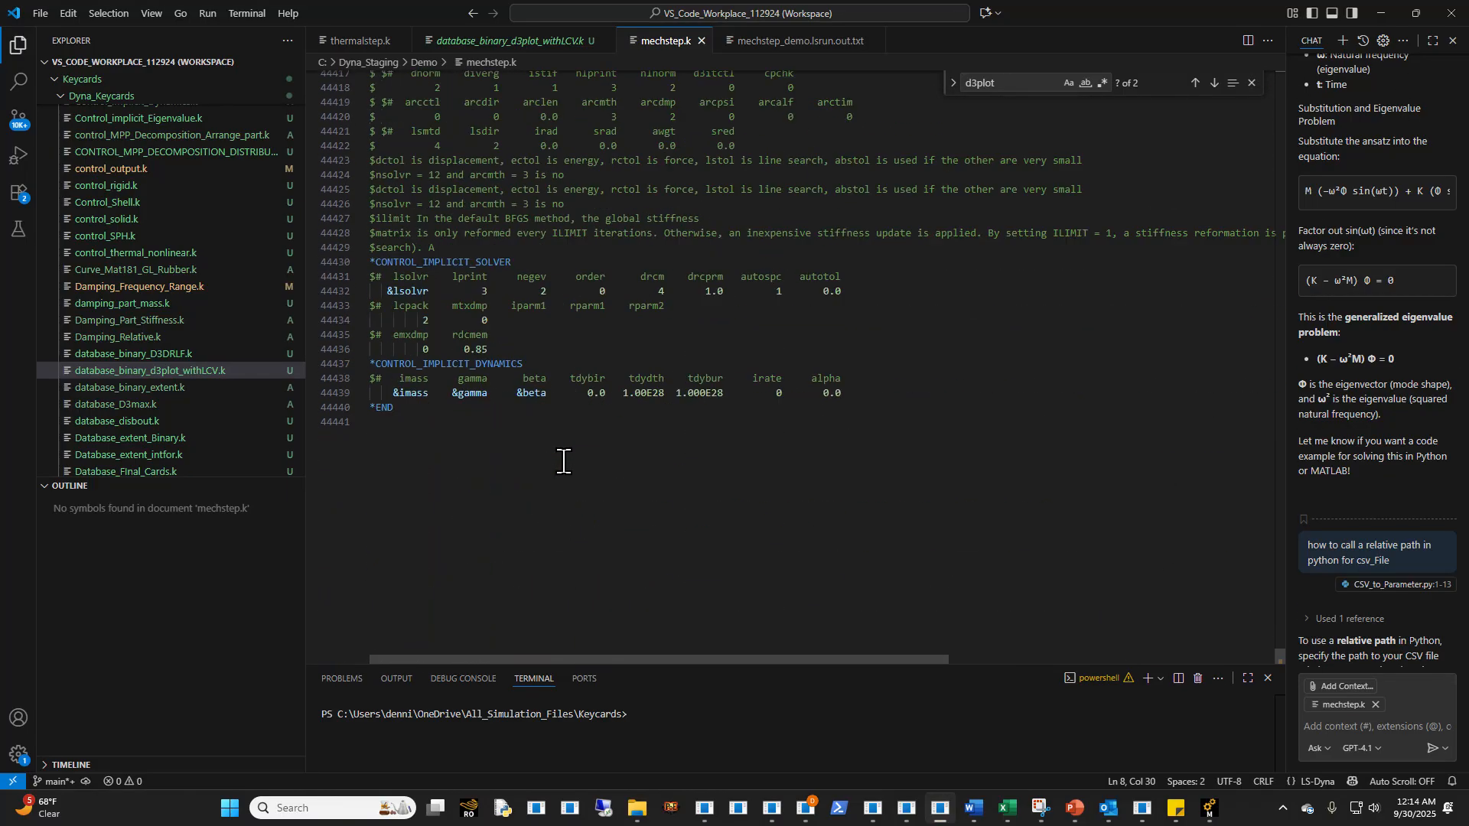
scroll(563, 461, "up", 20)
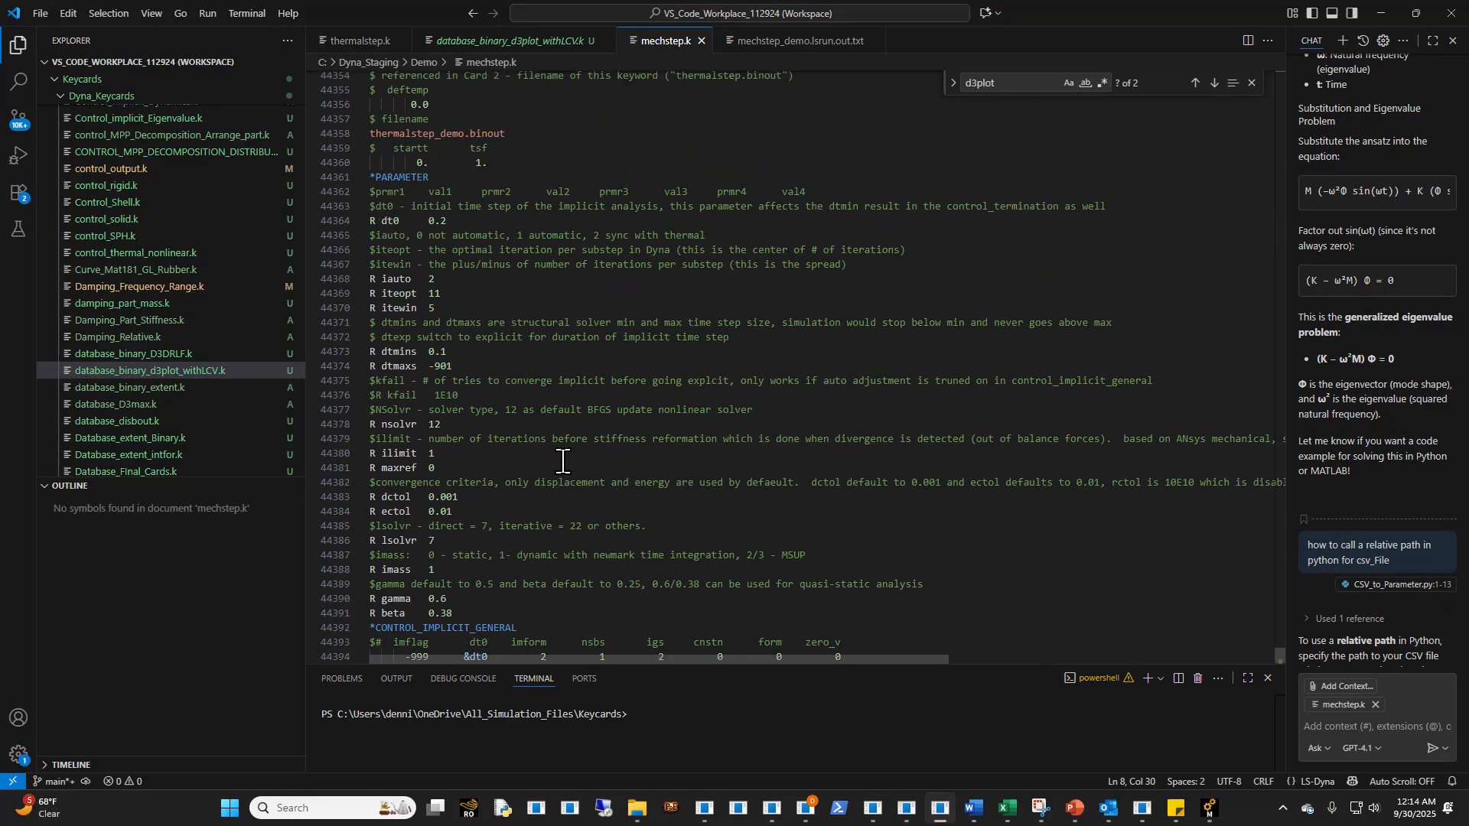
scroll(553, 461, "up", 7)
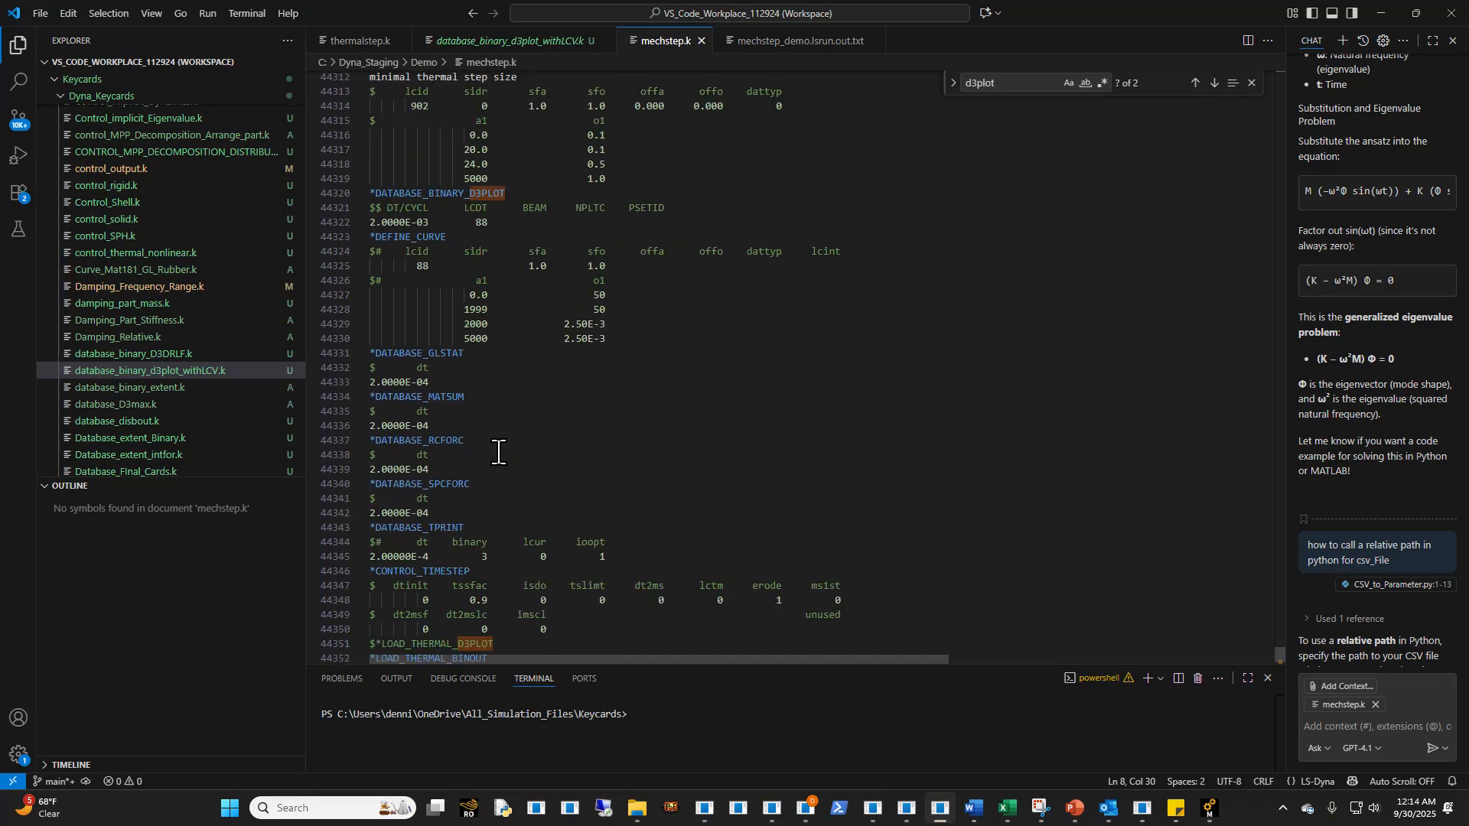
scroll(544, 491, "up", 11)
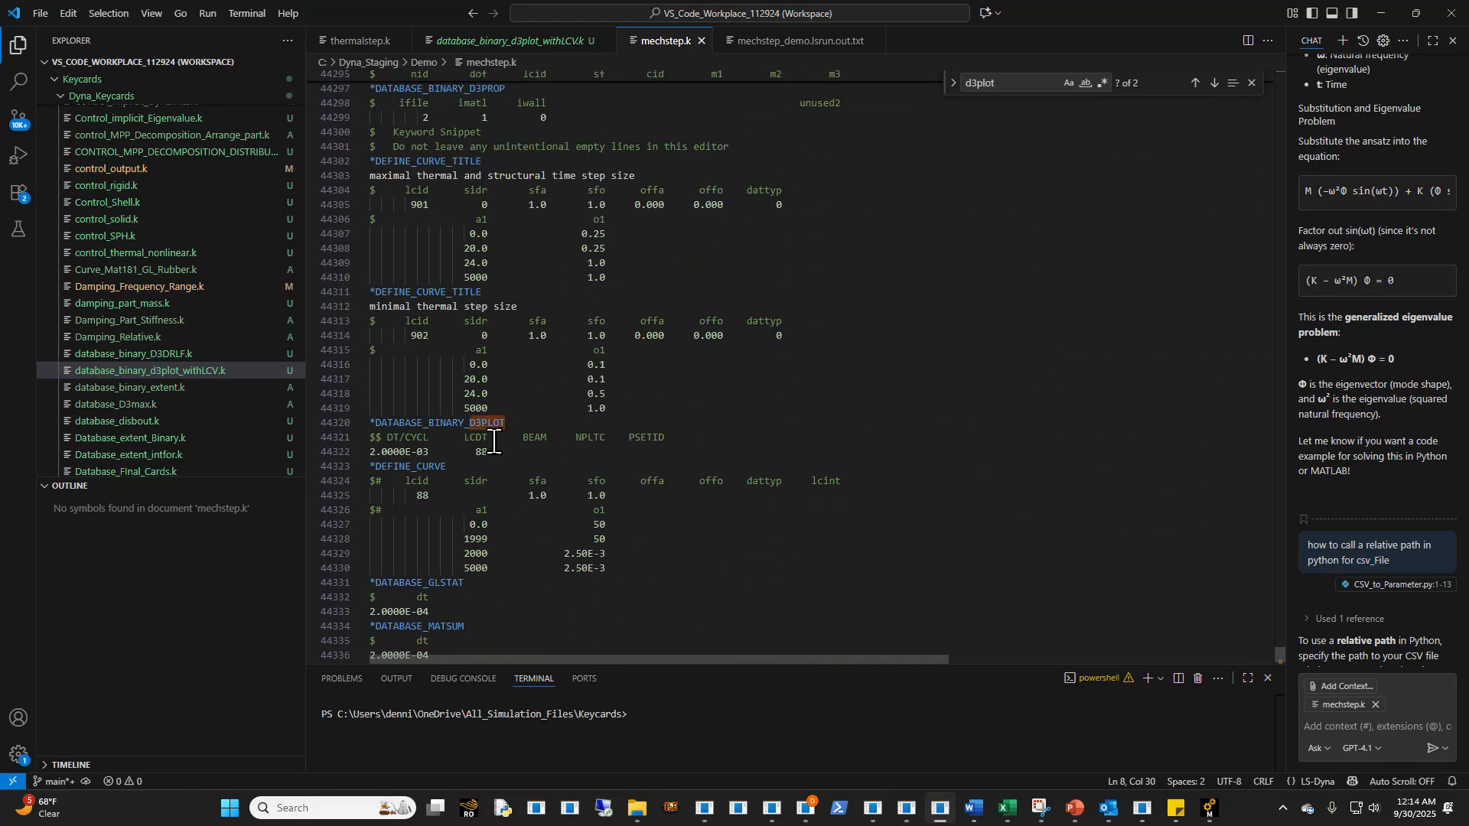
- Examine the load curves, *LOAD_NODE_SET and *BOUNDARY_SPC_SET cards in mechstep.k and return to the file's beginning
scroll(505, 466, "up", 5)
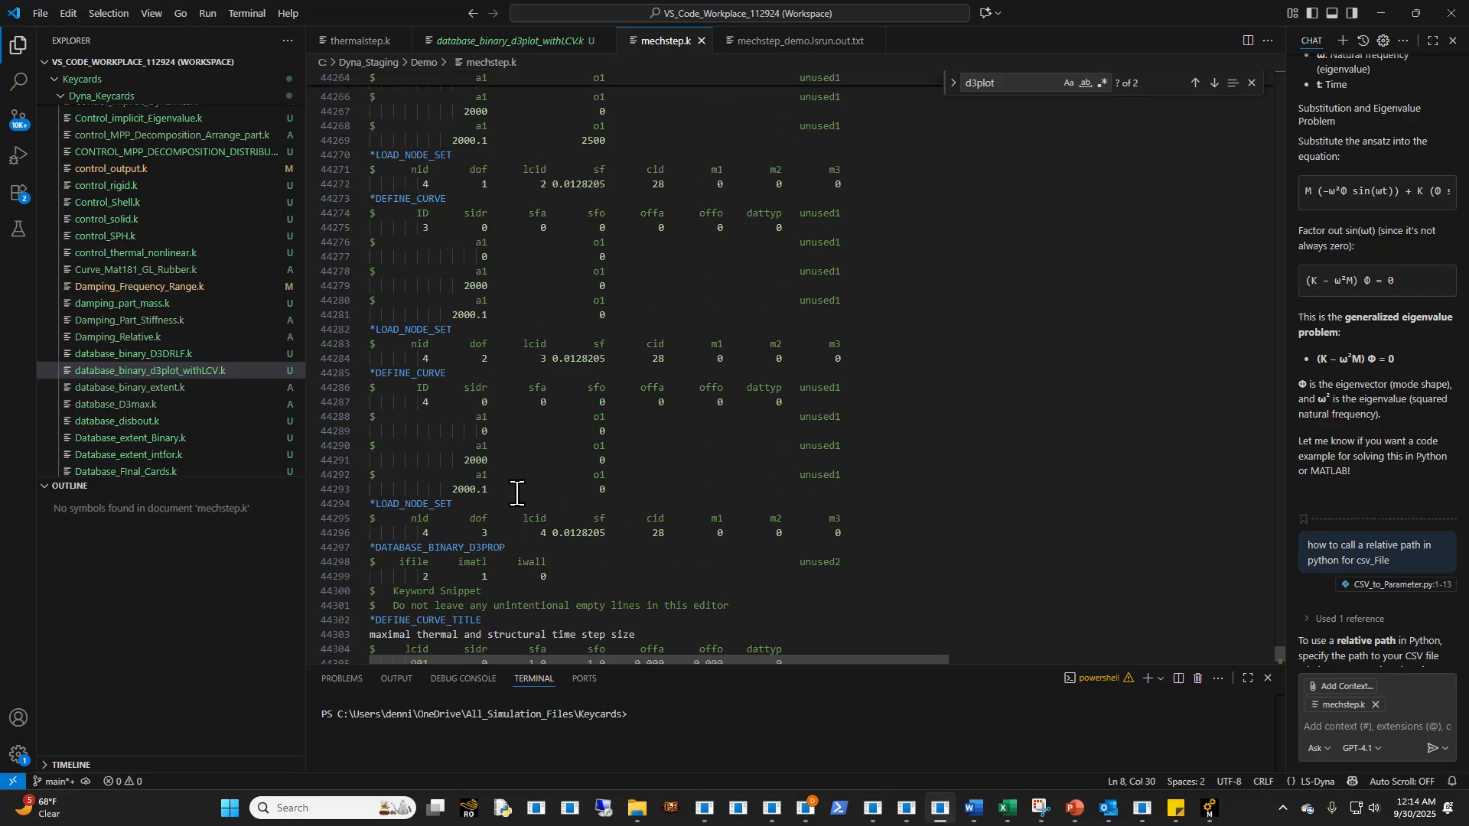
scroll(515, 494, "up", 2)
scroll(485, 465, "down", 1)
scroll(510, 486, "down", 3)
scroll(503, 488, "up", 11)
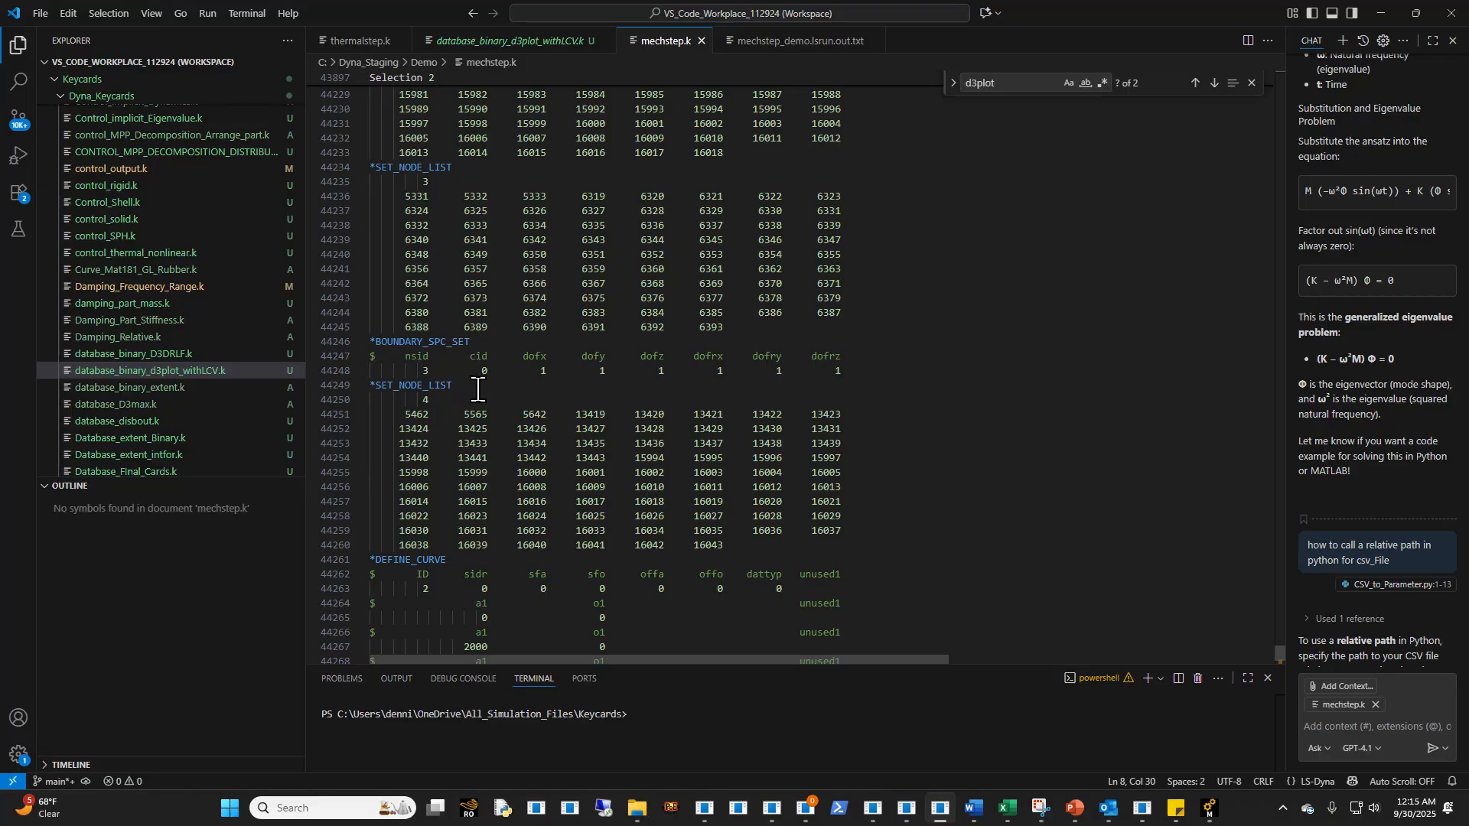
scroll(477, 394, "up", 20)
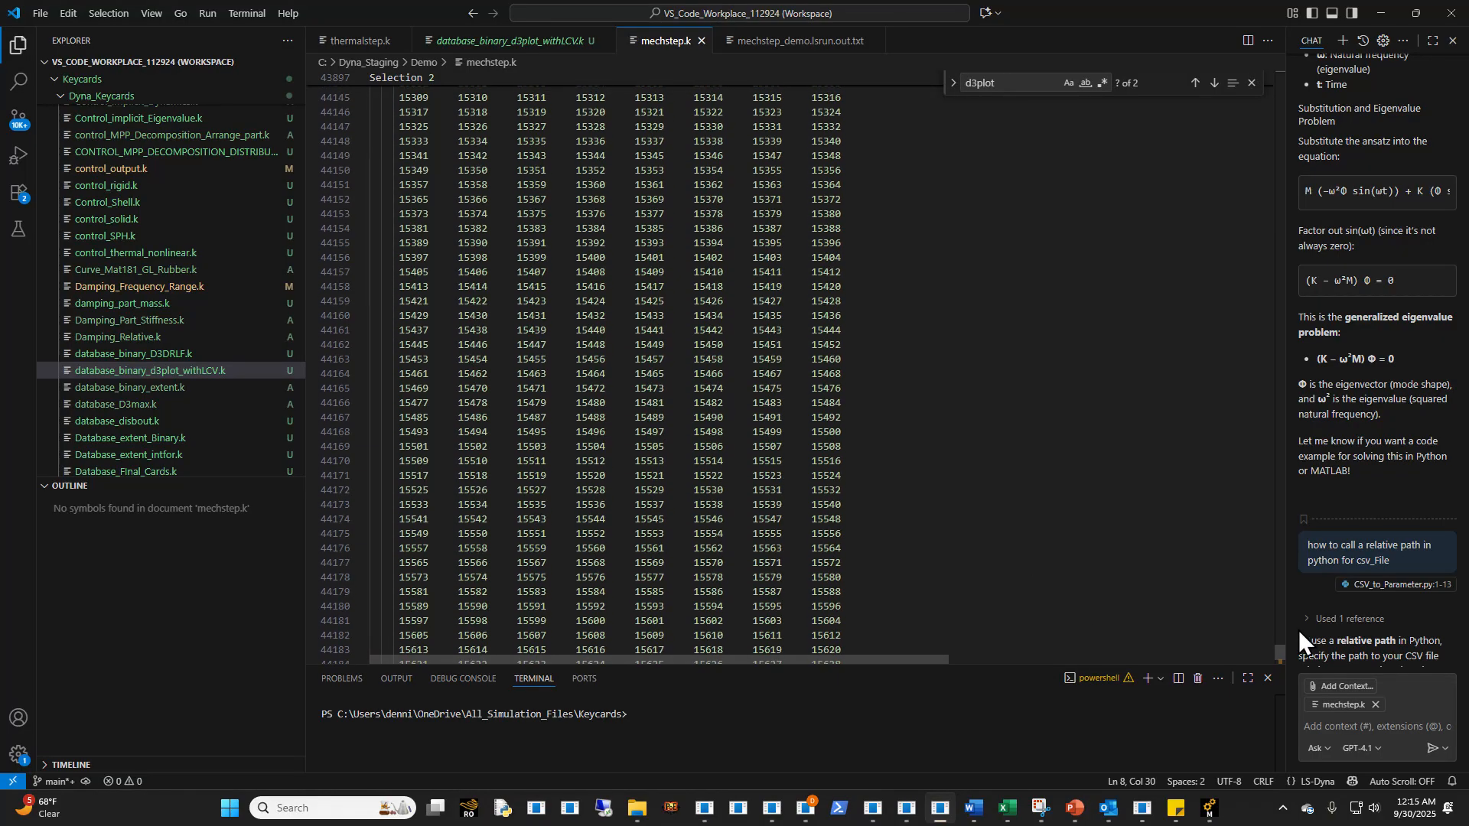
left_click_drag(1280, 650, 1278, 20)
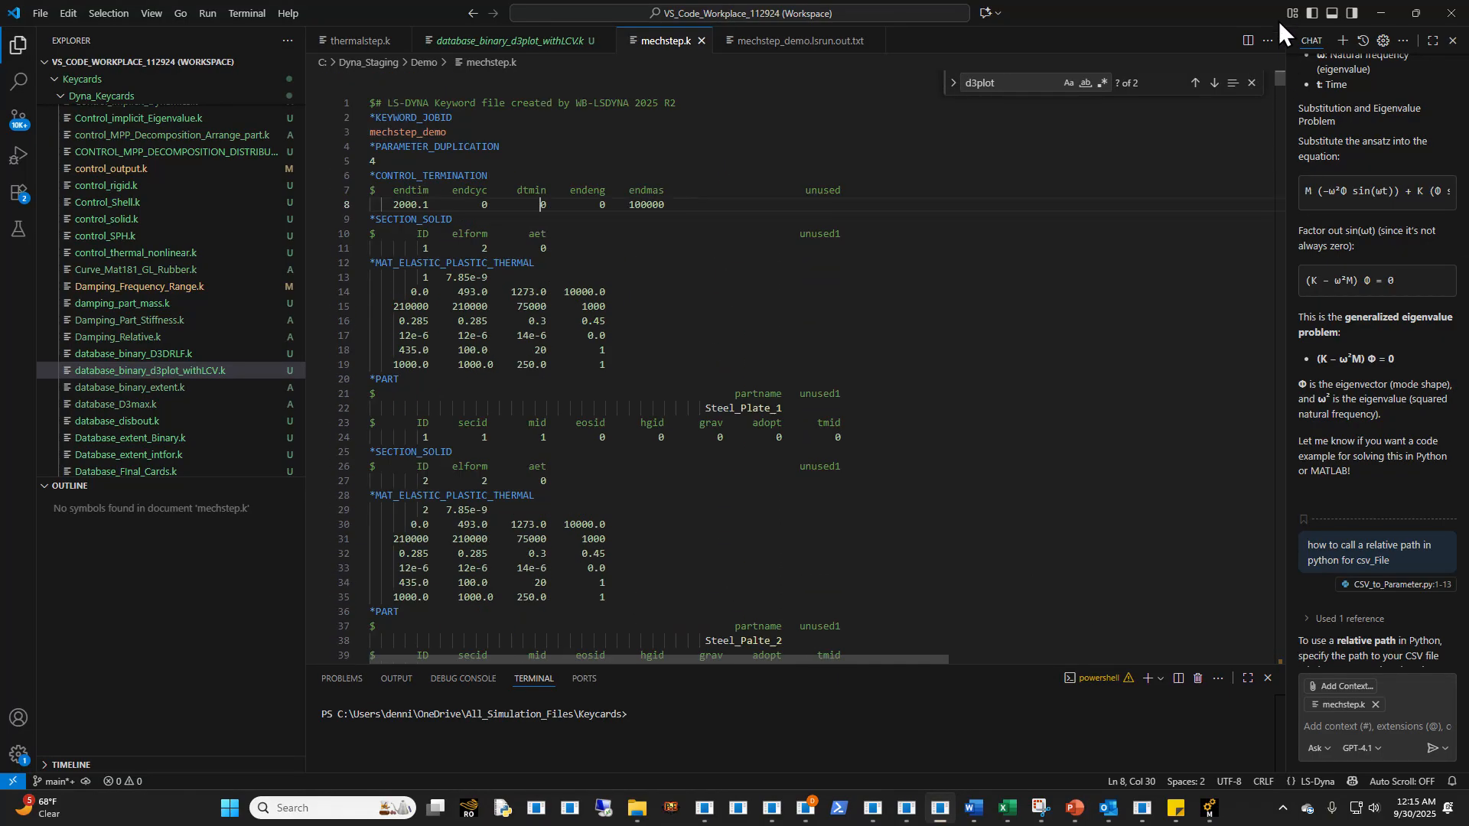
- Switch to LS-PrePost and compare the animated temperature contours of the thermal step and mechanical step models, moving the Animate dialog clear of the plates
left_click(892, 321)
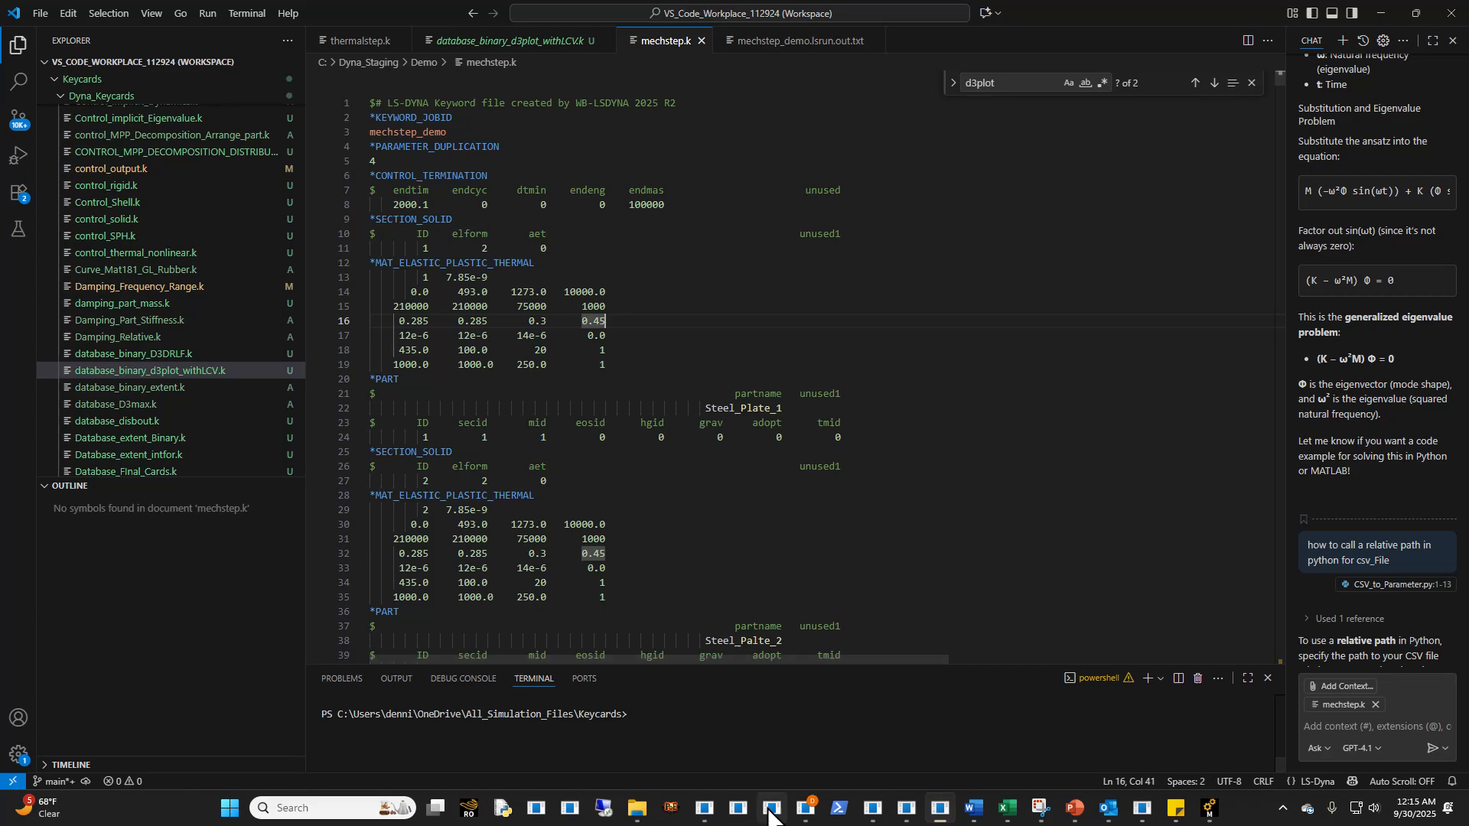
left_click(763, 716)
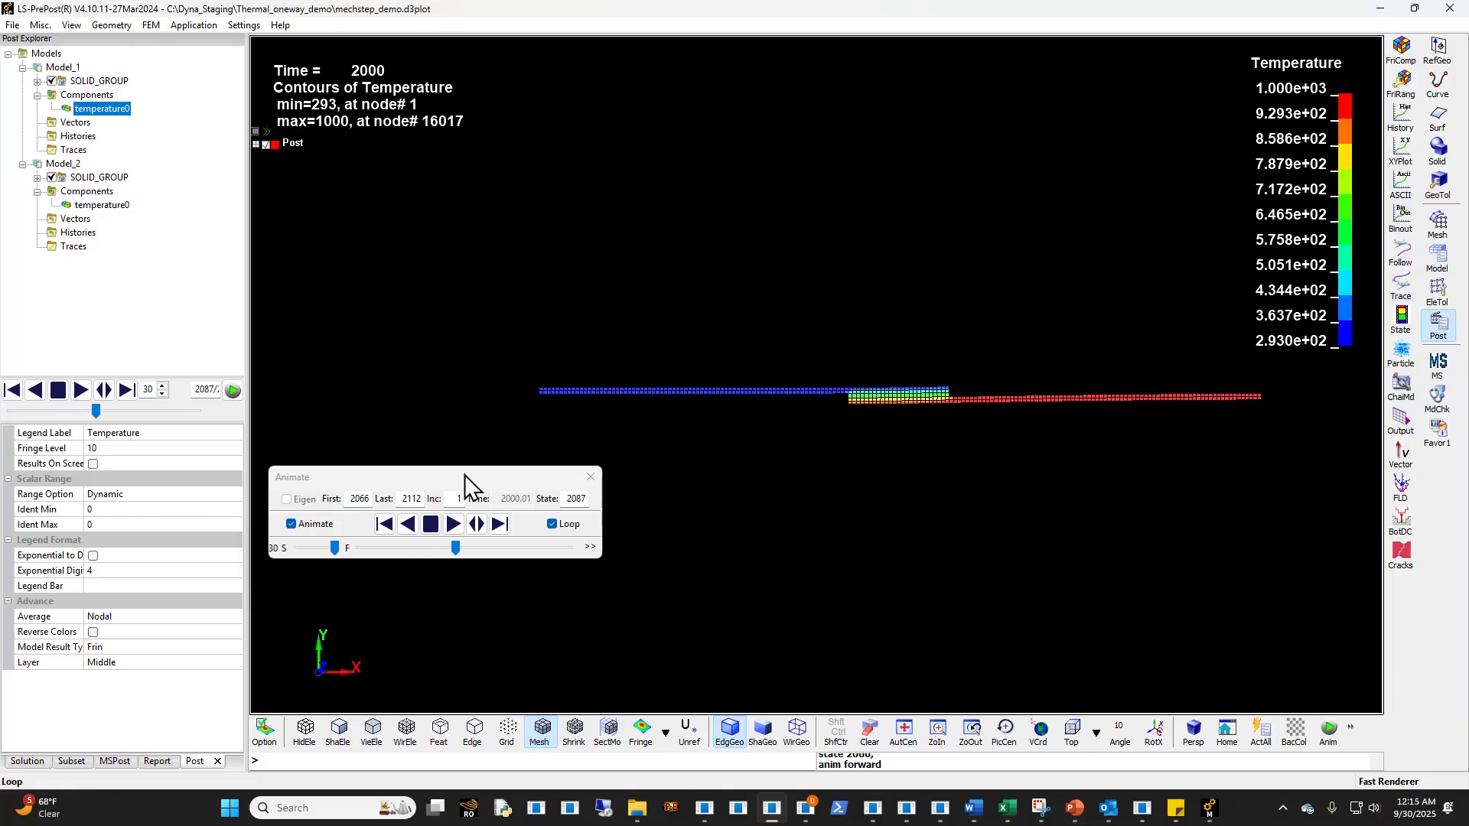
left_click_drag(465, 478, 241, 672)
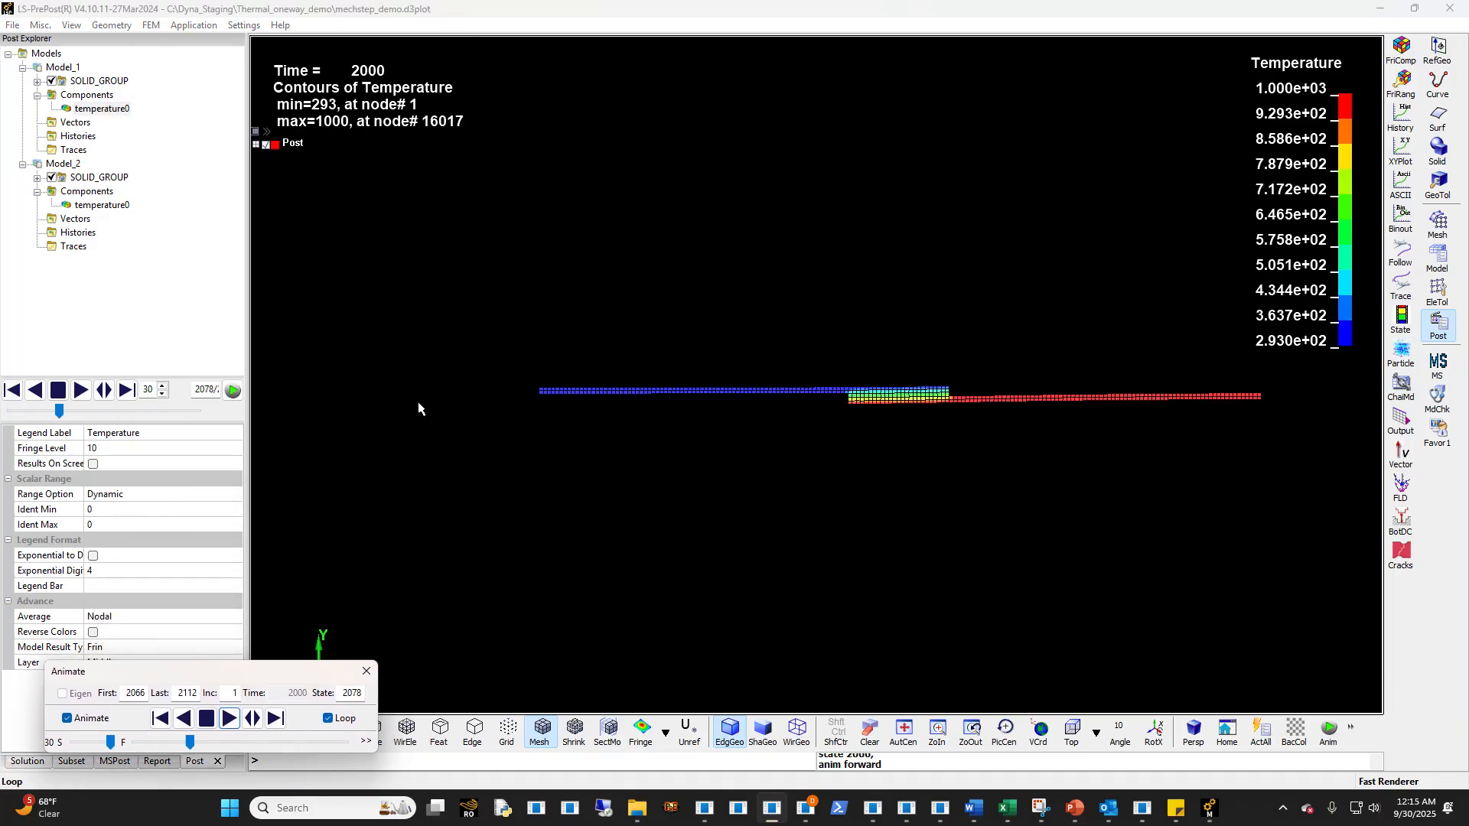
left_click(103, 205)
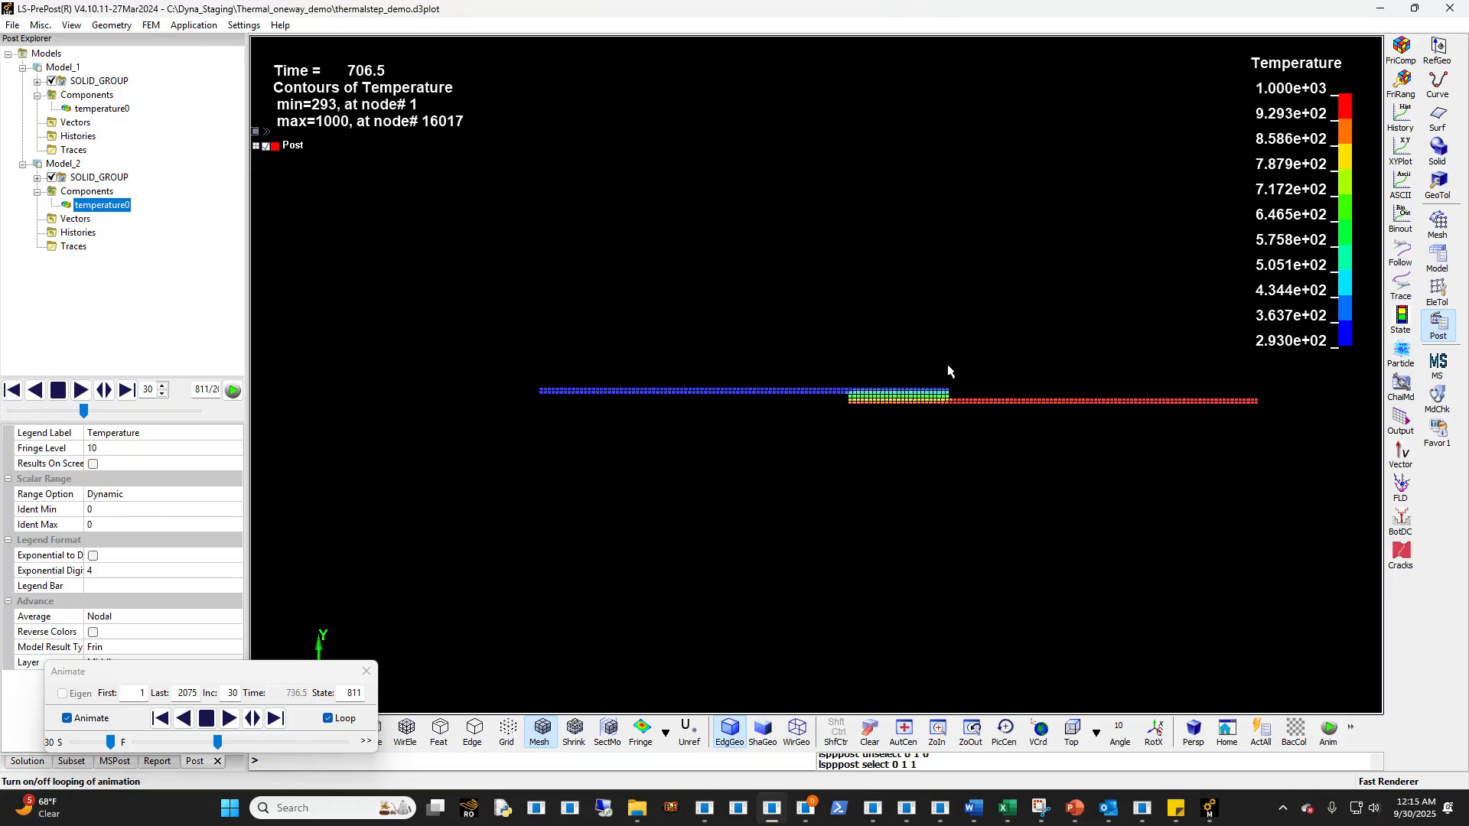
left_click(102, 108)
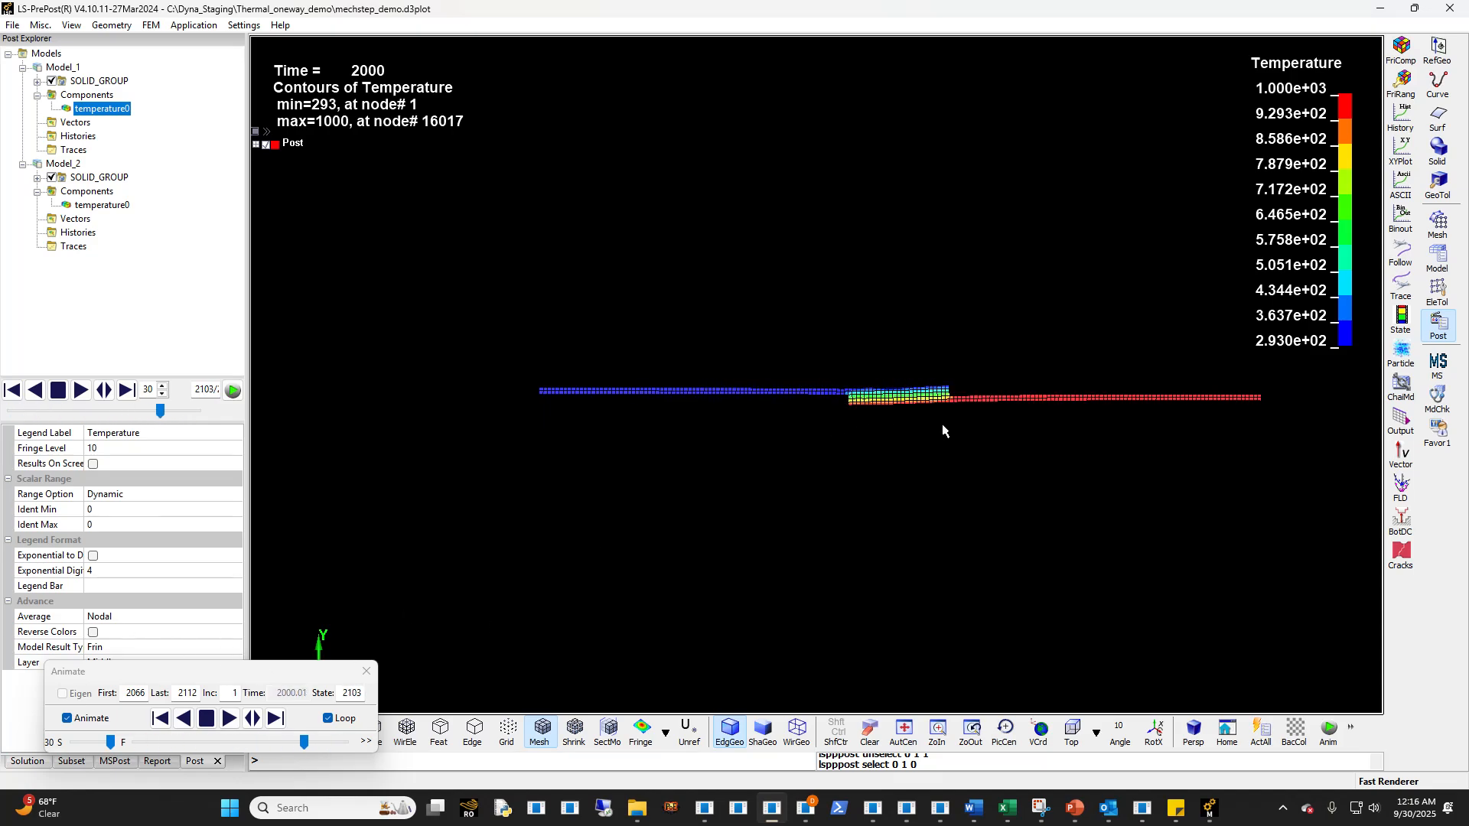
- Switch to the One_way_thermal_mechanical.pptx presentation in PowerPoint and open slide 9, the Thermal Analysis workflow overview
left_click(1074, 808)
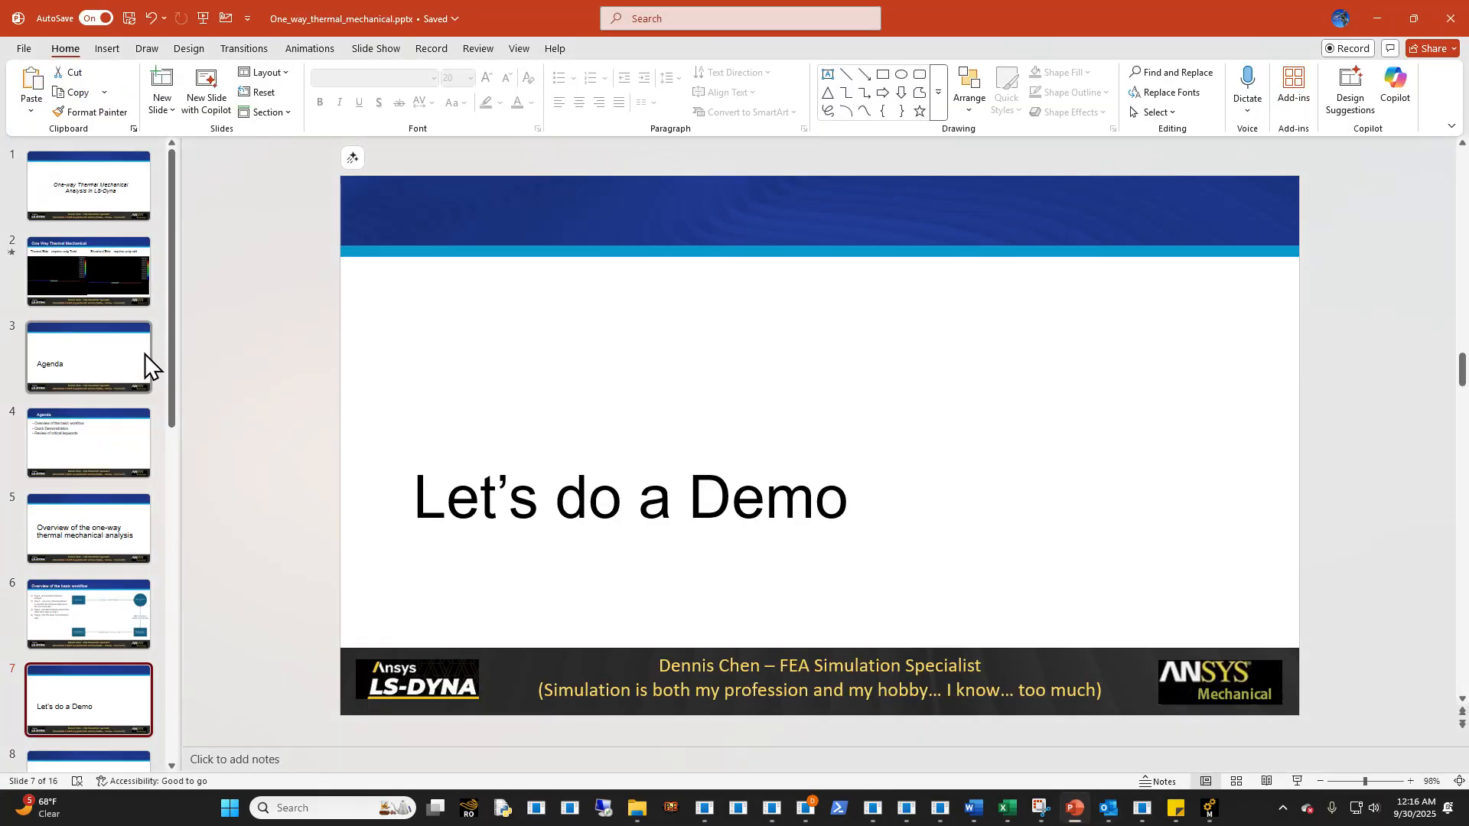
scroll(69, 585, "down", 2)
scroll(69, 584, "down", 3)
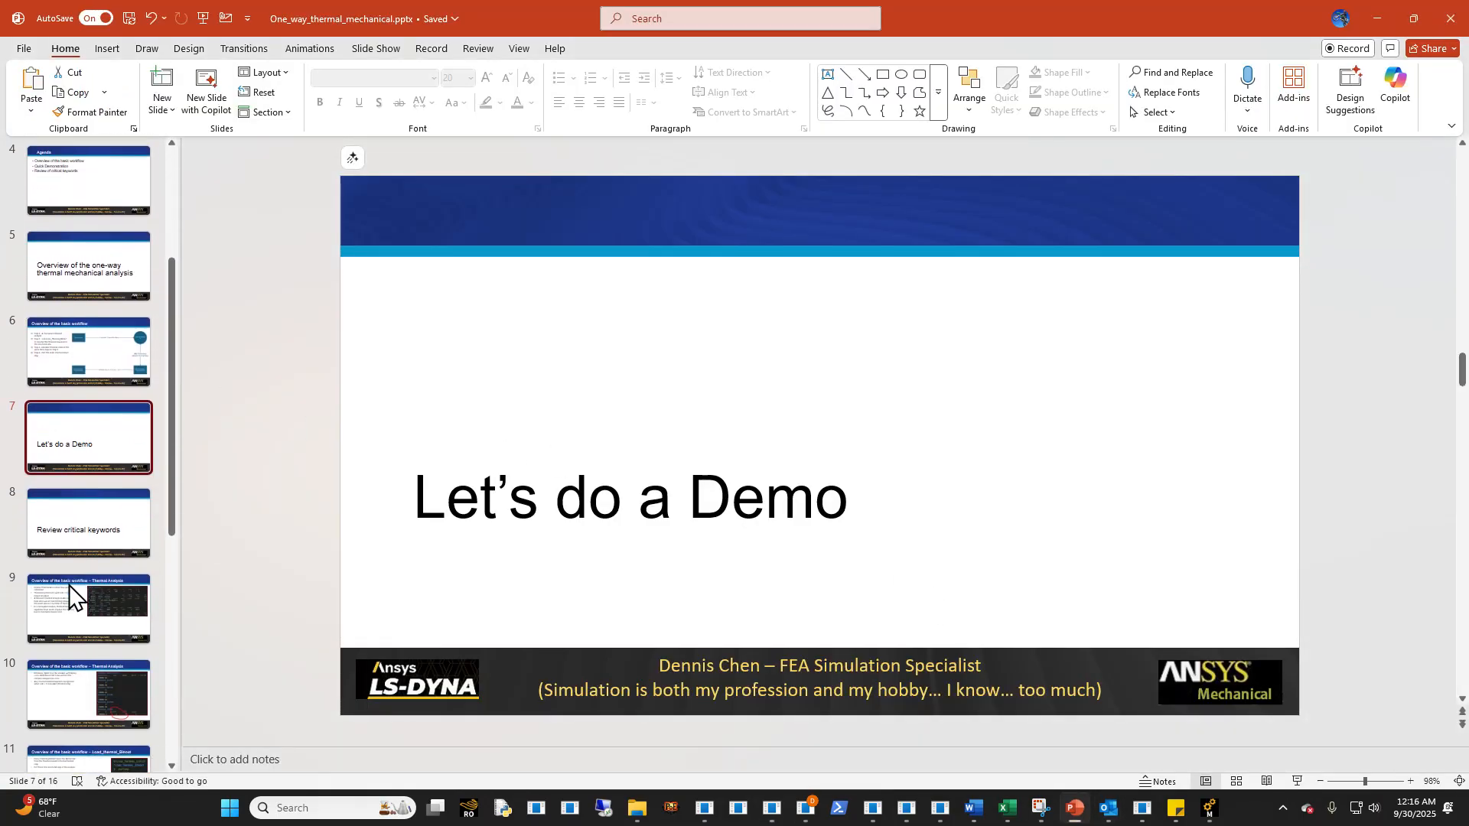
left_click(88, 424)
left_click(140, 499)
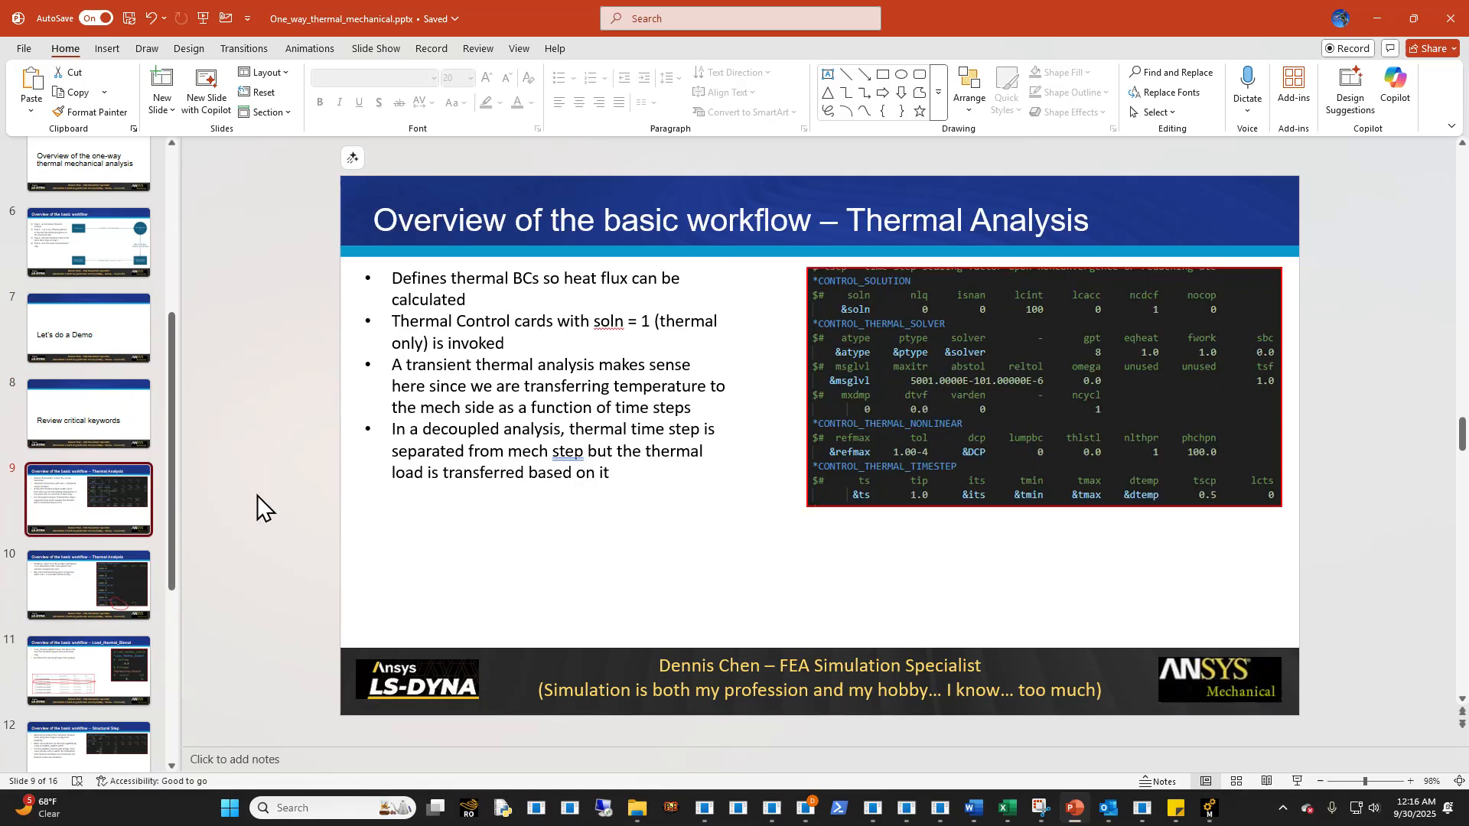
- Start the slide show from the Thermal Analysis slide and swap Presenter View with the slide show
left_click(1294, 781)
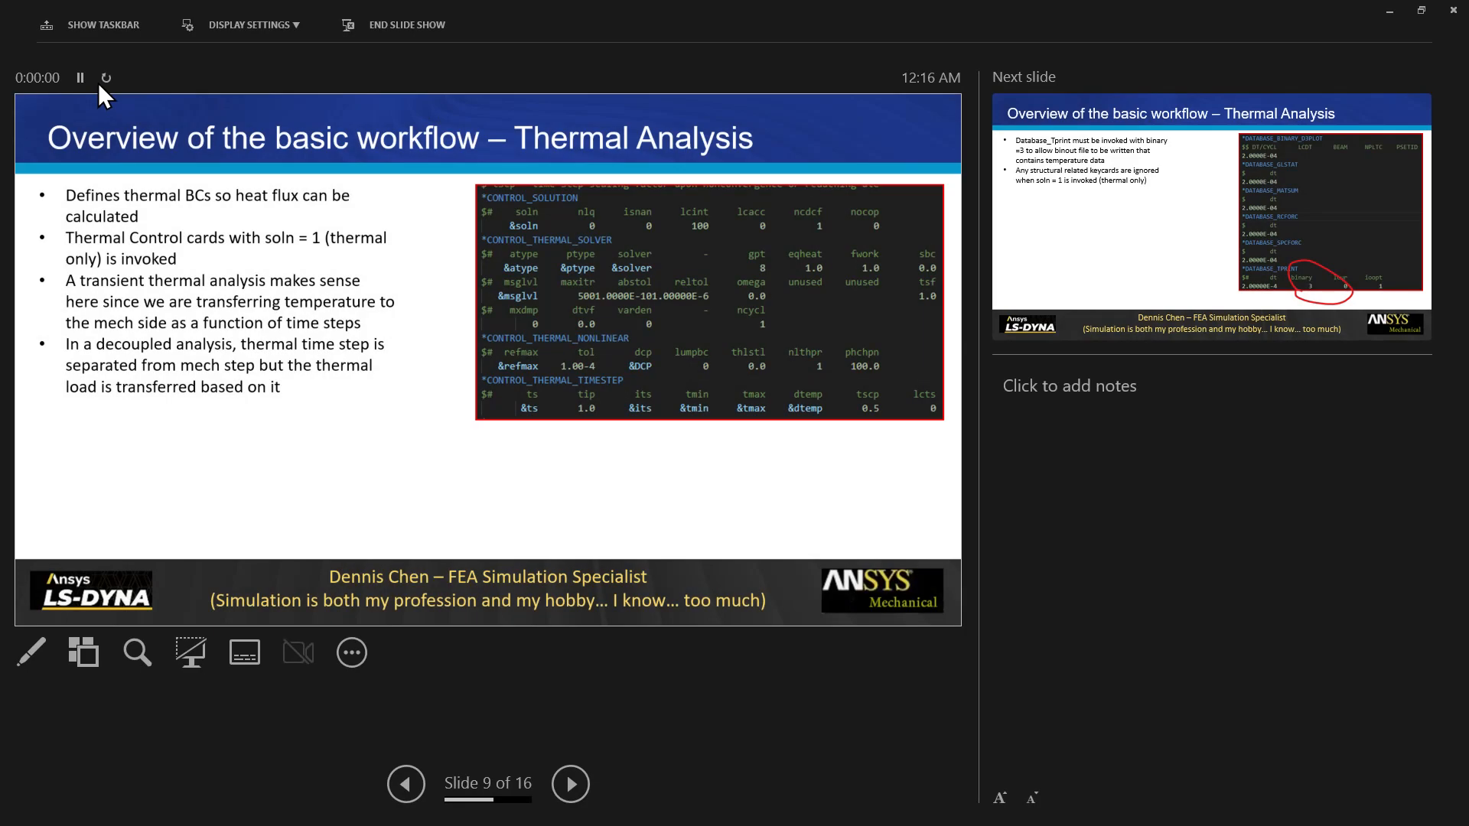
left_click(229, 27)
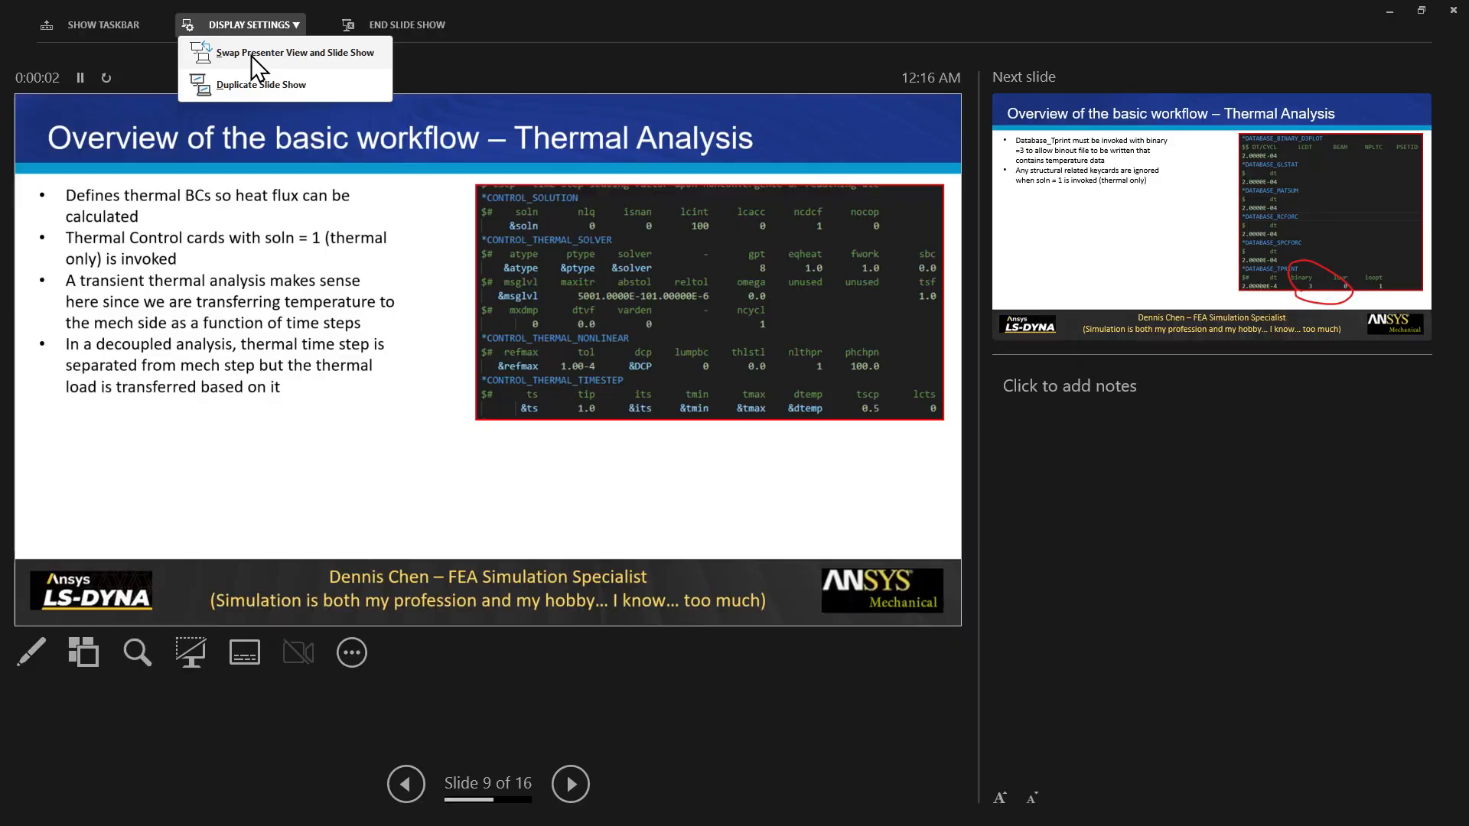
left_click(251, 55)
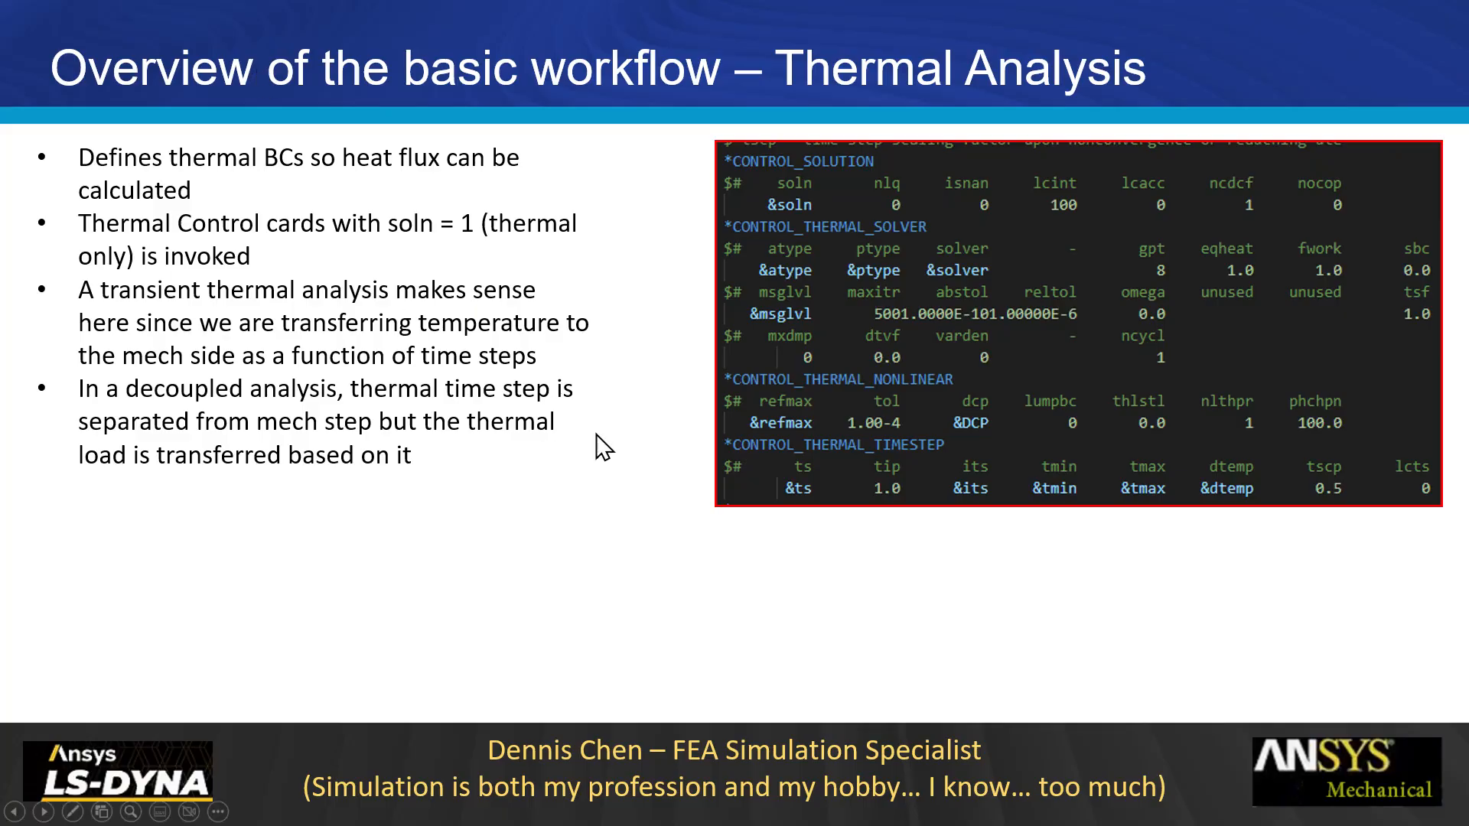